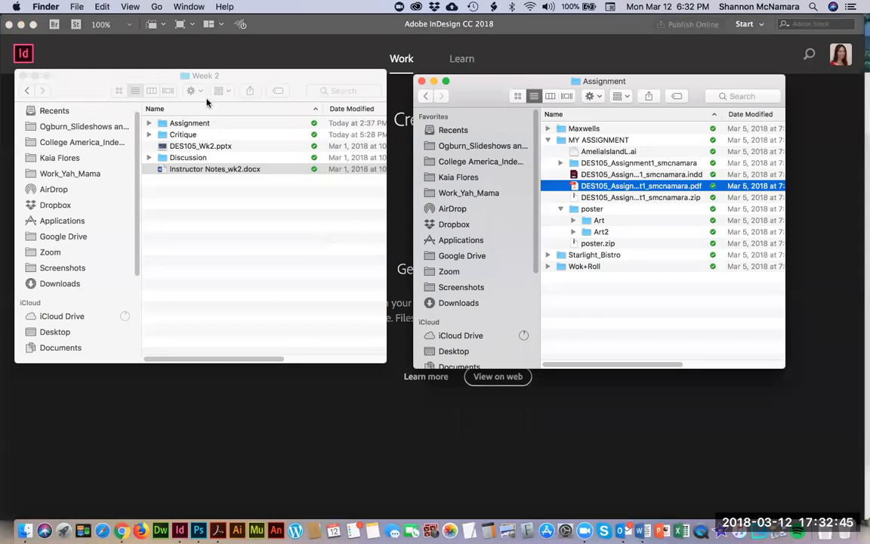
# - Copy the DES105_Assignment1 package folder from MY ASSIGNMENT into the Week 2 Assignment folder
pyautogui.click(177, 169)
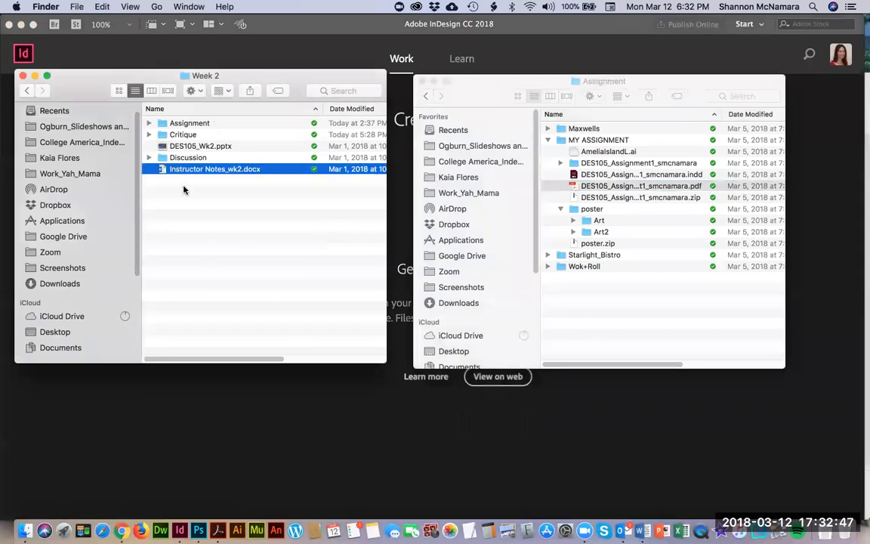
pyautogui.click(174, 185)
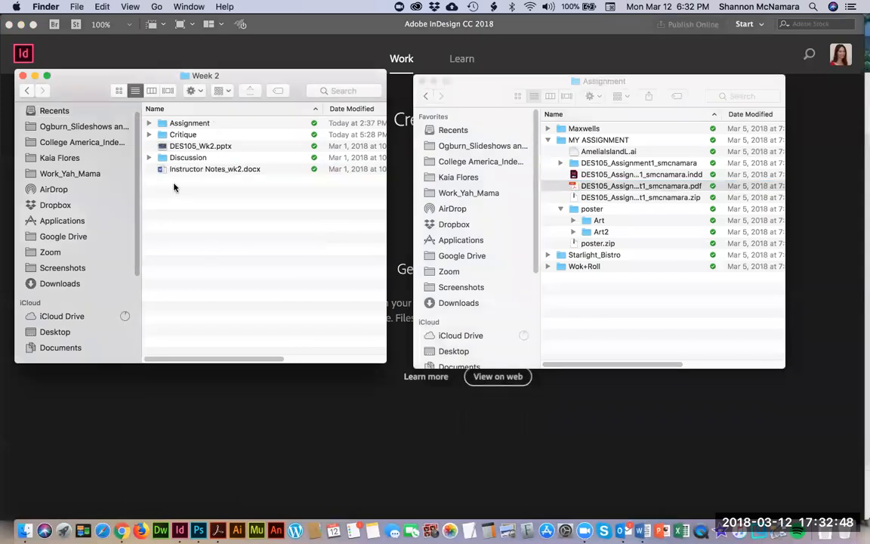
pyautogui.click(149, 123)
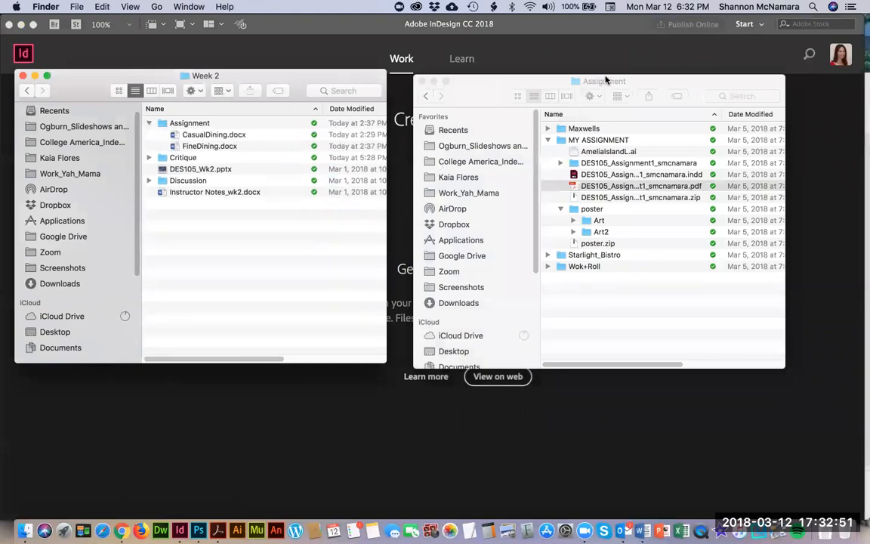
pyautogui.click(626, 161)
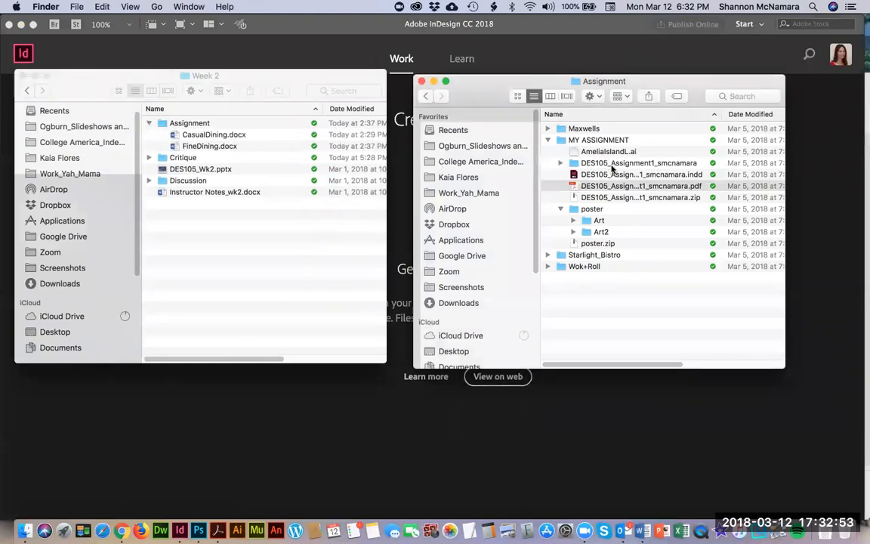
pyautogui.click(626, 163)
pyautogui.moveTo(625, 170); pyautogui.dragTo(195, 135)
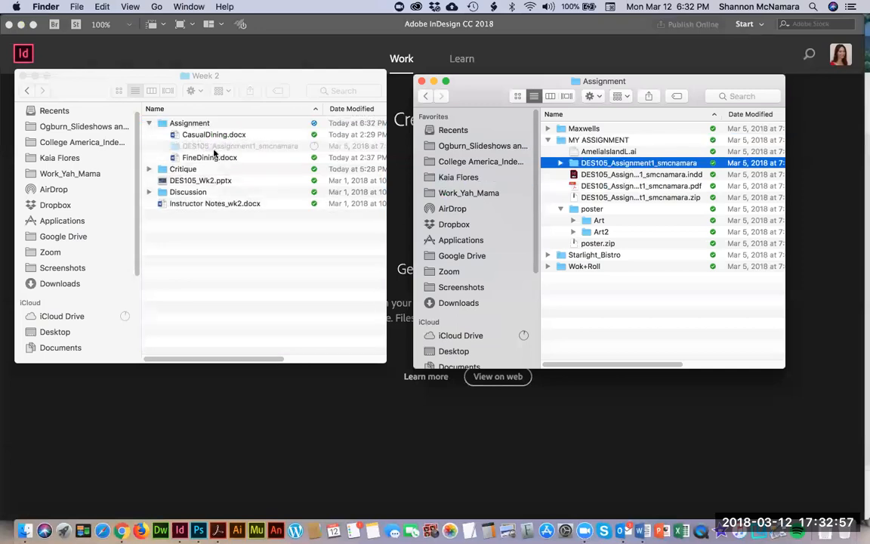
# - Open the copied package's DES105_Assignment1 INDD document in InDesign and go to the blank page 2
pyautogui.click(208, 151)
pyautogui.press('Down')
pyautogui.press('Down')
pyautogui.press('Down')
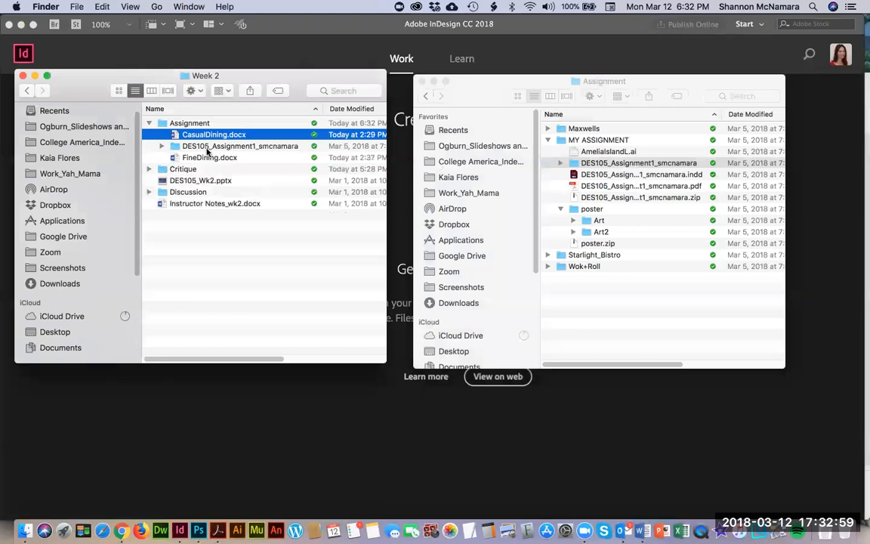
pyautogui.press('Right')
pyautogui.doubleClick(267, 169)
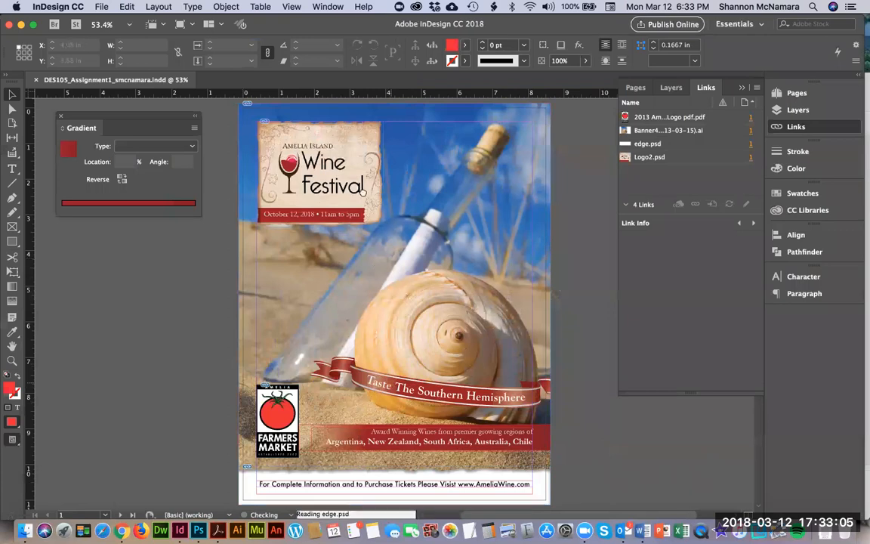
pyautogui.scroll(-15, 355, 346)
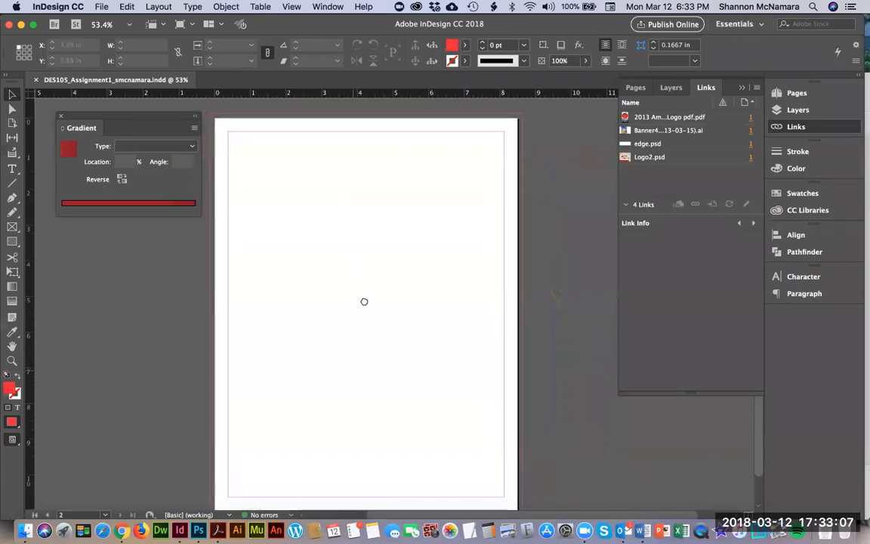
# - Open CasualDining.docx in Word and copy the menu text from APPETIZERS through the Sirloin & Baked Scallop Combo description
pyautogui.press('super+Tab')
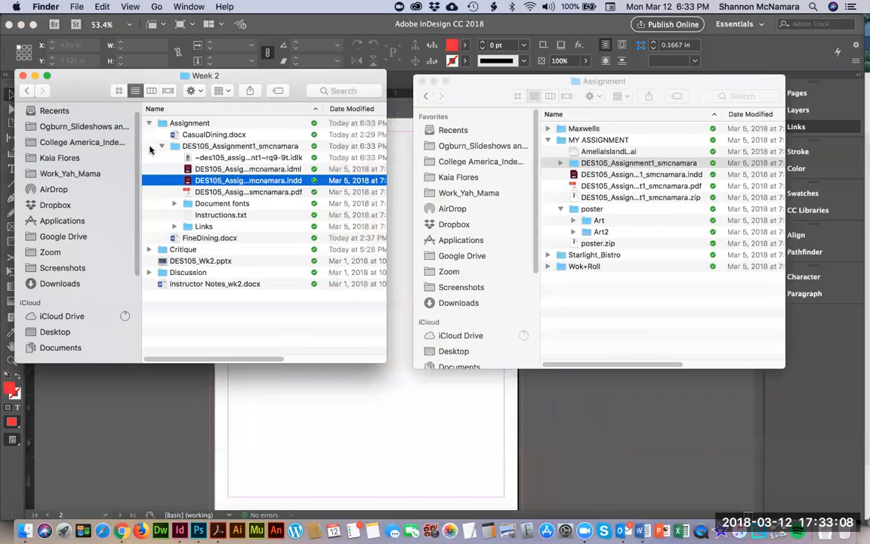
pyautogui.doubleClick(189, 134)
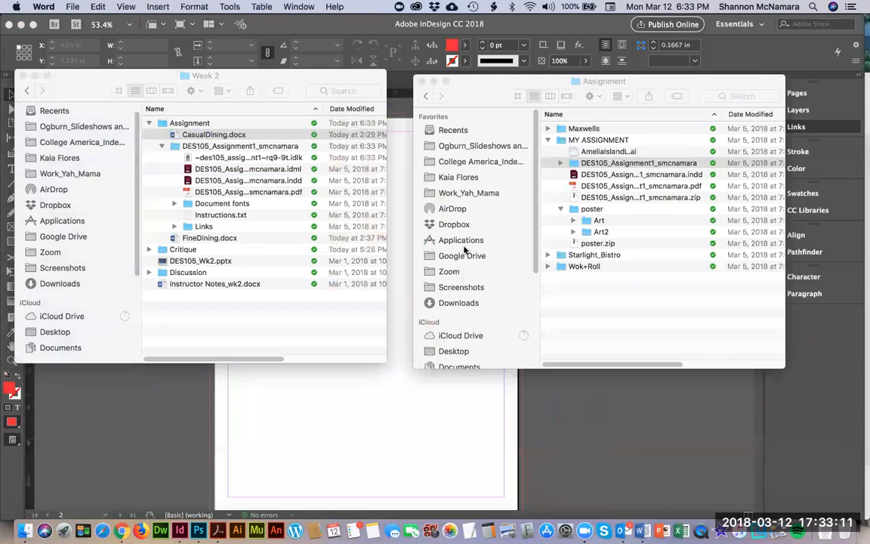
pyautogui.scroll(-5, 439, 320)
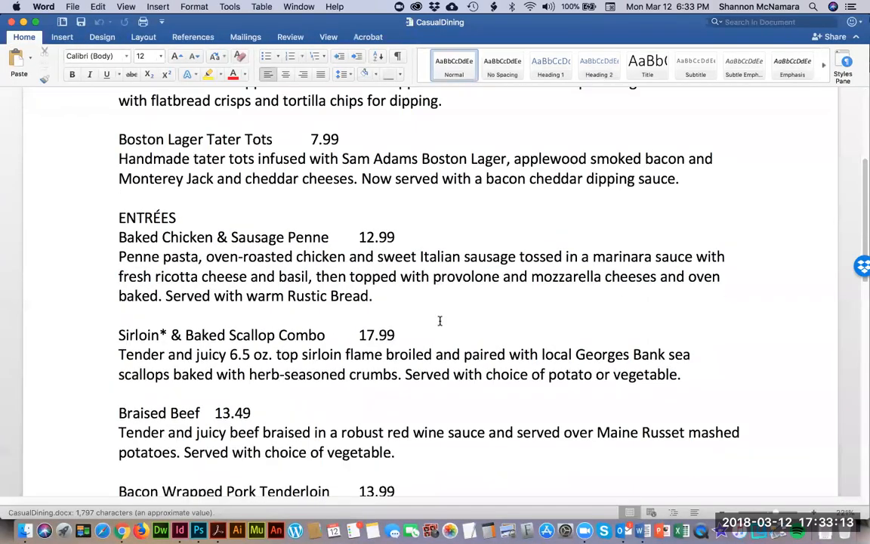
pyautogui.keyDown('shift'); pyautogui.click(684, 370); pyautogui.keyUp('shift')
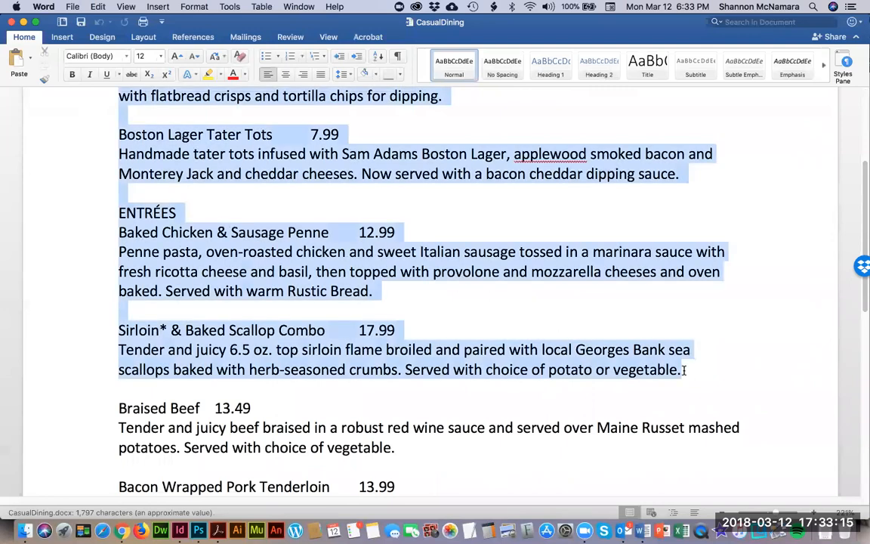
# - Switch to InDesign and paste the menu text into a new text frame about 2.5 in wide and 10.25 in high along page 2's left margin
pyautogui.press('super+Tab')
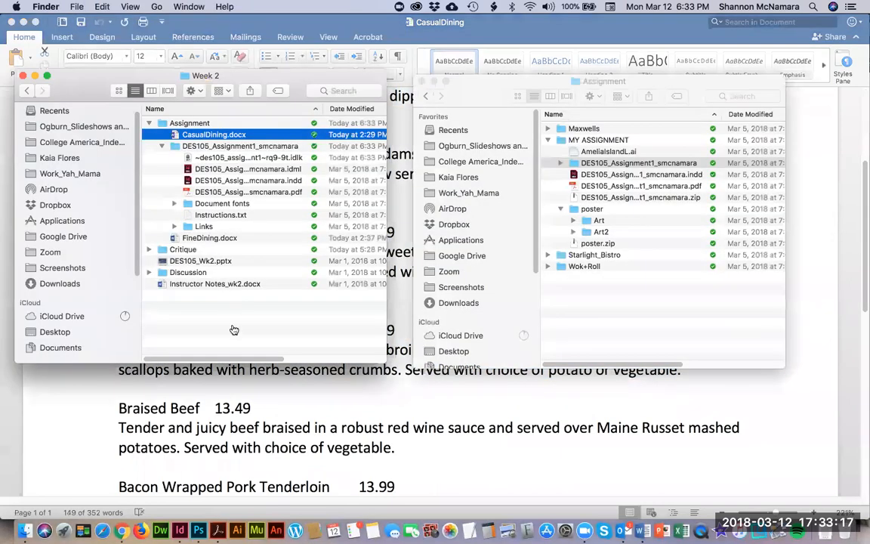
pyautogui.press('super+Tab')
pyautogui.press('super+Tab')
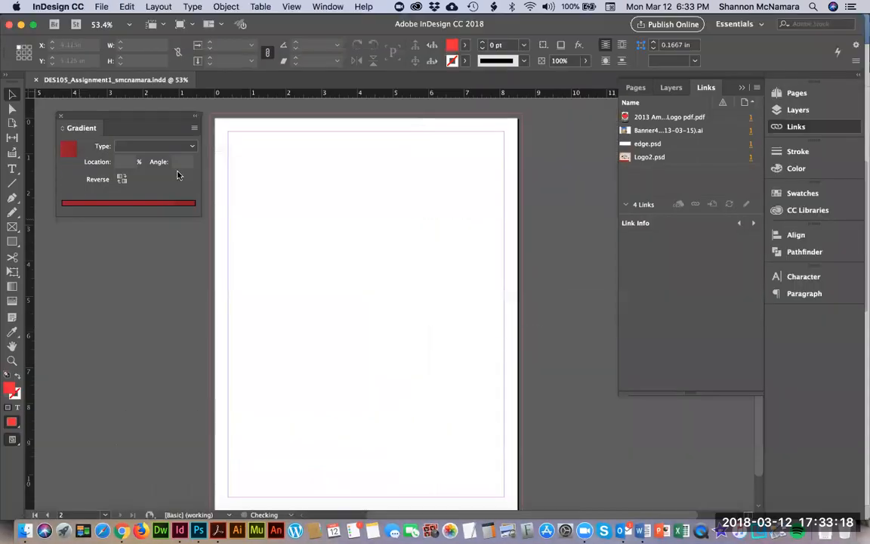
pyautogui.click(13, 168)
pyautogui.moveTo(234, 138); pyautogui.dragTo(316, 499)
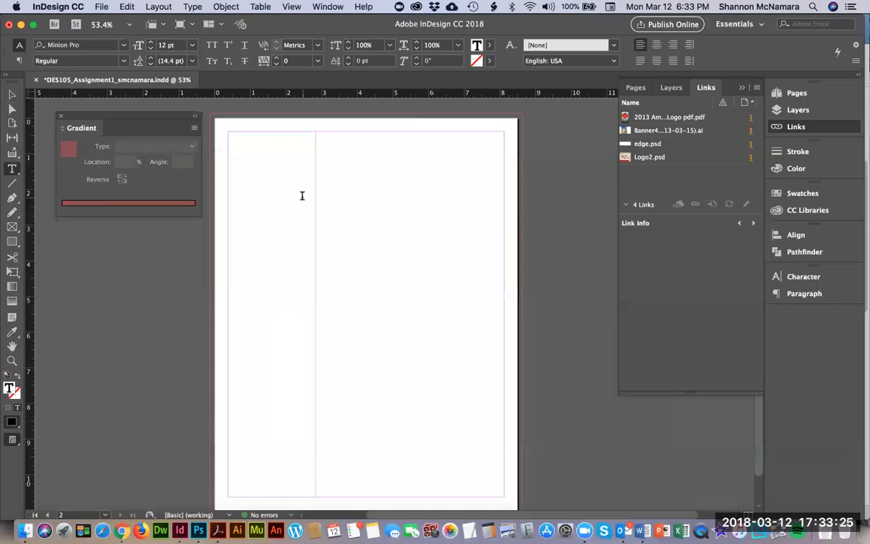
pyautogui.press('super+v')
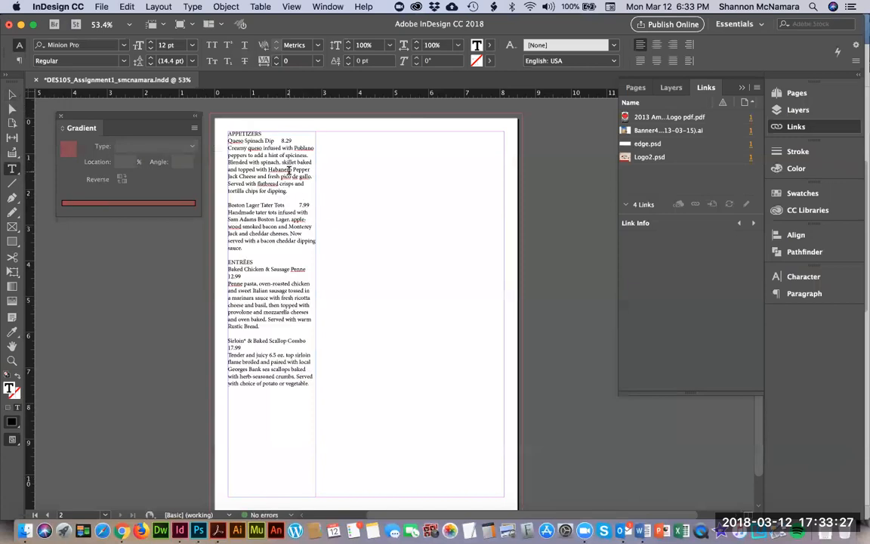
# - Widen the menu text frame on page 2 to about 3.5 in
pyautogui.click(12, 93)
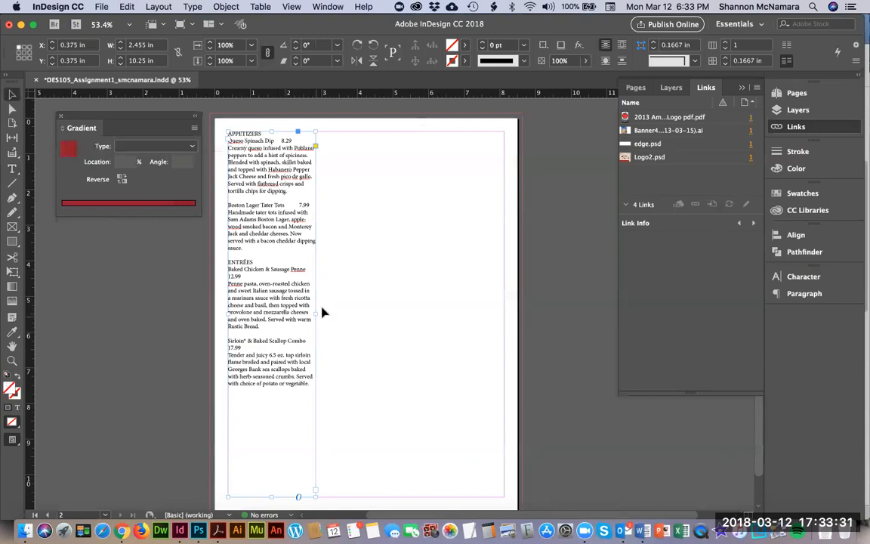
pyautogui.click(350, 179)
pyautogui.press('z')
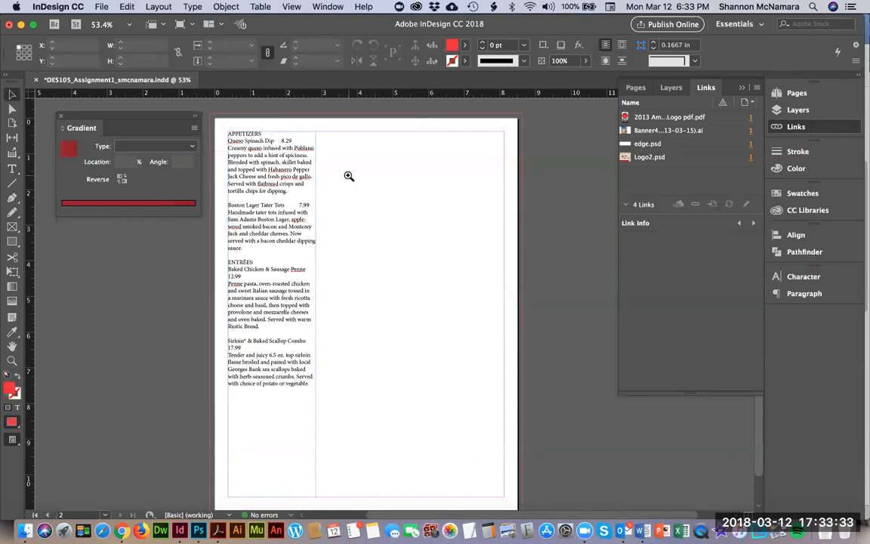
pyautogui.moveTo(222, 133); pyautogui.dragTo(370, 350)
pyautogui.click(13, 94)
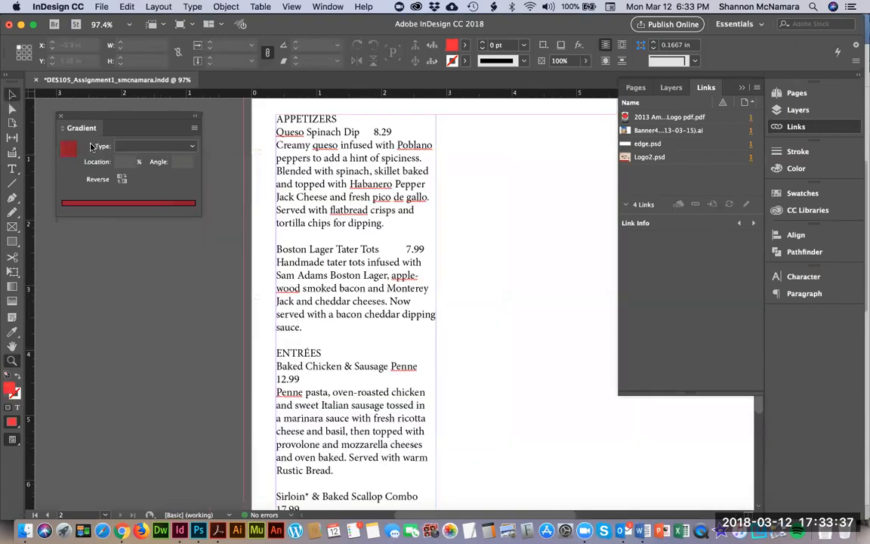
pyautogui.hscroll(5, 411, 222)
pyautogui.click(349, 453)
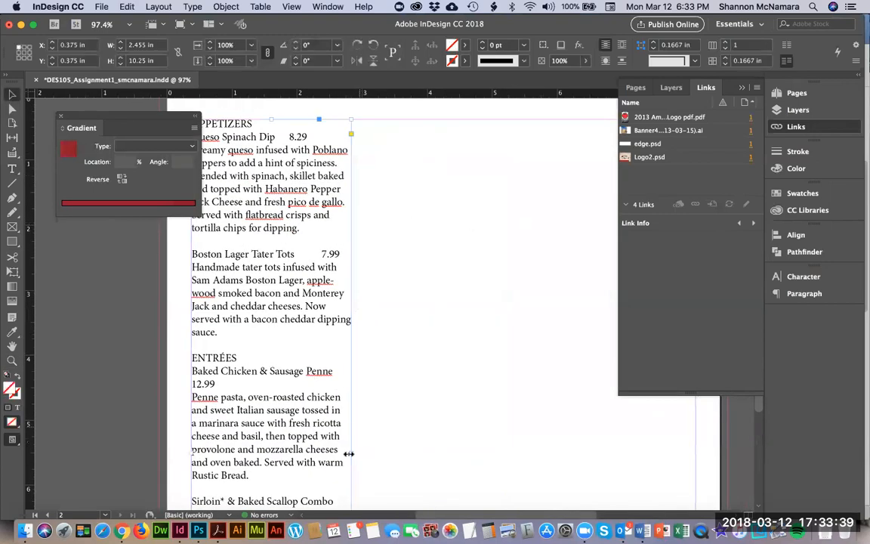
pyautogui.moveTo(353, 453); pyautogui.dragTo(418, 452)
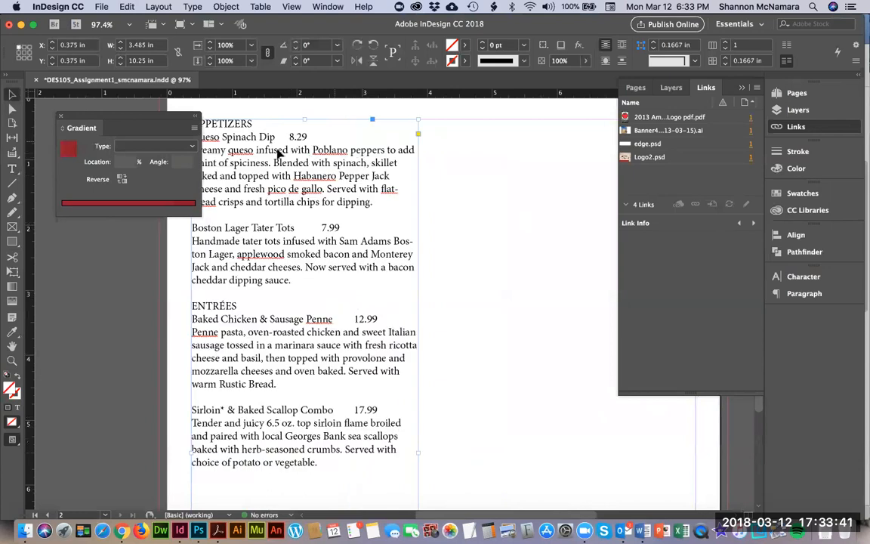
# - Examine the Queso Spinach Dip price and the item names and descriptions in the menu text for repeated formatting
pyautogui.doubleClick(292, 137)
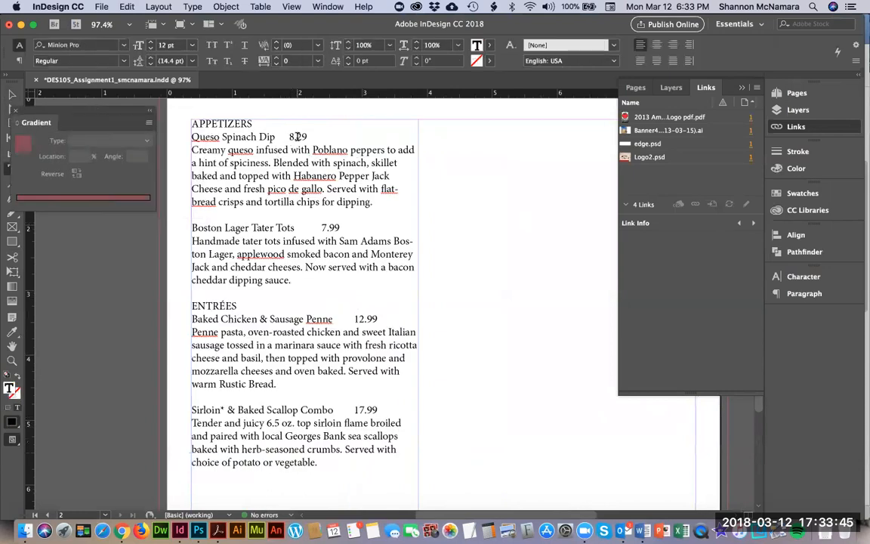
pyautogui.tripleClick(293, 136)
pyautogui.moveTo(297, 137); pyautogui.dragTo(308, 137)
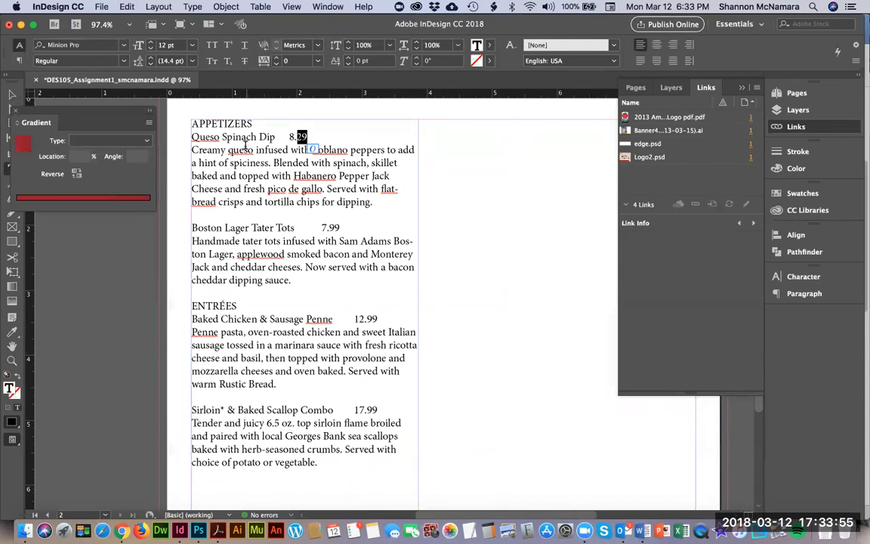
pyautogui.moveTo(206, 137); pyautogui.dragTo(246, 308)
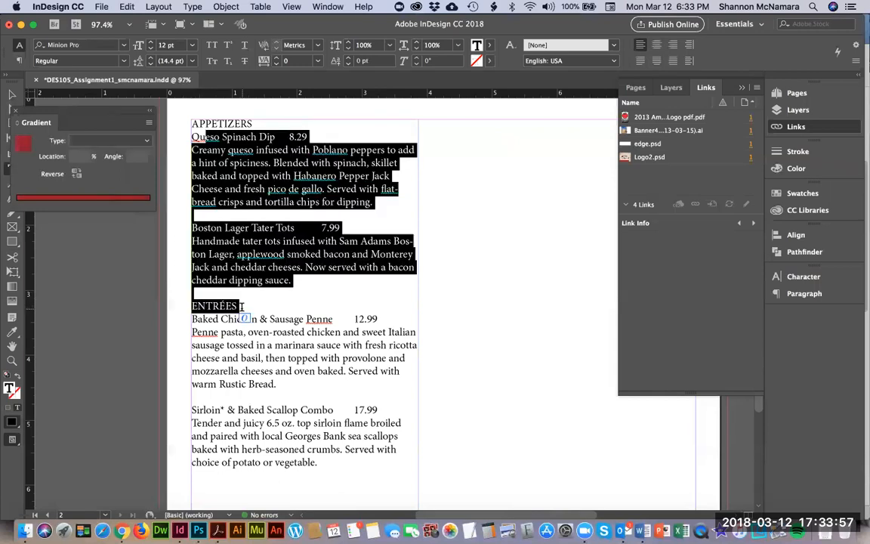
pyautogui.moveTo(225, 344); pyautogui.dragTo(242, 423)
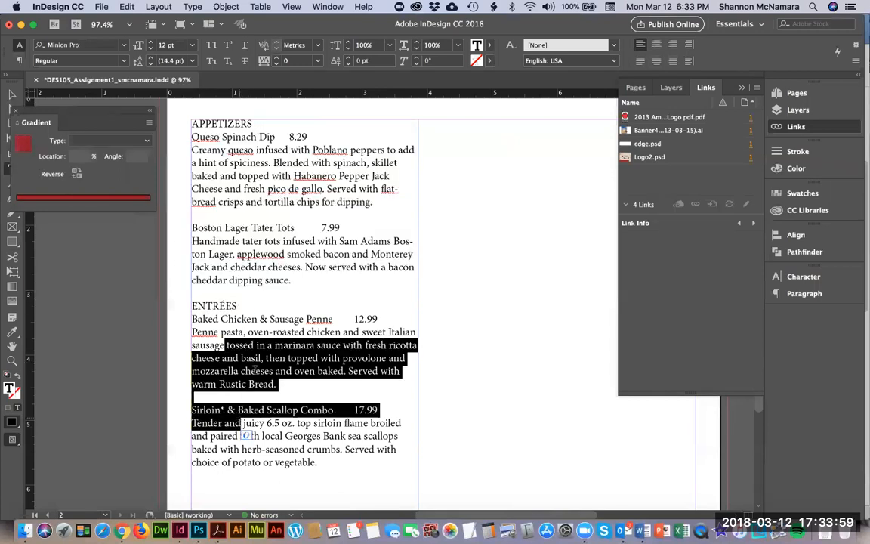
pyautogui.click(12, 94)
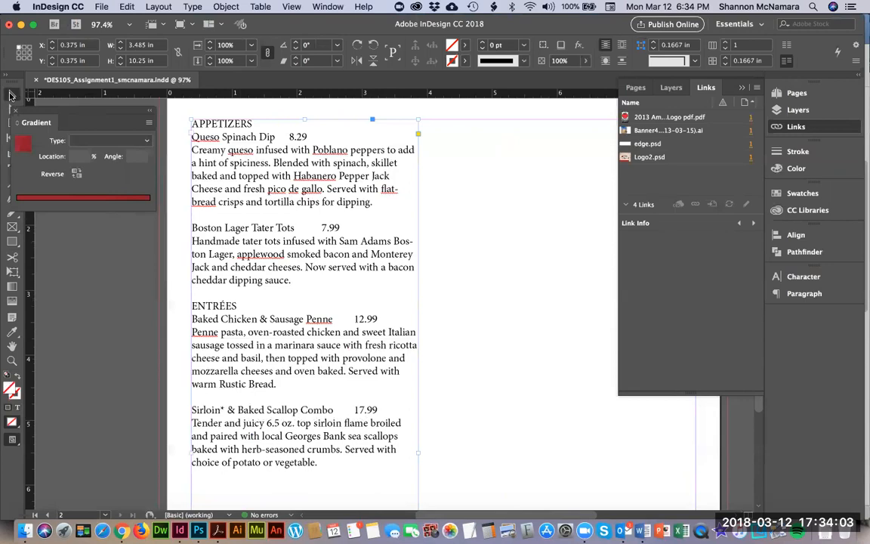
pyautogui.press('super+0')
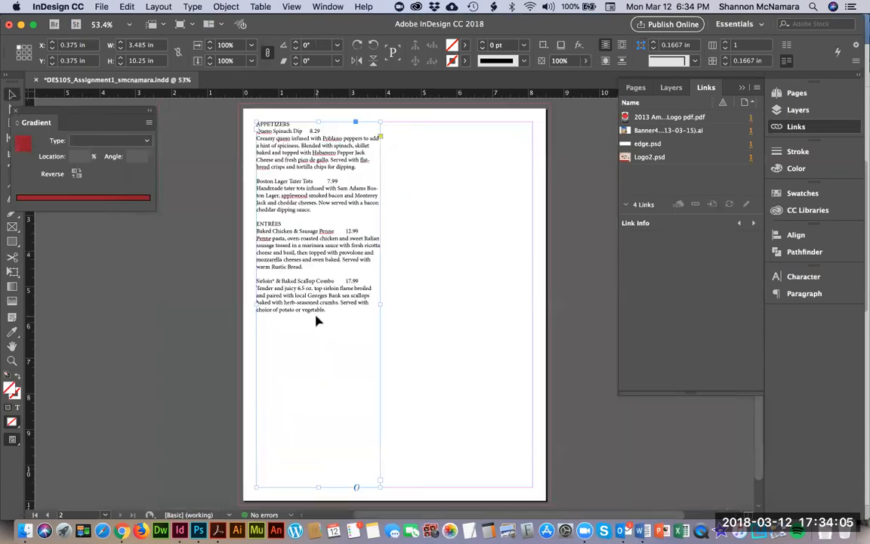
# - Compare the APPETIZERS heading with the Queso Spinach Dip item name below it
pyautogui.click(443, 334)
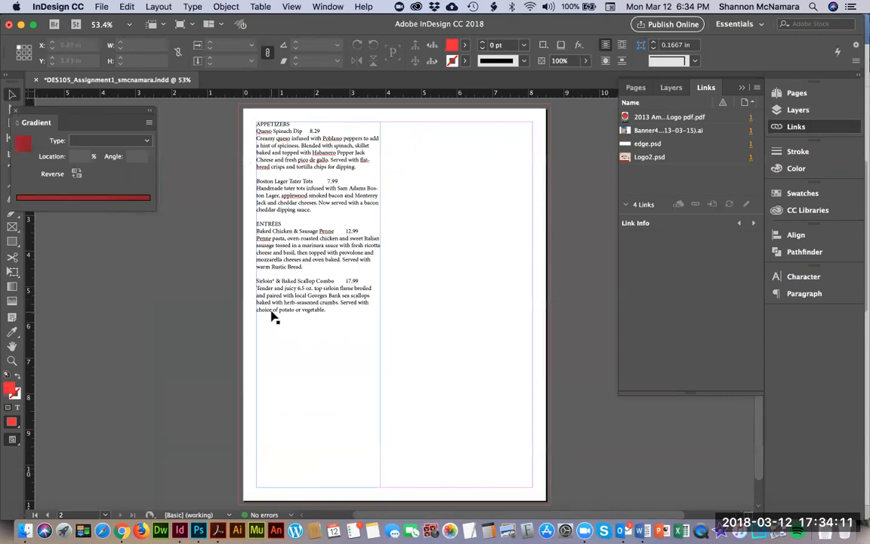
pyautogui.doubleClick(271, 122)
pyautogui.doubleClick(272, 124)
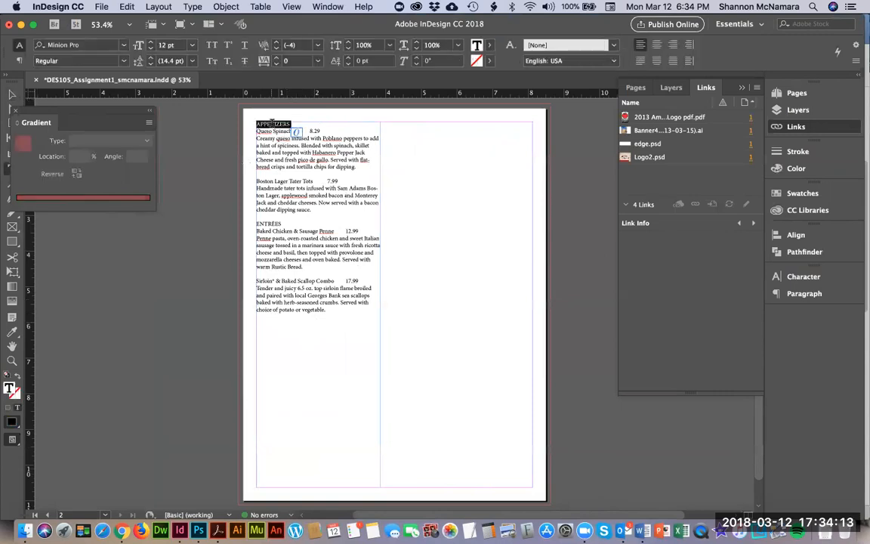
pyautogui.doubleClick(269, 131)
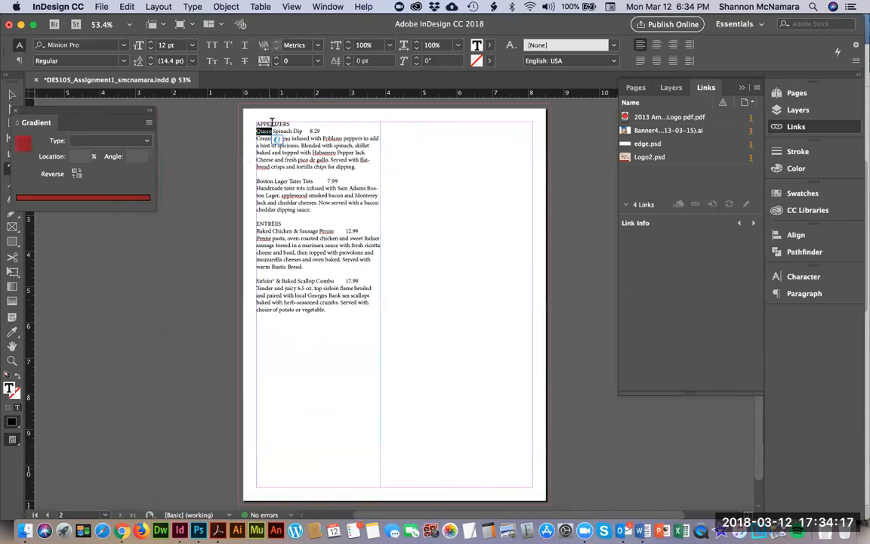
pyautogui.doubleClick(273, 124)
pyautogui.click(12, 94)
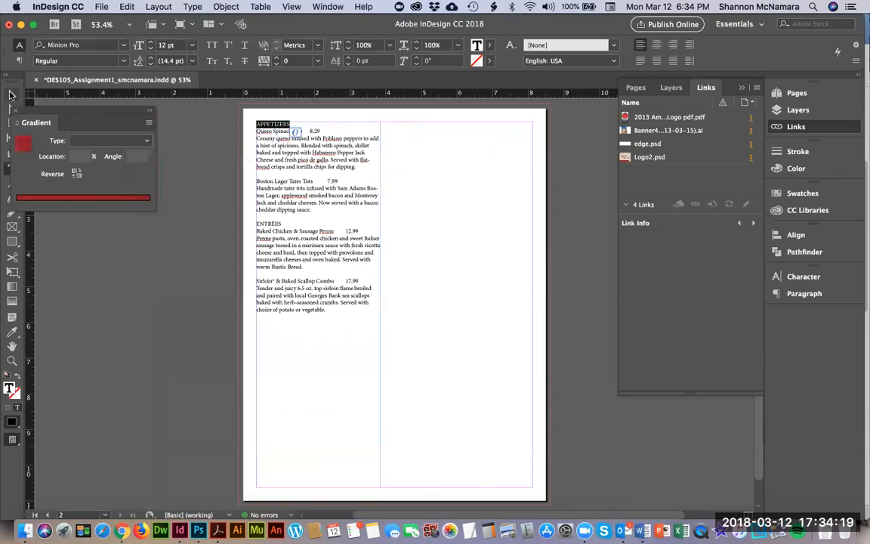
pyautogui.click(252, 408)
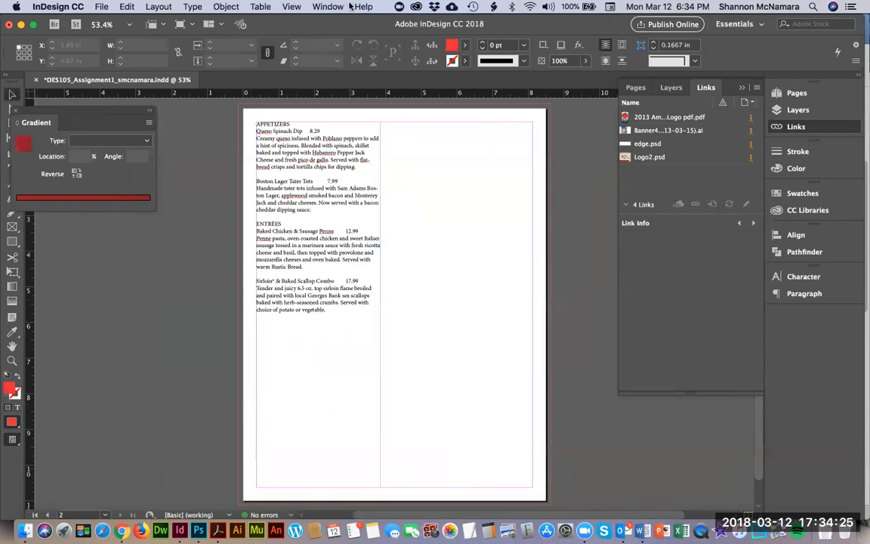
# - Display the document's Character Styles
pyautogui.click(325, 6)
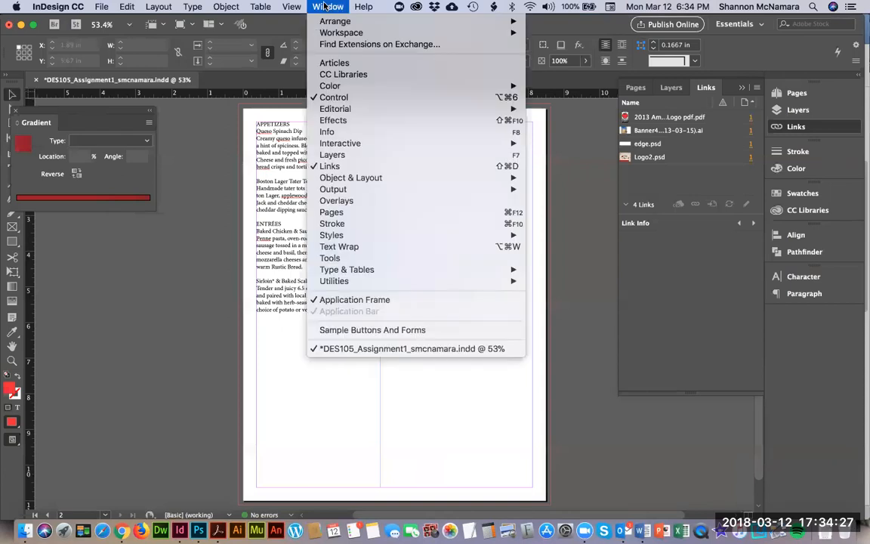
pyautogui.moveTo(336, 237)
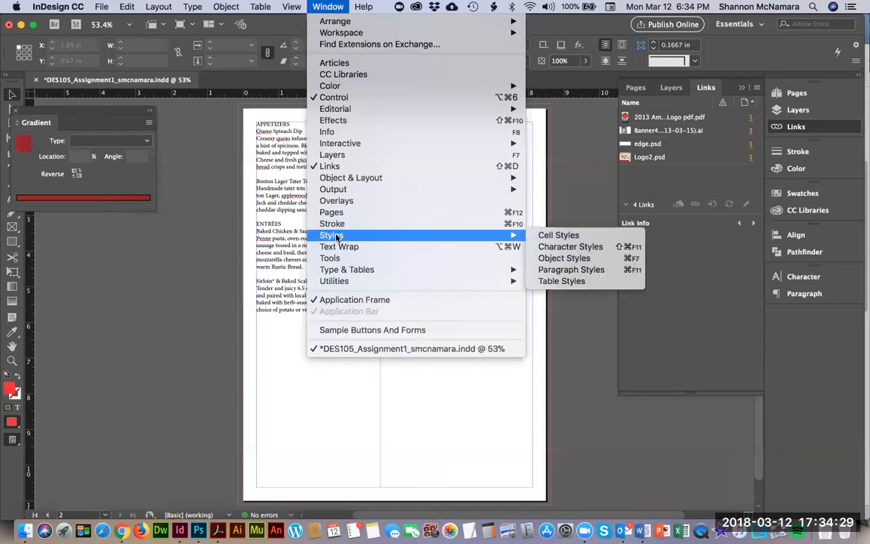
pyautogui.click(576, 247)
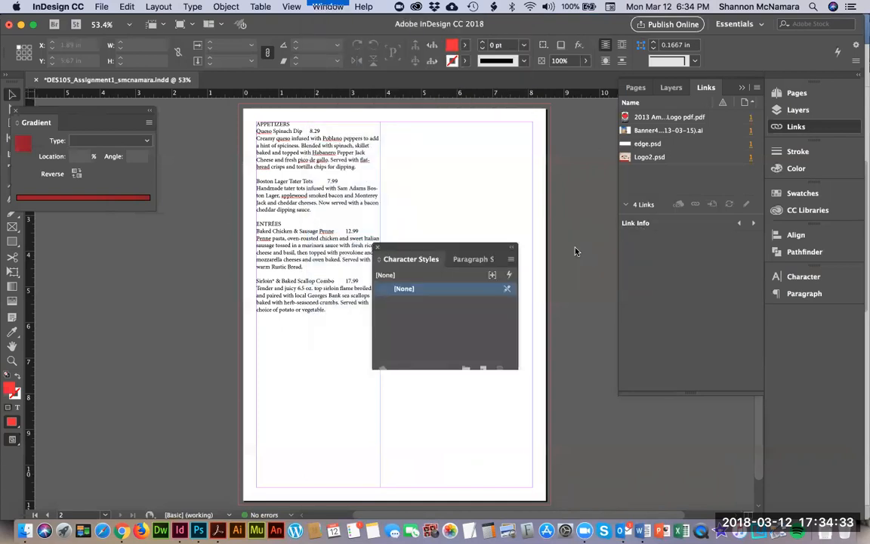
# - Display the document's Paragraph Styles and move them clear of the menu text on page 2
pyautogui.click(474, 259)
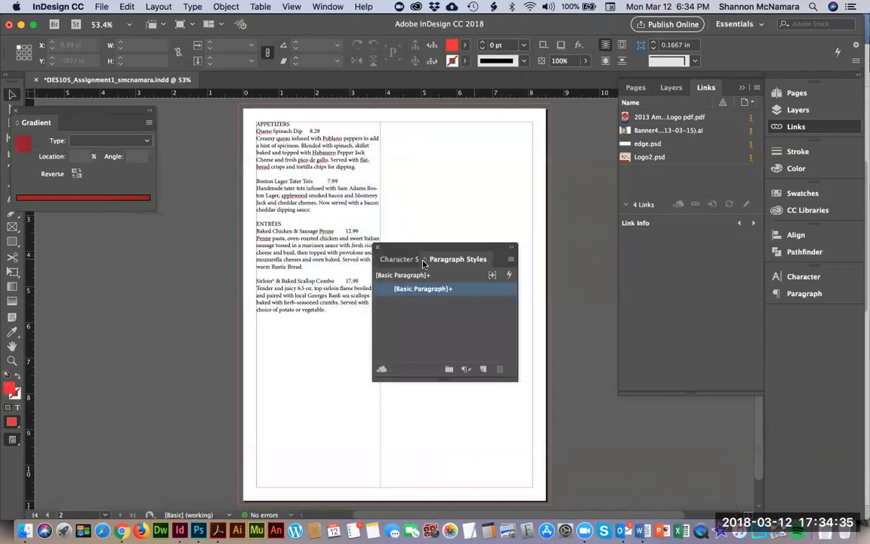
pyautogui.click(395, 260)
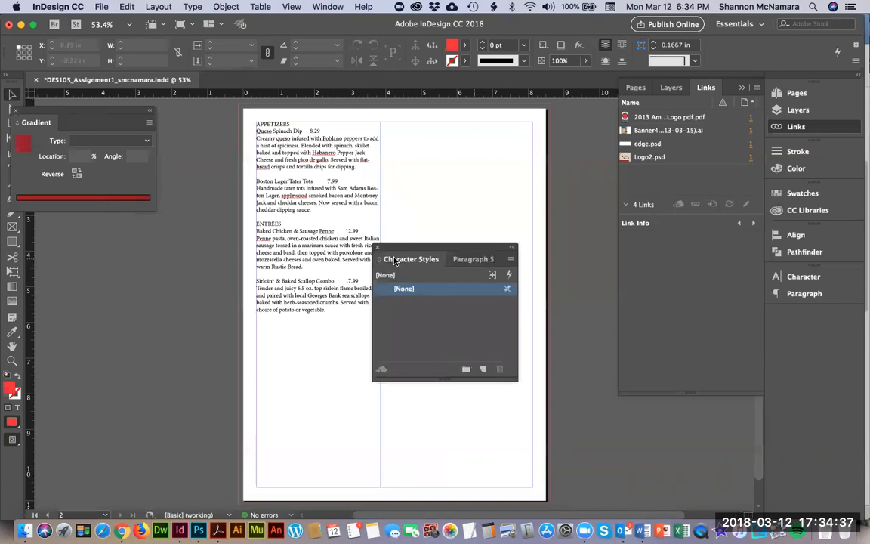
pyautogui.click(332, 7)
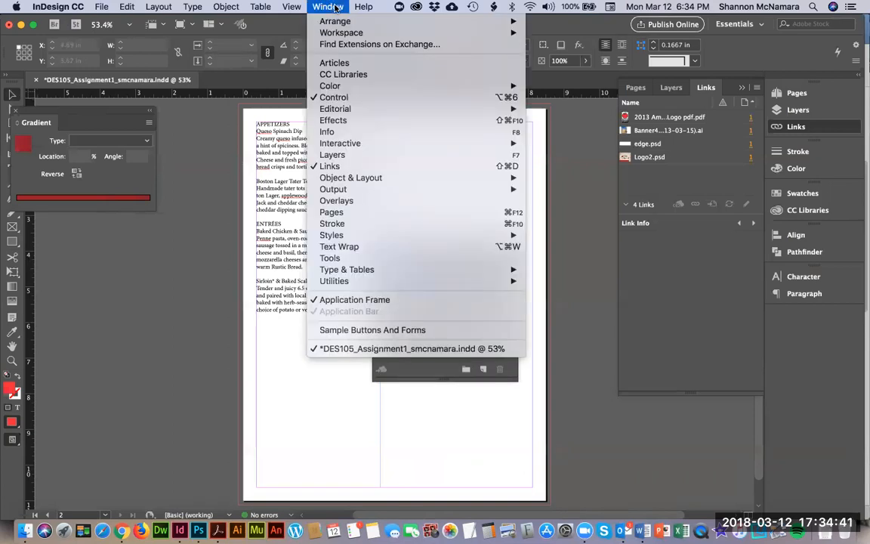
pyautogui.moveTo(352, 237)
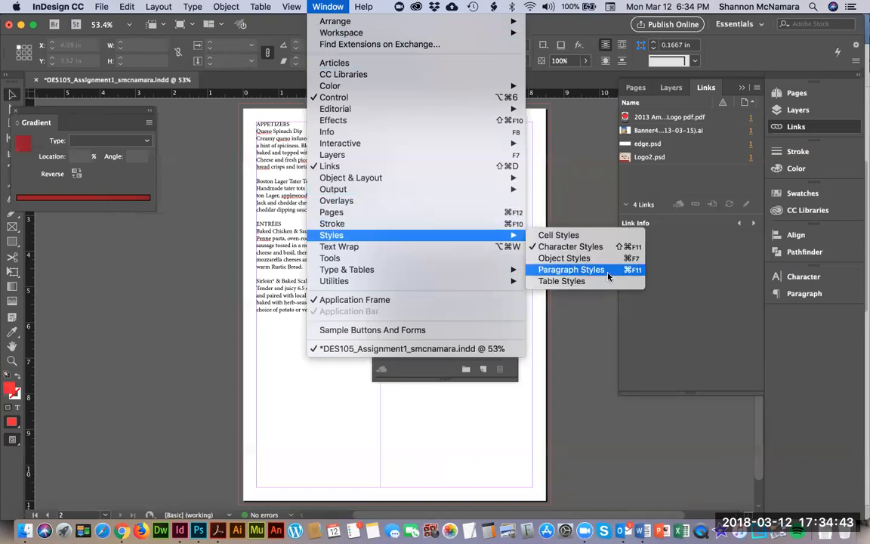
pyautogui.click(571, 270)
pyautogui.moveTo(456, 259); pyautogui.dragTo(506, 261)
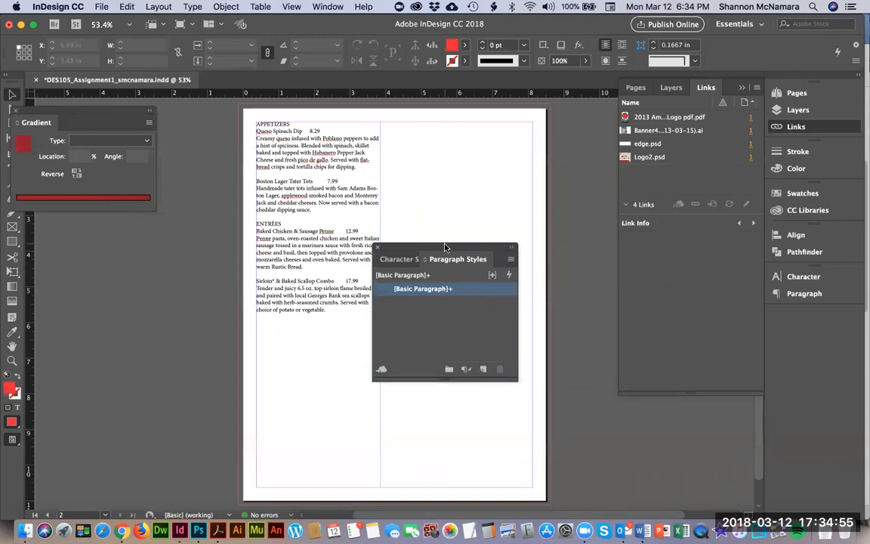
pyautogui.moveTo(444, 250); pyautogui.dragTo(552, 164)
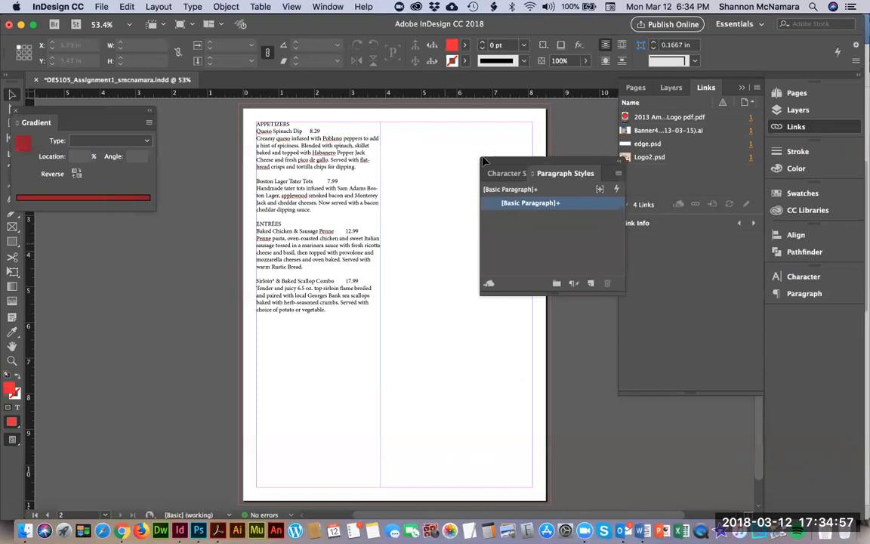
# - Place the text cursor in the Queso Spinach Dip description and browse the Sans Serif fonts available for it
pyautogui.click(300, 181)
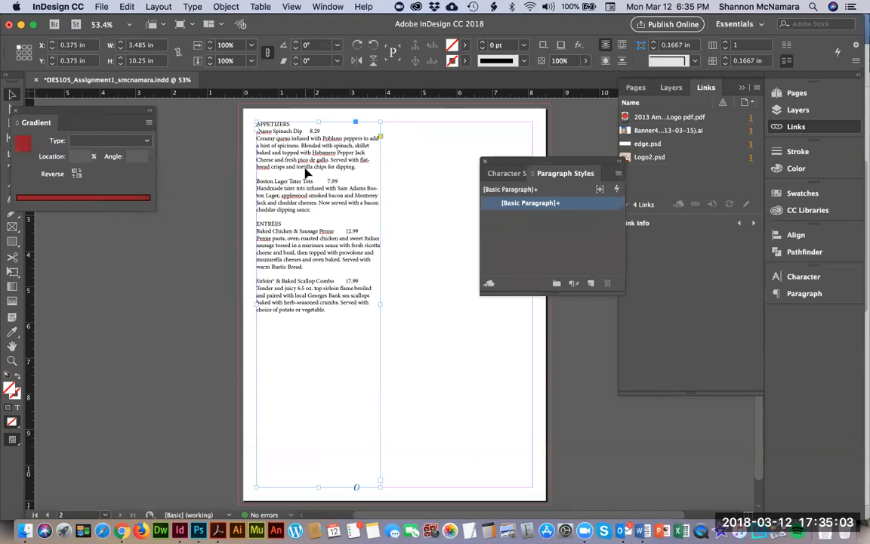
pyautogui.doubleClick(306, 158)
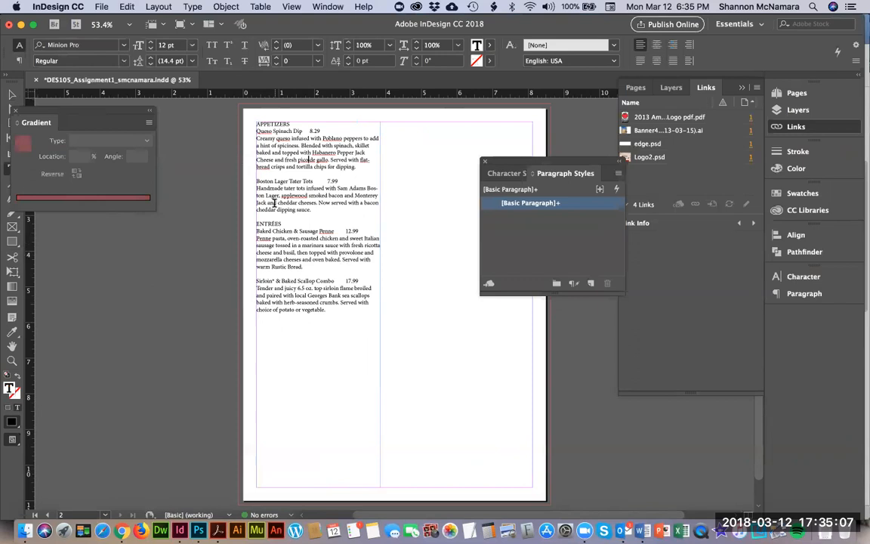
pyautogui.click(124, 44)
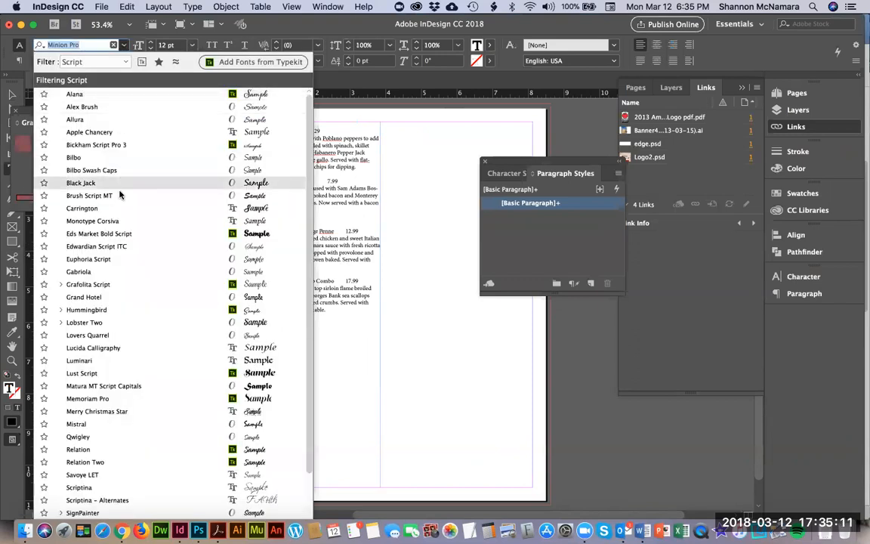
pyautogui.click(88, 61)
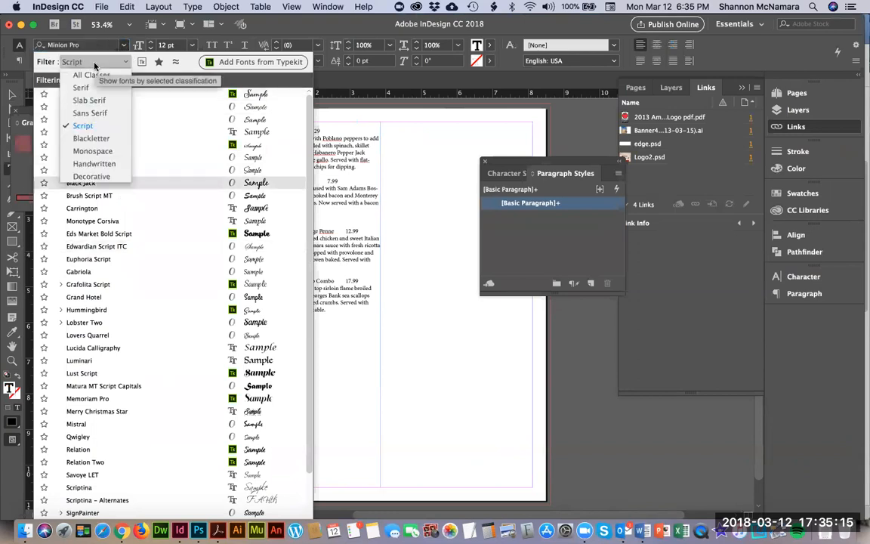
pyautogui.click(101, 114)
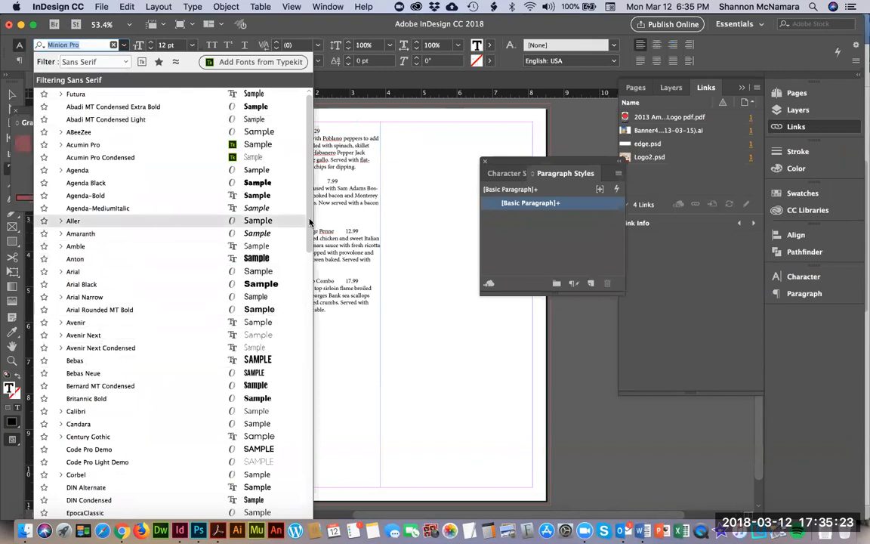
pyautogui.click(529, 236)
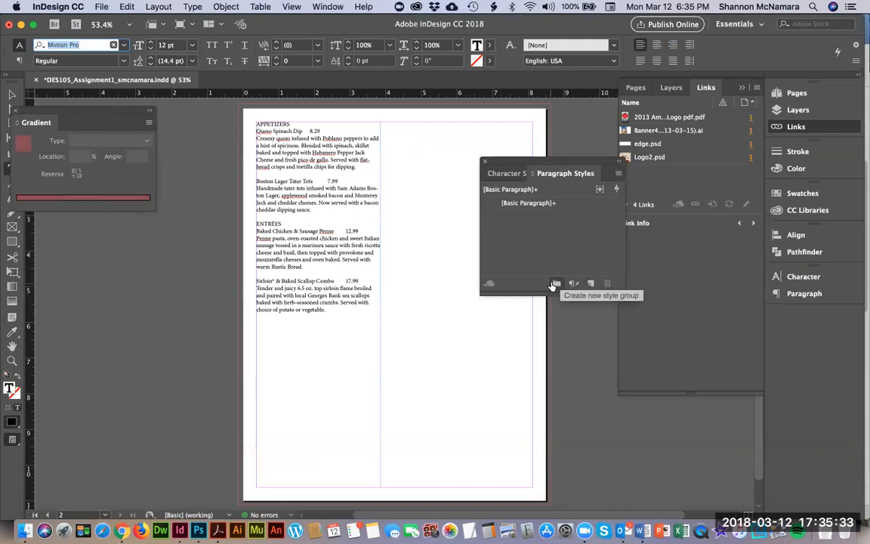
# - Create a new paragraph style and name it Font
pyautogui.click(590, 285)
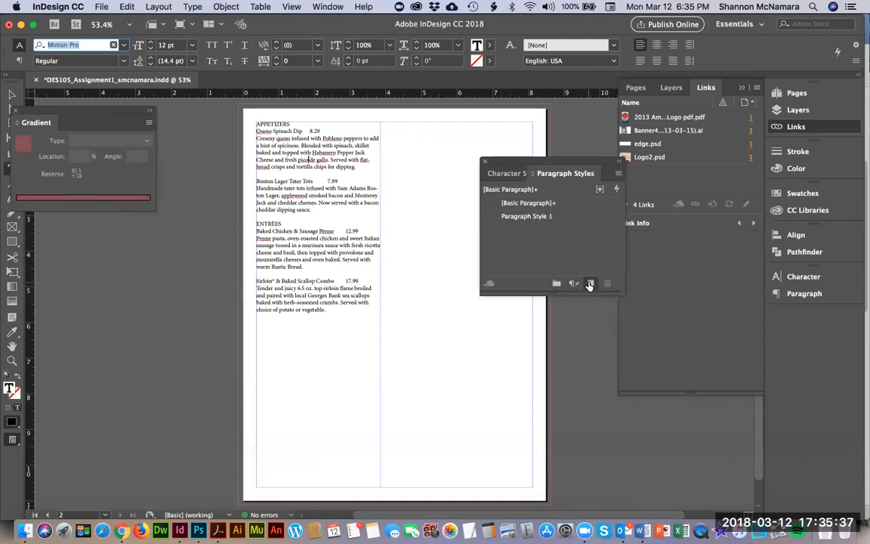
pyautogui.doubleClick(521, 217)
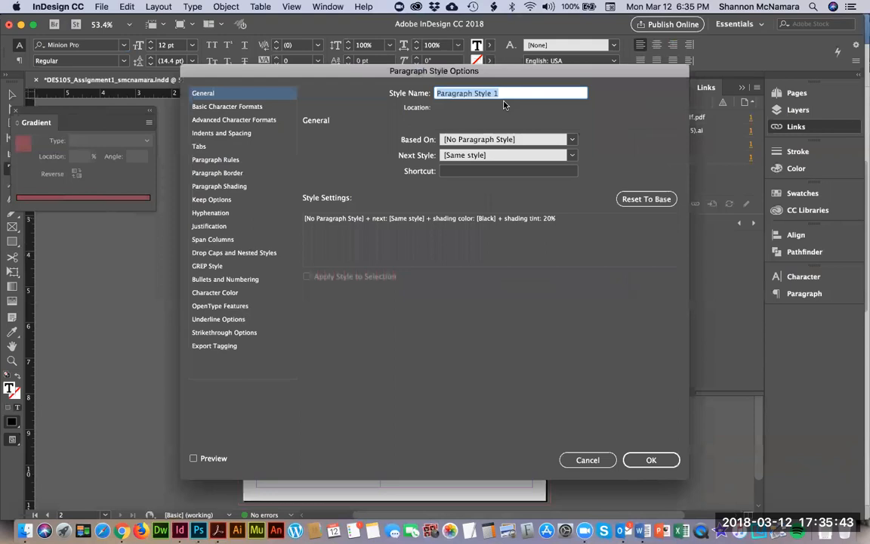
pyautogui.write('B')
pyautogui.write('Font')
# - Set the Font paragraph style's basic character formats to Avenir Book at 16 pt
pyautogui.click(218, 109)
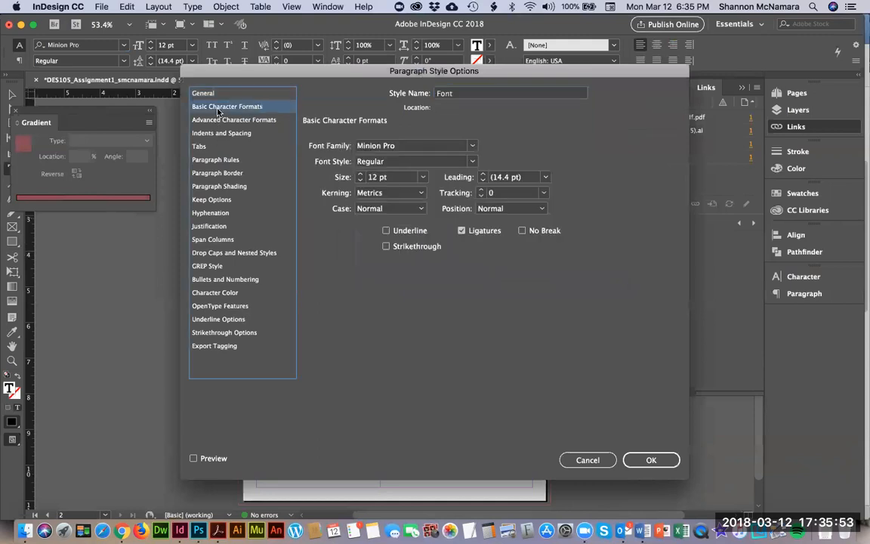
pyautogui.press('Tab')
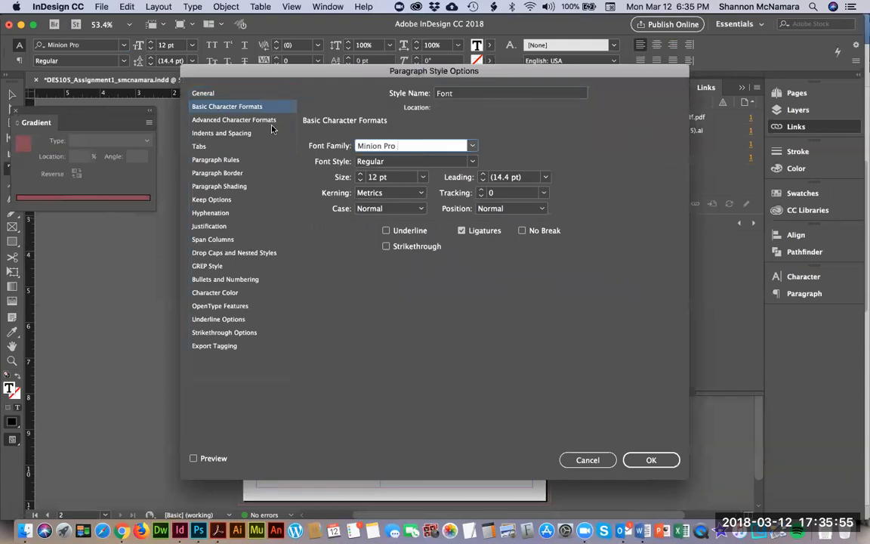
pyautogui.write('Avenir')
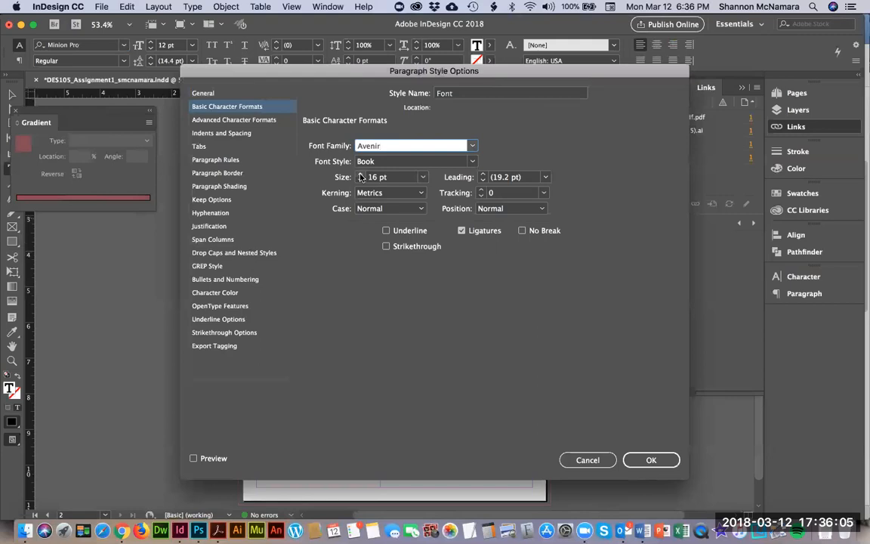
pyautogui.moveTo(241, 73); pyautogui.dragTo(485, 99)
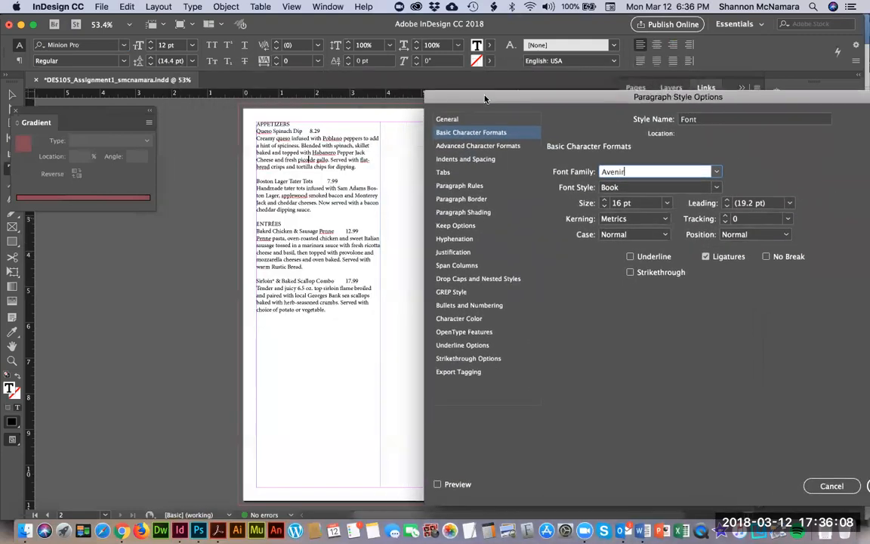
pyautogui.click(445, 172)
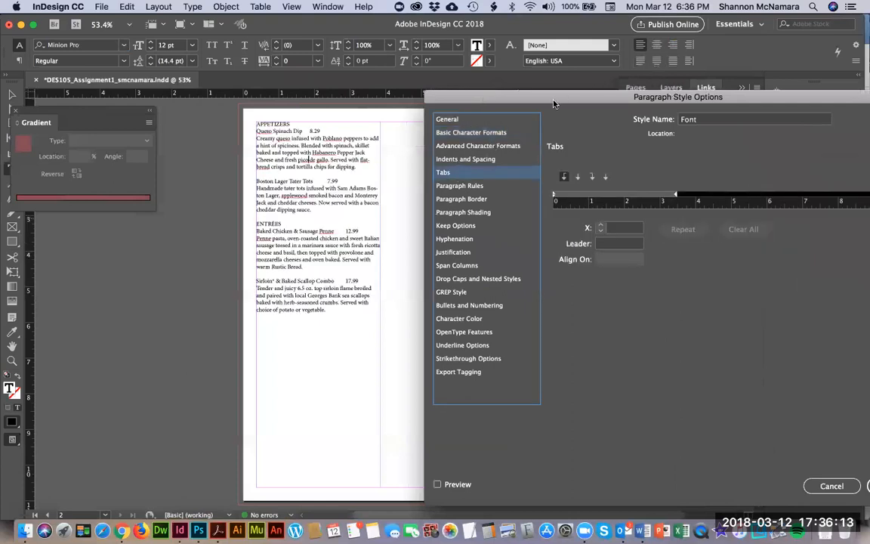
pyautogui.moveTo(649, 106); pyautogui.dragTo(583, 98)
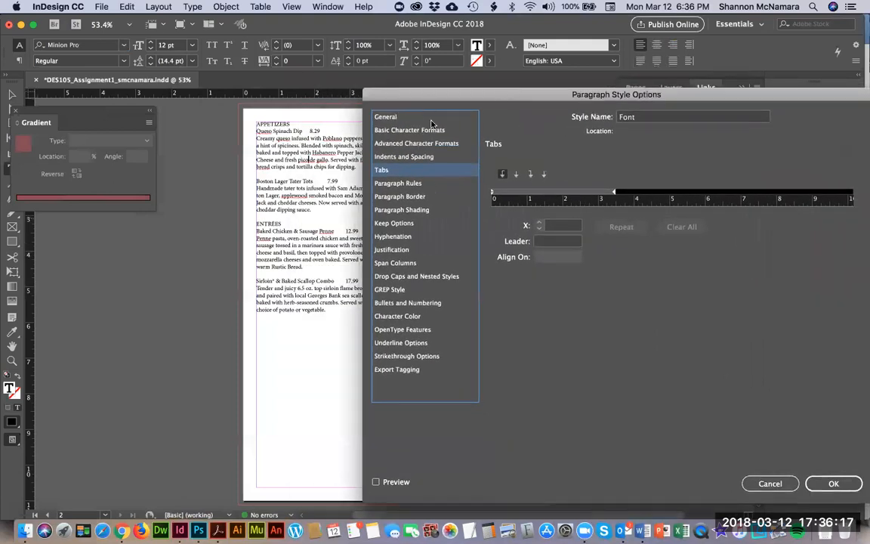
pyautogui.click(411, 132)
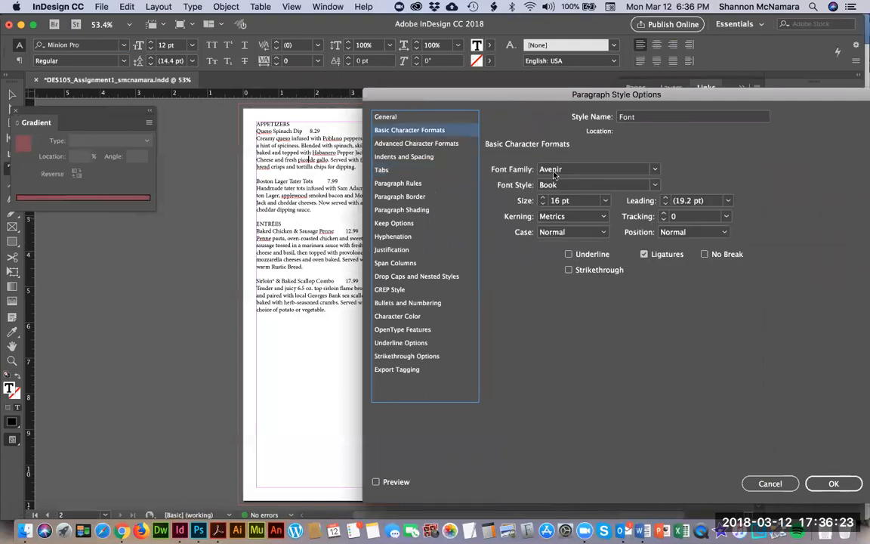
pyautogui.click(833, 483)
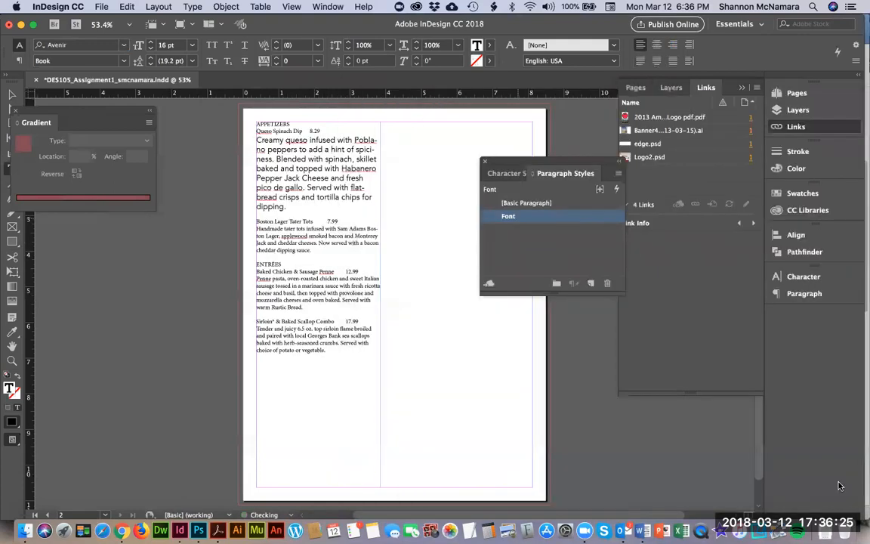
# - Apply the Font paragraph style to the entire menu text frame
pyautogui.click(298, 223)
pyautogui.click(287, 159)
pyautogui.click(12, 96)
pyautogui.click(428, 215)
pyautogui.click(330, 176)
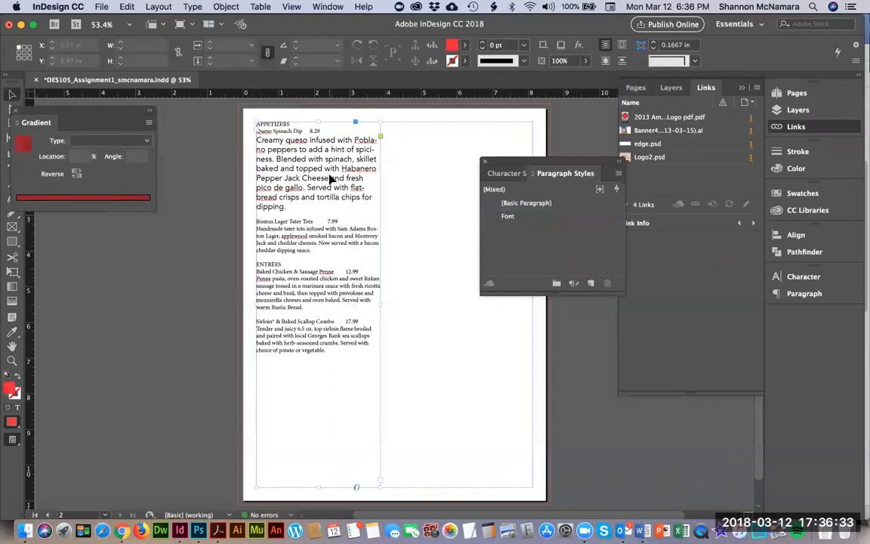
pyautogui.click(506, 217)
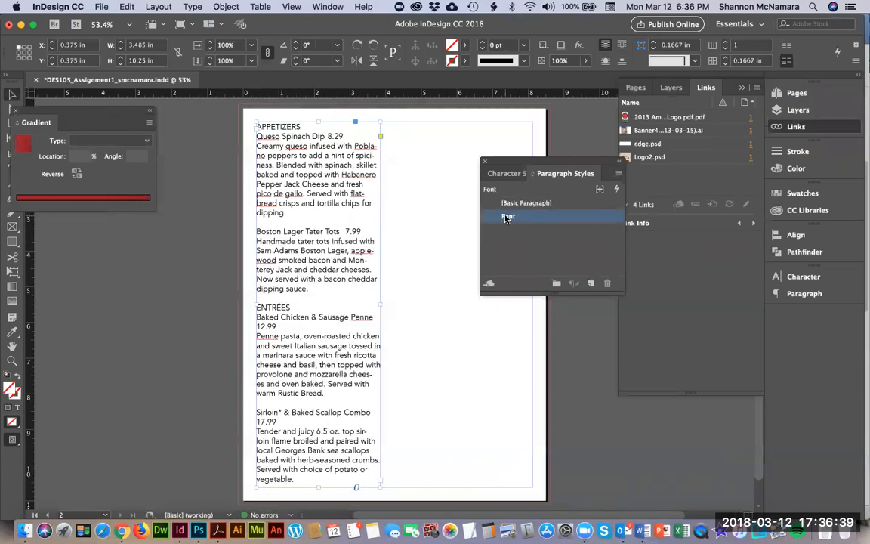
pyautogui.click(430, 250)
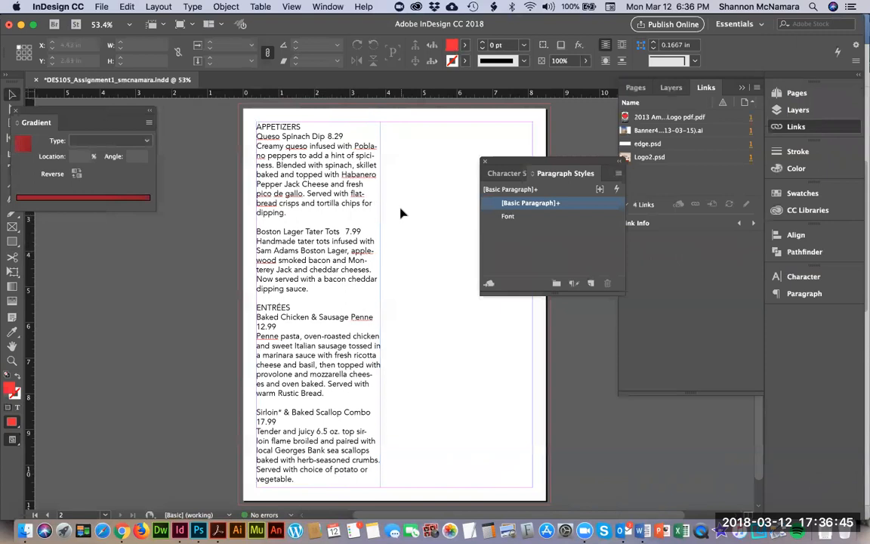
pyautogui.click(127, 6)
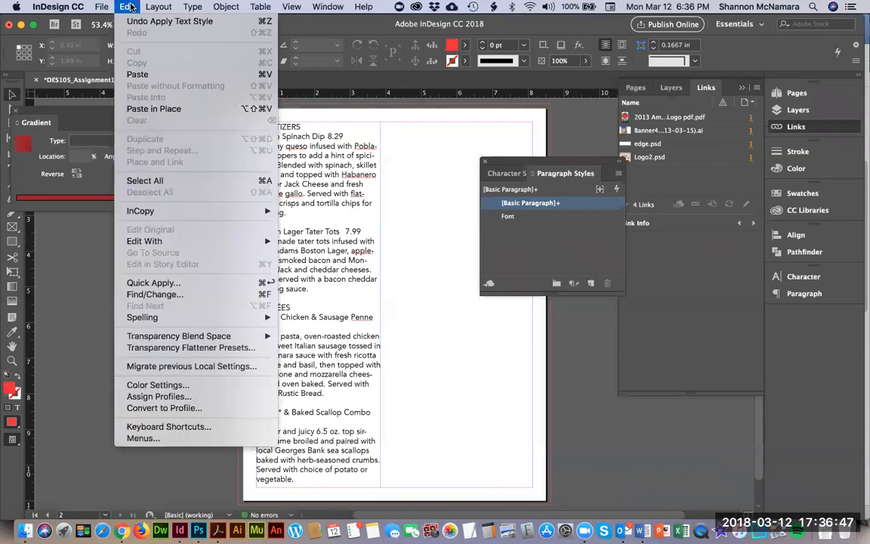
pyautogui.click(422, 226)
# - Try selecting the Queso Spinach Dip item line from the text cursor back to the start of the line
pyautogui.click(266, 154)
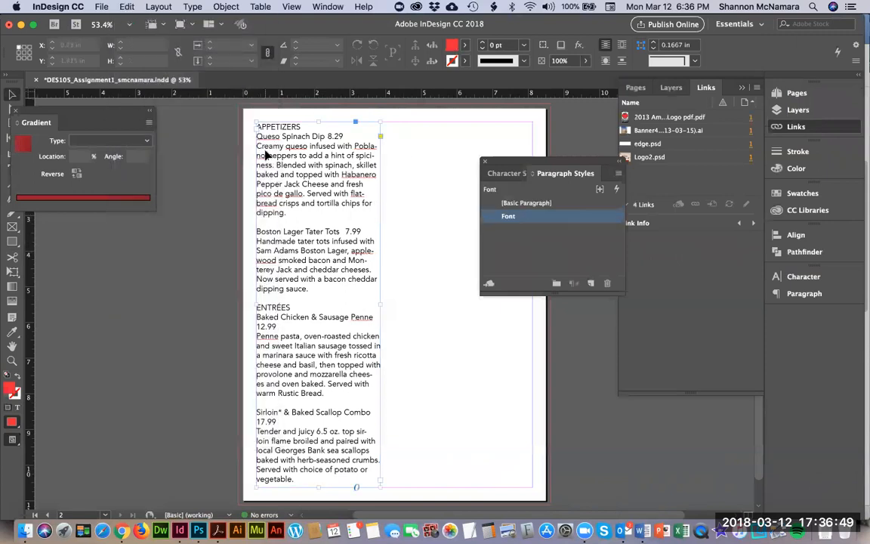
pyautogui.doubleClick(256, 138)
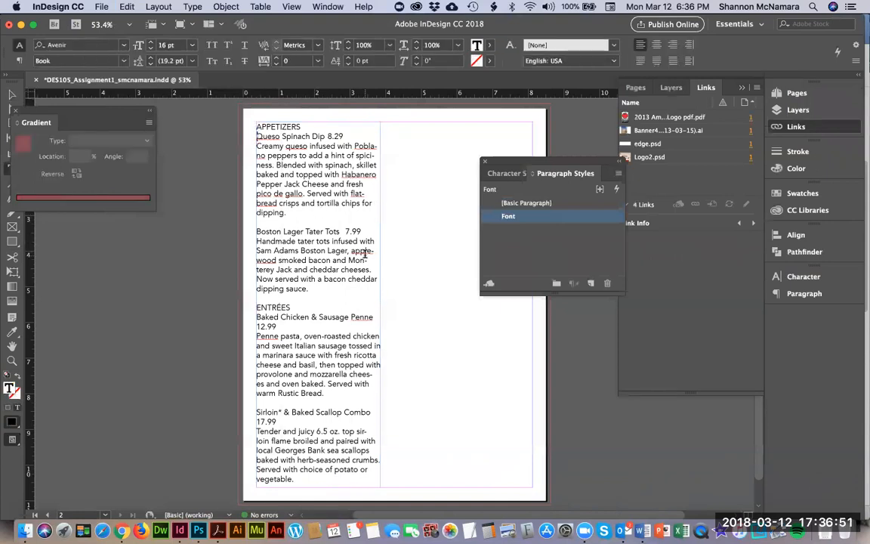
pyautogui.doubleClick(296, 137)
pyautogui.click(326, 137)
pyautogui.press('shift+super+Left')
pyautogui.press('Left')
pyautogui.press('shift+super+Left')
pyautogui.press('Left')
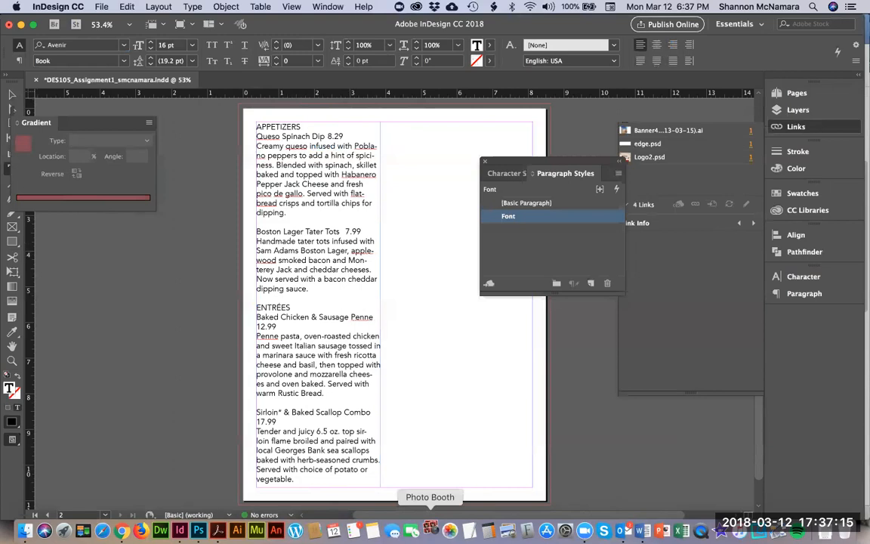
pyautogui.click(429, 530)
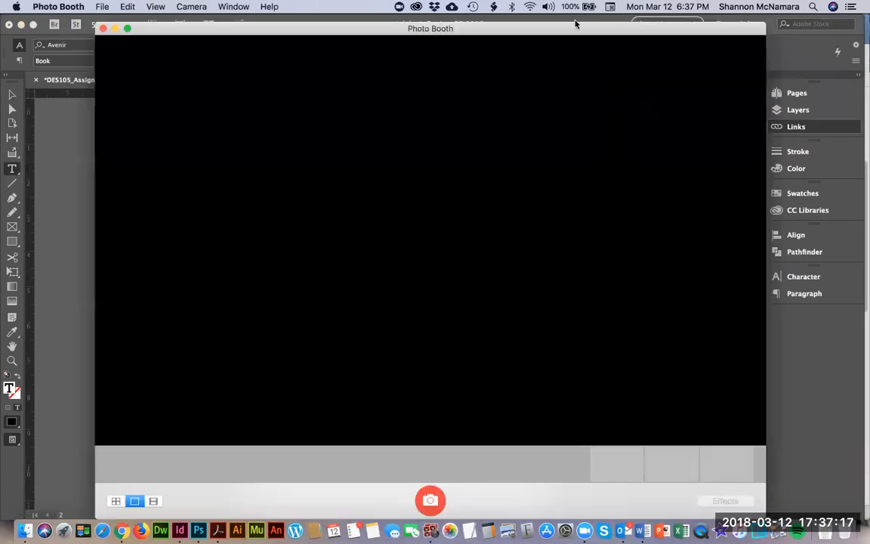
pyautogui.moveTo(574, 31); pyautogui.dragTo(558, 91)
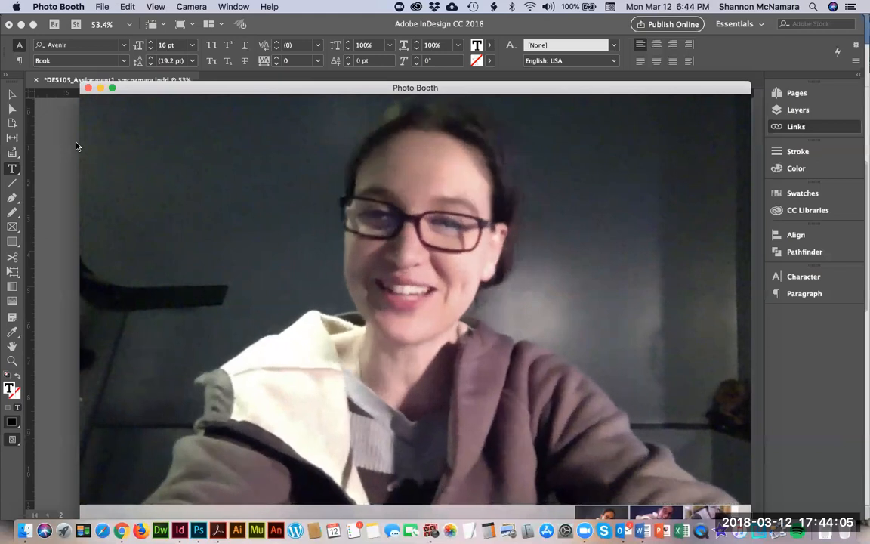
pyautogui.click(88, 90)
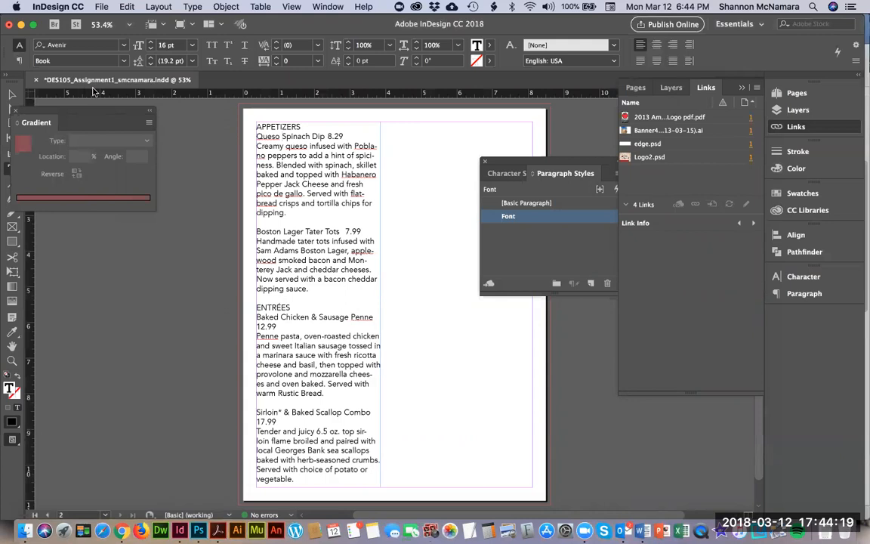
# - Select the Queso Spinach Dip line, switch to Finder and open MaxwellsMenuText.docx from the Maxwells folder in Word
pyautogui.tripleClick(259, 136)
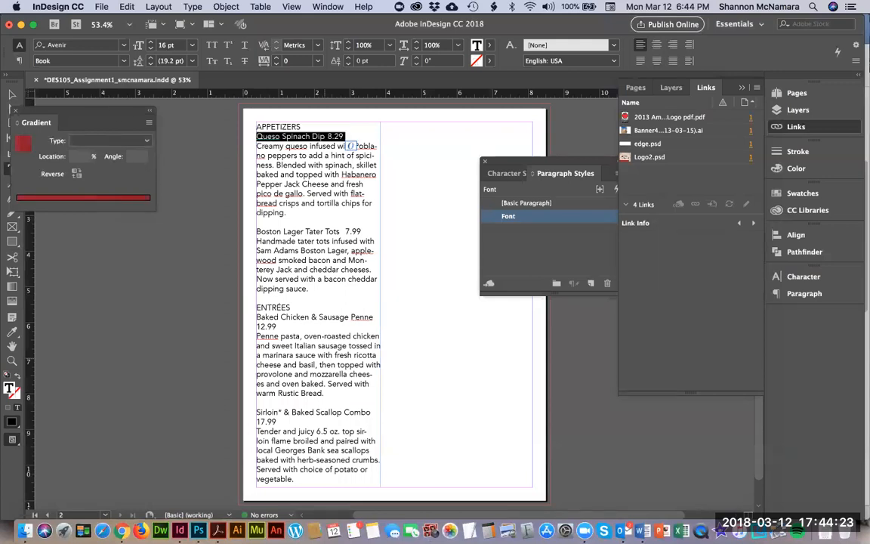
pyautogui.click(23, 531)
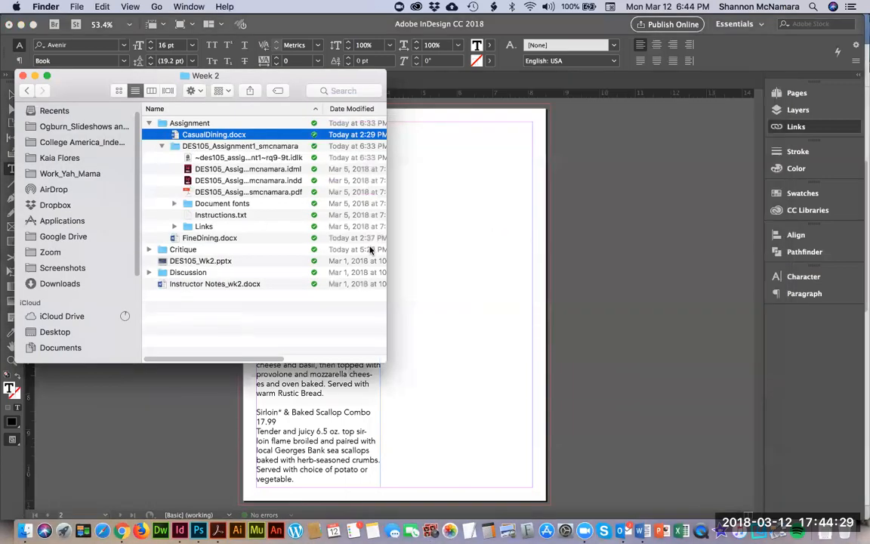
pyautogui.click(276, 295)
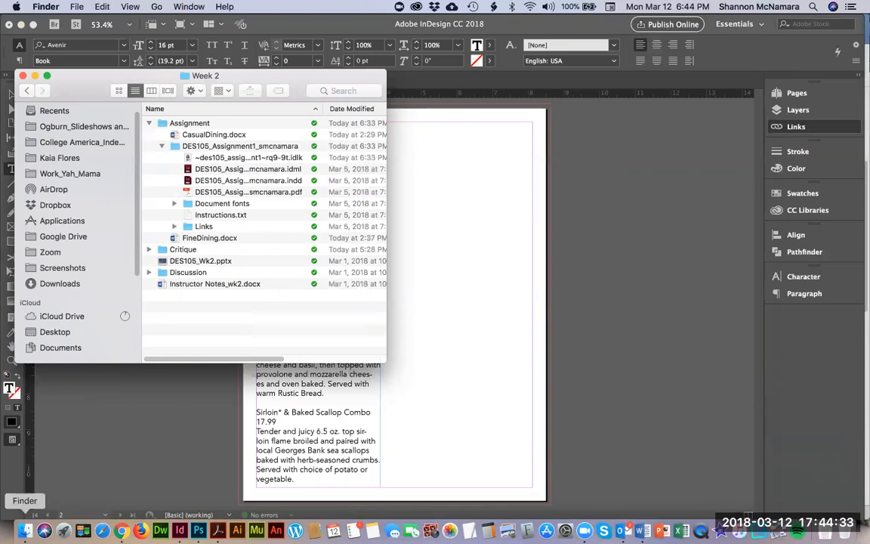
pyautogui.click(27, 531)
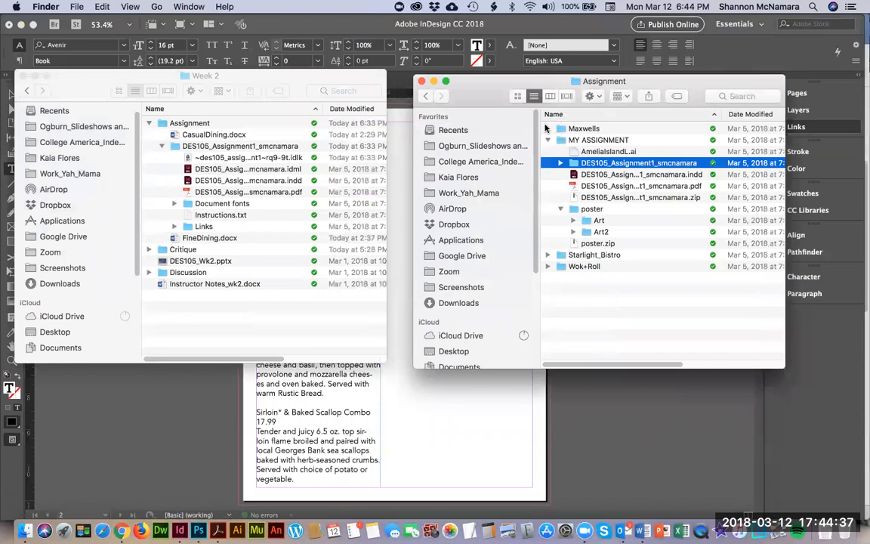
pyautogui.click(549, 129)
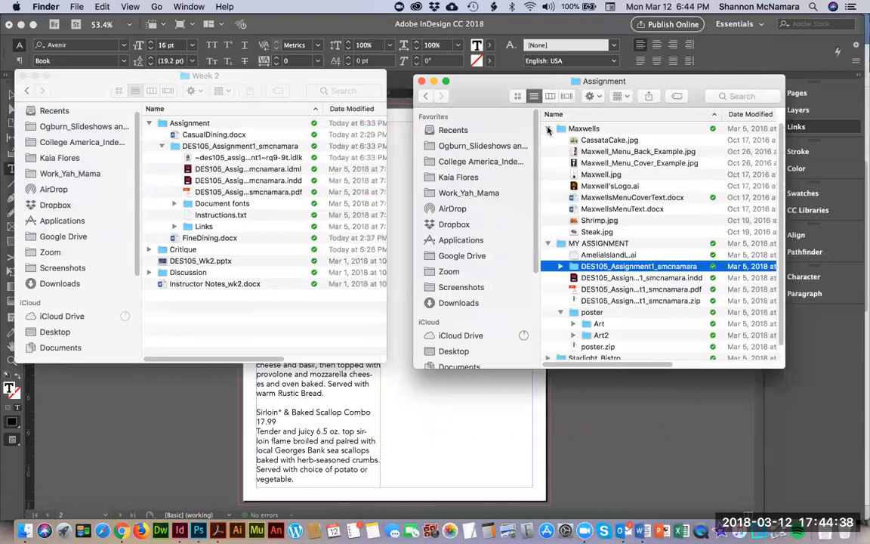
pyautogui.doubleClick(607, 209)
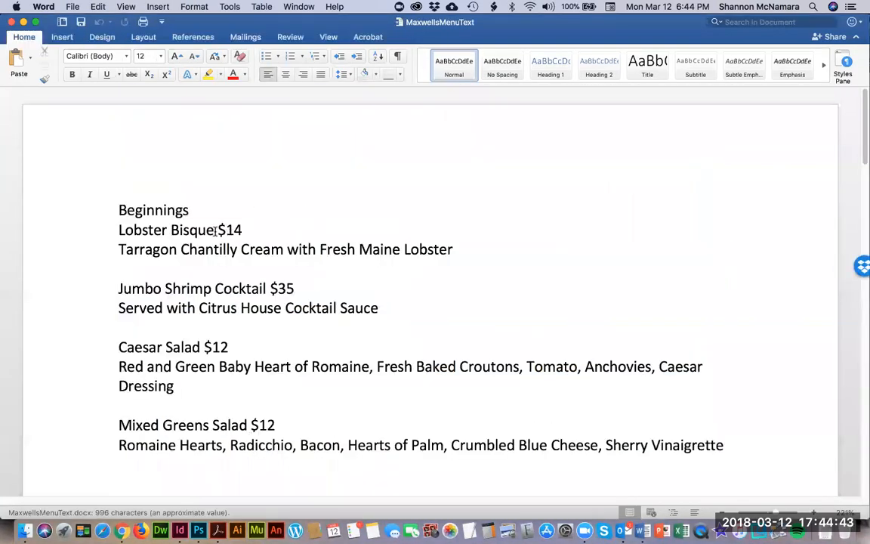
# - Replace the space before each price under Beginnings with a tab: Lobster Bisque, Jumbo Shrimp Cocktail, Caesar Salad and Mixed Greens Salad
pyautogui.doubleClick(219, 230)
pyautogui.click(219, 230)
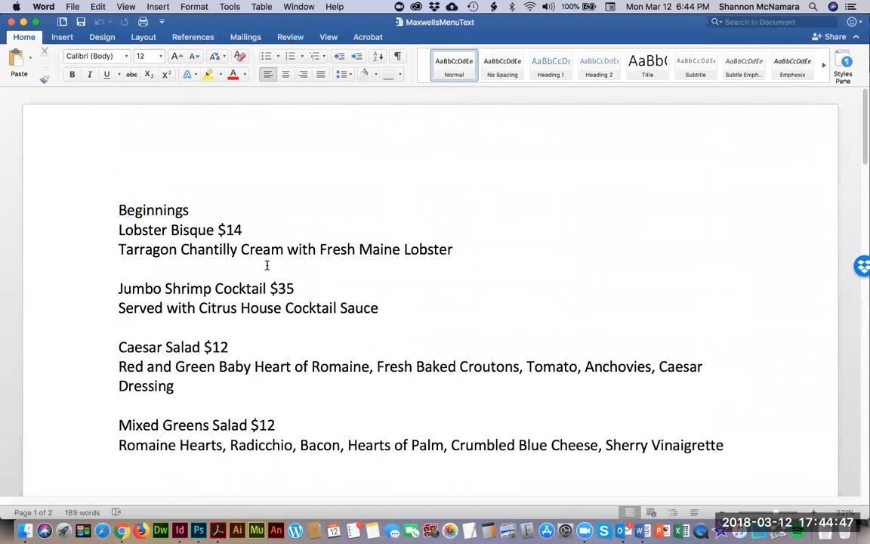
pyautogui.press('BackSpace')
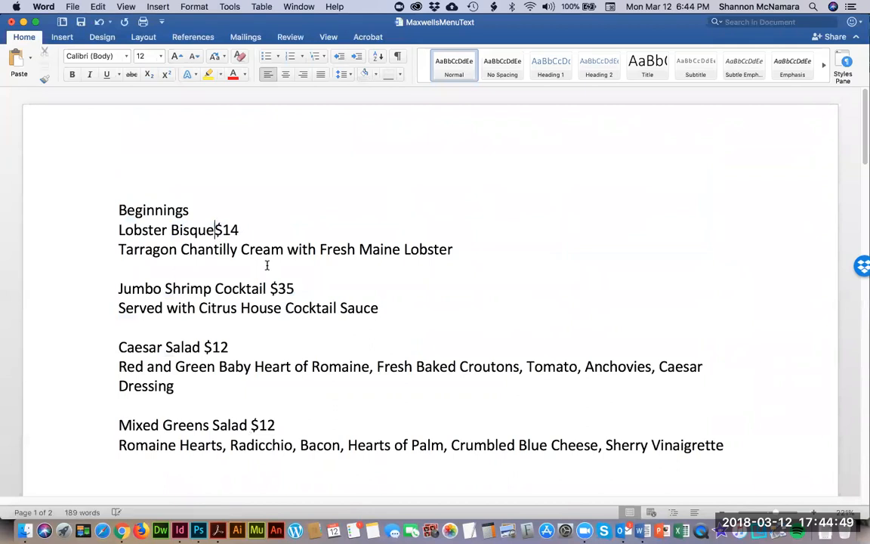
pyautogui.click(269, 289)
pyautogui.press('BackSpace')
pyautogui.press('Tab')
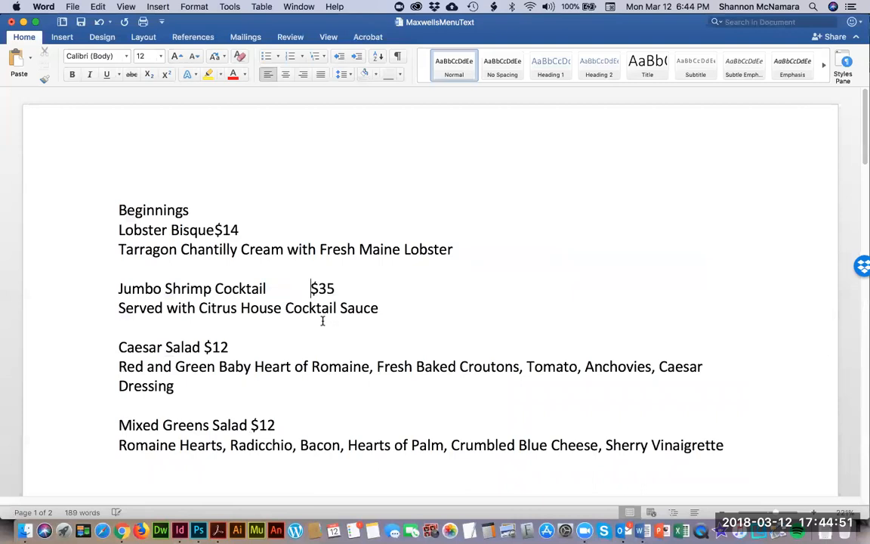
pyautogui.click(203, 347)
pyautogui.press('Tab')
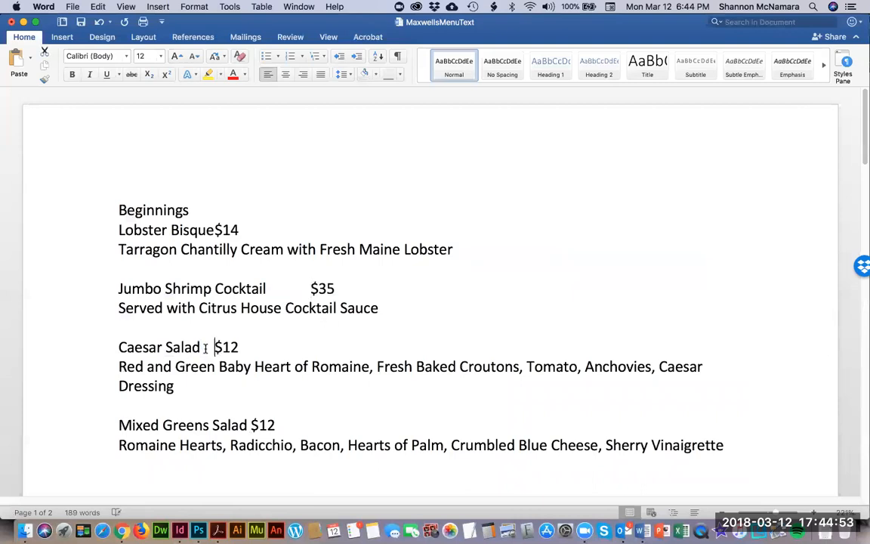
pyautogui.moveTo(248, 425); pyautogui.dragTo(252, 427)
pyautogui.press('Tab')
# - Replace the space before the prices of Jumbo Scallops and Fresh Maine Lobster Tail under From the Sea with a tab
pyautogui.scroll(-3, 311, 386)
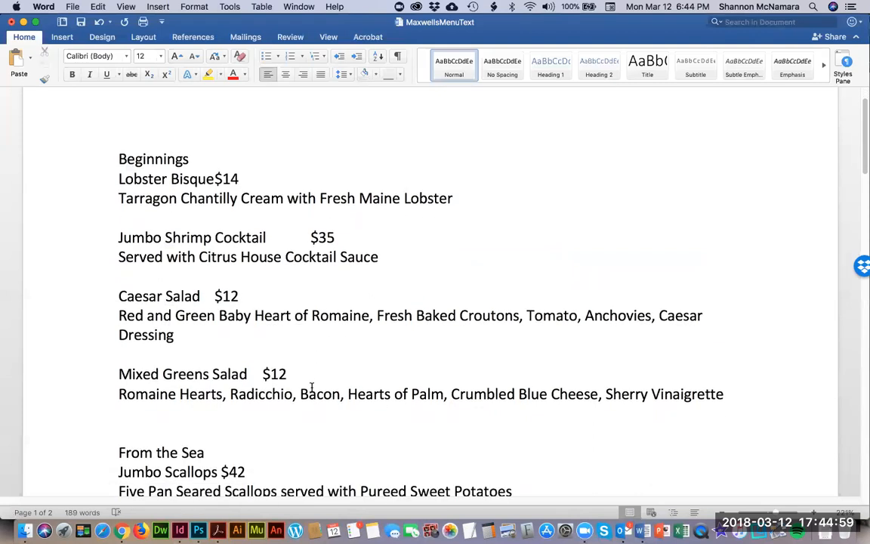
pyautogui.scroll(-2, 311, 387)
pyautogui.click(220, 439)
pyautogui.press('Tab')
pyautogui.scroll(-8, 295, 437)
pyautogui.moveTo(277, 366); pyautogui.dragTo(281, 366)
# - Examine the tab gaps before the prices of Lobster Bisque, Jumbo Scallops and Fresh Maine Lobster Tail by selecting each gap
pyautogui.scroll(13, 281, 366)
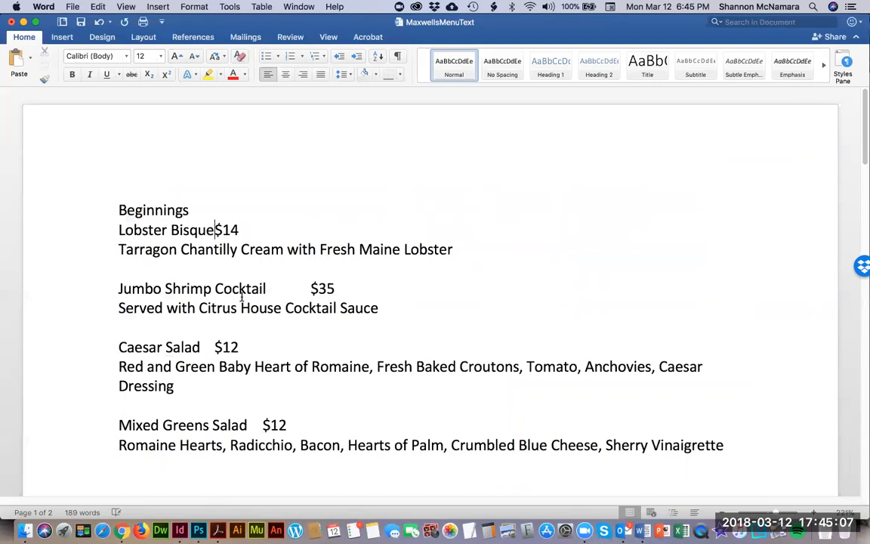
pyautogui.hotkey('shift', 'Left')
pyautogui.hotkey('shift', 'Right')
pyautogui.hotkey('shift', 'Left')
pyautogui.hotkey('shift', 'Right')
pyautogui.scroll(-7, 281, 331)
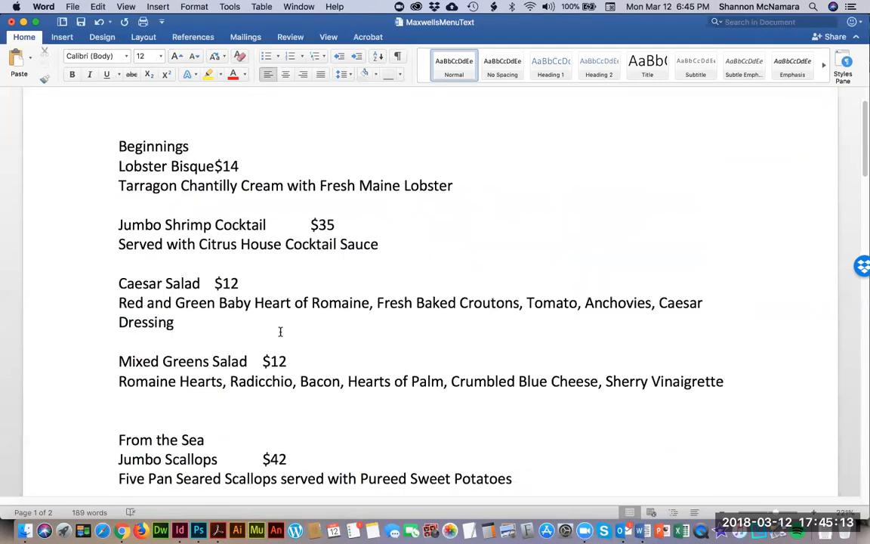
pyautogui.click(219, 407)
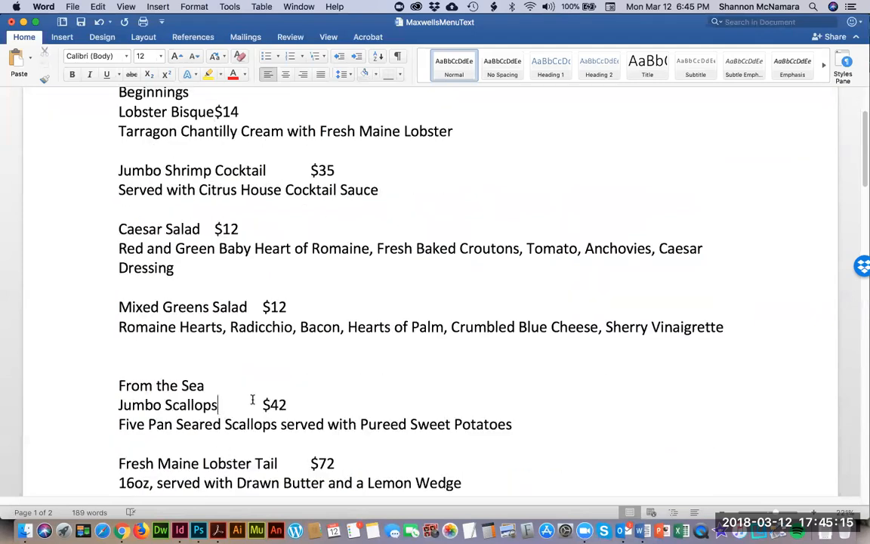
pyautogui.keyDown('shift'); pyautogui.click(263, 405); pyautogui.keyUp('shift')
pyautogui.click(262, 405)
pyautogui.click(280, 463)
pyautogui.keyDown('shift'); pyautogui.click(310, 463); pyautogui.keyUp('shift')
pyautogui.click(309, 463)
pyautogui.scroll(-5, 385, 416)
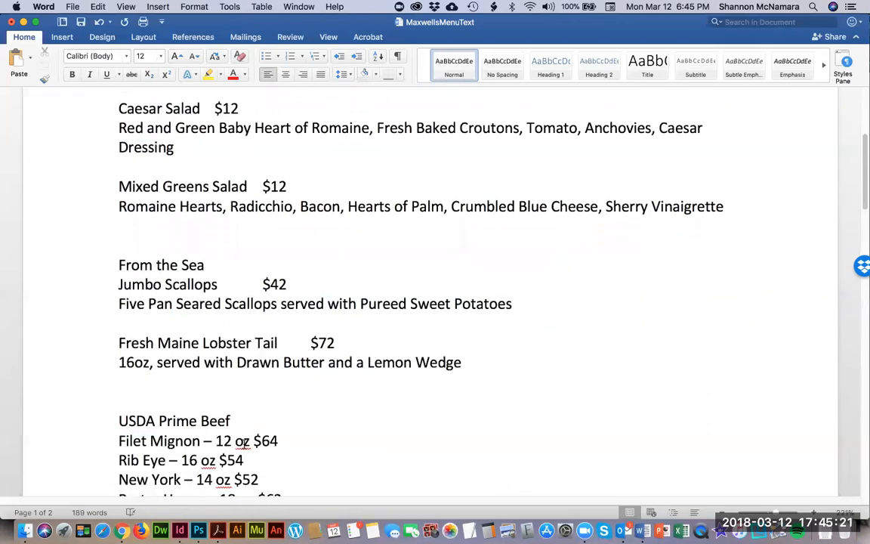
pyautogui.scroll(-1, 218, 415)
pyautogui.click(206, 416)
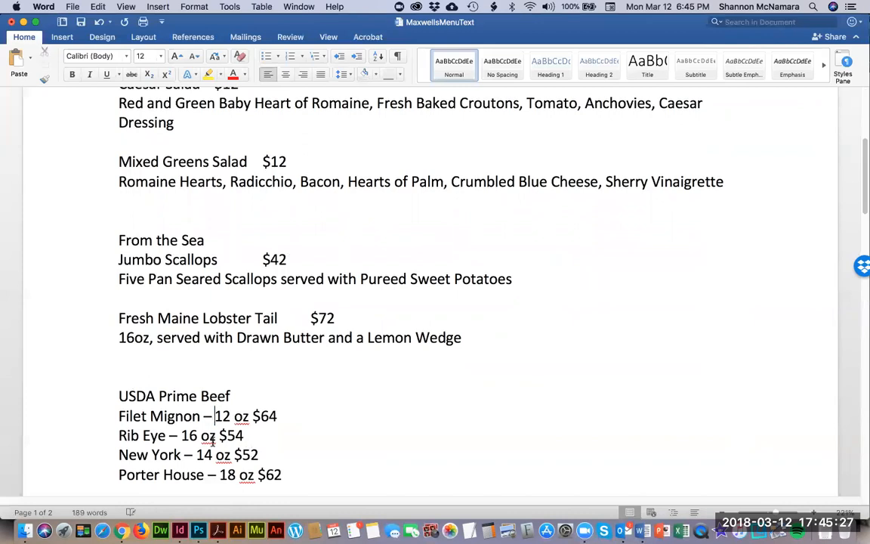
pyautogui.click(180, 435)
pyautogui.press('Tab')
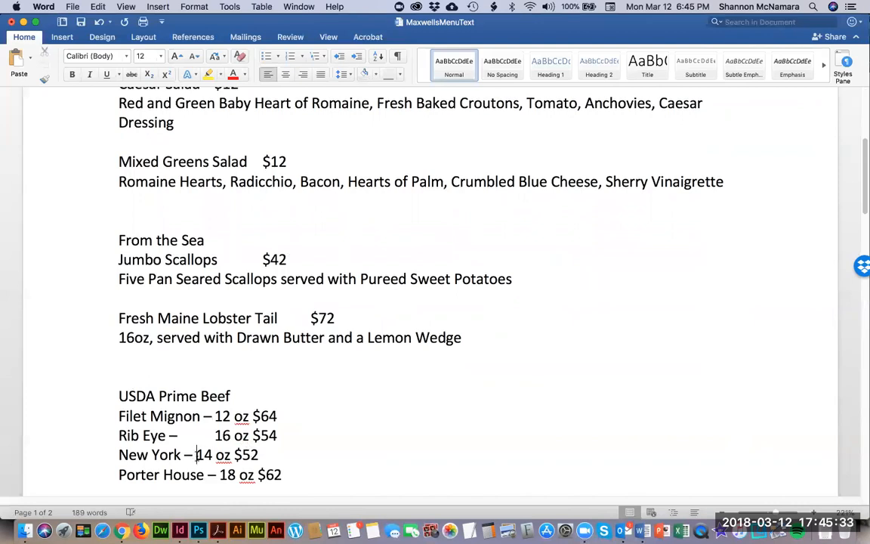
pyautogui.click(215, 431)
pyautogui.press('BackSpace')
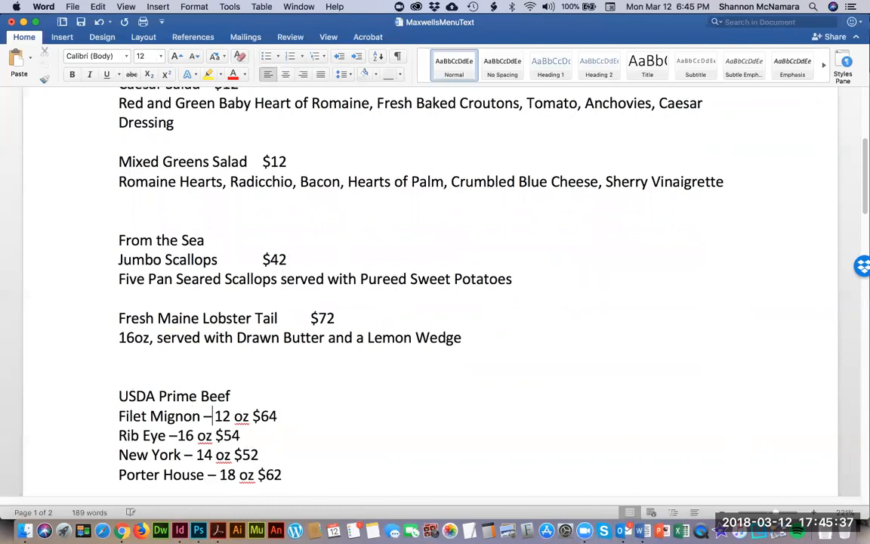
# - Restore the space before 12 oz in the Filet Mignon line and put a tab in place of the space before its price
pyautogui.press('Left')
pyautogui.press('Left')
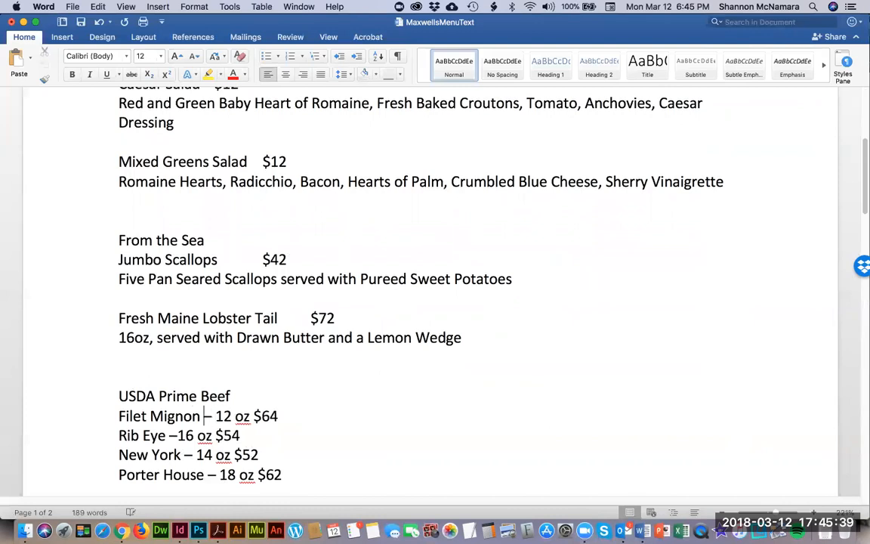
pyautogui.hotkey('shift', 'Right')
pyautogui.press('Right')
pyautogui.press('Right')
pyautogui.press('Right')
pyautogui.press('Right')
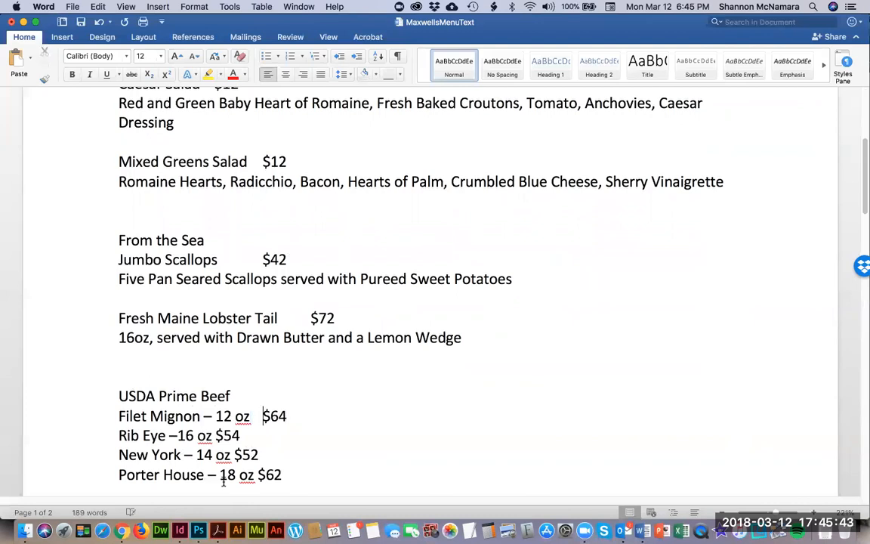
# - Restore the space before 16 oz in the Rib Eye line and insert tabs before the Rib Eye, New York and Porter House prices
pyautogui.click(178, 435)
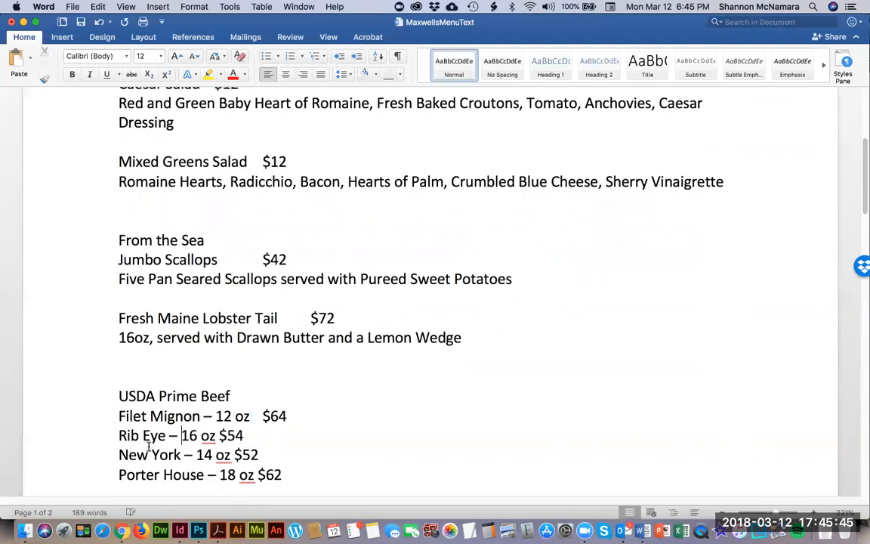
pyautogui.click(218, 435)
pyautogui.press('Tab')
pyautogui.click(230, 454)
pyautogui.press('Tab')
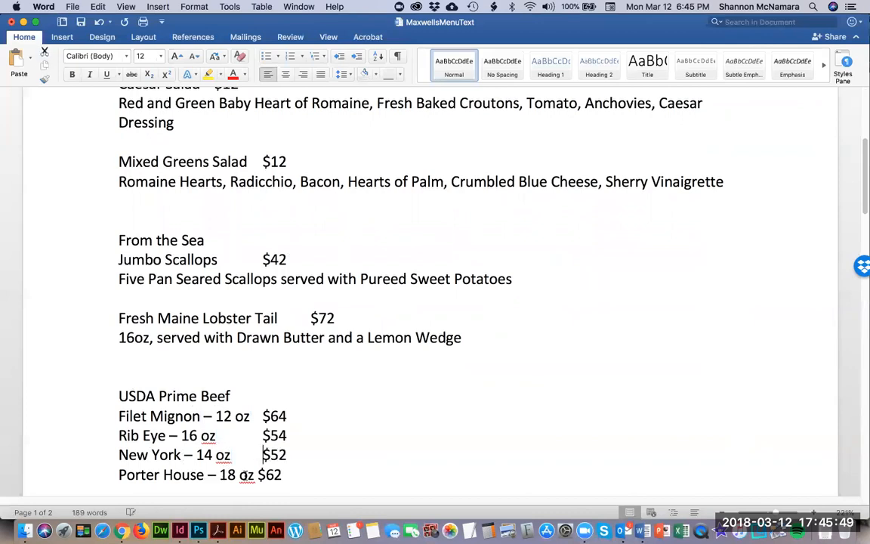
pyautogui.click(255, 475)
pyautogui.press('Tab')
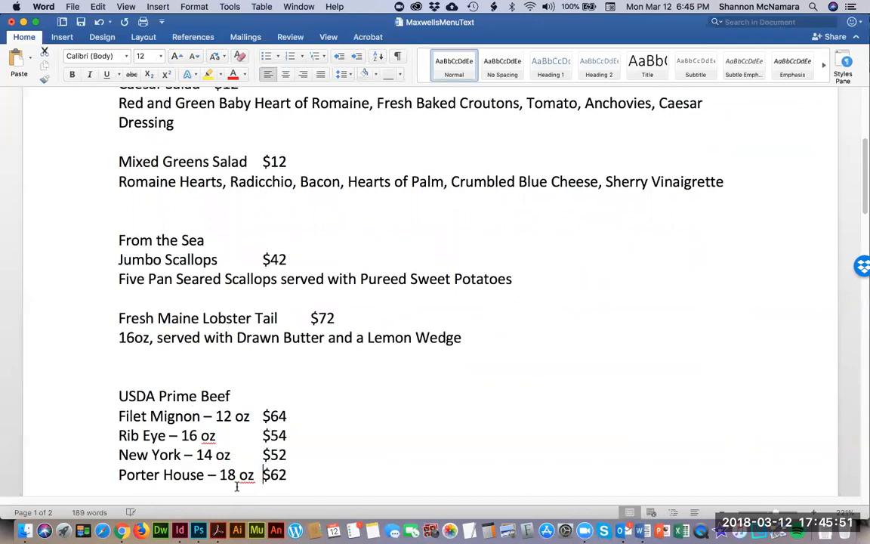
# - Replace the space before the prices of Filet and Lobster and Filet and Shrimp under Specialties with a tab
pyautogui.scroll(-5, 287, 446)
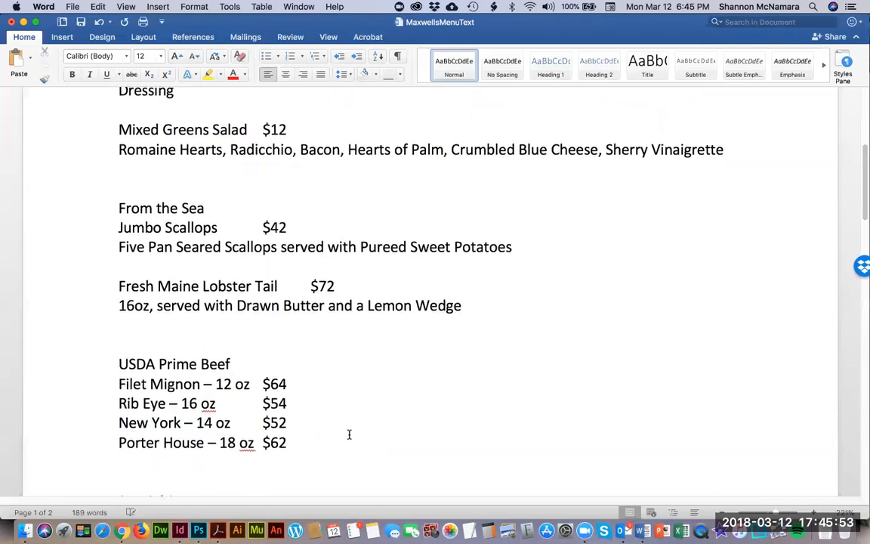
pyautogui.click(229, 420)
pyautogui.press('Tab')
pyautogui.scroll(-3, 460, 419)
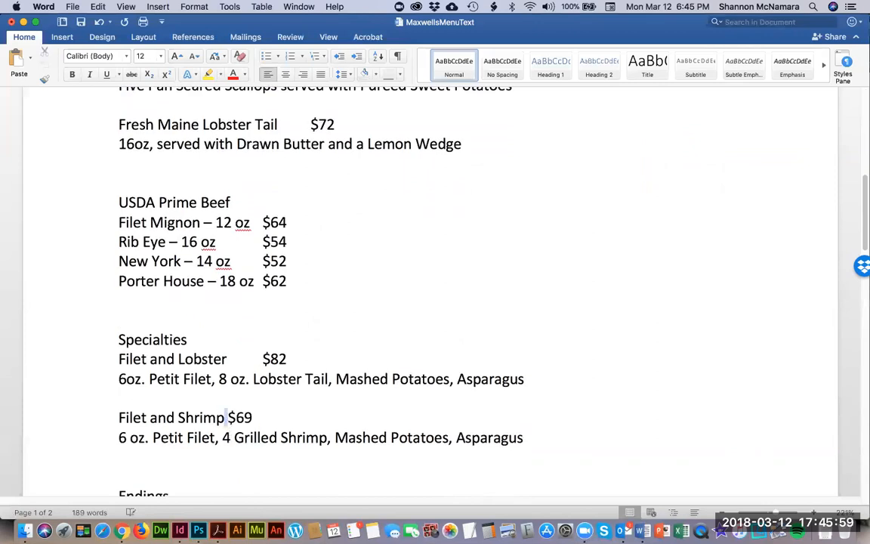
pyautogui.press('Tab')
# - Replace the space before the prices of Cassata Cake, Peanut Butter Mouse and Chocolate Lava Cake under Endings with a tab
pyautogui.scroll(-3, 398, 388)
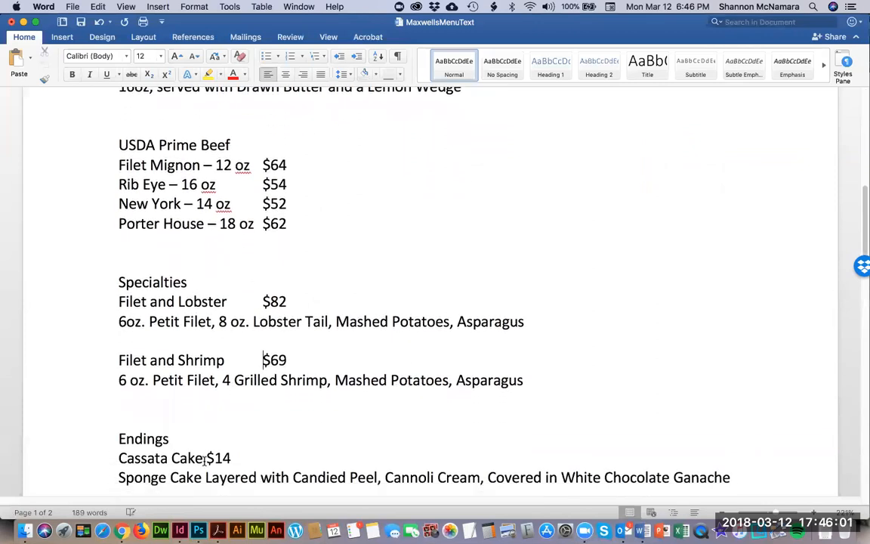
pyautogui.click(204, 458)
pyautogui.press('Tab')
pyautogui.scroll(-4, 337, 414)
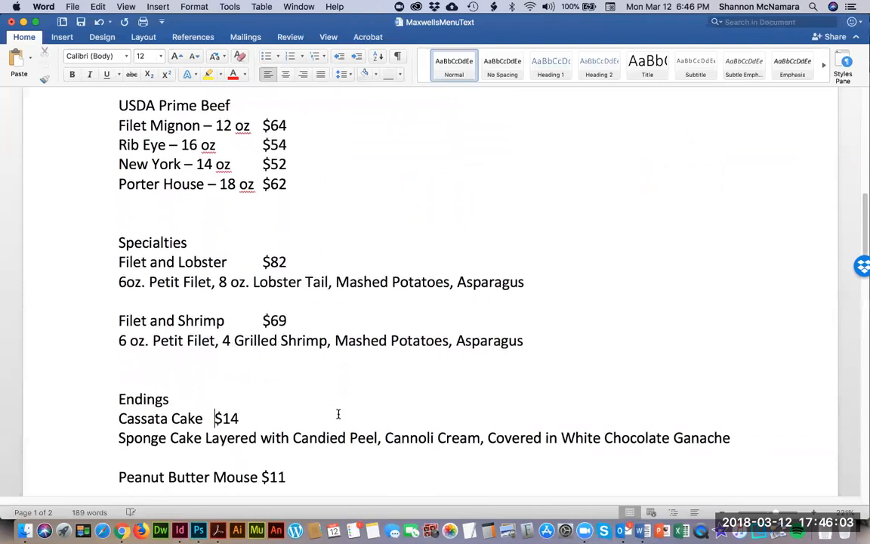
pyautogui.click(260, 447)
pyautogui.press('Tab')
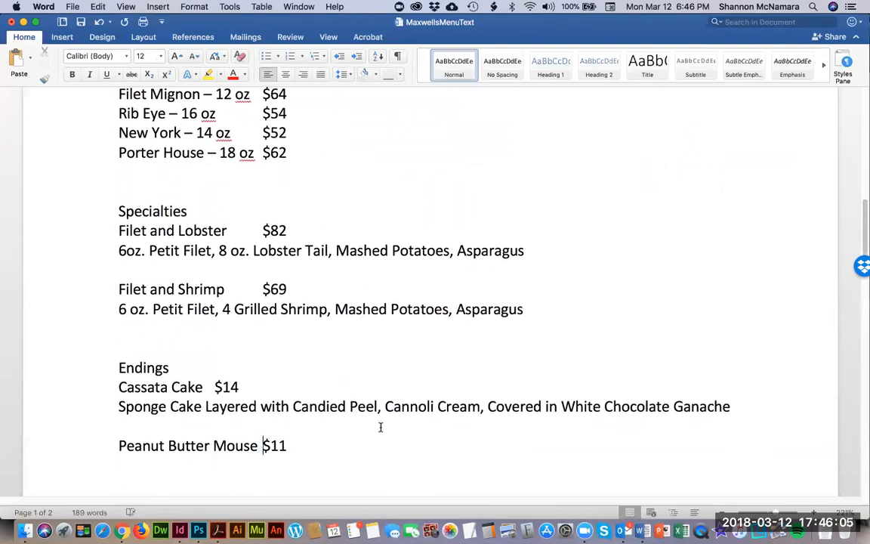
pyautogui.scroll(-5, 380, 453)
pyautogui.scroll(-11, 378, 429)
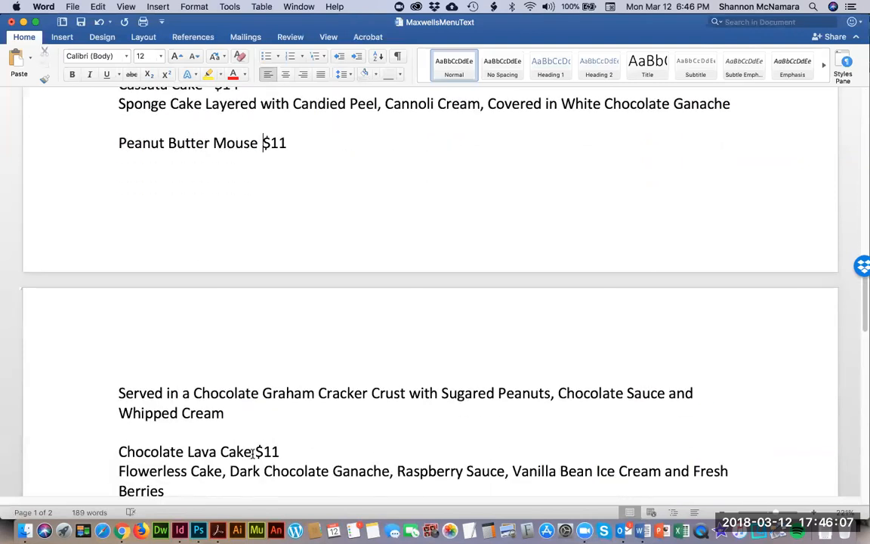
pyautogui.click(254, 452)
pyautogui.press('Tab')
pyautogui.scroll(-7, 302, 449)
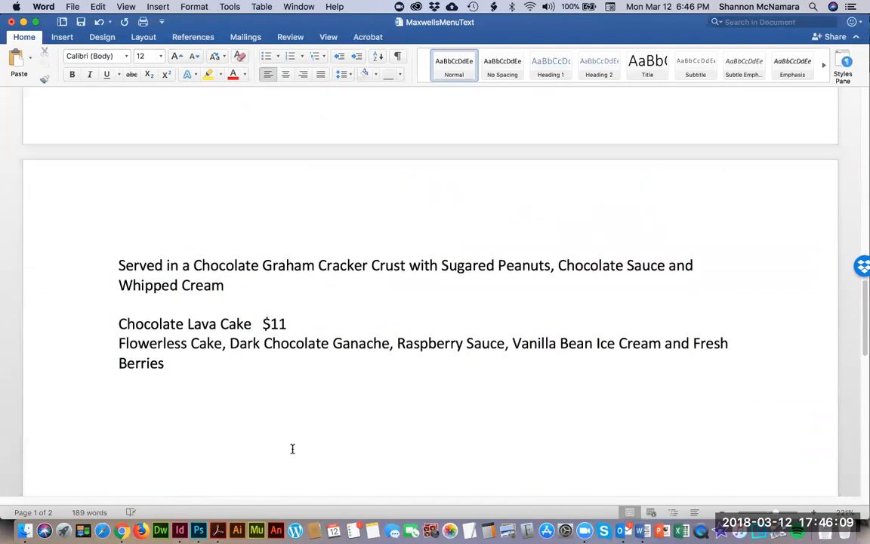
# - Look over the tabbed menu text and switch back to the menu document in InDesign
pyautogui.scroll(-9, 283, 400)
pyautogui.scroll(20, 282, 402)
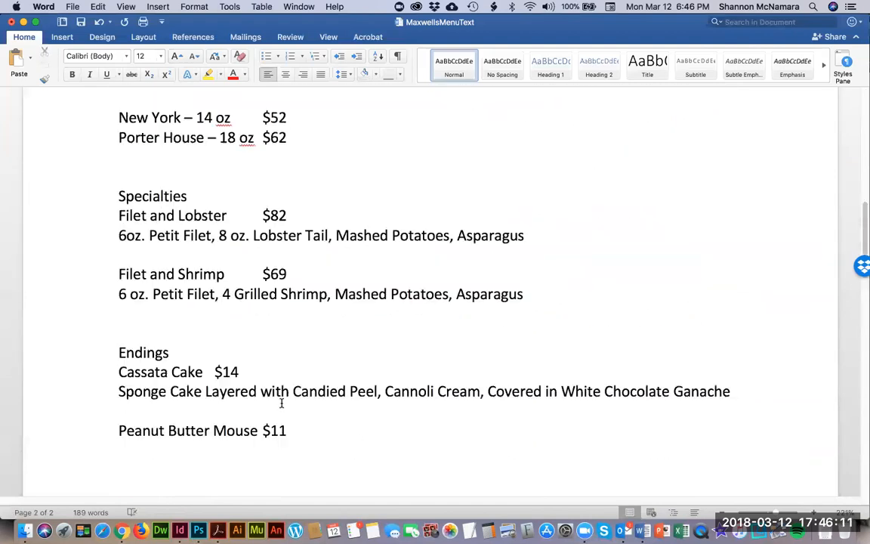
pyautogui.press('super+Tab')
pyautogui.press('super+Tab')
pyautogui.press('super+Tab')
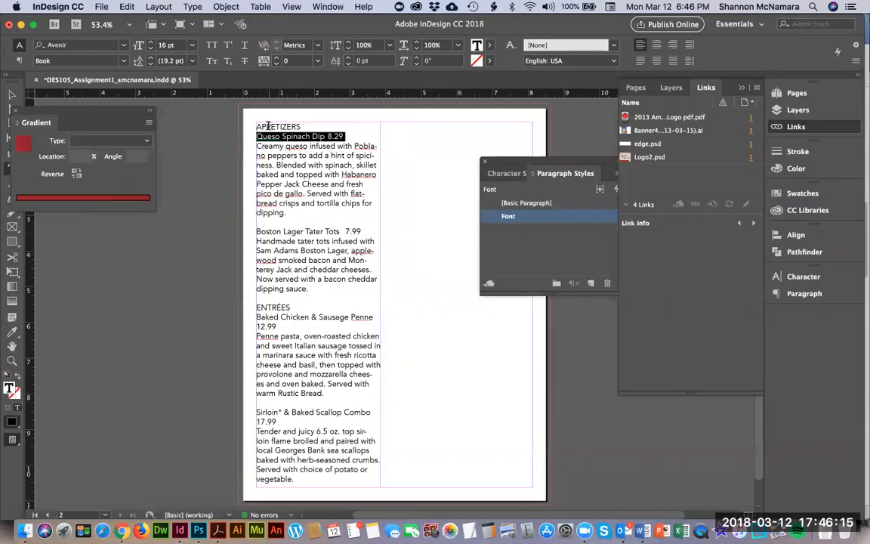
# - Select all the menu text, enlarge the page view to 75% and clear the selection
pyautogui.click(298, 145)
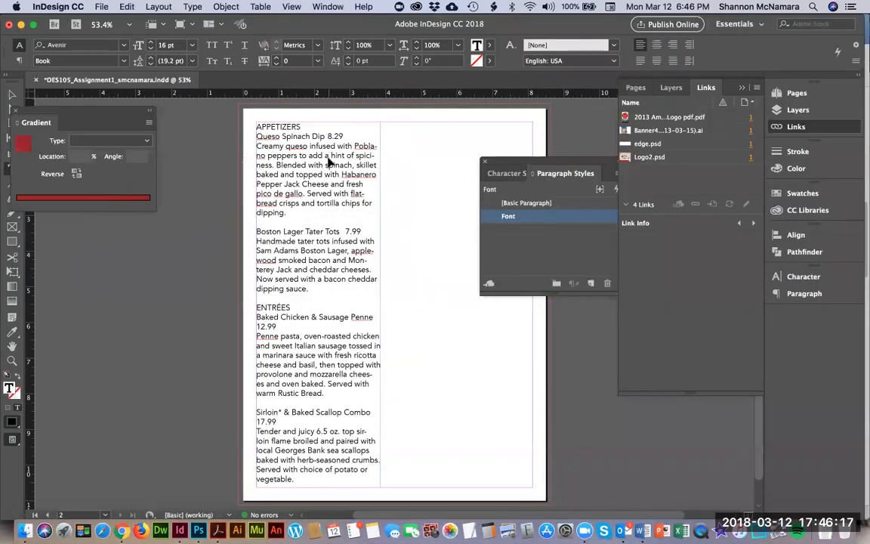
pyautogui.press('super+a')
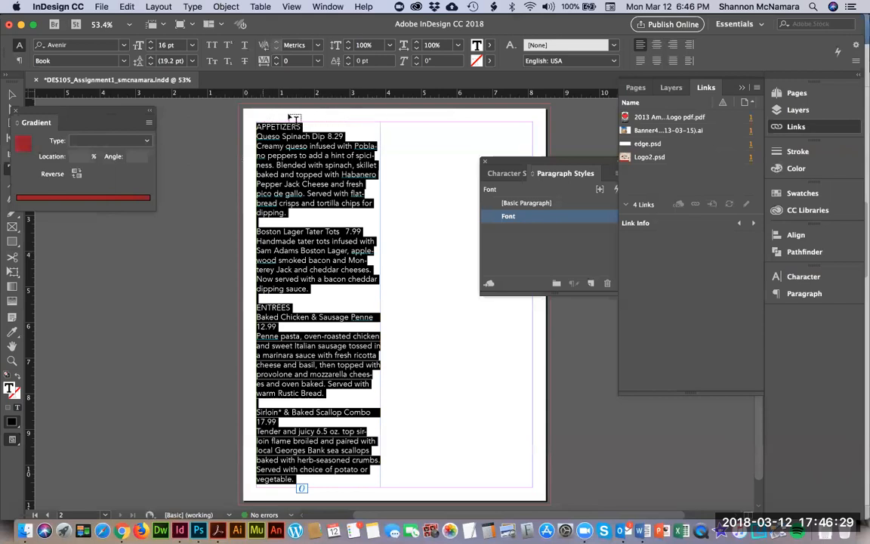
pyautogui.press('super+equal')
pyautogui.click(246, 186)
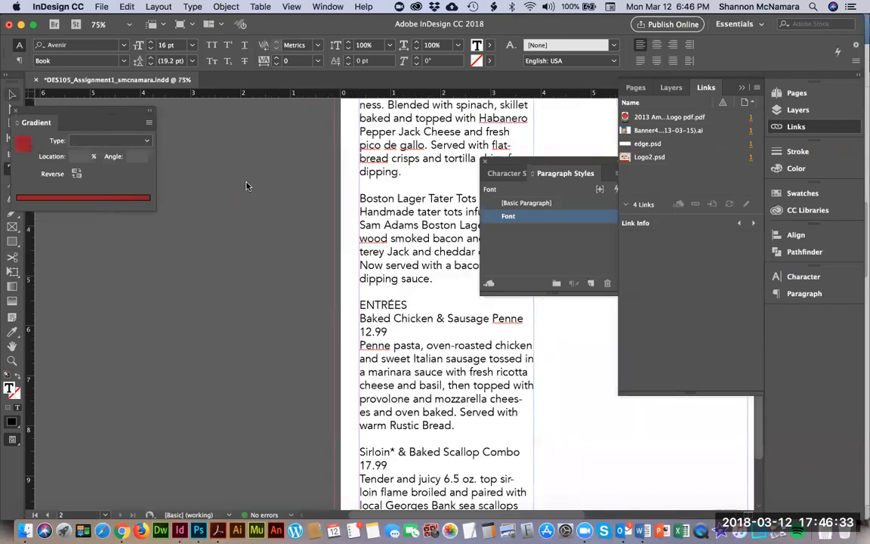
# - Select all the menu text on page 2 and open the Tabs ruler above its column
pyautogui.press('v')
pyautogui.moveTo(401, 174); pyautogui.dragTo(233, 320)
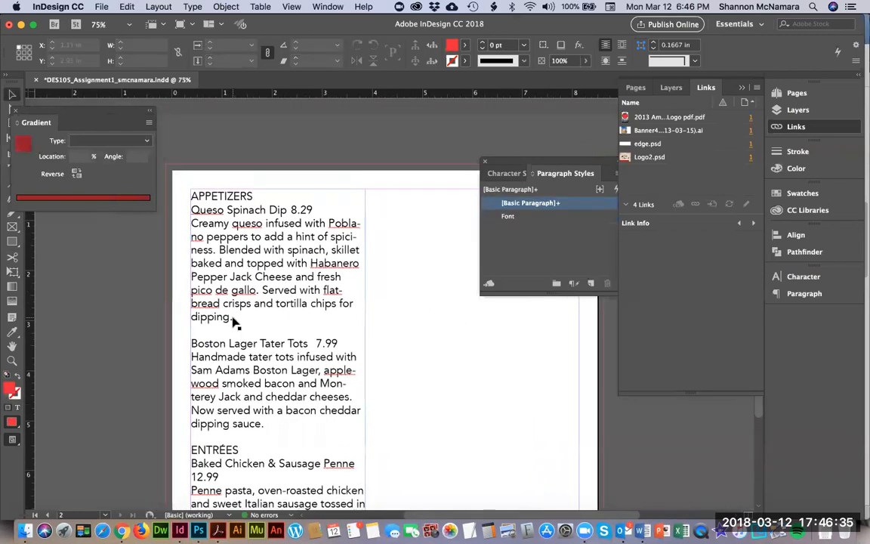
pyautogui.press('super+equal')
pyautogui.moveTo(201, 239); pyautogui.dragTo(292, 281)
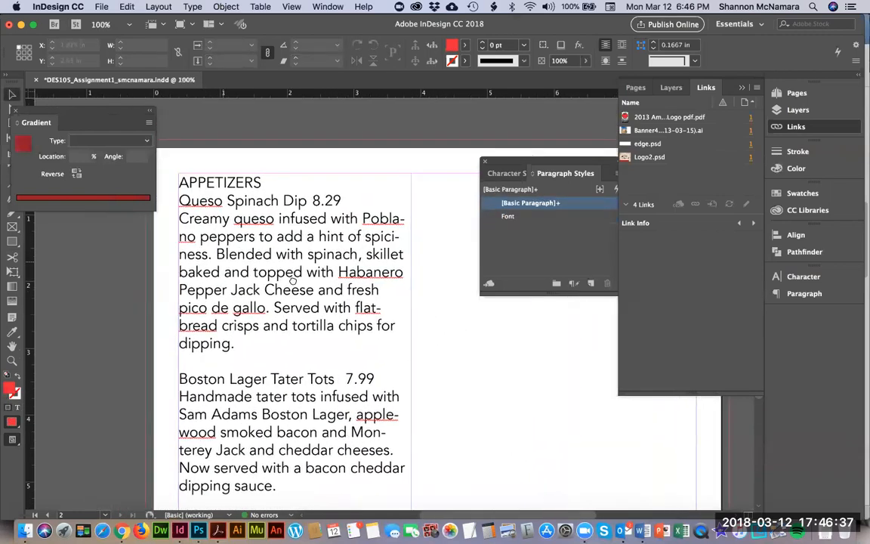
pyautogui.doubleClick(278, 242)
pyautogui.press('super+a')
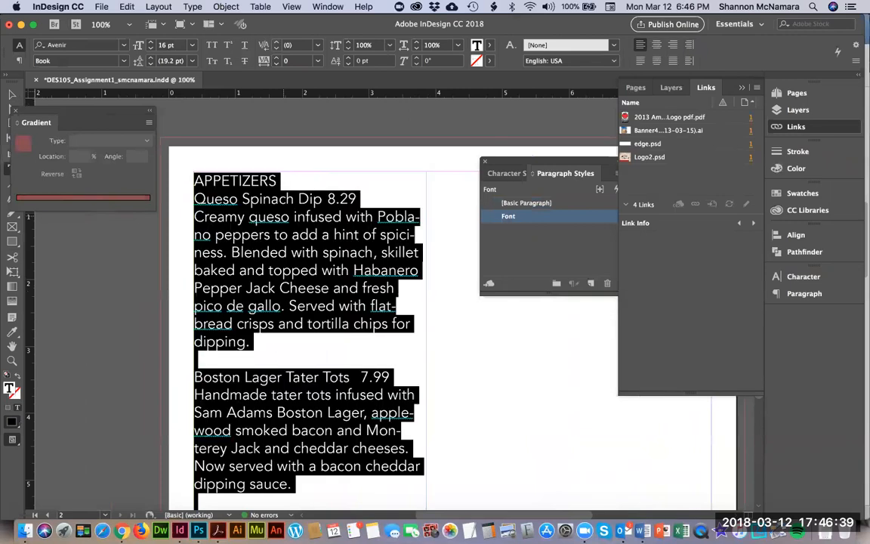
pyautogui.click(193, 7)
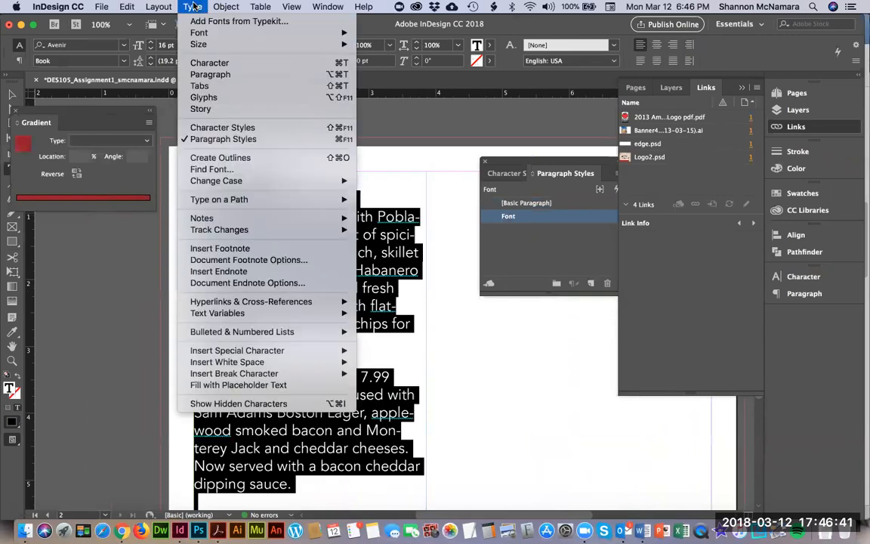
pyautogui.click(201, 87)
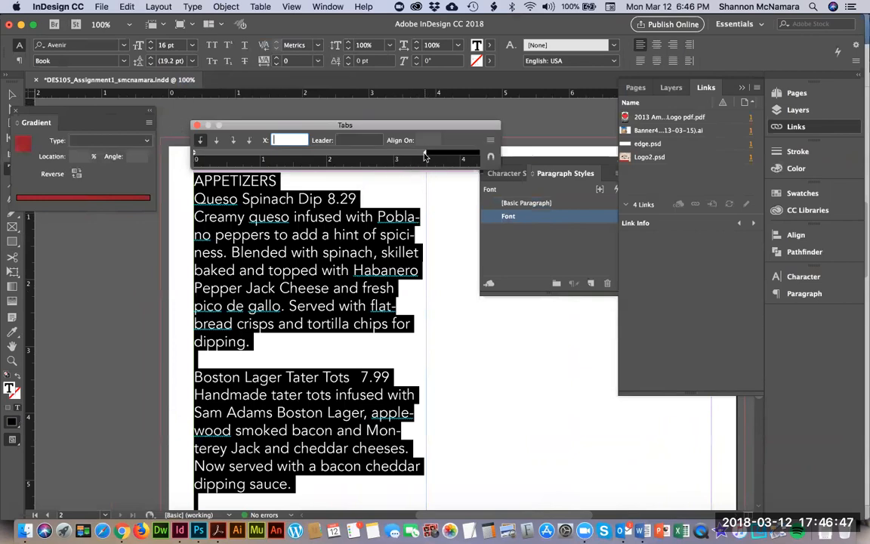
# - Add a right-justified tab stop for the menu prices and place it at the column's edge at 3.4722 in
pyautogui.click(425, 156)
pyautogui.click(232, 142)
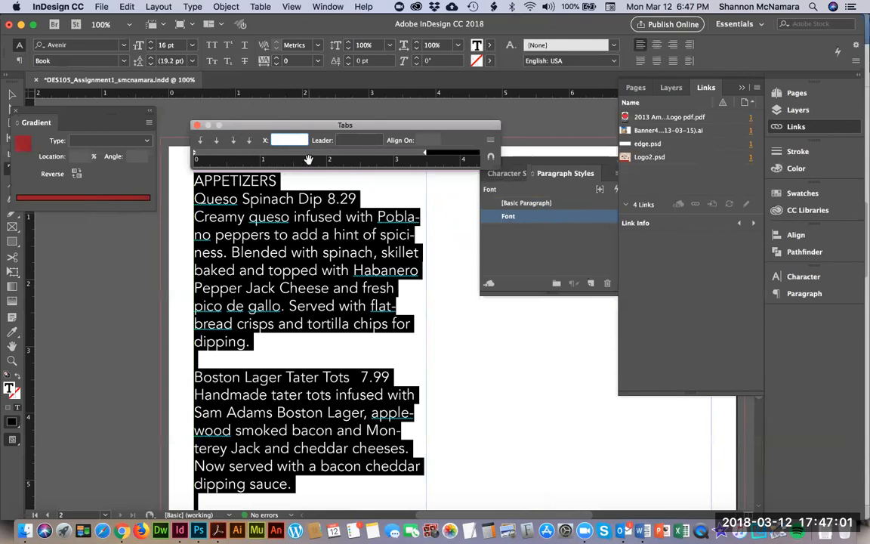
pyautogui.click(332, 156)
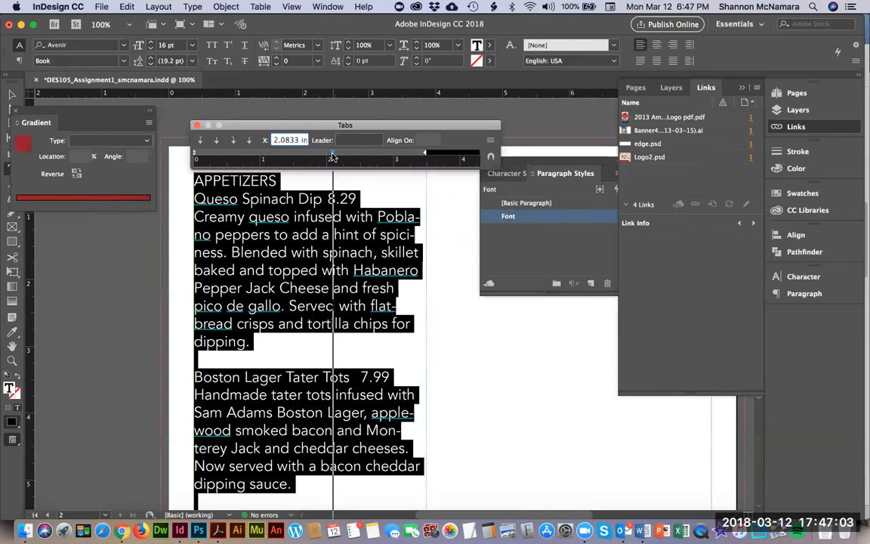
pyautogui.moveTo(333, 157); pyautogui.dragTo(367, 157)
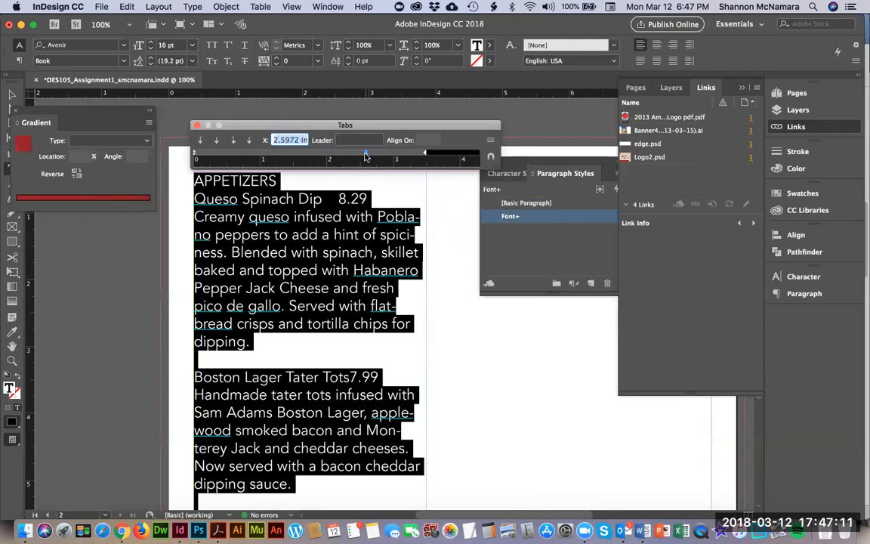
pyautogui.moveTo(367, 156); pyautogui.dragTo(426, 157)
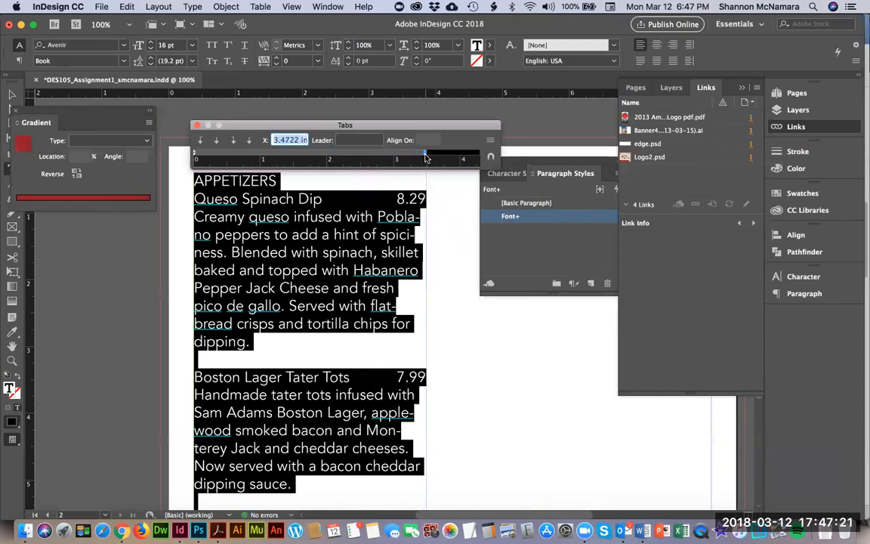
pyautogui.scroll(-6, 397, 300)
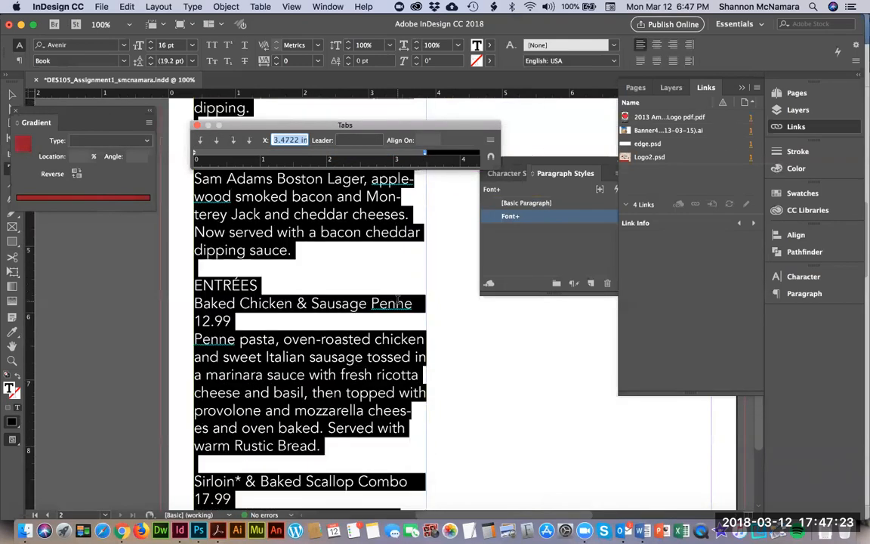
pyautogui.scroll(-1, 397, 301)
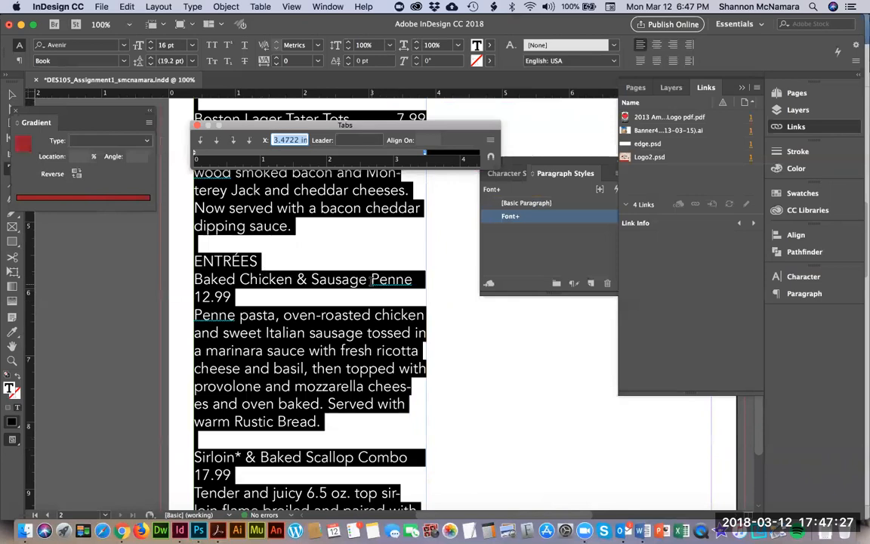
pyautogui.click(373, 280)
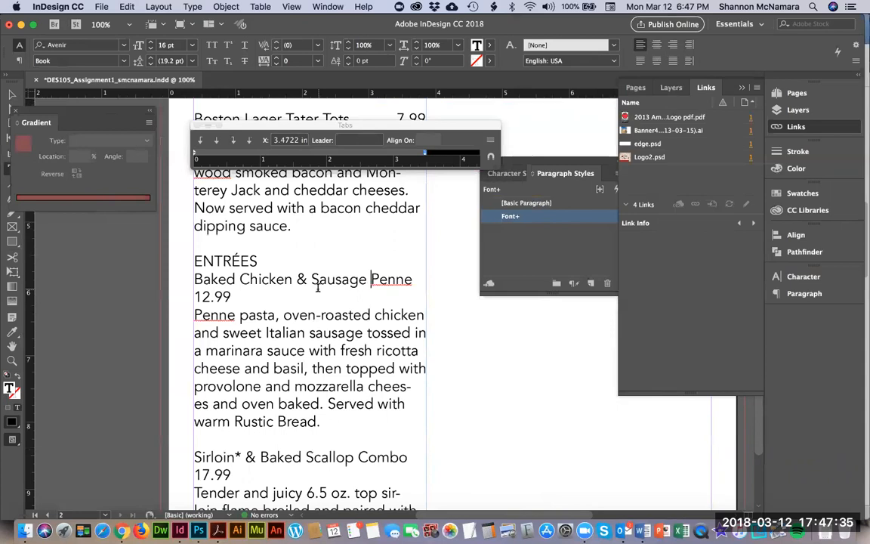
pyautogui.hotkey('shift', 'Return')
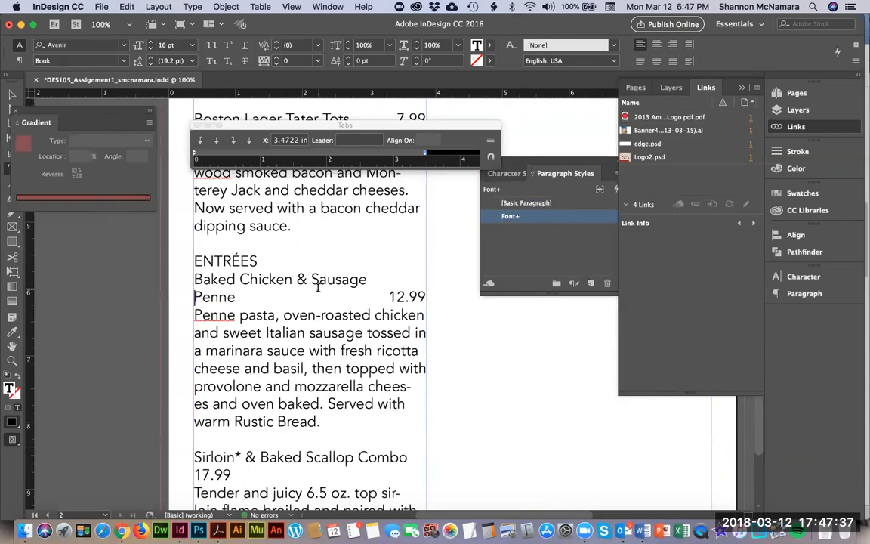
pyautogui.press('BackSpace')
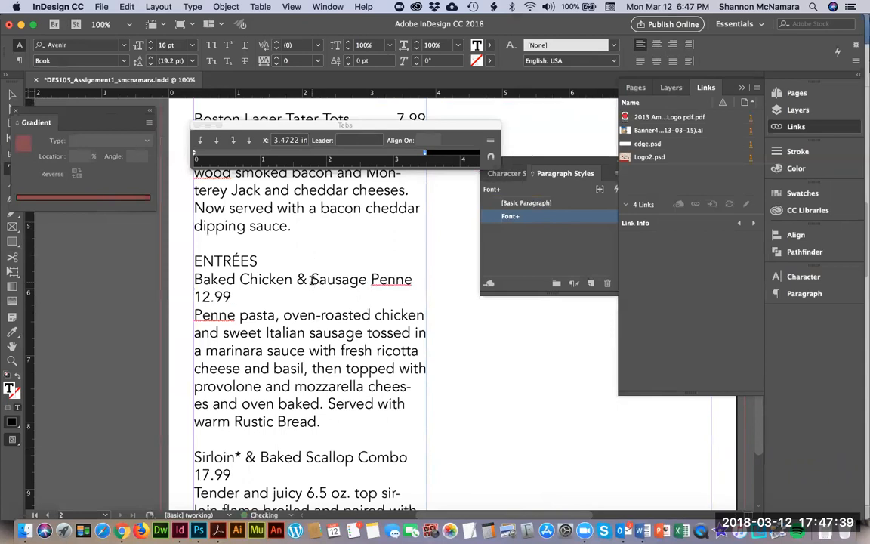
# - Force line breaks before "Sausage" in the Baked Chicken item name and before "Combo" in the Sirloin item name
pyautogui.click(311, 280)
pyautogui.hotkey('shift', 'Return')
pyautogui.scroll(-5, 310, 284)
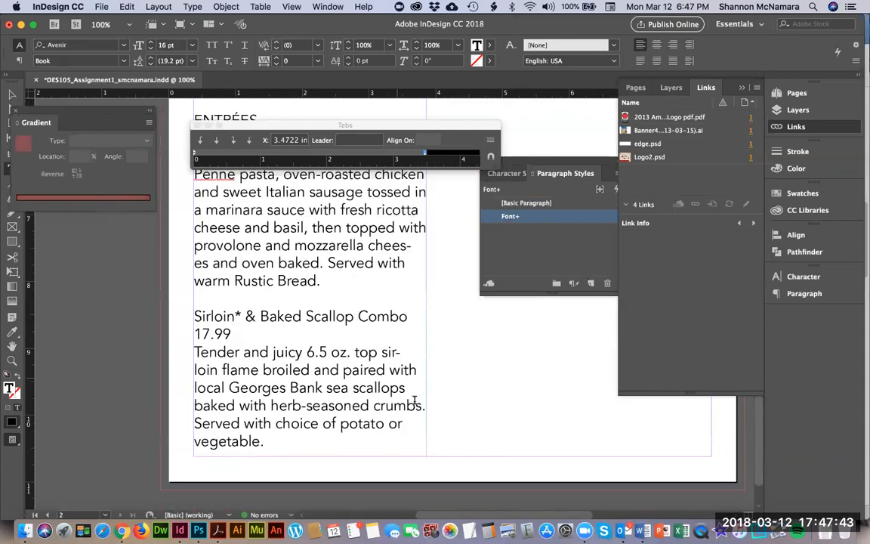
pyautogui.hotkey('shift', 'Return')
# - Add a period as the leader of the 3.4722 in tab stop throughout the menu text
pyautogui.scroll(10, 421, 397)
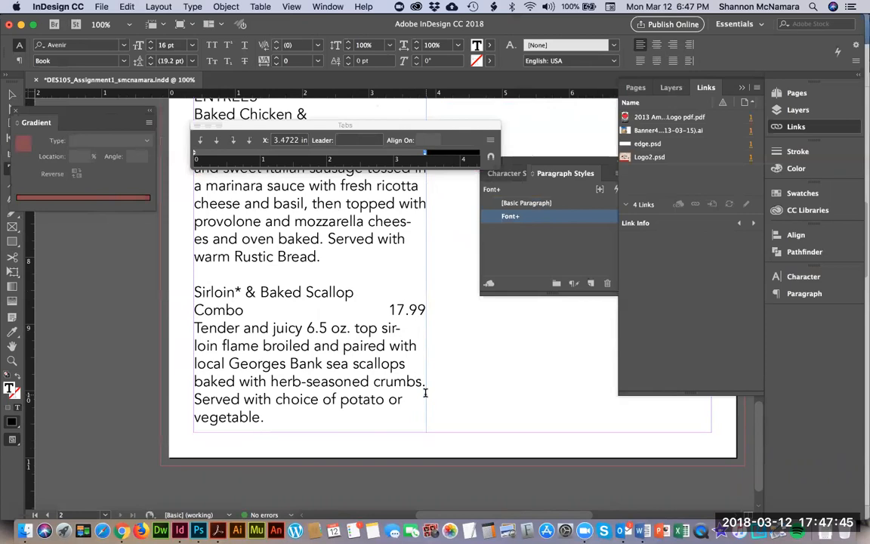
pyautogui.scroll(15, 424, 393)
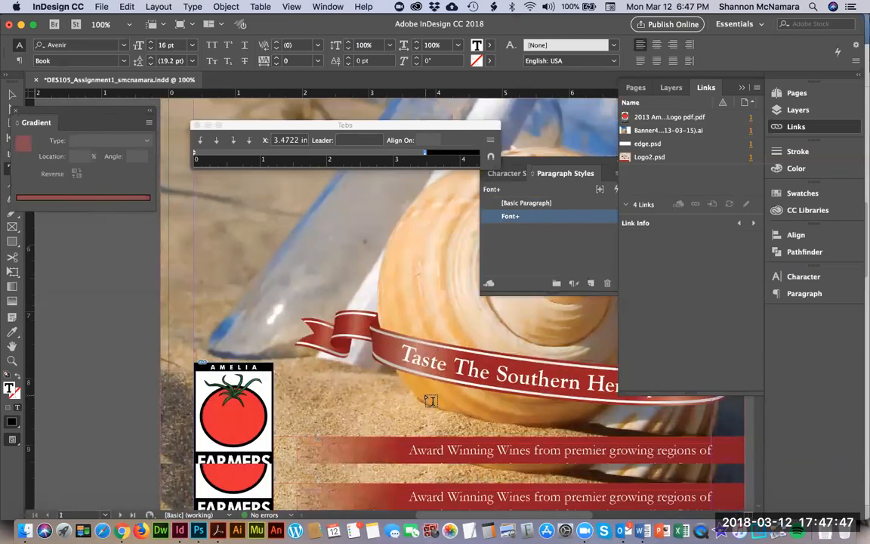
pyautogui.scroll(-20, 447, 405)
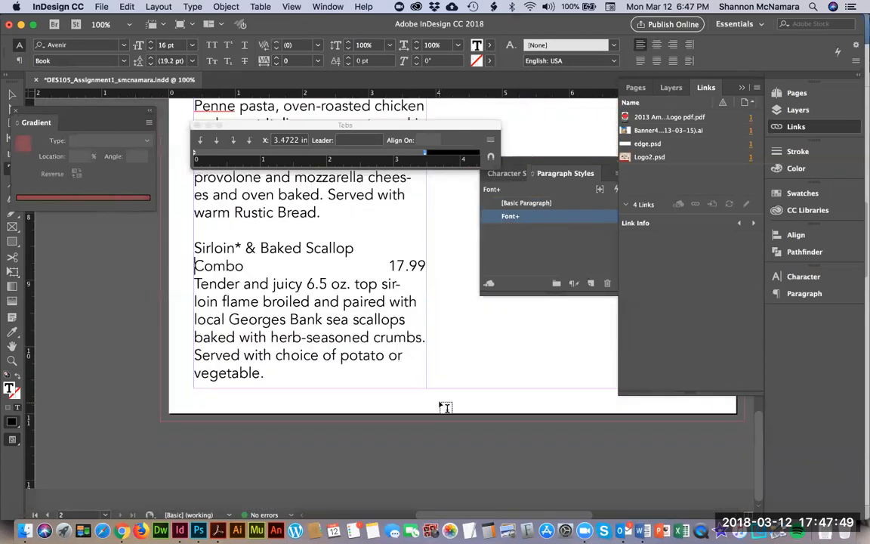
pyautogui.press('super+0')
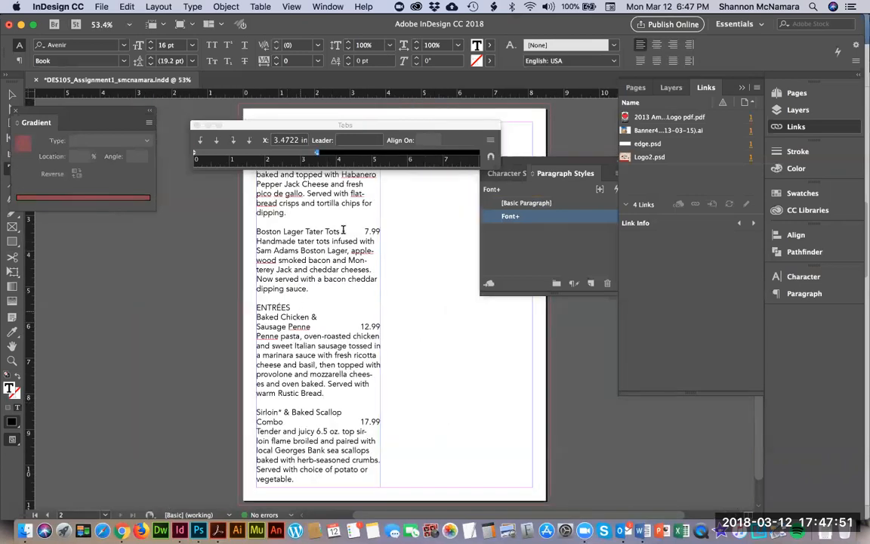
pyautogui.moveTo(313, 119); pyautogui.dragTo(317, 113)
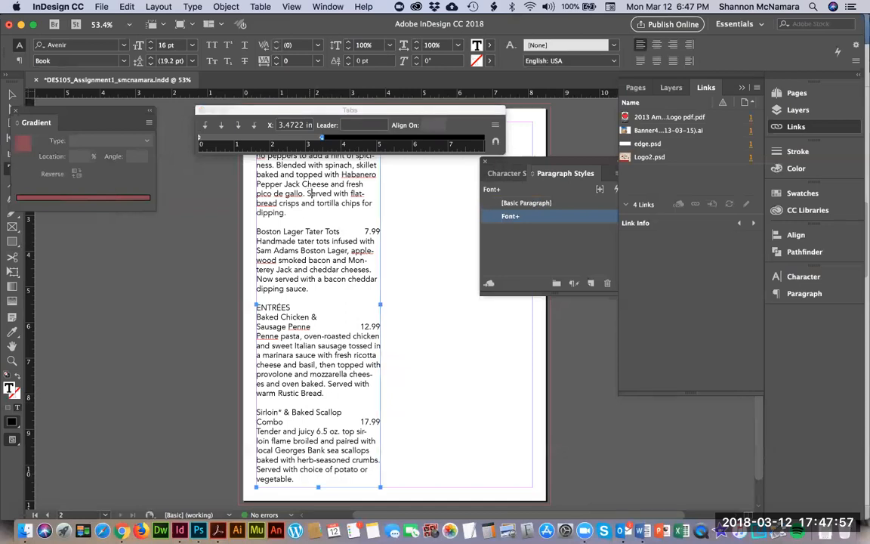
pyautogui.press('super+a')
pyautogui.click(348, 125)
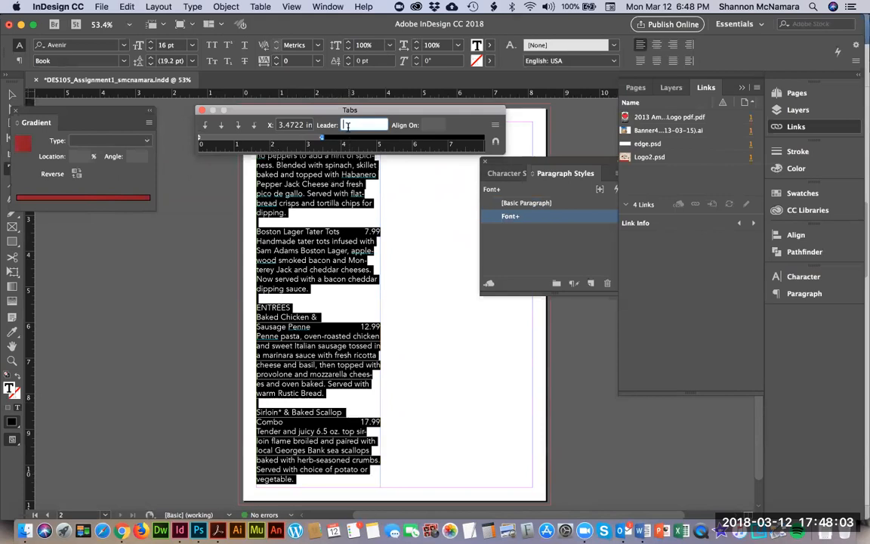
pyautogui.write('.')
pyautogui.click(179, 293)
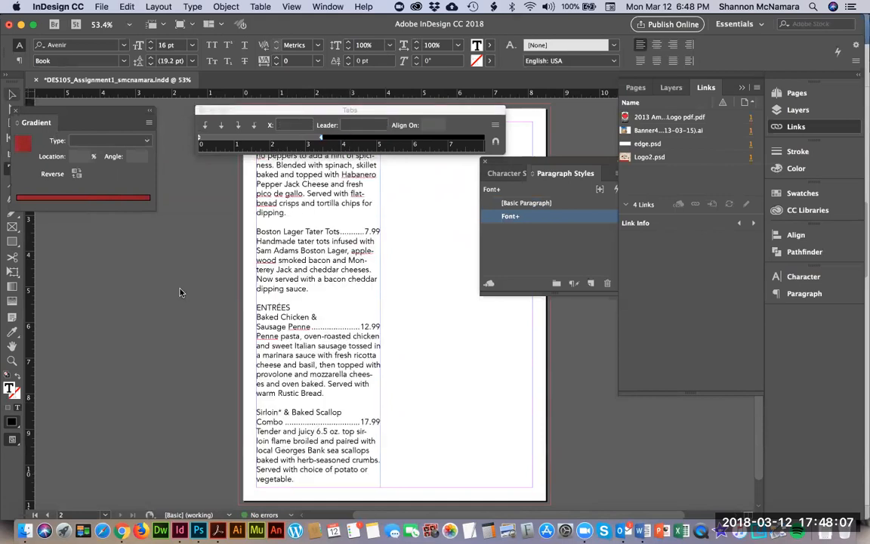
pyautogui.press('z')
pyautogui.moveTo(250, 286); pyautogui.dragTo(406, 368)
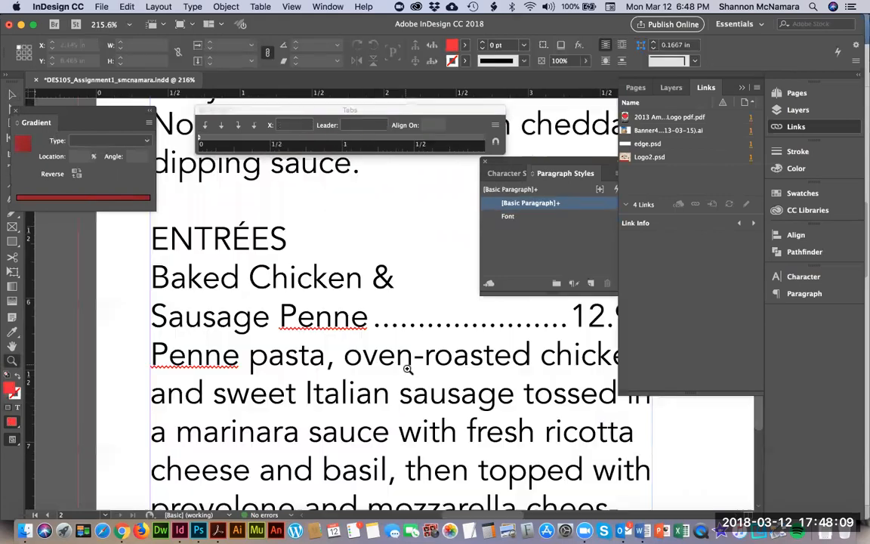
pyautogui.scroll(5, 340, 303)
pyautogui.hscroll(4, 339, 302)
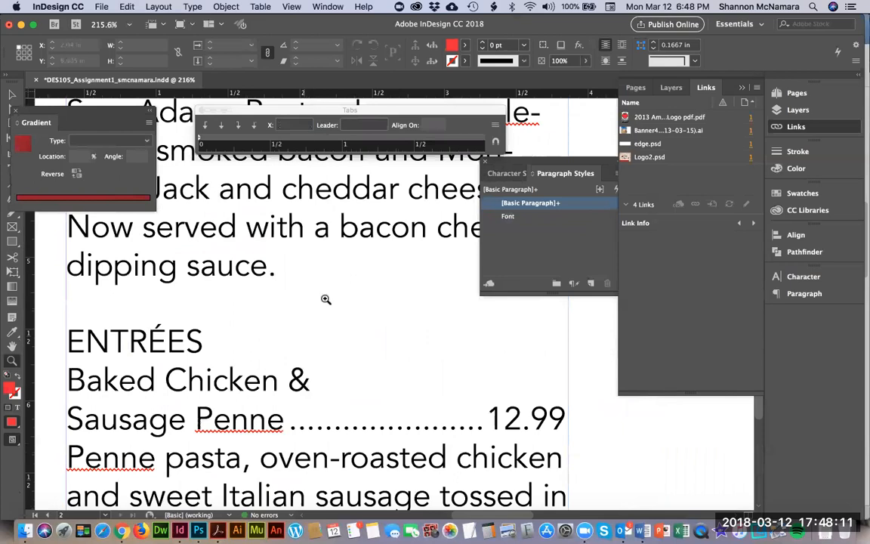
pyautogui.click(12, 94)
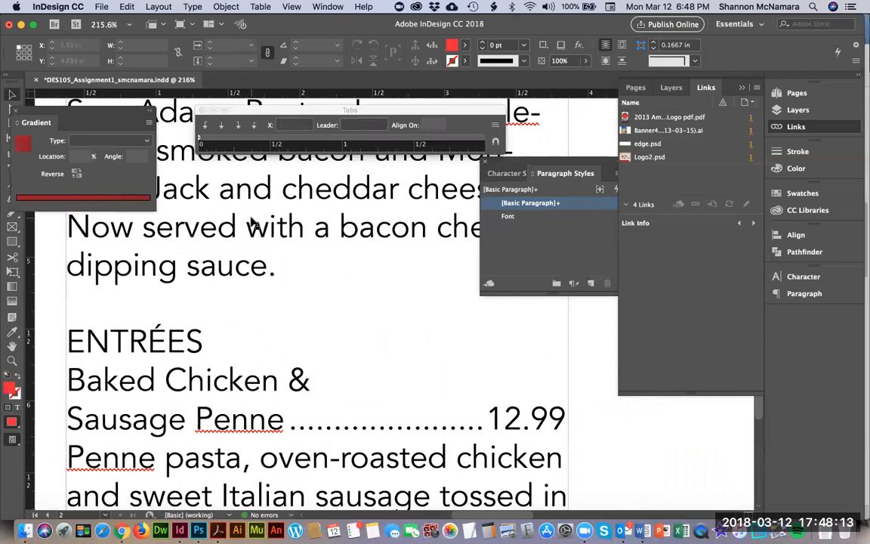
pyautogui.doubleClick(223, 202)
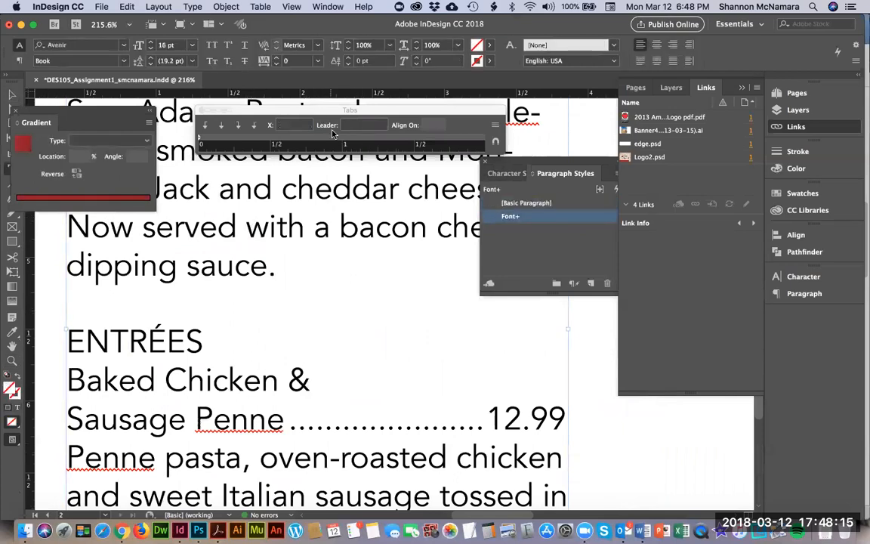
pyautogui.press('super+a')
pyautogui.click(362, 125)
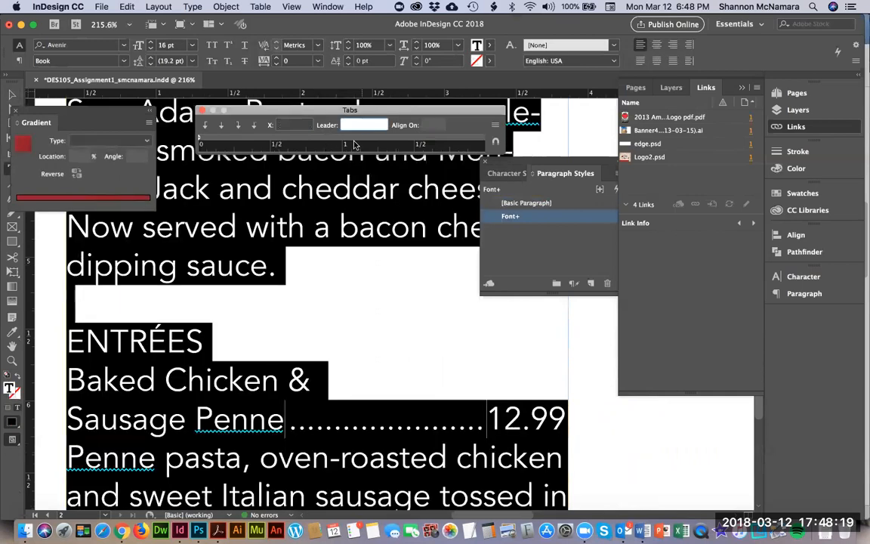
pyautogui.press('shift+super+t')
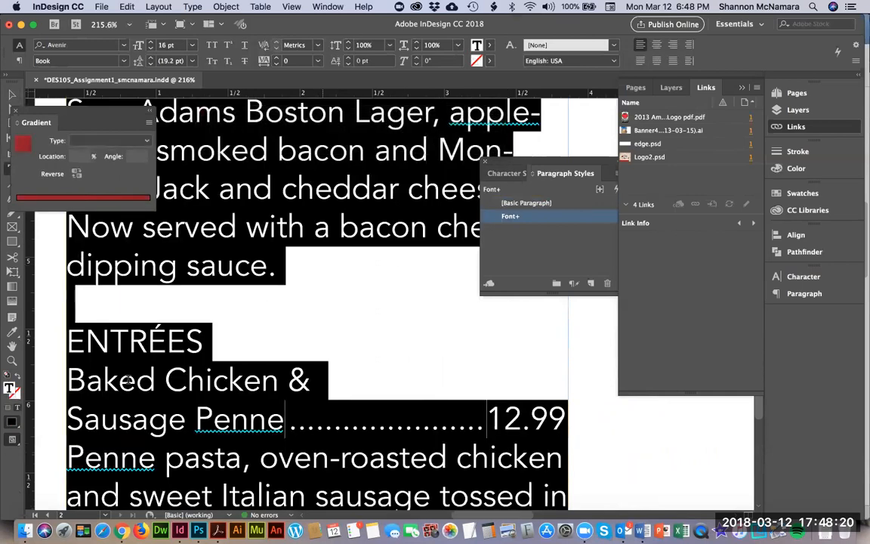
# - Select all the menu text with the whole page in view, reopen the Tabs ruler and nudge the price tab stop to 3.4583 in
pyautogui.click(58, 300)
pyautogui.press('super+0')
pyautogui.click(275, 128)
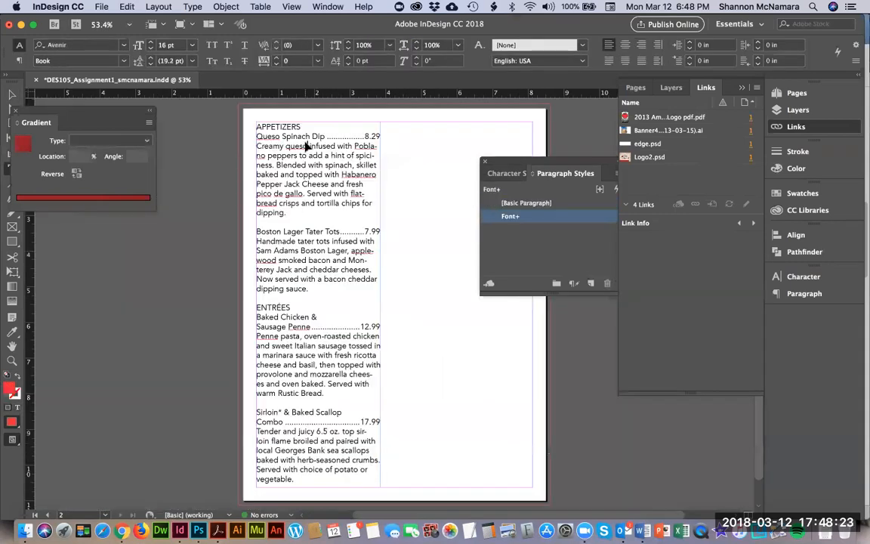
pyautogui.press('super+a')
pyautogui.press('shift+super+t')
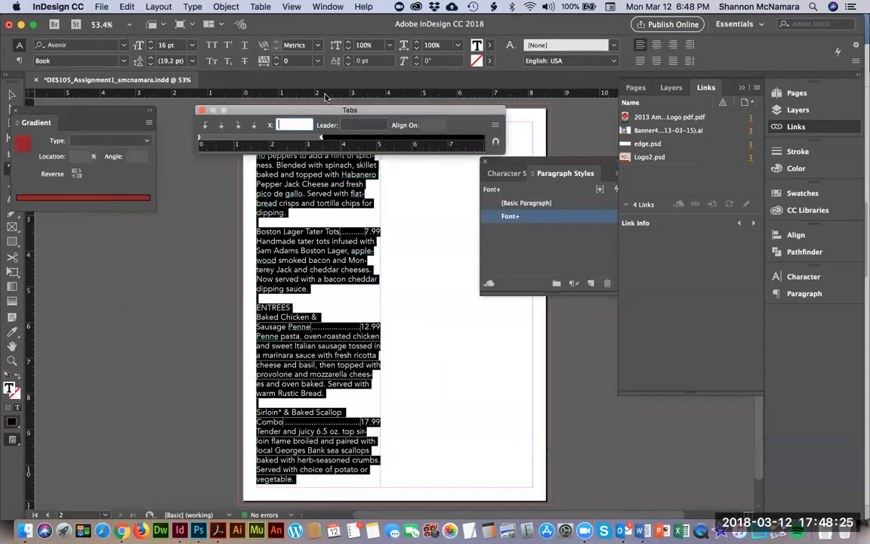
pyautogui.click(322, 139)
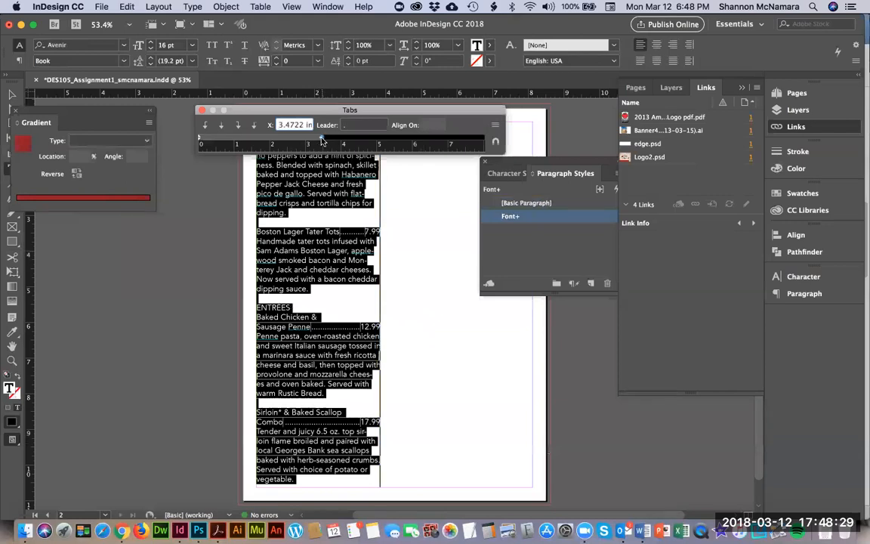
pyautogui.moveTo(322, 139); pyautogui.dragTo(323, 140)
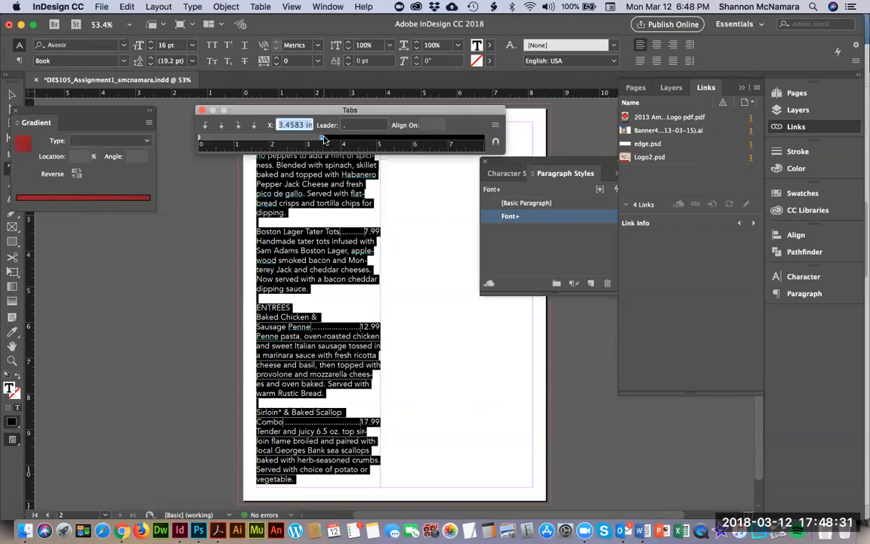
# - Try an exclamation mark as the leader of the price tab stop throughout the menu text
pyautogui.click(344, 126)
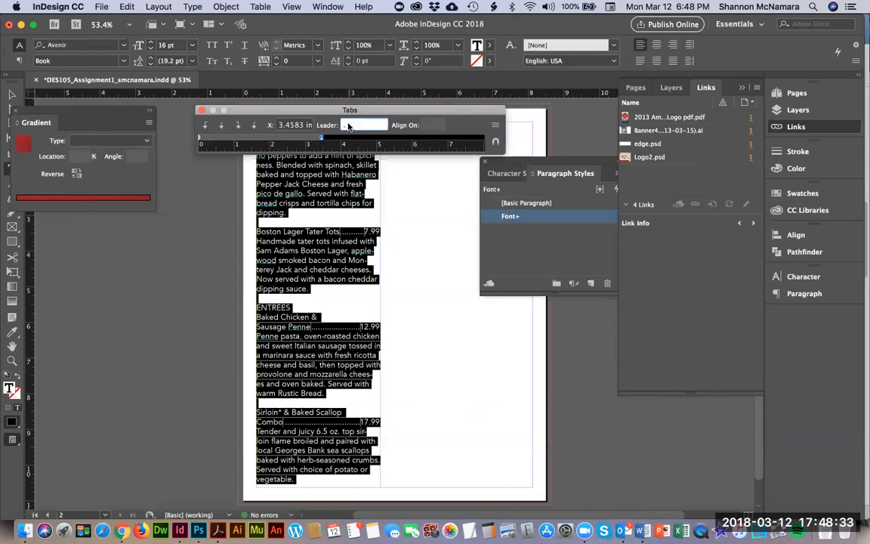
pyautogui.press('BackSpace')
pyautogui.write('!')
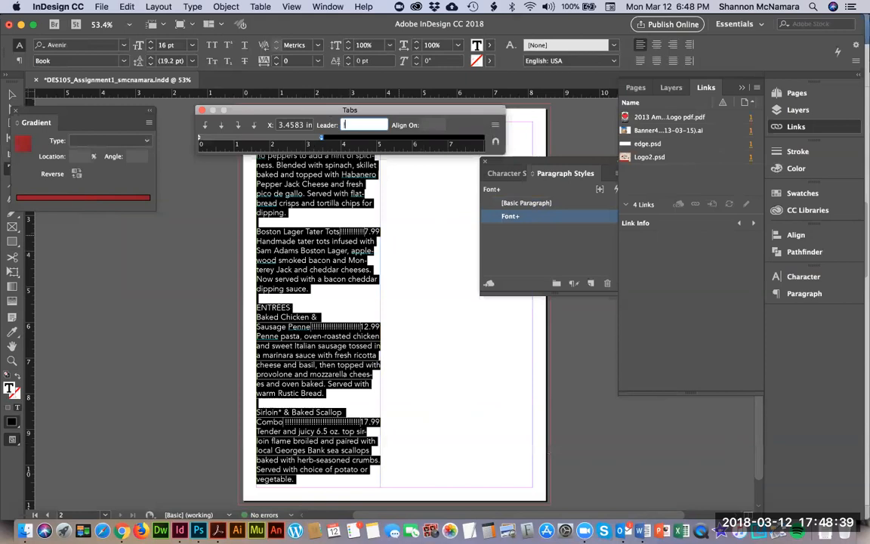
pyautogui.press('BackSpace')
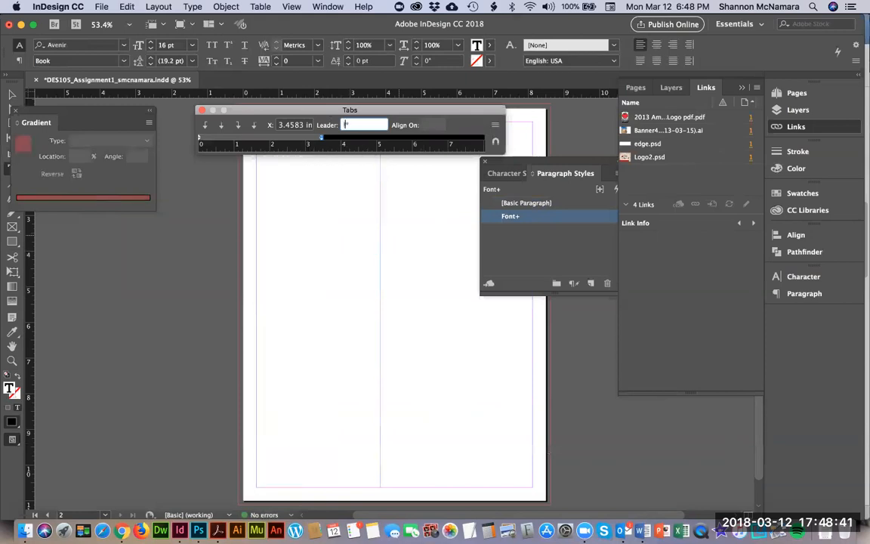
pyautogui.press('BackSpace')
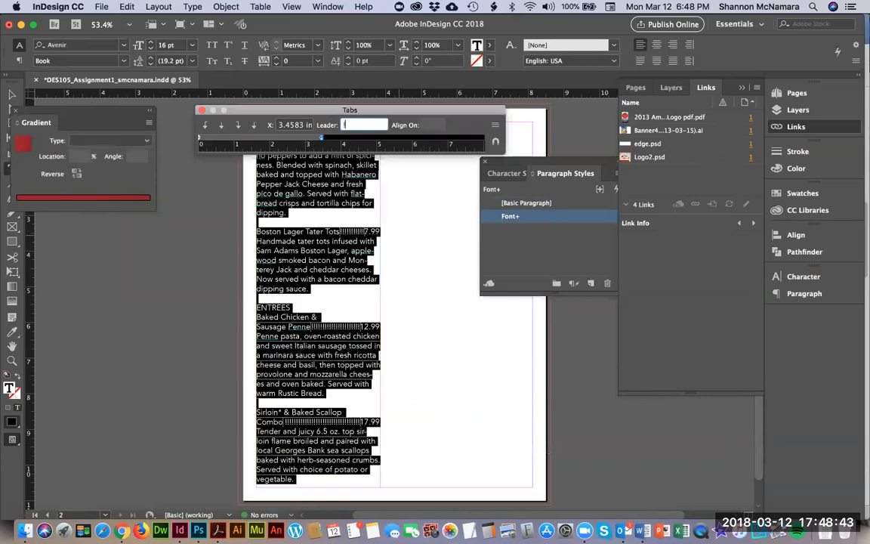
pyautogui.write('!')
# - Try an asterisk as the leader of the price tab stop throughout the menu text
pyautogui.write('*')
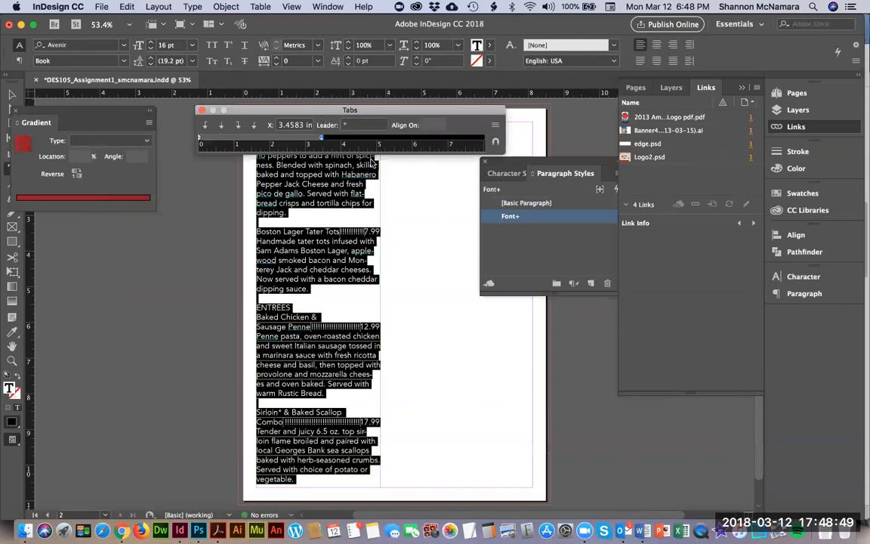
pyautogui.click(353, 127)
pyautogui.click(322, 139)
pyautogui.click(364, 126)
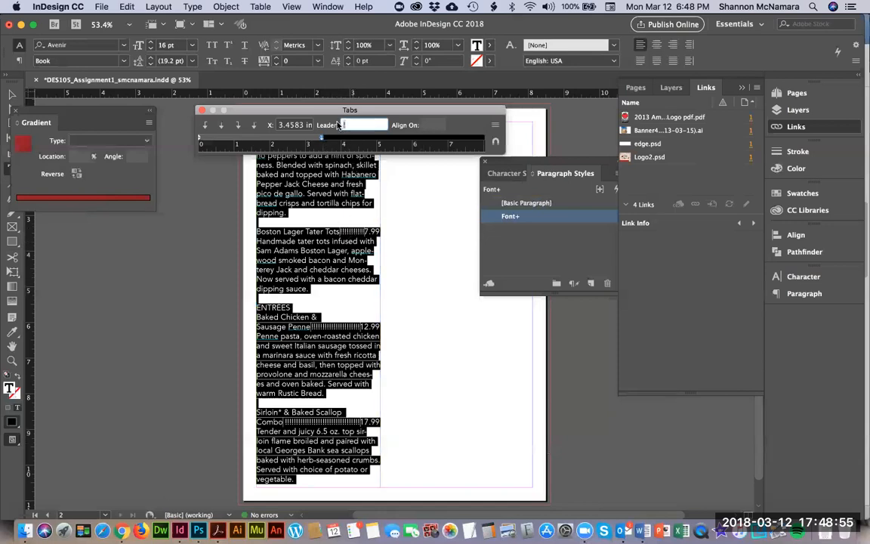
pyautogui.write('*')
pyautogui.press('Return')
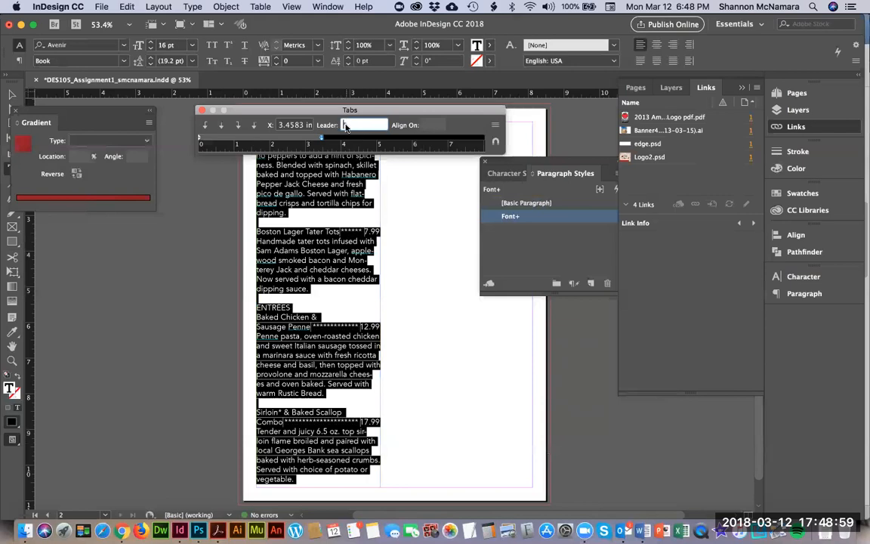
# - Restore the period as the leader of the menu's price tab stop and deselect the text frame
pyautogui.press('Return')
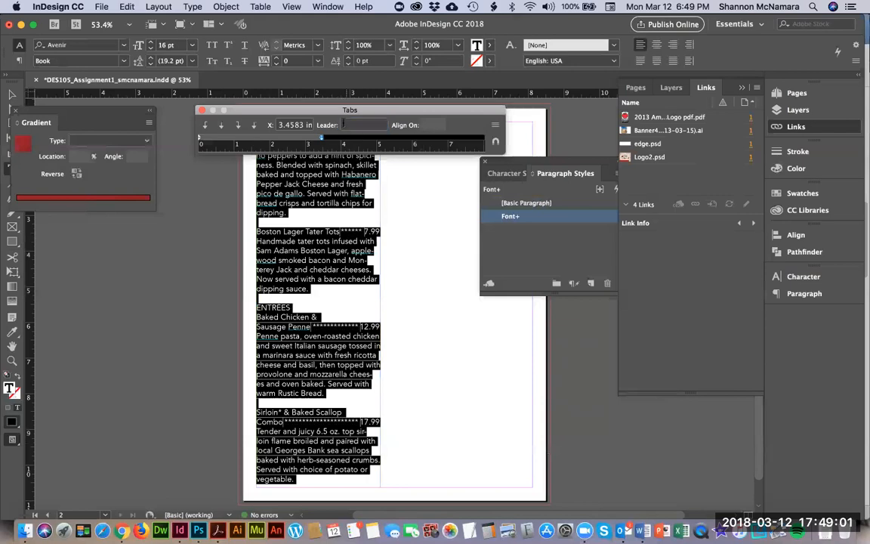
pyautogui.click(355, 125)
pyautogui.write('.')
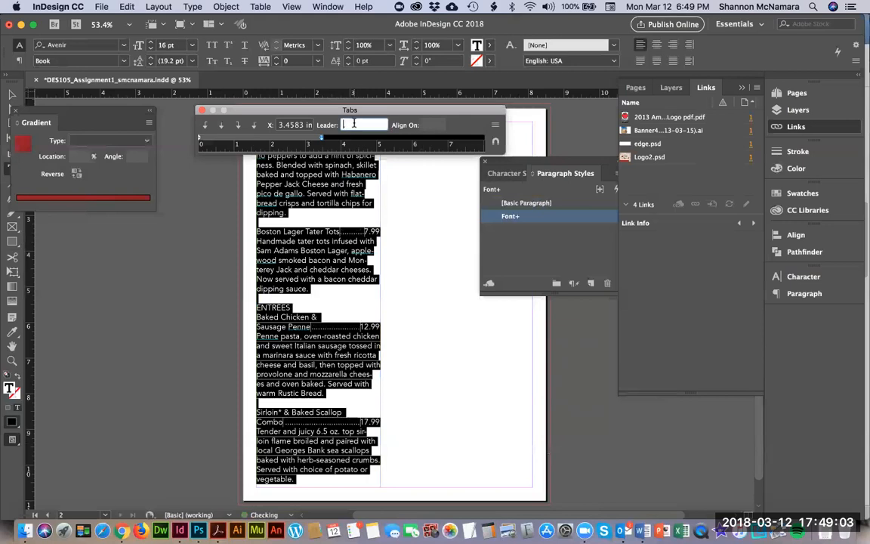
pyautogui.click(11, 98)
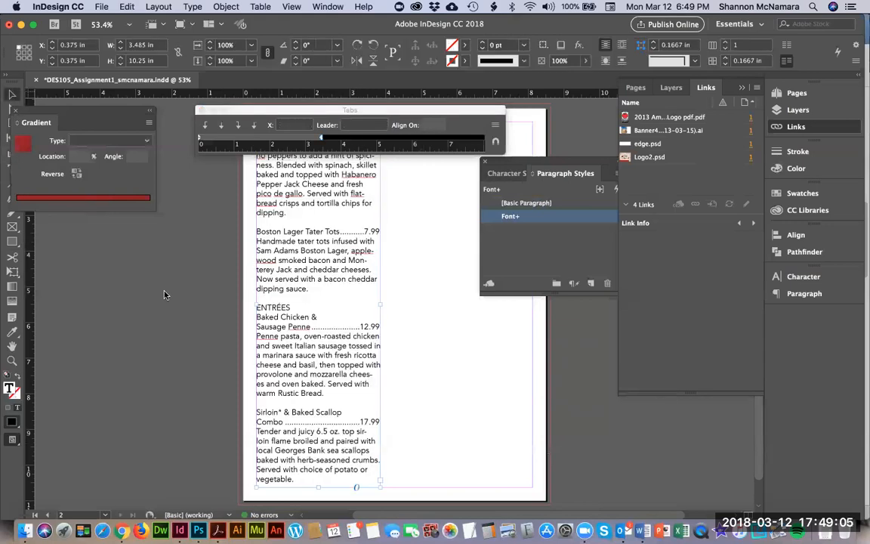
pyautogui.click(147, 262)
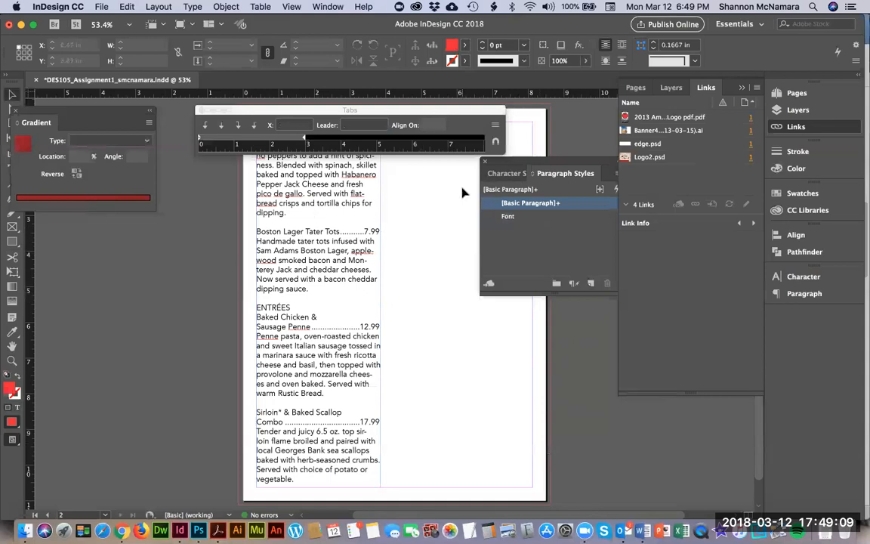
# - Move the price tab stop of the Boston Lager Tater Tots line to 3.4444 in and close the Tabs ruler
pyautogui.doubleClick(338, 195)
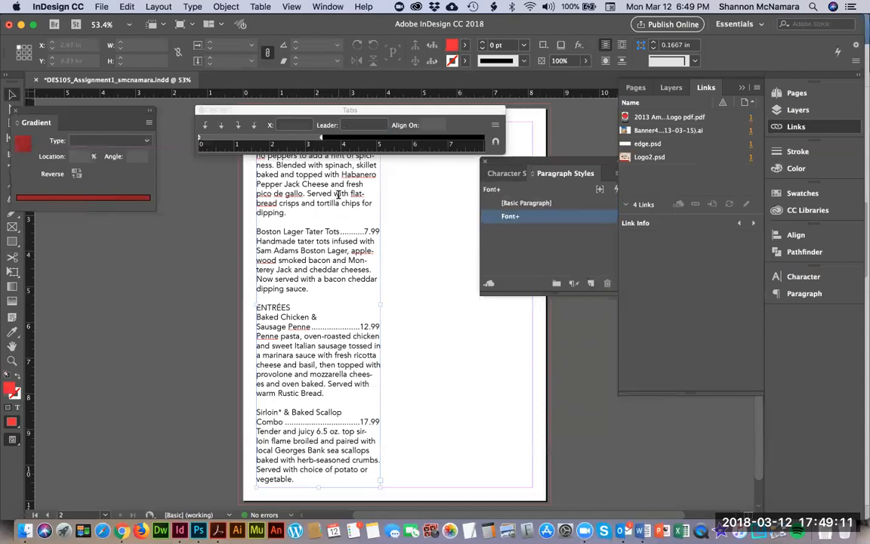
pyautogui.press('super+a')
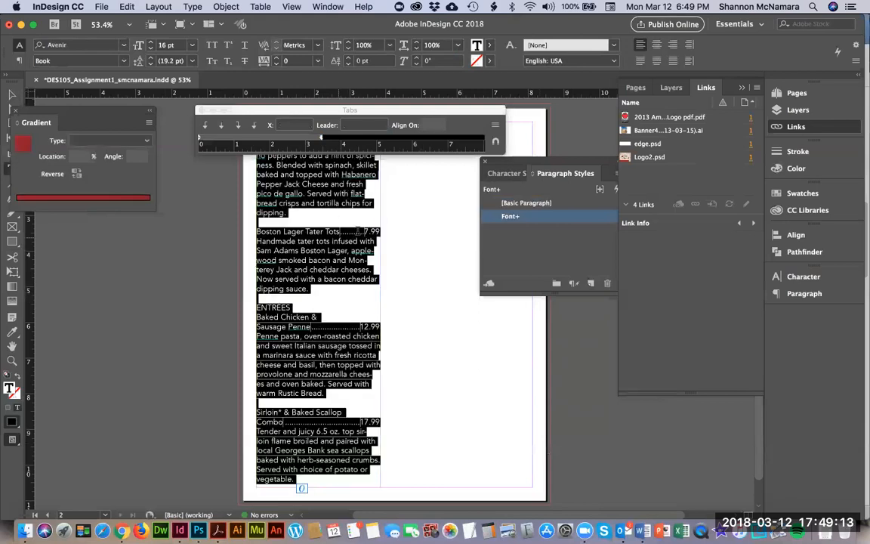
pyautogui.click(358, 232)
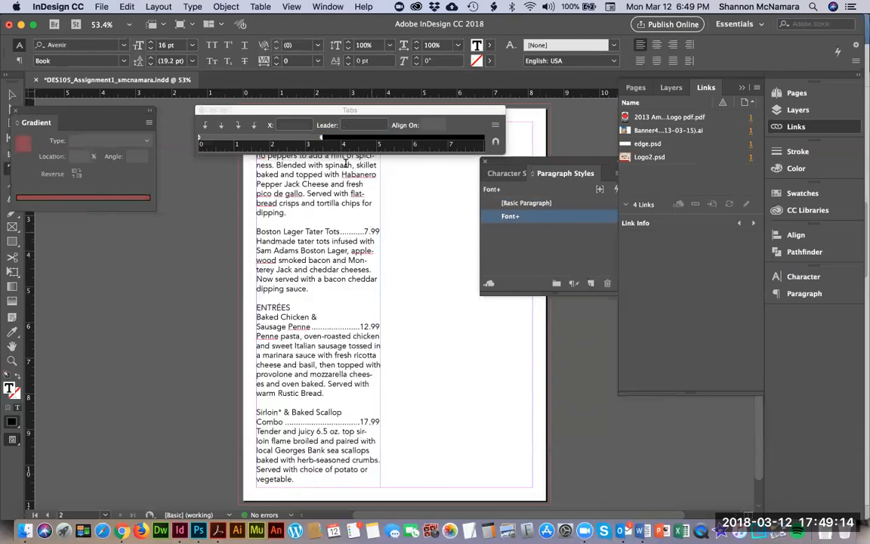
pyautogui.click(321, 139)
pyautogui.moveTo(321, 139); pyautogui.dragTo(320, 139)
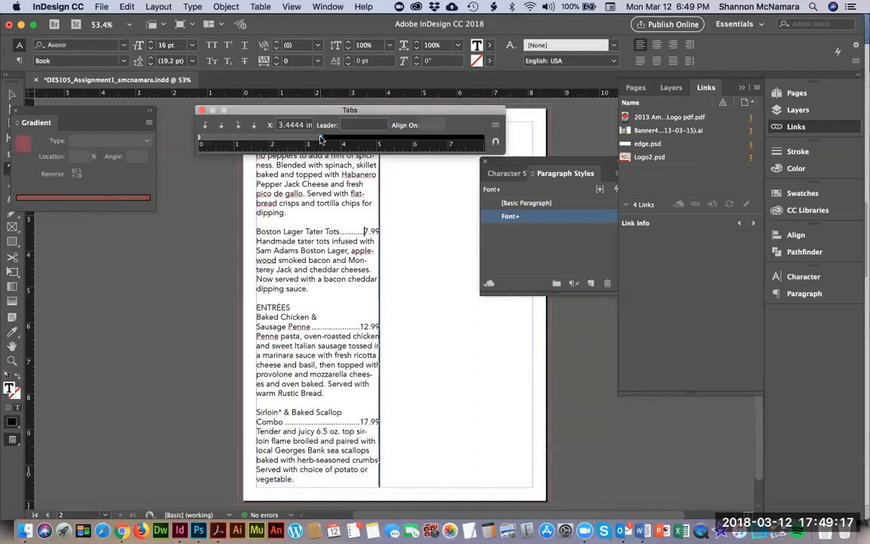
pyautogui.click(288, 125)
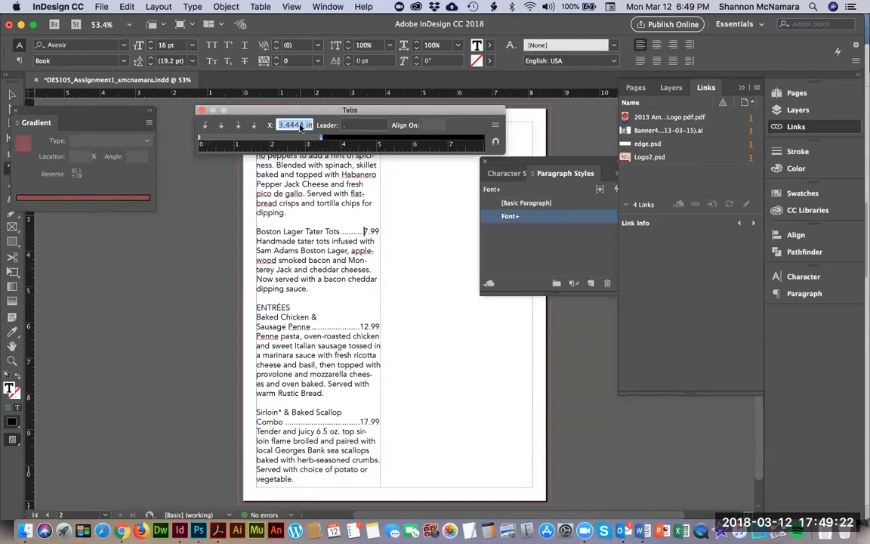
pyautogui.click(409, 217)
pyautogui.click(201, 111)
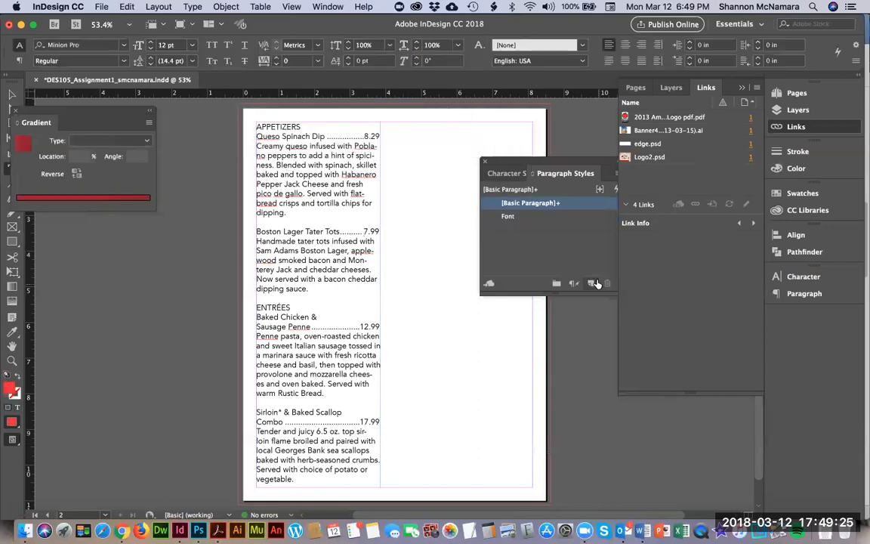
# - Create a new paragraph style, open its options and name it Tabs
pyautogui.click(592, 283)
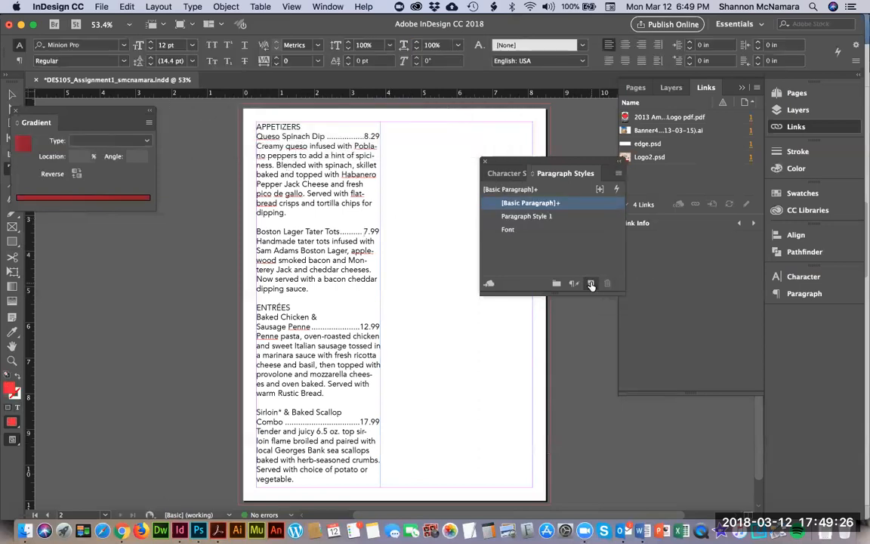
pyautogui.click(529, 217)
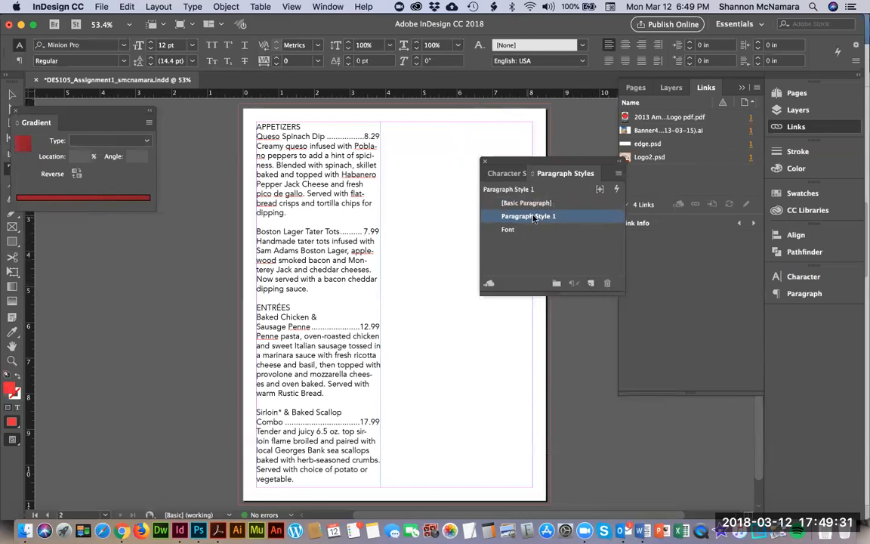
pyautogui.doubleClick(530, 217)
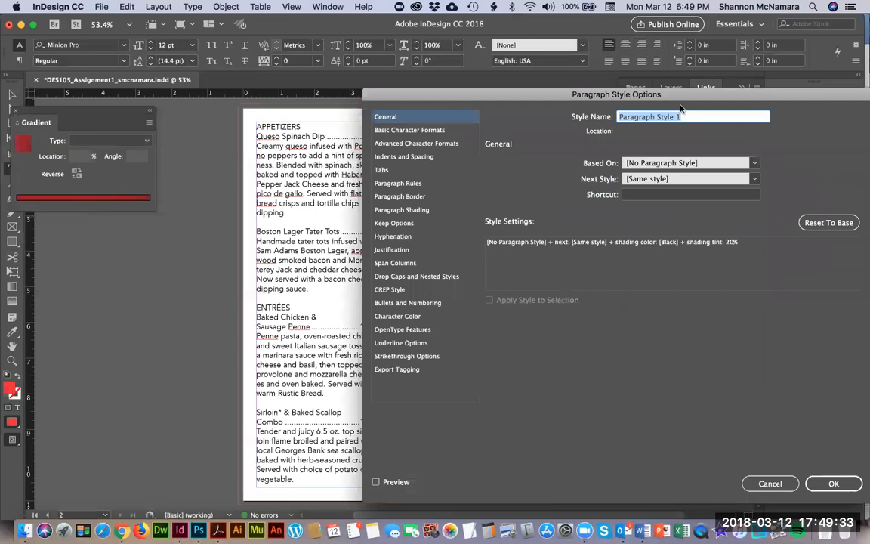
pyautogui.write('Tabs')
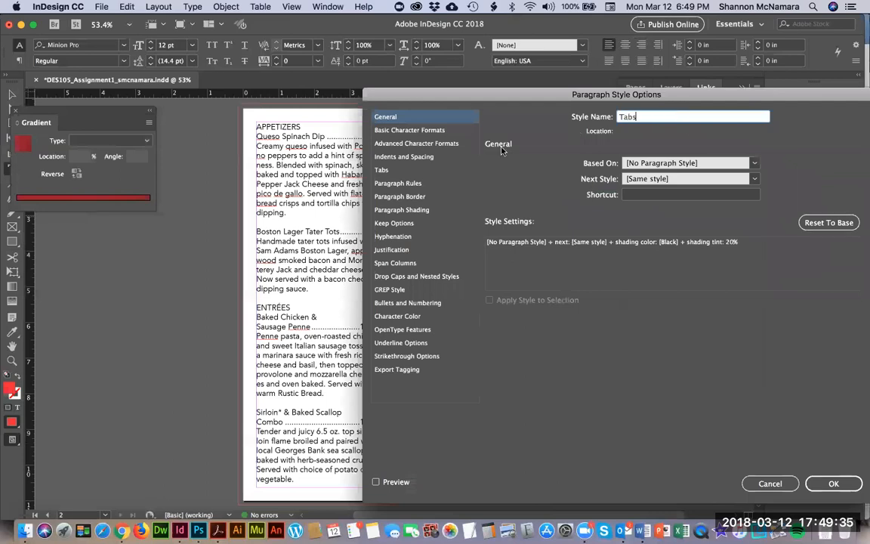
# - Give the Tabs paragraph style a right-justified tab stop at 3.4444 in with a period leader and save the style
pyautogui.click(381, 170)
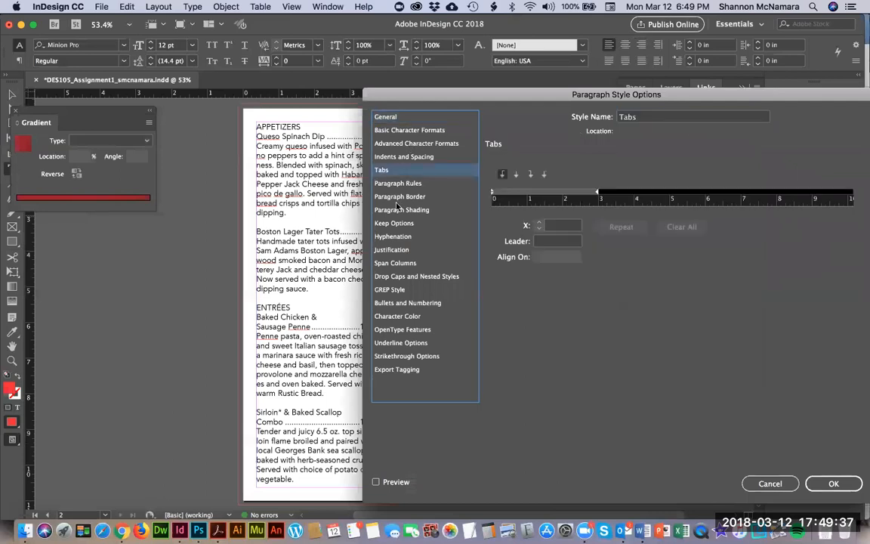
pyautogui.click(531, 174)
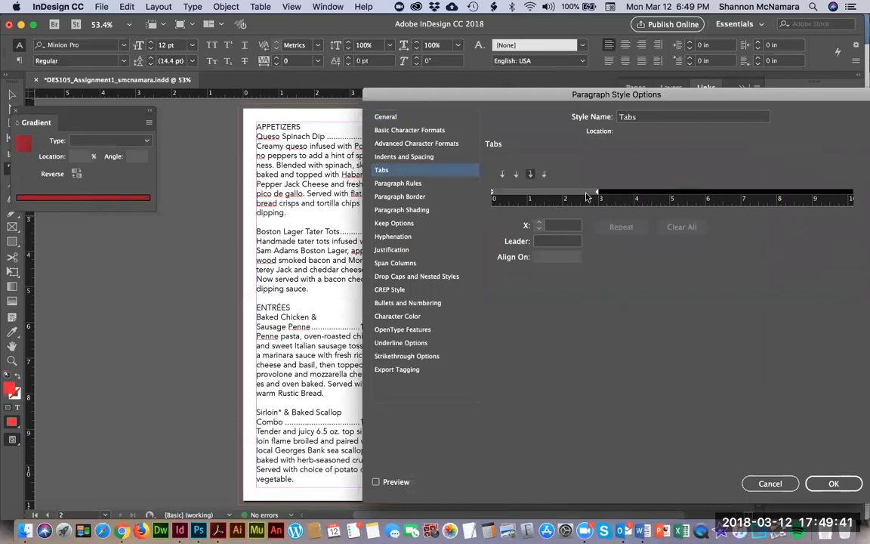
pyautogui.click(585, 194)
pyautogui.moveTo(585, 194)
pyautogui.mouseDown()
pyautogui.moveTo(595, 197)
pyautogui.moveTo(574, 223)
pyautogui.mouseUp()
pyautogui.click(579, 193)
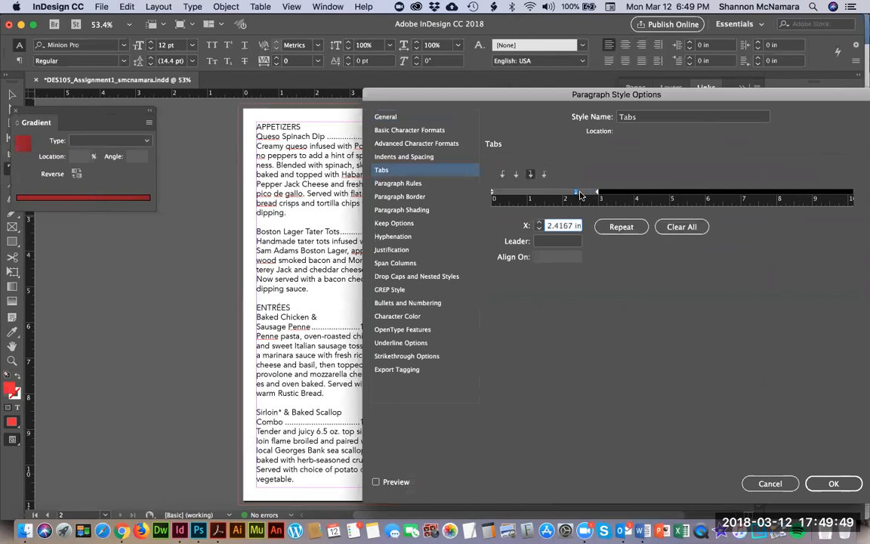
pyautogui.write('3.4444')
pyautogui.click(558, 242)
pyautogui.write('.')
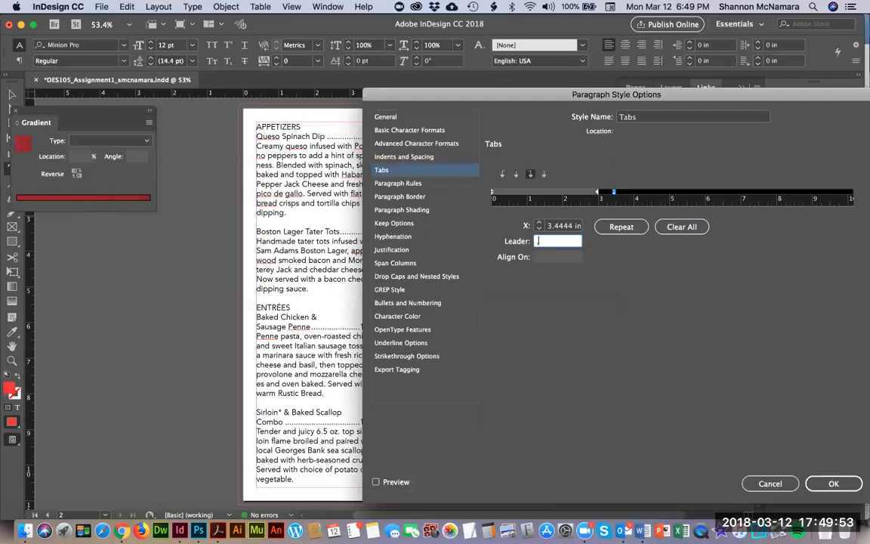
pyautogui.press('Tab')
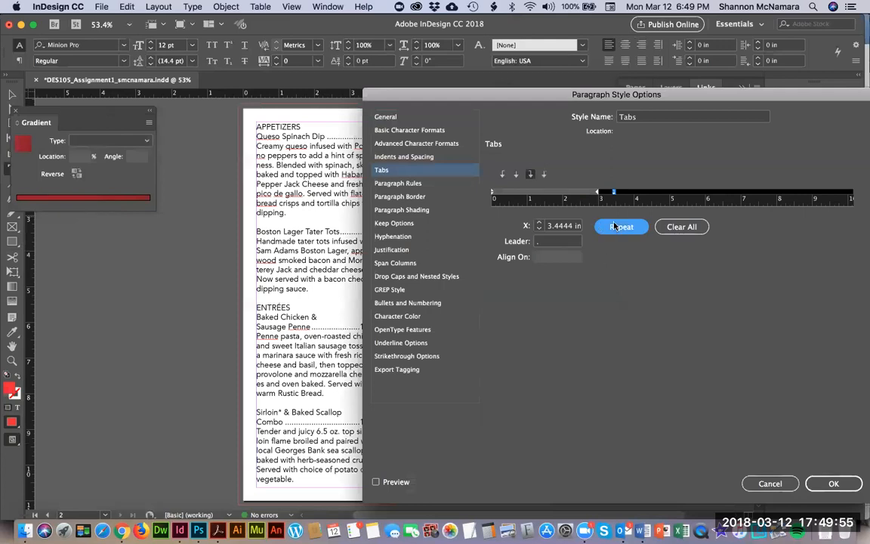
pyautogui.click(833, 483)
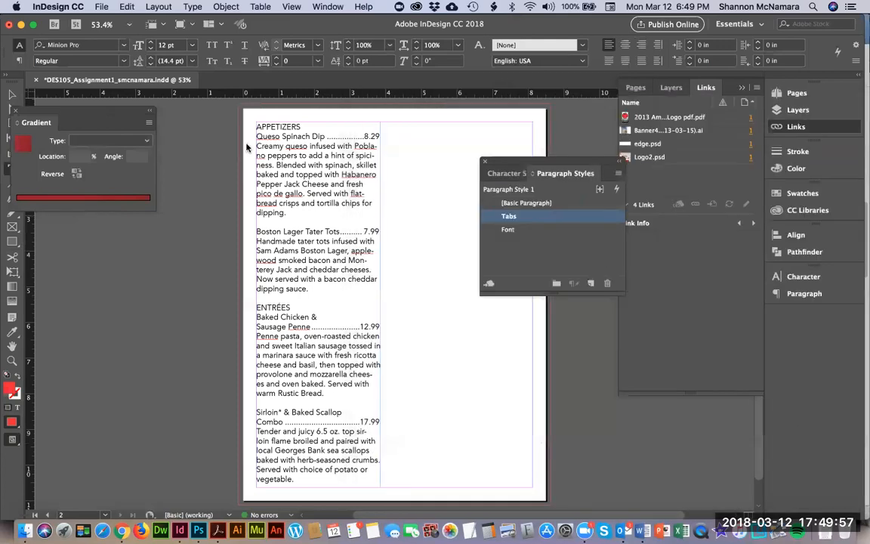
# - Select all the menu text, reapply the Font paragraph style without overrides and switch it to the Tabs paragraph style
pyautogui.click(337, 142)
pyautogui.press('super+a')
pyautogui.click(509, 216)
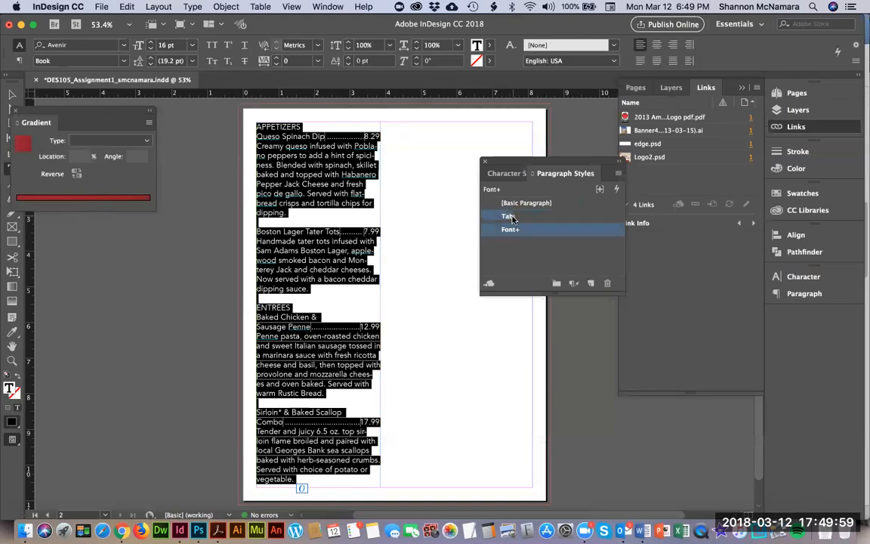
pyautogui.click(509, 228)
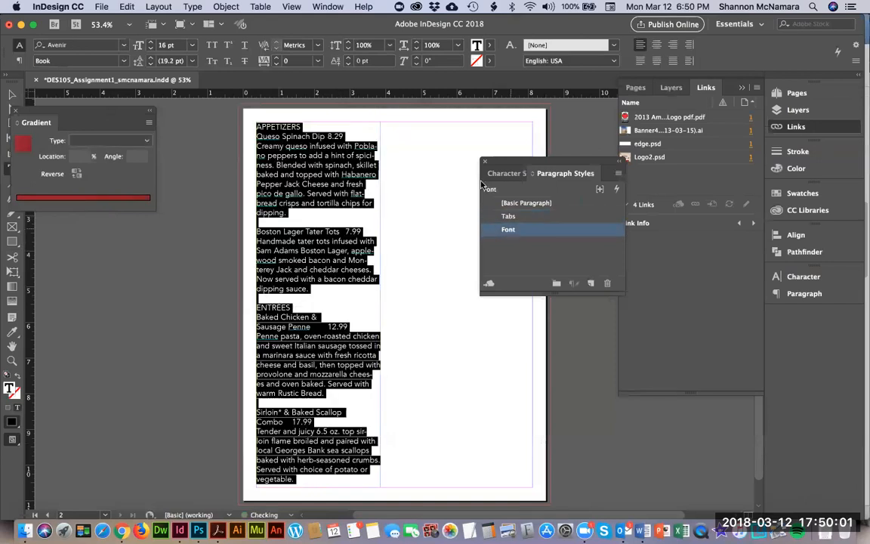
pyautogui.click(510, 216)
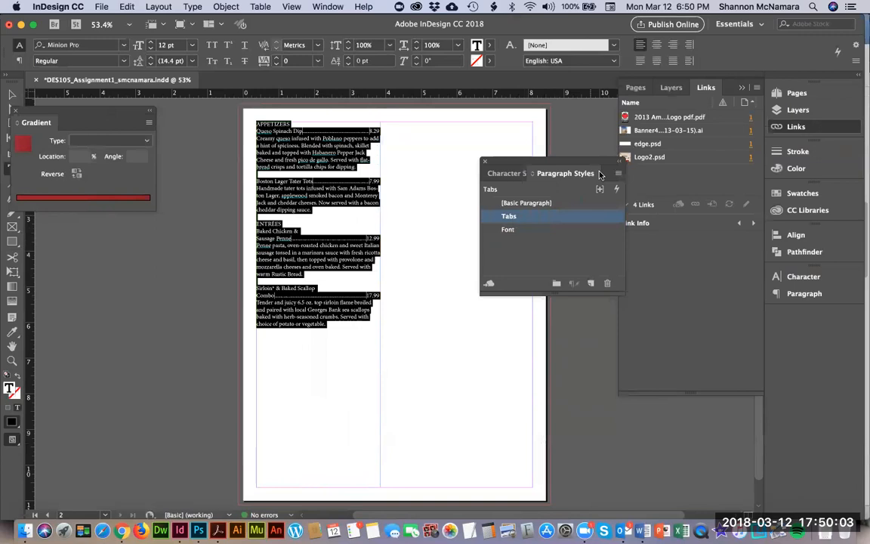
# - Create another paragraph style, try it on the selected menu text and undo its application, keeping the Tabs style
pyautogui.click(590, 283)
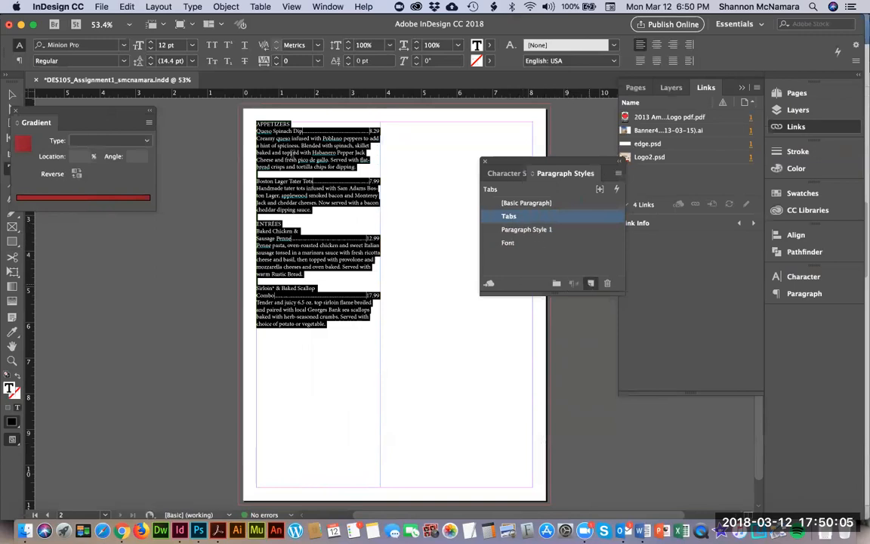
pyautogui.click(517, 230)
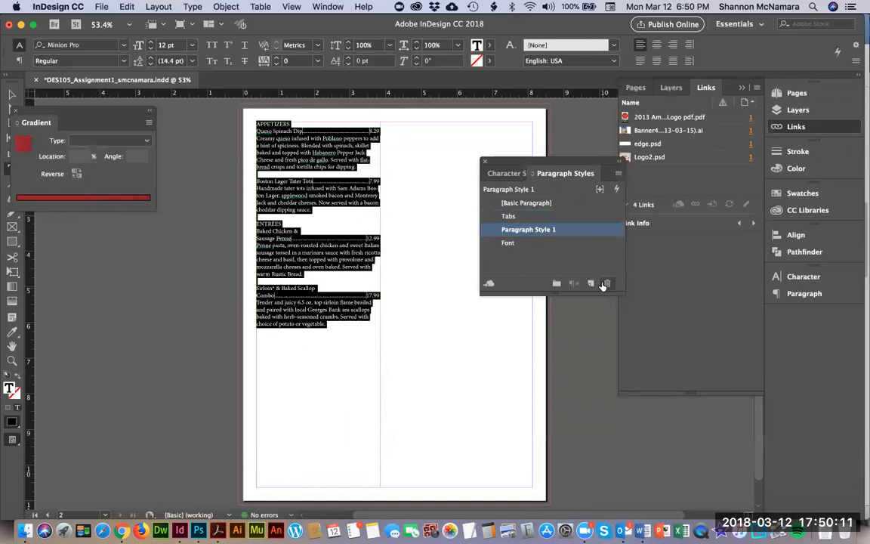
pyautogui.press('super+z')
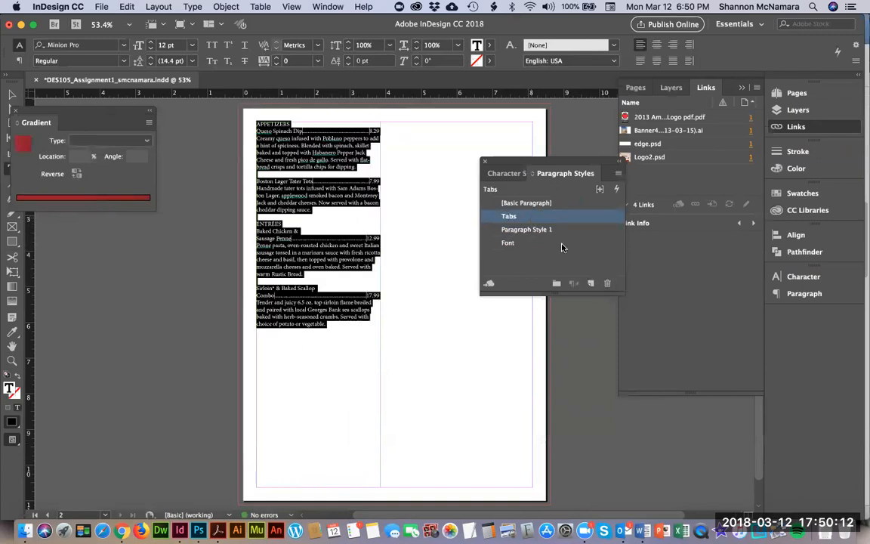
pyautogui.click(607, 283)
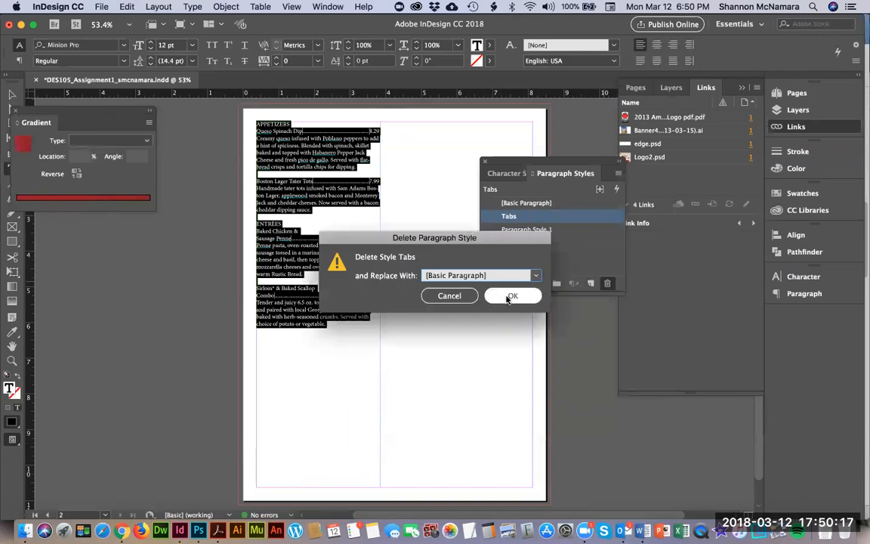
pyautogui.click(449, 295)
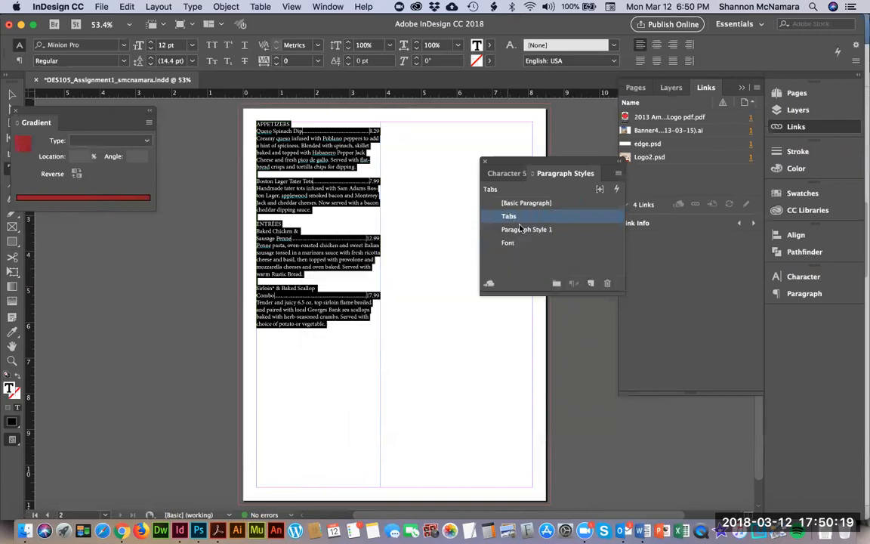
# - Reapply the Font paragraph style to the selected menu text and open that style's options
pyautogui.click(526, 230)
pyautogui.click(510, 243)
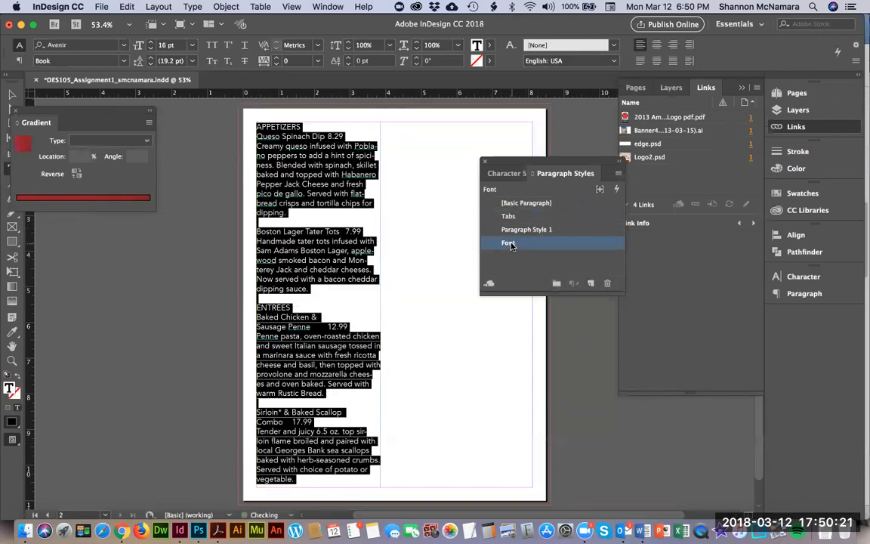
pyautogui.click(509, 243)
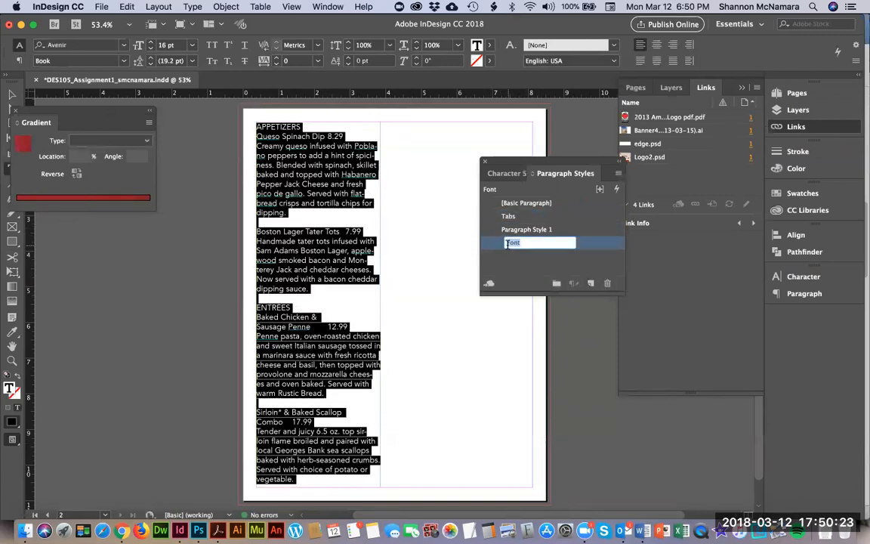
pyautogui.click(490, 247)
pyautogui.doubleClick(490, 247)
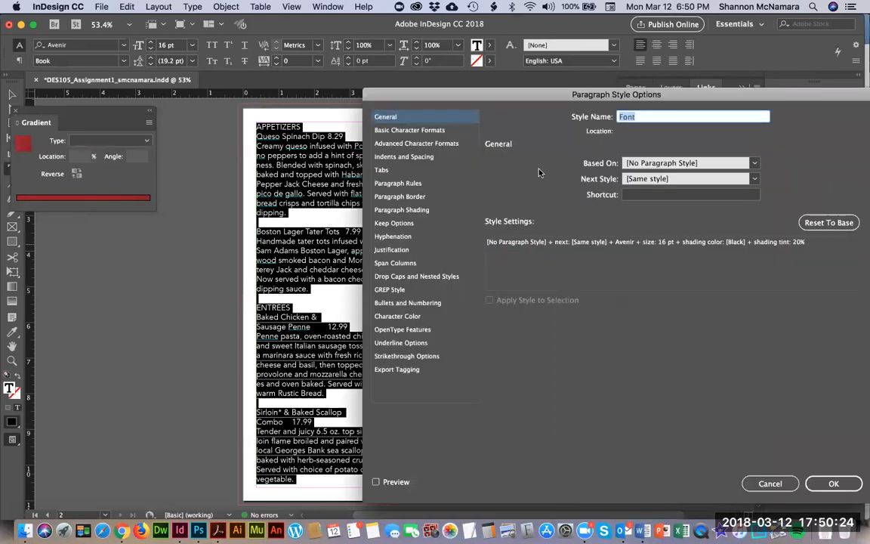
# - Give the Font paragraph style a right-justified tab stop at 3.444 in with a period leader and save it
pyautogui.click(386, 170)
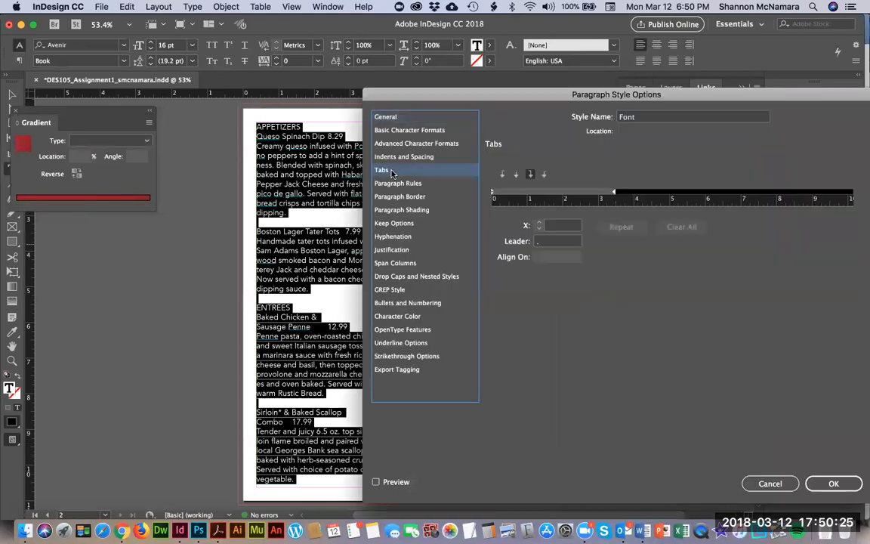
pyautogui.click(581, 193)
pyautogui.moveTo(580, 193); pyautogui.dragTo(596, 193)
pyautogui.click(557, 225)
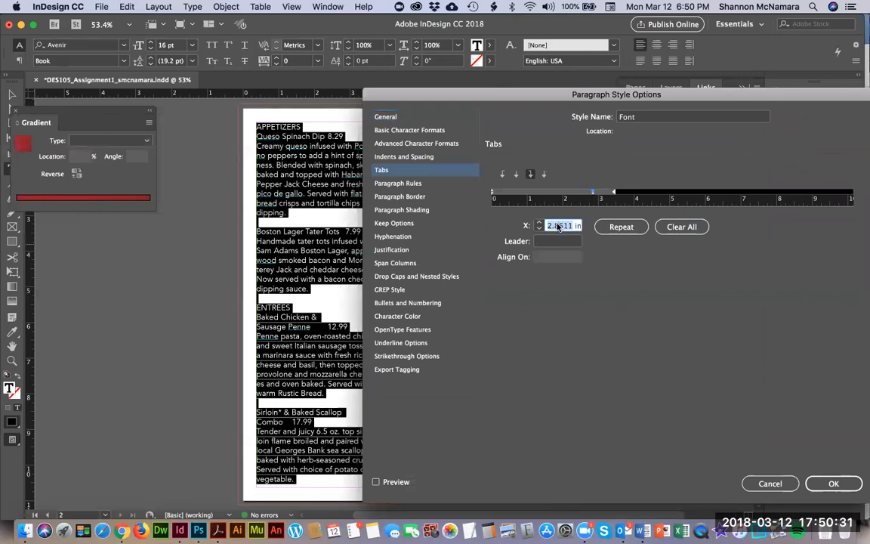
pyautogui.write('3.444')
pyautogui.click(552, 241)
pyautogui.write('.')
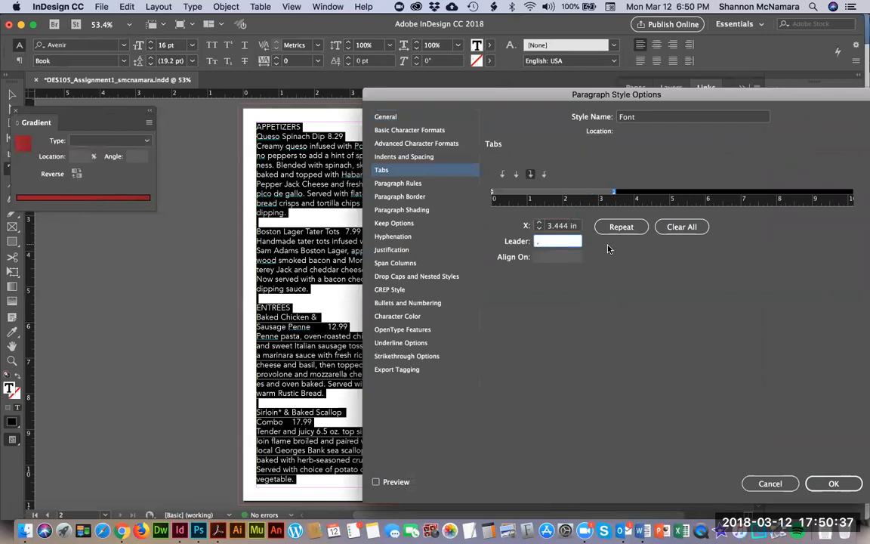
pyautogui.click(831, 483)
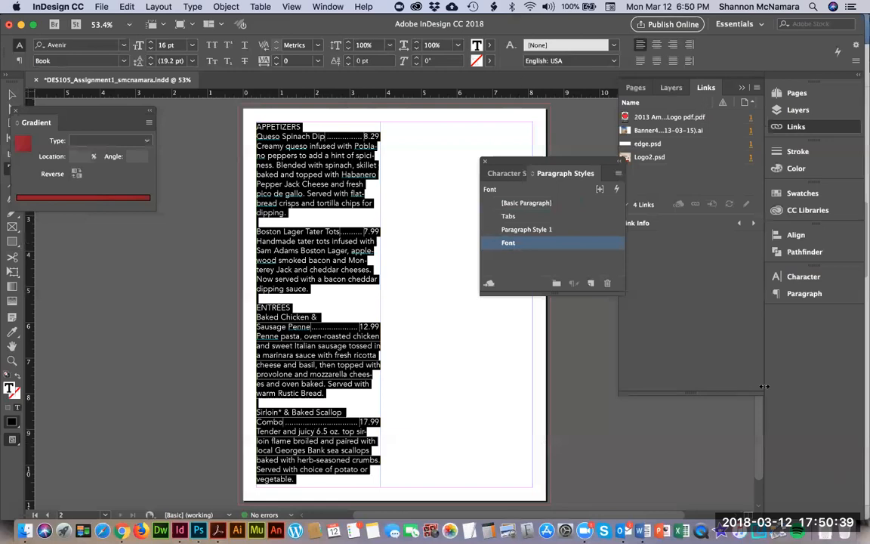
# - Delete the Tabs paragraph style, replacing it with the Font style, and deselect the menu text
pyautogui.click(521, 217)
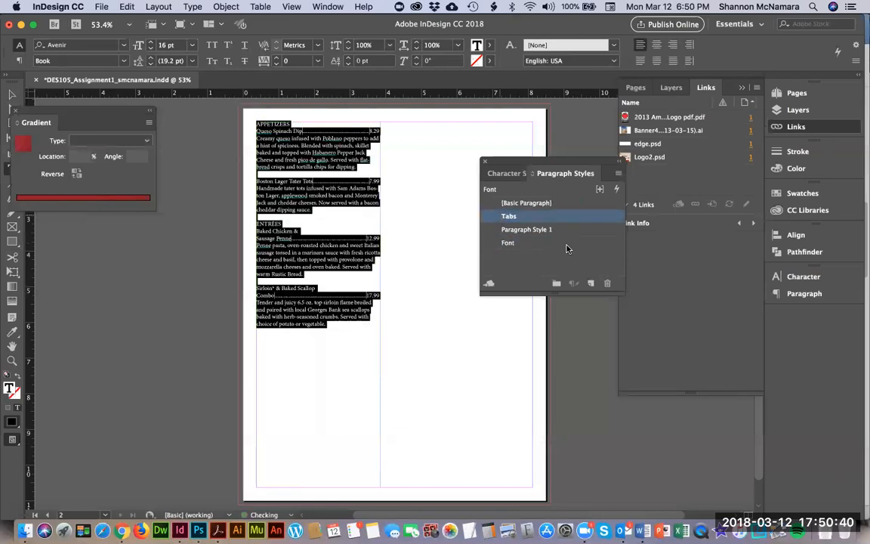
pyautogui.click(608, 283)
pyautogui.click(514, 275)
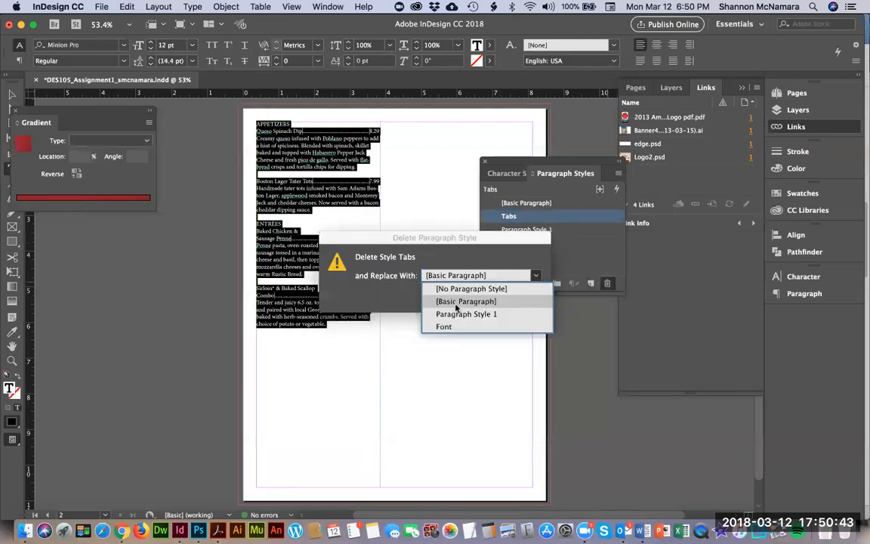
pyautogui.click(444, 327)
pyautogui.click(513, 296)
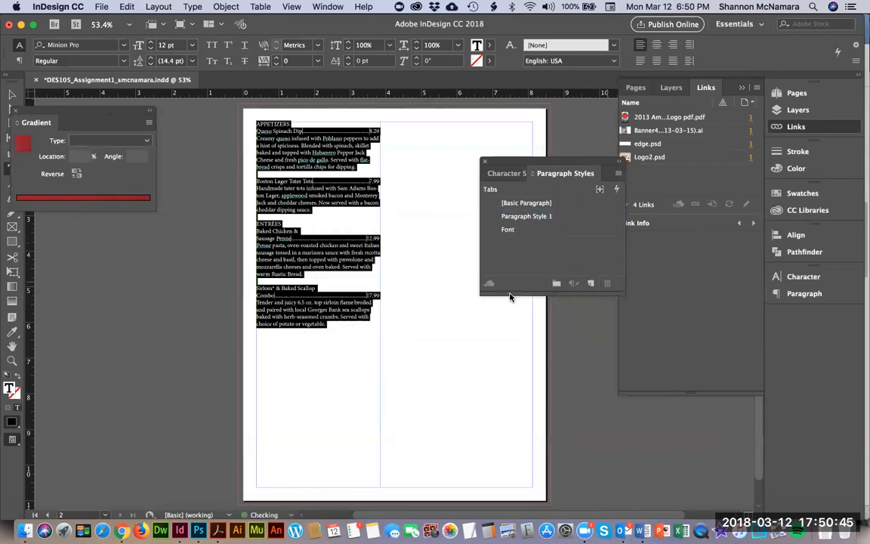
pyautogui.click(344, 143)
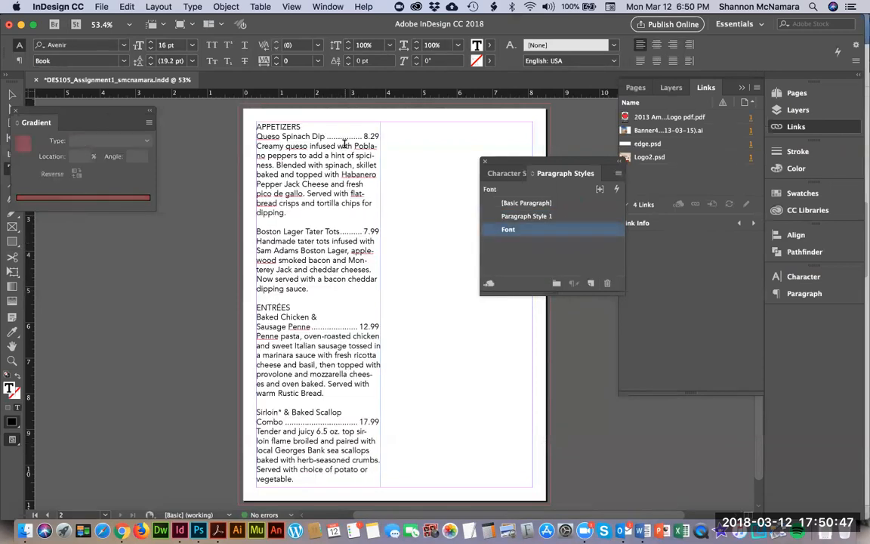
# - Delete Paragraph Style 1 and reapply the Font style to the Queso Spinach Dip description
pyautogui.click(531, 217)
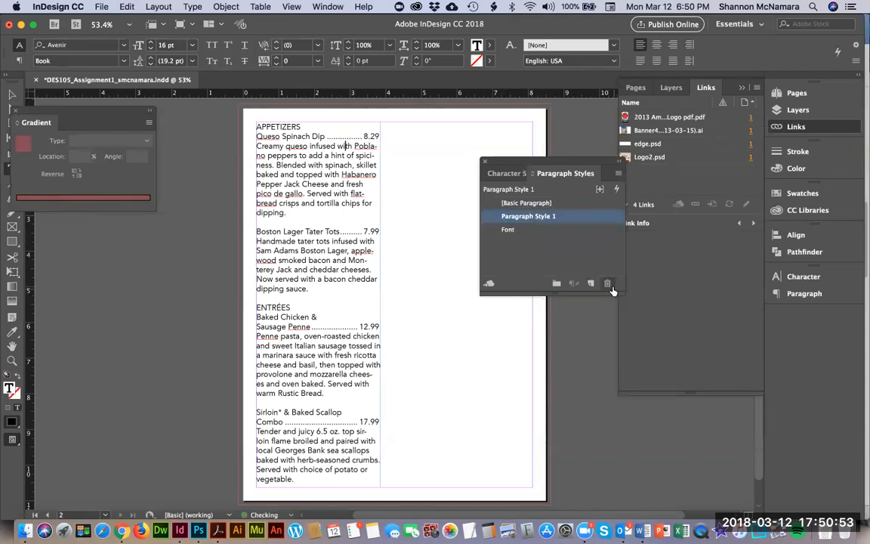
pyautogui.click(606, 283)
pyautogui.click(513, 295)
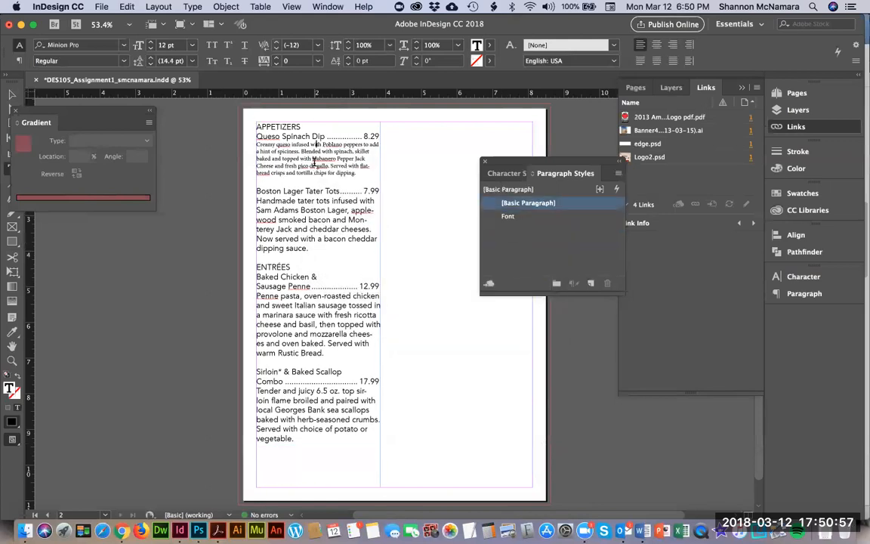
pyautogui.click(508, 216)
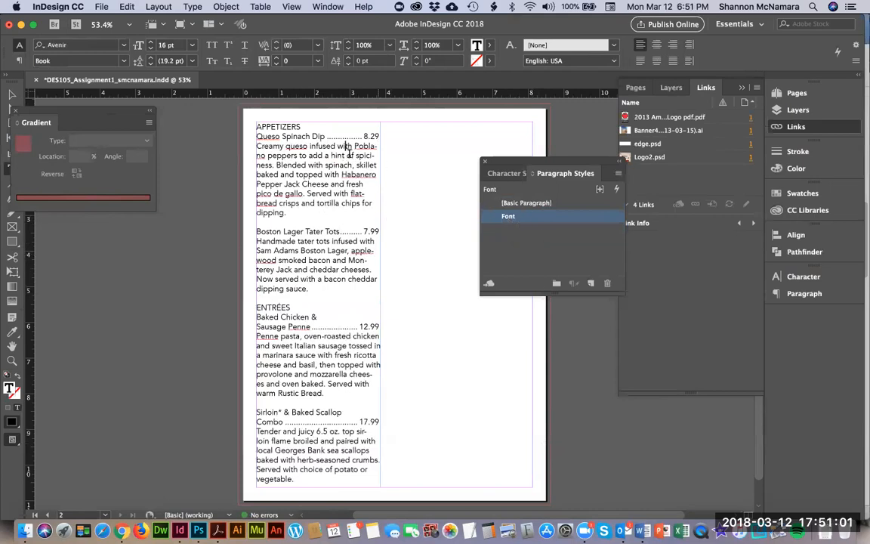
# - Select the Queso Spinach Dip line including its price and create a new character style
pyautogui.moveTo(257, 137); pyautogui.dragTo(326, 133)
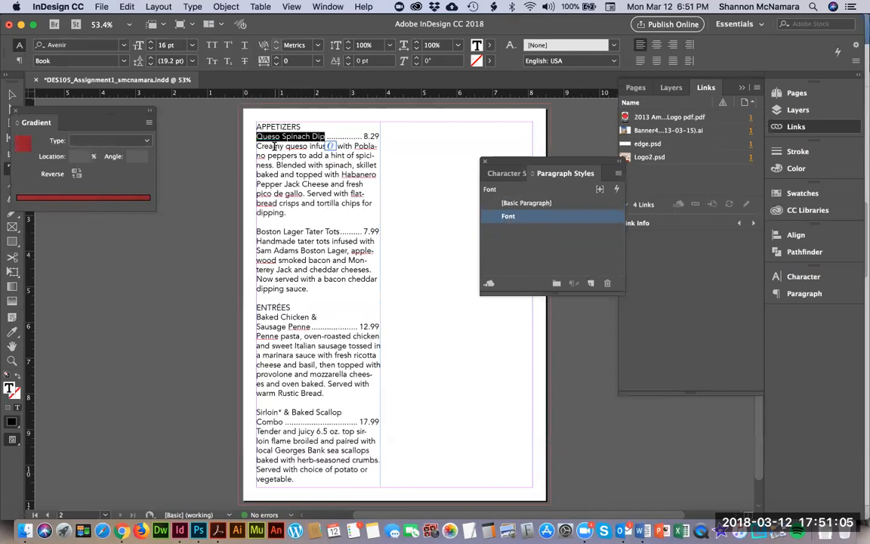
pyautogui.press('super+shift+Right')
pyautogui.hotkey('shift', 'Right')
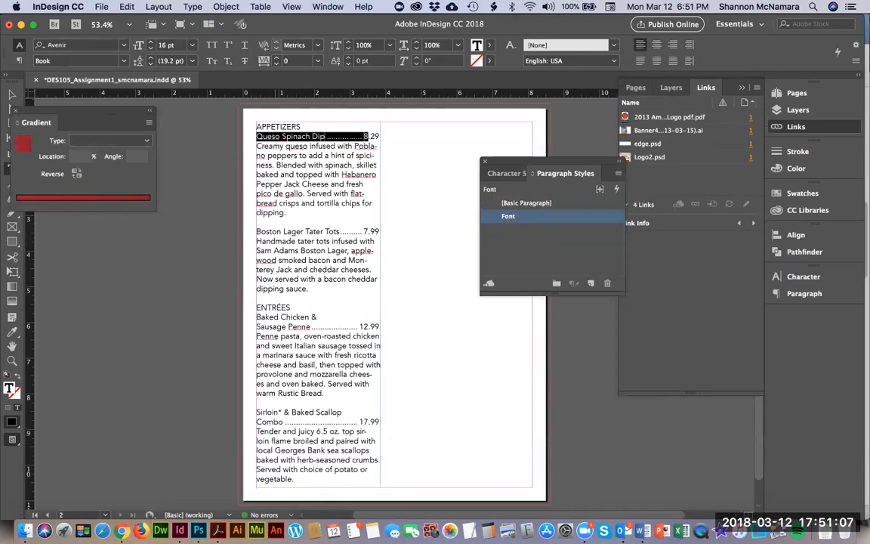
pyautogui.hotkey('shift', 'Right')
pyautogui.hotkey('shift', 'Right')
pyautogui.hotkey('shift', 'Right')
pyautogui.click(509, 174)
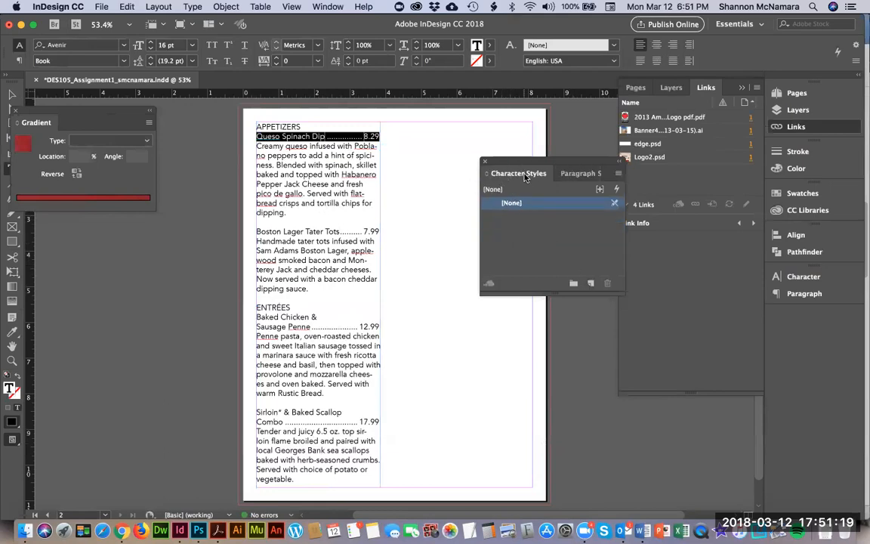
pyautogui.click(591, 284)
# - Apply the new character style to the selected line, open its options and name it Item & Price
pyautogui.click(513, 217)
pyautogui.click(512, 217)
pyautogui.doubleClick(511, 217)
pyautogui.click(510, 236)
pyautogui.doubleClick(510, 219)
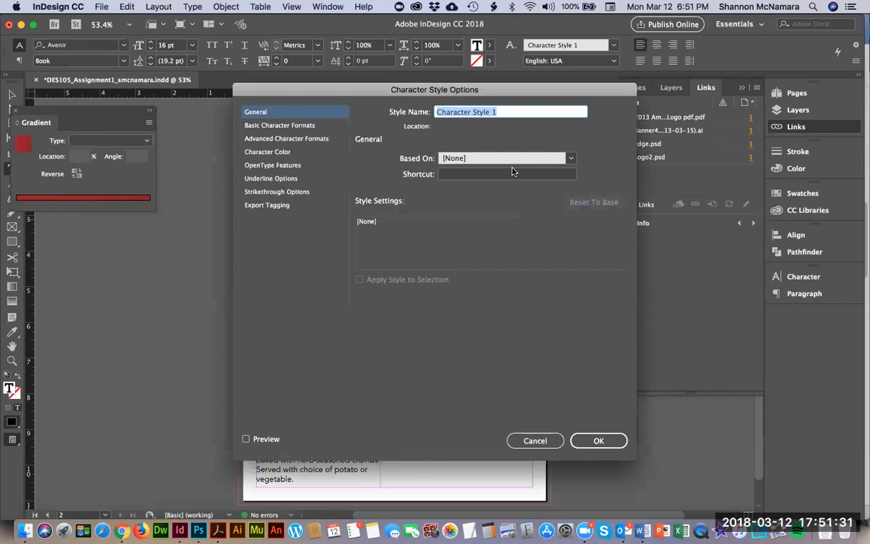
pyautogui.write('Item')
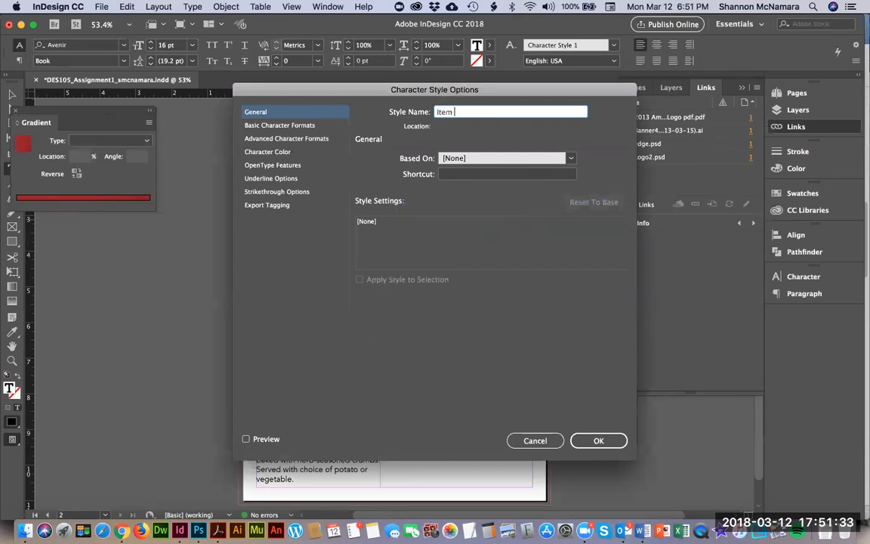
pyautogui.write(' & ')
pyautogui.write('[Pri')
pyautogui.press('BackSpace')
pyautogui.press('BackSpace')
pyautogui.press('BackSpace')
pyautogui.write('Price')
pyautogui.click(529, 158)
# - Set the Item & Price style's font family to Avenir and its font style to Heavy
pyautogui.click(276, 127)
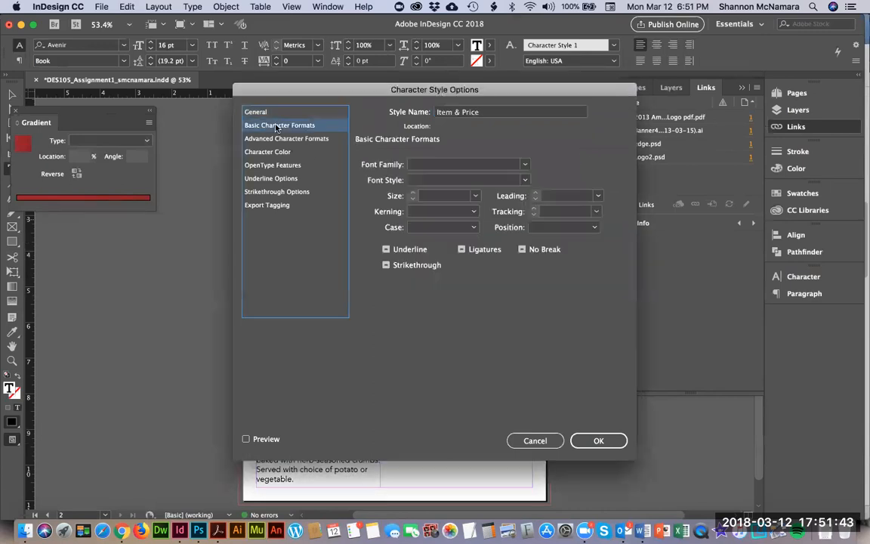
pyautogui.click(525, 164)
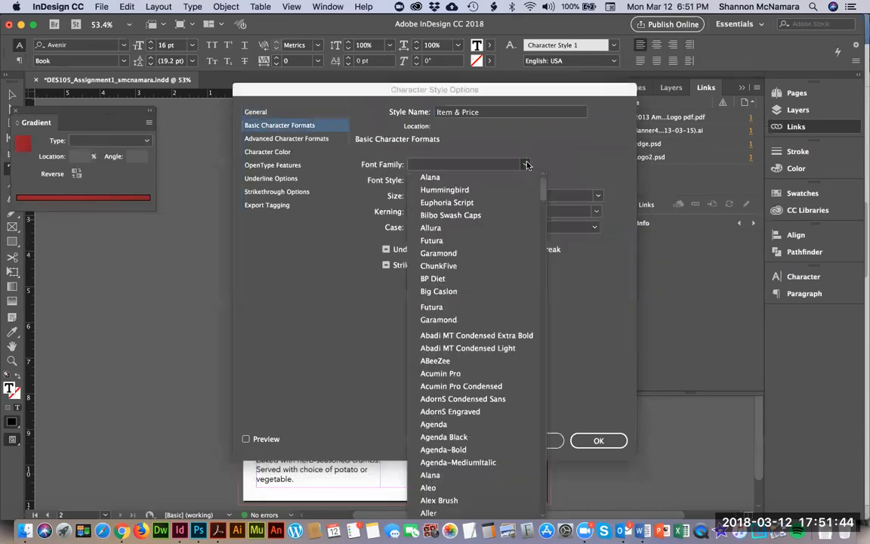
pyautogui.click(484, 164)
pyautogui.write('Av')
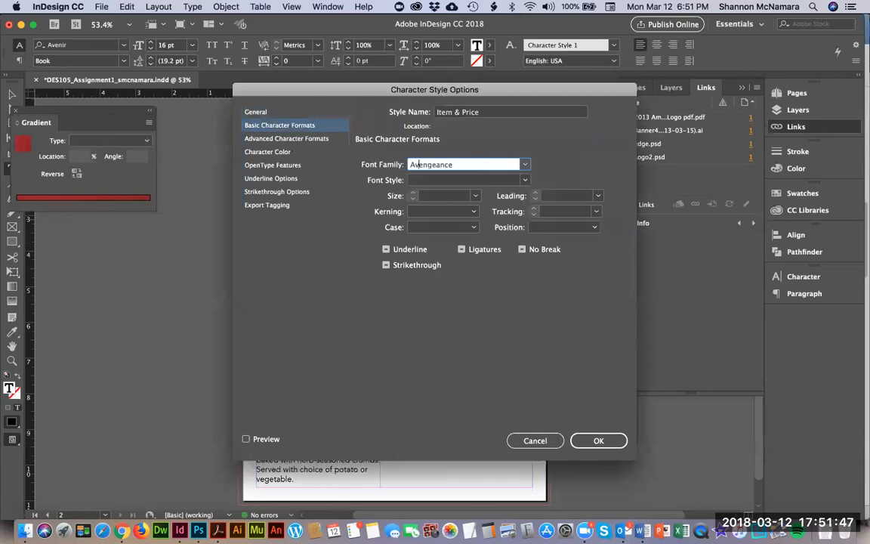
pyautogui.write('enir')
pyautogui.press('Tab')
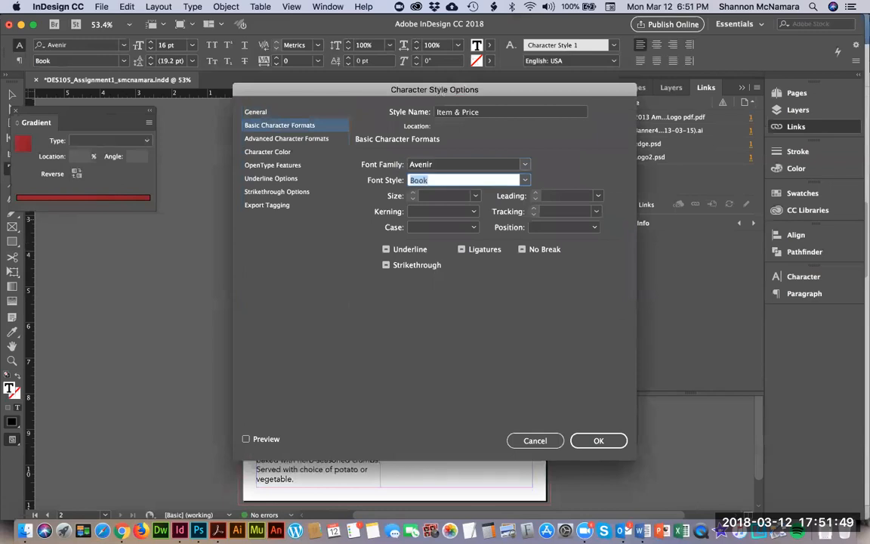
pyautogui.click(526, 180)
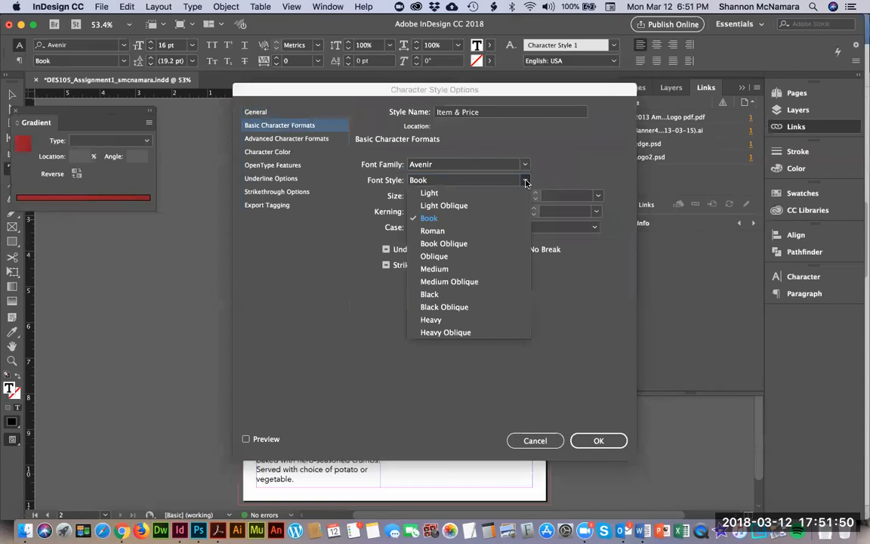
pyautogui.click(432, 320)
# - Set the Item & Price style's size to 16 pt and save the character style
pyautogui.click(442, 196)
pyautogui.write('1')
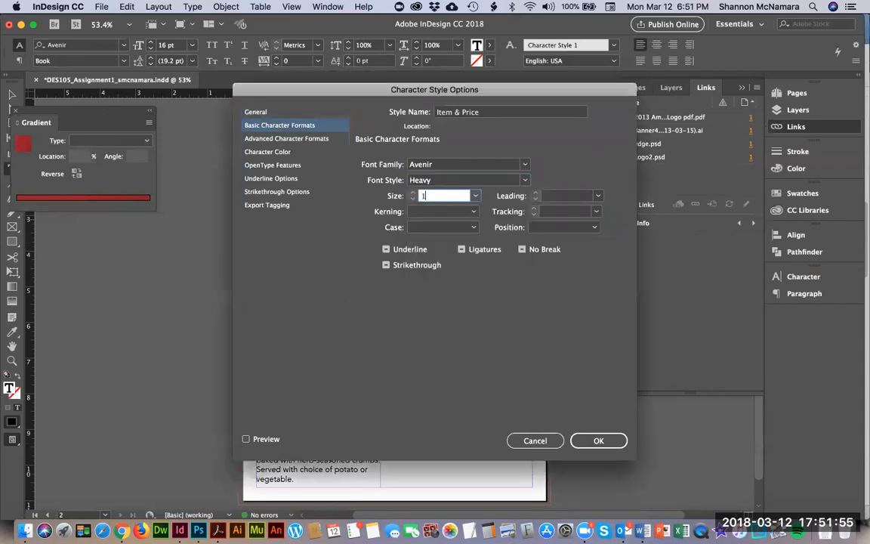
pyautogui.write('6')
pyautogui.press('Tab')
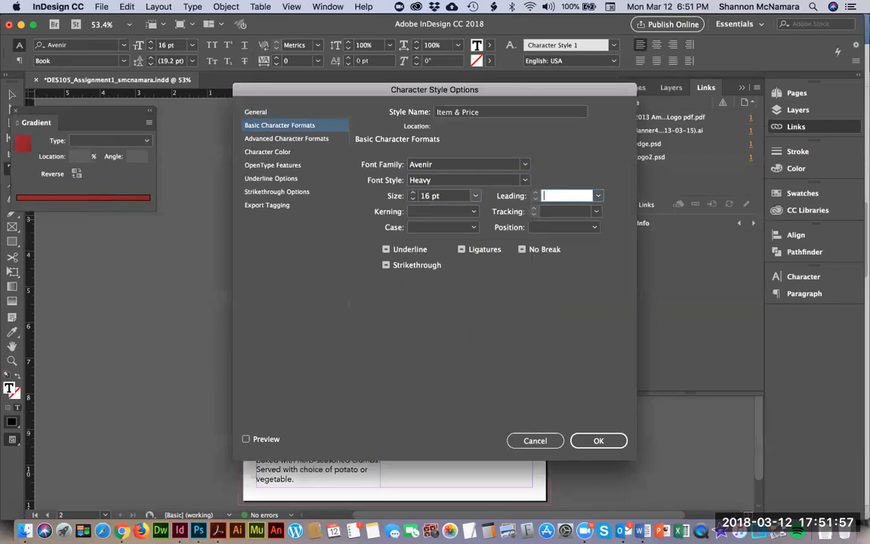
pyautogui.click(600, 442)
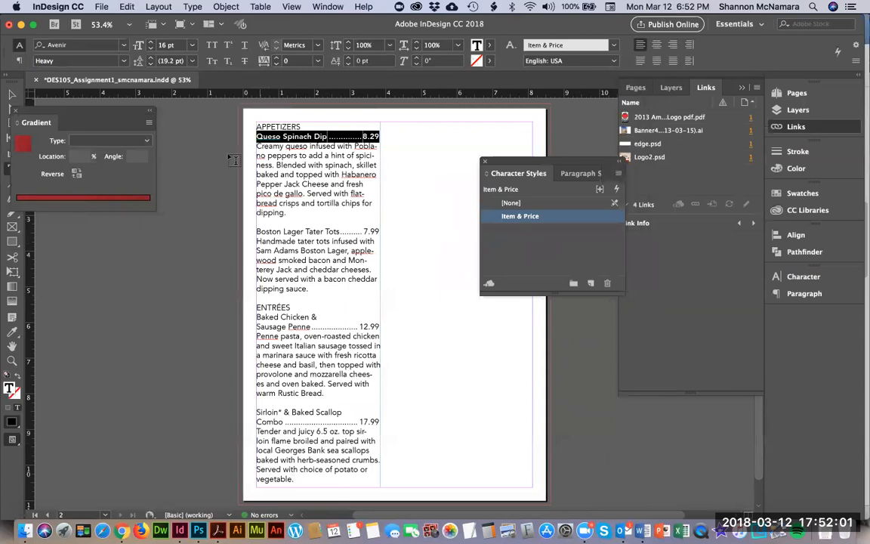
# - Apply the Item & Price character style to the Boston Lager Tater Tots line and its price
pyautogui.click(302, 185)
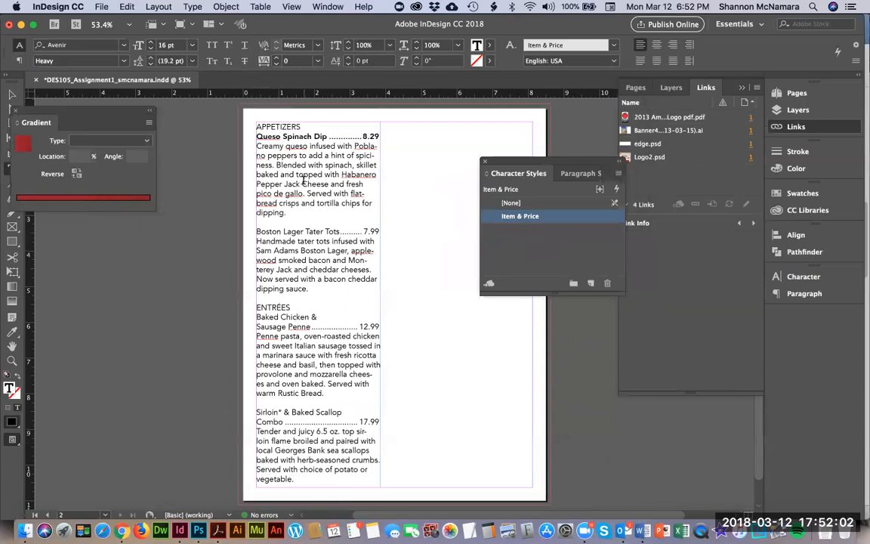
pyautogui.click(256, 146)
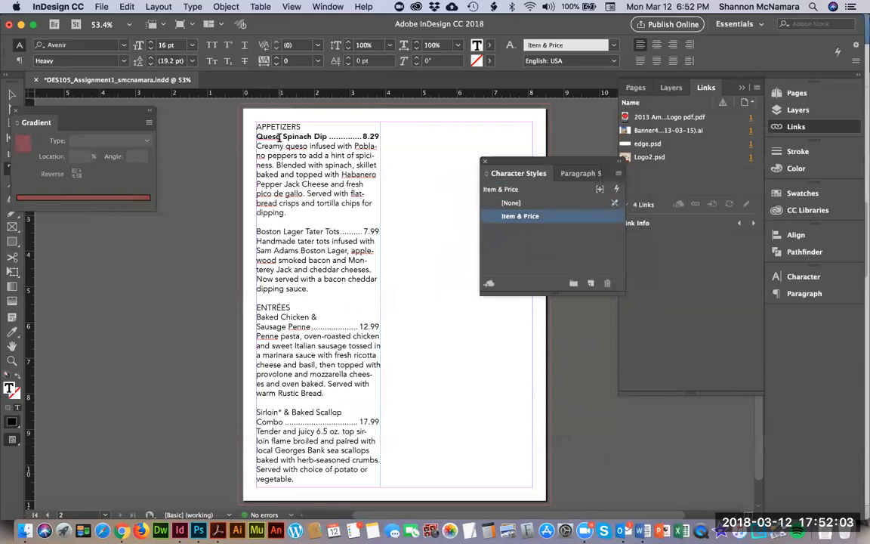
pyautogui.click(256, 231)
pyautogui.tripleClick(257, 231)
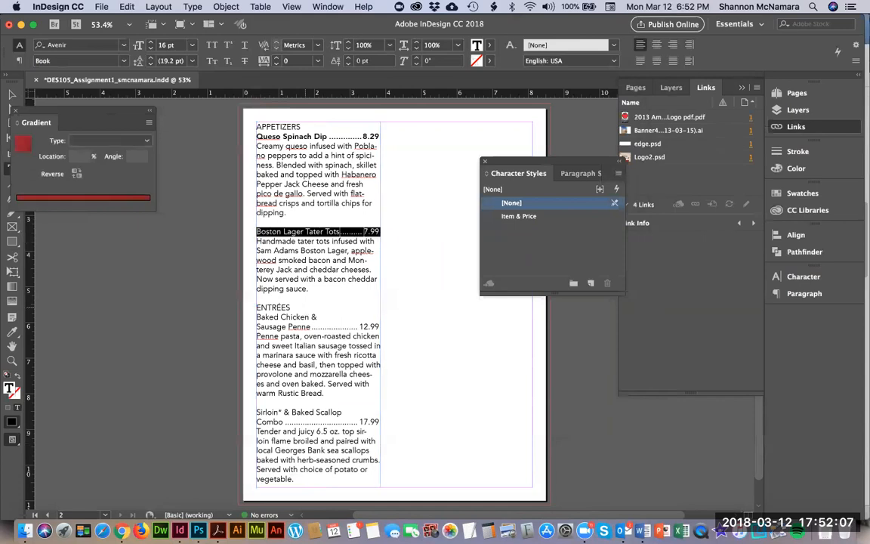
pyautogui.click(518, 217)
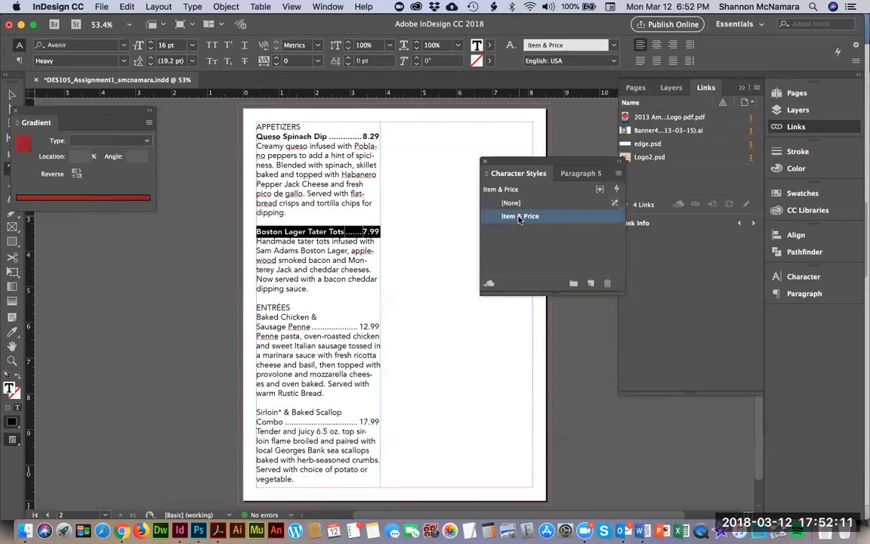
# - Apply the Item & Price character style to the titles and prices of both entrées, the Sausage Penne and the Sirloin Combo
pyautogui.tripleClick(264, 317)
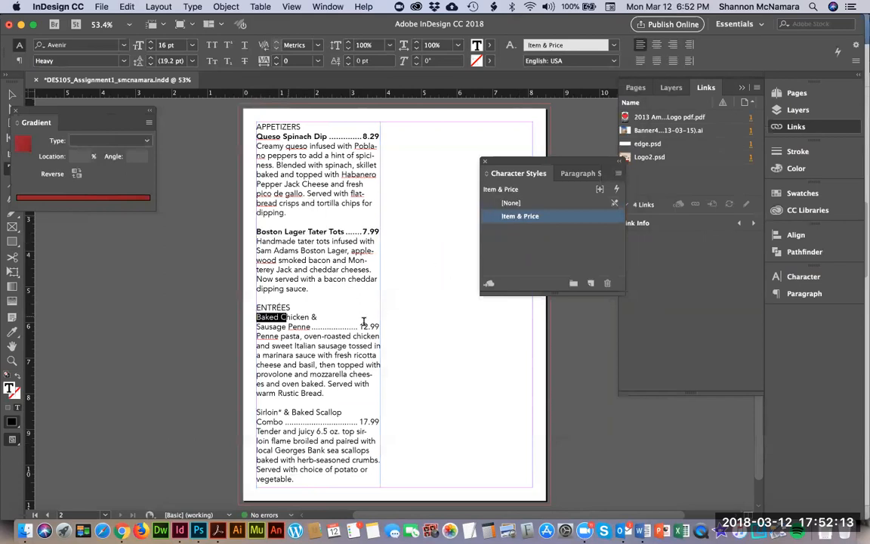
pyautogui.click(527, 218)
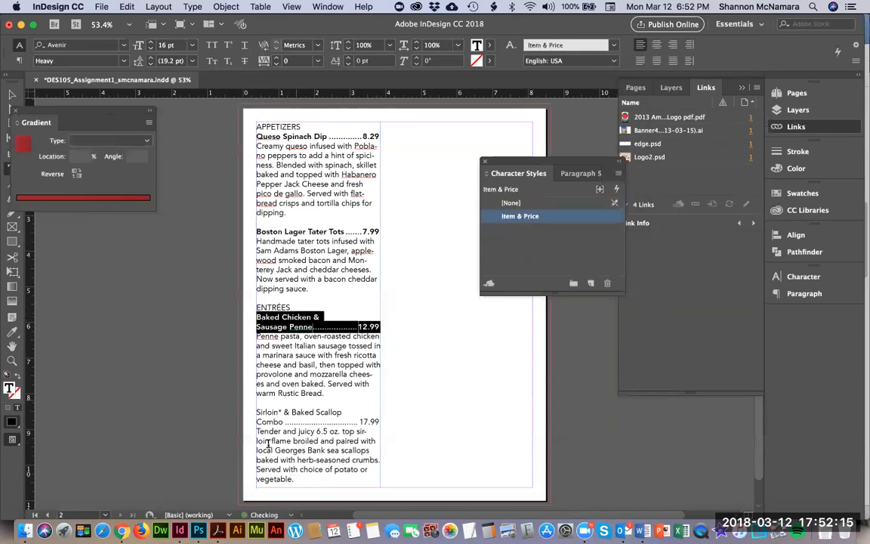
pyautogui.moveTo(257, 413); pyautogui.dragTo(381, 422)
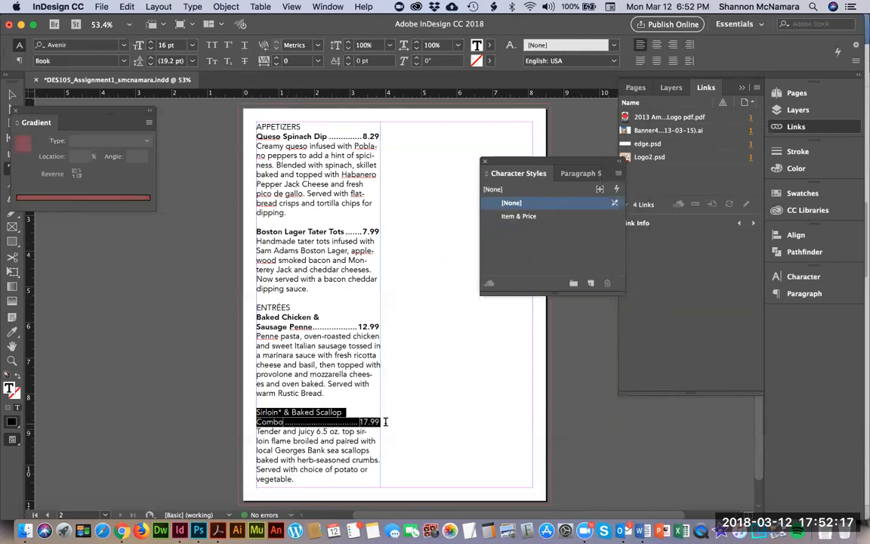
pyautogui.click(526, 218)
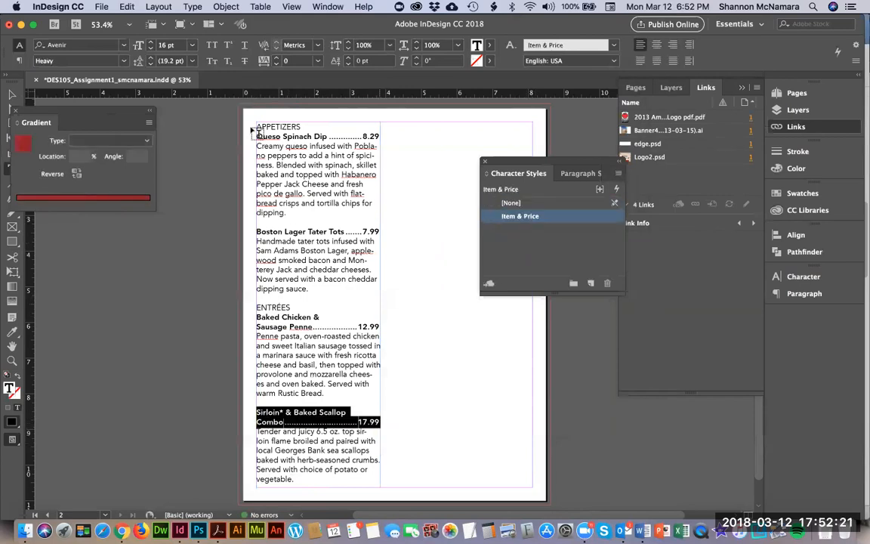
# - Create a new character style named Main Headlines for the menu's section headings
pyautogui.moveTo(256, 126); pyautogui.dragTo(301, 126)
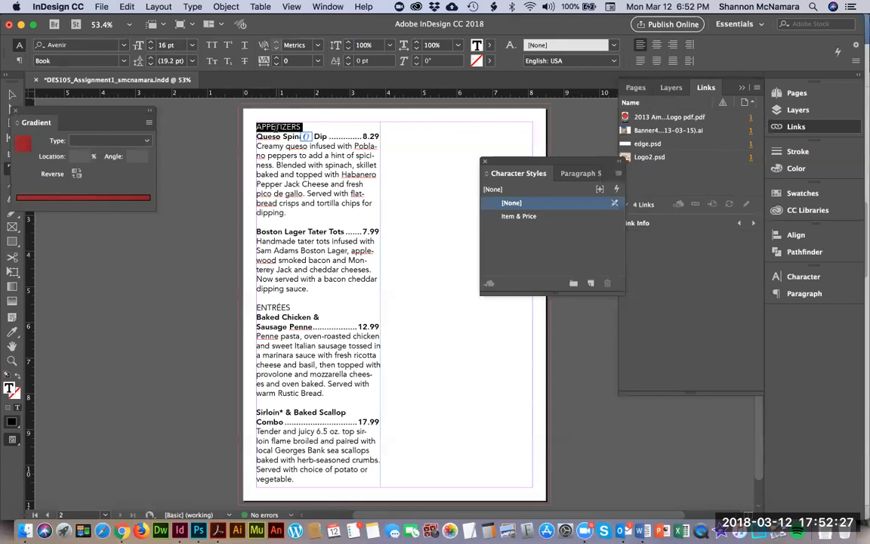
pyautogui.doubleClick(282, 307)
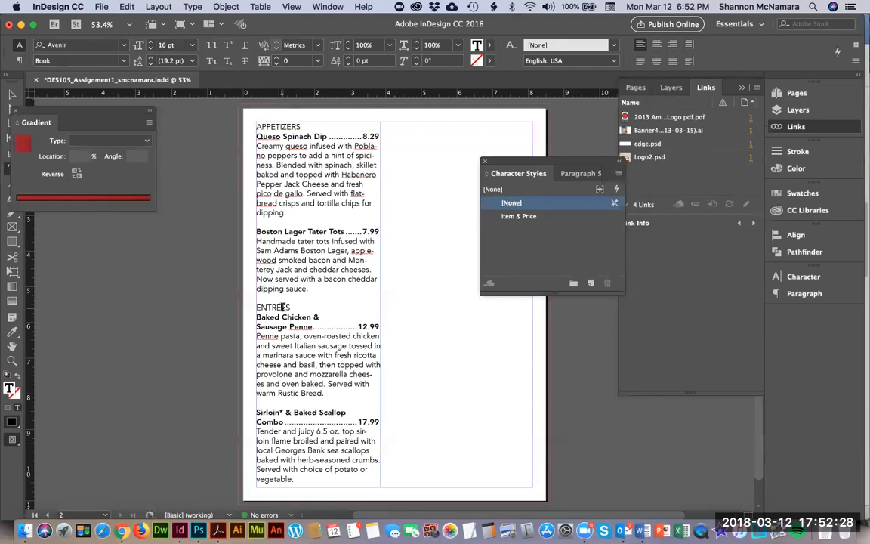
pyautogui.click(277, 126)
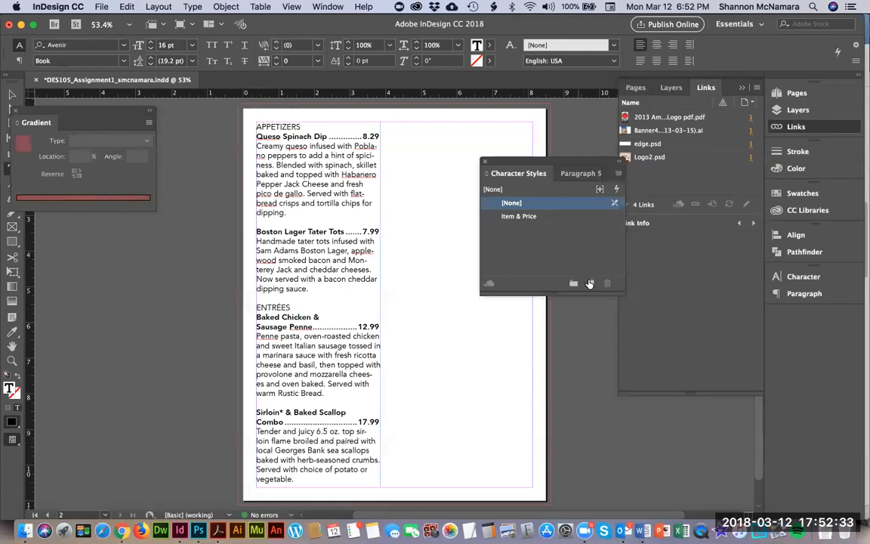
pyautogui.click(592, 284)
pyautogui.doubleClick(523, 229)
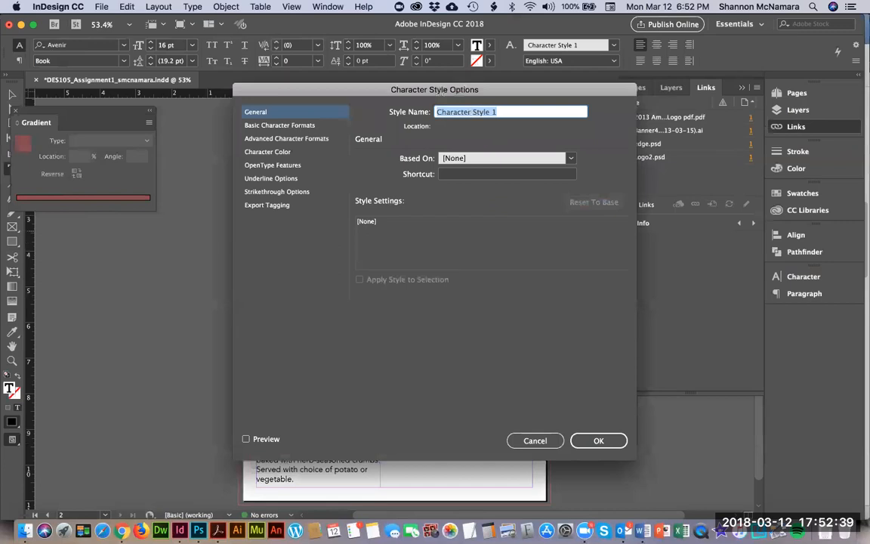
pyautogui.write('Main Headlines')
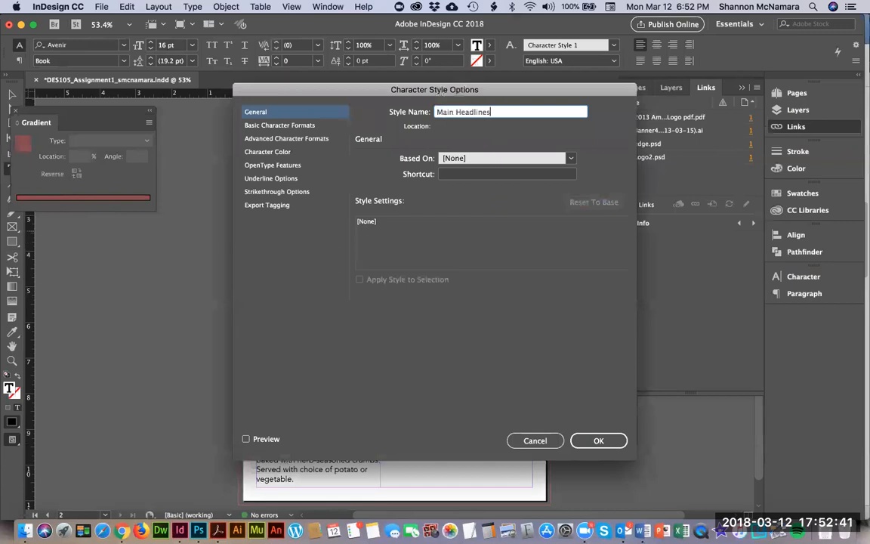
# - Set the Main Headlines style's font family to ChunkFive
pyautogui.click(297, 127)
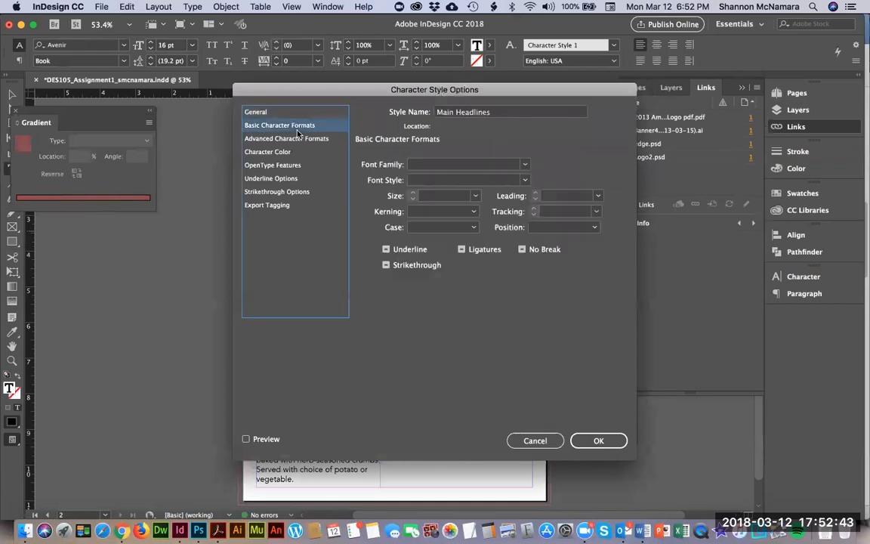
pyautogui.click(525, 164)
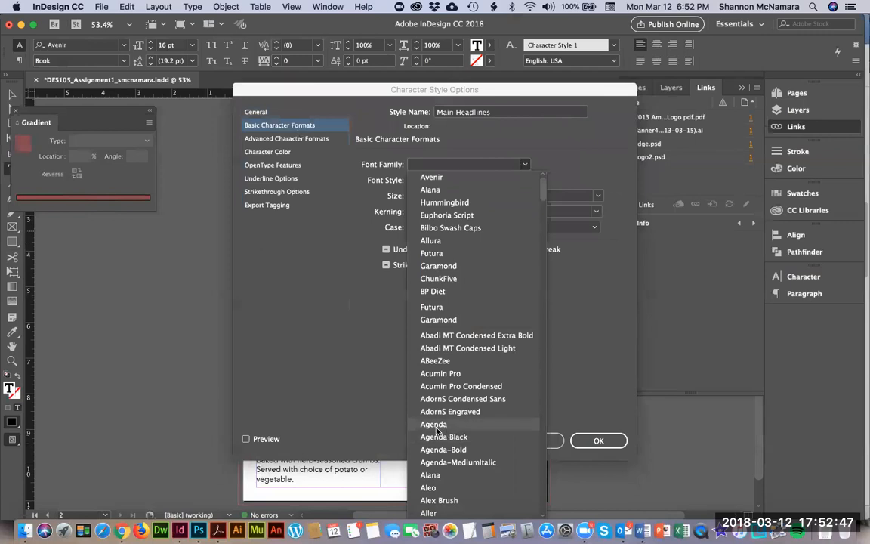
pyautogui.scroll(-3, 437, 423)
pyautogui.scroll(-5, 436, 429)
pyautogui.scroll(-5, 437, 429)
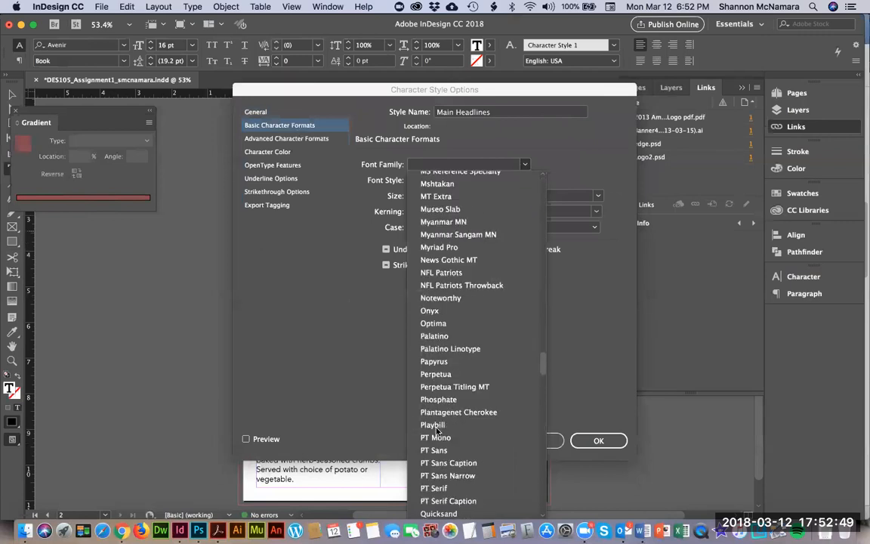
pyautogui.scroll(-3, 437, 429)
pyautogui.scroll(-2, 437, 430)
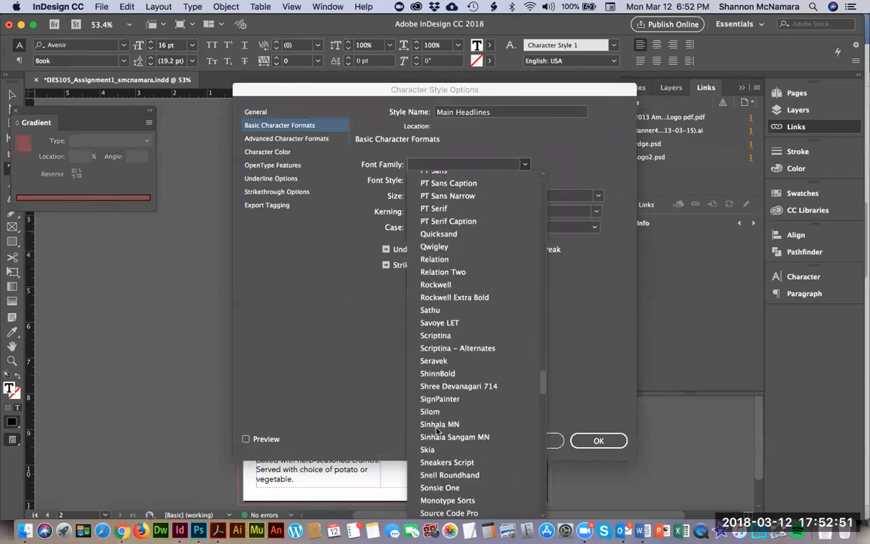
pyautogui.scroll(-4, 436, 430)
pyautogui.scroll(15, 436, 430)
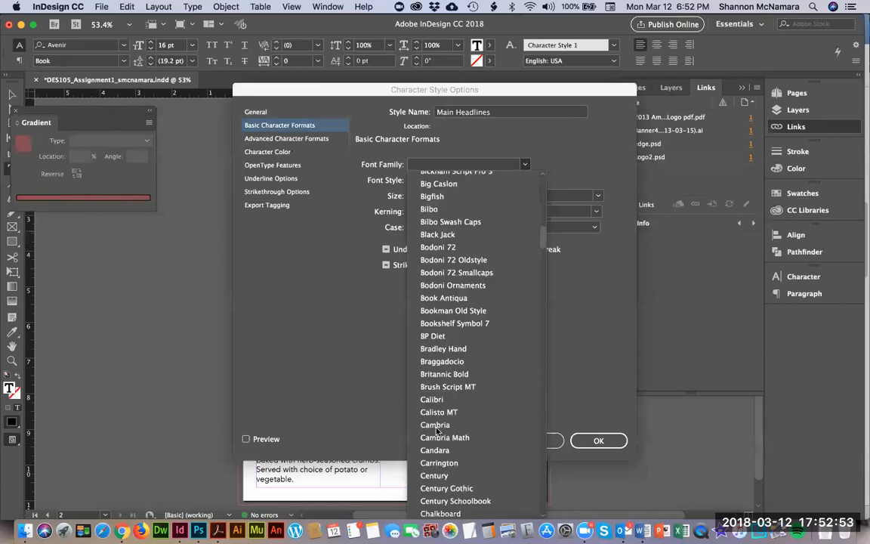
pyautogui.scroll(-3, 437, 430)
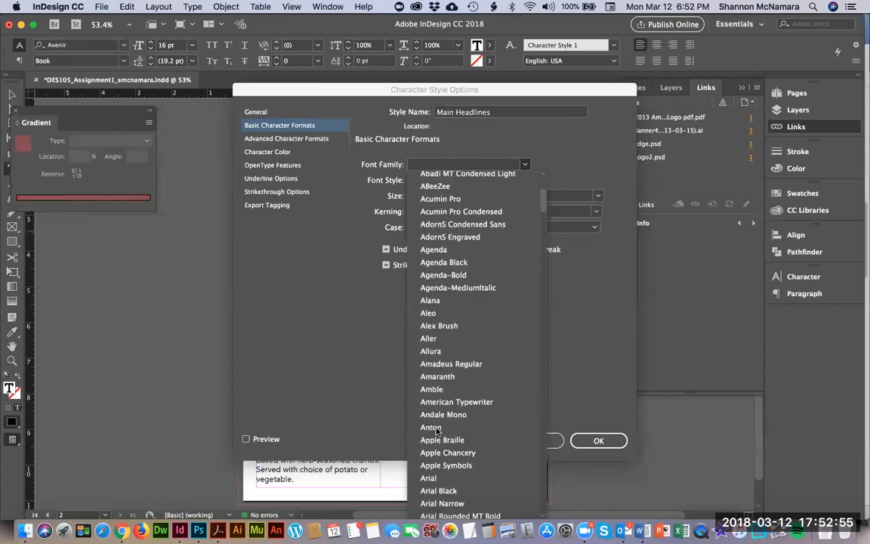
pyautogui.scroll(-15, 437, 430)
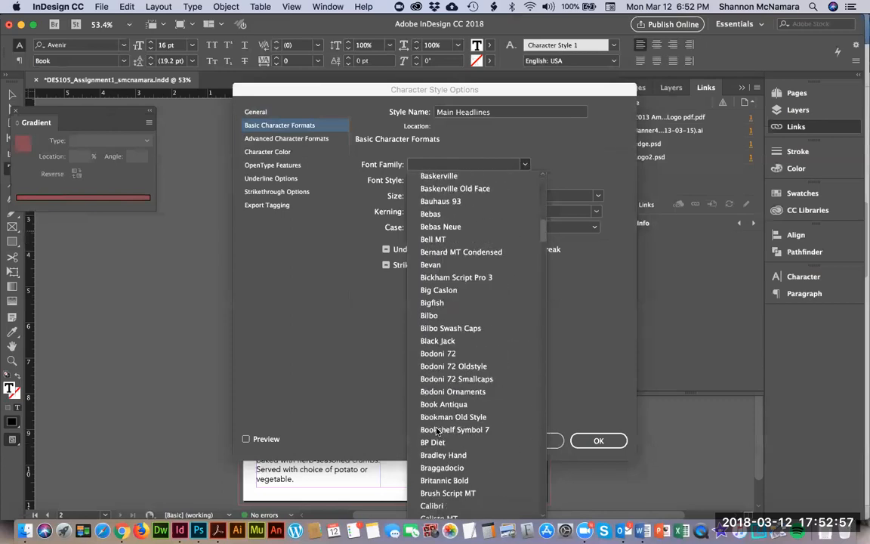
pyautogui.scroll(1, 437, 430)
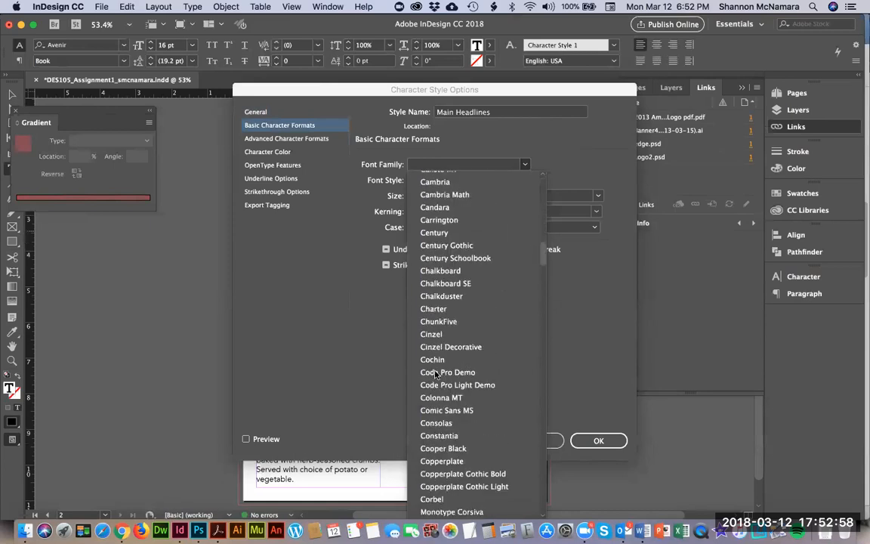
pyautogui.click(434, 311)
# - Set the Main Headlines style to 24 pt, All Caps and a dark red character color, and save it
pyautogui.click(451, 195)
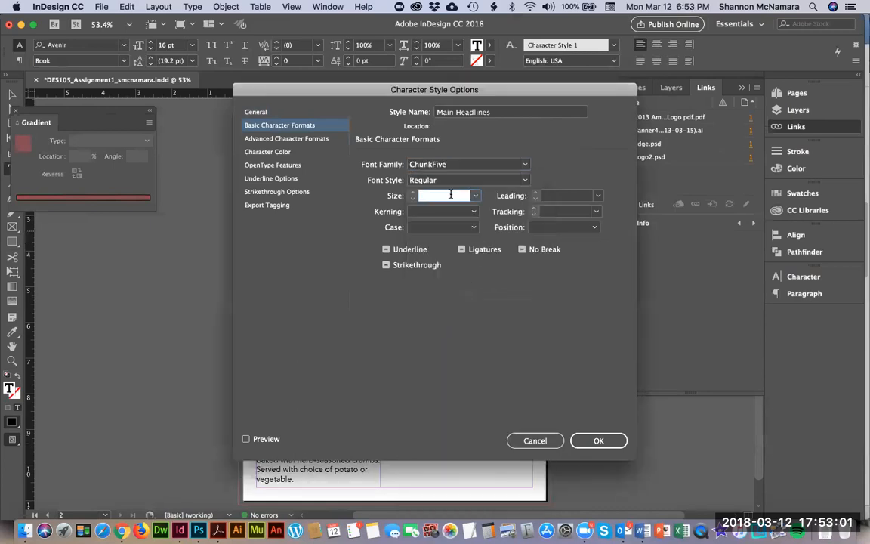
pyautogui.click(474, 228)
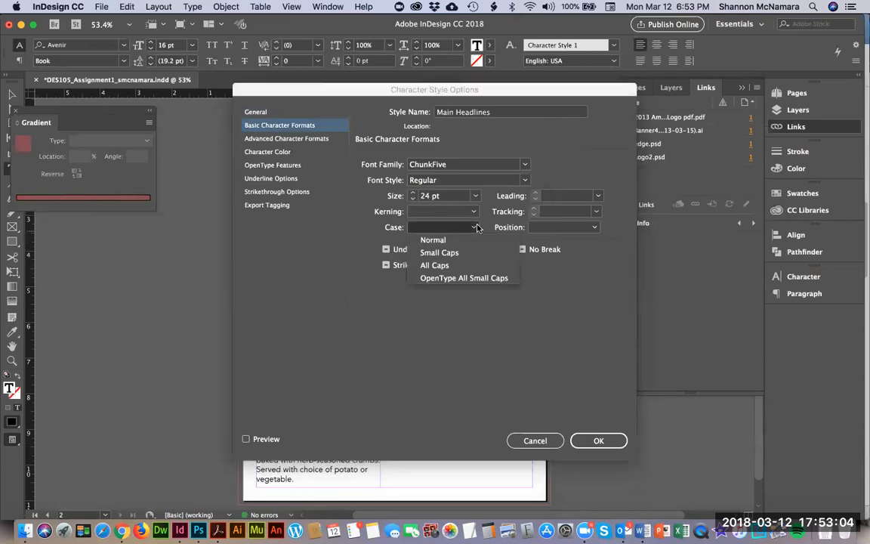
pyautogui.click(438, 264)
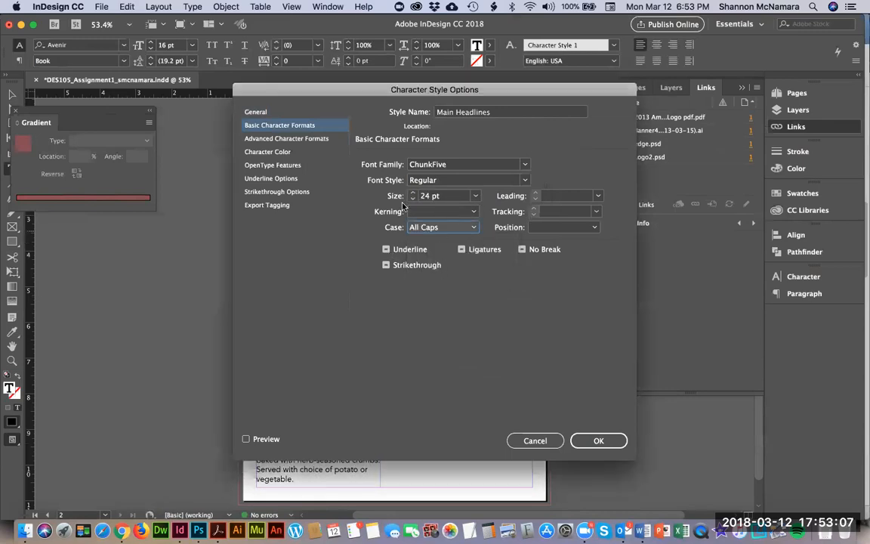
pyautogui.click(266, 153)
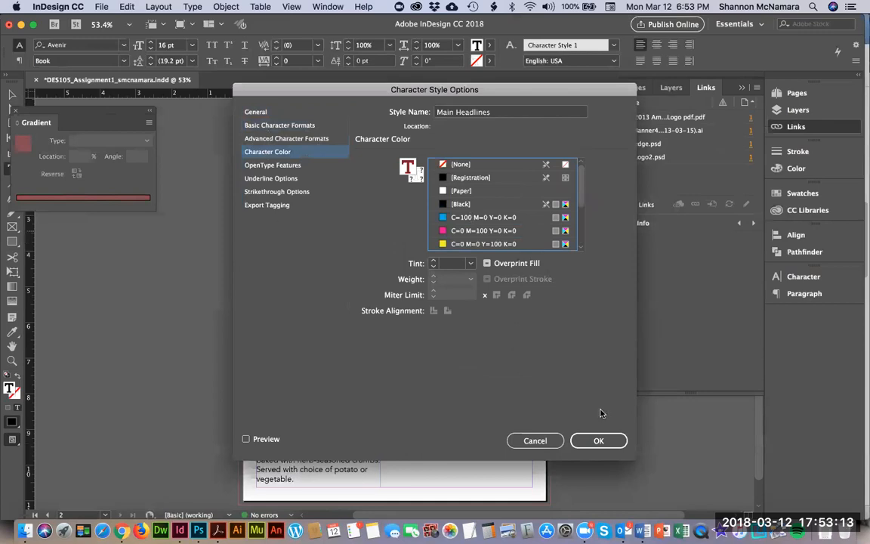
pyautogui.click(598, 439)
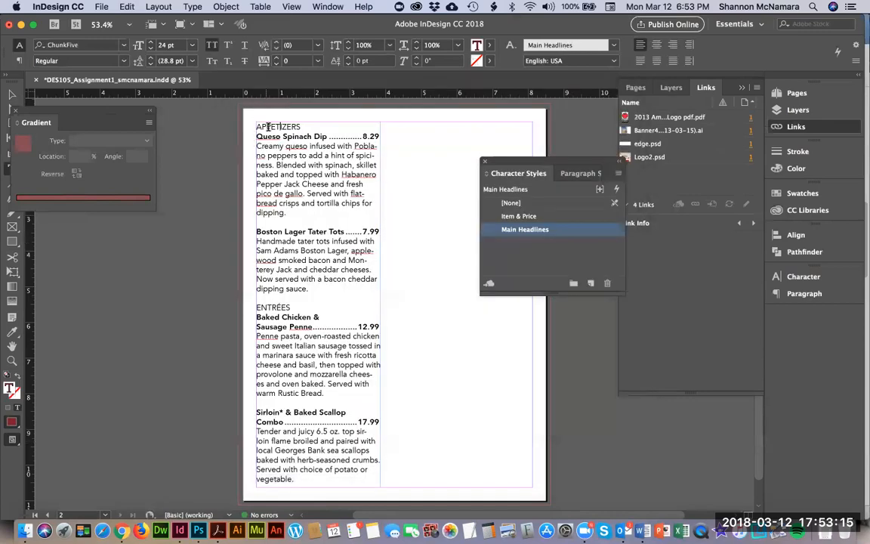
# - Apply the Main Headlines character style to the APPETIZERS and ENTRÉES headings
pyautogui.doubleClick(269, 125)
pyautogui.click(527, 229)
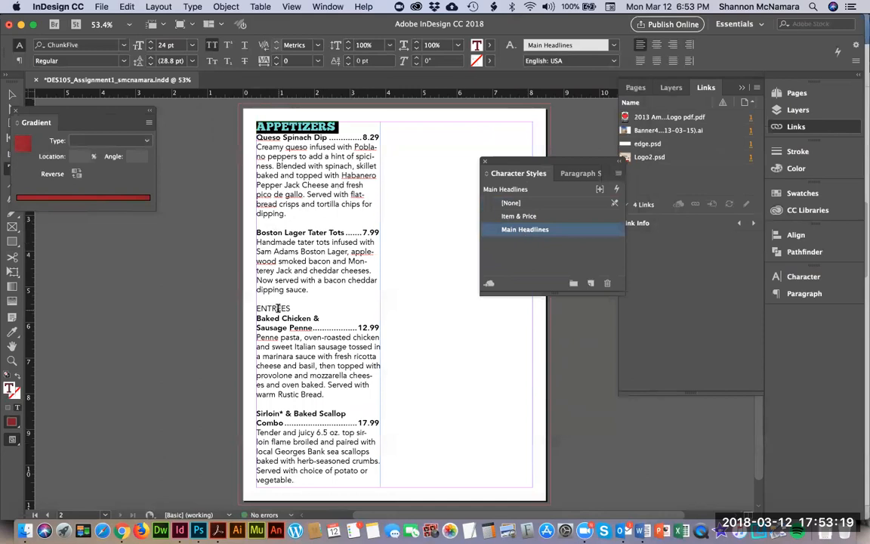
pyautogui.doubleClick(278, 308)
pyautogui.click(527, 230)
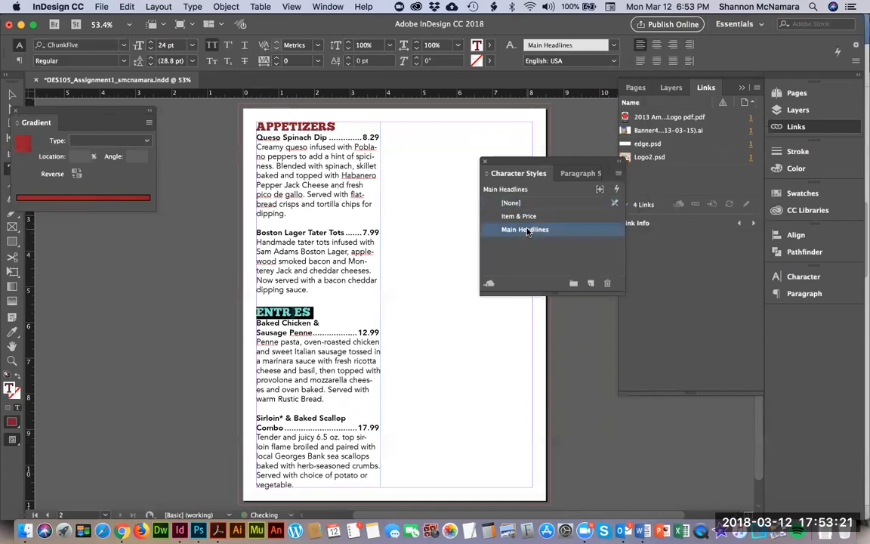
# - Replace the missing accented letter in the entrées heading with a plain E so that it reads ENTREES
pyautogui.click(353, 383)
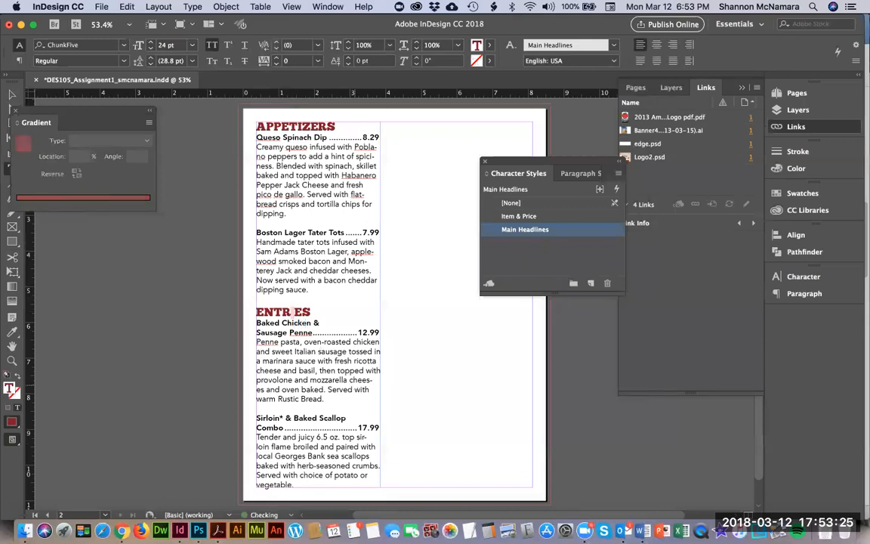
pyautogui.hotkey('shift', 'Left')
pyautogui.write('E')
pyautogui.hotkey('shift', 'Left')
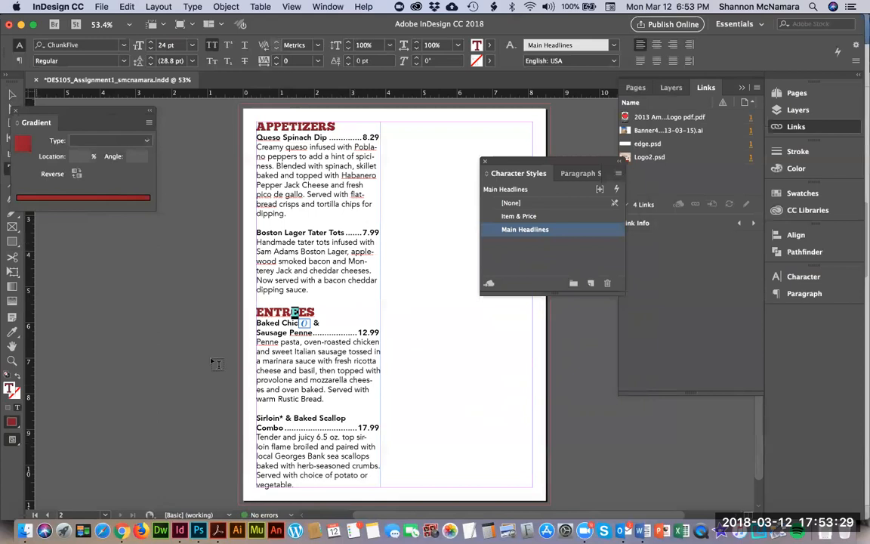
pyautogui.click(472, 370)
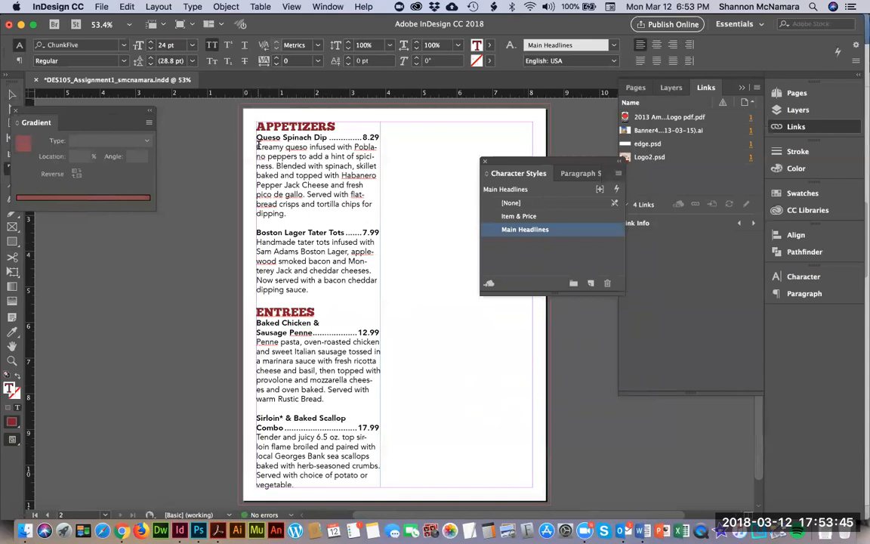
# - Create a new character style named Description for the menu items' descriptive text
pyautogui.moveTo(277, 165); pyautogui.dragTo(293, 213)
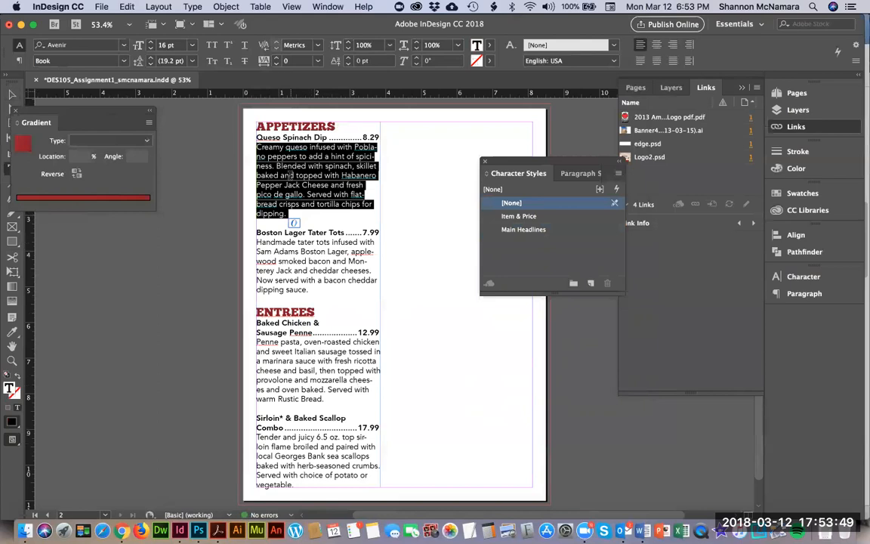
pyautogui.moveTo(256, 138); pyautogui.dragTo(280, 139)
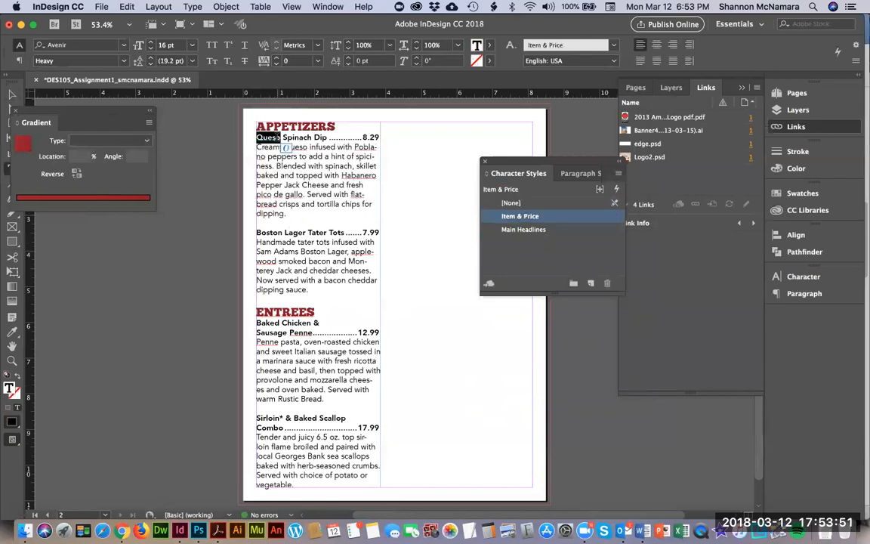
pyautogui.click(265, 146)
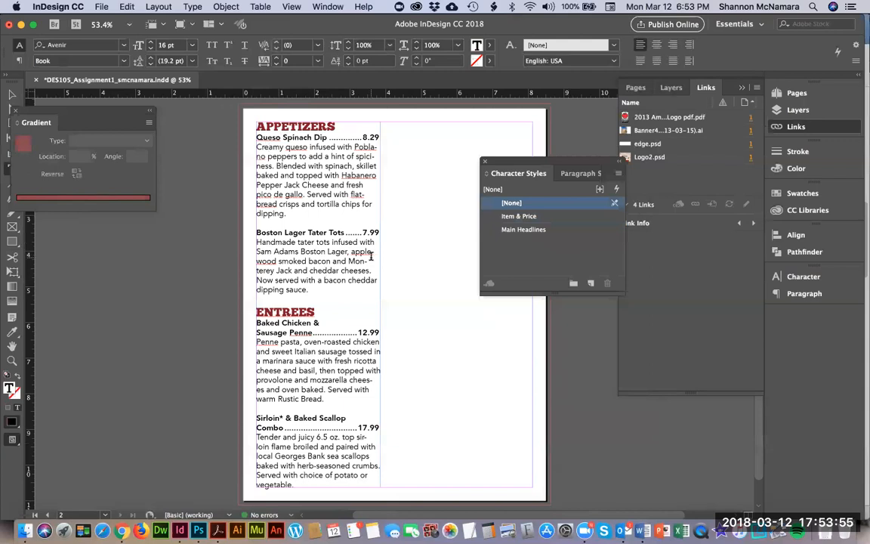
pyautogui.click(590, 283)
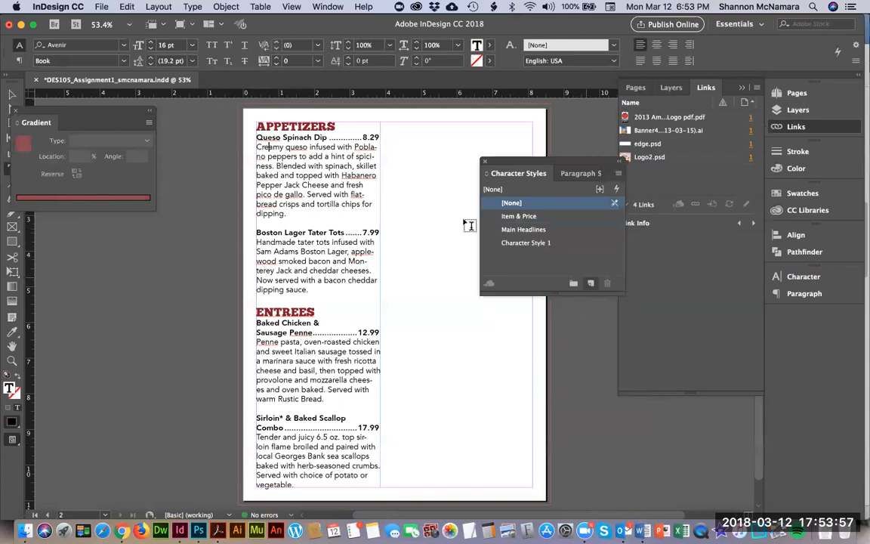
pyautogui.doubleClick(528, 243)
pyautogui.write('Description')
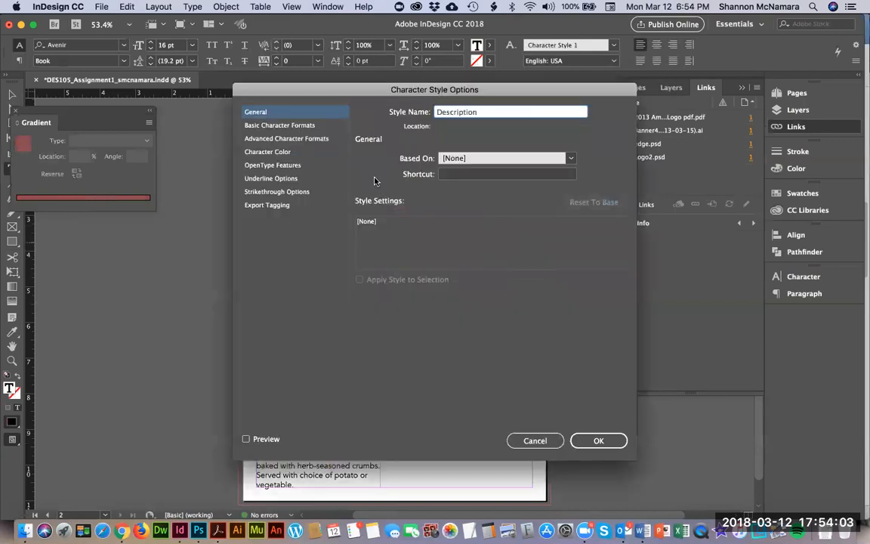
# - Set the Description style's font family to Avenir and its font style to Light Oblique
pyautogui.click(276, 125)
pyautogui.click(526, 166)
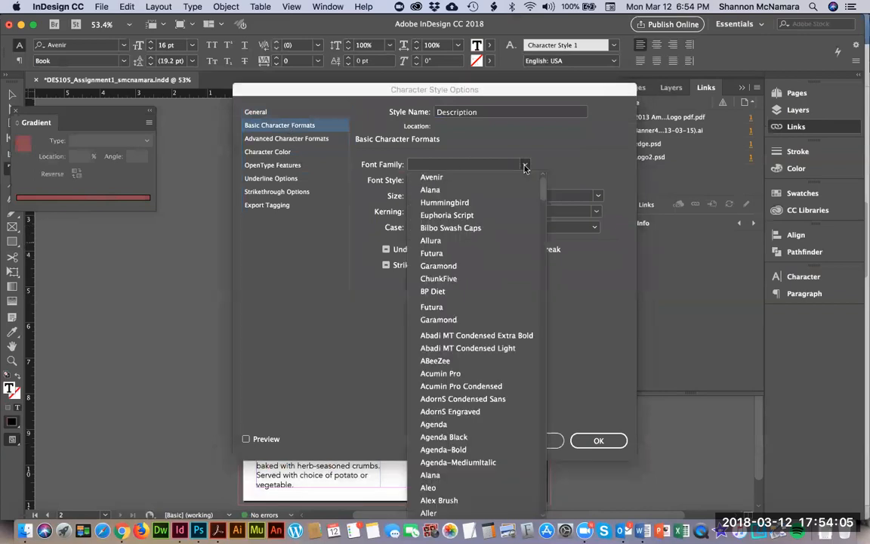
pyautogui.click(457, 179)
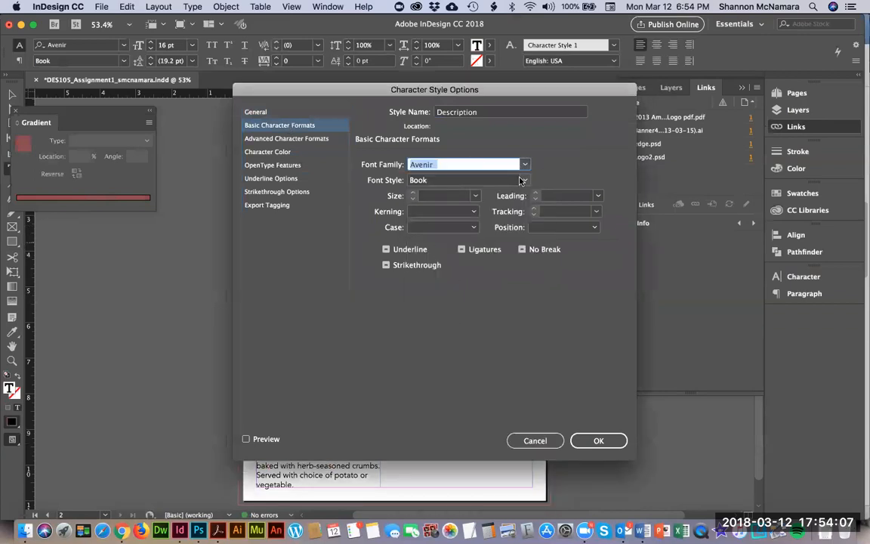
pyautogui.click(468, 179)
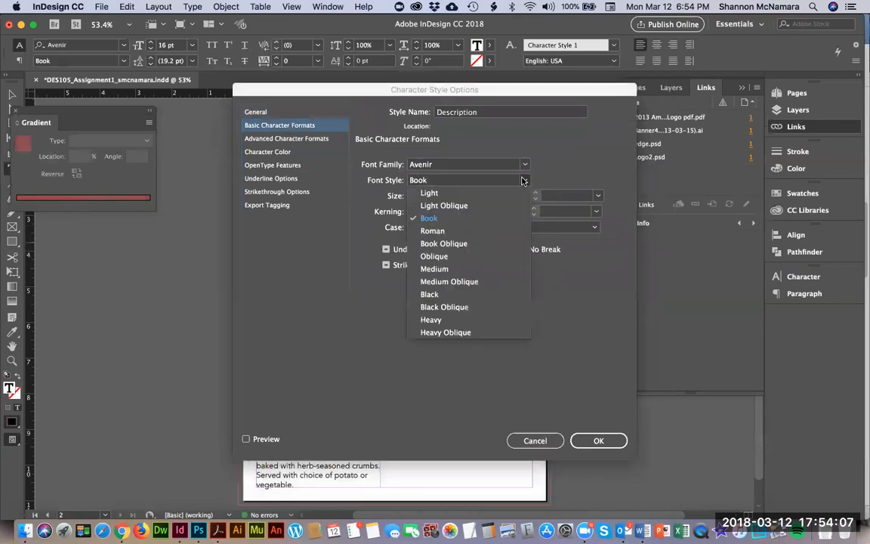
pyautogui.click(434, 206)
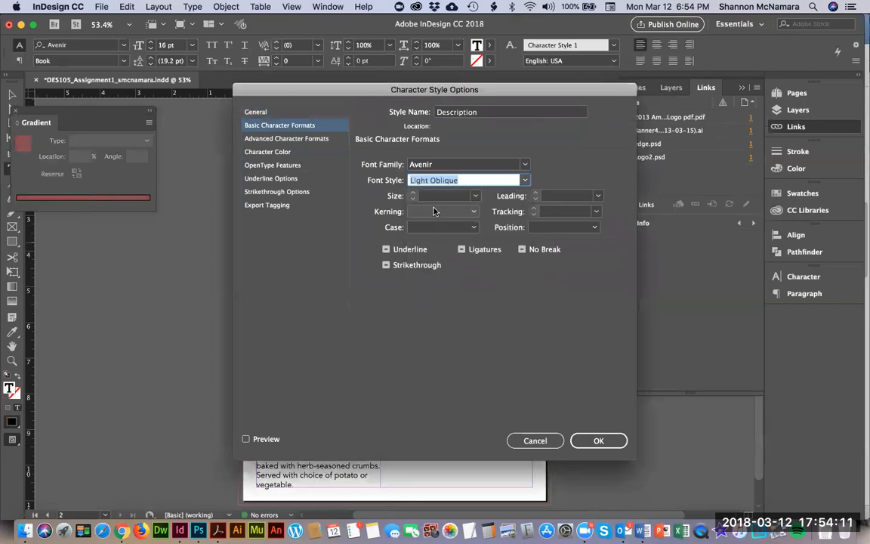
# - Set the Description style's size to 12 pt and save the character style
pyautogui.click(446, 195)
pyautogui.write('12')
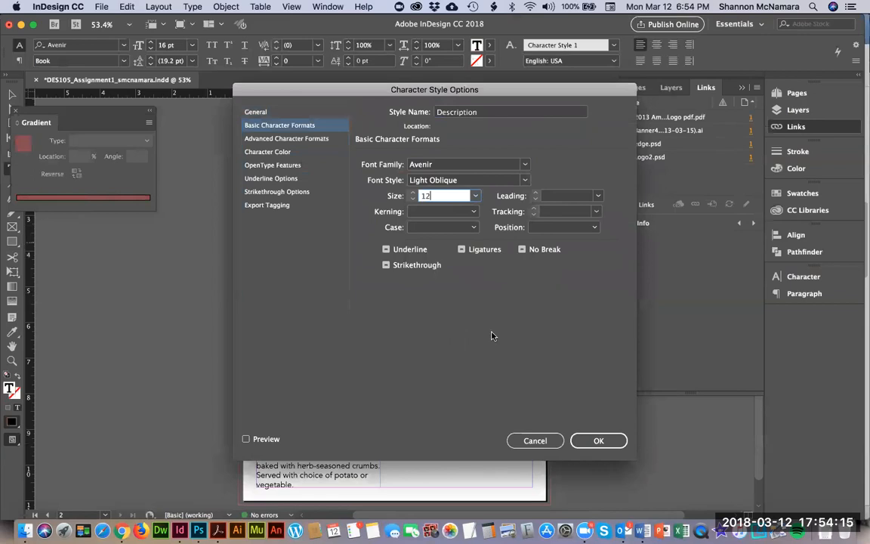
pyautogui.click(596, 440)
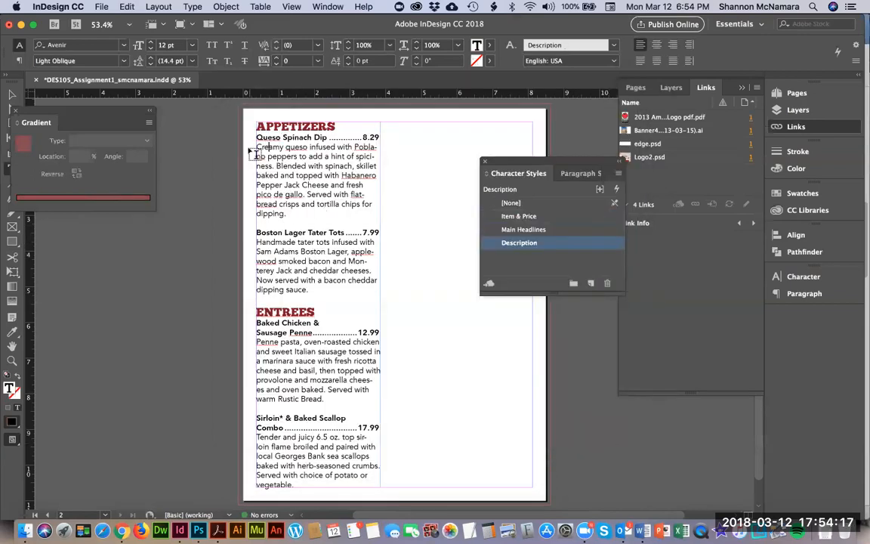
# - Apply the Description character style to the descriptive text of the two appetizers and the two entrees
pyautogui.moveTo(254, 145); pyautogui.dragTo(296, 216)
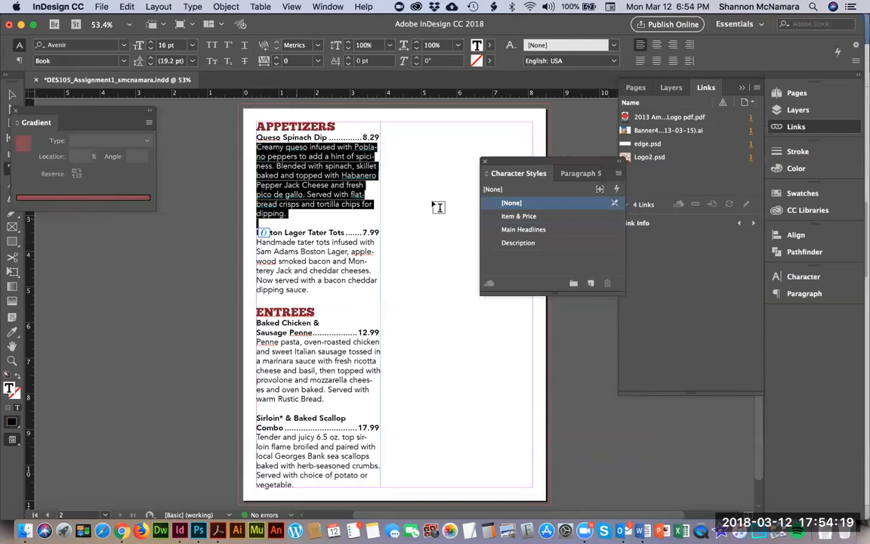
pyautogui.click(518, 243)
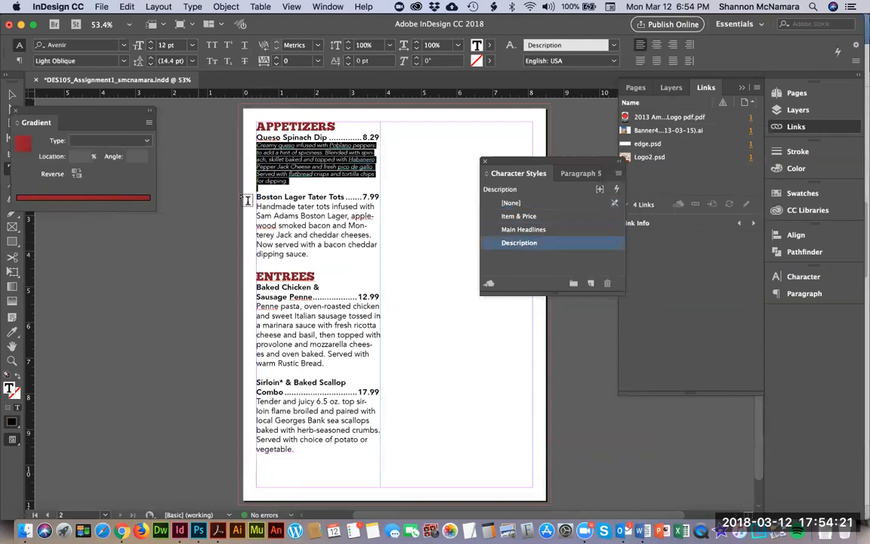
pyautogui.moveTo(256, 203); pyautogui.dragTo(311, 254)
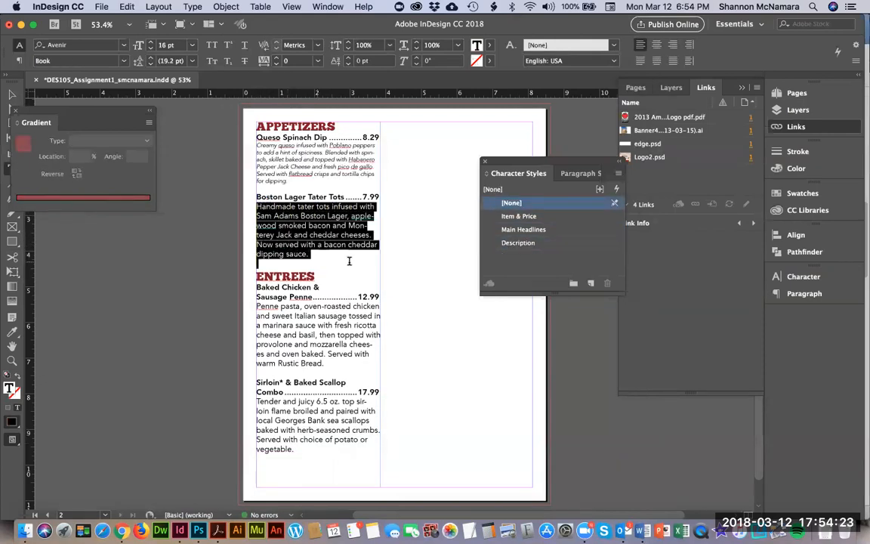
pyautogui.click(519, 243)
pyautogui.moveTo(257, 275); pyautogui.dragTo(325, 333)
pyautogui.click(530, 245)
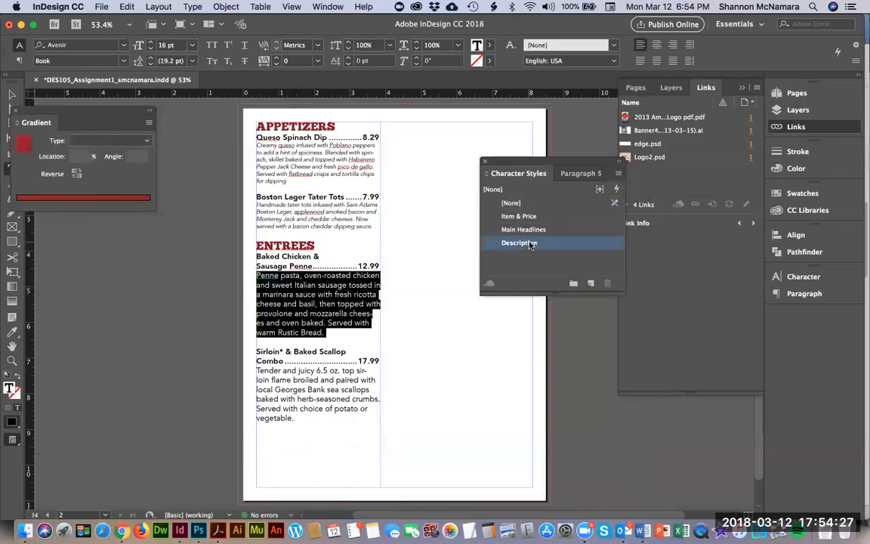
pyautogui.moveTo(257, 340); pyautogui.dragTo(294, 387)
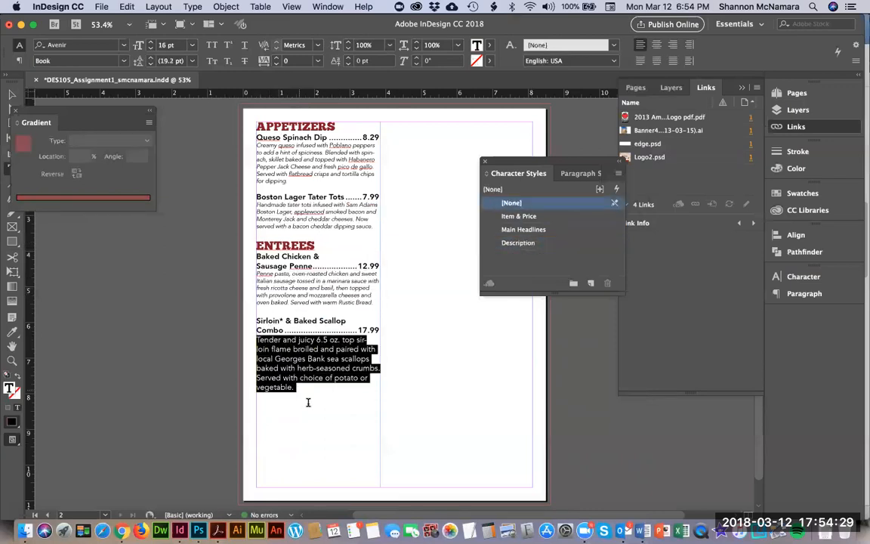
pyautogui.click(520, 242)
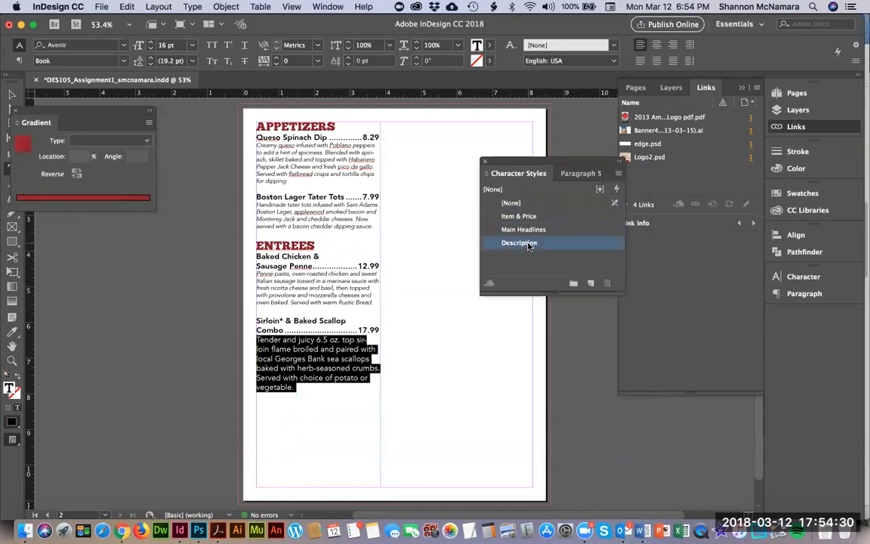
# - Apply the Description character style to the blank lines between the menu items and deselect the text
pyautogui.click(272, 308)
pyautogui.click(519, 242)
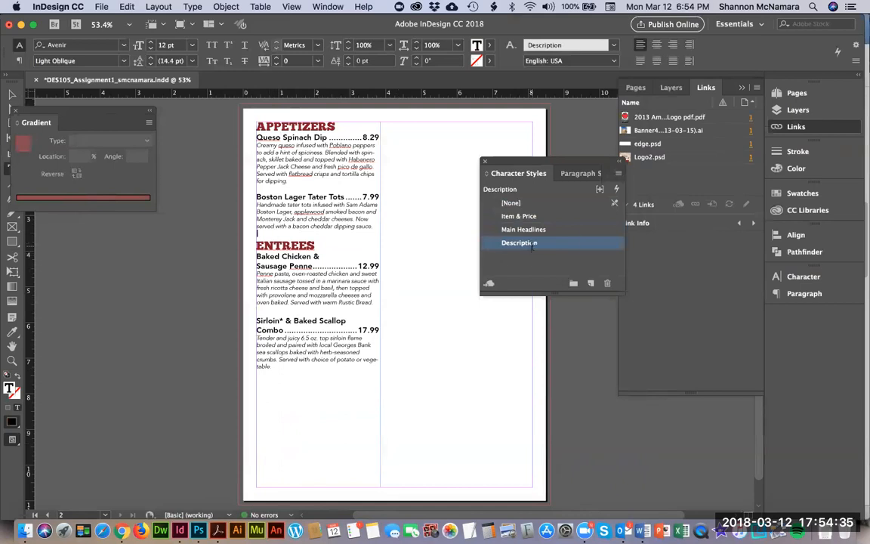
pyautogui.click(531, 242)
pyautogui.click(295, 160)
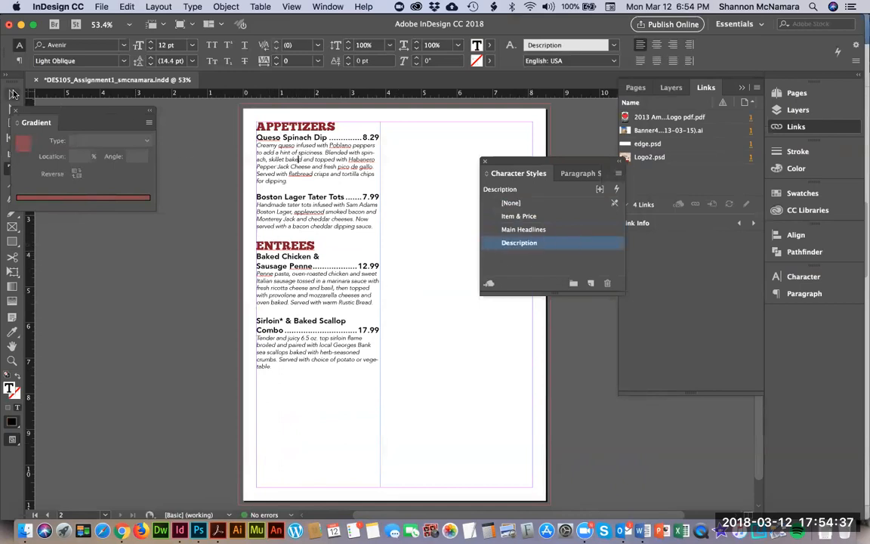
pyautogui.click(11, 94)
pyautogui.click(435, 158)
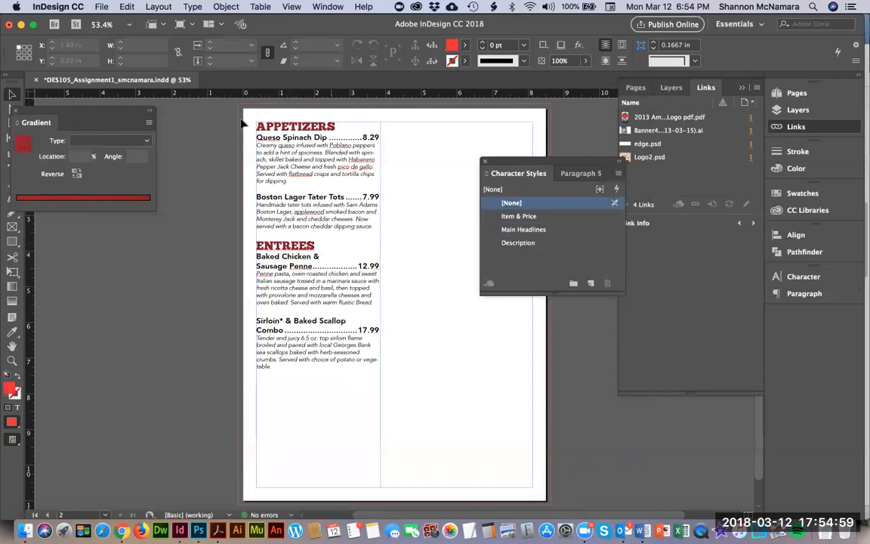
# - Set the space after the APPETIZERS heading to 0.125 in
pyautogui.click(293, 126)
pyautogui.tripleClick(293, 126)
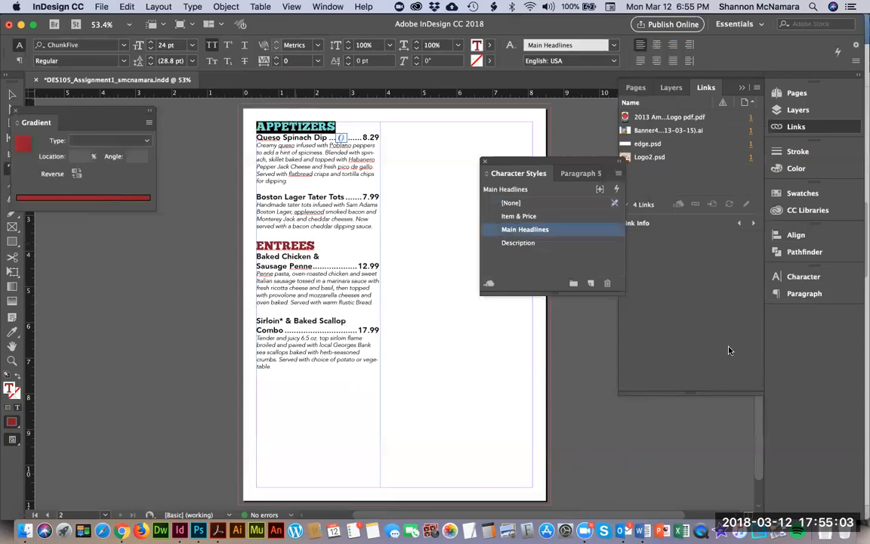
pyautogui.click(803, 294)
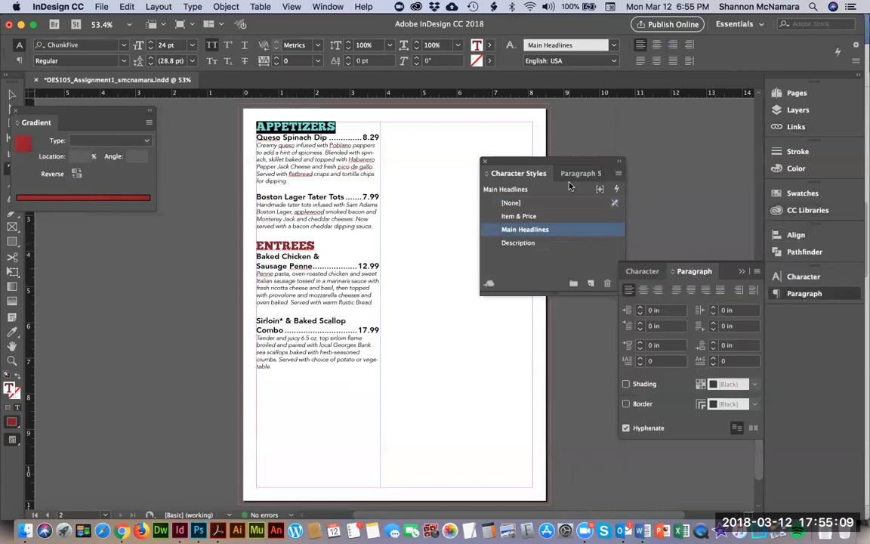
pyautogui.click(711, 344)
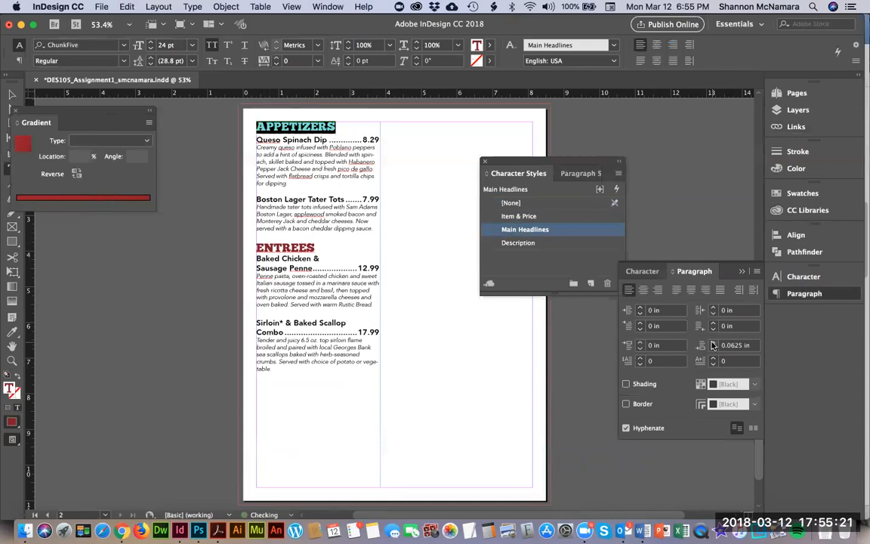
pyautogui.click(712, 344)
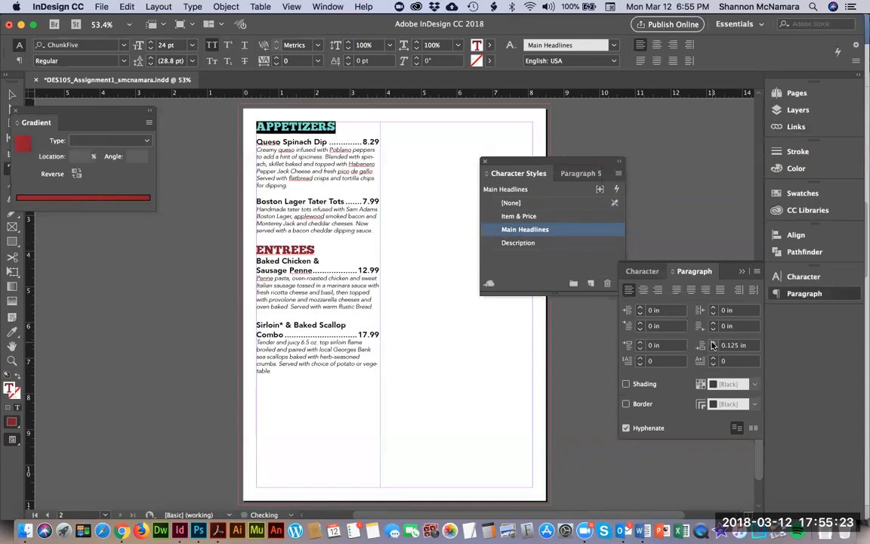
# - Check the paragraph styles and the Main Headlines character style options for a paragraph spacing setting, leaving the style as it is
pyautogui.click(574, 174)
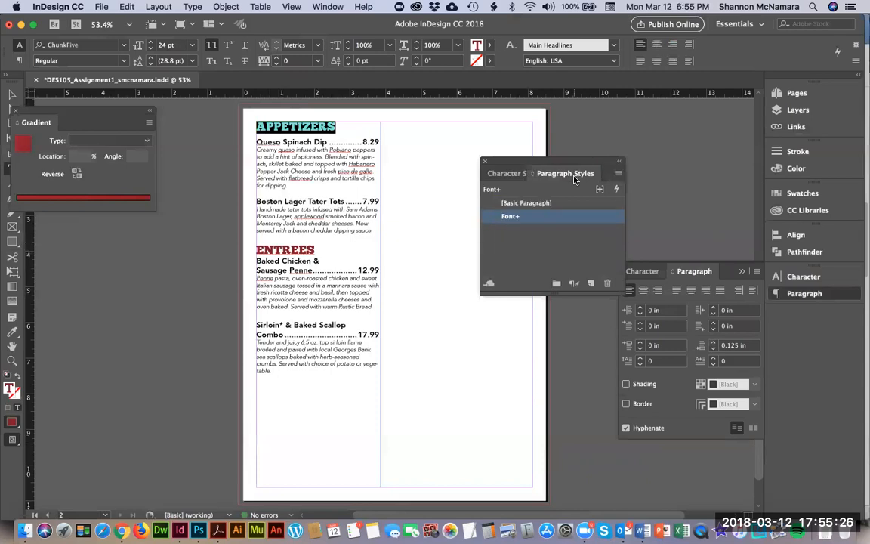
pyautogui.click(512, 175)
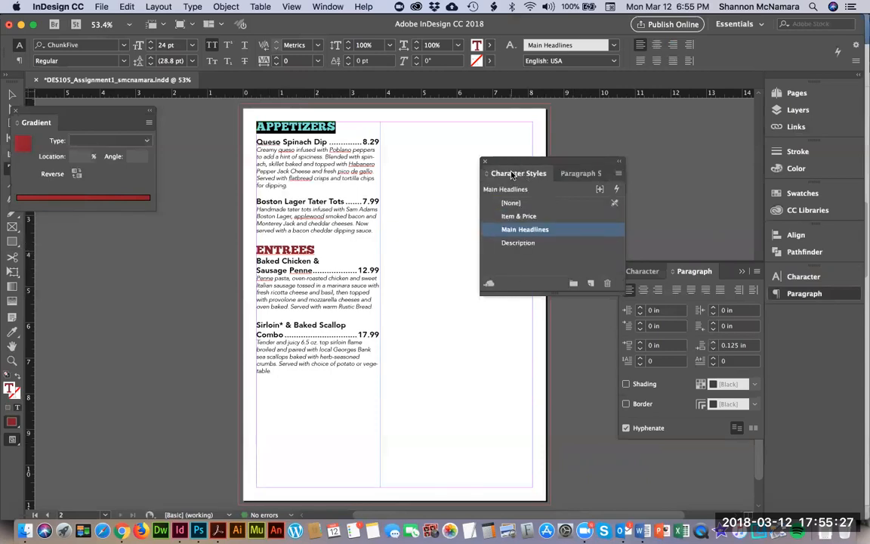
pyautogui.doubleClick(511, 230)
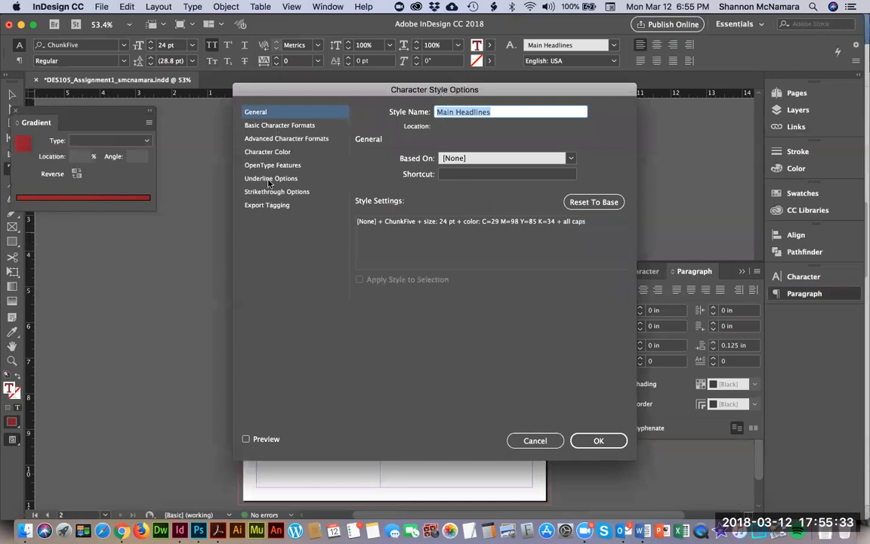
pyautogui.click(542, 440)
pyautogui.click(567, 175)
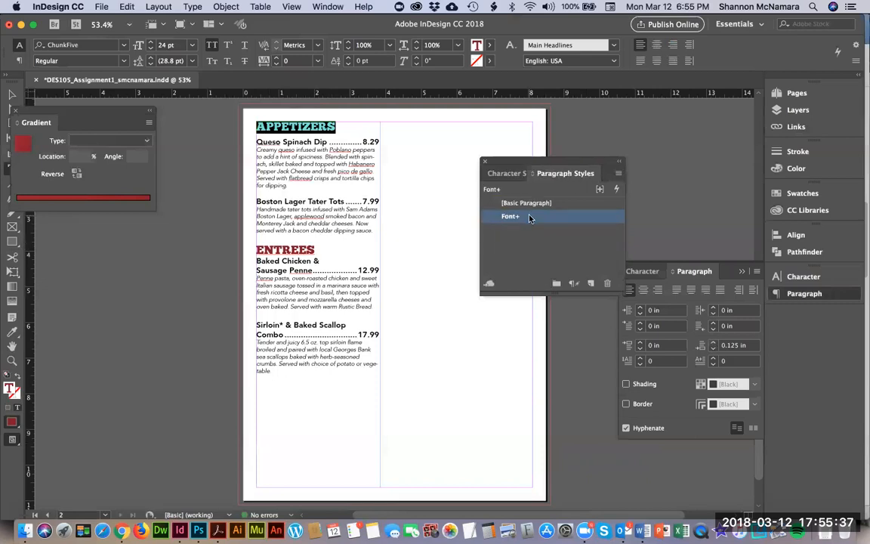
# - Set the space after the ENTREES heading to 0.125 in
pyautogui.tripleClick(283, 251)
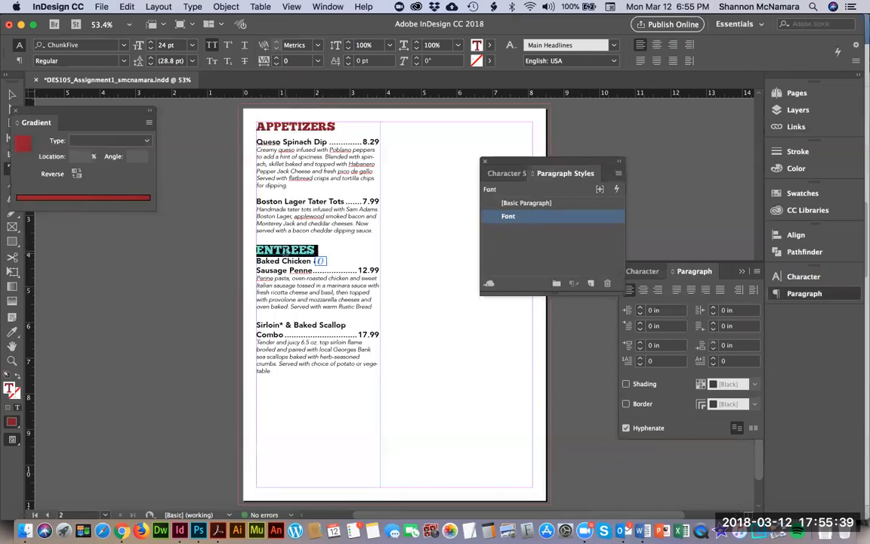
pyautogui.click(713, 342)
pyautogui.click(713, 342)
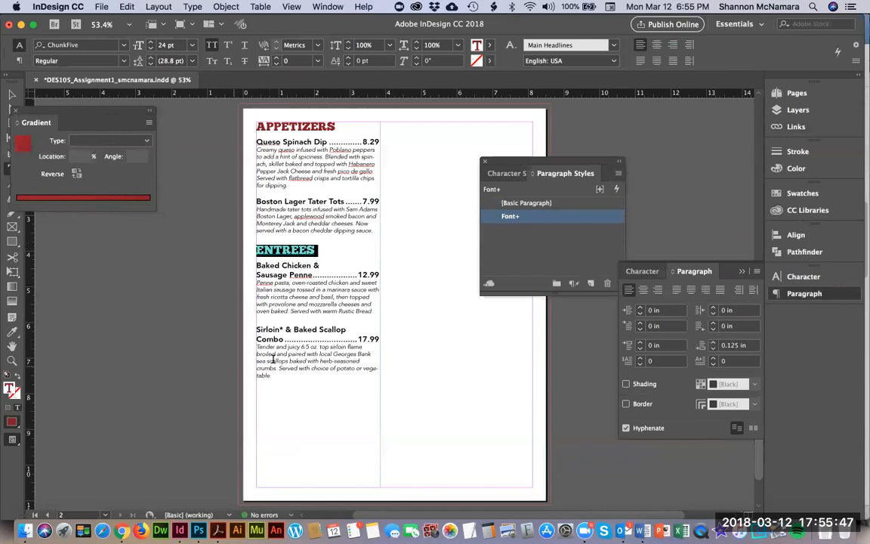
# - Set the space after the menu items and descriptions under both headings to 0.0625 in
pyautogui.moveTo(258, 141); pyautogui.dragTo(380, 232)
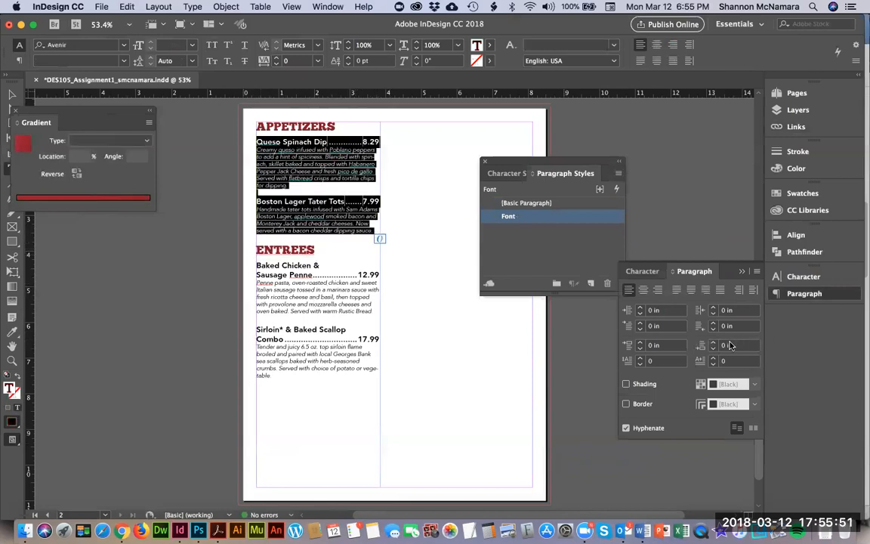
pyautogui.click(714, 343)
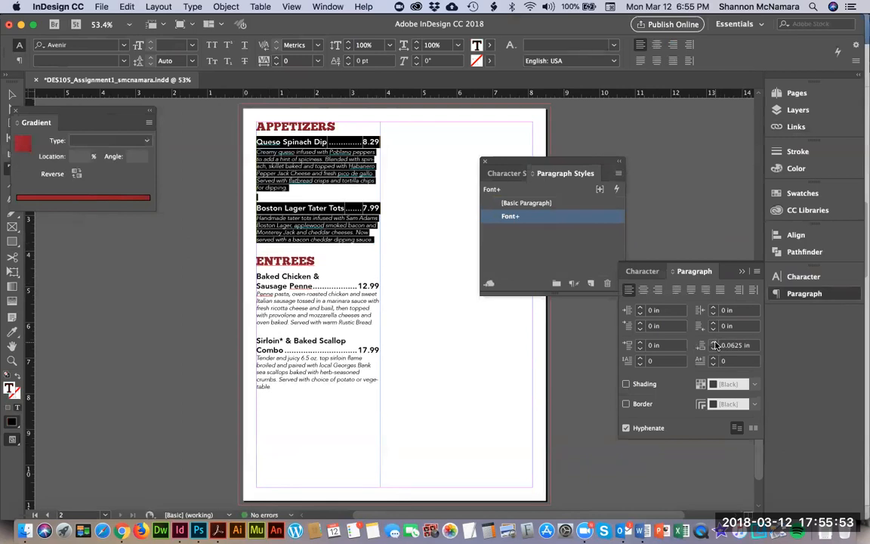
pyautogui.moveTo(254, 276); pyautogui.dragTo(388, 395)
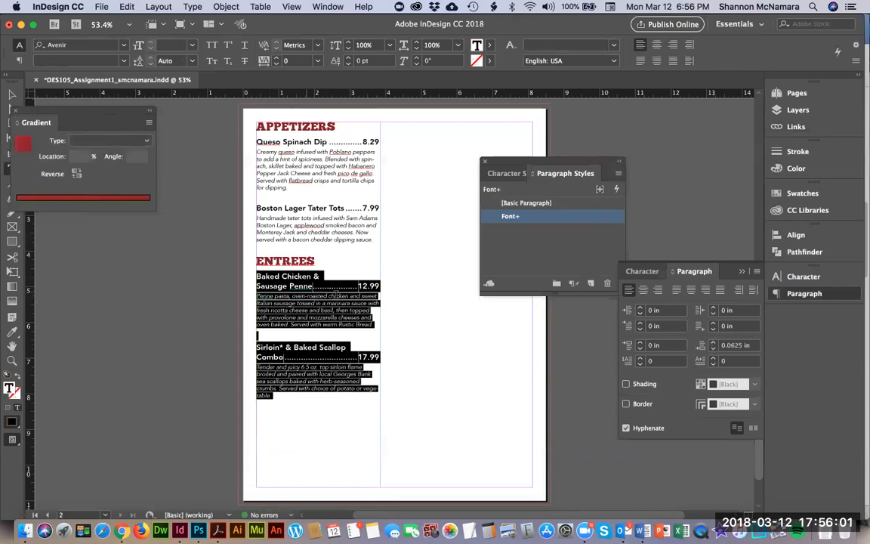
# - Remove the line break after "Baked Chicken &" and put it back as a soft line break
pyautogui.click(321, 277)
pyautogui.press('Up')
pyautogui.press('Right')
pyautogui.press('Right')
pyautogui.press('Right')
pyautogui.press('BackSpace')
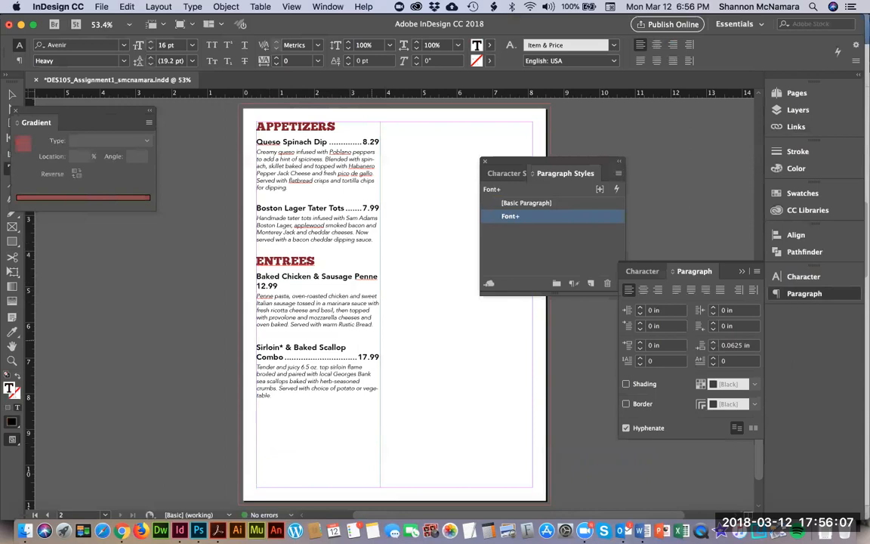
pyautogui.hotkey('shift', 'Return')
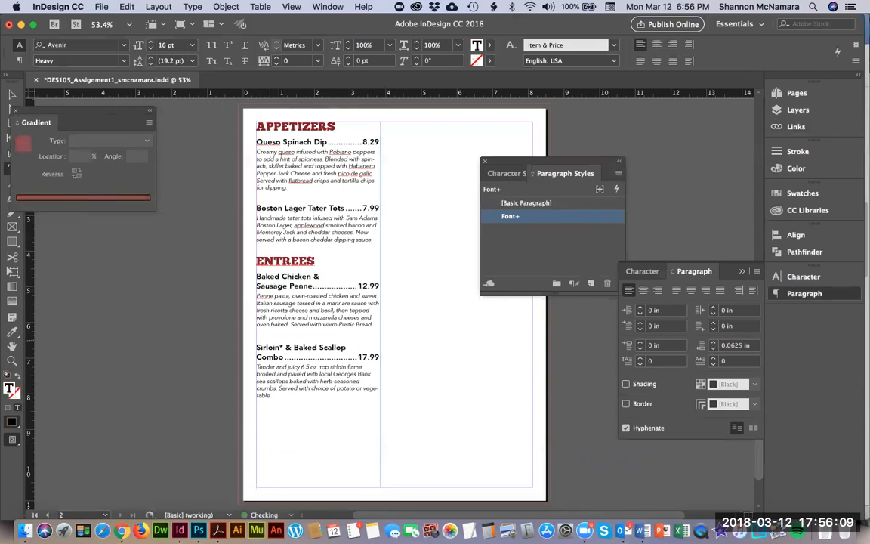
# - Try a full paragraph break after "Baked Chicken &" and replace it with a soft line break
pyautogui.press('BackSpace')
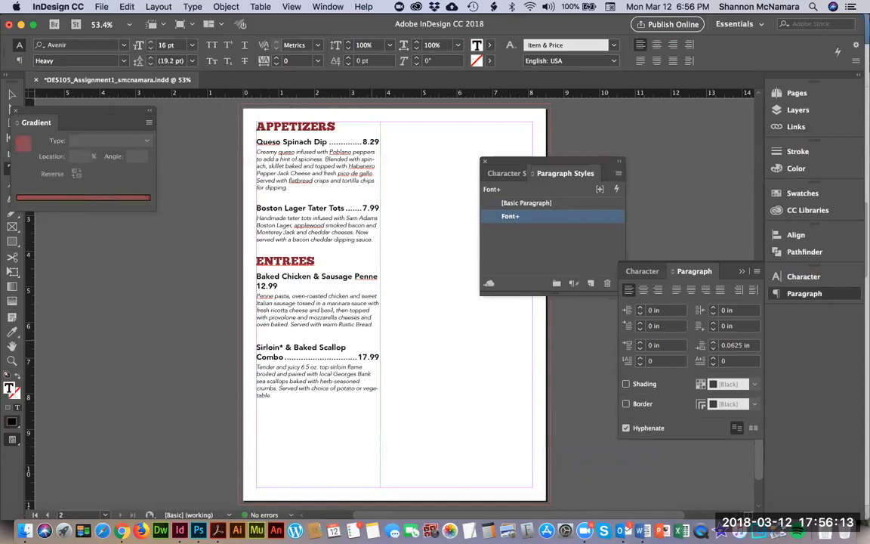
pyautogui.hotkey('shift', 'Return')
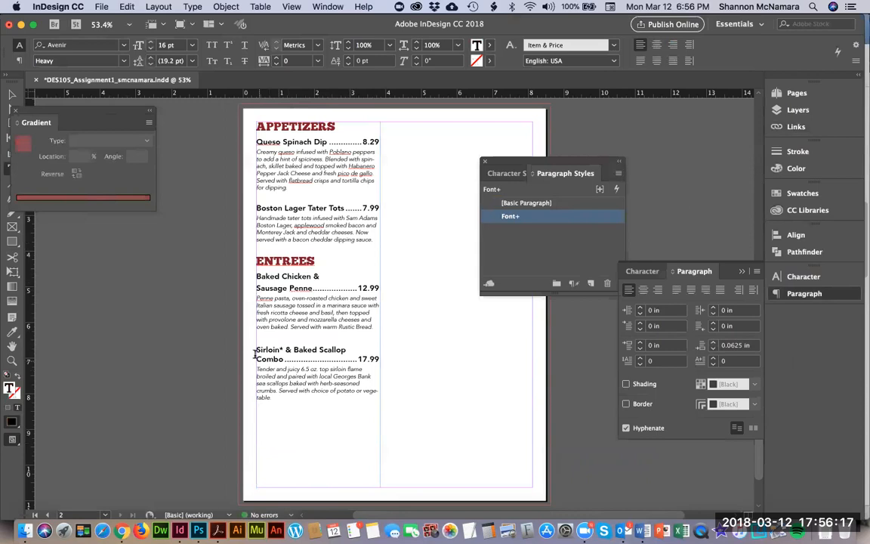
pyautogui.press('BackSpace')
pyautogui.hotkey('shift', 'Return')
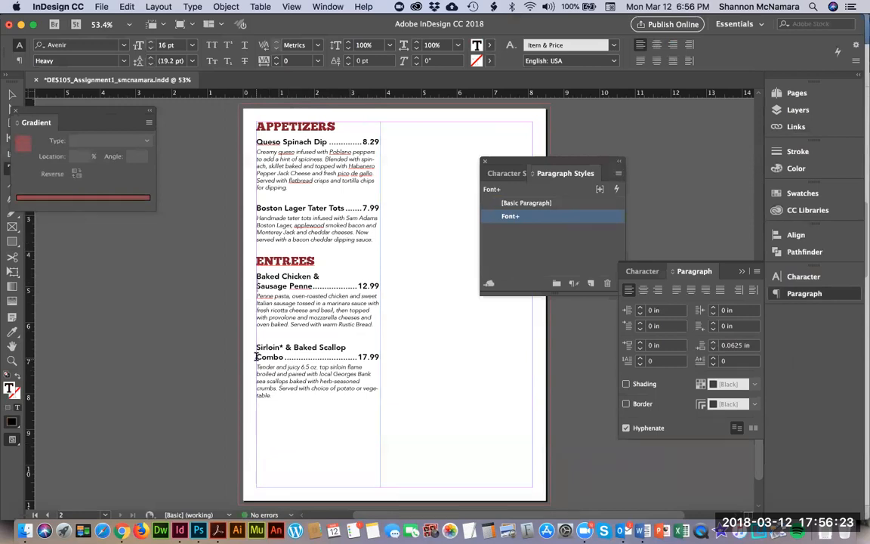
# - Insert a soft line break before "vegetable" in the Sirloin & Baked Scallop Combo description and move the Paragraph Styles window off the page
pyautogui.click(363, 387)
pyautogui.hotkey('shift', 'Return')
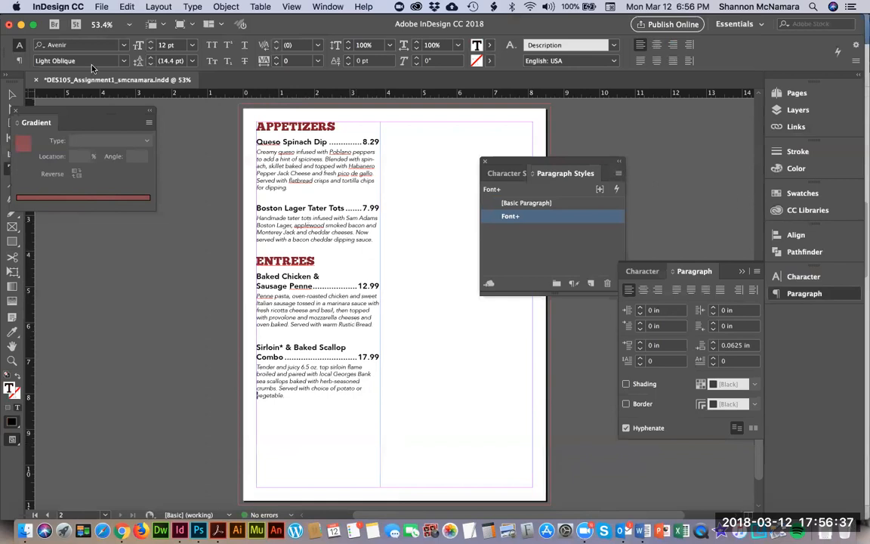
pyautogui.click(13, 95)
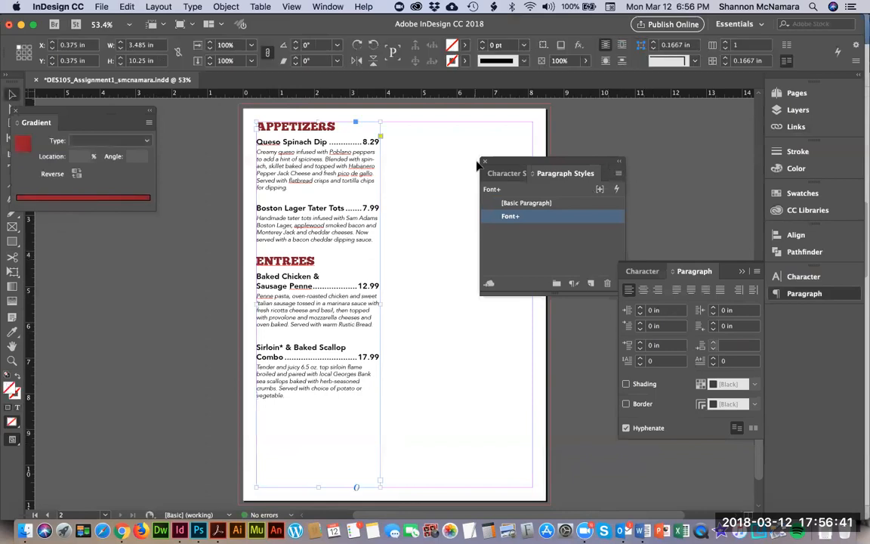
pyautogui.moveTo(507, 178); pyautogui.dragTo(635, 136)
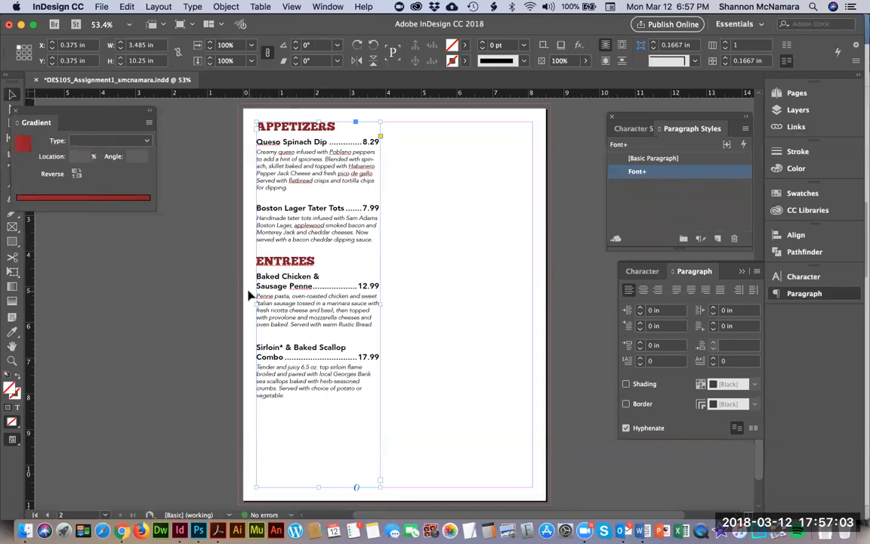
# - Switch to Word, close MaxwellsMenuText without saving its changes, and clear the text selection in the CasualDining document
pyautogui.press('super+Tab')
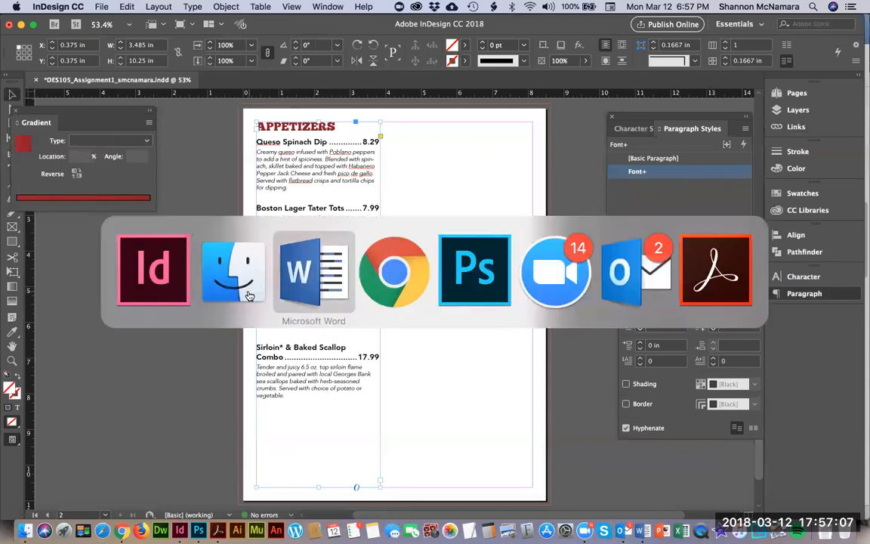
pyautogui.click(310, 272)
pyautogui.scroll(10, 340, 292)
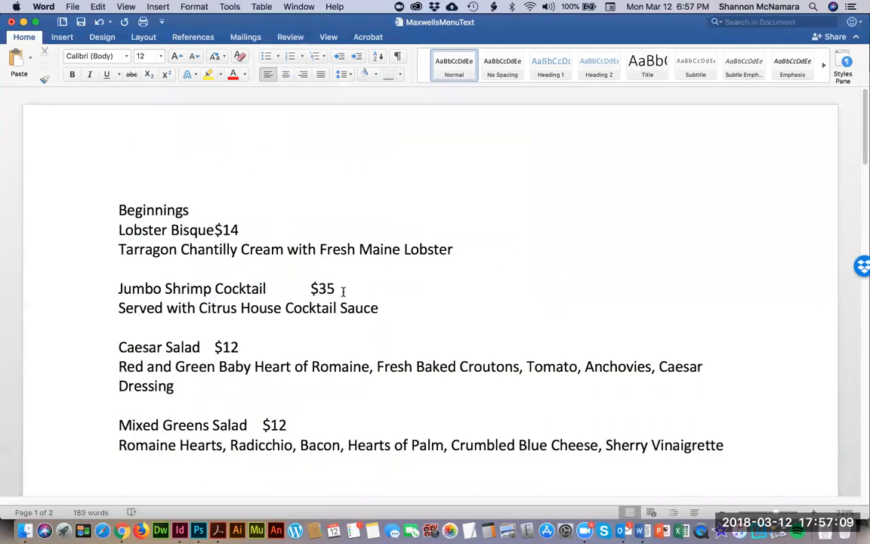
pyautogui.press('super+w')
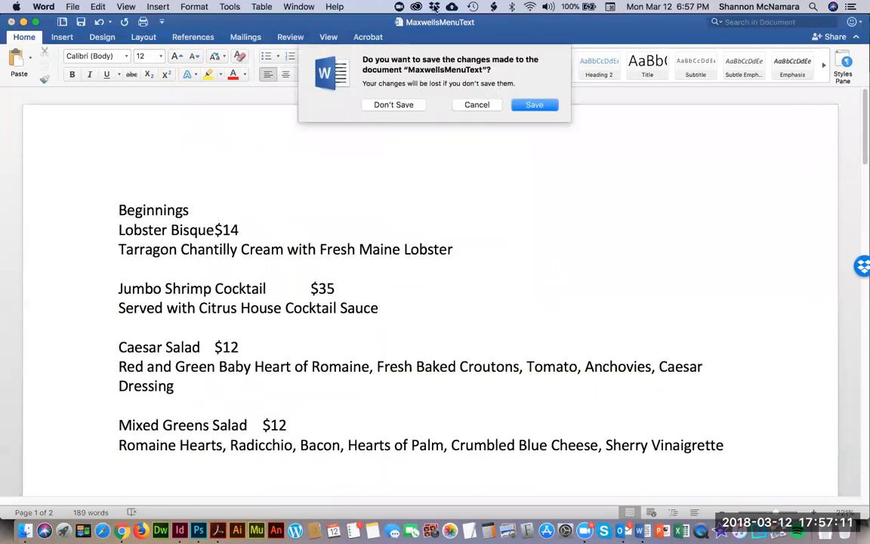
pyautogui.click(398, 105)
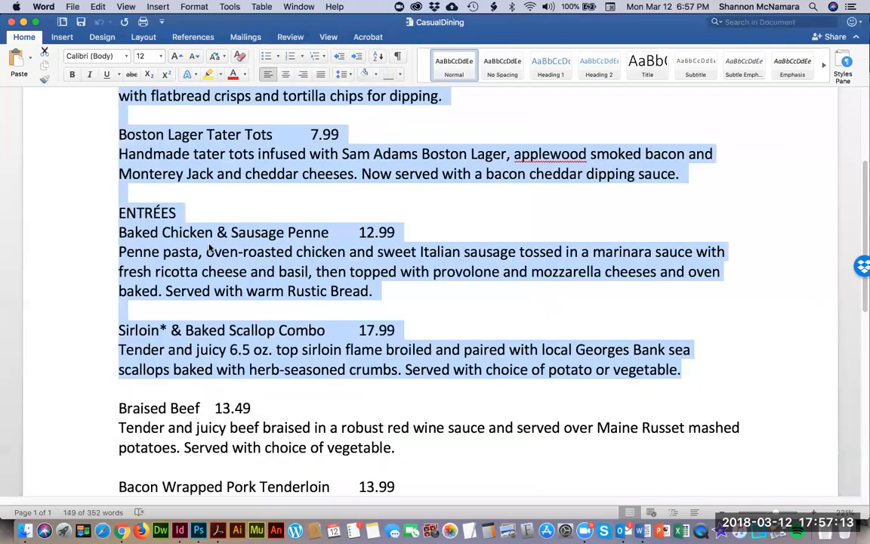
pyautogui.click(240, 215)
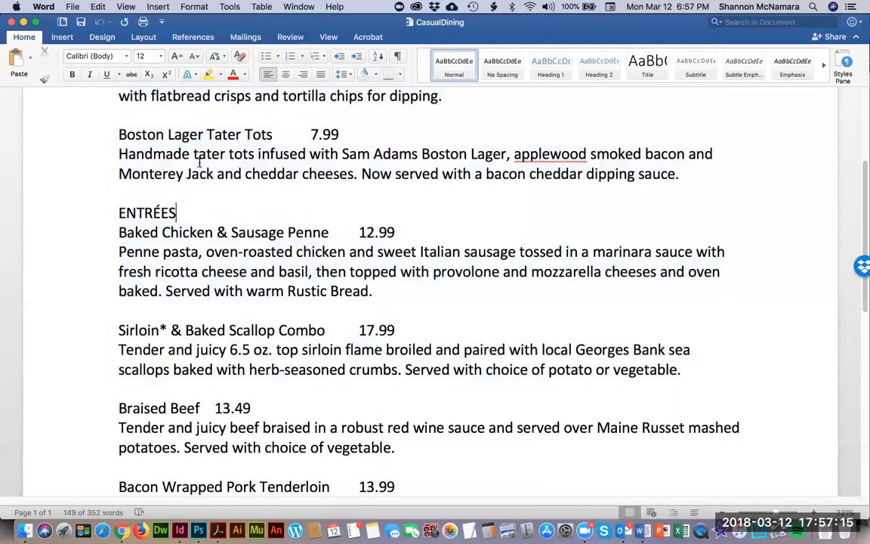
# - Select and copy all the text in the CasualDining document and switch to InDesign
pyautogui.press('super+a')
pyautogui.scroll(-10, 210, 279)
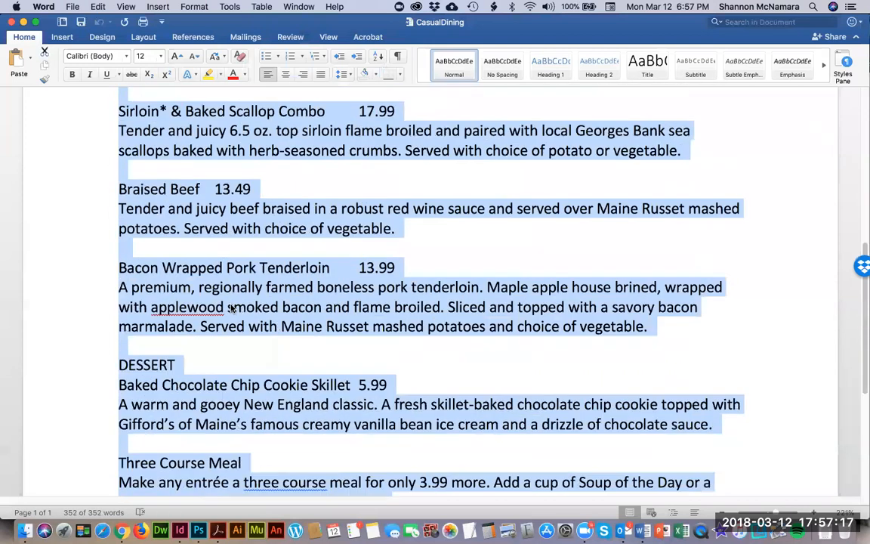
pyautogui.press('super+Tab')
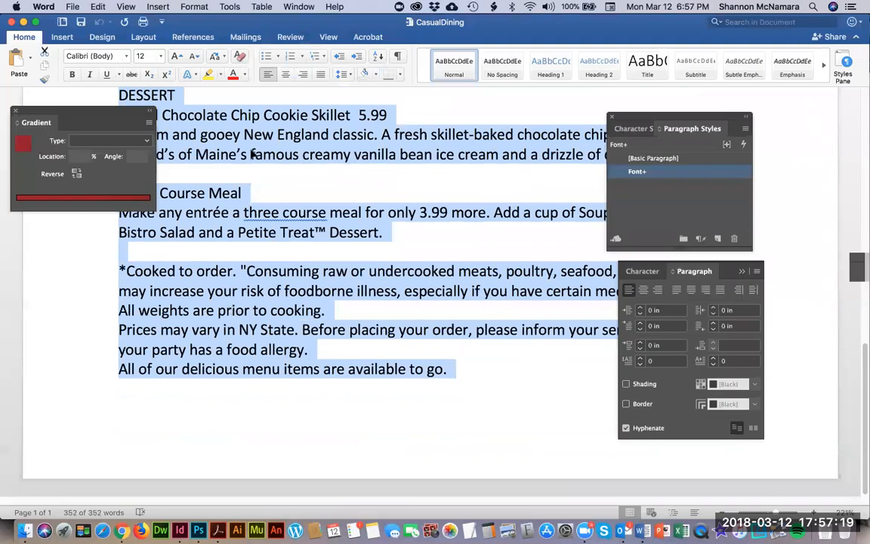
# - Move the formatted menu text frame off the page onto the pasteboard and deselect it
pyautogui.moveTo(282, 181); pyautogui.dragTo(382, 185)
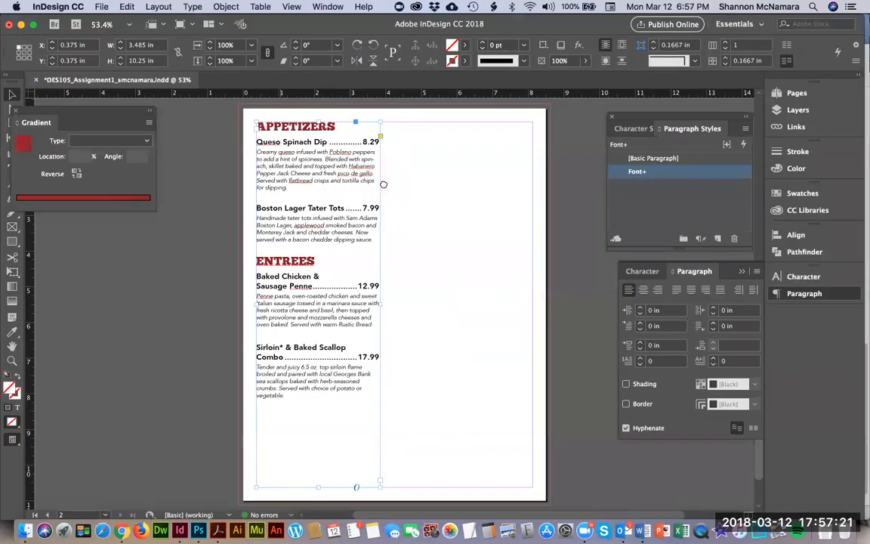
pyautogui.moveTo(432, 167); pyautogui.dragTo(281, 185)
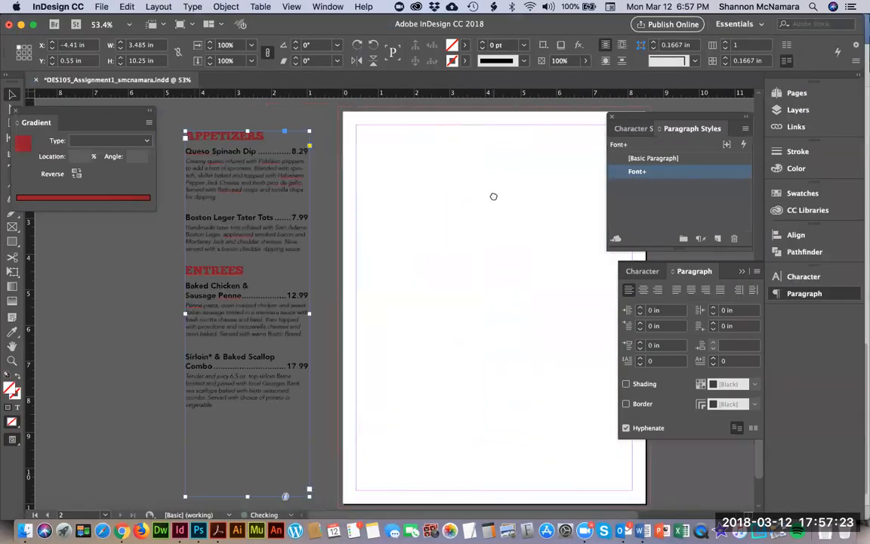
pyautogui.moveTo(493, 196); pyautogui.dragTo(398, 200)
pyautogui.click(388, 213)
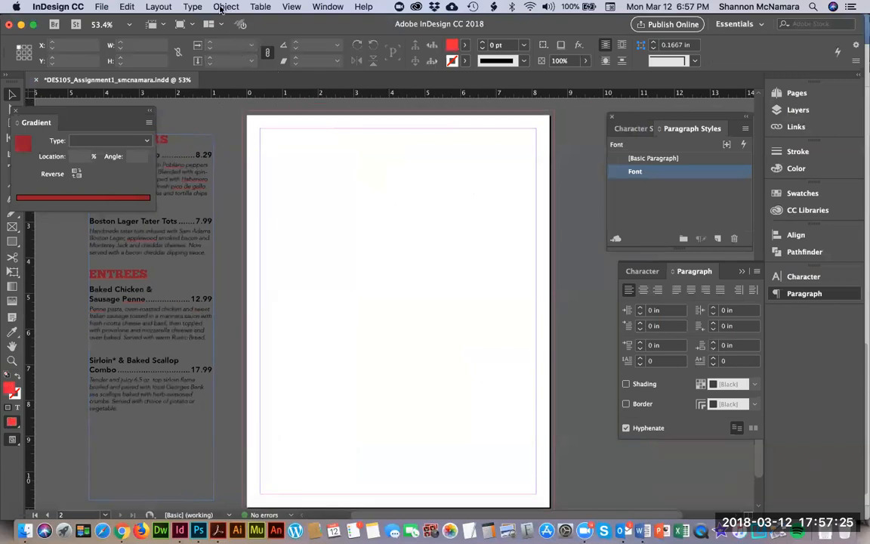
# - Divide the page into 3 columns with a 0.375 in gutter
pyautogui.click(151, 6)
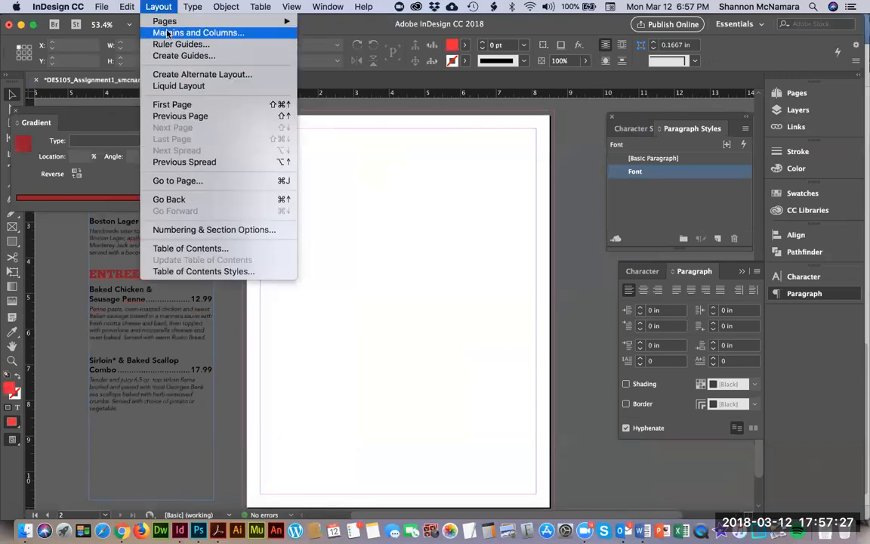
pyautogui.click(171, 34)
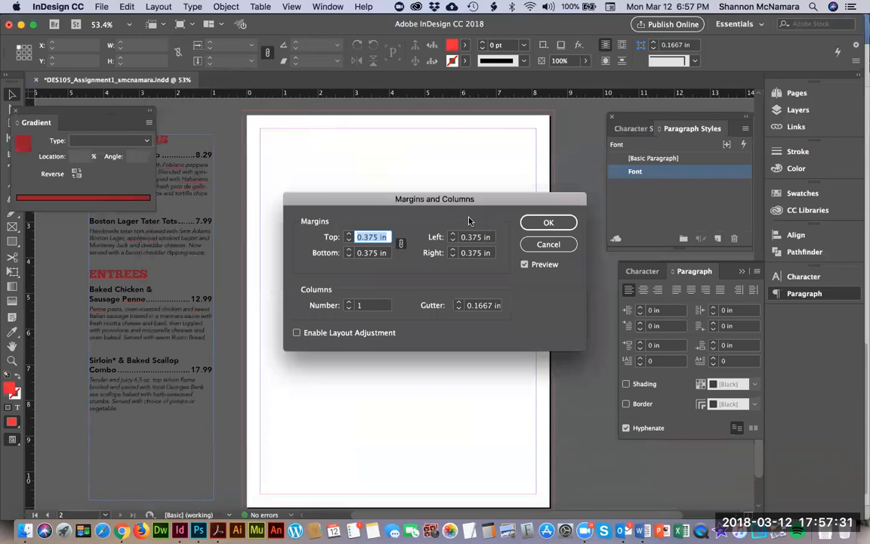
pyautogui.click(349, 301)
pyautogui.click(348, 301)
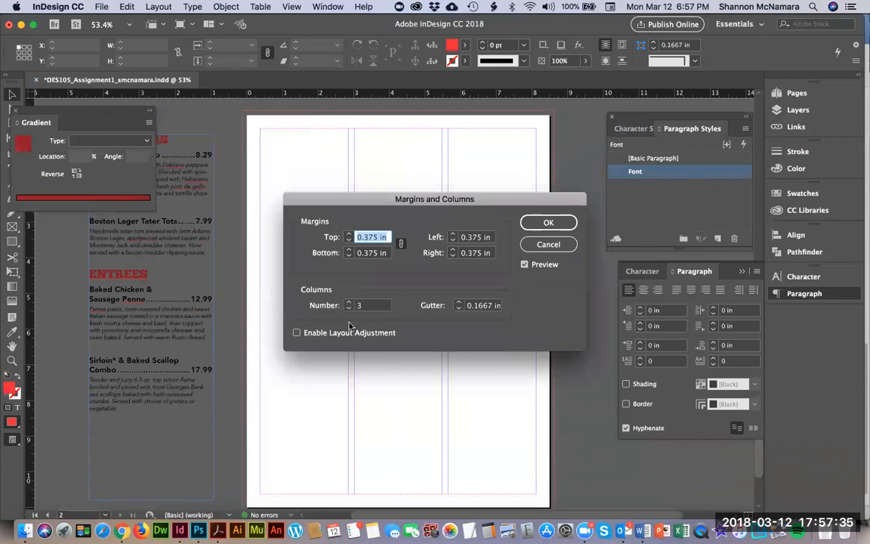
pyautogui.click(458, 303)
pyautogui.click(458, 303)
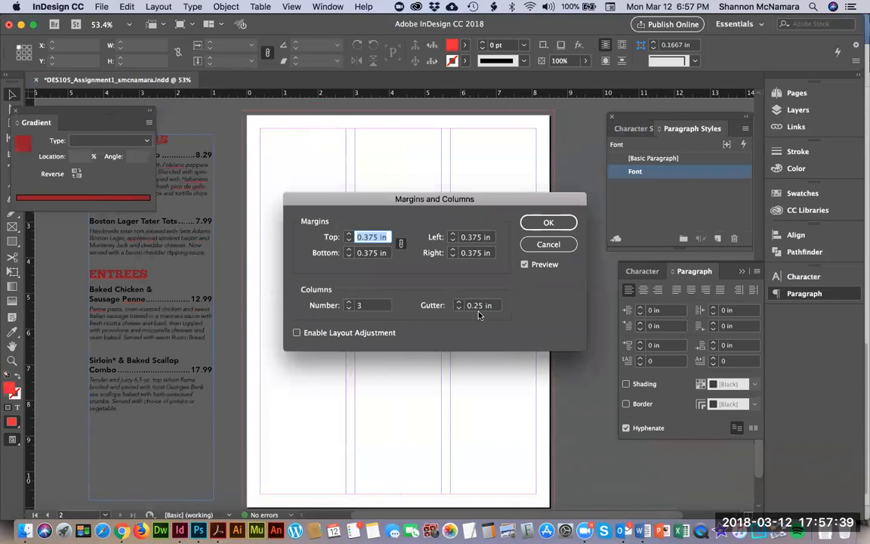
pyautogui.doubleClick(485, 306)
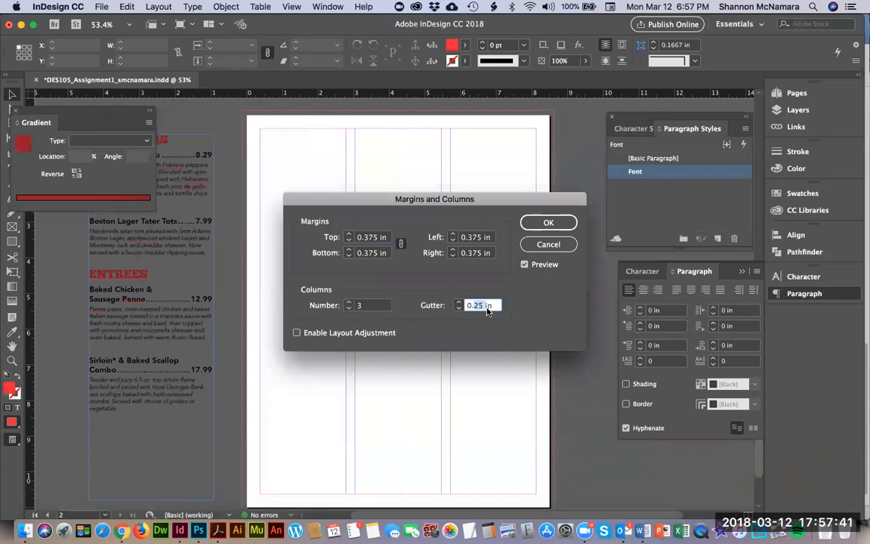
pyautogui.write('0.37')
pyautogui.press('Return')
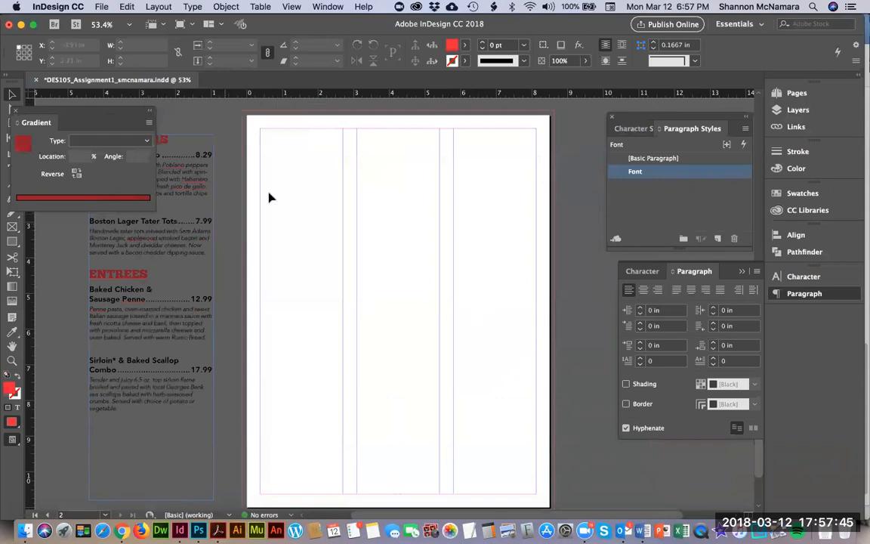
# - Move the menu text frame back to the page's upper-left margin corner and narrow it to the first column, 2.3333 in wide
pyautogui.moveTo(164, 132); pyautogui.dragTo(353, 147)
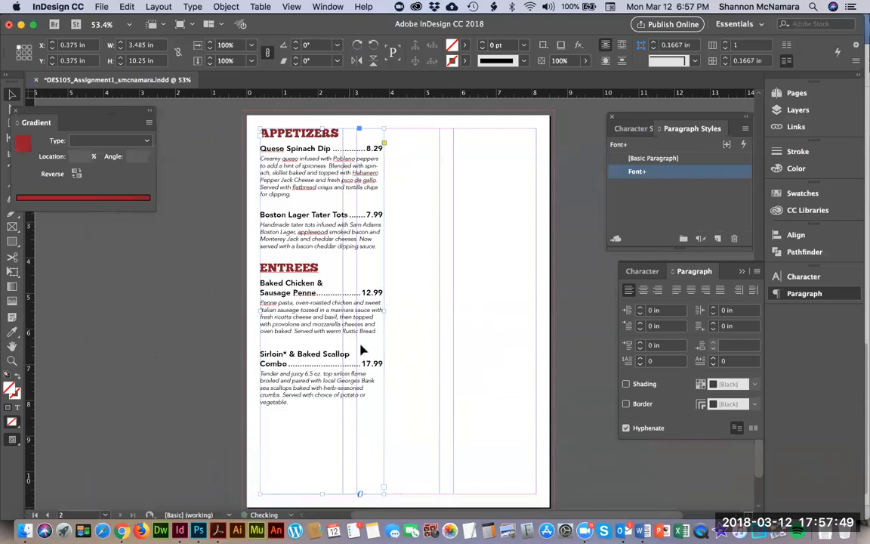
pyautogui.moveTo(383, 310); pyautogui.dragTo(342, 313)
# - Select all the menu text and move the right-aligned tab stop in the Font paragraph style to about 2.2639 in
pyautogui.doubleClick(309, 192)
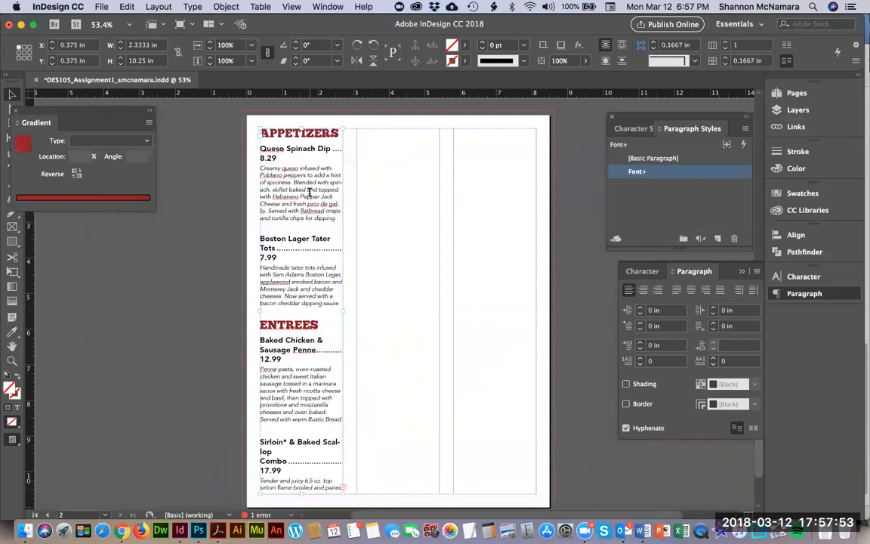
pyautogui.press('super+a')
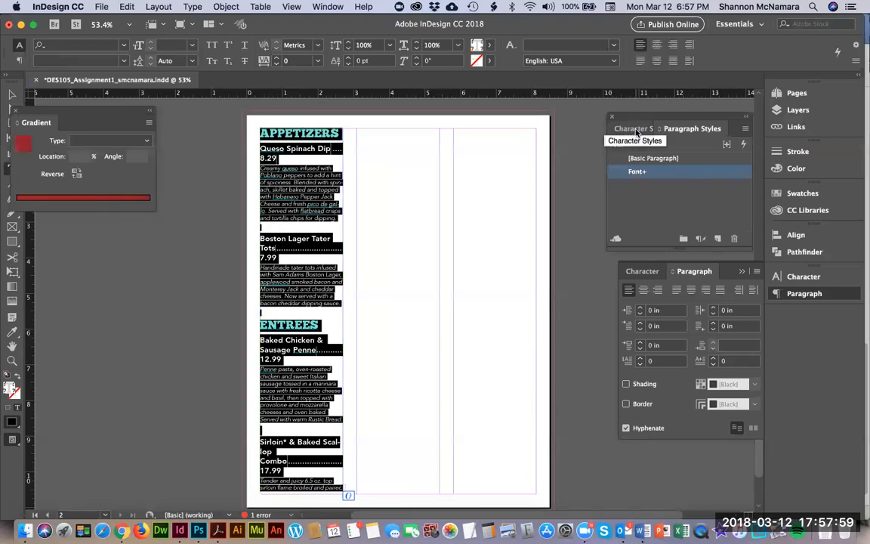
pyautogui.doubleClick(635, 172)
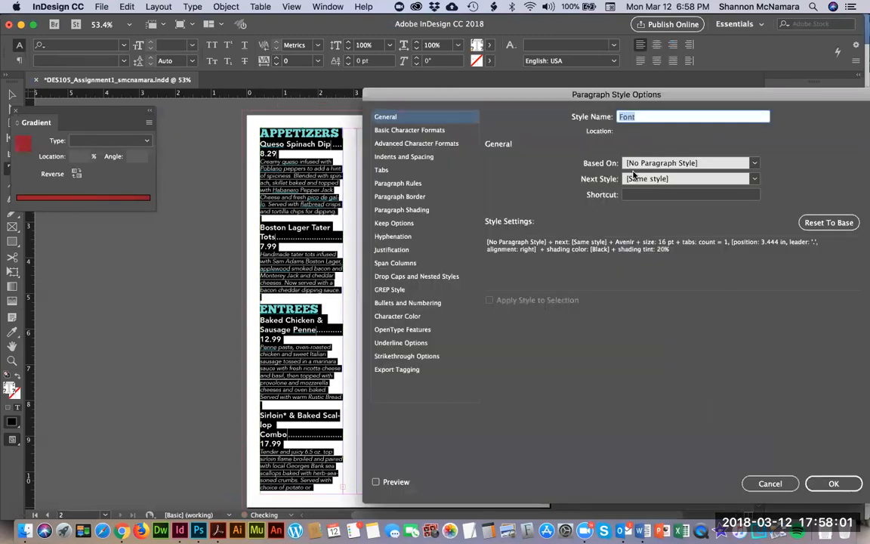
pyautogui.click(383, 170)
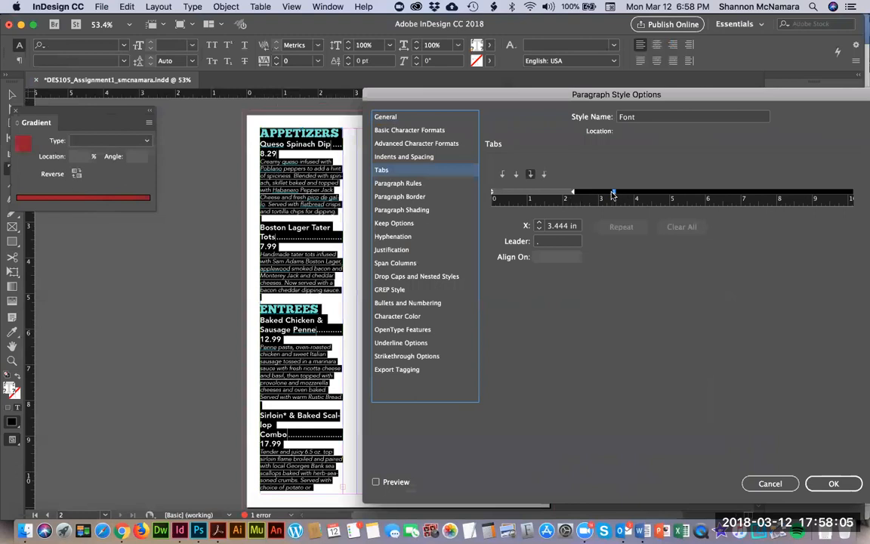
pyautogui.moveTo(616, 197); pyautogui.dragTo(572, 195)
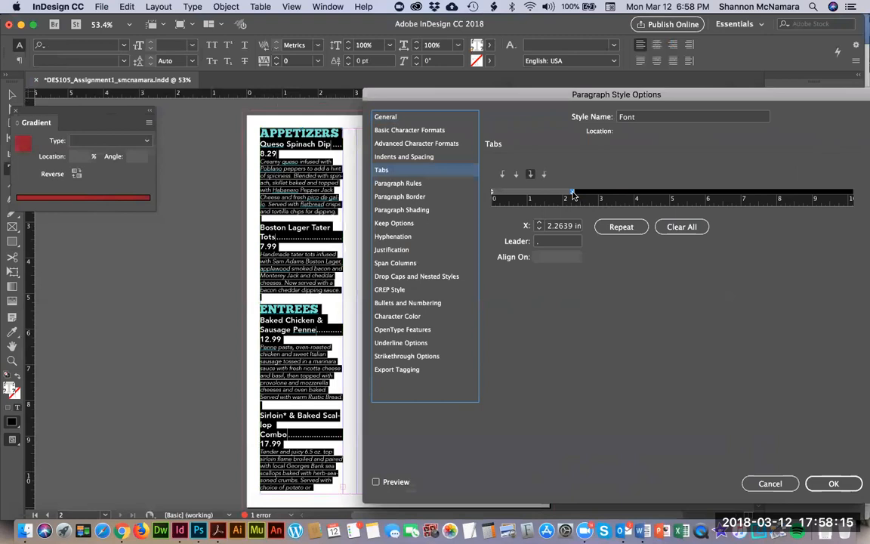
pyautogui.click(833, 483)
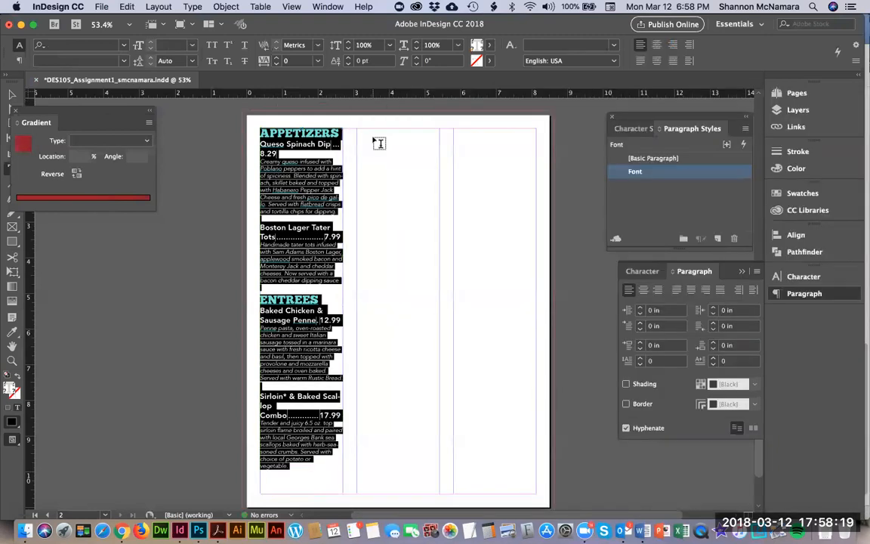
# - Replace the selected text in the first-column frame with the full menu text copied from Word
pyautogui.press('super+Tab')
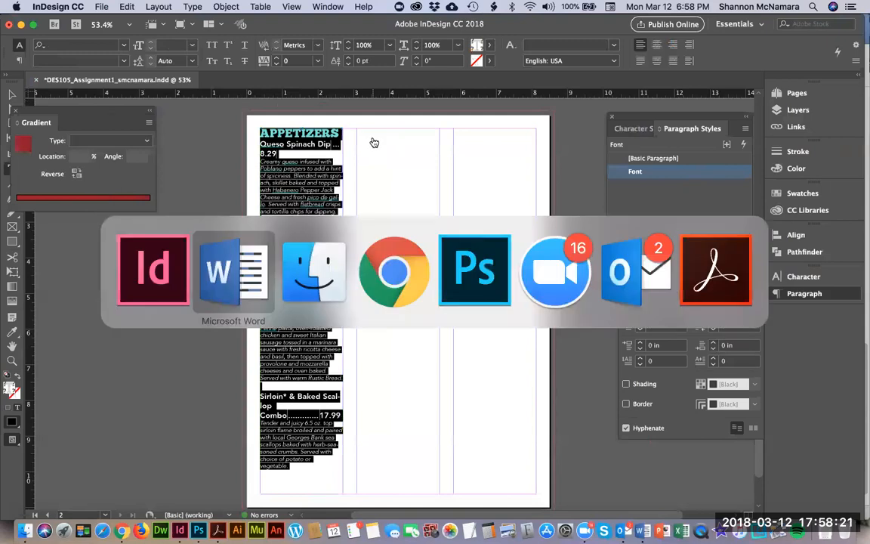
pyautogui.press('super+Tab')
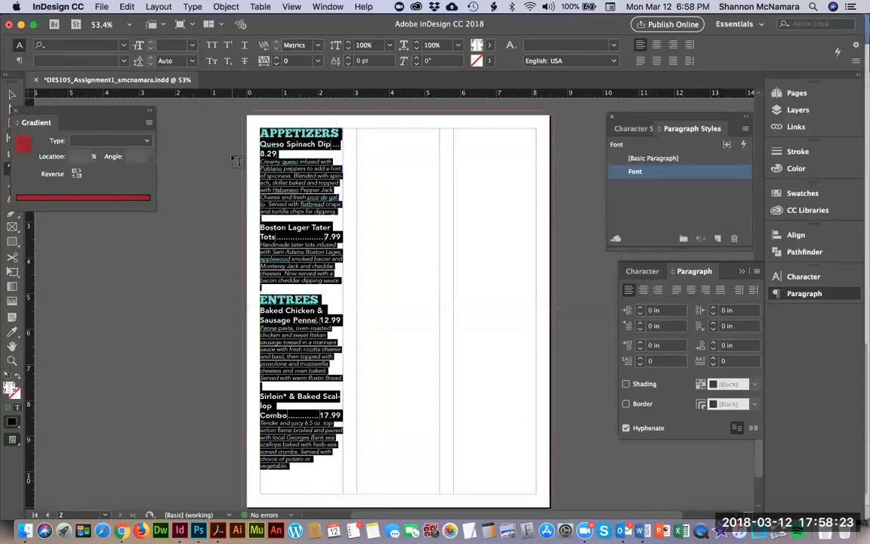
pyautogui.press('super+v')
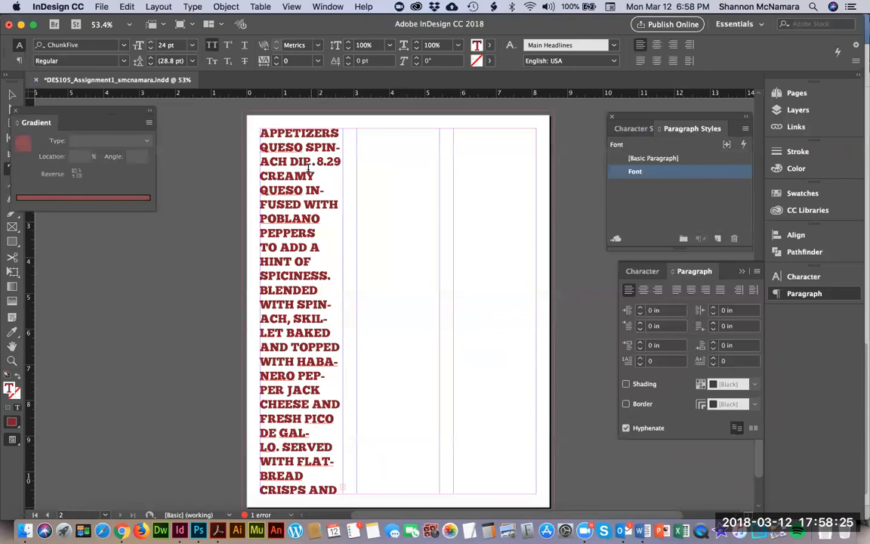
pyautogui.press('Escape')
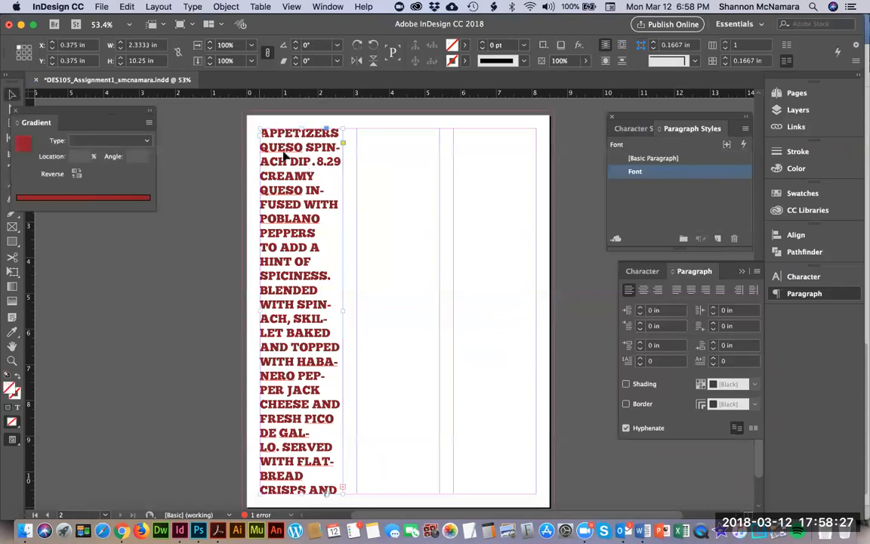
# - Select all the pasted menu text and apply the Description character style to it
pyautogui.click(631, 128)
pyautogui.click(702, 130)
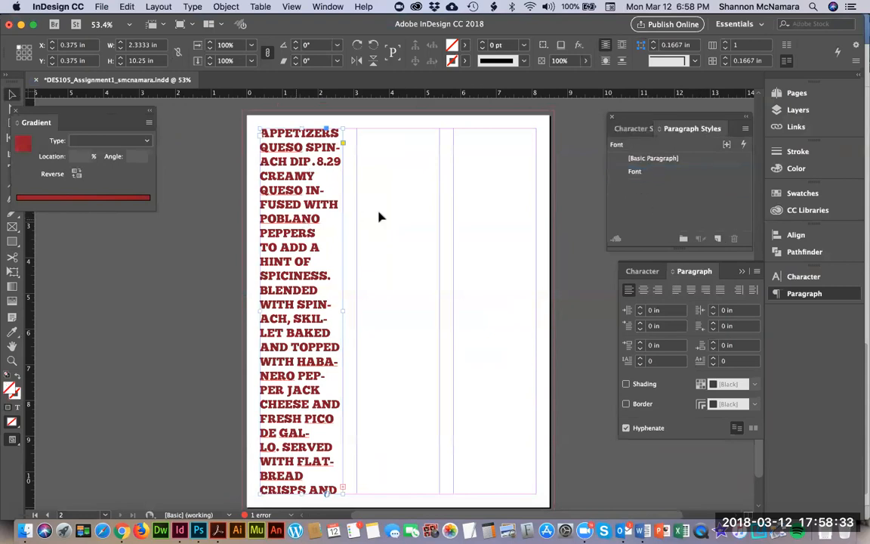
pyautogui.doubleClick(294, 190)
pyautogui.press('super+a')
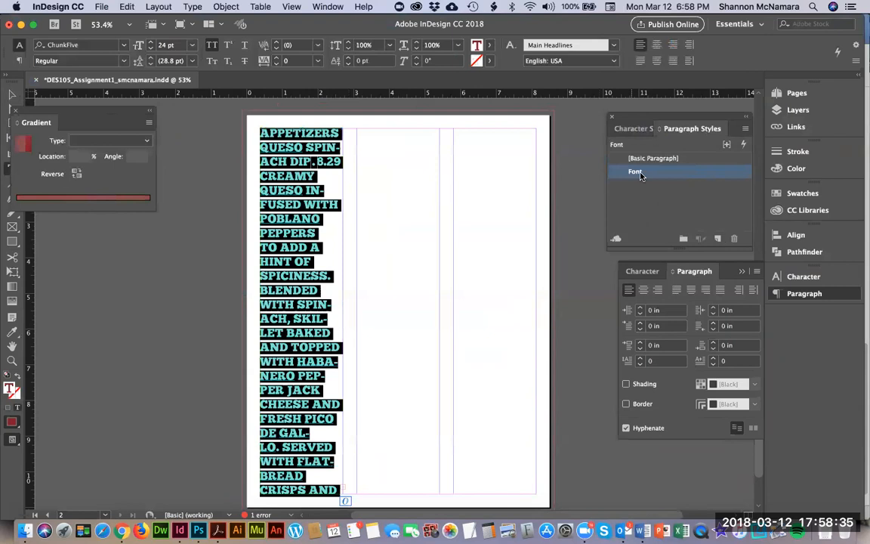
pyautogui.click(638, 128)
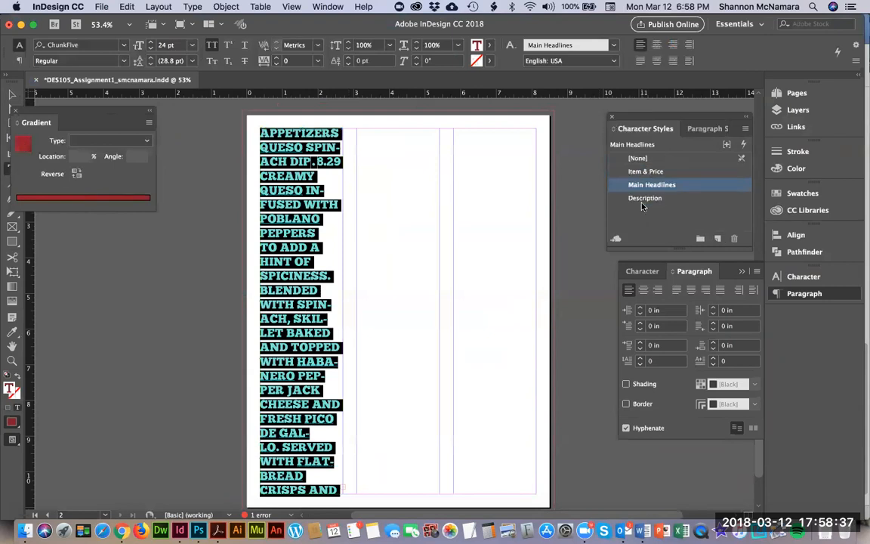
pyautogui.click(641, 198)
# - Check the basic character formats of the Font paragraph style and close its options
pyautogui.click(693, 129)
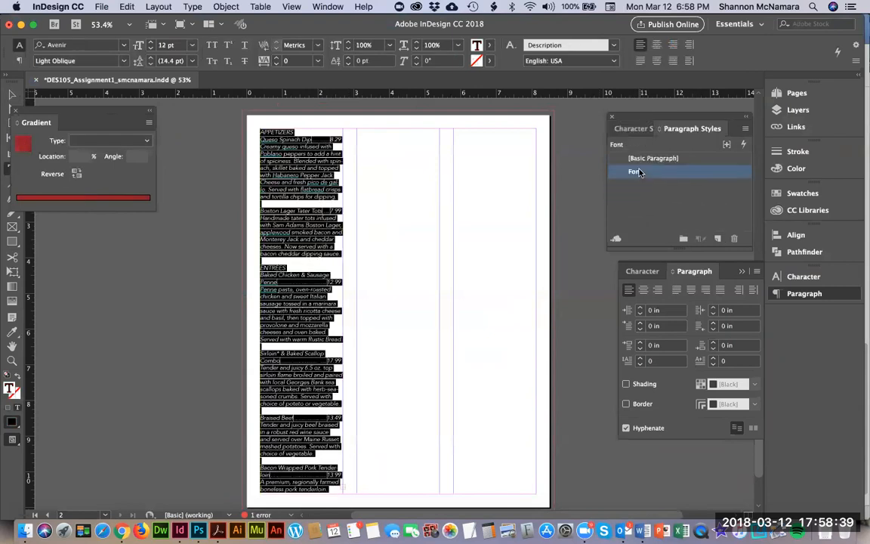
pyautogui.doubleClick(639, 172)
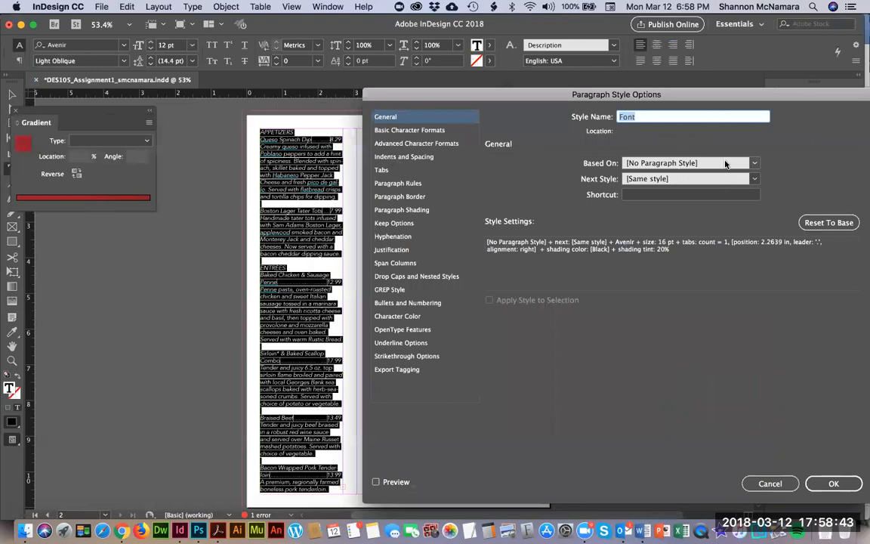
pyautogui.click(400, 129)
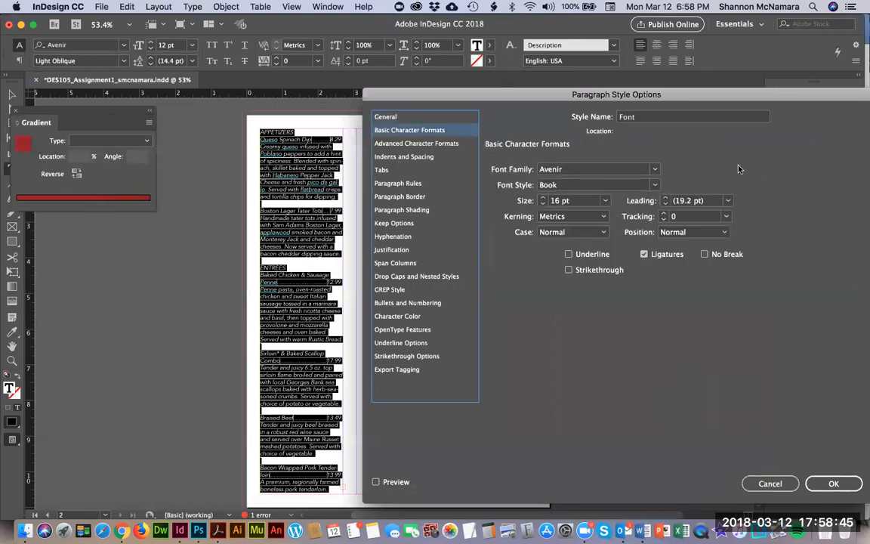
pyautogui.click(833, 483)
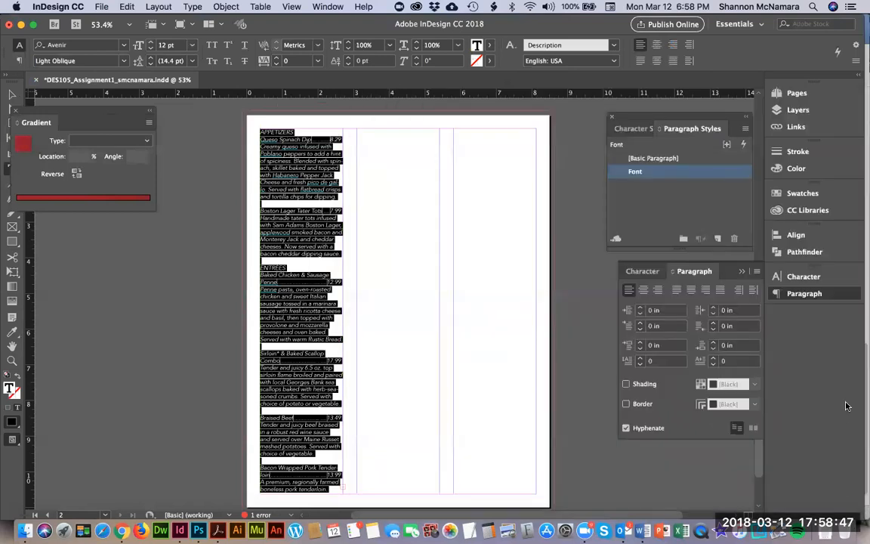
# - Apply the Item & Price character style to all the selected menu text
pyautogui.click(633, 128)
pyautogui.click(651, 184)
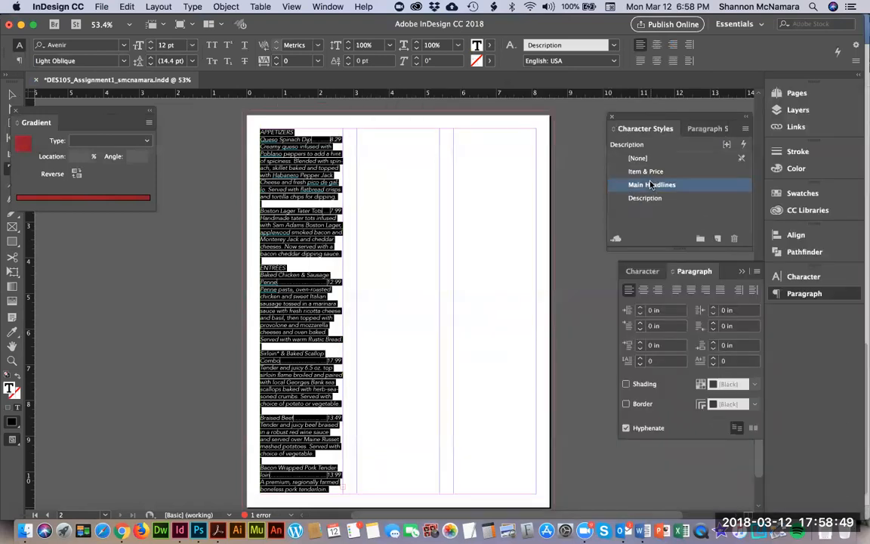
pyautogui.click(646, 172)
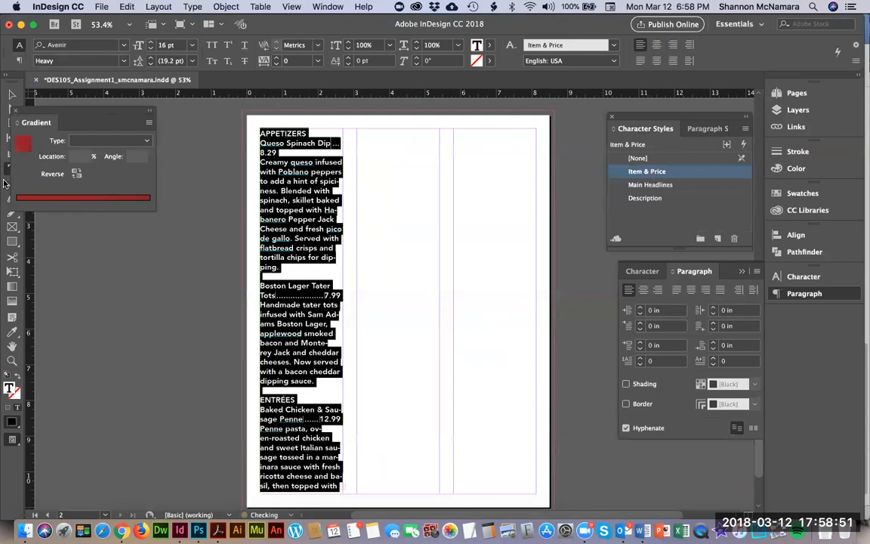
# - Review the general, advanced character, indent and basic character settings of the Font paragraph style and close its options
pyautogui.click(708, 128)
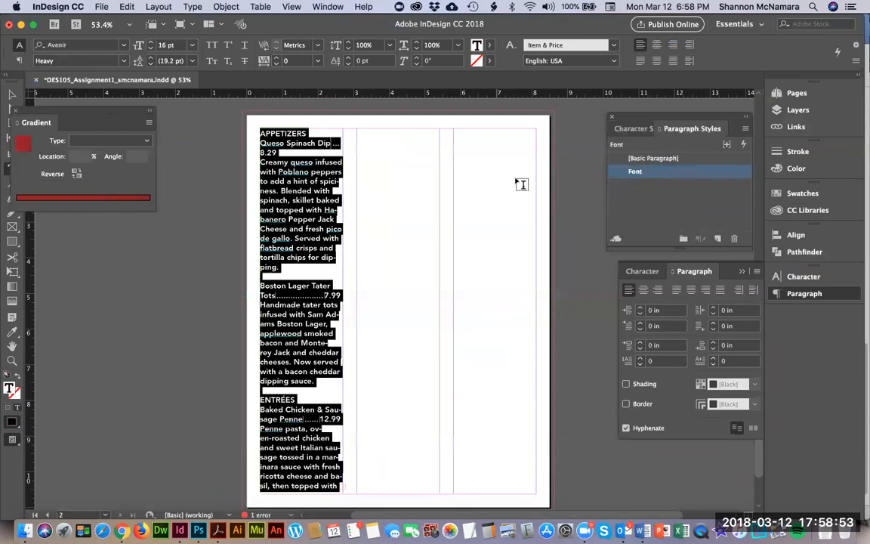
pyautogui.click(654, 160)
pyautogui.click(635, 172)
pyautogui.doubleClick(632, 171)
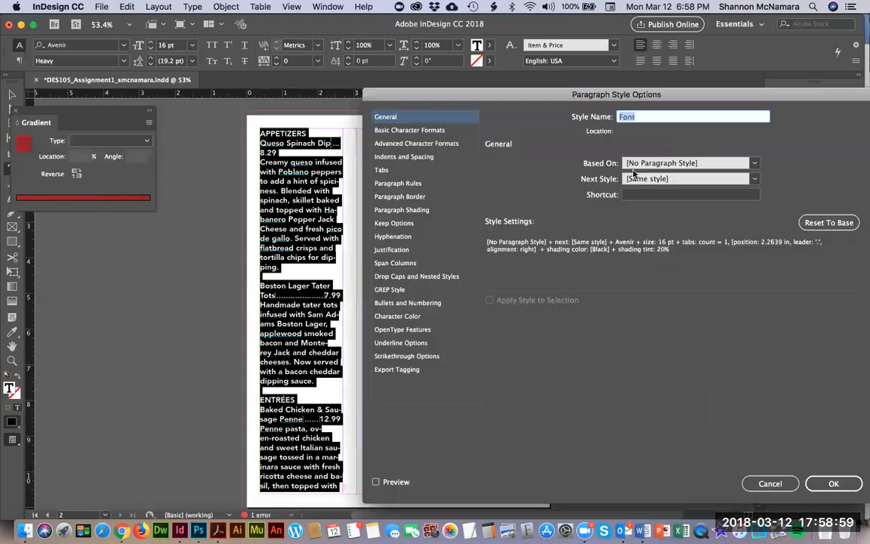
pyautogui.click(408, 144)
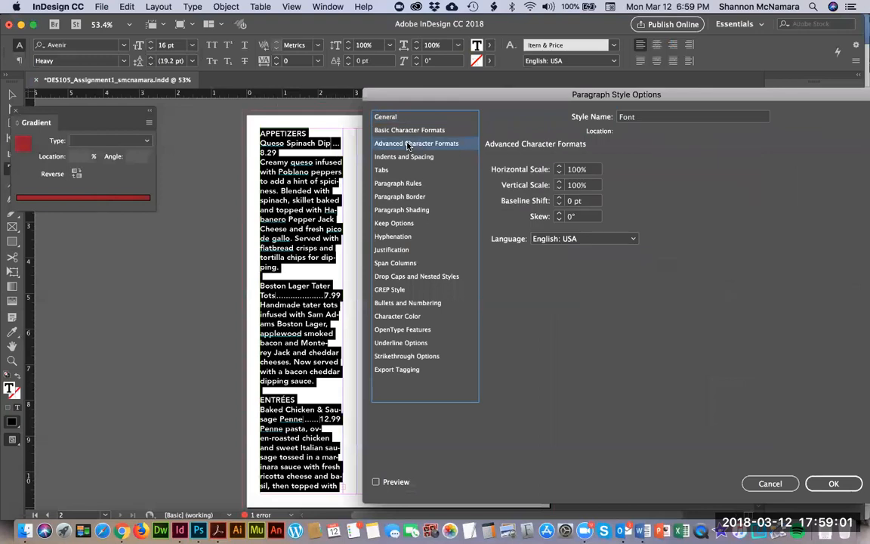
pyautogui.click(408, 156)
pyautogui.click(408, 130)
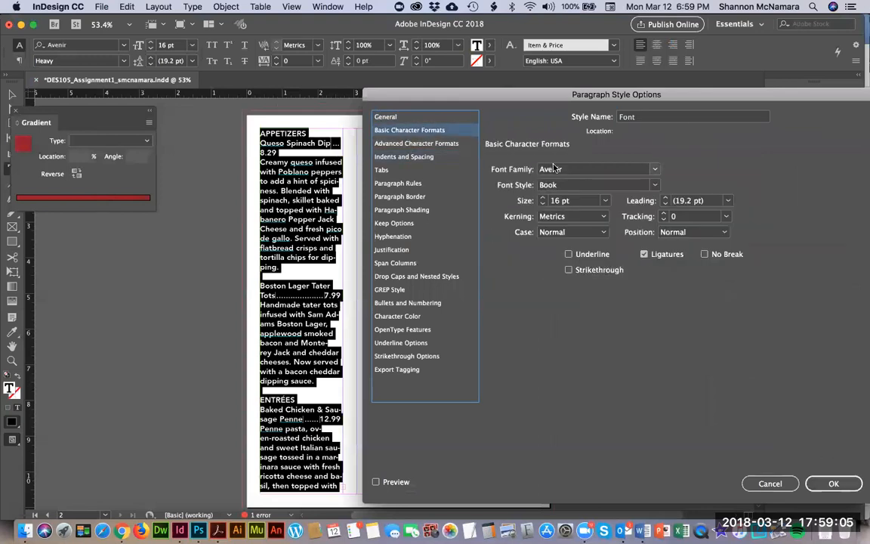
pyautogui.click(833, 484)
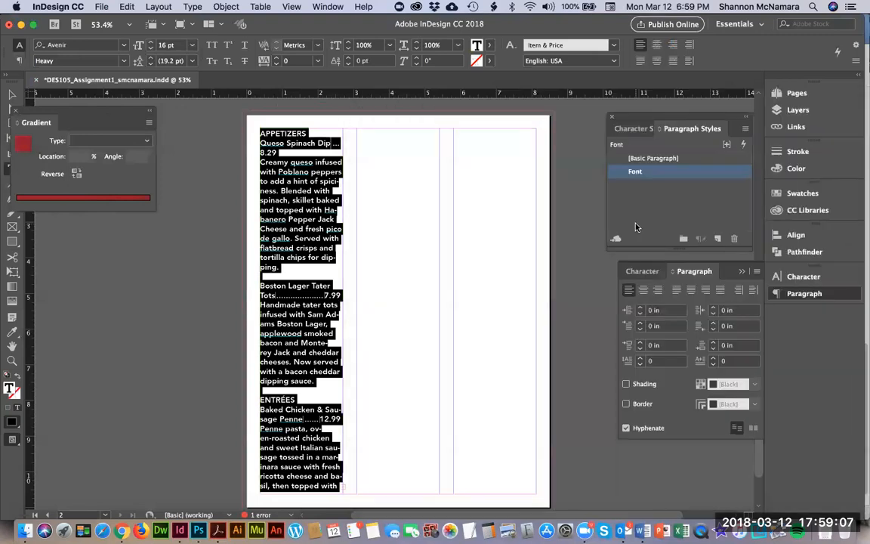
# - Apply the Main Headlines character style to the APPETIZERS heading
pyautogui.click(634, 129)
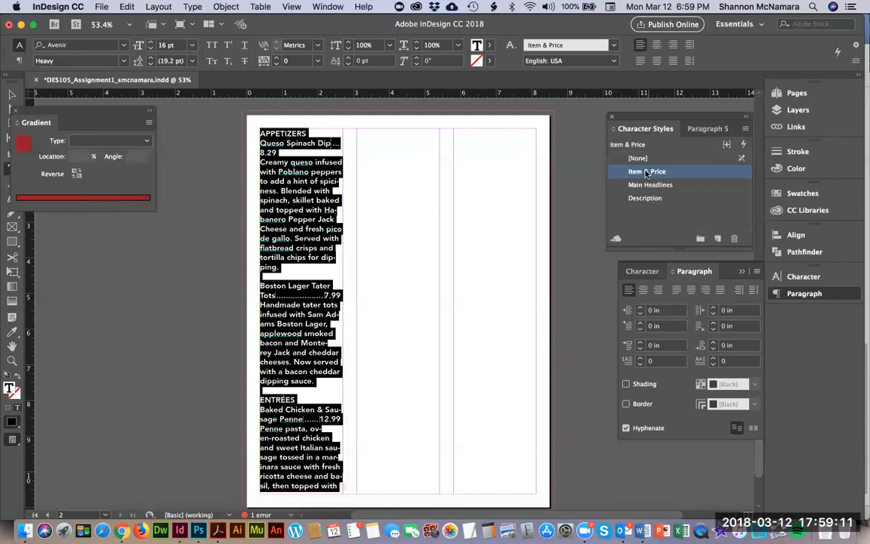
pyautogui.moveTo(311, 134); pyautogui.dragTo(260, 137)
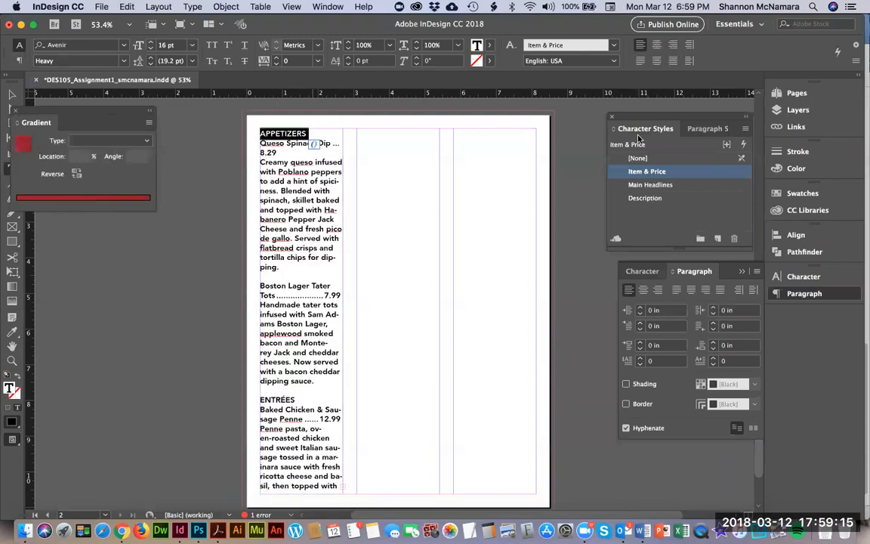
pyautogui.click(648, 186)
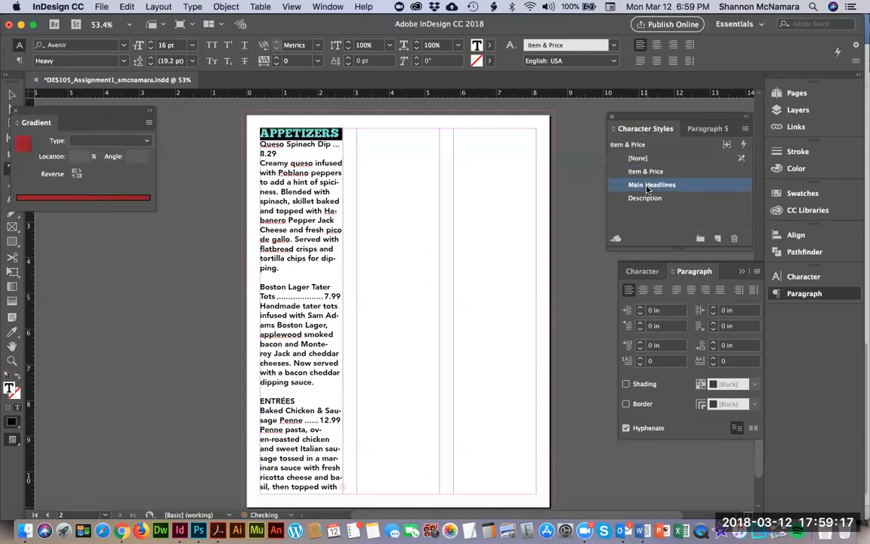
# - Apply the Description character style to the Queso Spinach Dip and Boston Lager Tater Tots descriptions
pyautogui.moveTo(261, 161); pyautogui.dragTo(261, 278)
pyautogui.click(639, 198)
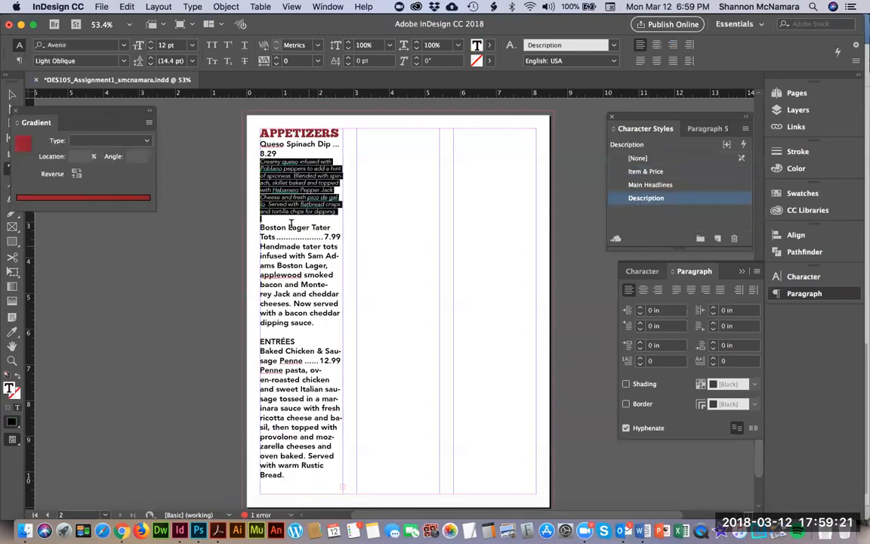
pyautogui.moveTo(261, 245); pyautogui.dragTo(314, 323)
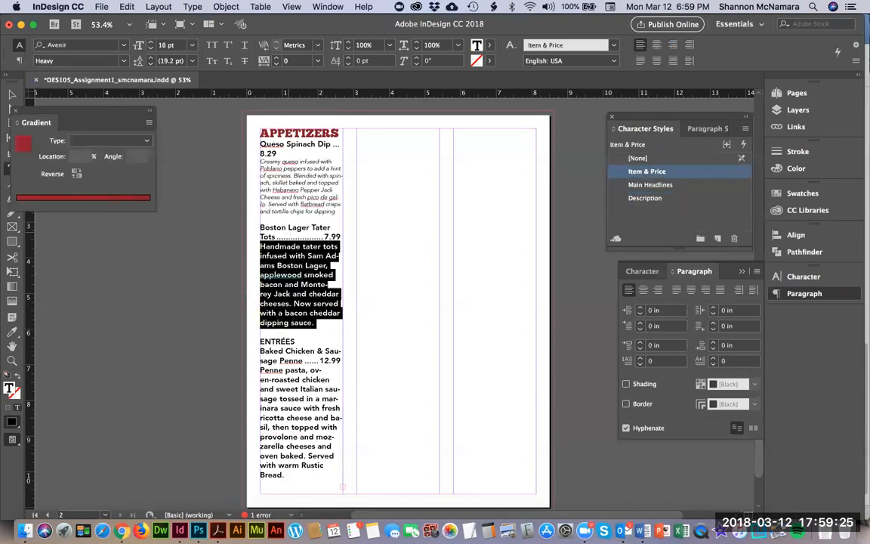
pyautogui.click(646, 198)
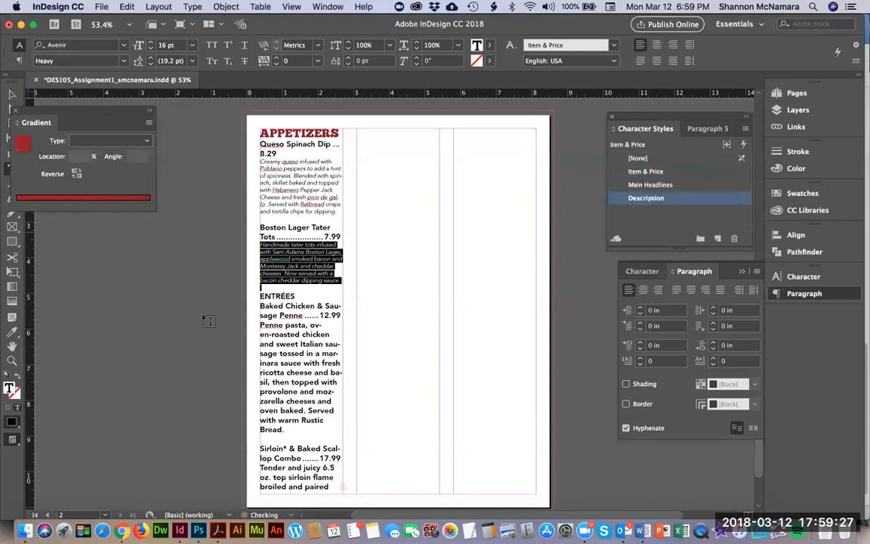
# - Apply the Main Headlines character style to the ENTRÉES heading and replace its accented letter so it reads ENTREES
pyautogui.doubleClick(276, 296)
pyautogui.click(619, 173)
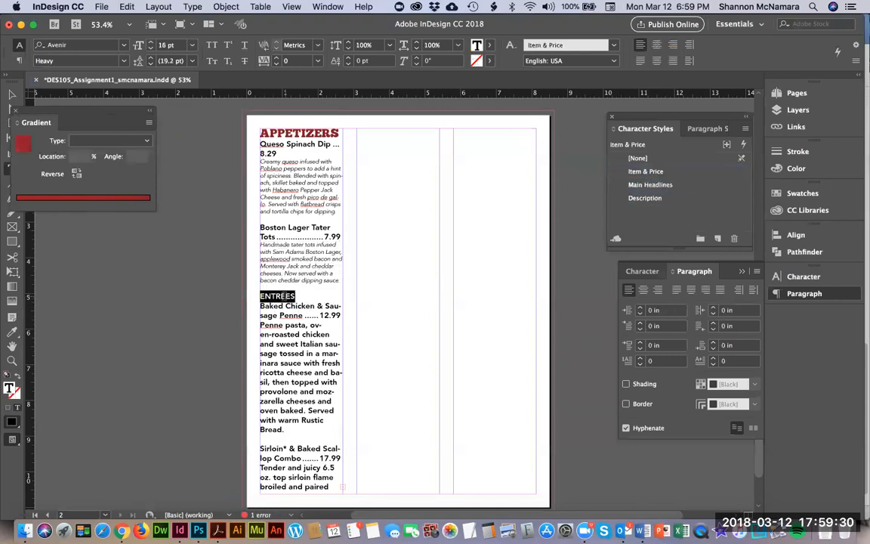
pyautogui.click(651, 184)
pyautogui.click(294, 299)
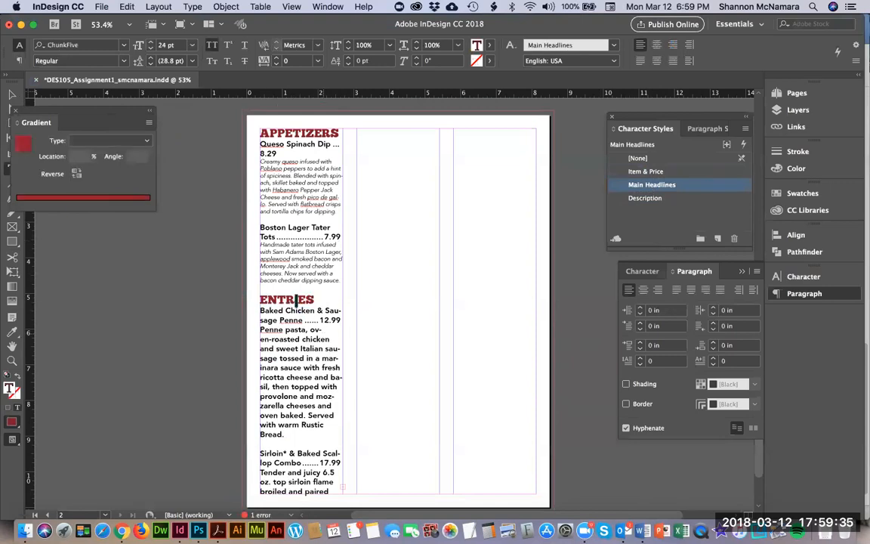
# - Apply the Description character style to the Baked Chicken & Sausage Penne description
pyautogui.doubleClick(296, 330)
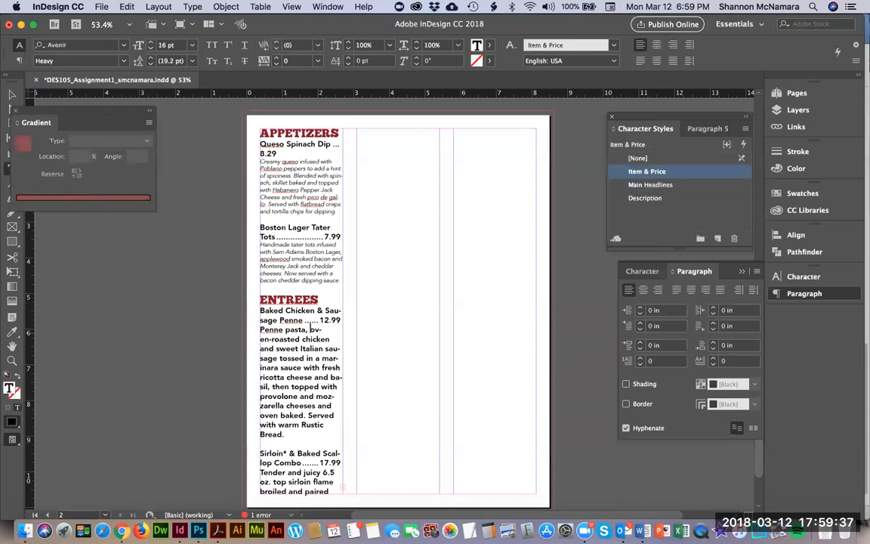
pyautogui.moveTo(296, 330); pyautogui.dragTo(293, 444)
pyautogui.click(655, 199)
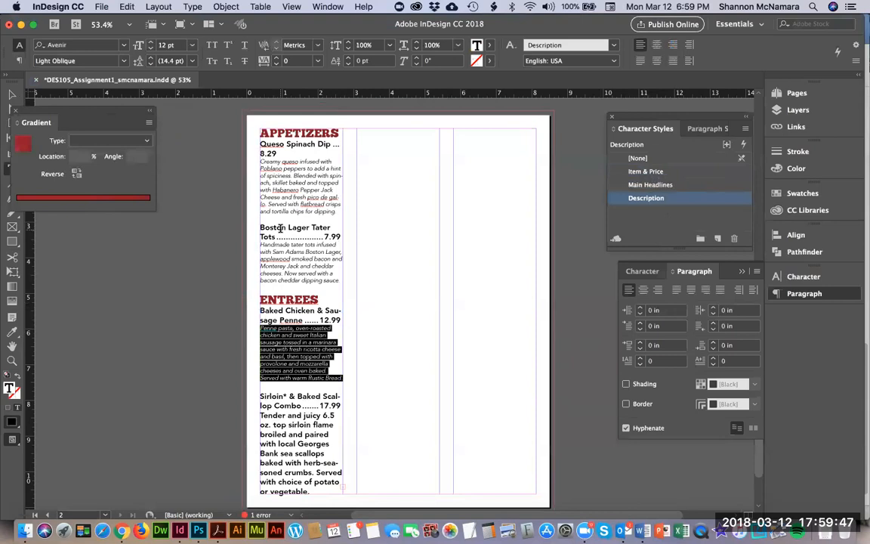
# - Select the description under Sirloin* & Baked Scallop Combo and apply the Description character style to it
pyautogui.click(260, 393)
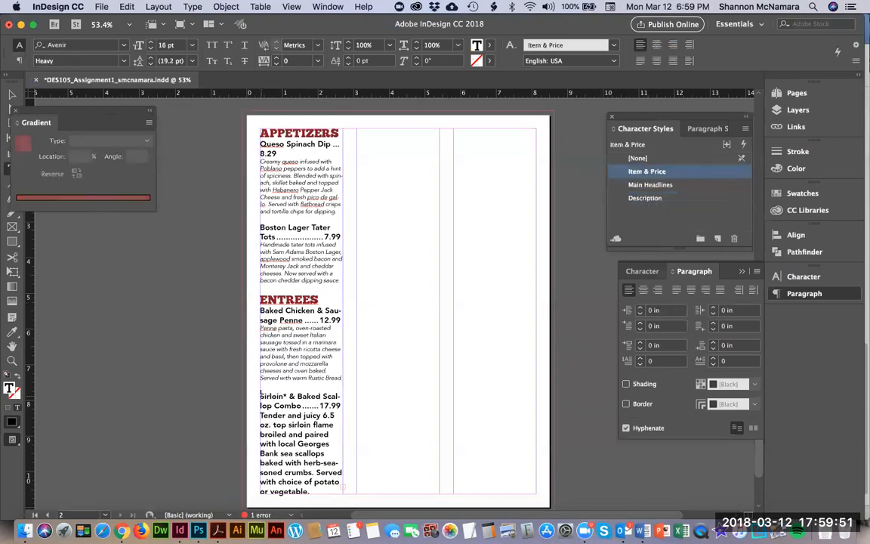
pyautogui.hotkey('shift', 'Down')
pyautogui.hotkey('shift', 'Down')
pyautogui.hotkey('shift', 'Down')
pyautogui.hotkey('shift', 'Down')
pyautogui.hotkey('shift', 'Down')
pyautogui.hotkey('shift', 'Down')
pyautogui.hotkey('shift', 'Down')
pyautogui.hotkey('shift', 'Down')
pyautogui.hotkey('shift', 'Down')
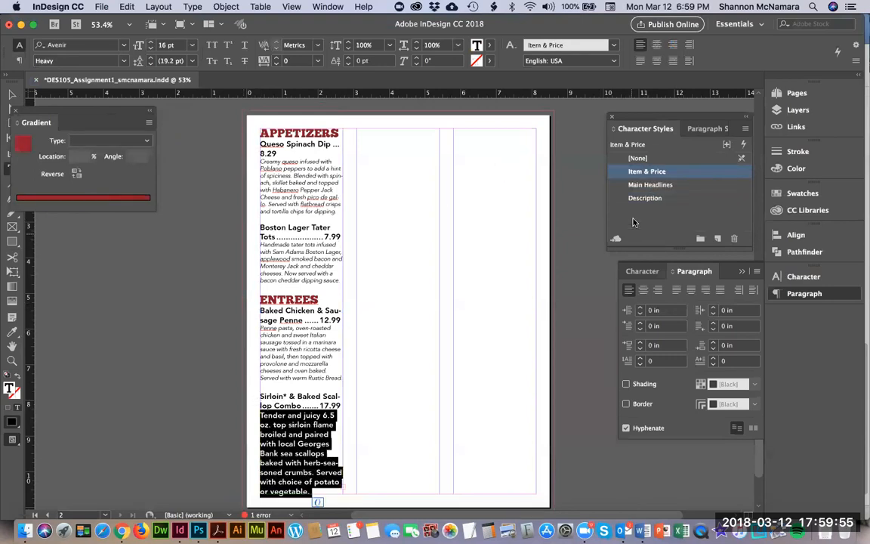
pyautogui.click(647, 198)
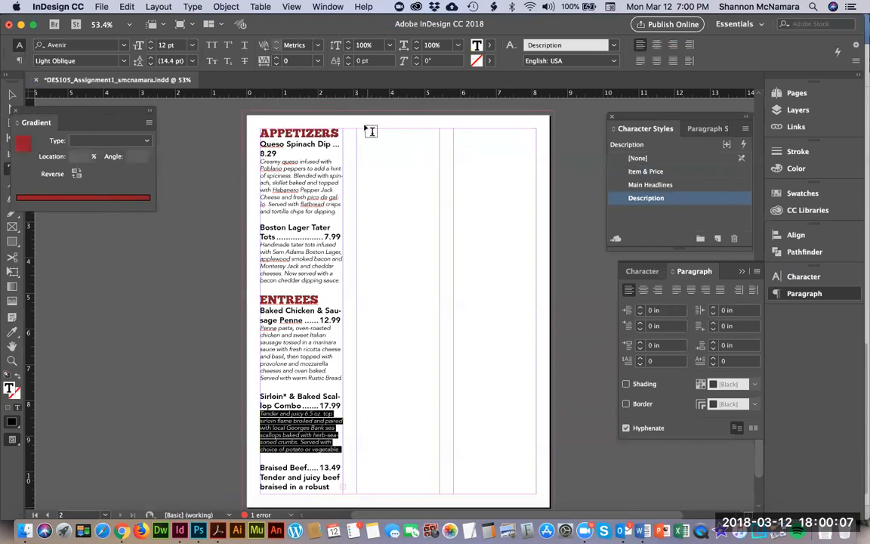
# - Draw full-height text frames over the second and third columns, about 2.42 in and 2.33 in wide and 10.25 in tall
pyautogui.moveTo(358, 129); pyautogui.dragTo(441, 495)
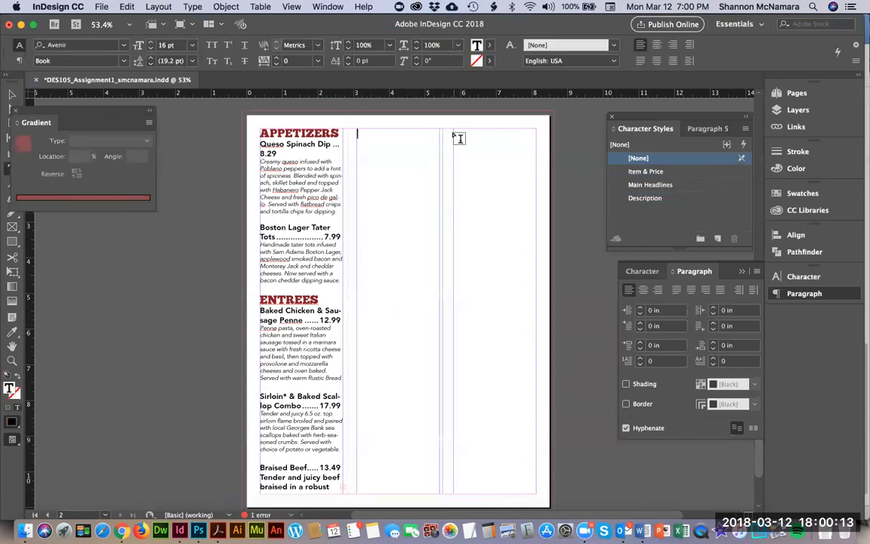
pyautogui.moveTo(454, 130); pyautogui.dragTo(536, 493)
pyautogui.press('Escape')
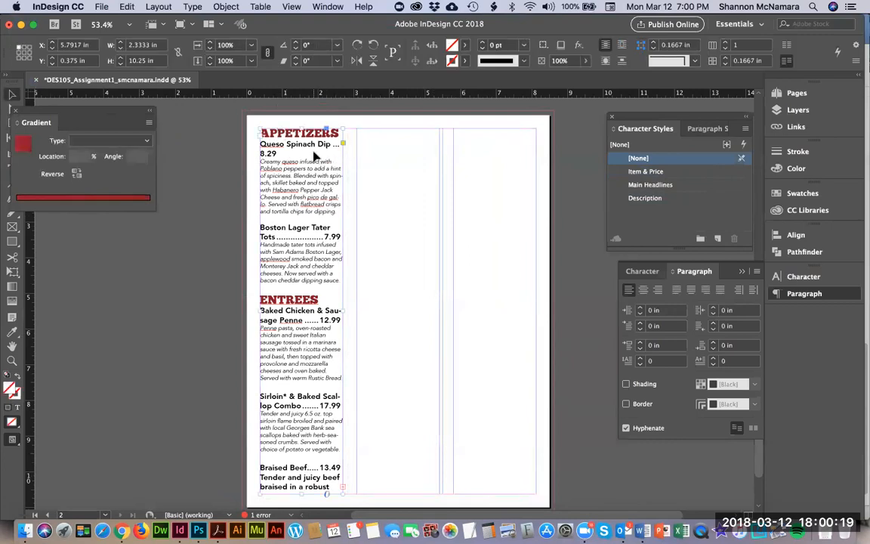
# - Set the second-column text frame's width to 2.3333 in to match the first-column frame, and check the third frame's size
pyautogui.click(287, 141)
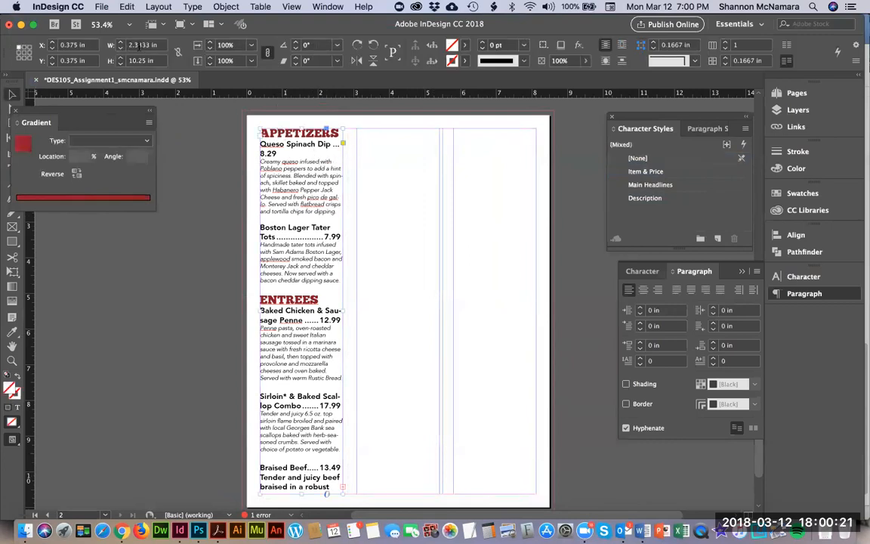
pyautogui.click(384, 134)
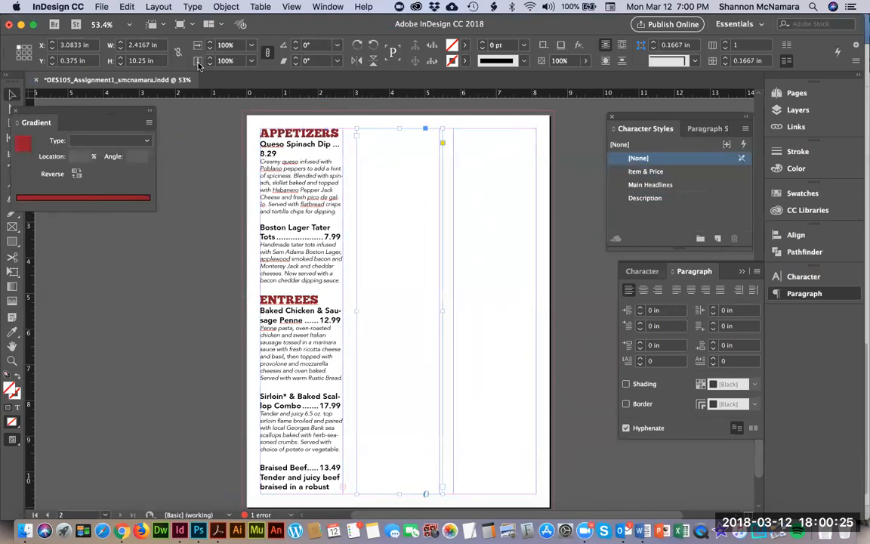
pyautogui.tripleClick(135, 44)
pyautogui.write('2.3')
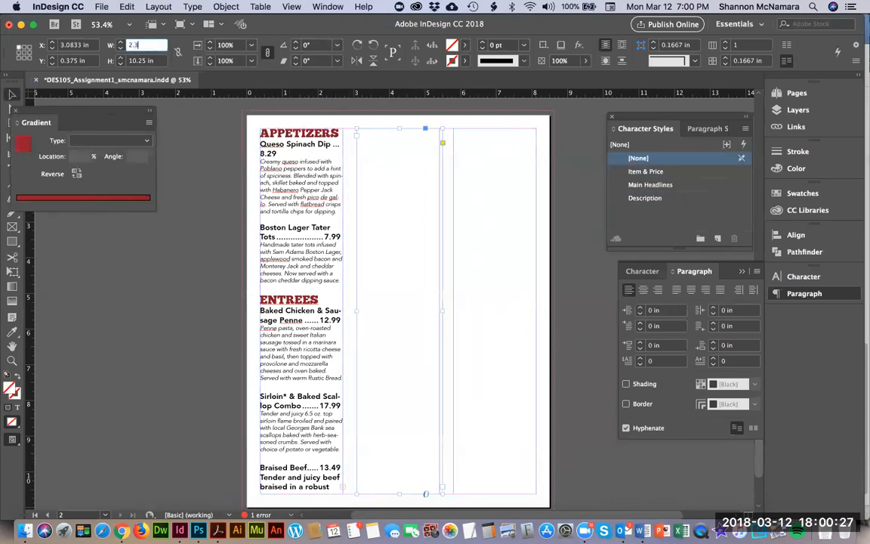
pyautogui.write('333')
pyautogui.press('Return')
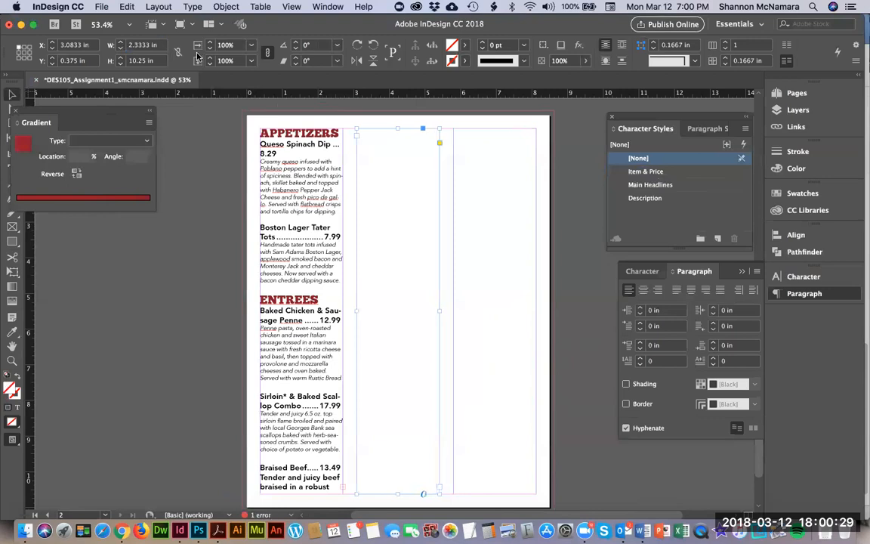
pyautogui.click(466, 162)
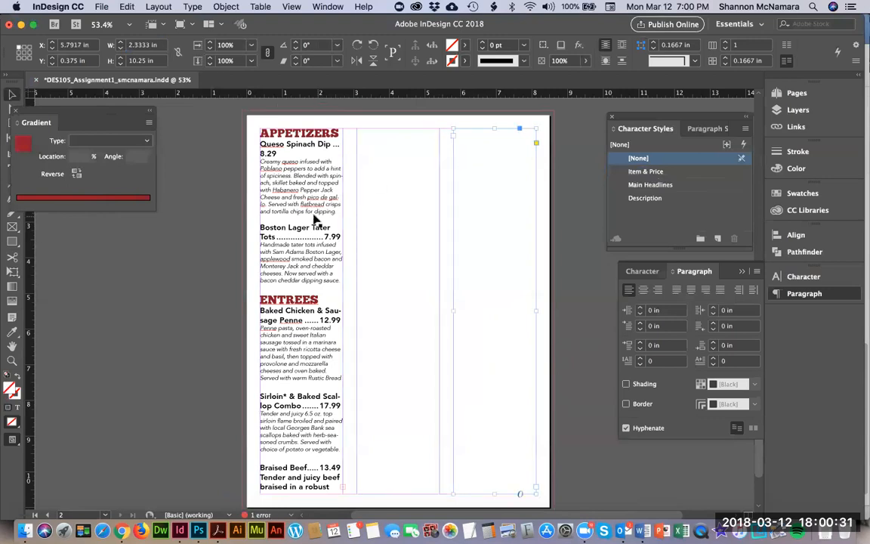
# - Thread the overset menu text from the first-column frame into the second-column frame and on into the third-column frame
pyautogui.click(305, 355)
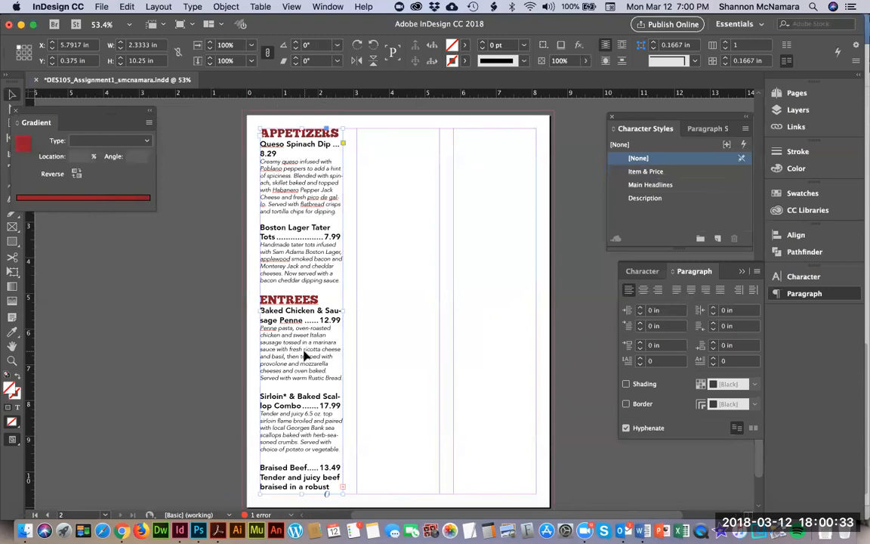
pyautogui.click(346, 492)
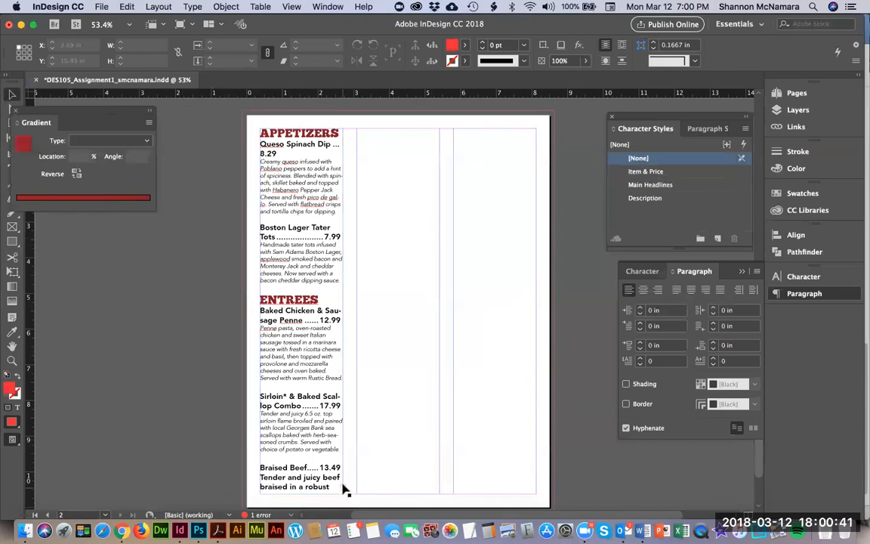
pyautogui.click(343, 488)
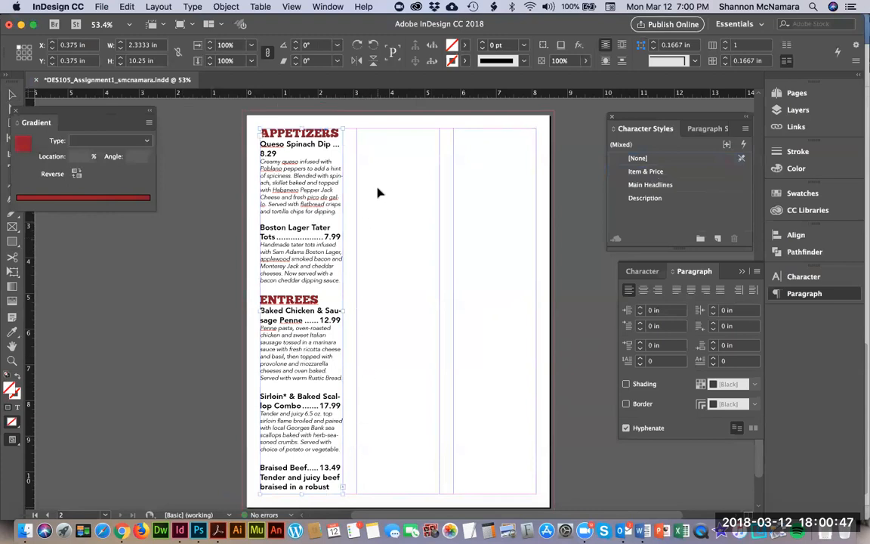
pyautogui.click(368, 138)
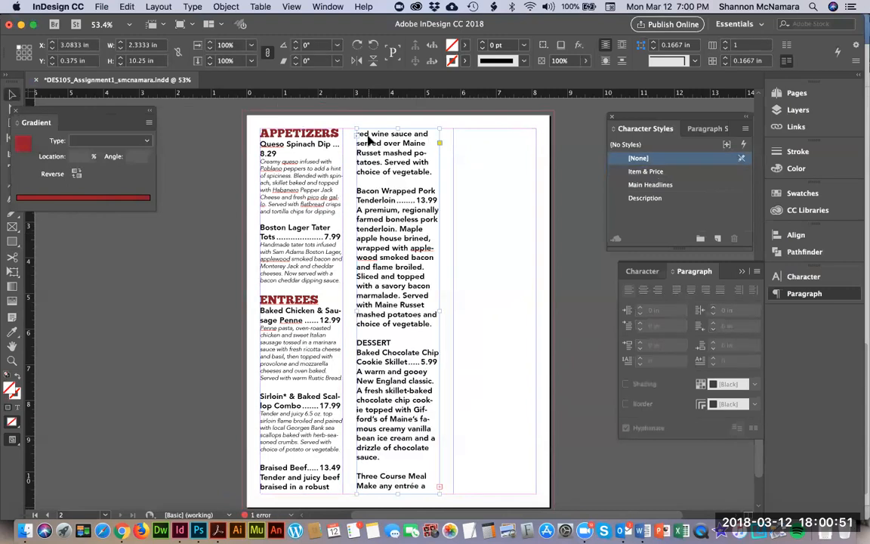
pyautogui.click(439, 487)
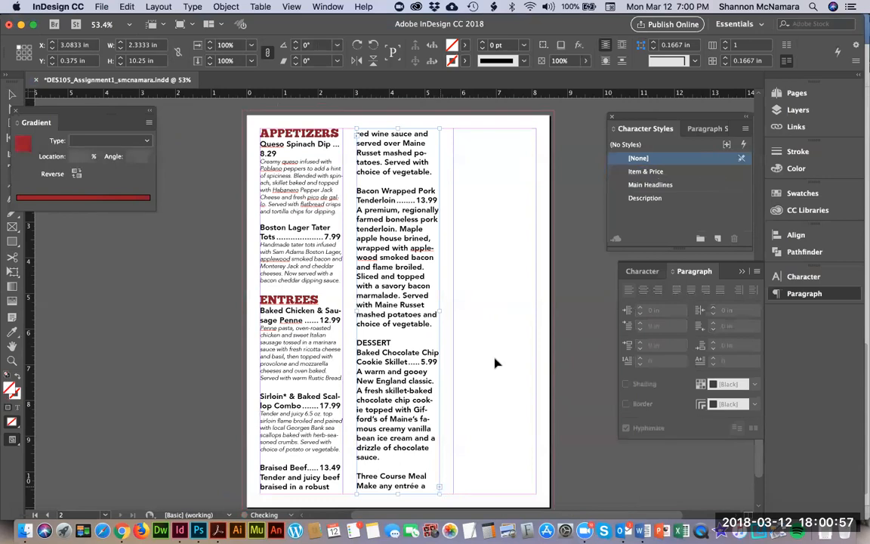
pyautogui.click(470, 143)
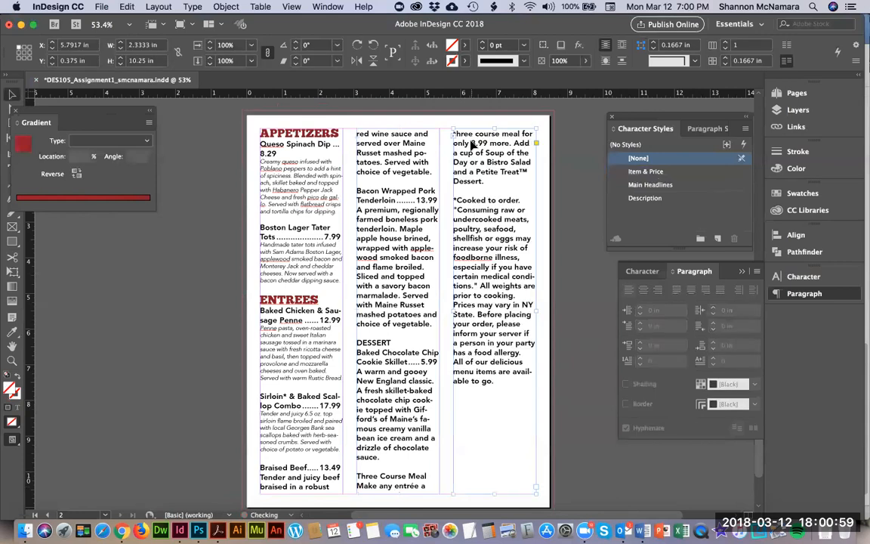
# - Apply the Description character style to the Braised Beef description that runs from the first column into the second
pyautogui.doubleClick(292, 476)
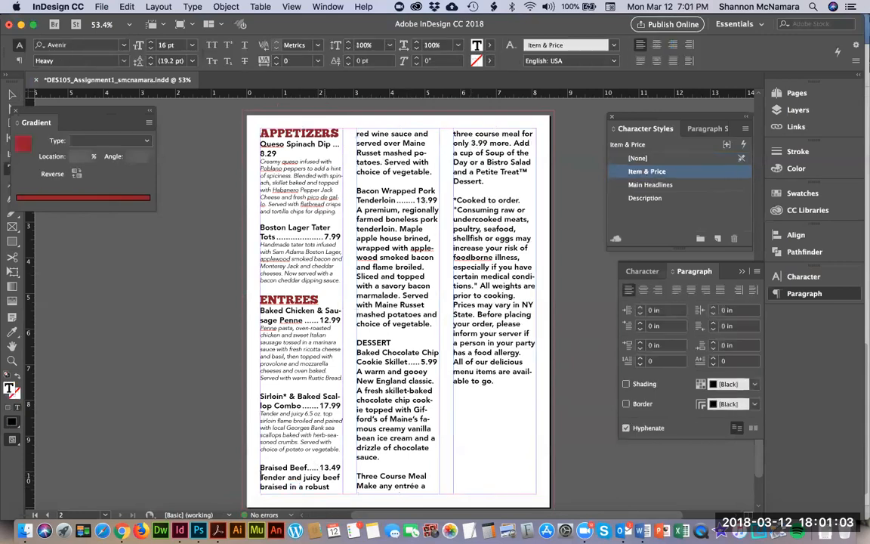
pyautogui.tripleClick(288, 477)
pyautogui.moveTo(288, 478); pyautogui.dragTo(432, 172)
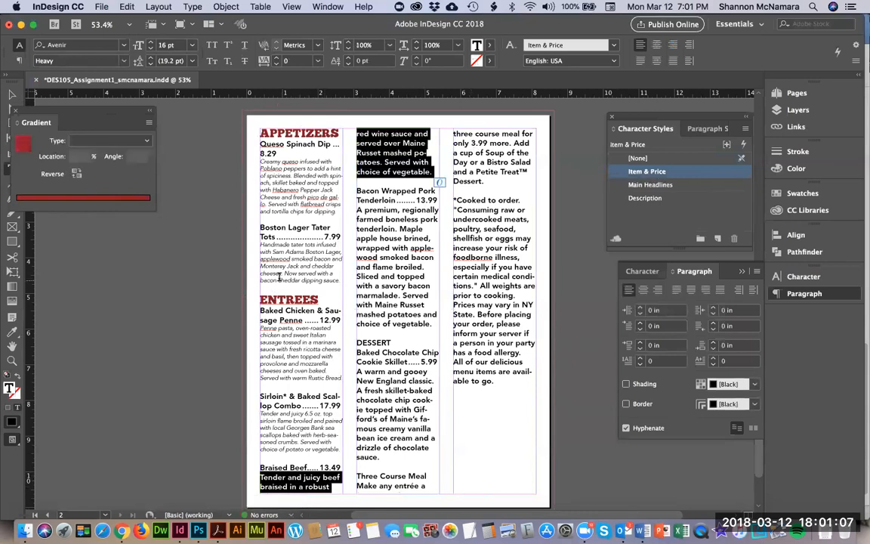
pyautogui.click(646, 198)
# - Apply the Description character style to the description under Bacon Wrapped Pork Tenderloin
pyautogui.click(358, 166)
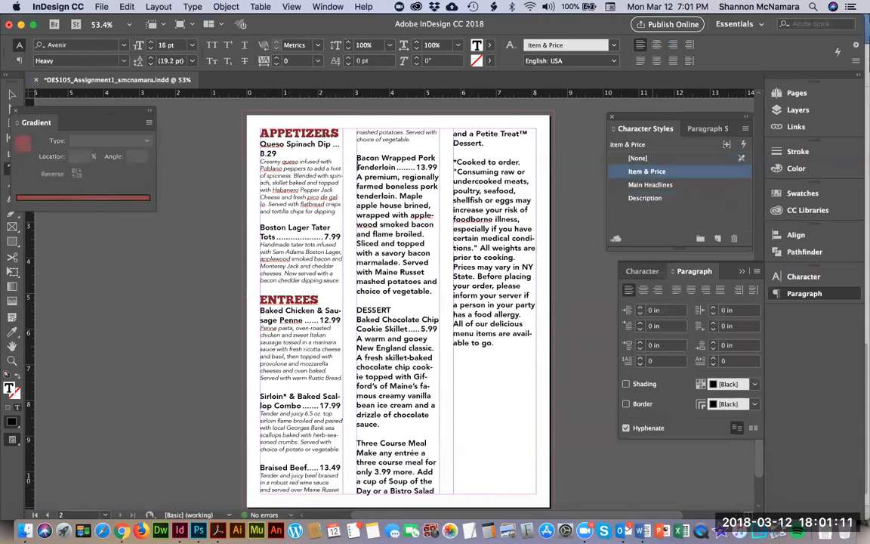
pyautogui.hotkey('shift', 'Down')
pyautogui.hotkey('shift', 'Down')
pyautogui.hotkey('shift', 'Down')
pyautogui.hotkey('shift', 'Down')
pyautogui.hotkey('shift', 'Down')
pyautogui.hotkey('shift', 'Down')
pyautogui.hotkey('shift', 'Down')
pyautogui.hotkey('shift', 'Down')
pyautogui.hotkey('shift', 'Down')
pyautogui.hotkey('shift', 'Down')
pyautogui.hotkey('shift', 'Down')
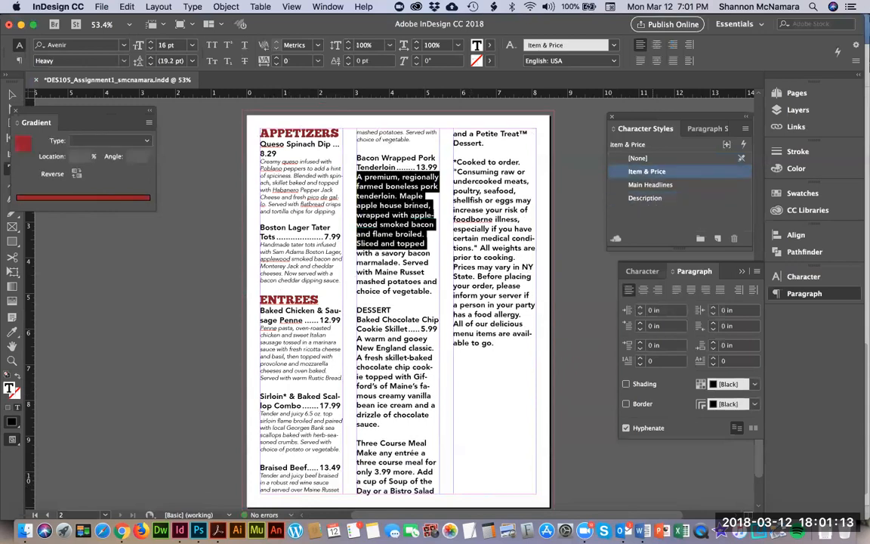
pyautogui.hotkey('shift', 'Down')
pyautogui.hotkey('shift', 'Down')
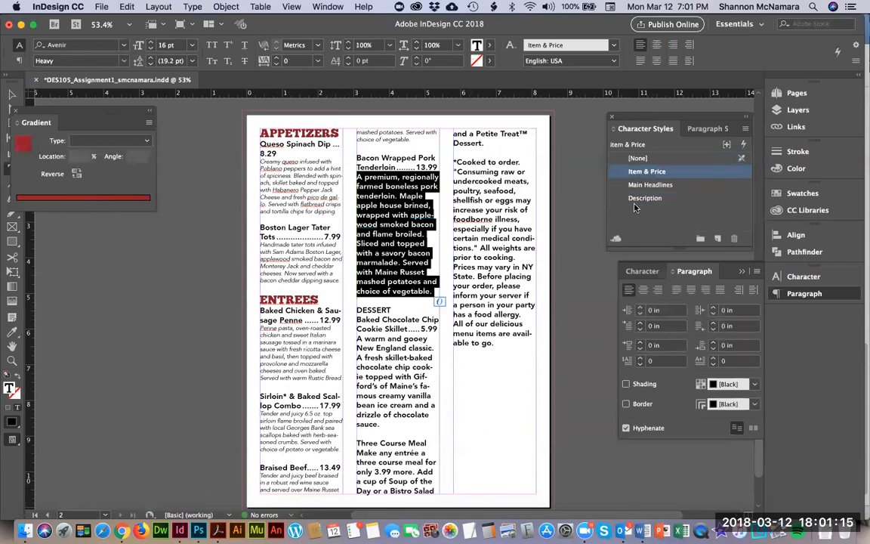
pyautogui.click(655, 198)
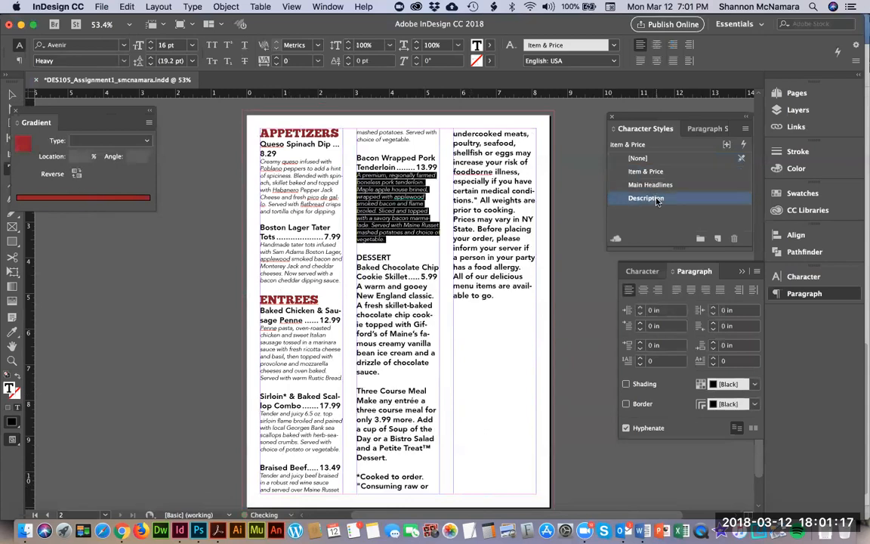
# - Apply the Description character style to the Baked Chocolate Chip Cookie Skillet item line and its description
pyautogui.press('Down')
pyautogui.press('Down')
pyautogui.hotkey('shift', 'Down')
pyautogui.hotkey('shift', 'Down')
pyautogui.hotkey('shift', 'Down')
pyautogui.hotkey('shift', 'Down')
pyautogui.hotkey('shift', 'Down')
pyautogui.hotkey('shift', 'Down')
pyautogui.hotkey('shift', 'Down')
pyautogui.hotkey('shift', 'Down')
pyautogui.hotkey('shift', 'Down')
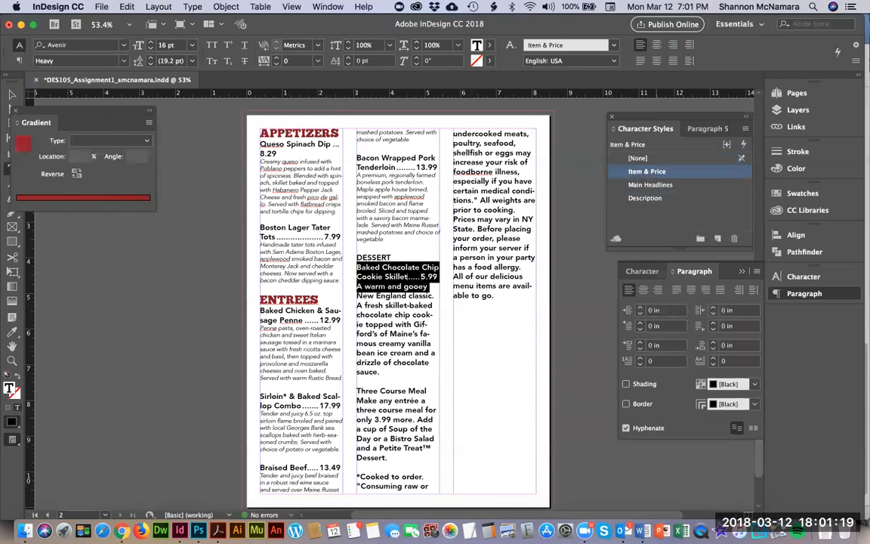
pyautogui.hotkey('shift', 'Down')
pyautogui.hotkey('shift', 'Down')
pyautogui.hotkey('shift', 'Down')
pyautogui.click(656, 198)
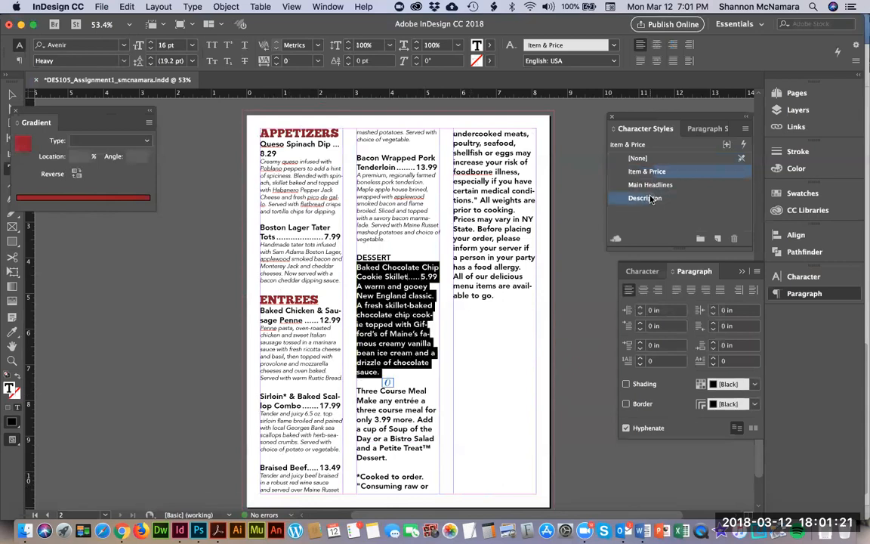
# - Apply the Description character style to the text under the Three Course Meal line
pyautogui.click(357, 347)
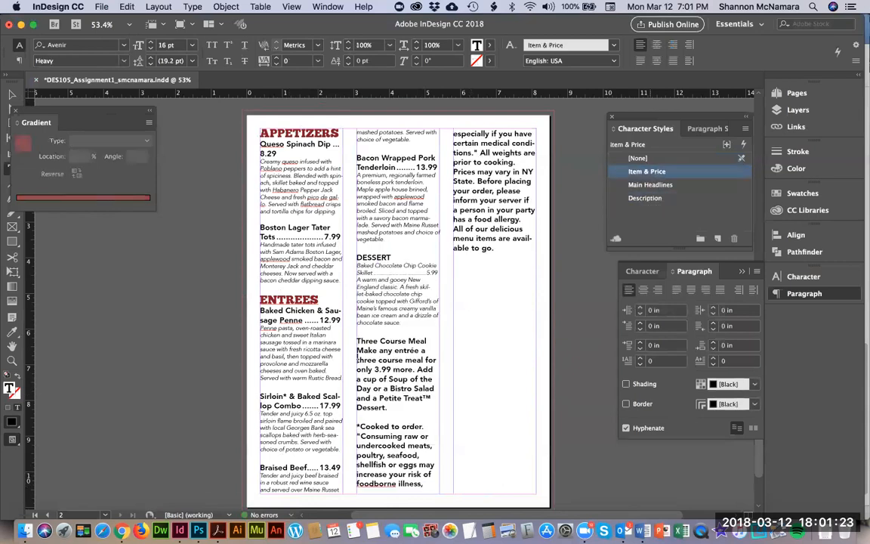
pyautogui.hotkey('shift', 'Down')
pyautogui.hotkey('shift', 'Down')
pyautogui.hotkey('shift', 'Down')
pyautogui.hotkey('shift', 'Down')
pyautogui.hotkey('shift', 'Down')
pyautogui.hotkey('shift', 'Down')
pyautogui.hotkey('shift', 'Down')
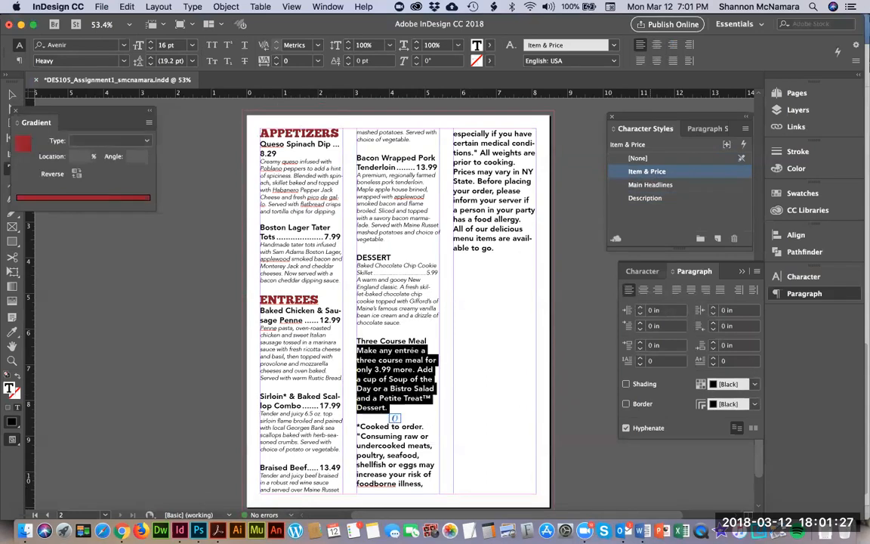
pyautogui.press('Left')
pyautogui.hotkey('shift', 'Down')
pyautogui.hotkey('shift', 'Down')
pyautogui.hotkey('shift', 'Down')
pyautogui.hotkey('shift', 'Down')
pyautogui.hotkey('shift', 'Down')
pyautogui.hotkey('shift', 'Down')
pyautogui.hotkey('shift', 'Down')
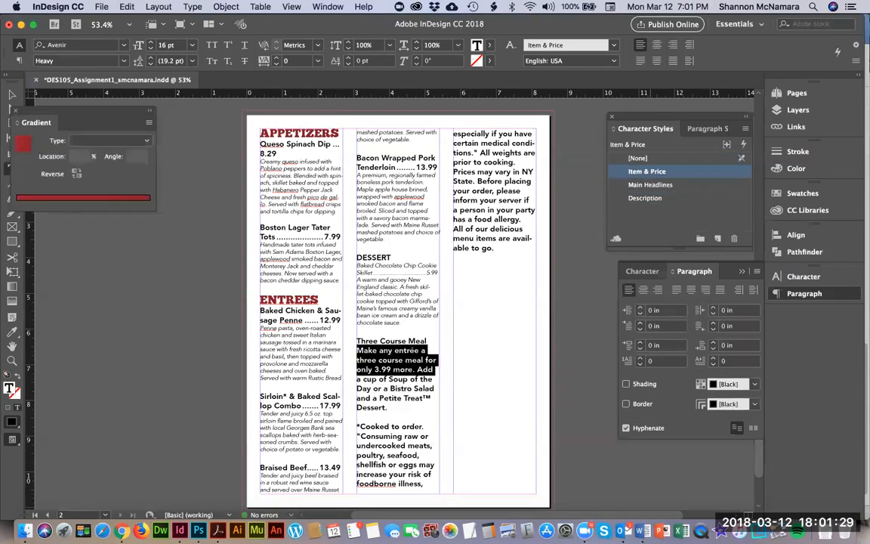
pyautogui.hotkey('shift', 'Right')
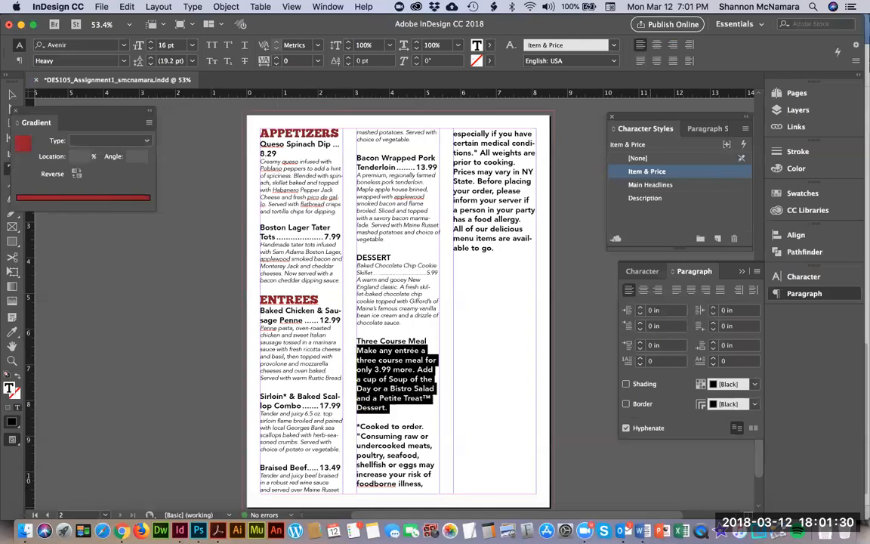
pyautogui.click(645, 198)
# - Apply the Description character style to the closing notes, from "*Cooked to order" through the menu items available to go
pyautogui.click(357, 370)
pyautogui.press('Down')
pyautogui.press('Down')
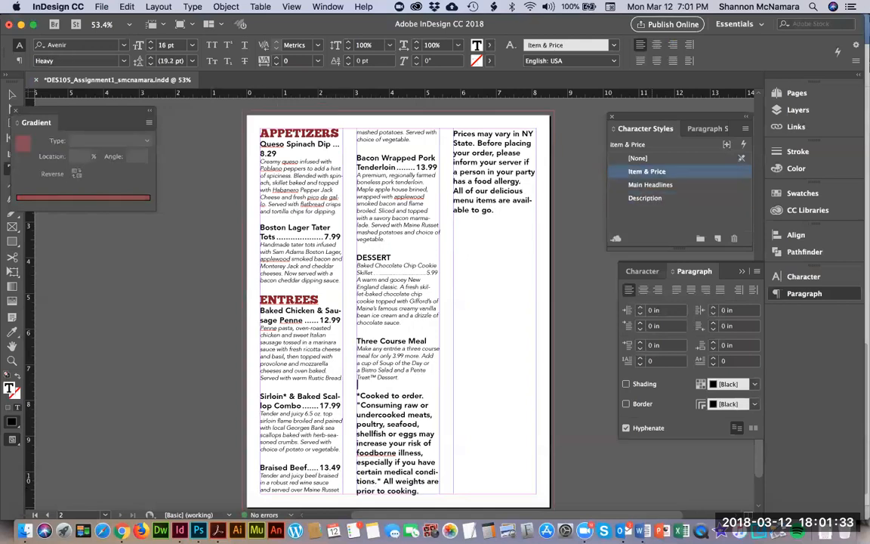
pyautogui.hotkey('shift', 'Down')
pyautogui.hotkey('shift', 'Down')
pyautogui.hotkey('shift', 'Down')
pyautogui.hotkey('shift', 'Down')
pyautogui.hotkey('shift', 'Down')
pyautogui.hotkey('shift', 'Down')
pyautogui.hotkey('shift', 'Down')
pyautogui.hotkey('shift', 'Down')
pyautogui.hotkey('shift', 'Down')
pyautogui.hotkey('shift', 'Down')
pyautogui.hotkey('shift', 'Down')
pyautogui.hotkey('shift', 'Down')
pyautogui.hotkey('shift', 'Down')
pyautogui.hotkey('shift', 'Down')
pyautogui.hotkey('shift', 'Down')
pyautogui.hotkey('shift', 'Down')
pyautogui.hotkey('shift', 'Down')
pyautogui.hotkey('shift', 'Down')
pyautogui.hotkey('shift', 'Down')
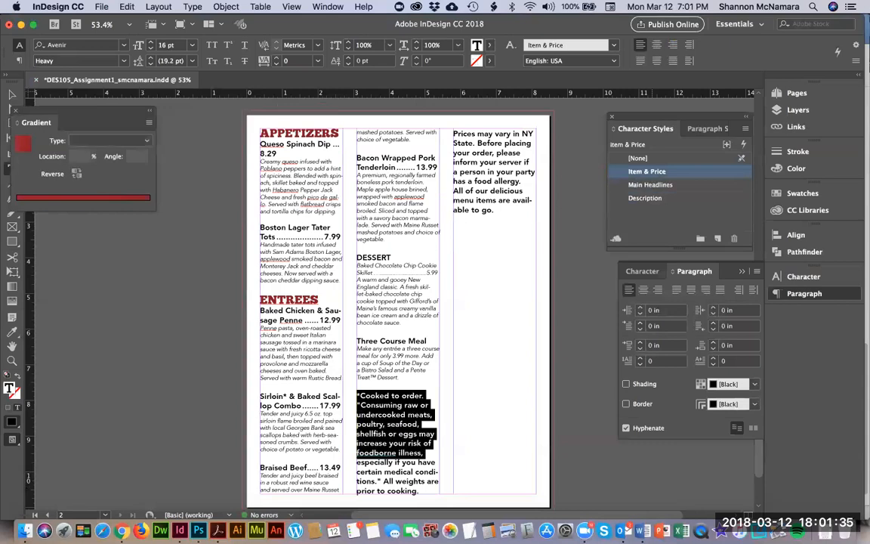
pyautogui.hotkey('shift', 'Down')
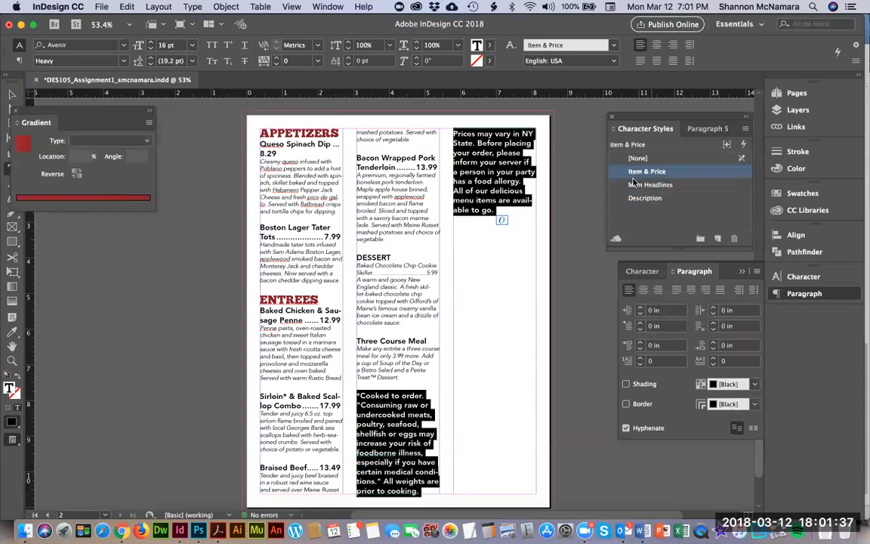
pyautogui.click(645, 199)
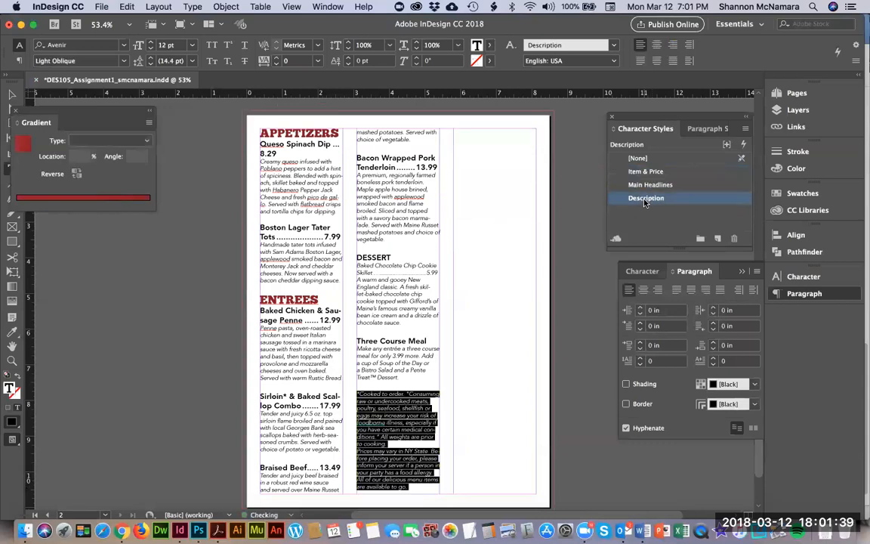
# - Delete the empty text frame in the third column
pyautogui.click(491, 177)
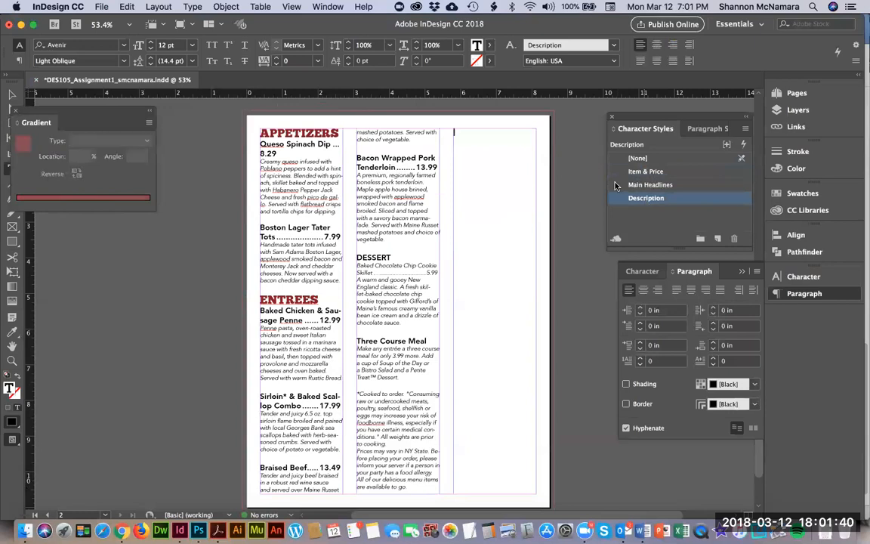
pyautogui.click(11, 93)
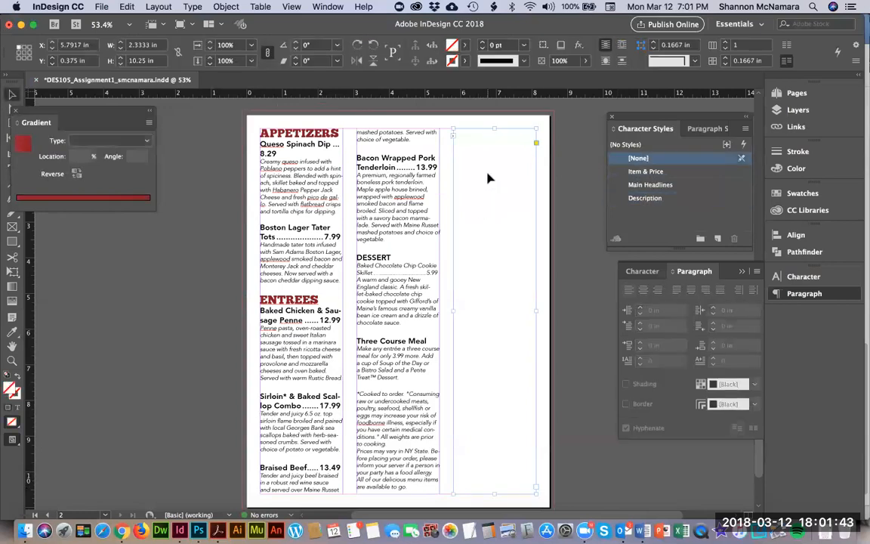
pyautogui.press('super+shift+a')
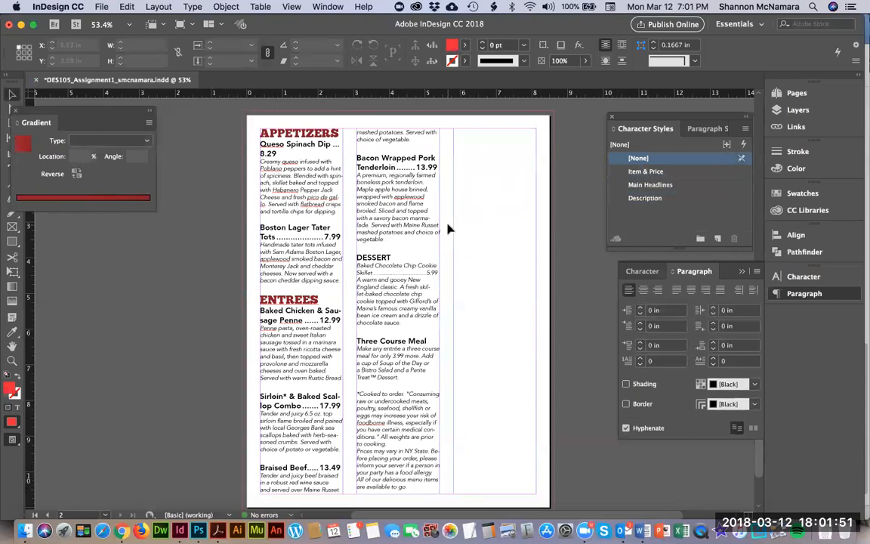
# - Apply the Item & Price character style to the Baked Chocolate Chip Cookie Skillet item and price line
pyautogui.doubleClick(374, 272)
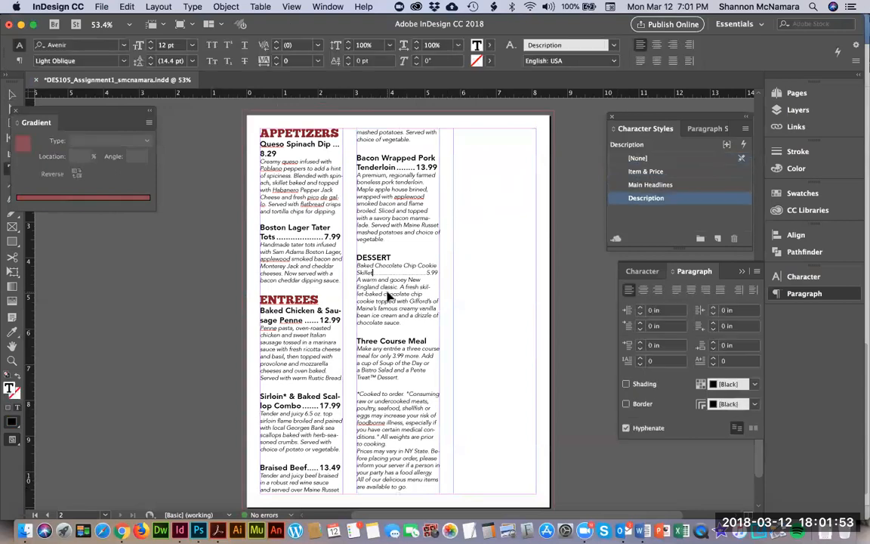
pyautogui.moveTo(357, 265); pyautogui.dragTo(440, 273)
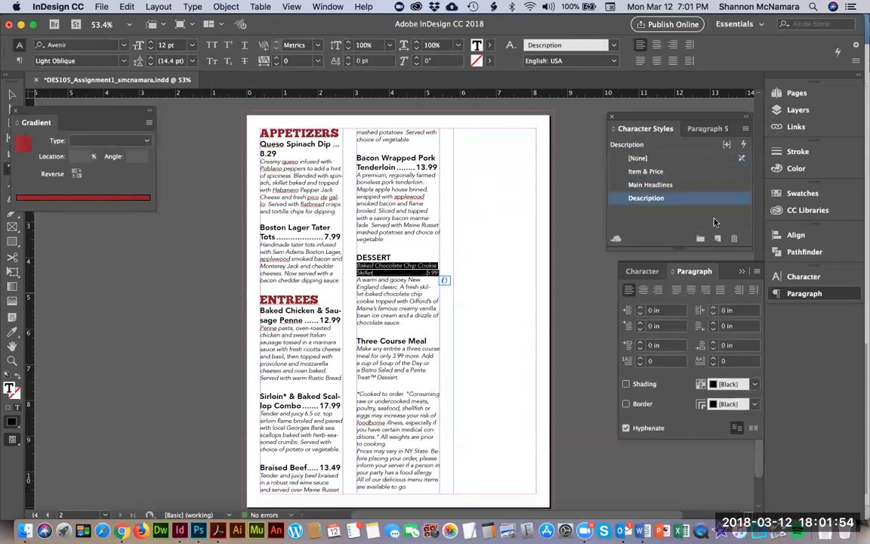
pyautogui.click(659, 172)
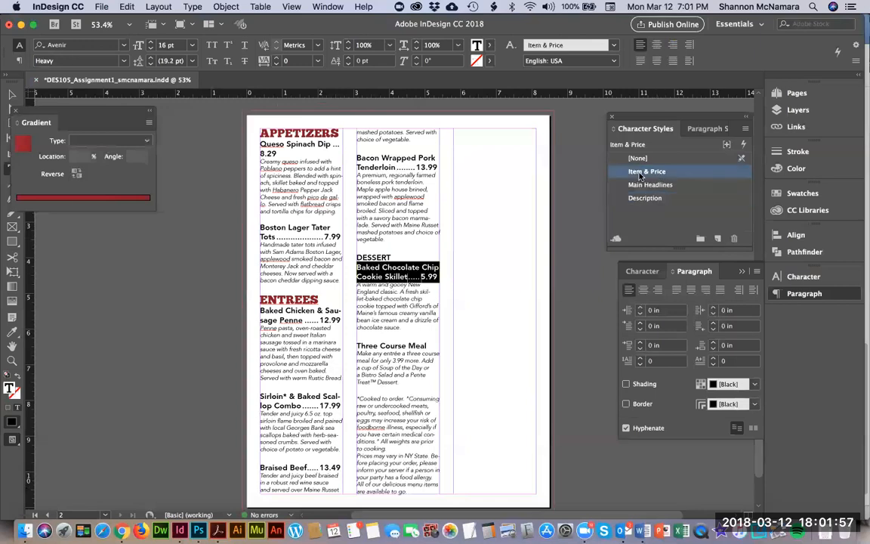
# - Set the page's number of columns to 2, keeping the 0.375 in margins and gutter
pyautogui.click(12, 95)
pyautogui.click(208, 138)
pyautogui.click(158, 7)
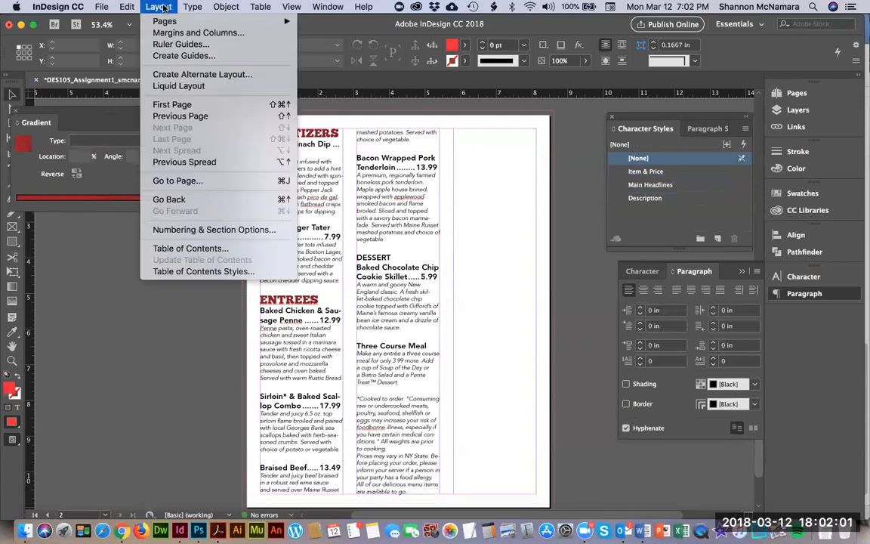
pyautogui.click(150, 32)
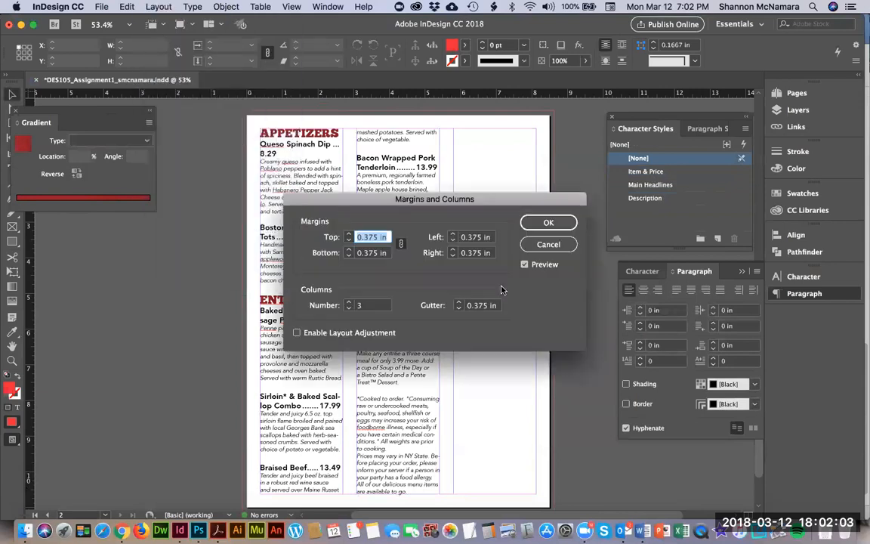
pyautogui.click(348, 309)
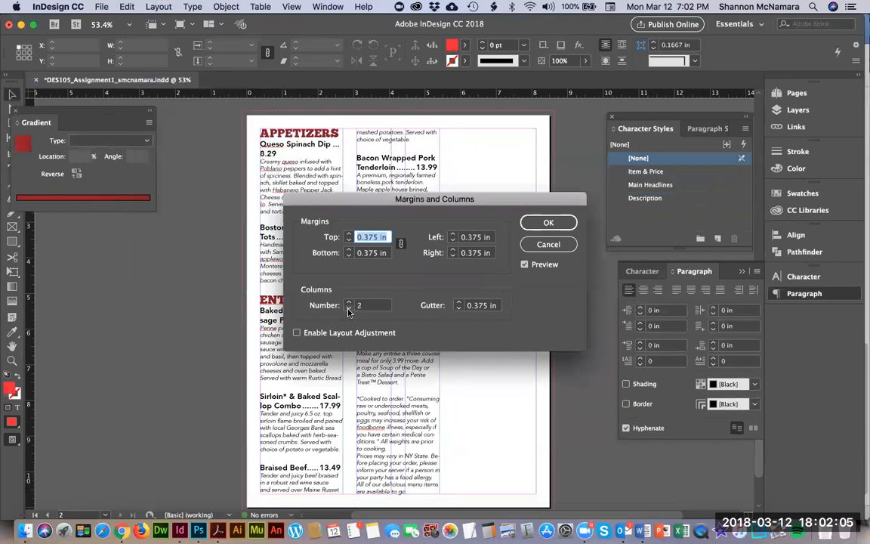
pyautogui.click(538, 222)
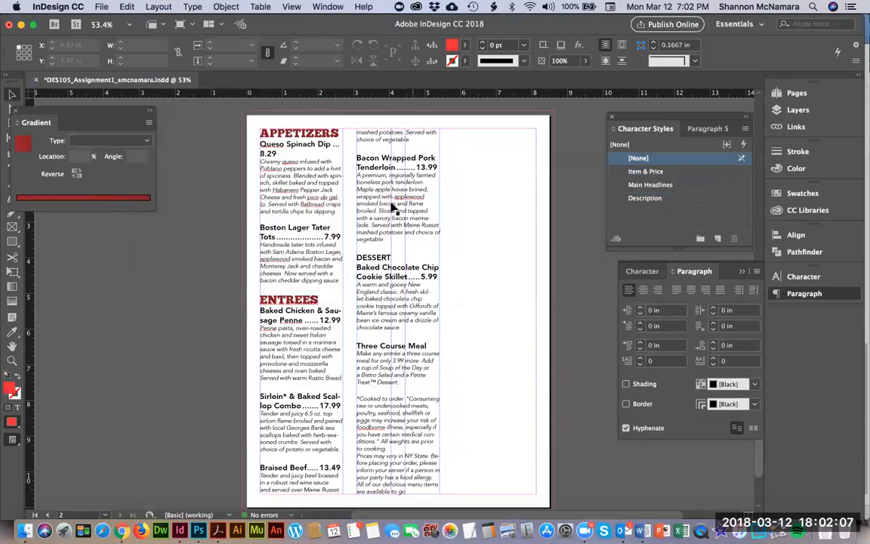
# - Resize the two threaded text frames to fill the two page columns, each 3.6875 in wide
pyautogui.moveTo(377, 212); pyautogui.dragTo(425, 213)
pyautogui.moveTo(489, 305); pyautogui.dragTo(536, 303)
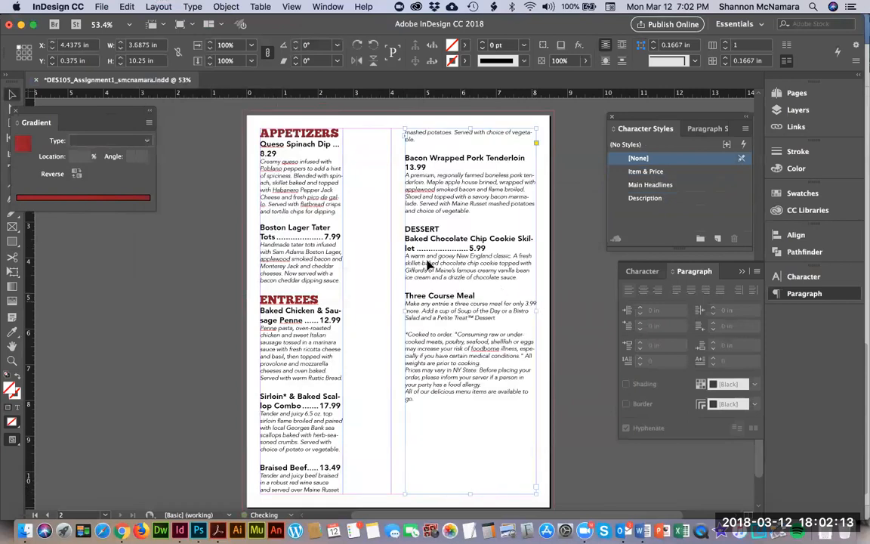
pyautogui.click(317, 248)
pyautogui.moveTo(344, 310); pyautogui.dragTo(390, 307)
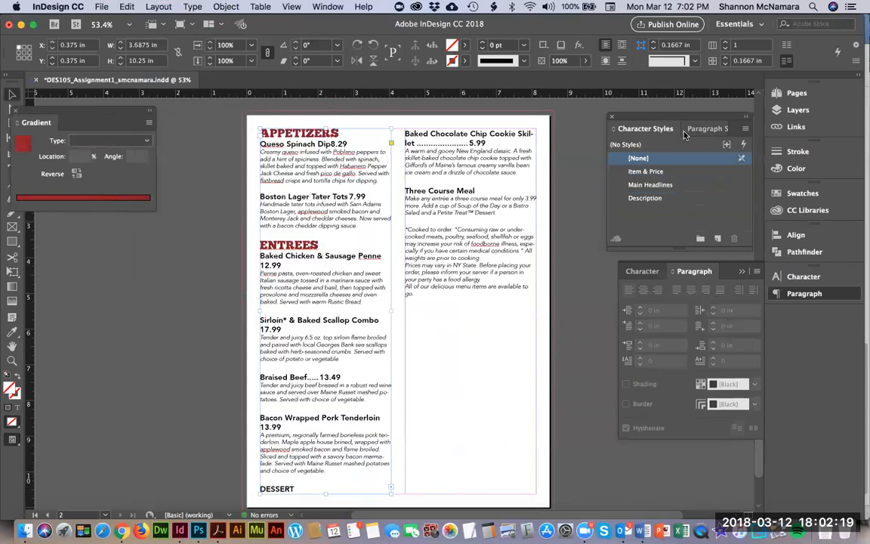
# - Set the right-aligned tab stop of the Font paragraph style to 2.9 in
pyautogui.click(702, 129)
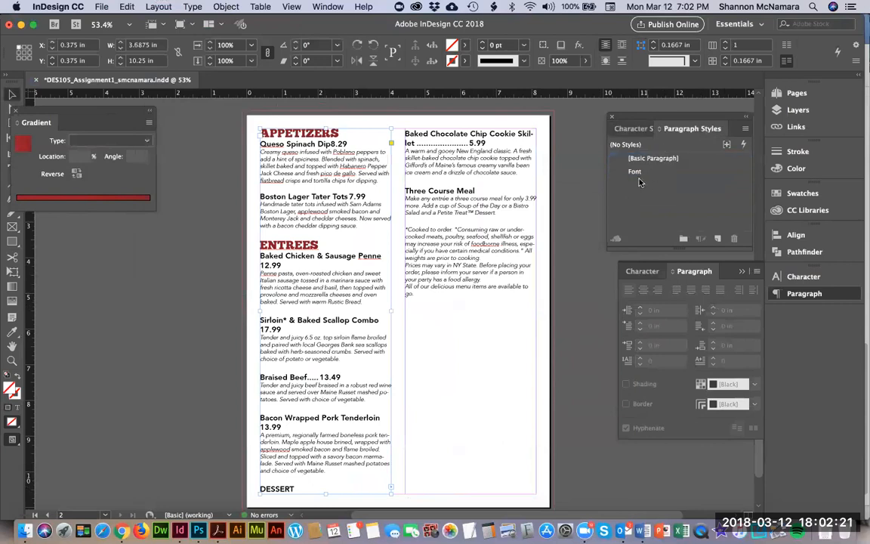
pyautogui.click(634, 172)
pyautogui.doubleClick(634, 172)
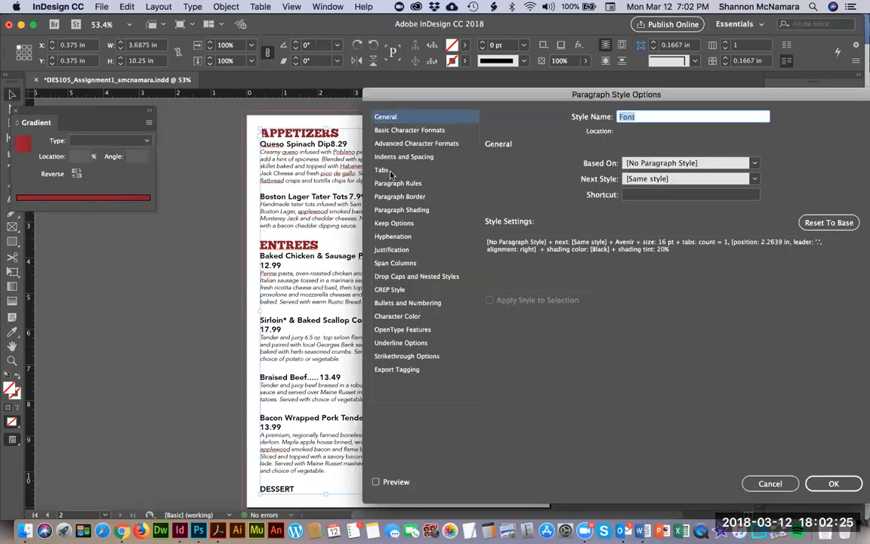
pyautogui.click(404, 169)
pyautogui.moveTo(572, 197); pyautogui.dragTo(596, 198)
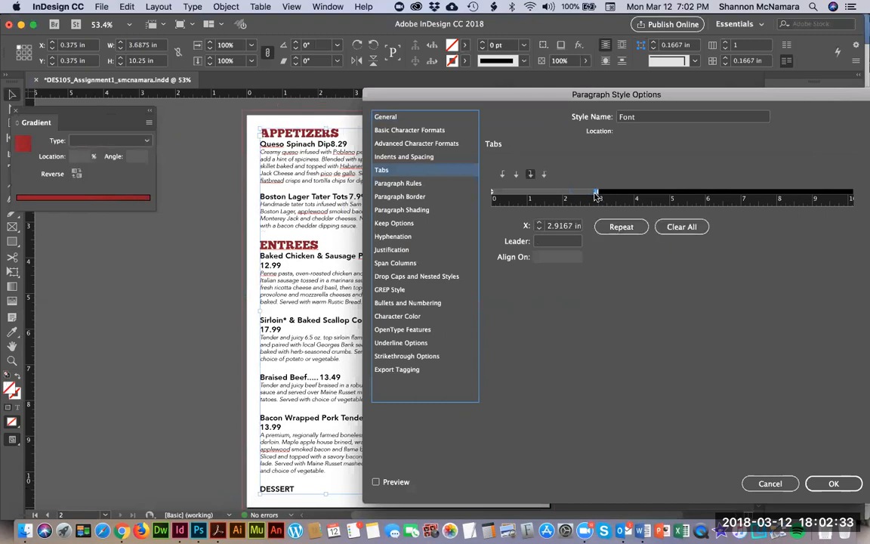
pyautogui.moveTo(560, 227); pyautogui.dragTo(600, 228)
pyautogui.press('BackSpace')
pyautogui.press('Tab')
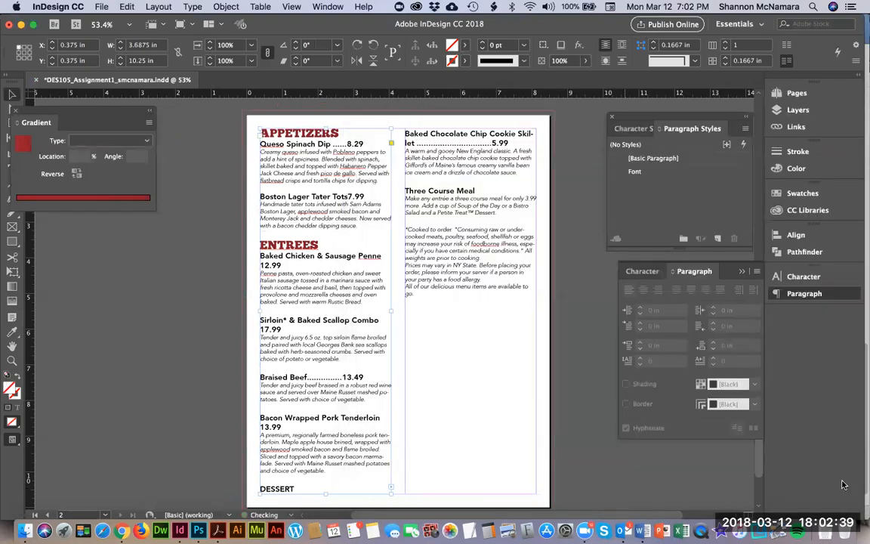
# - Select all the menu text and set the Font paragraph style's right-aligned tab stop to 3.625 in
pyautogui.doubleClick(364, 143)
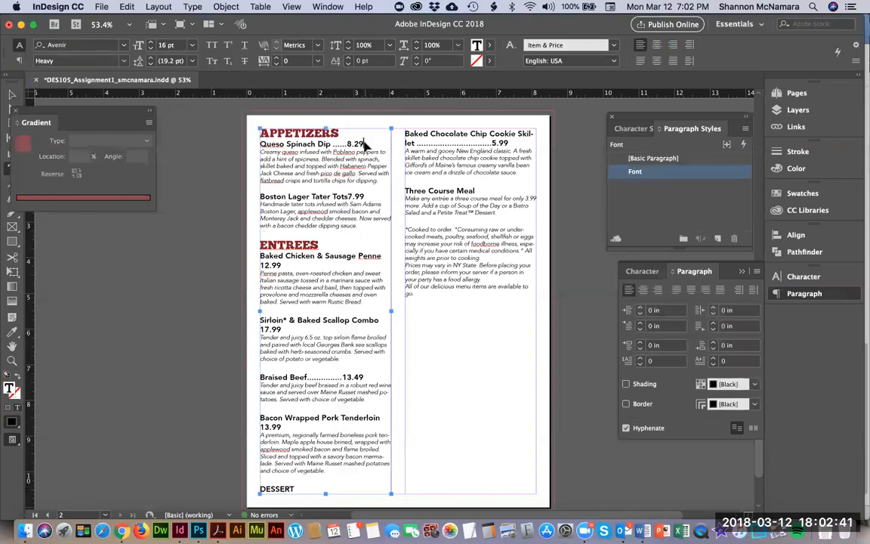
pyautogui.press('super+a')
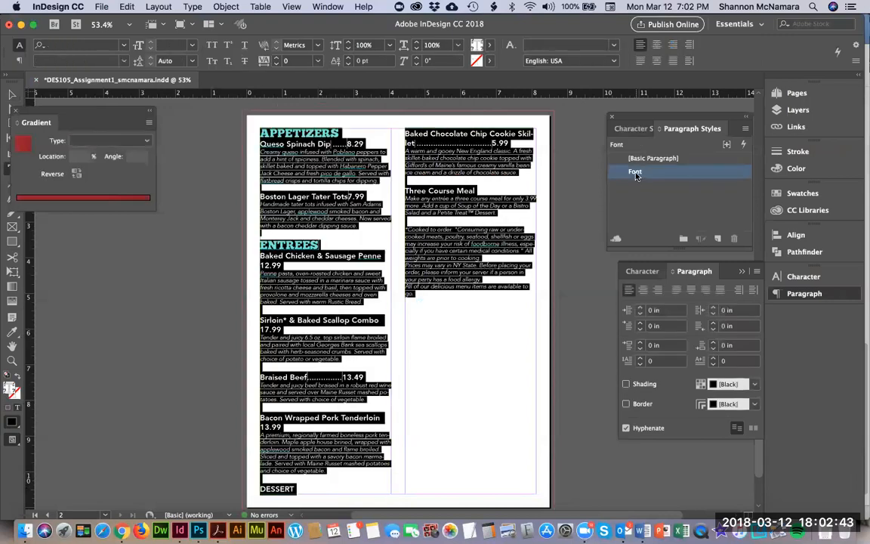
pyautogui.doubleClick(636, 172)
pyautogui.click(408, 169)
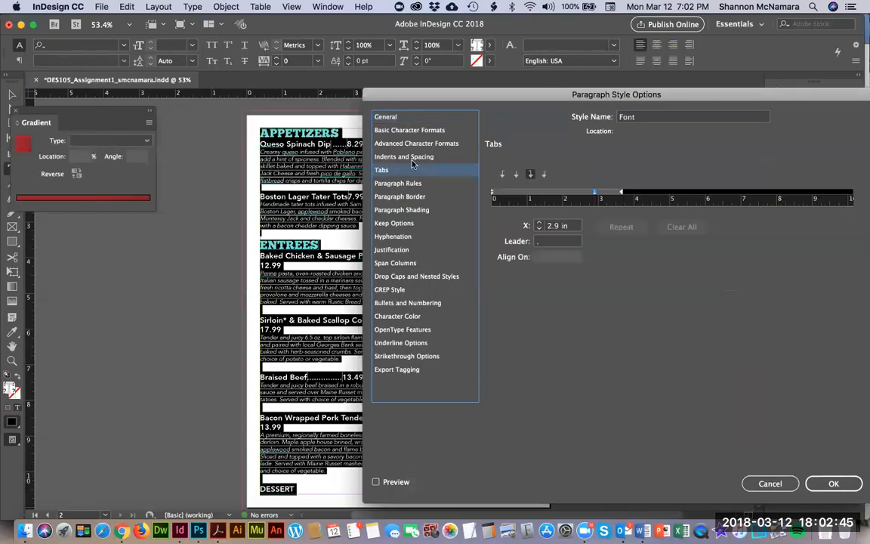
pyautogui.moveTo(594, 192); pyautogui.dragTo(621, 196)
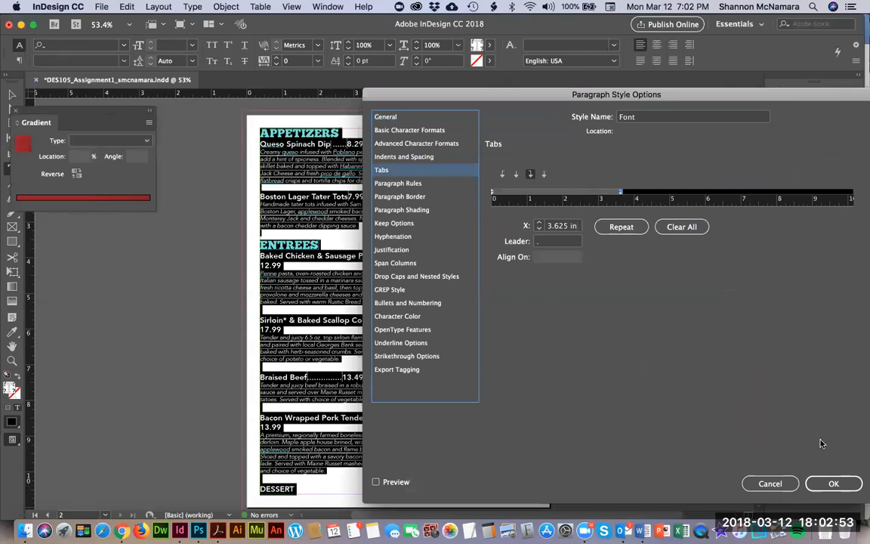
pyautogui.click(833, 484)
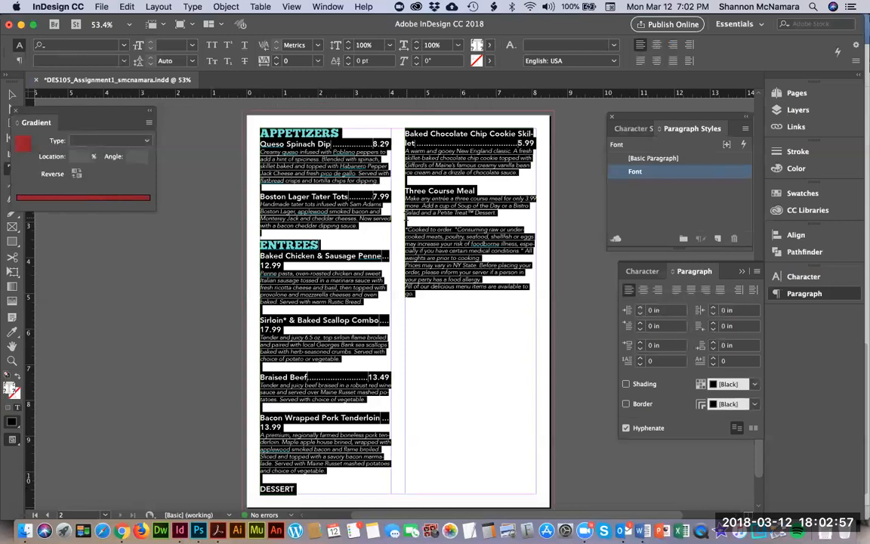
# - Apply the Main Headlines character style to the DESSERT heading
pyautogui.press('Escape')
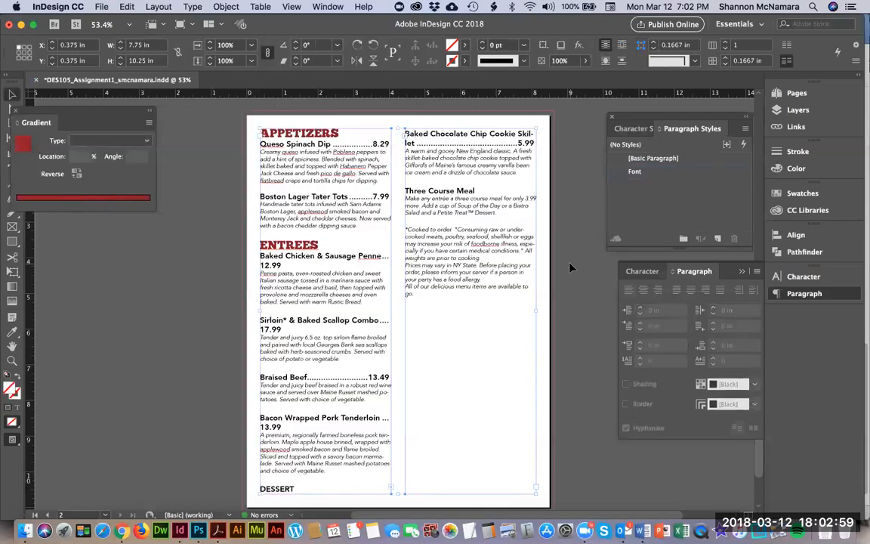
pyautogui.doubleClick(296, 489)
pyautogui.doubleClick(294, 488)
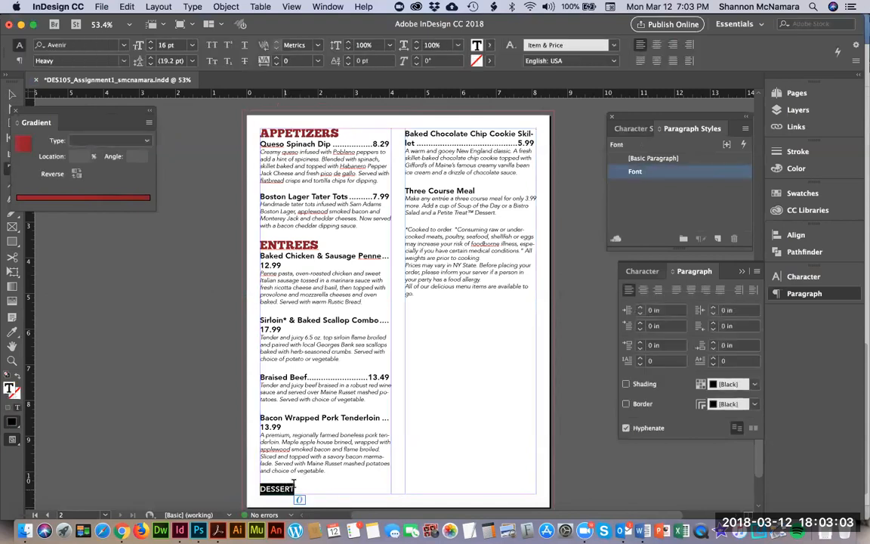
pyautogui.click(636, 128)
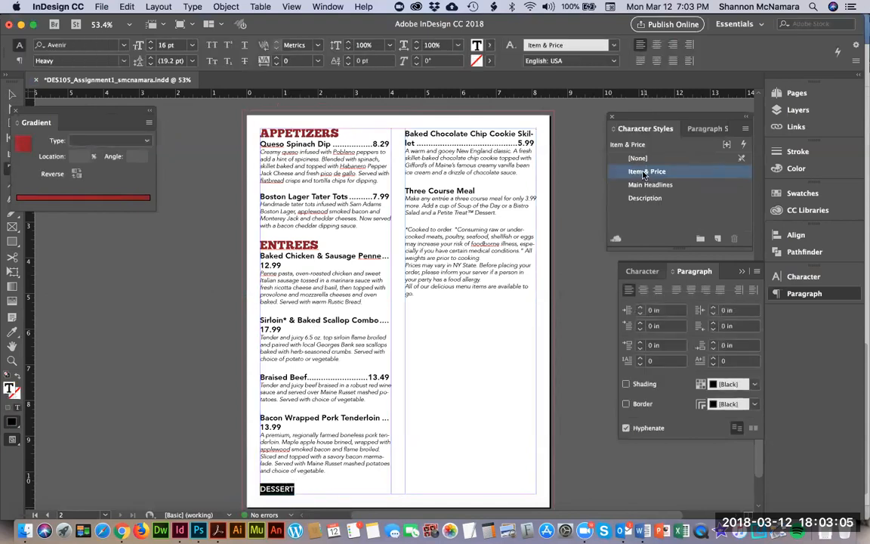
pyautogui.click(648, 185)
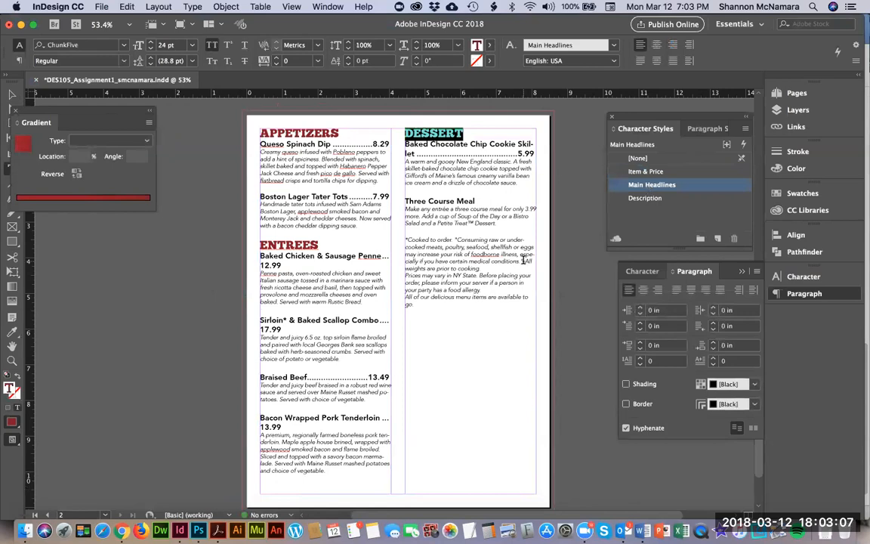
# - Insert forced line breaks before "Skillet", "Tenderloin" and "Combo" in the long item names so each price stays on its leader line
pyautogui.click(518, 144)
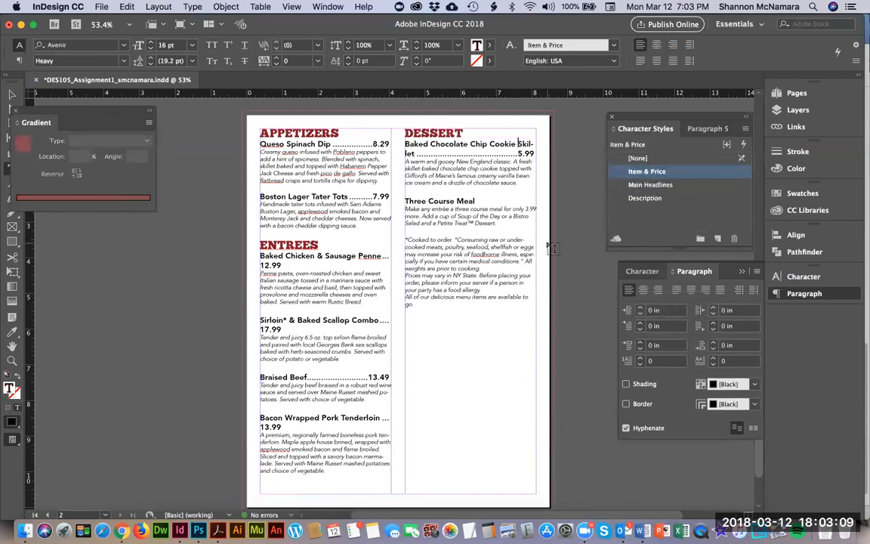
pyautogui.hotkey('shift', 'Return')
pyautogui.click(340, 418)
pyautogui.hotkey('shift', 'Return')
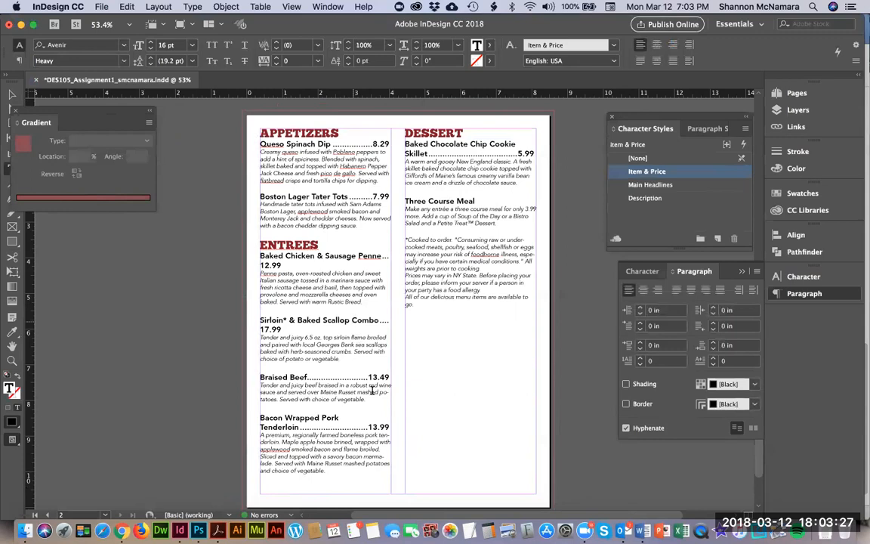
pyautogui.hotkey('shift', 'Return')
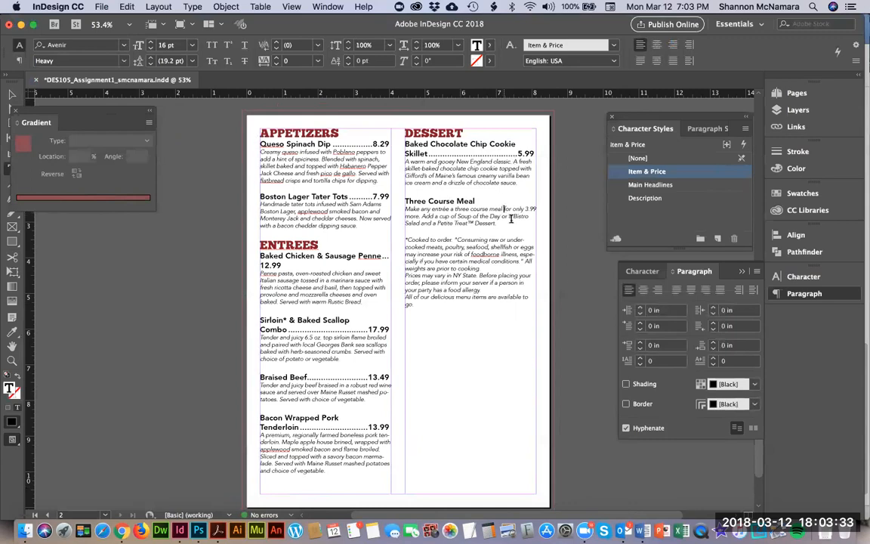
# - Start a new paragraph at "Add a cup of Soup" under Three Course Meal and apply Item & Price to the "Make any entrée" sentence
pyautogui.click(506, 254)
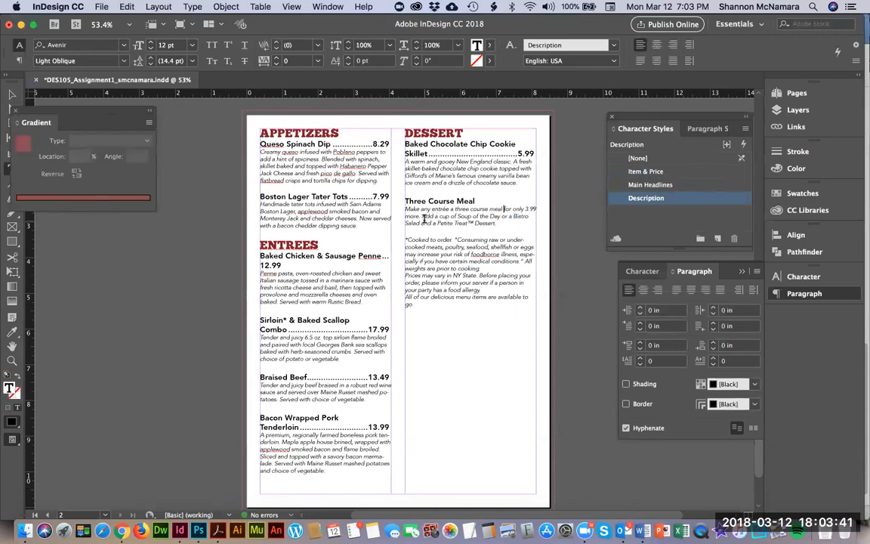
pyautogui.press('Return')
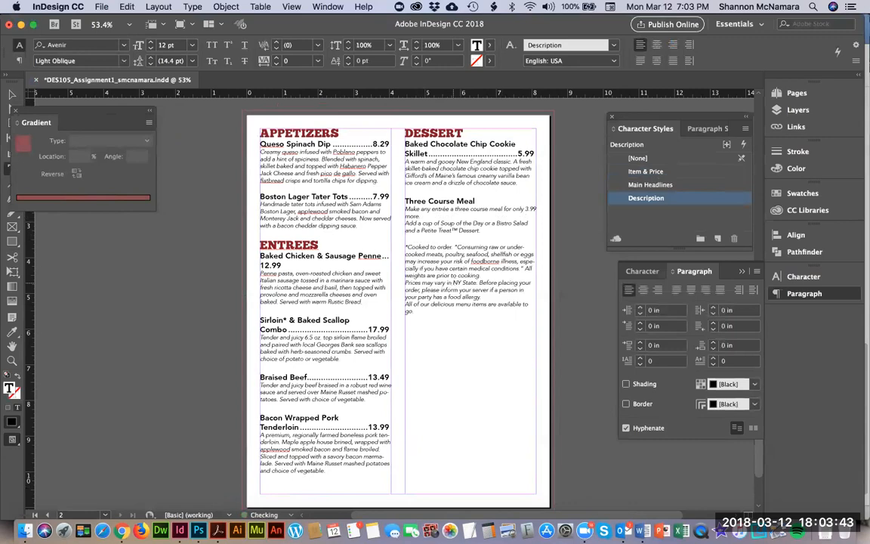
pyautogui.tripleClick(452, 209)
pyautogui.click(451, 210)
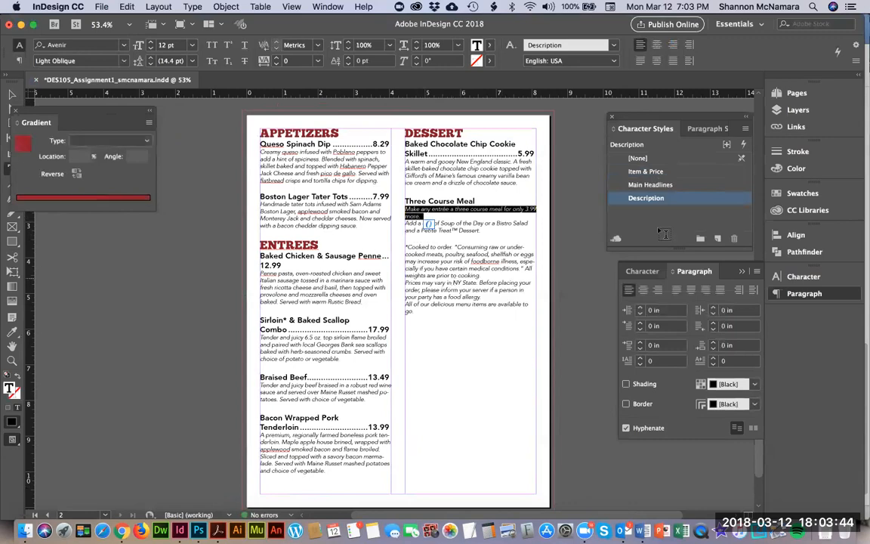
pyautogui.click(646, 171)
pyautogui.click(406, 227)
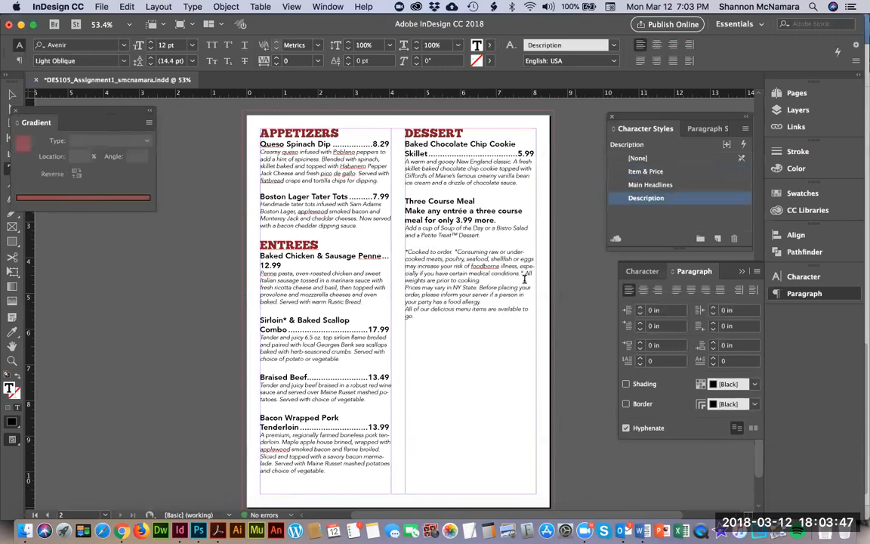
# - Insert a tab before the 3.99 price in the Three Course Meal line to add its dot leader
pyautogui.click(456, 220)
pyautogui.press('Tab')
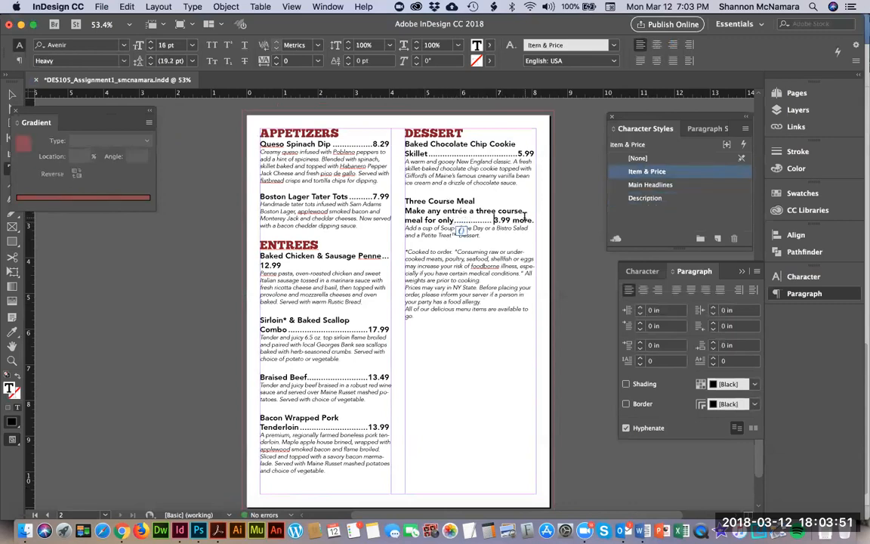
# - Select all the threaded menu text and set the paragraph space after to 0.0625 in
pyautogui.click(464, 265)
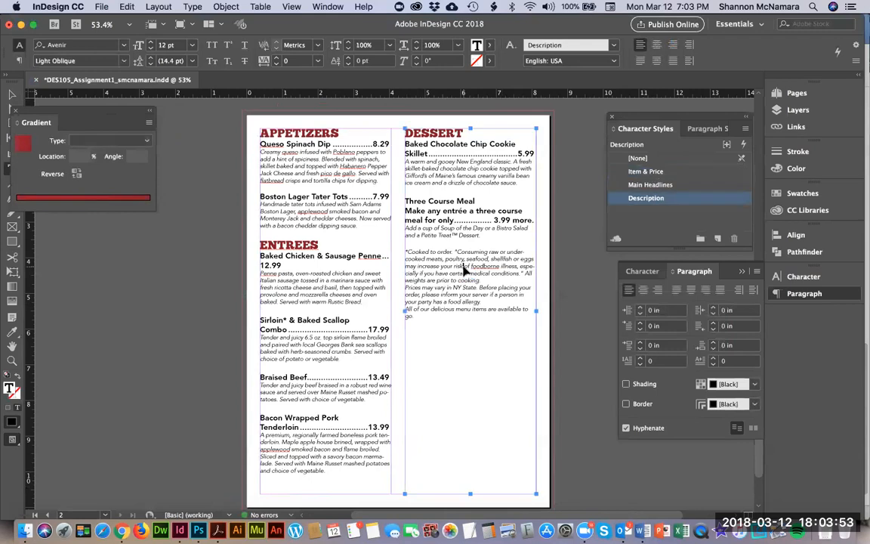
pyautogui.press('super+a')
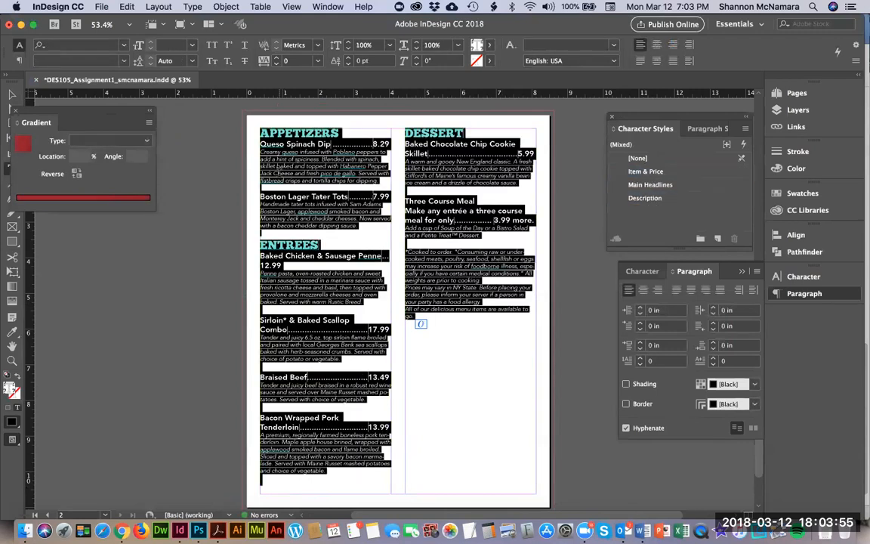
pyautogui.click(713, 346)
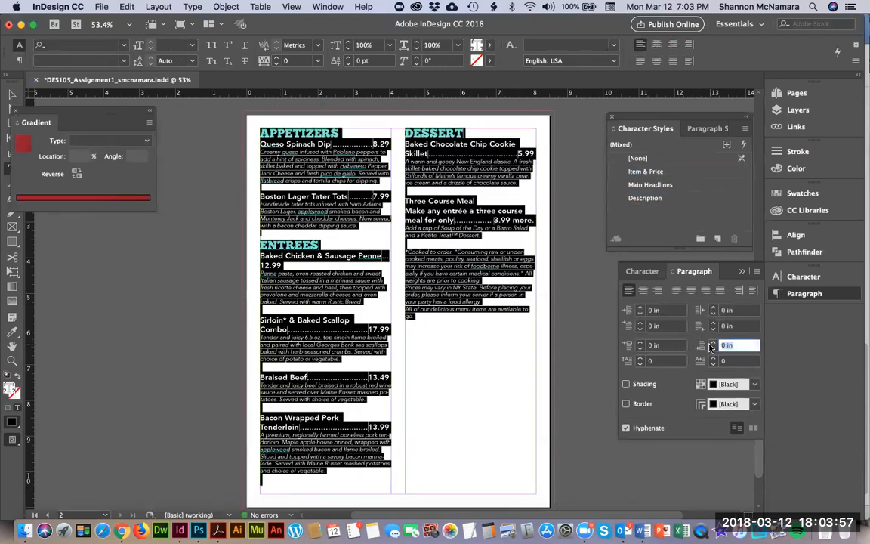
pyautogui.click(711, 342)
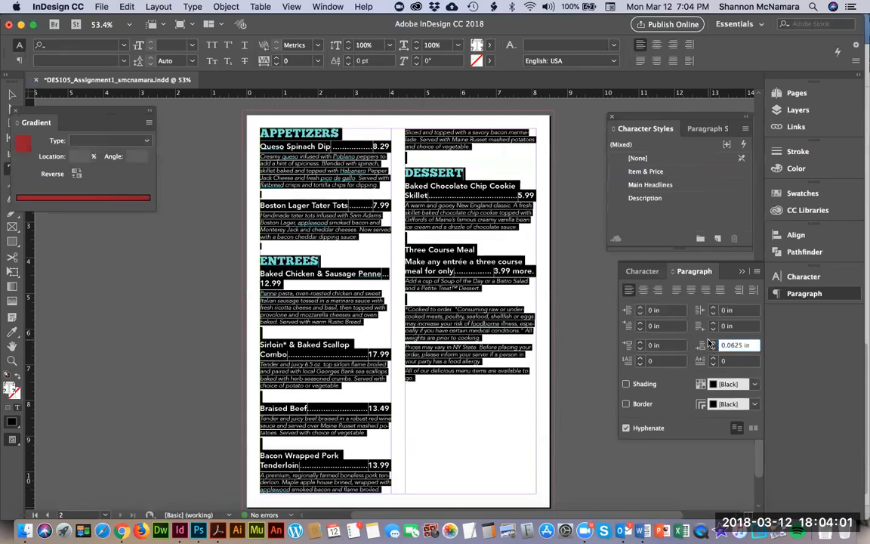
pyautogui.click(389, 353)
# - Delete the blank lines above Boston Lager Tater Tots and above Sirloin* & Baked Scallop Combo
pyautogui.click(262, 195)
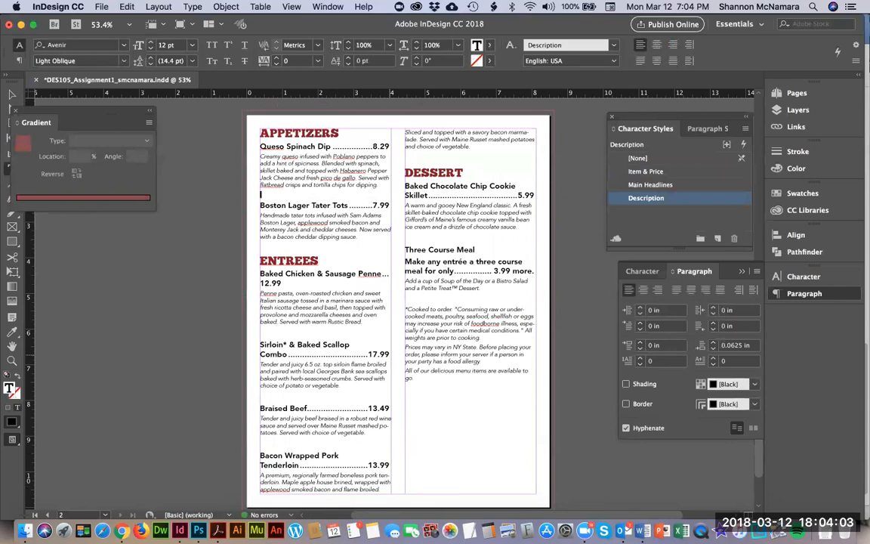
pyautogui.press('Delete')
pyautogui.press('Down')
pyautogui.press('Down')
pyautogui.press('Down')
pyautogui.press('Down')
pyautogui.press('Down')
pyautogui.press('Down')
pyautogui.press('Down')
pyautogui.press('Down')
pyautogui.press('Down')
pyautogui.press('Down')
pyautogui.press('Down')
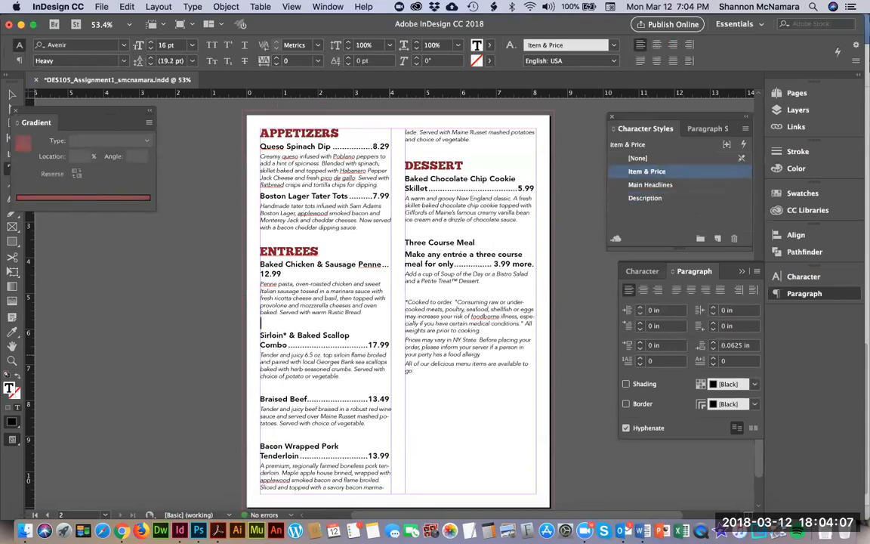
pyautogui.press('Delete')
# - Delete the blank lines above Braised Beef, Bacon Wrapped Pork Tenderloin and Three Course Meal
pyautogui.press('Down')
pyautogui.press('Down')
pyautogui.press('Down')
pyautogui.press('Down')
pyautogui.press('Down')
pyautogui.press('Down')
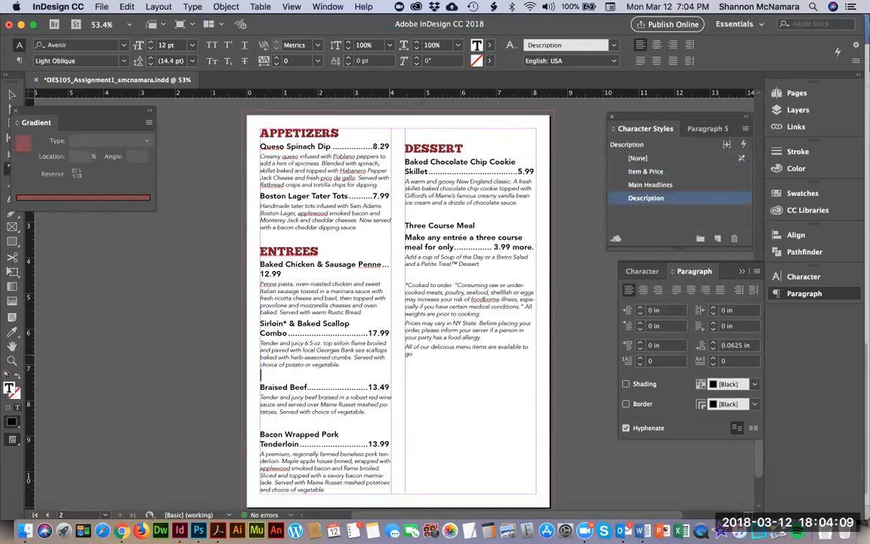
pyautogui.press('Delete')
pyautogui.press('Down')
pyautogui.press('Down')
pyautogui.press('Down')
pyautogui.press('Down')
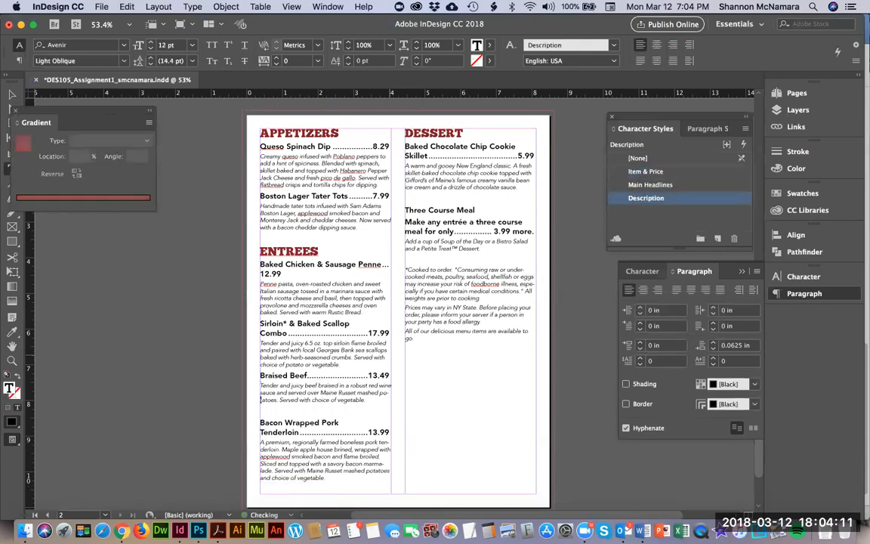
pyautogui.press('Delete')
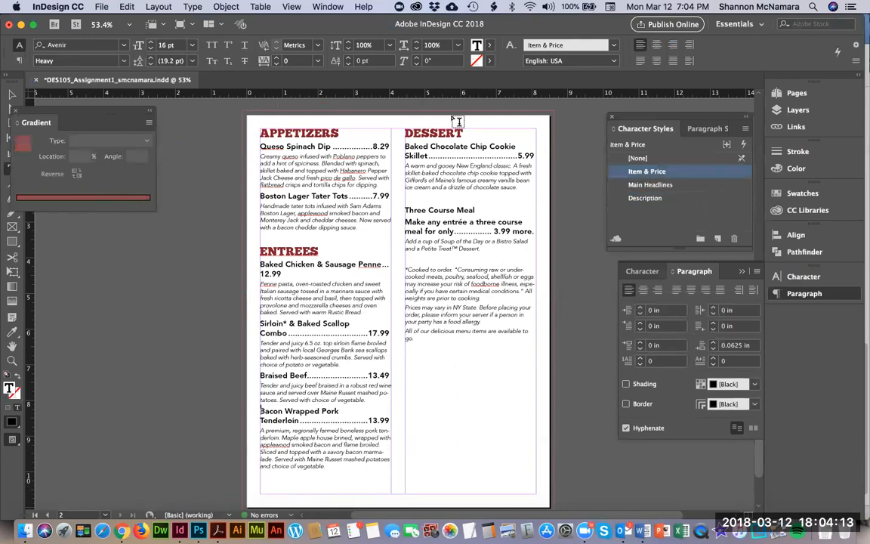
pyautogui.click(407, 202)
pyautogui.press('Delete')
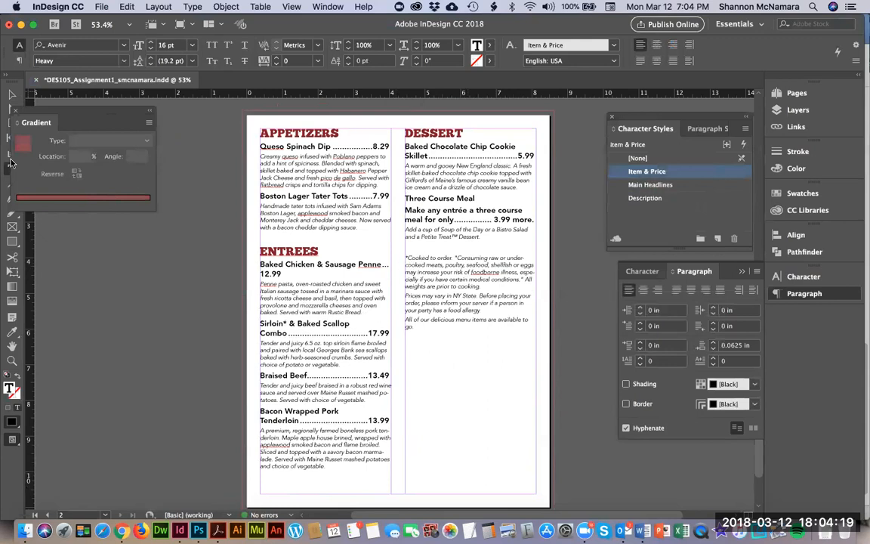
# - Force a line break before Penne in the Baked Chicken & Sausage item, and close the floating Gradient panel
pyautogui.click(12, 94)
pyautogui.click(137, 338)
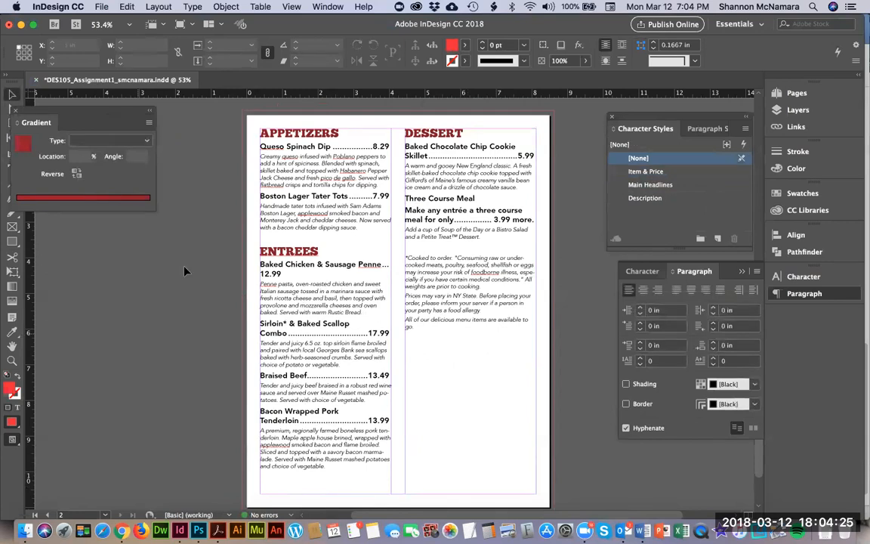
pyautogui.doubleClick(359, 266)
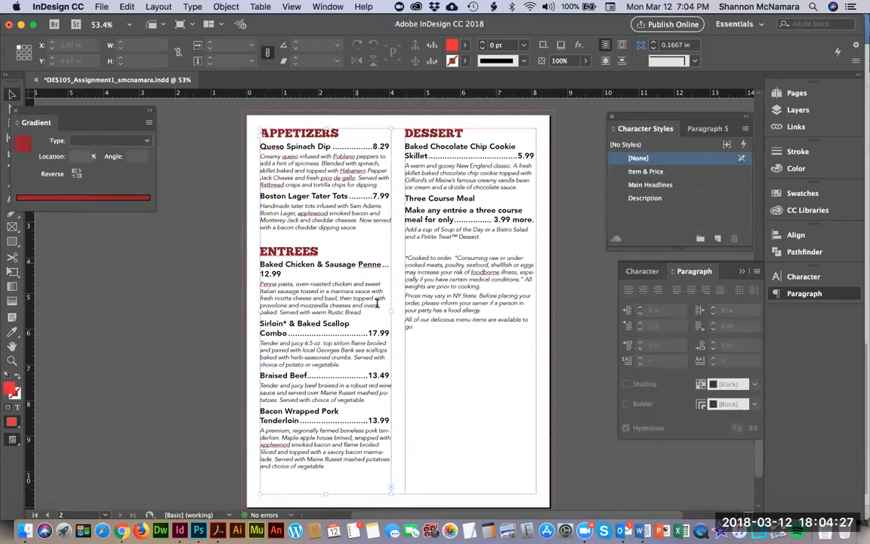
pyautogui.hotkey('shift', 'Return')
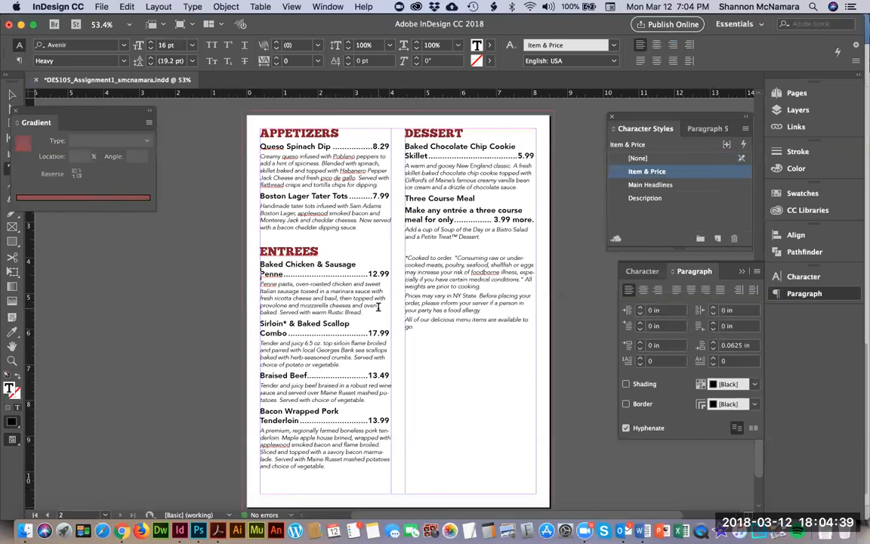
pyautogui.scroll(1, 378, 306)
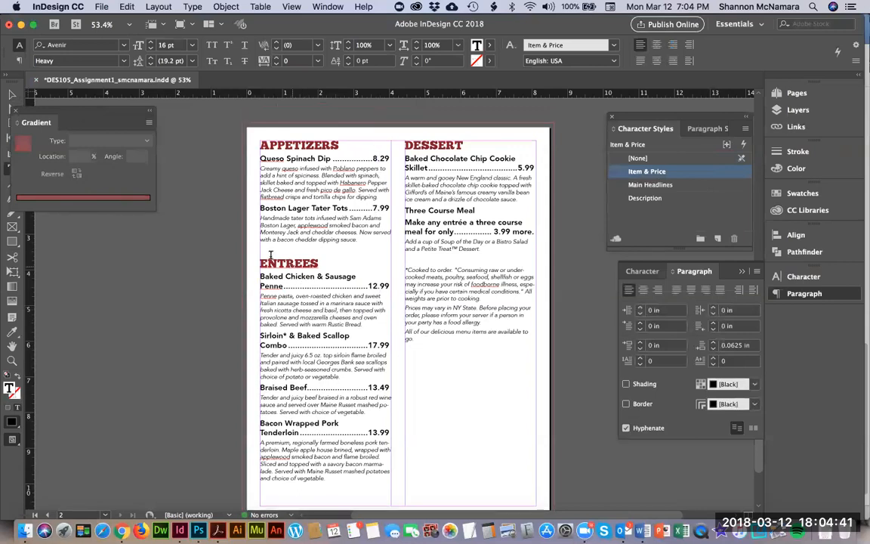
pyautogui.click(16, 113)
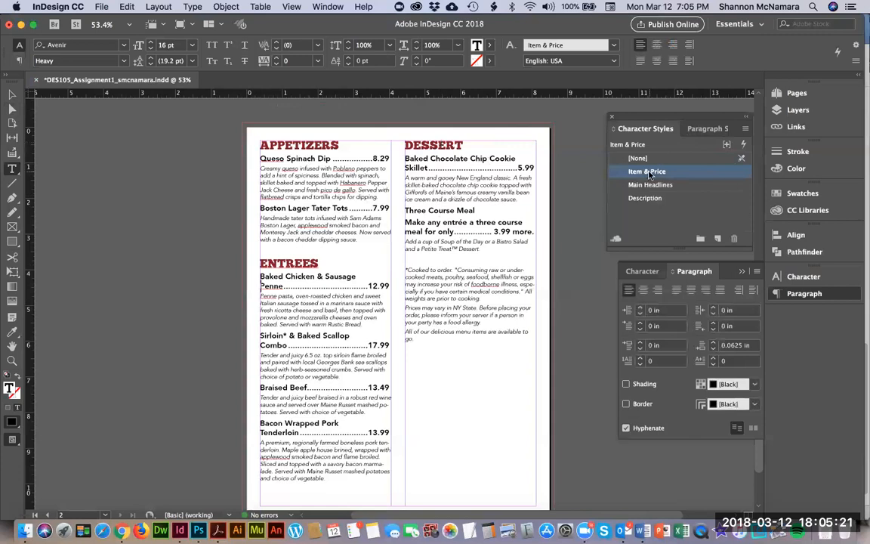
# - Review the overrides and the general settings of the Font paragraph style without changing anything
pyautogui.click(704, 130)
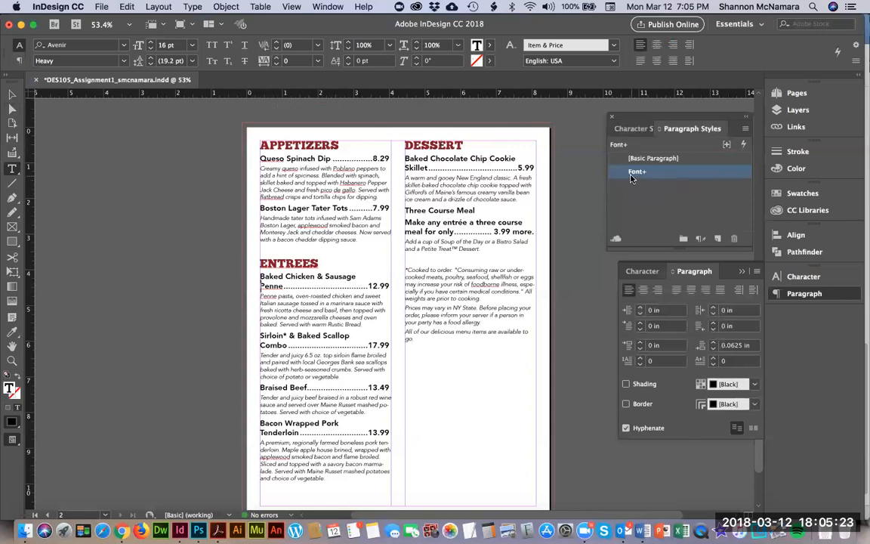
pyautogui.moveTo(631, 178)
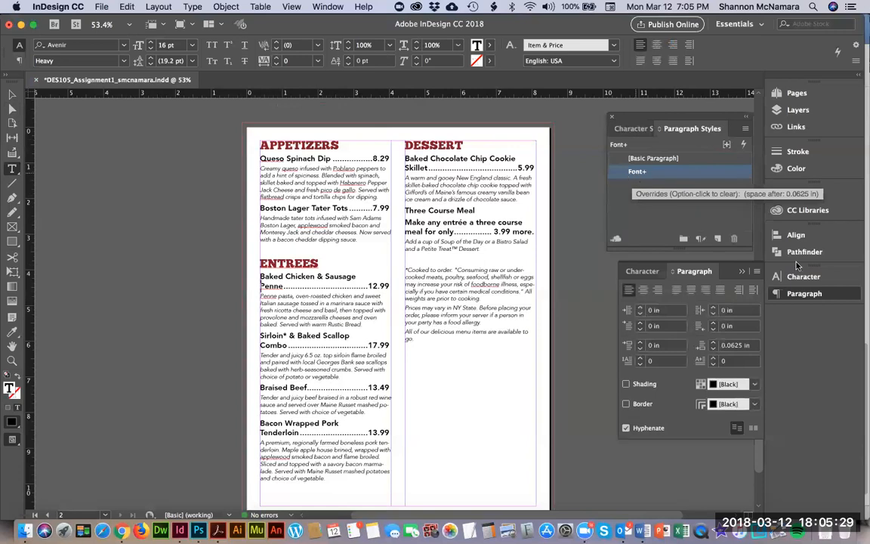
pyautogui.rightClick(634, 172)
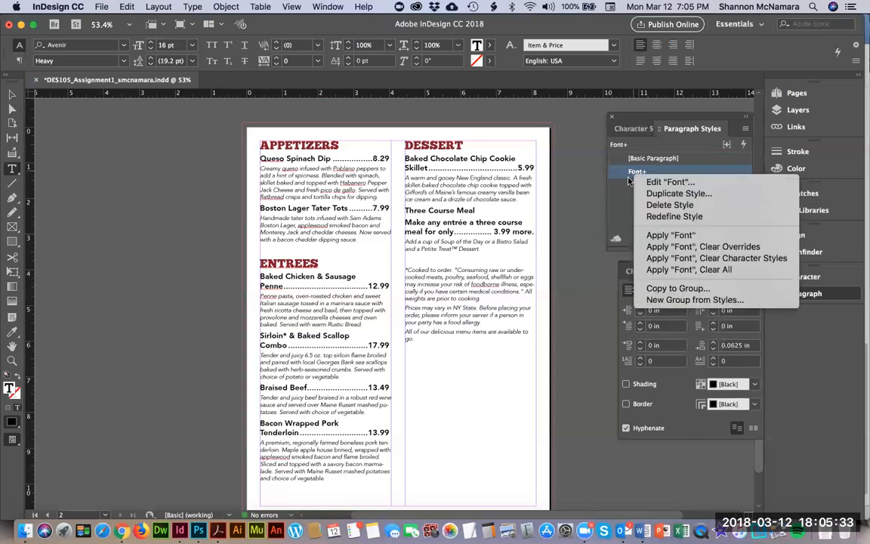
pyautogui.click(661, 182)
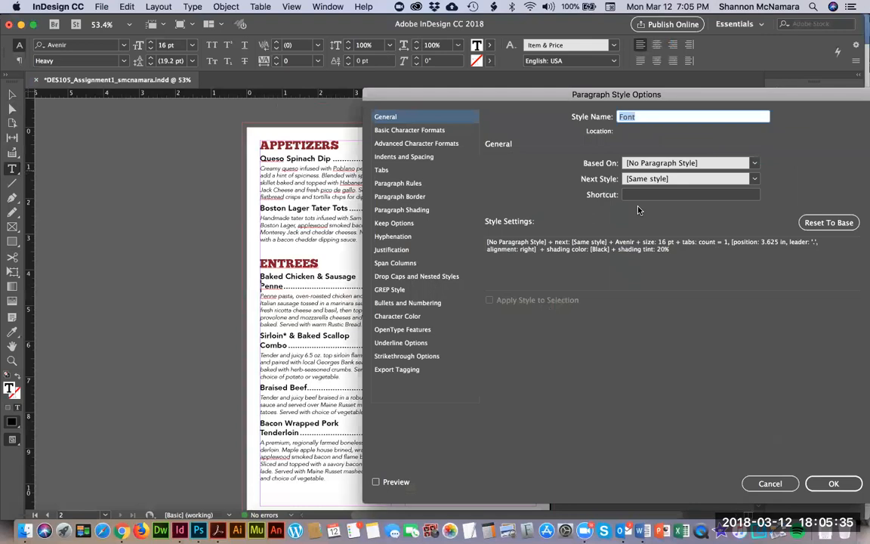
pyautogui.click(835, 485)
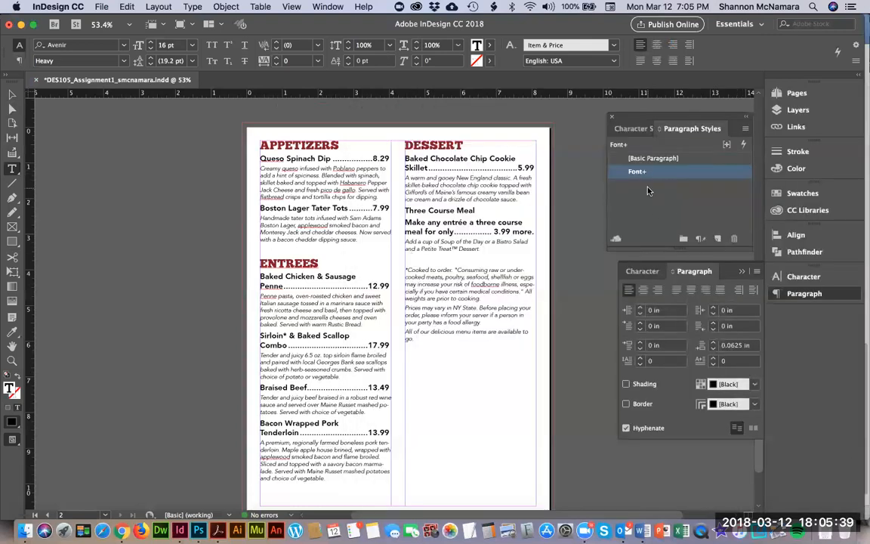
pyautogui.moveTo(639, 173)
pyautogui.press('Escape')
# - Switch to Word and look through the CasualDining menu text up to its beginning, and return to InDesign
pyautogui.press('super+Tab')
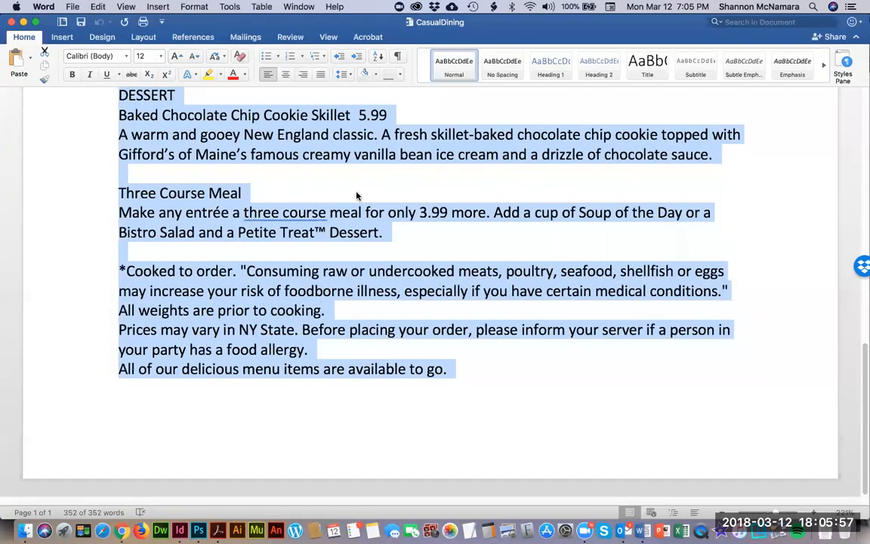
pyautogui.scroll(1, 428, 312)
pyautogui.scroll(10, 427, 312)
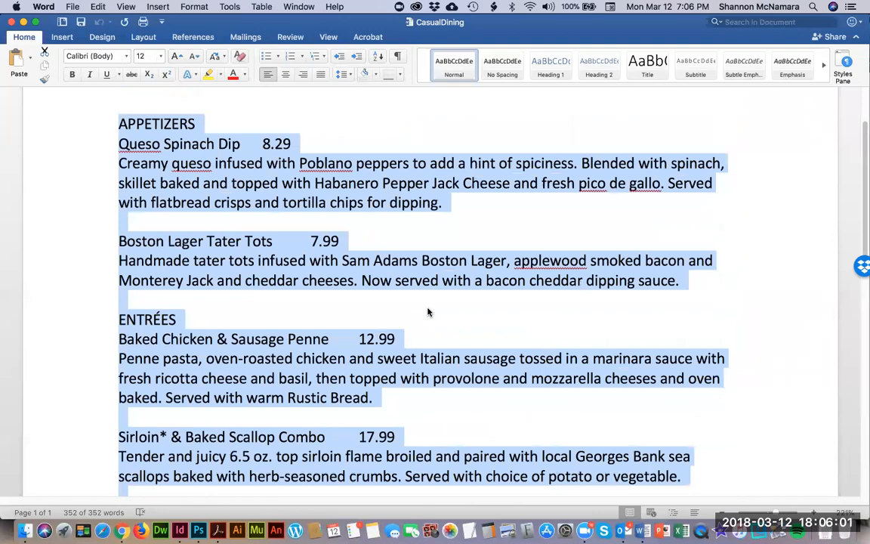
pyautogui.scroll(3, 428, 312)
pyautogui.press('super+Tab')
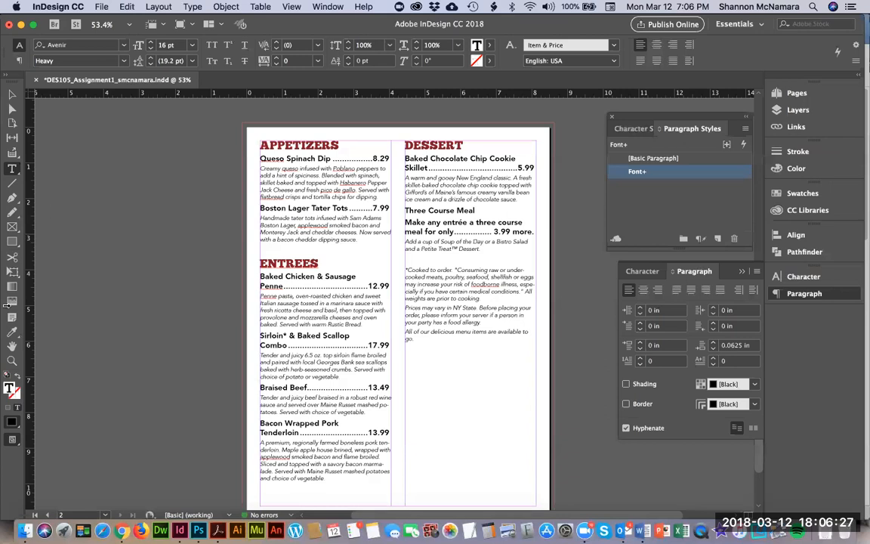
# - Add a new blank page after the menu page, and bring the menu page back into view with the Selection tool active
pyautogui.click(794, 95)
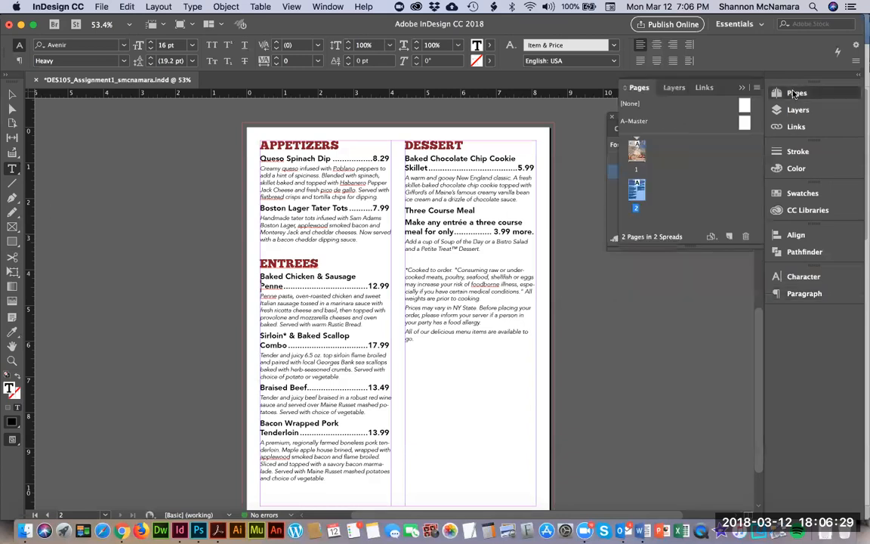
pyautogui.click(728, 235)
pyautogui.scroll(12, 381, 286)
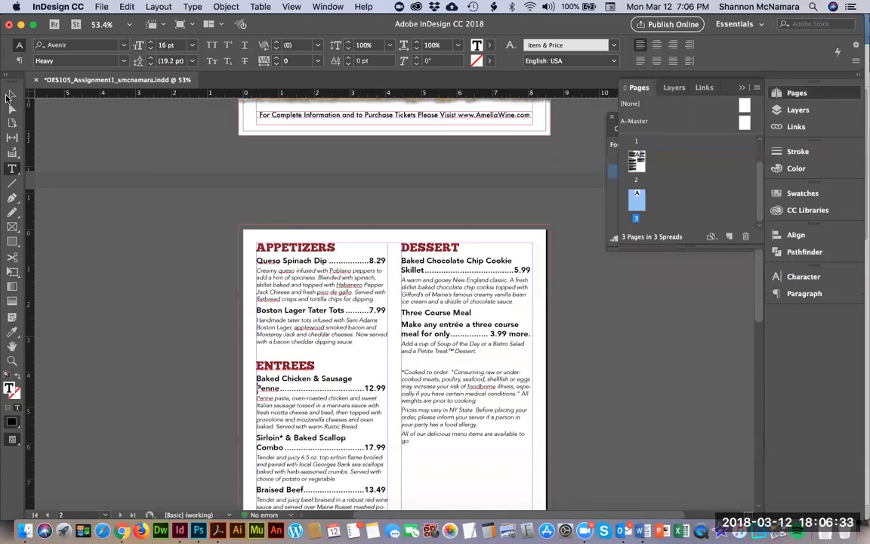
pyautogui.click(12, 95)
pyautogui.scroll(5, 193, 380)
pyautogui.scroll(-8, 189, 241)
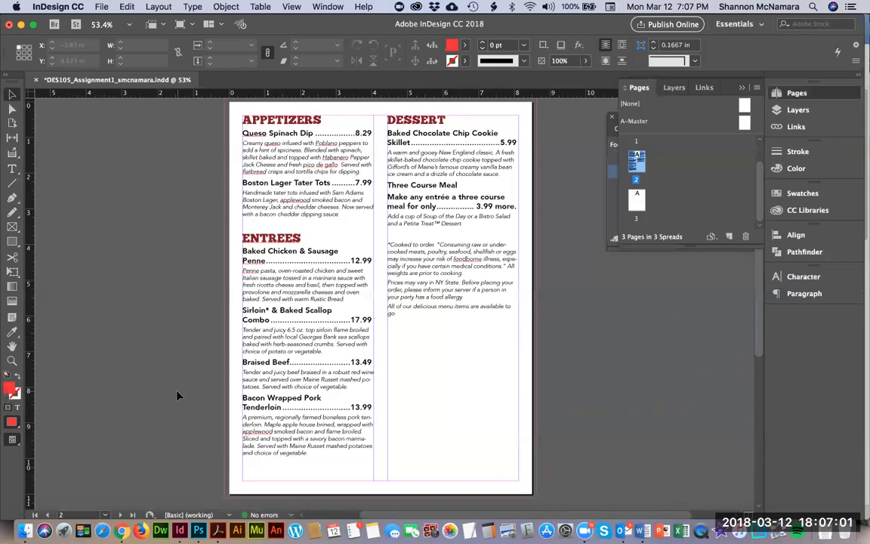
# - Switch to Finder, collapse the Maxwells folder, and preview FineDining.docx in the Week 2 Assignment folder
pyautogui.press('super+Tab')
pyautogui.press('super+Tab')
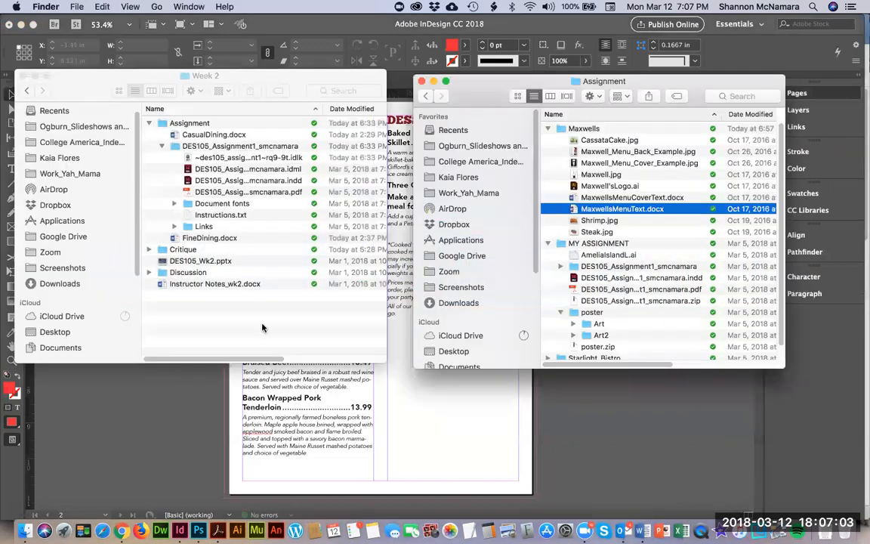
pyautogui.click(547, 130)
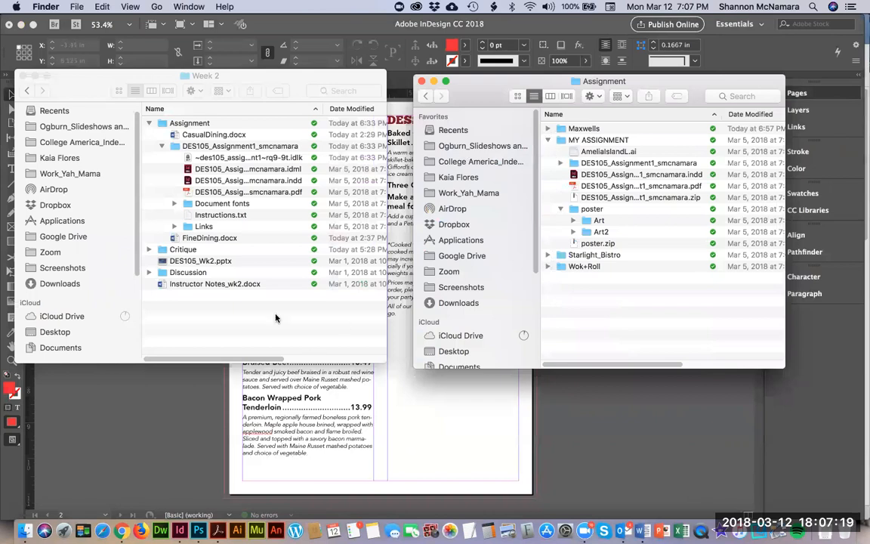
pyautogui.click(248, 316)
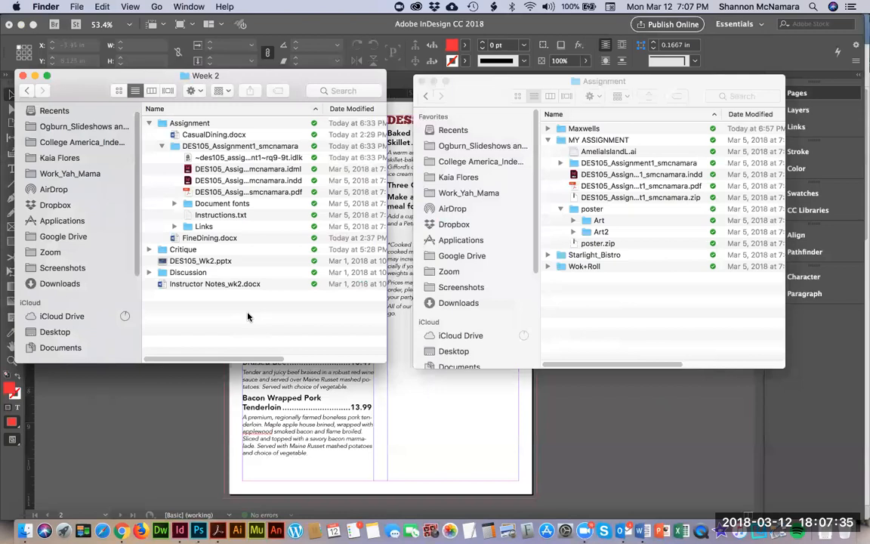
pyautogui.click(183, 239)
pyautogui.press('space')
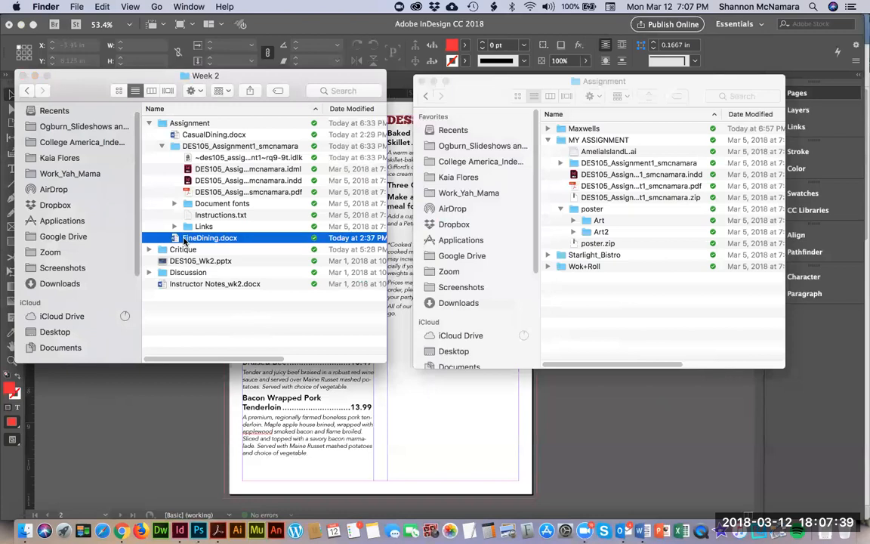
pyautogui.press('space')
# - Return to InDesign and shorten both menu text frames by raising their bottom edges about half an inch
pyautogui.click(186, 400)
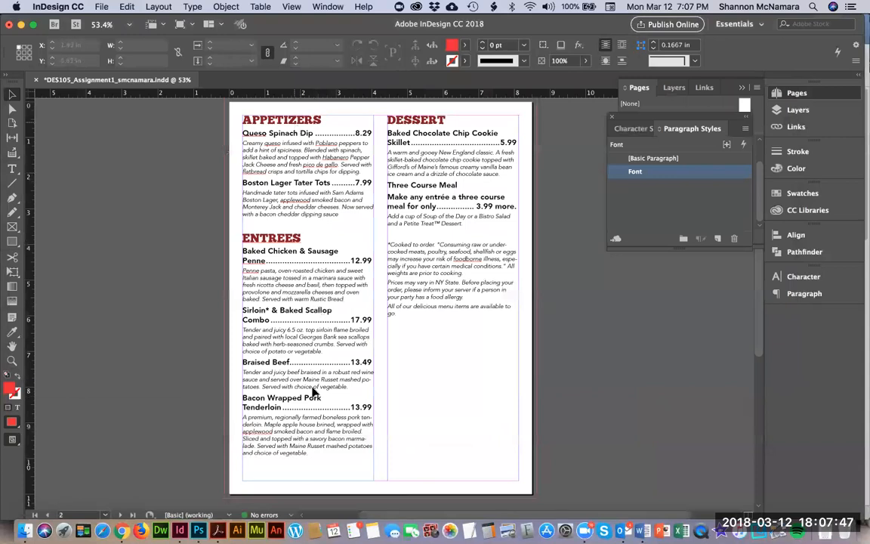
pyautogui.click(269, 202)
pyautogui.moveTo(309, 480); pyautogui.dragTo(308, 462)
pyautogui.click(445, 439)
pyautogui.moveTo(453, 479); pyautogui.dragTo(453, 463)
# - Move both menu text frames down together about half an inch, onto the bottom margin, and deselect them
pyautogui.keyDown('shift'); pyautogui.click(326, 253); pyautogui.keyUp('shift')
pyautogui.moveTo(326, 252); pyautogui.dragTo(327, 269)
pyautogui.click(613, 402)
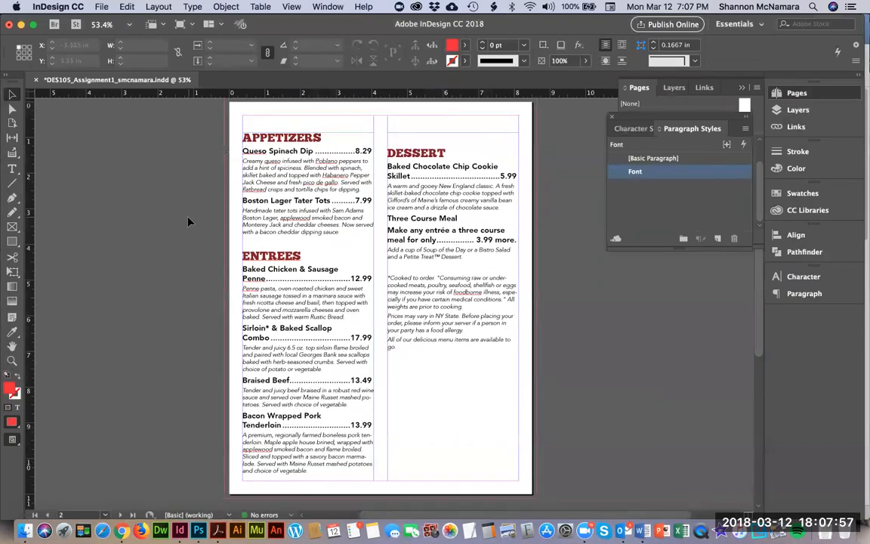
# - Bring the Wine Festival poster on page 1 into view
pyautogui.scroll(10, 235, 256)
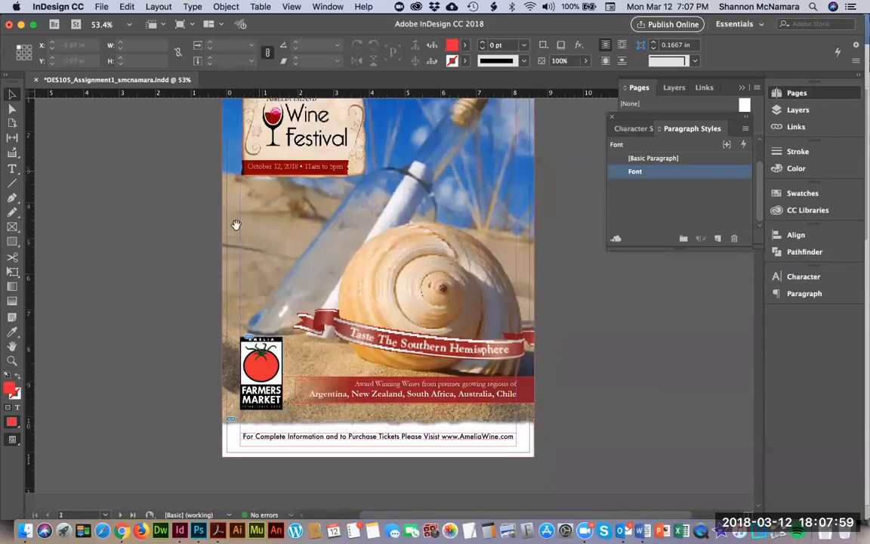
pyautogui.moveTo(236, 224); pyautogui.dragTo(223, 358)
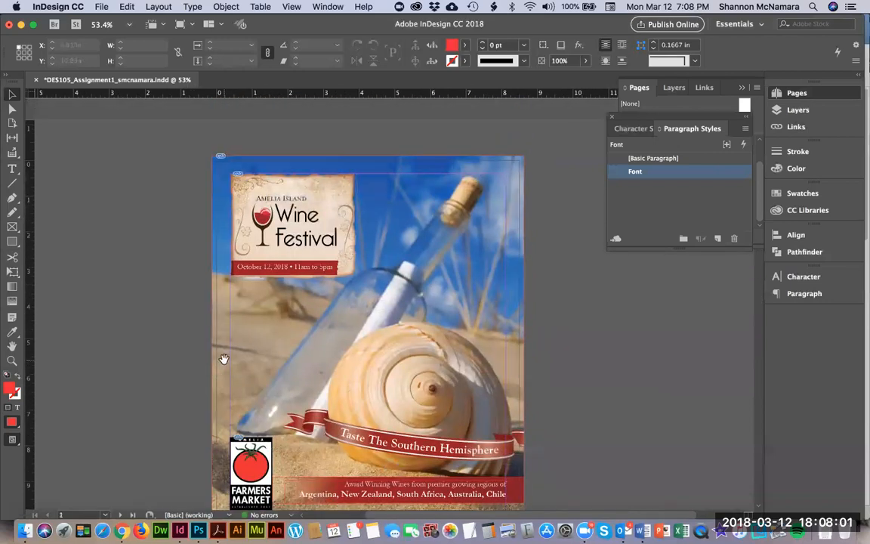
# - Create a centred text frame across the full margin width above the two menu columns on page 2, reading "Casual Dining"
pyautogui.scroll(-5, 332, 419)
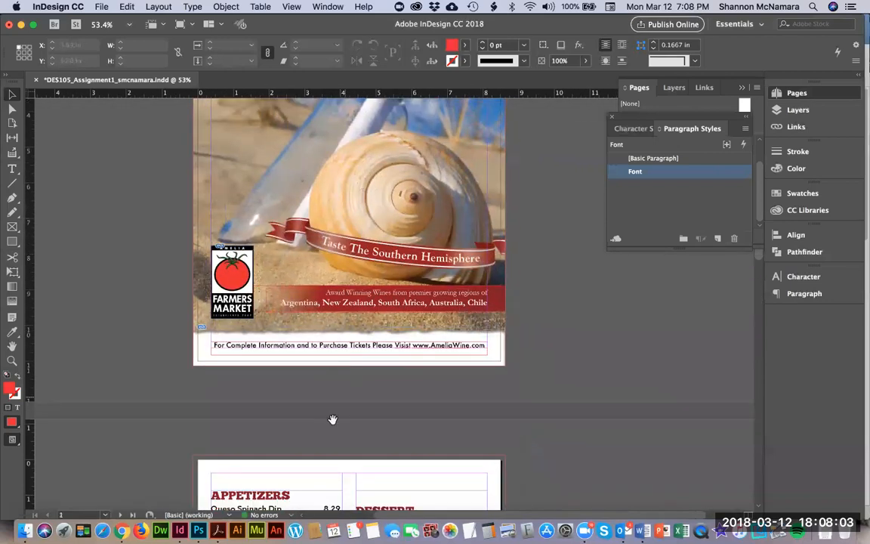
pyautogui.scroll(-5, 332, 419)
pyautogui.press('t')
pyautogui.moveTo(218, 216); pyautogui.dragTo(495, 232)
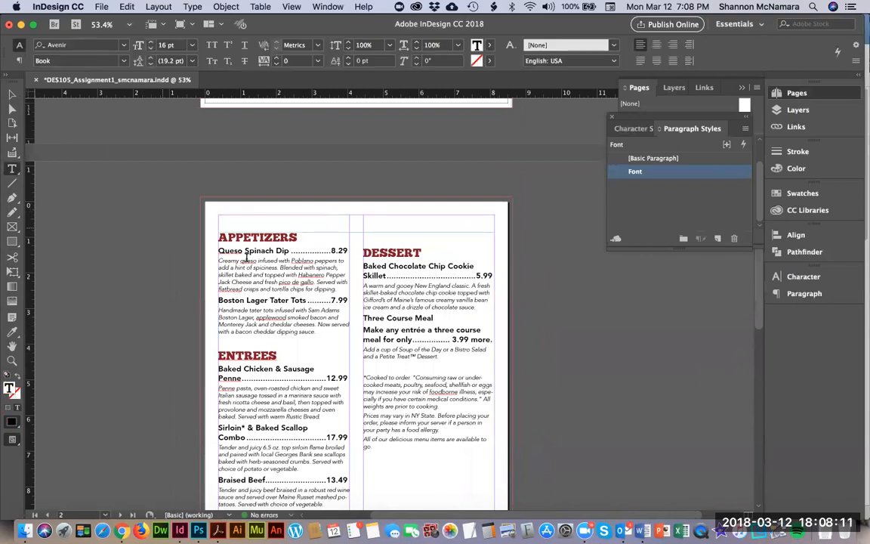
pyautogui.press('shift+super+c')
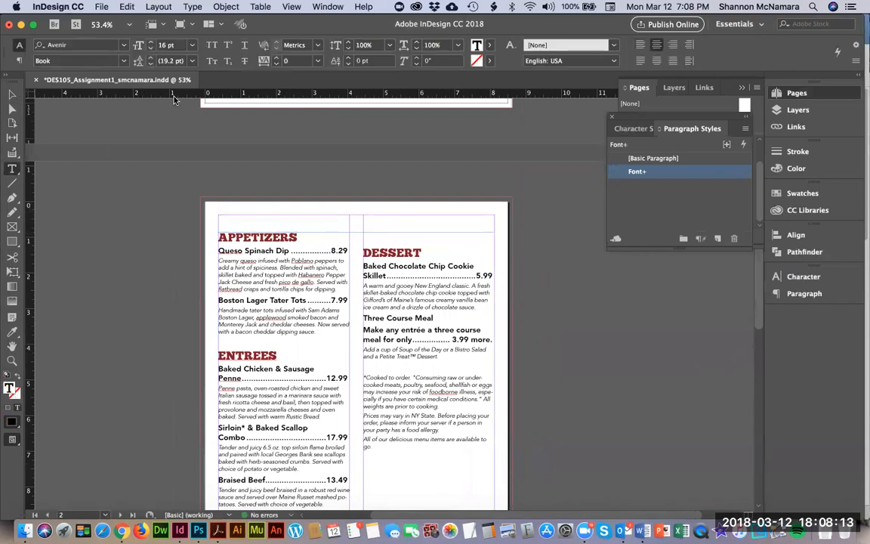
pyautogui.write('Casual Dining')
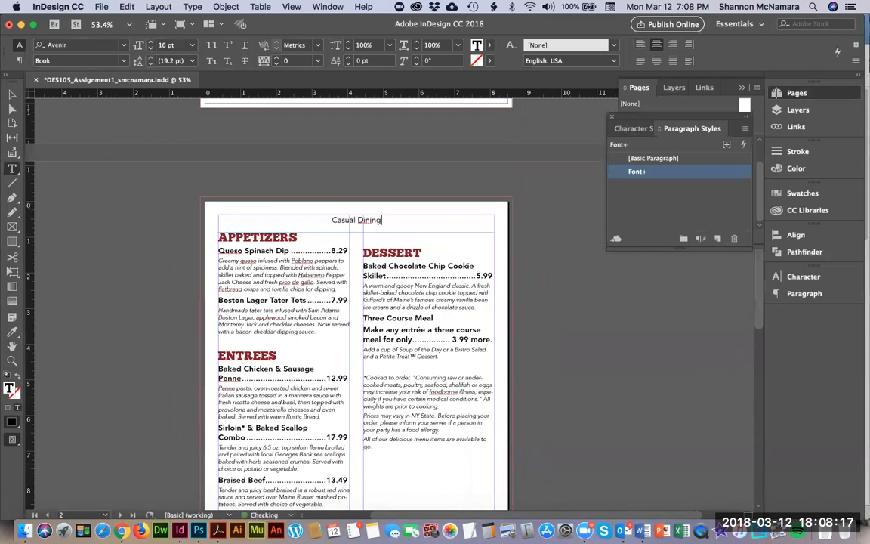
# - Format the Casual Dining title as all caps at 28 pt
pyautogui.press('super+a')
pyautogui.press('shift+super+k')
pyautogui.press('shift+super+period')
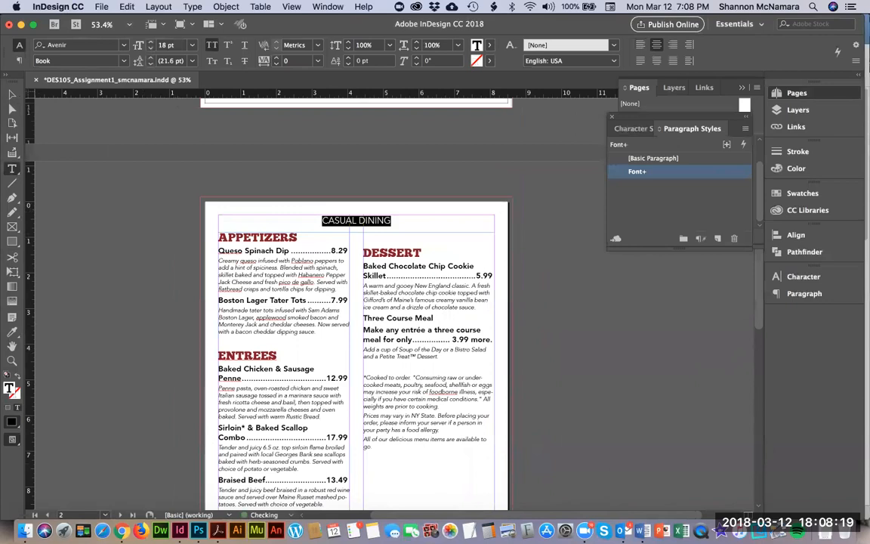
pyautogui.press('shift+super+period')
pyautogui.press('shift+super+period')
# - Add a spaced em dash before and after the CASUAL DINING title
pyautogui.press('Left')
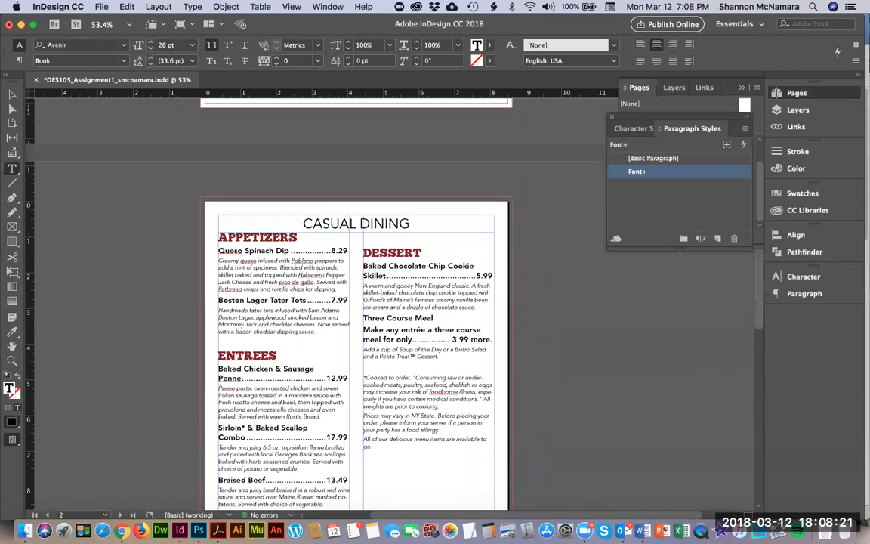
pyautogui.write('—')
pyautogui.hotkey('shift', 'Left')
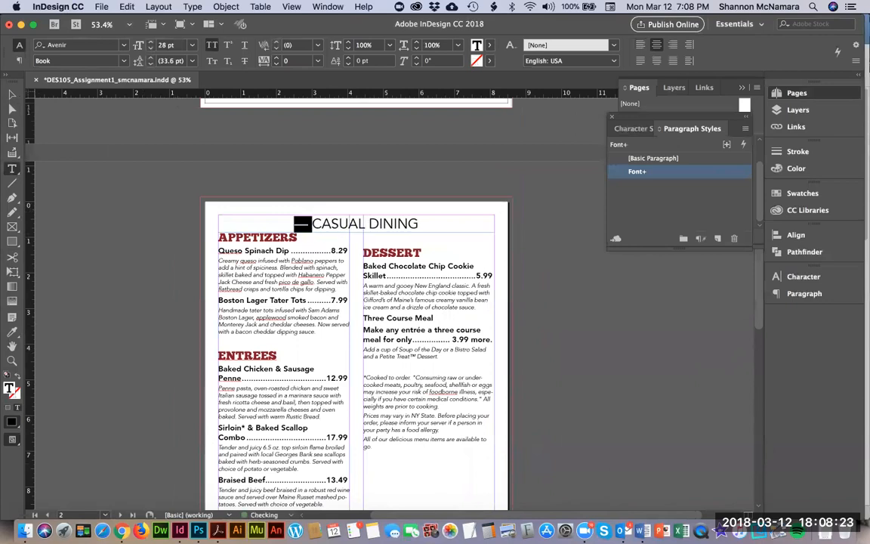
pyautogui.press('super+c')
pyautogui.press('Right')
pyautogui.press('End')
pyautogui.press('super+v')
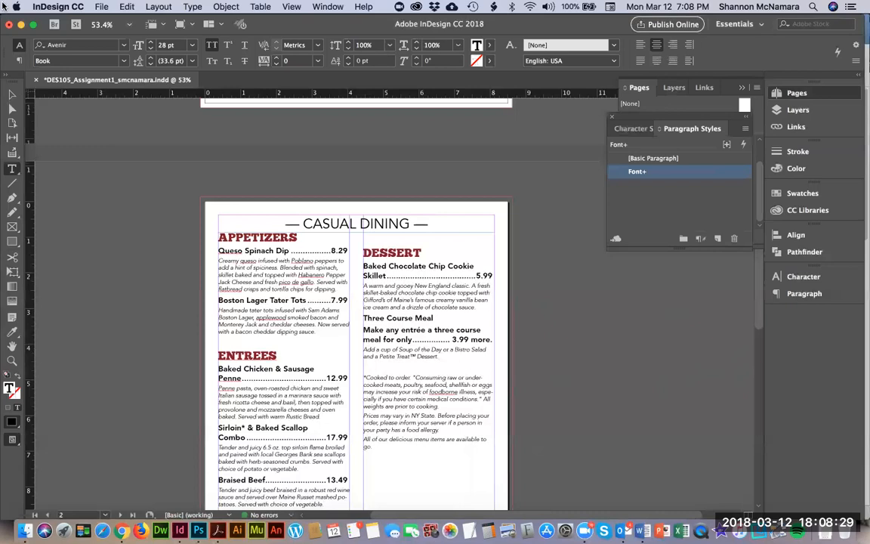
# - Remove the empty line above the DESSERT heading in the second column
pyautogui.click(11, 91)
pyautogui.scroll(-3, 301, 282)
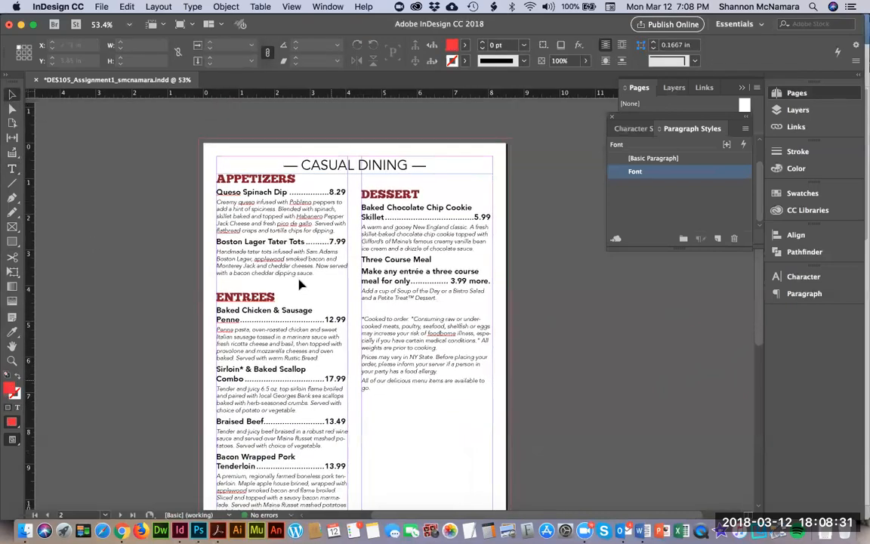
pyautogui.press('t')
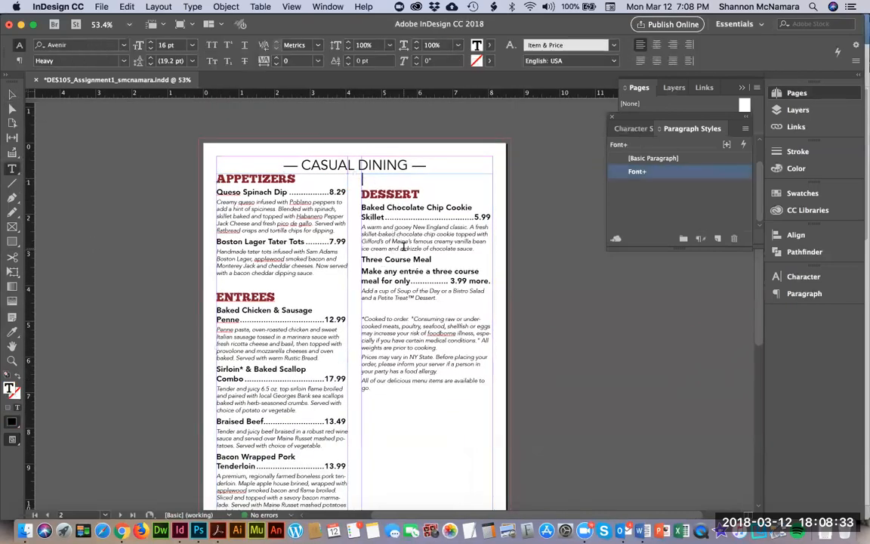
pyautogui.press('Delete')
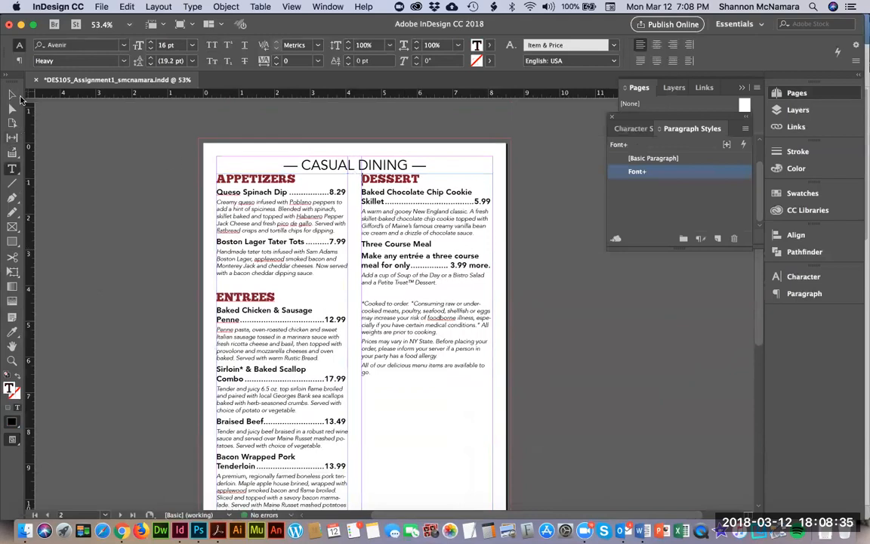
# - Shorten the appetizers and entrees frame to 9.675 in high from its bottom edge and move it down to Y 0.95 in
pyautogui.scroll(-5, 279, 423)
pyautogui.press('Escape')
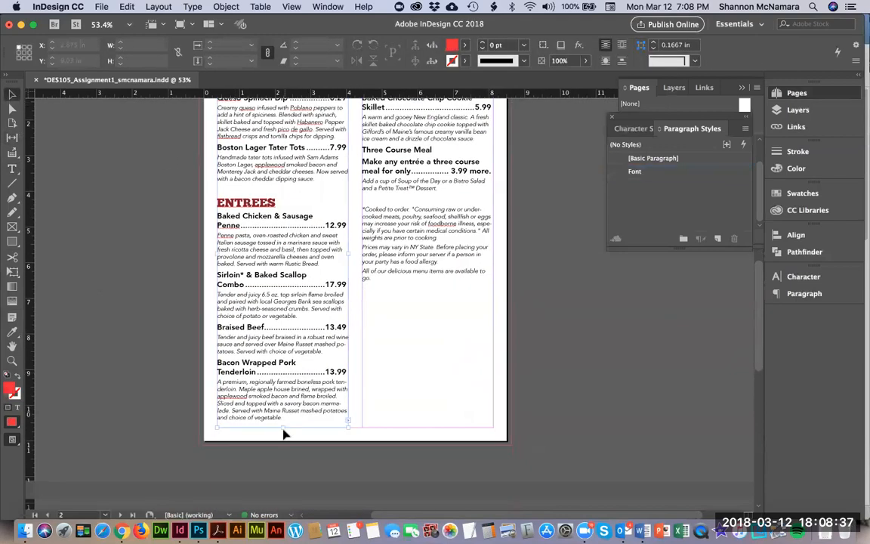
pyautogui.moveTo(281, 433)
pyautogui.mouseDown()
pyautogui.moveTo(283, 466)
pyautogui.moveTo(283, 427)
pyautogui.mouseUp()
pyautogui.scroll(5, 410, 393)
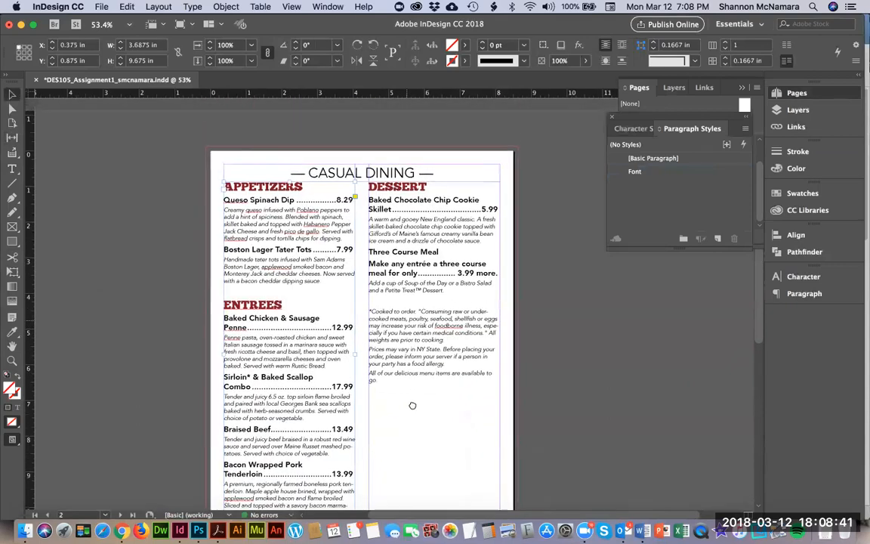
pyautogui.click(544, 261)
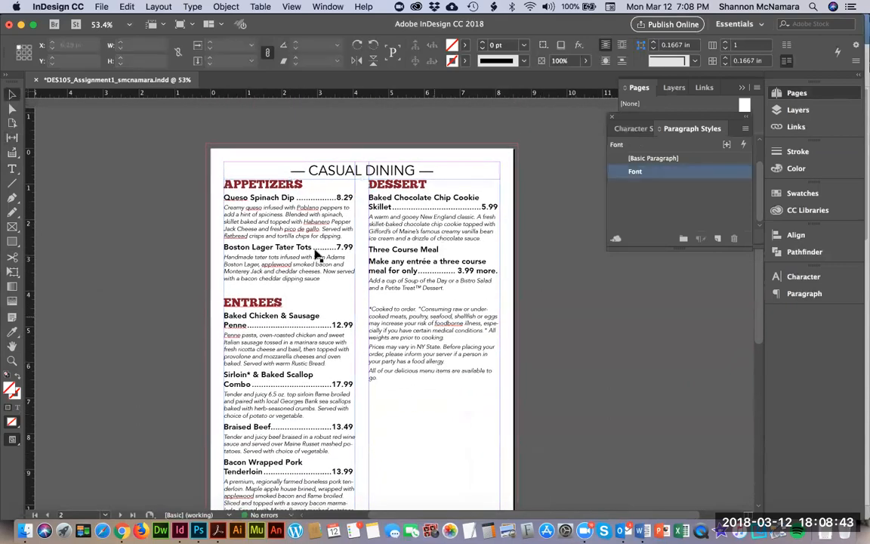
pyautogui.scroll(-3, 317, 330)
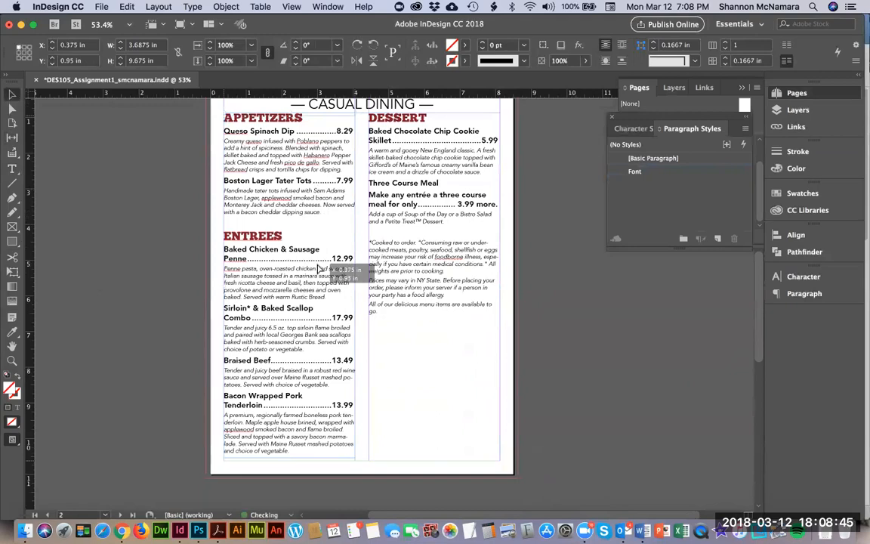
pyautogui.click(318, 268)
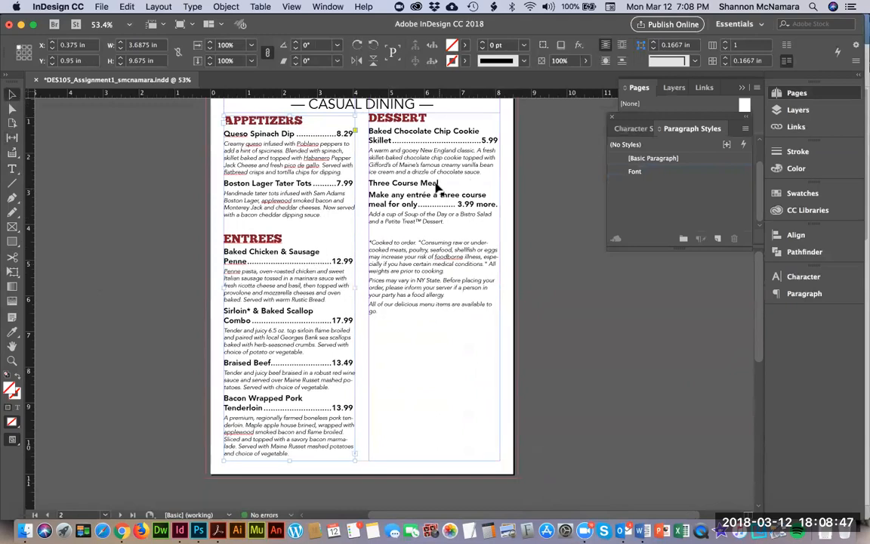
# - Shorten the appetizers and entrees frame further to 9.61 in high and move it back down onto the bottom margin
pyautogui.click(188, 416)
pyautogui.click(269, 441)
pyautogui.click(151, 442)
pyautogui.press('z')
pyautogui.moveTo(180, 425); pyautogui.dragTo(400, 471)
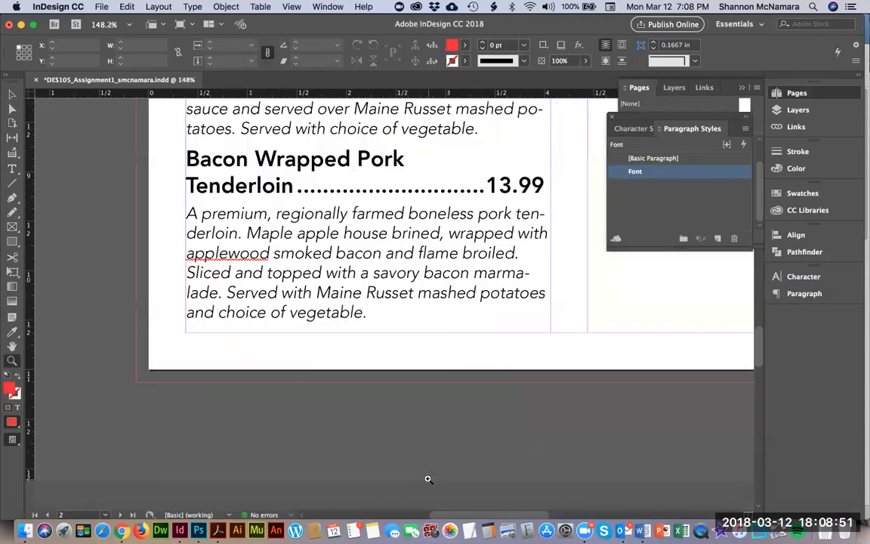
pyautogui.press('v')
pyautogui.click(367, 331)
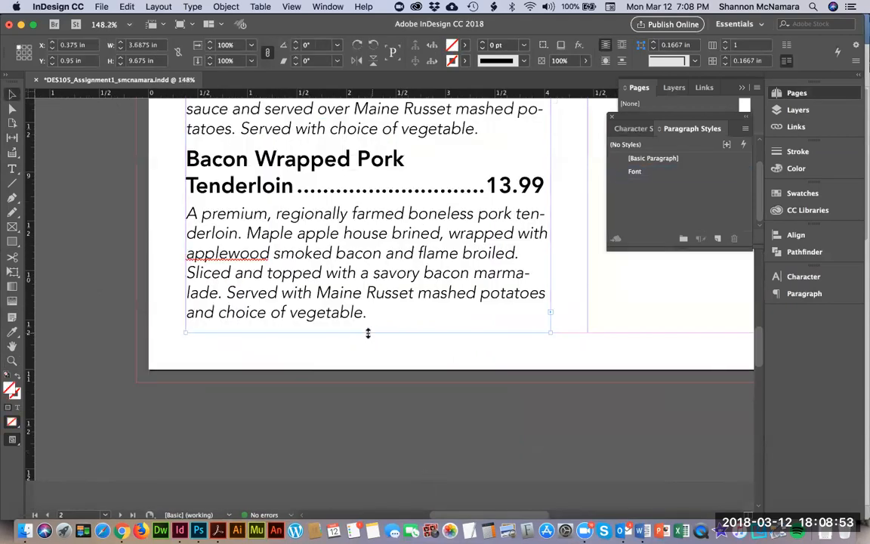
pyautogui.moveTo(367, 328); pyautogui.dragTo(370, 326)
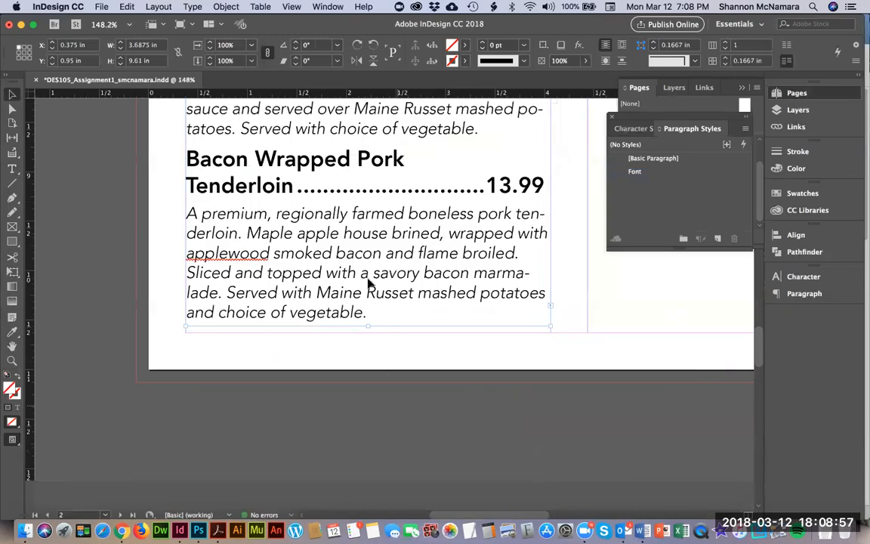
pyautogui.moveTo(364, 249); pyautogui.dragTo(366, 257)
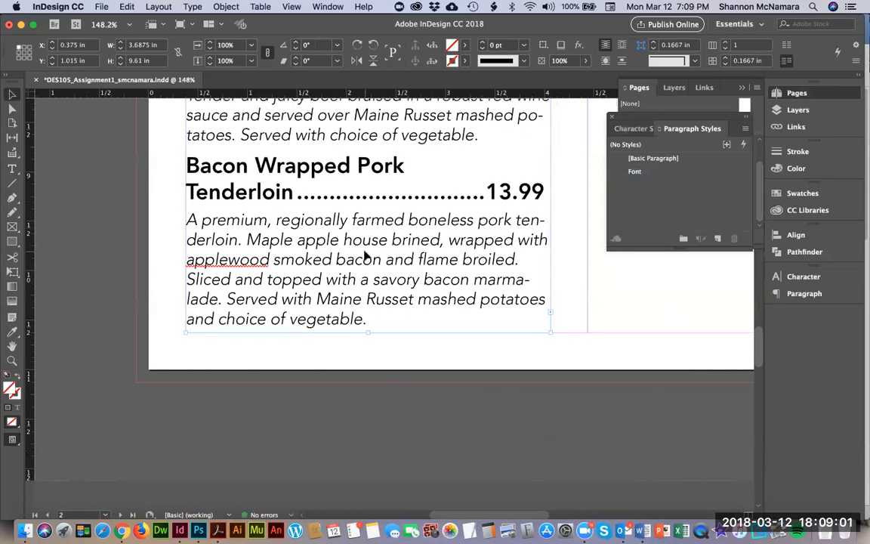
# - Nudge the appetizers and entrees frame down to Y 1.0983 in, deselect it and fit the page in the window
pyautogui.press('Down')
pyautogui.press('Down')
pyautogui.press('Down')
pyautogui.press('Down')
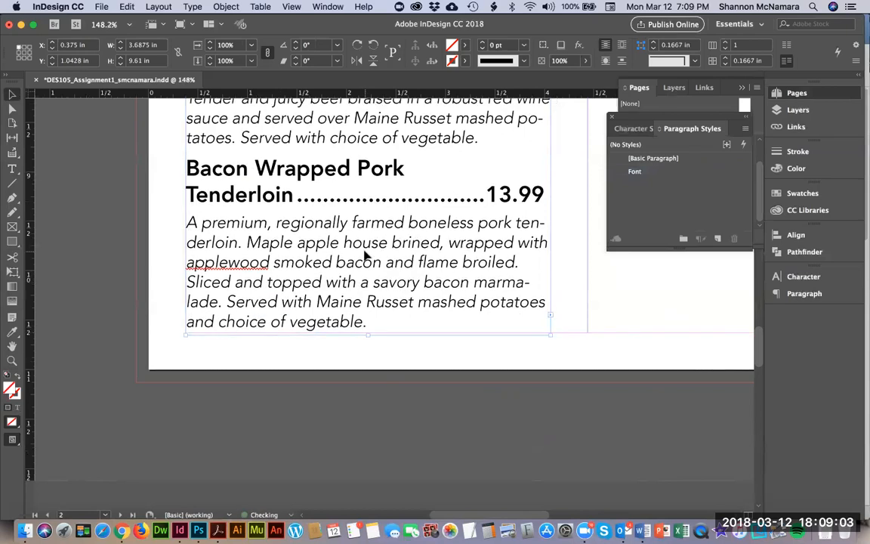
pyautogui.press('Down')
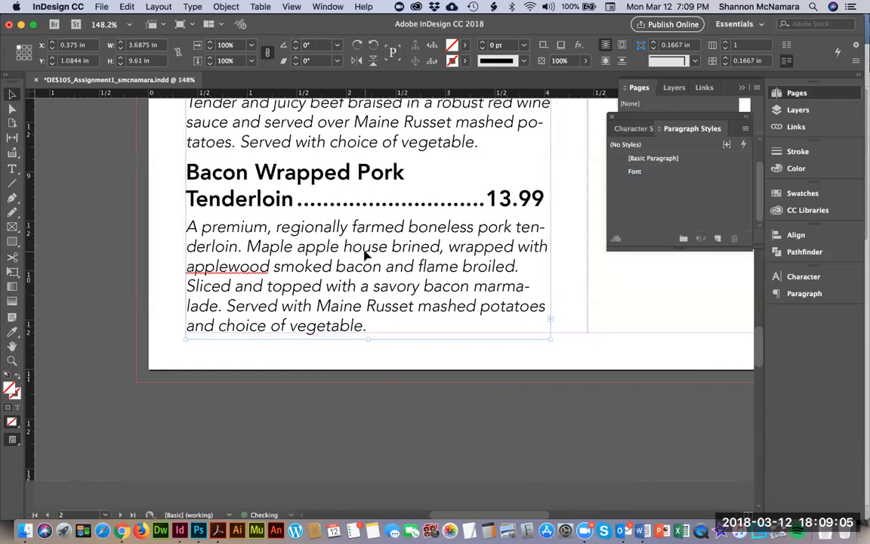
pyautogui.press('Down')
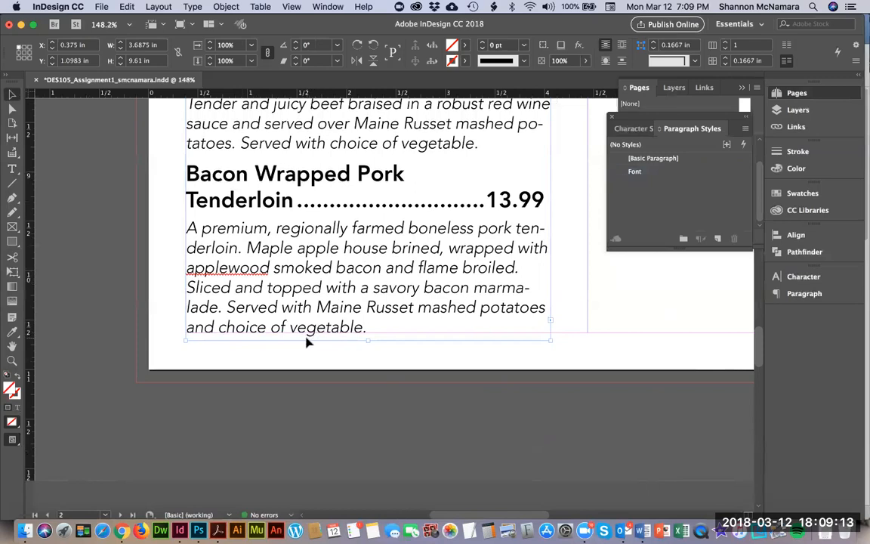
pyautogui.click(360, 419)
pyautogui.press('super+0')
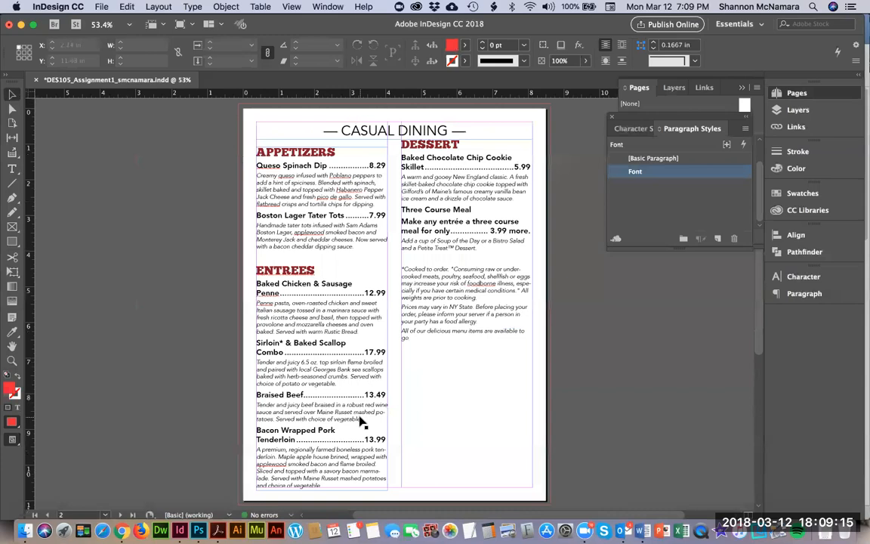
# - Lower the top edge of the dessert frame so its heading lines up with APPETIZERS, and deselect it
pyautogui.click(408, 143)
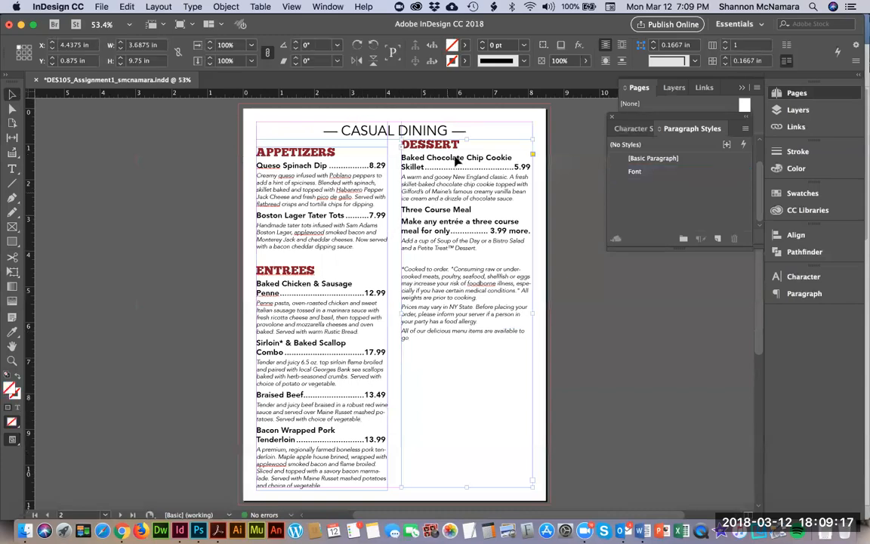
pyautogui.moveTo(467, 144); pyautogui.dragTo(467, 148)
pyautogui.click(467, 508)
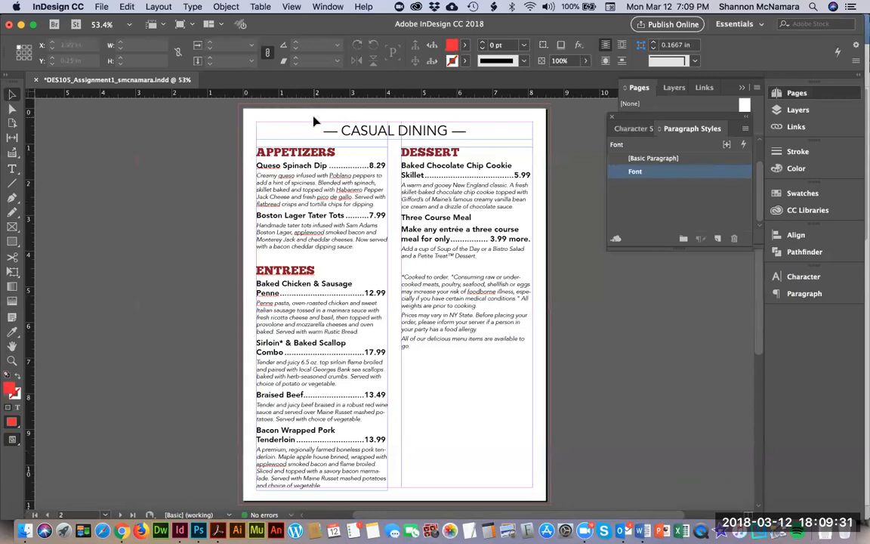
# - Insert blank lines above the "*Cooked to order" disclaimer to push it to the bottom of the dessert column
pyautogui.doubleClick(434, 278)
pyautogui.moveTo(435, 277); pyautogui.dragTo(402, 277)
pyautogui.click(395, 258)
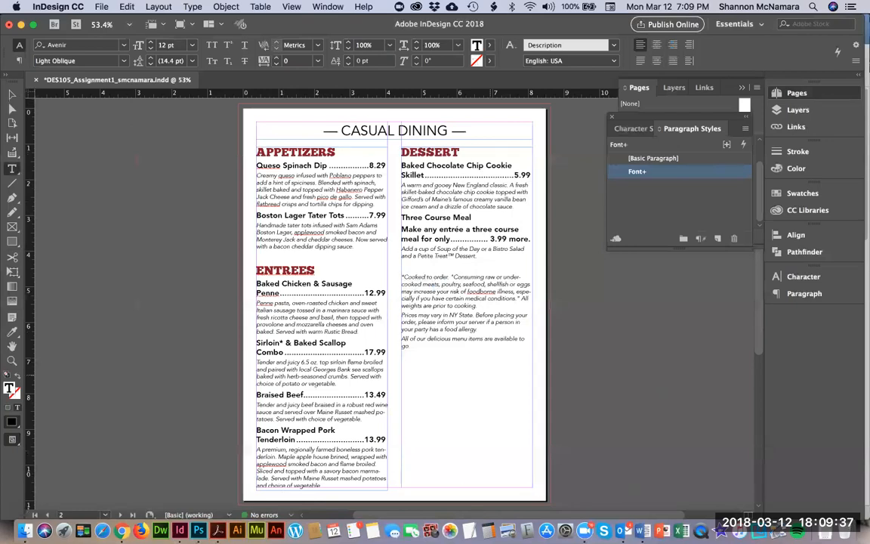
pyautogui.press('Return')
pyautogui.press('Return')
pyautogui.press('Return')
pyautogui.press('Return')
pyautogui.press('Return')
pyautogui.press('Return')
pyautogui.press('Return')
pyautogui.press('Return')
pyautogui.press('Return')
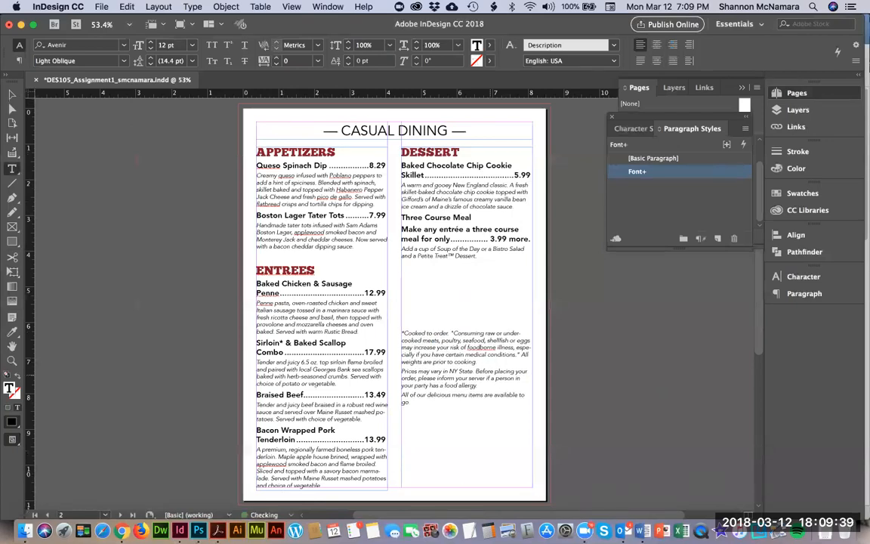
pyautogui.press('Return')
pyautogui.press('Return')
pyautogui.press('Return')
pyautogui.press('Return')
pyautogui.press('Return')
# - Select all the disclaimer paragraphs at the end of the dessert column and reduce their font size to 10 pt
pyautogui.hotkey('shift', 'End')
pyautogui.hotkey('shift', 'Down')
pyautogui.hotkey('shift', 'Down')
pyautogui.hotkey('shift', 'Down')
pyautogui.hotkey('shift', 'Down')
pyautogui.hotkey('shift', 'Down')
pyautogui.hotkey('shift', 'Down')
pyautogui.hotkey('shift', 'Down')
pyautogui.hotkey('shift', 'Down')
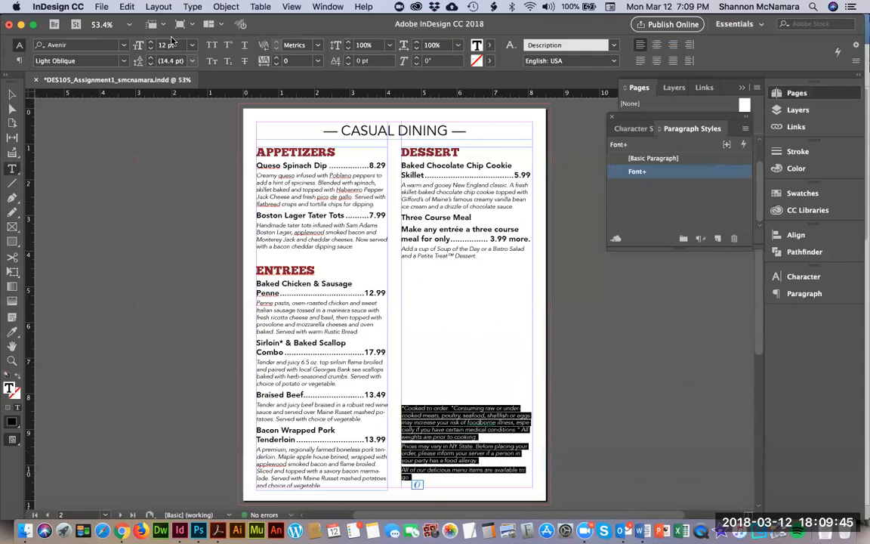
pyautogui.click(131, 43)
pyautogui.write('11')
pyautogui.press('Return')
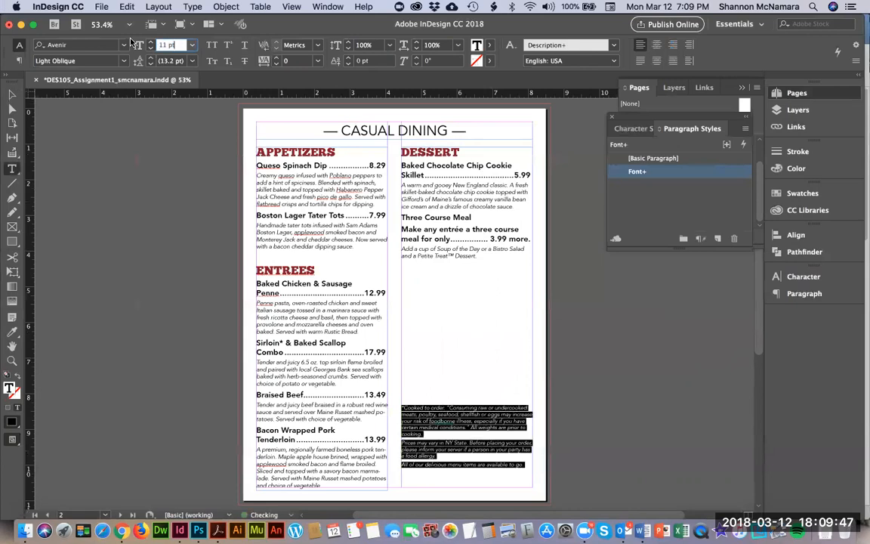
pyautogui.write('10')
pyautogui.press('Return')
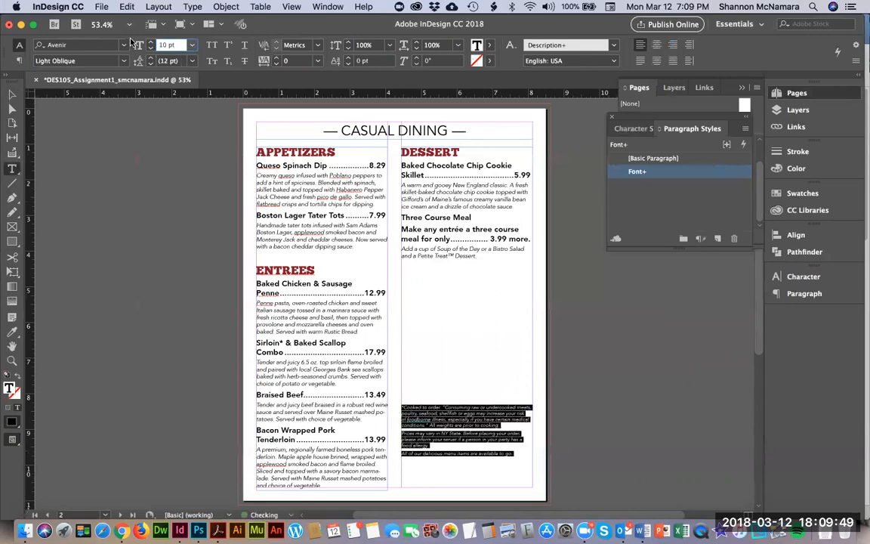
# - Push the disclaimer down one more line, select all its paragraphs and remove them with blank lines above from the dessert column
pyautogui.click(403, 407)
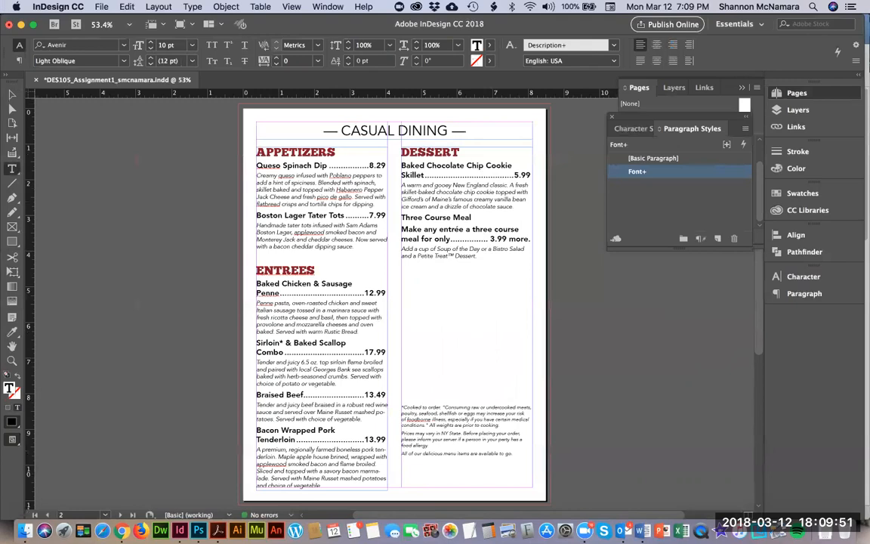
pyautogui.press('Return')
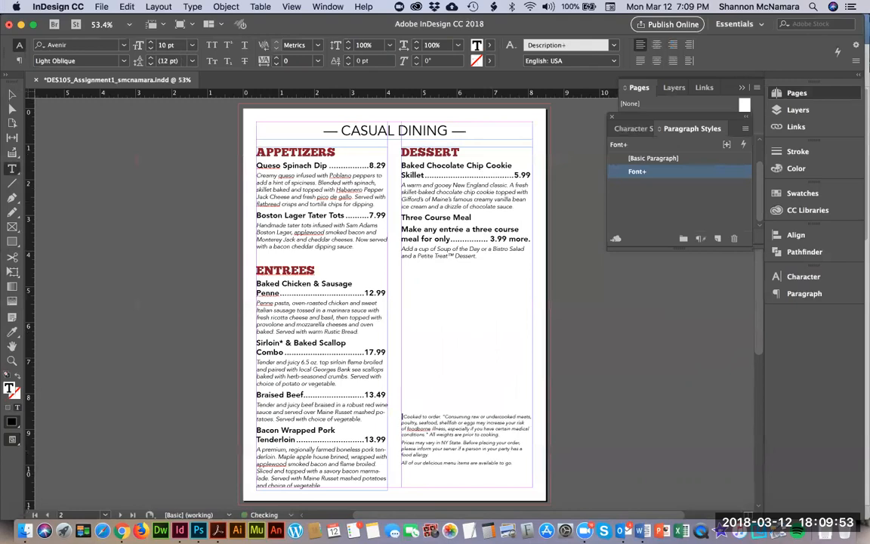
pyautogui.hotkey('shift', 'Down')
pyautogui.hotkey('shift', 'Down')
pyautogui.hotkey('shift', 'Down')
pyautogui.hotkey('shift', 'Down')
pyautogui.hotkey('shift', 'Down')
pyautogui.hotkey('shift', 'Down')
pyautogui.hotkey('shift', 'Down')
pyautogui.hotkey('shift', 'Down')
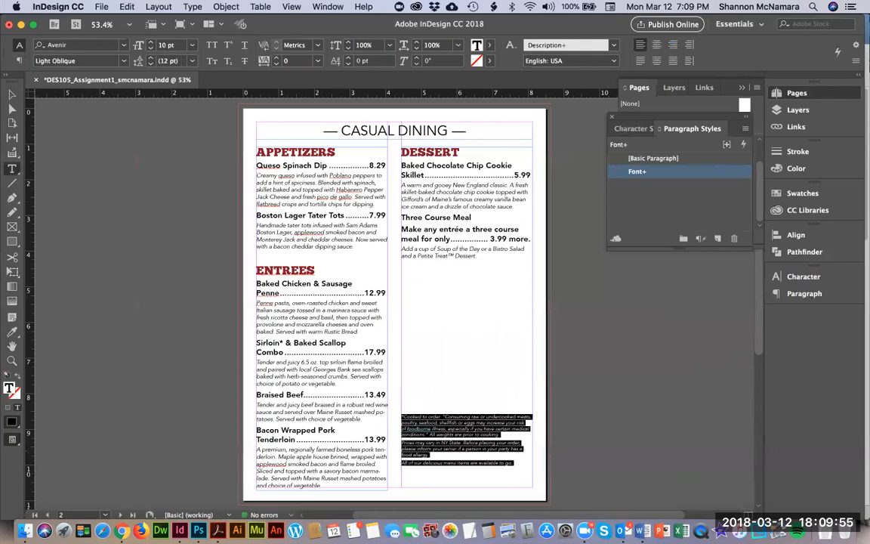
pyautogui.press('BackSpace')
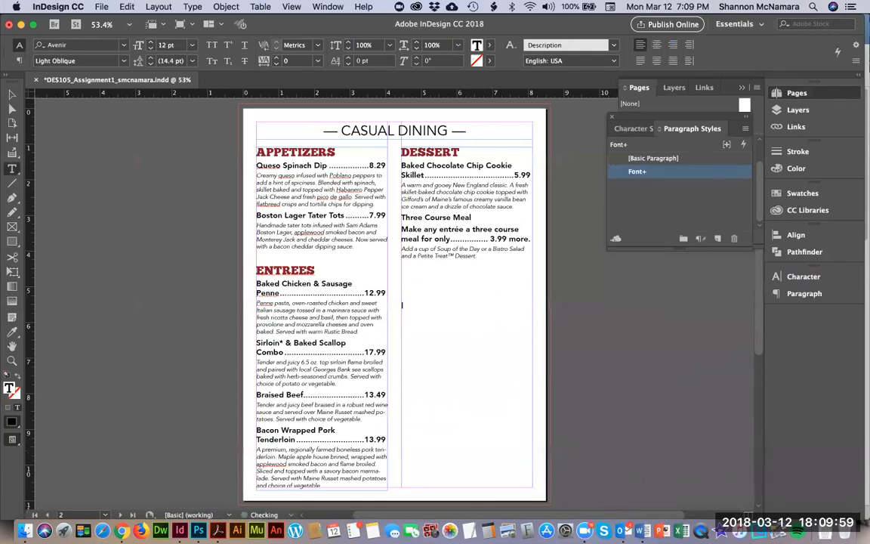
# - Remove the leftover blank lines at the end of the dessert text, shorten its frame to end just below the text, and deselect it
pyautogui.press('BackSpace')
pyautogui.press('BackSpace')
pyautogui.press('BackSpace')
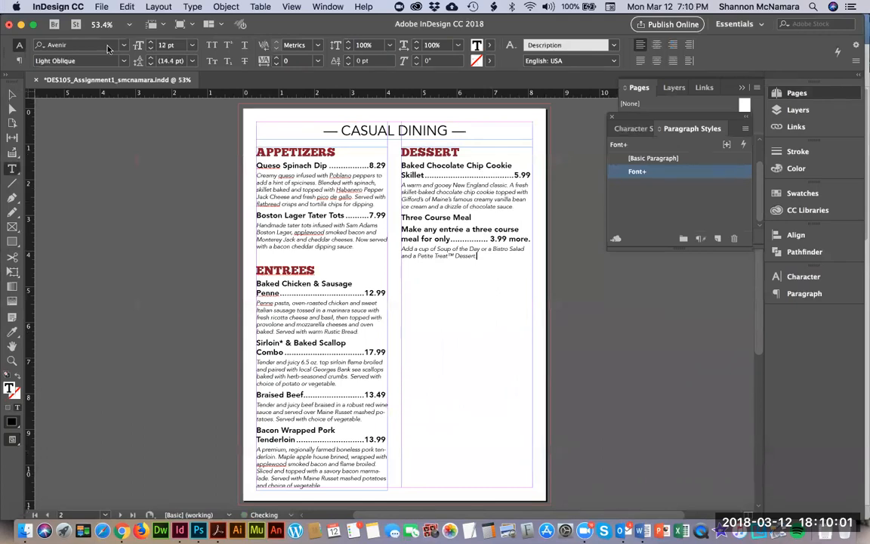
pyautogui.click(11, 95)
pyautogui.moveTo(467, 487); pyautogui.dragTo(463, 261)
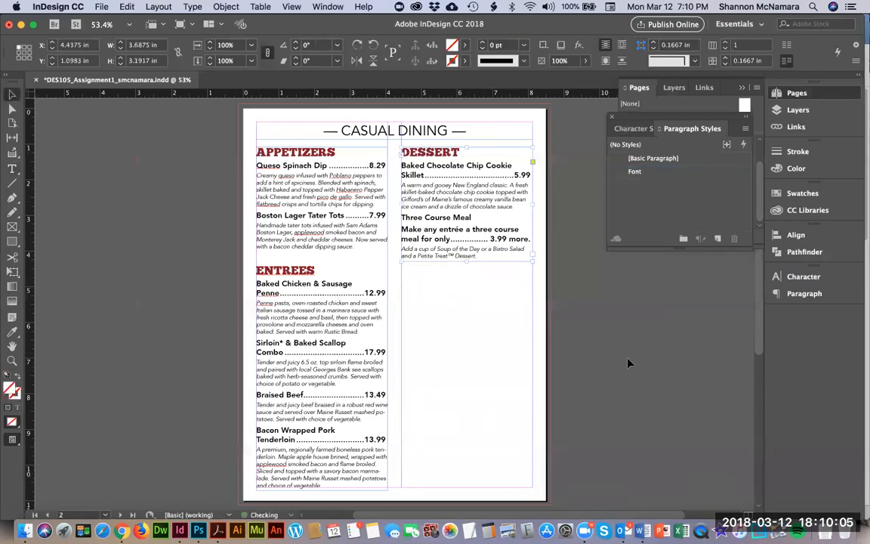
pyautogui.click(620, 368)
# - Draw a new text frame across the foot of the dessert column and paste the "*Cooked to order" disclaimer into it
pyautogui.press('t')
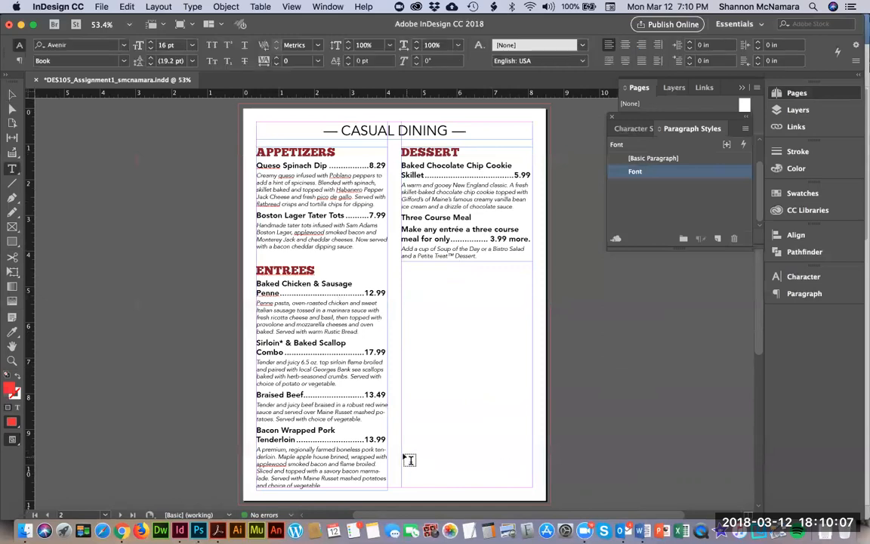
pyautogui.moveTo(402, 451); pyautogui.dragTo(532, 488)
pyautogui.press('super+v')
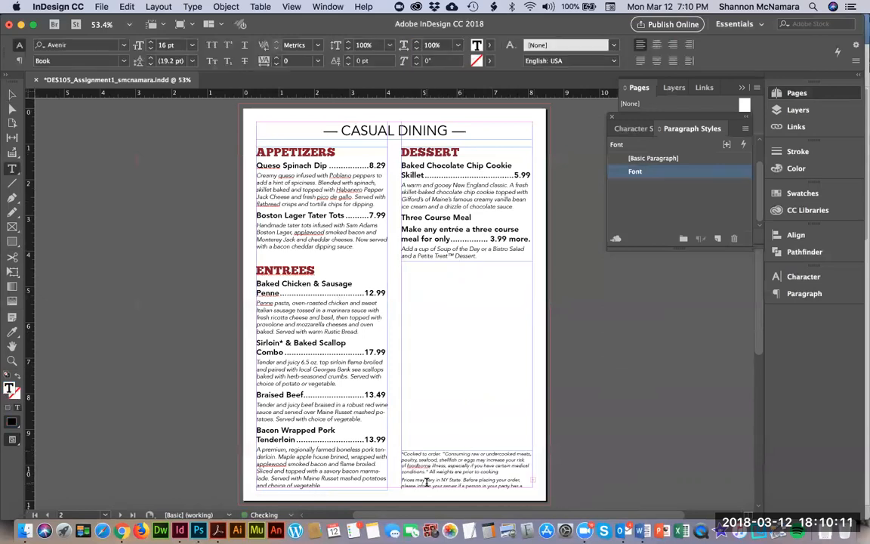
# - Centre all the disclaimer text and enlarge its frame to about 1.24 in high at the foot of the column
pyautogui.press('super+a')
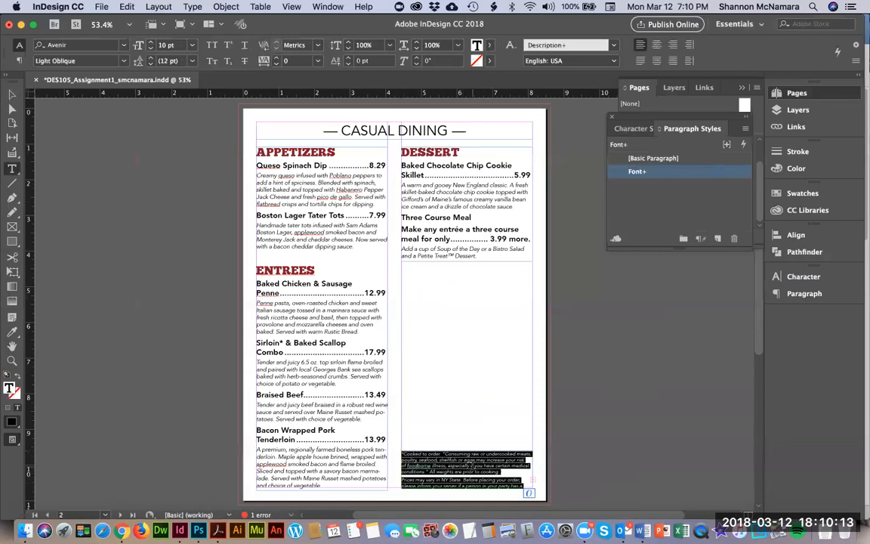
pyautogui.press('Escape')
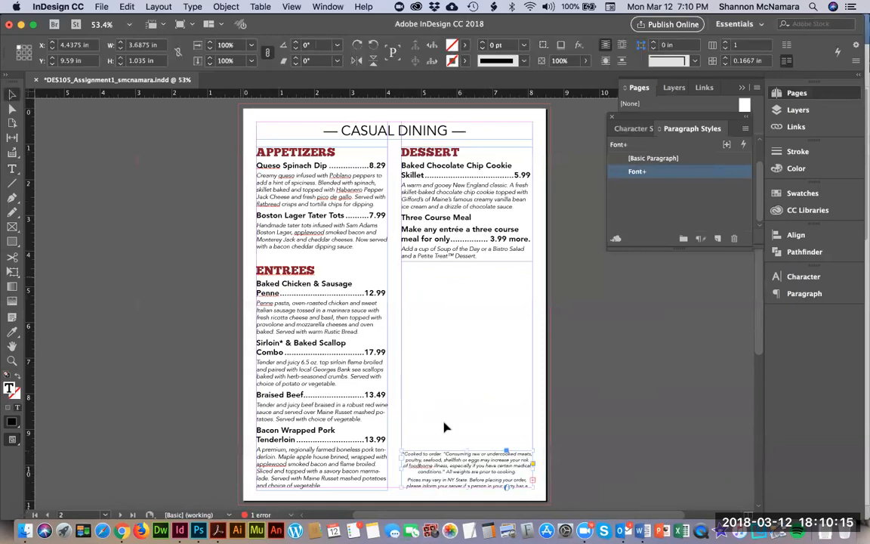
pyautogui.moveTo(466, 489); pyautogui.dragTo(487, 477)
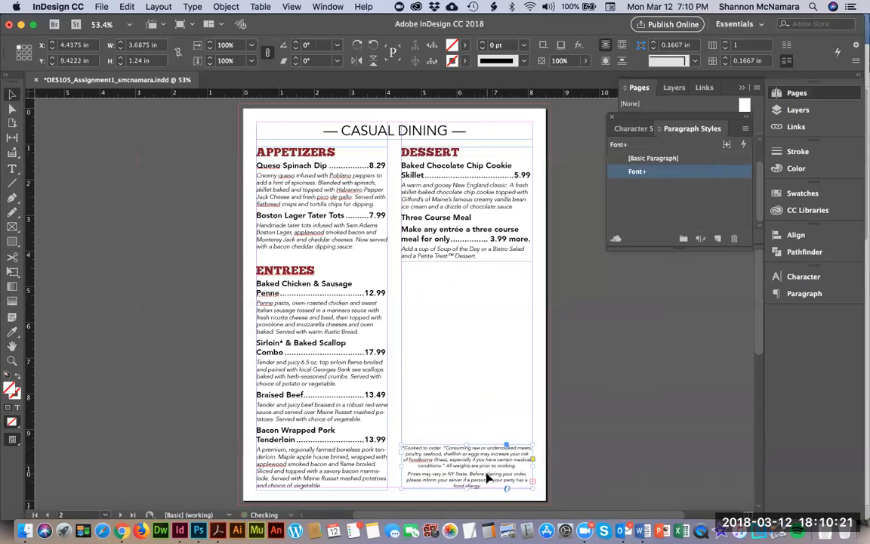
# - Set all the disclaimer text to 9.5 pt and deselect its frame
pyautogui.doubleClick(487, 473)
pyautogui.hotkey('ctrl', 'a')
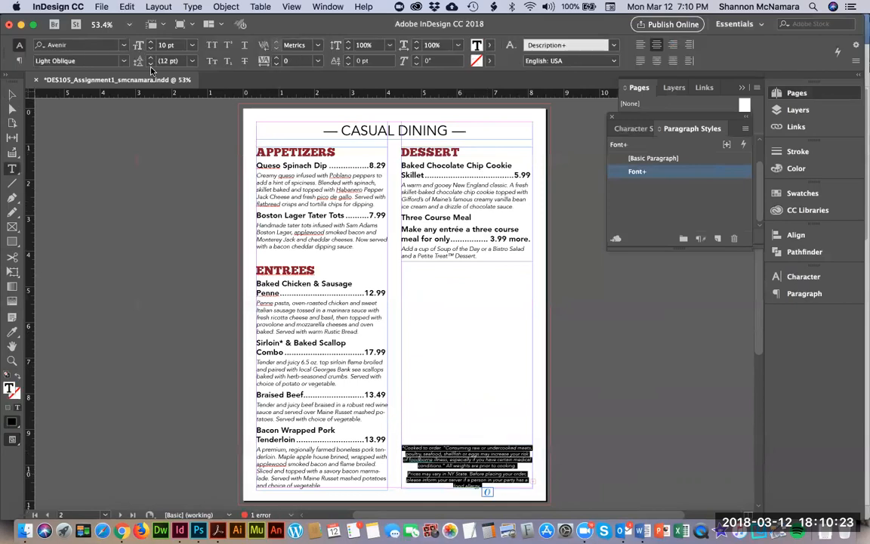
pyautogui.click(172, 45)
pyautogui.write('9')
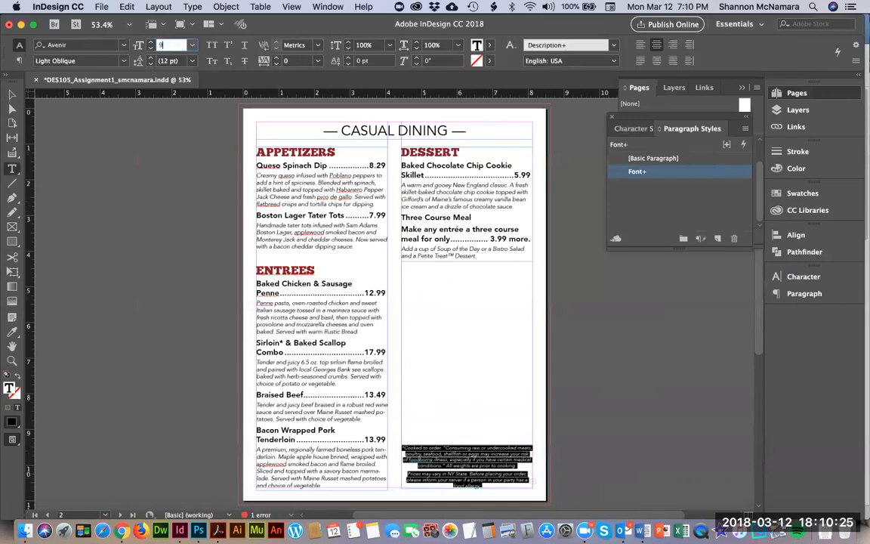
pyautogui.write('.5')
pyautogui.press('Return')
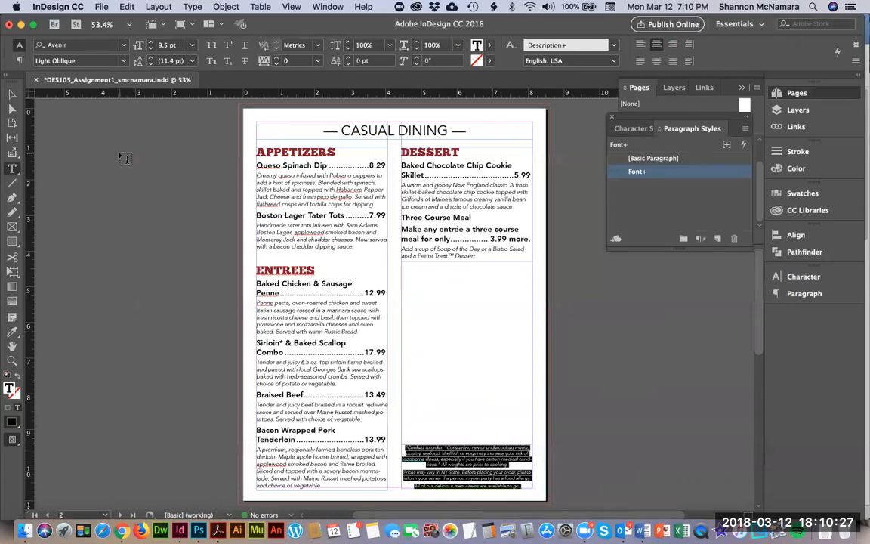
pyautogui.click(12, 95)
pyautogui.click(676, 415)
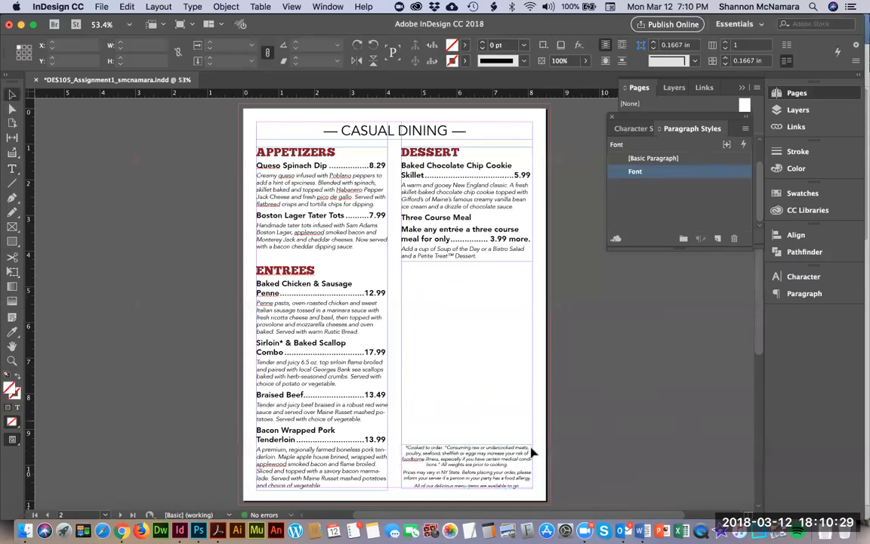
# - Select all the disclaimer text, align it to the left, and leave text editing
pyautogui.doubleClick(508, 464)
pyautogui.hotkey('ctrl', 'a')
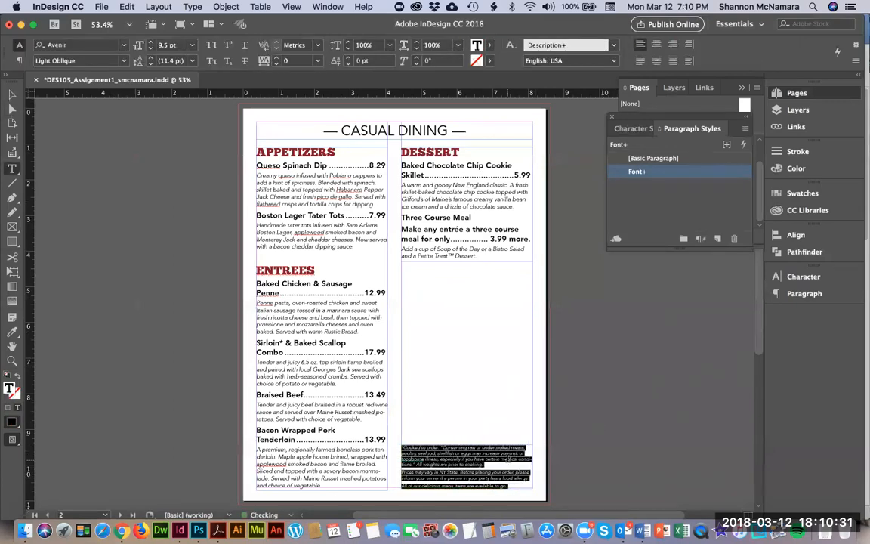
pyautogui.click(12, 95)
pyautogui.click(569, 355)
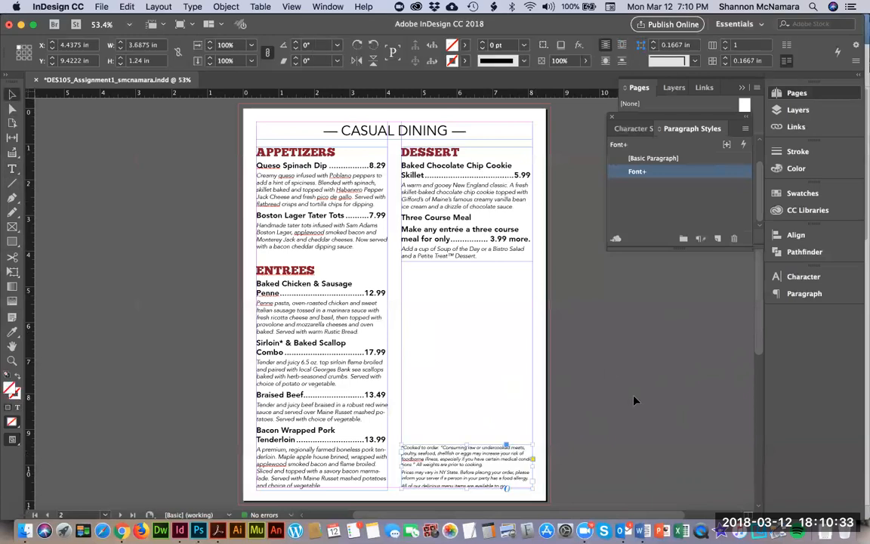
# - Nudge the disclaimer frame to Y 9.42 in so its last line rests on the bottom margin, and deselect it
pyautogui.press('z')
pyautogui.moveTo(363, 422); pyautogui.dragTo(537, 493)
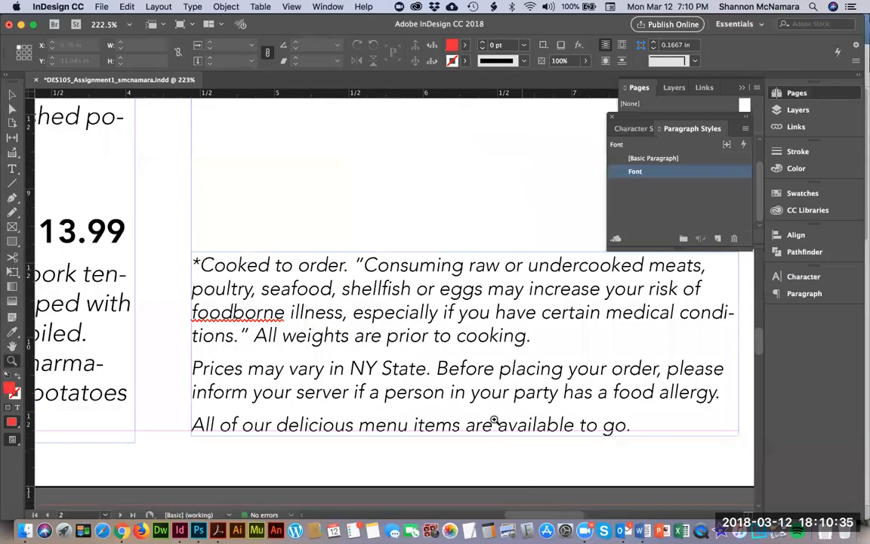
pyautogui.press('v')
pyautogui.click(515, 391)
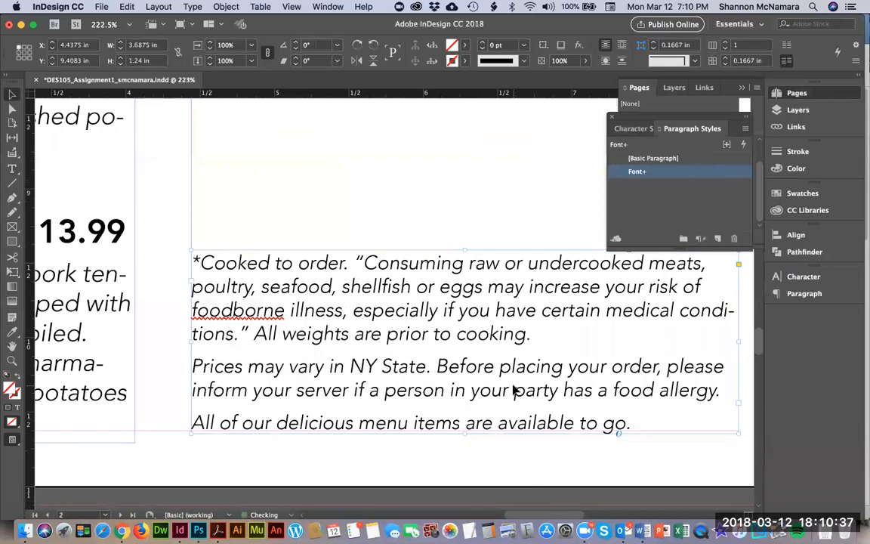
pyautogui.moveTo(492, 407); pyautogui.dragTo(495, 409)
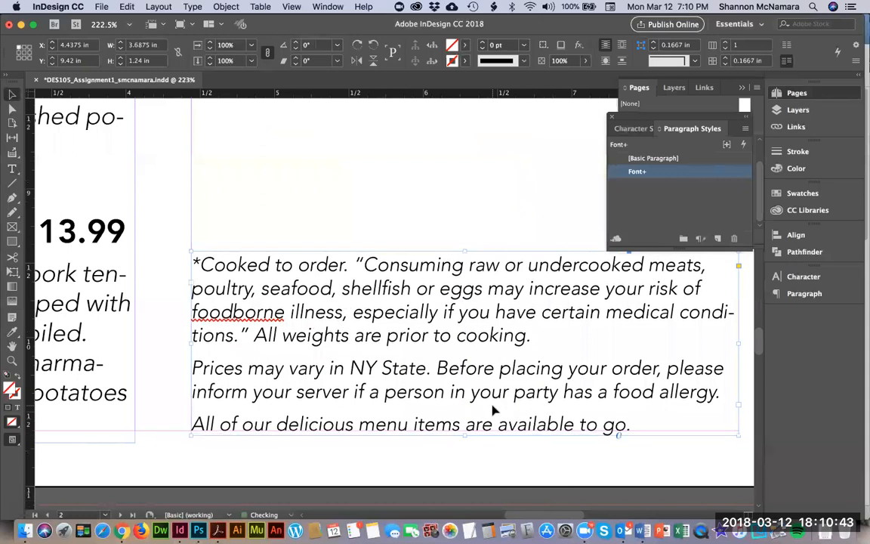
pyautogui.press('super+0')
pyautogui.click(460, 320)
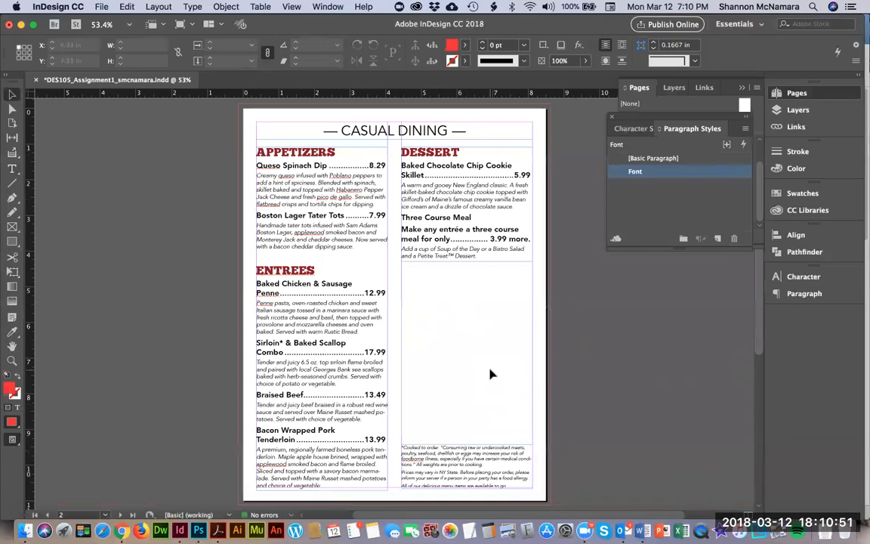
# - Switch to Chrome and open the announcements of the DES105 Page Layout Tools course
pyautogui.press('super+Tab')
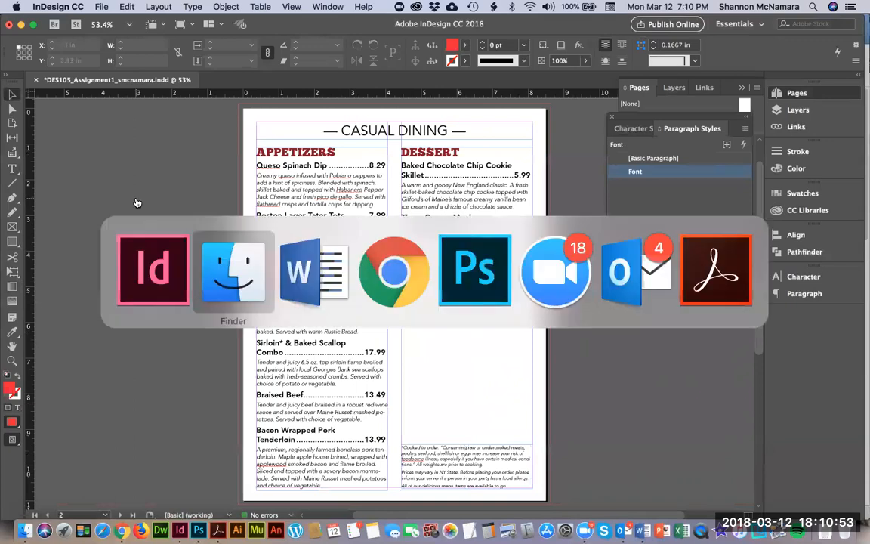
pyautogui.press('super+Tab')
pyautogui.press('super+Tab')
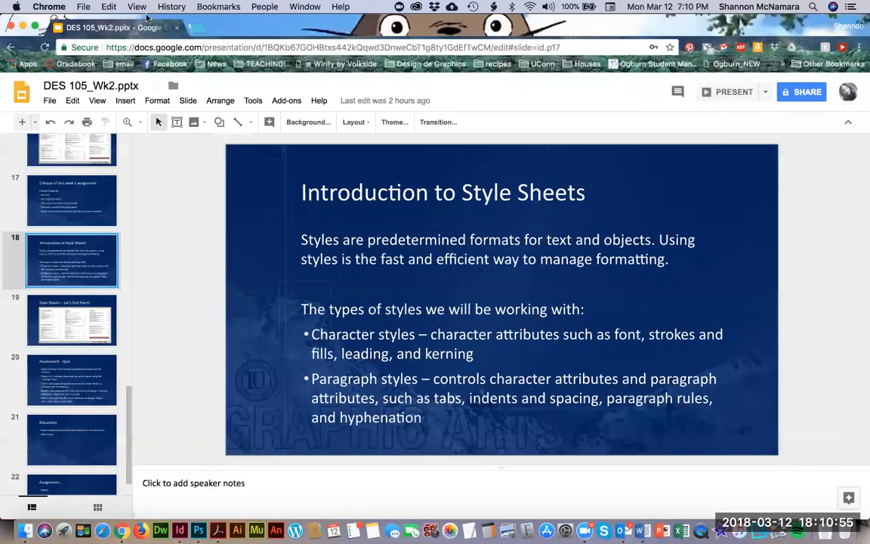
pyautogui.press('super+grave')
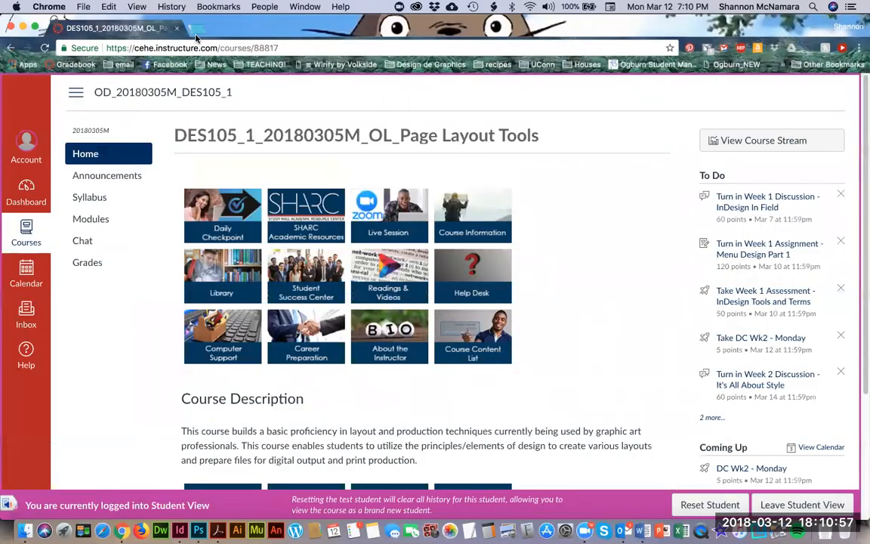
pyautogui.click(99, 183)
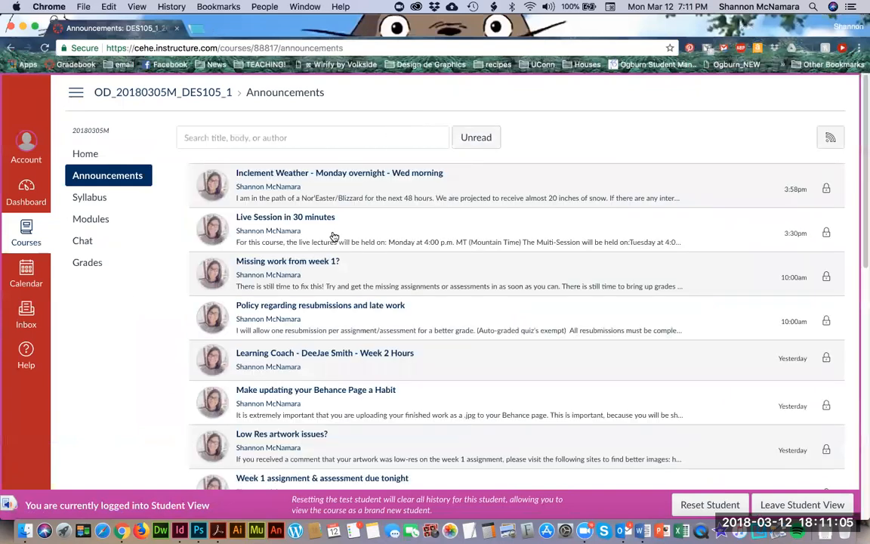
pyautogui.press('super+Tab')
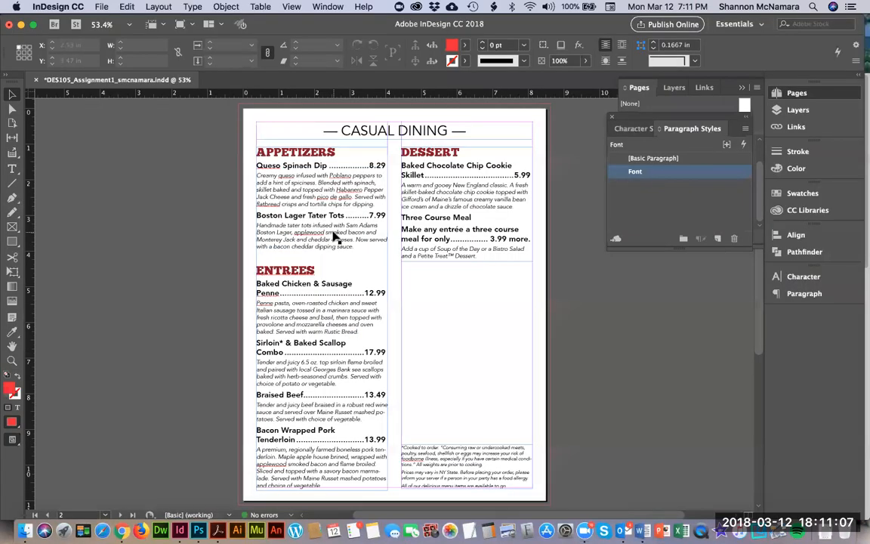
pyautogui.press('super+Tab')
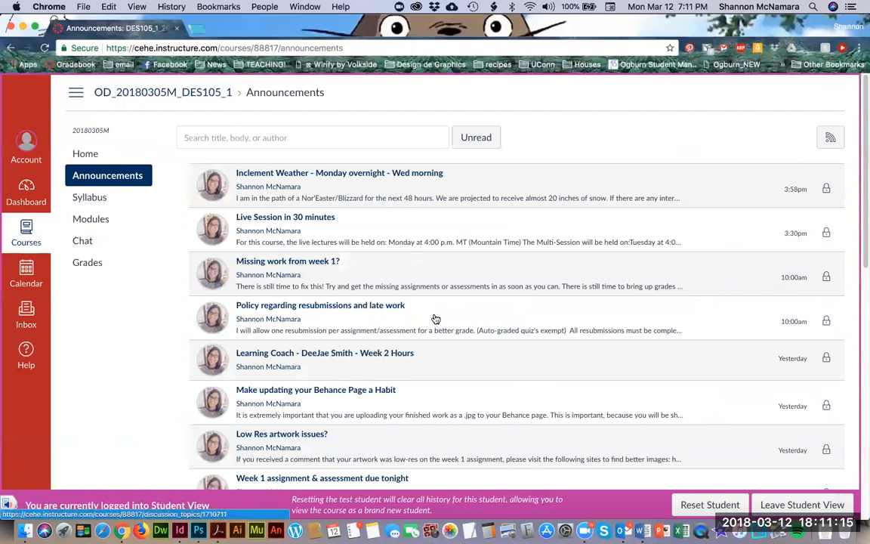
# - Look through the course announcements and open "Low Res artwork issues?"
pyautogui.scroll(-5, 435, 319)
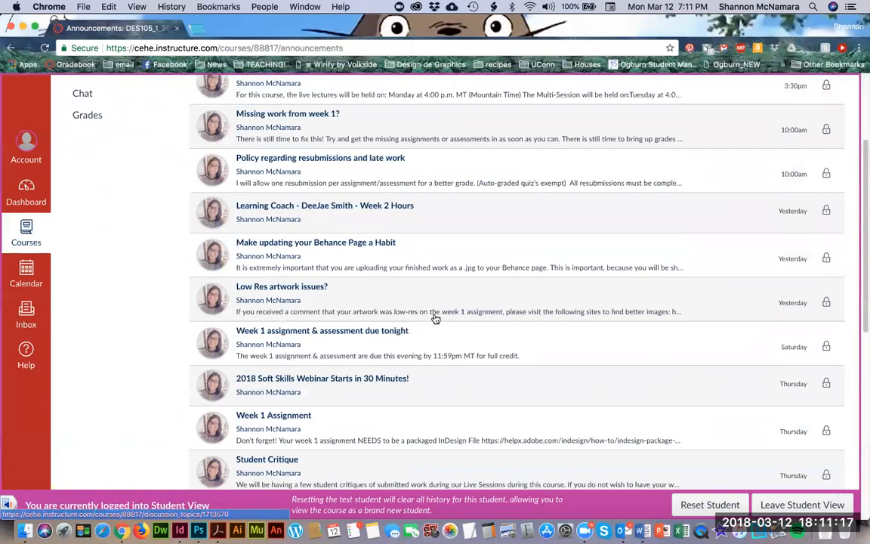
pyautogui.scroll(-3, 435, 319)
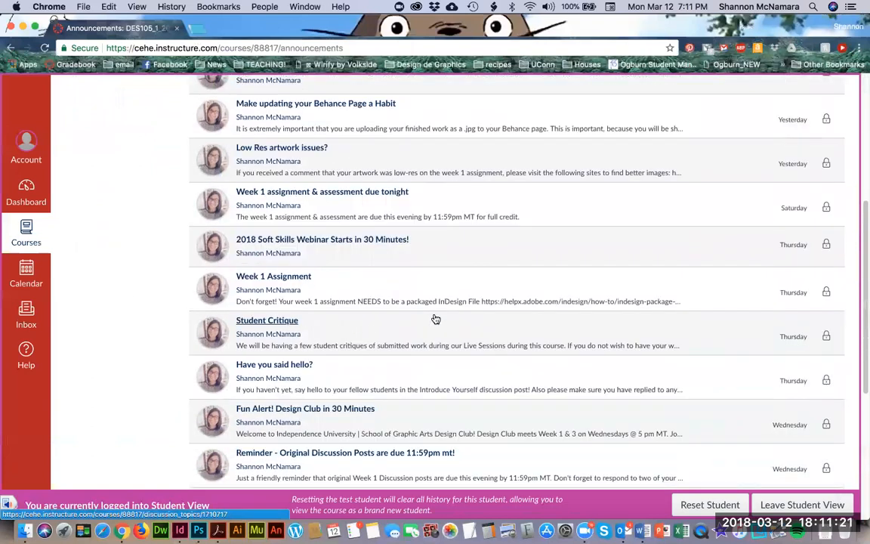
pyautogui.scroll(-1, 377, 281)
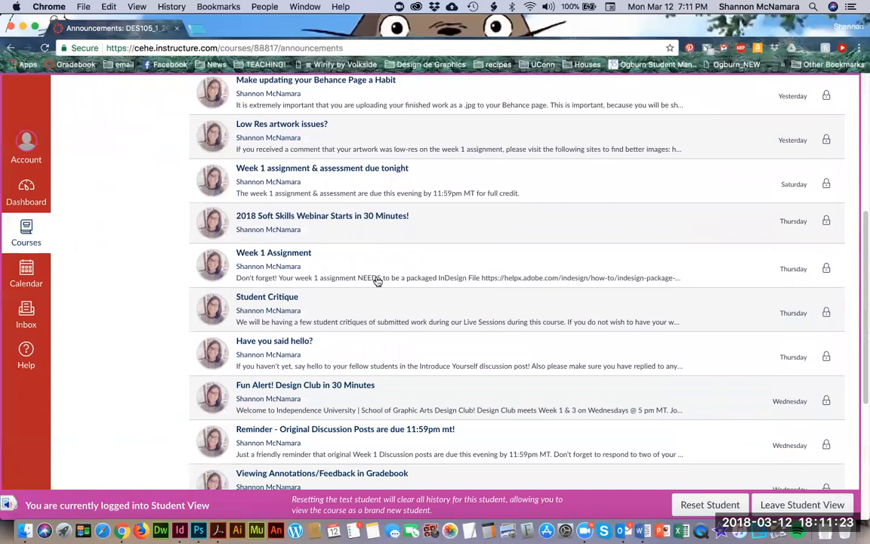
pyautogui.scroll(-2, 378, 282)
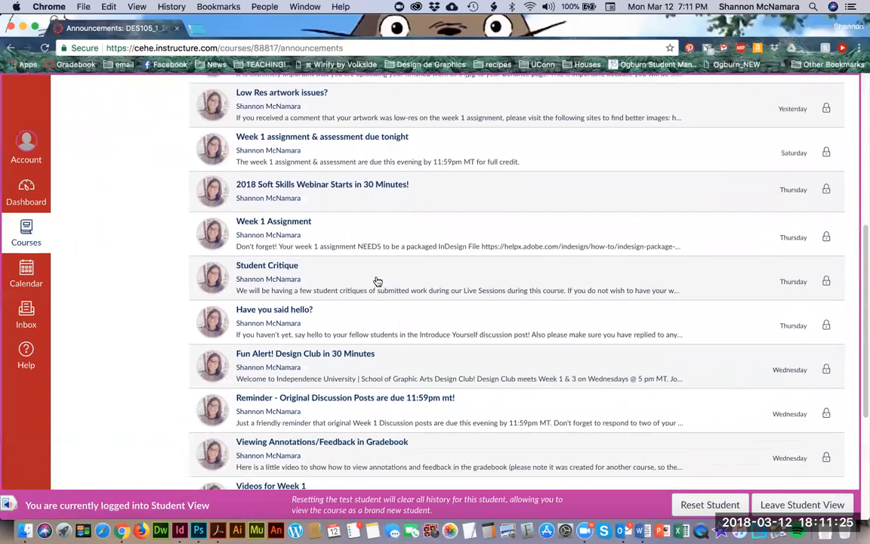
pyautogui.scroll(-1, 387, 296)
pyautogui.scroll(5, 387, 297)
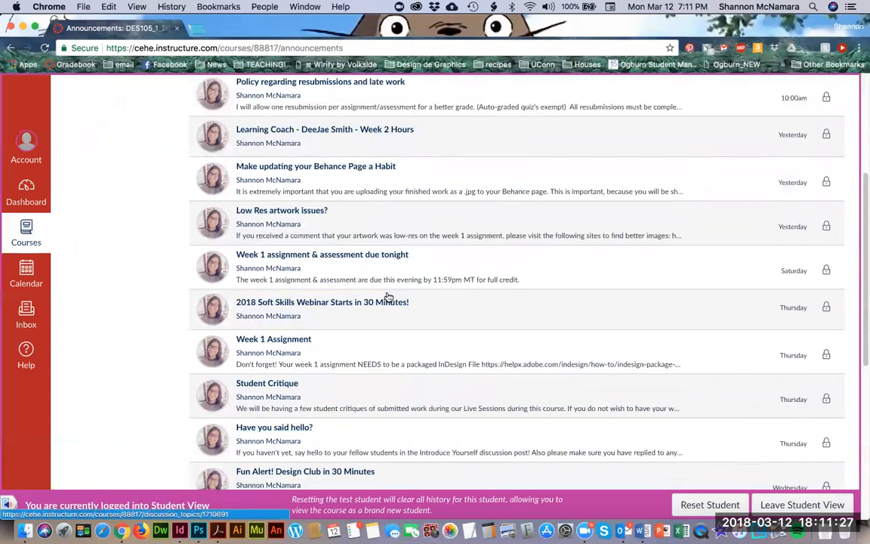
pyautogui.click(295, 211)
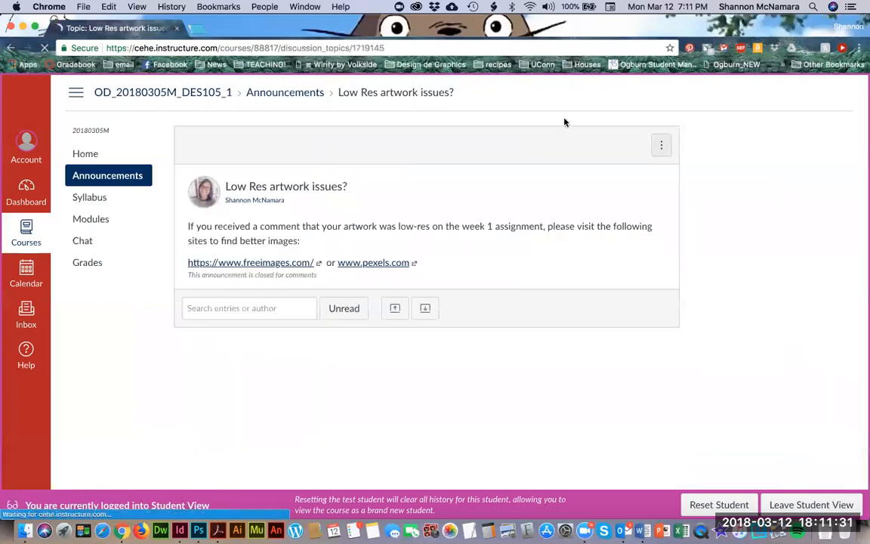
# - Open the linked Pexels site, search its free photos for "cookies", browse the images, and return to InDesign
pyautogui.click(374, 265)
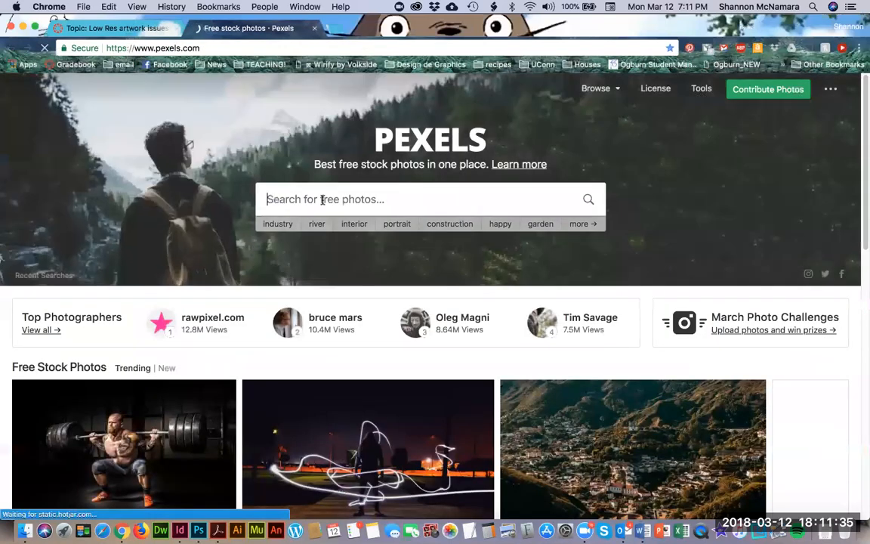
pyautogui.write('cooki')
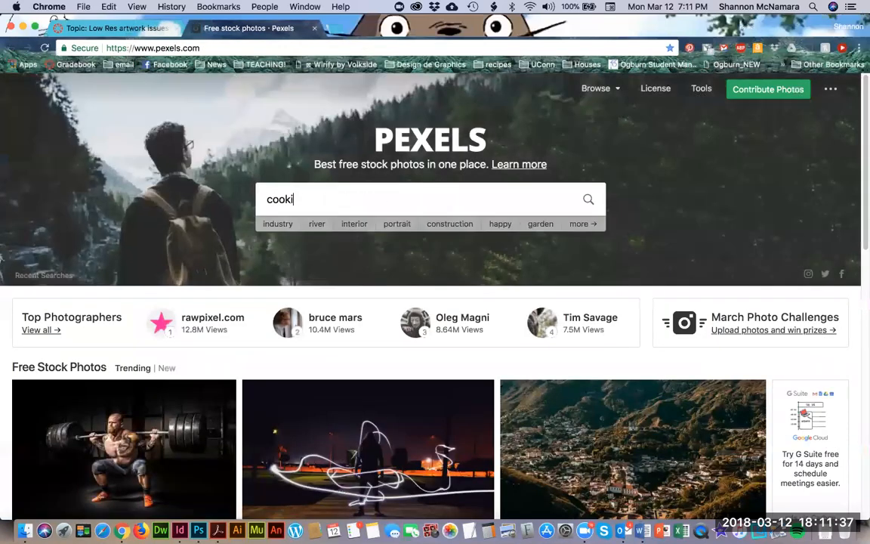
pyautogui.write('es')
pyautogui.click(589, 199)
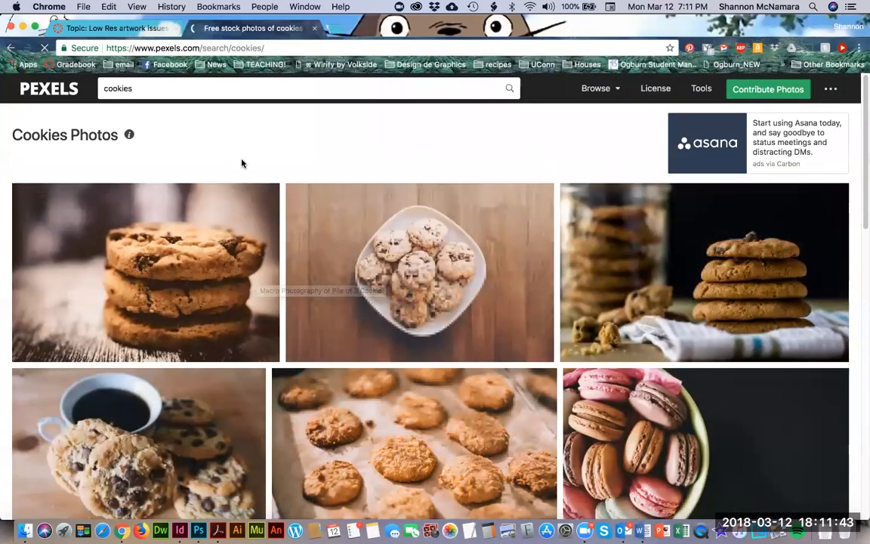
pyautogui.scroll(-5, 190, 307)
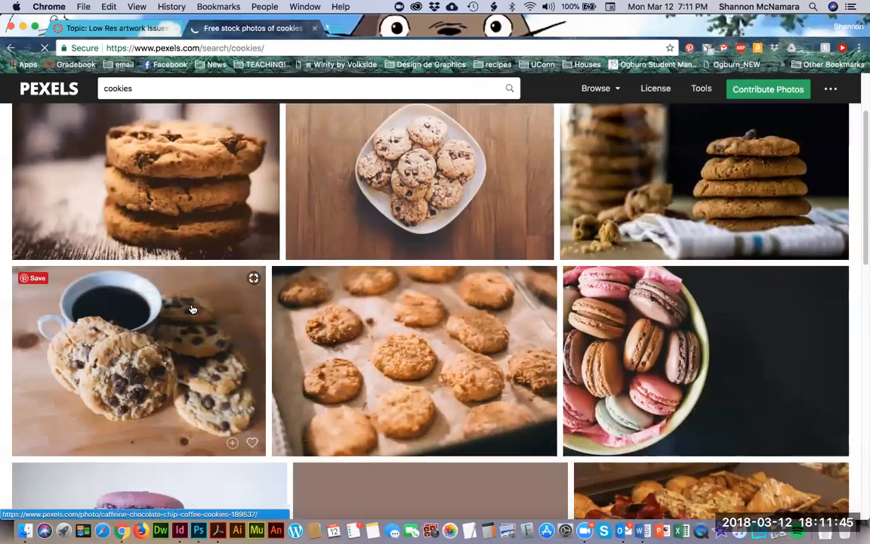
pyautogui.scroll(-3, 193, 309)
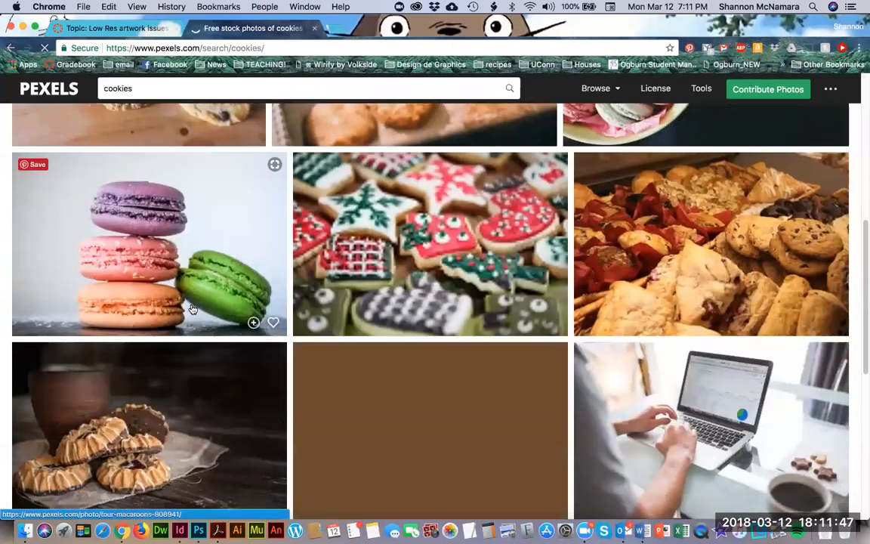
pyautogui.press('super+Tab')
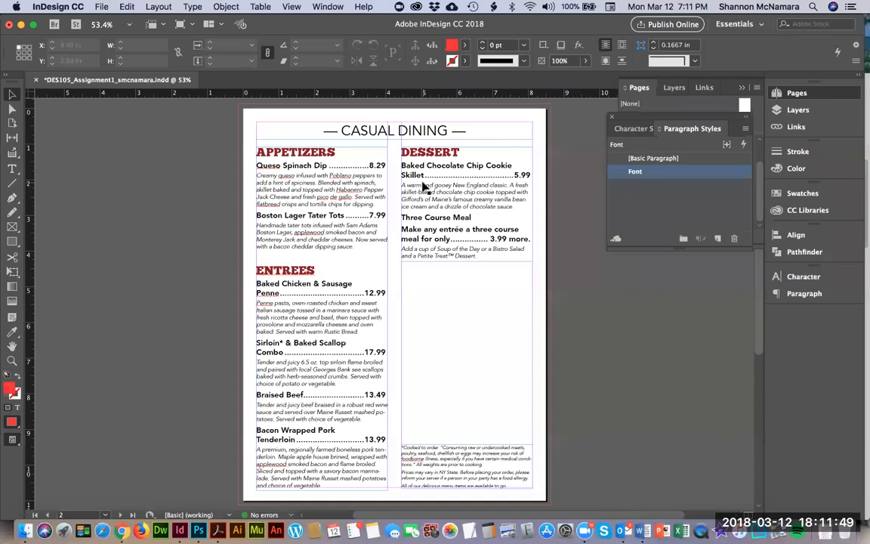
# - Switch back to Chrome and search Pexels for "chocolate chip cookie" instead of cookies
pyautogui.press('super+Tab')
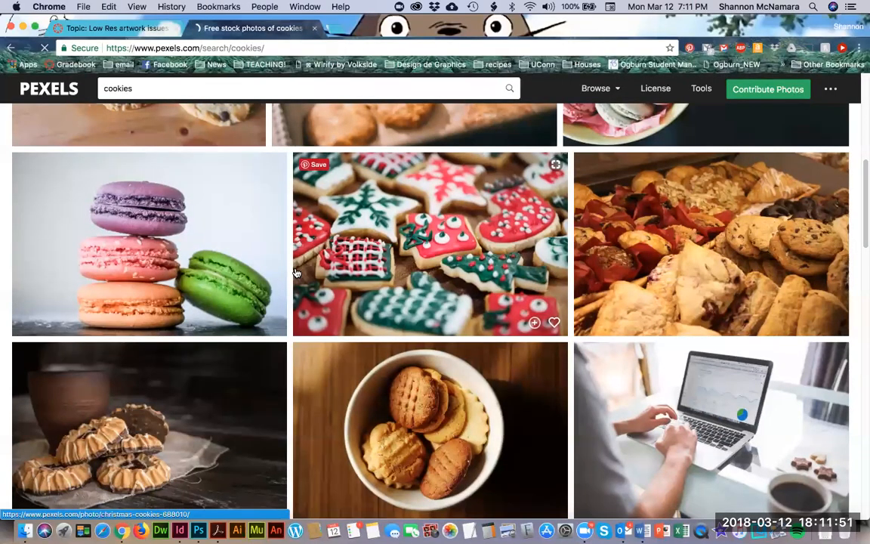
pyautogui.scroll(-5, 296, 273)
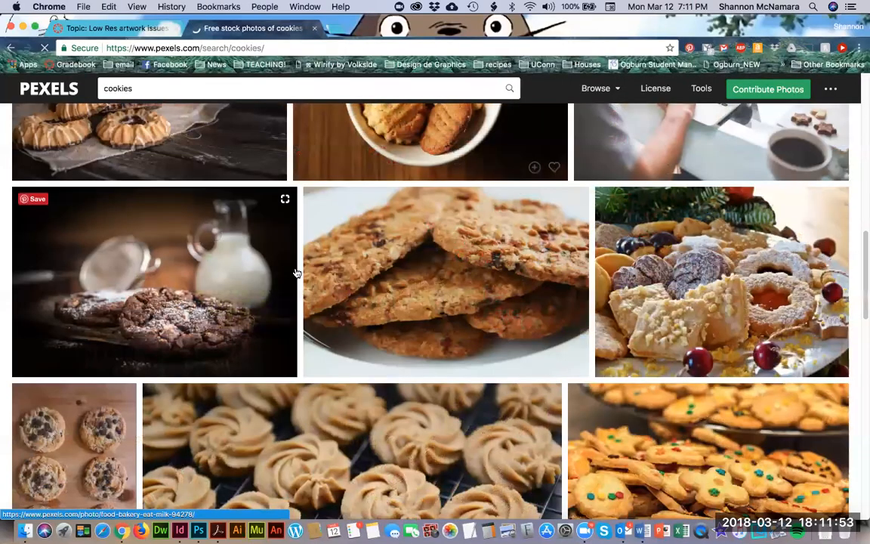
pyautogui.scroll(-5, 296, 273)
pyautogui.scroll(-4, 296, 273)
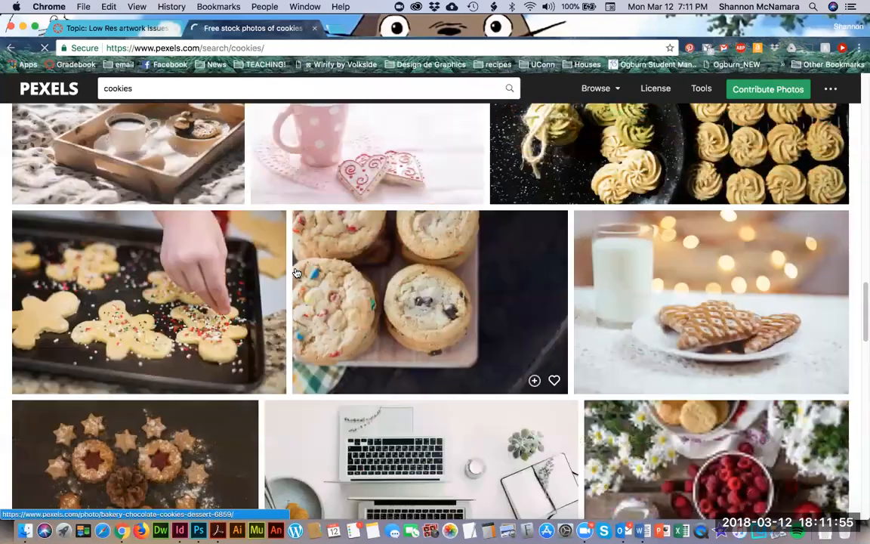
pyautogui.scroll(-4, 296, 272)
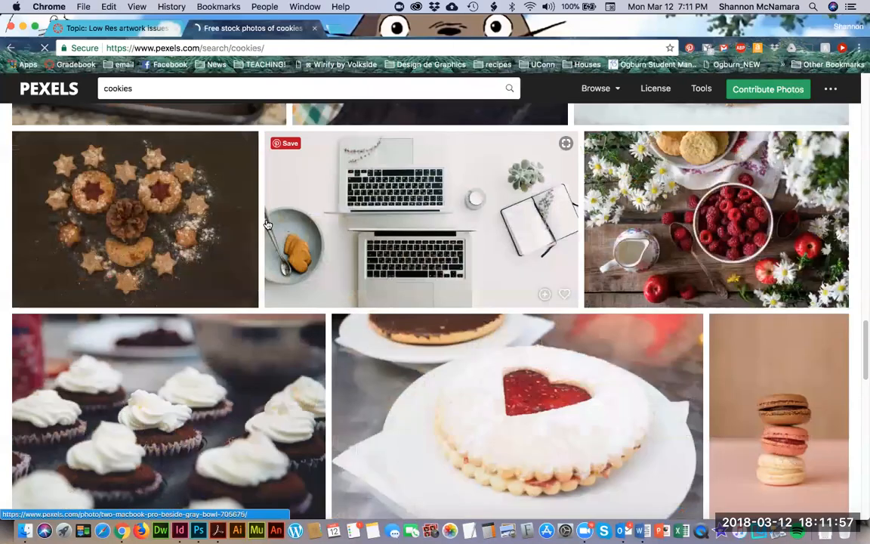
pyautogui.scroll(7, 159, 101)
pyautogui.doubleClick(118, 89)
pyautogui.write('cho')
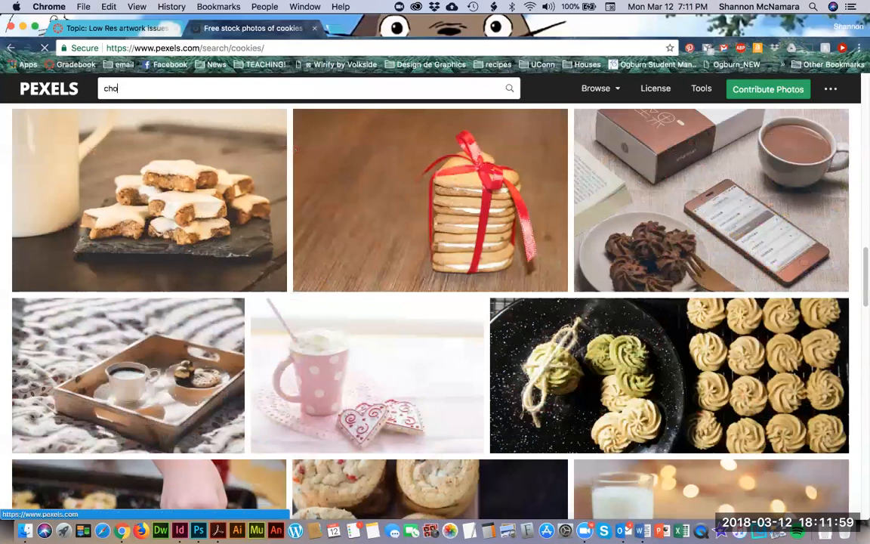
pyautogui.write('colate chip c')
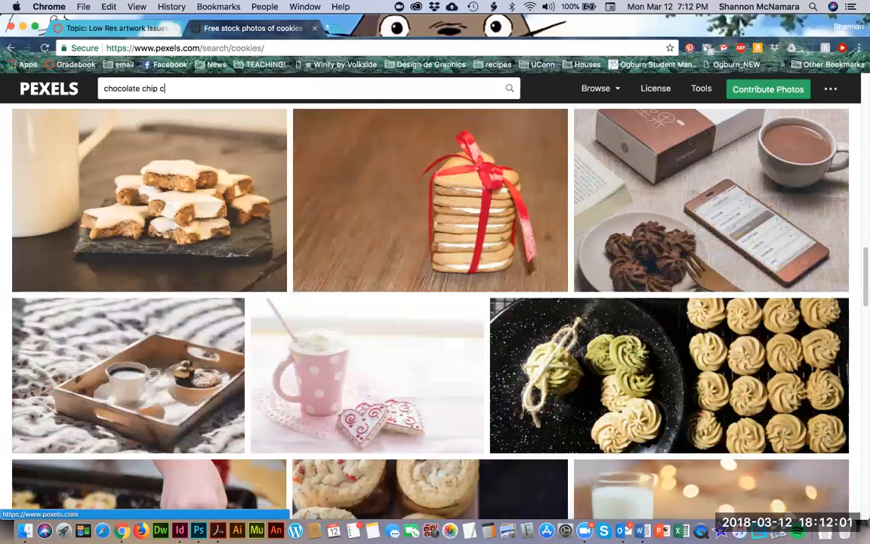
pyautogui.write('ookie')
pyautogui.press('Return')
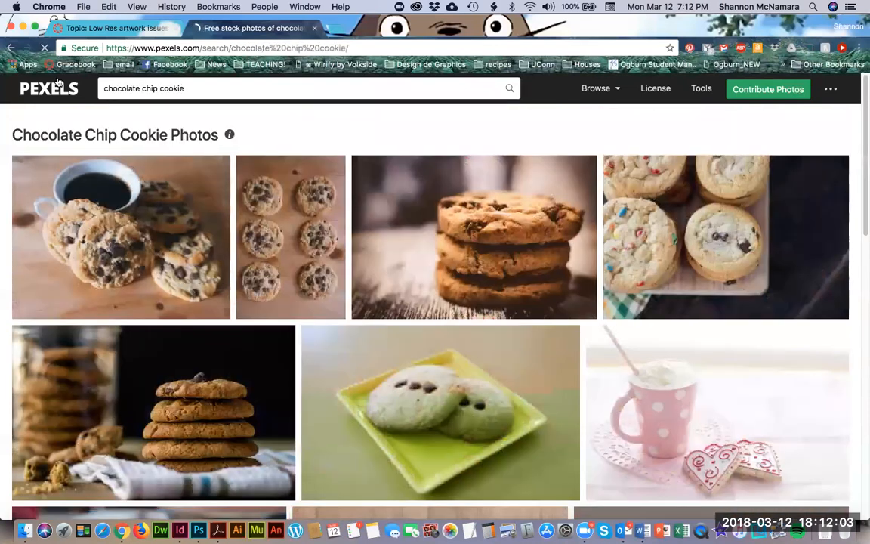
# - Look through the chocolate chip cookie photos for a picture suited to the menu's dessert column
pyautogui.scroll(-5, 253, 235)
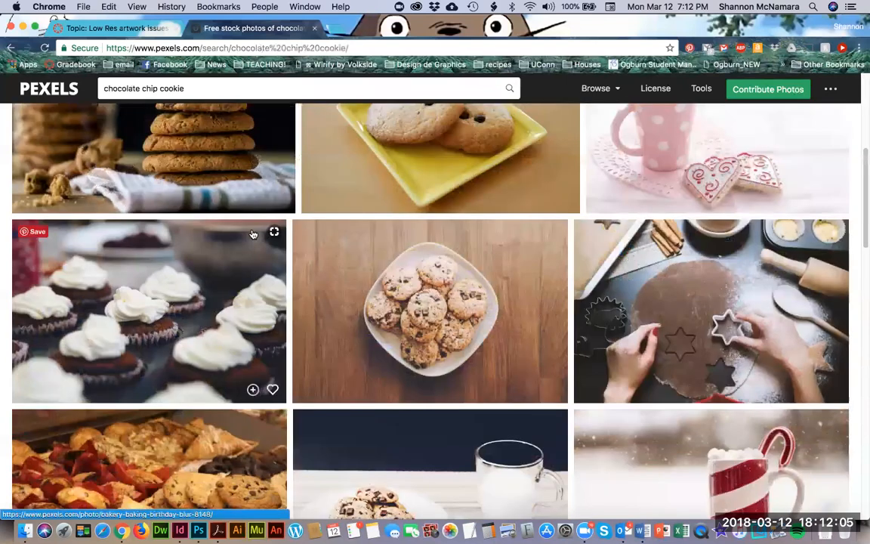
pyautogui.scroll(-4, 253, 234)
pyautogui.scroll(-3, 253, 234)
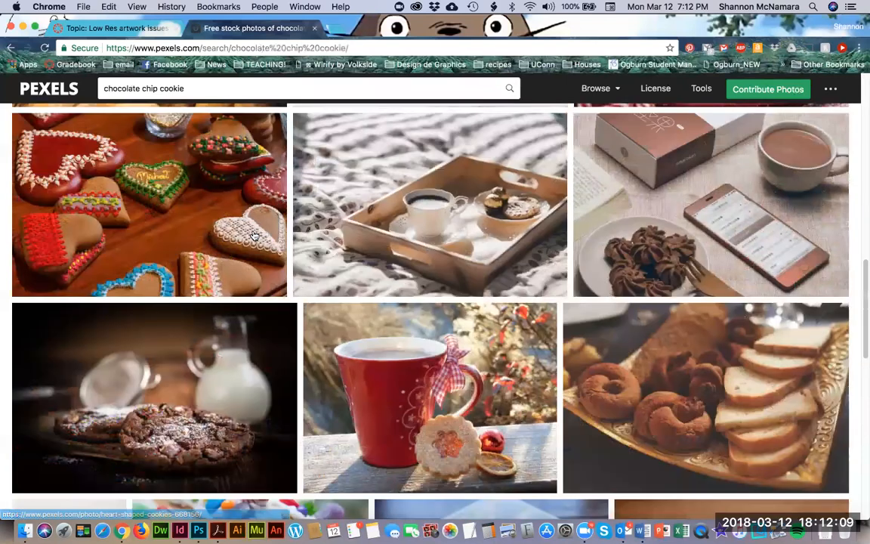
pyautogui.scroll(-6, 254, 236)
pyautogui.scroll(-3, 254, 236)
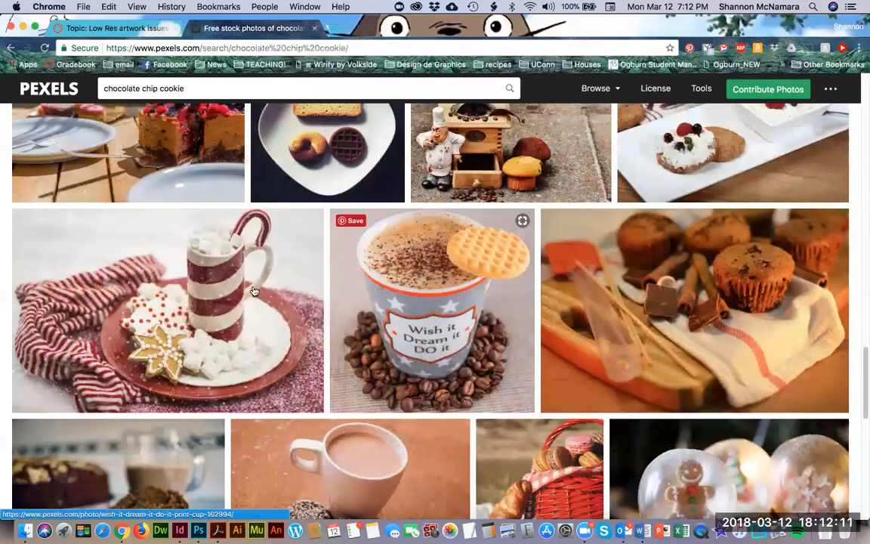
pyautogui.scroll(-3, 561, 315)
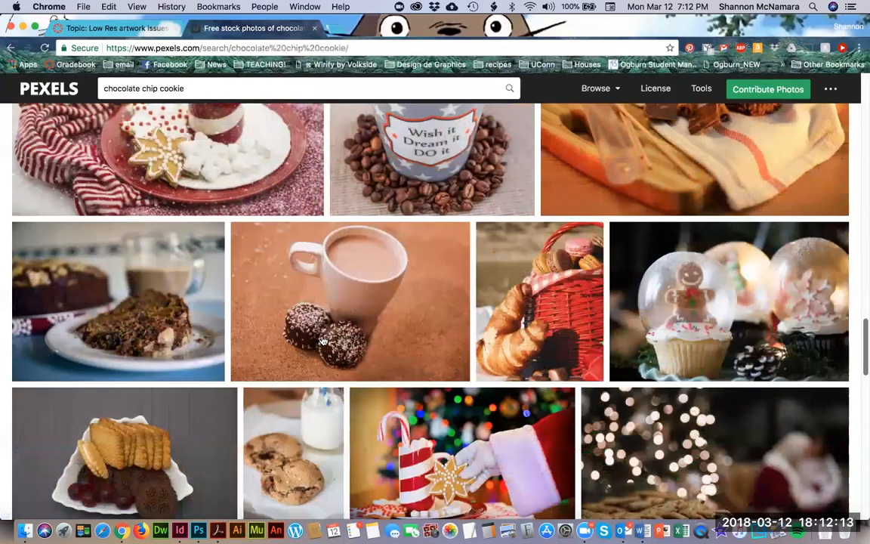
pyautogui.scroll(-2, 322, 340)
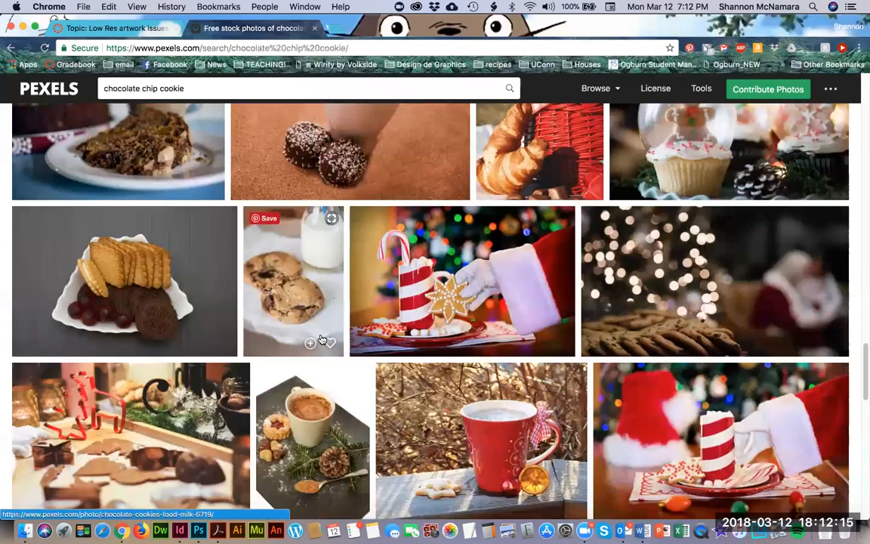
pyautogui.scroll(-4, 322, 340)
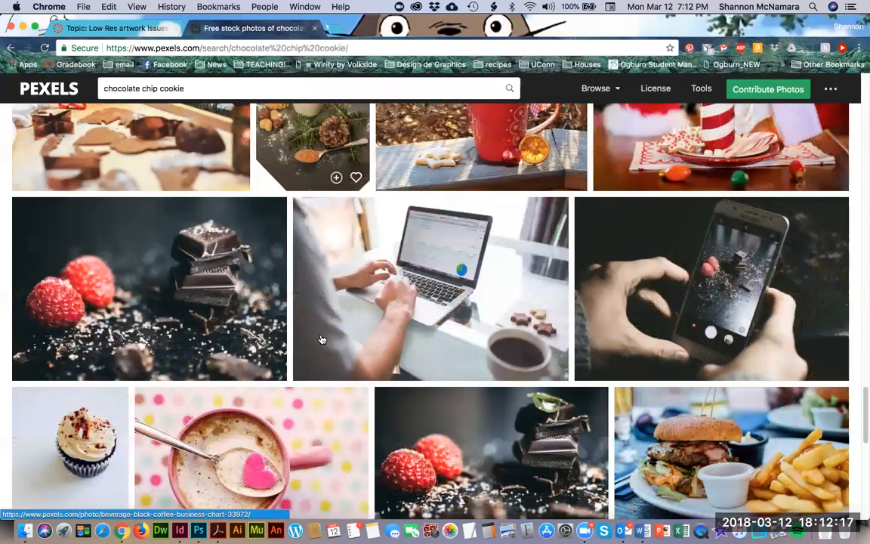
pyautogui.scroll(-5, 322, 339)
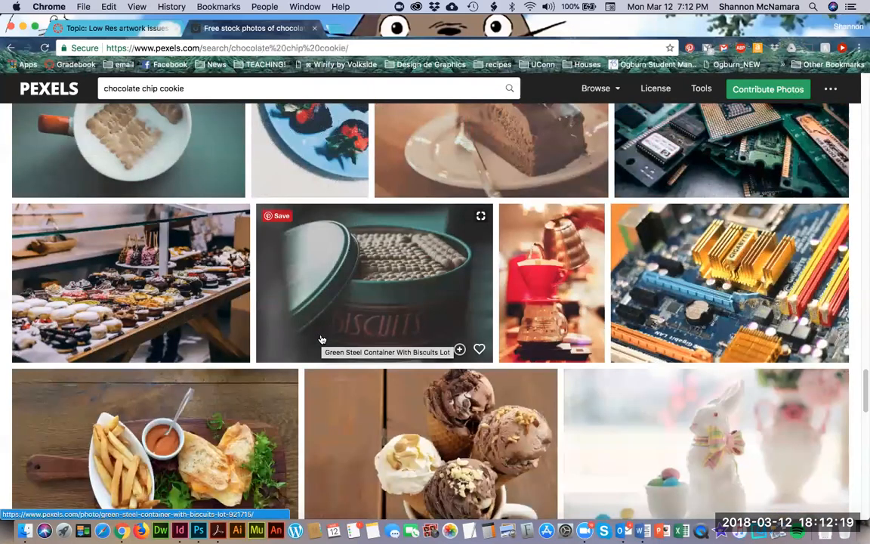
pyautogui.scroll(2, 321, 340)
pyautogui.scroll(5, 321, 339)
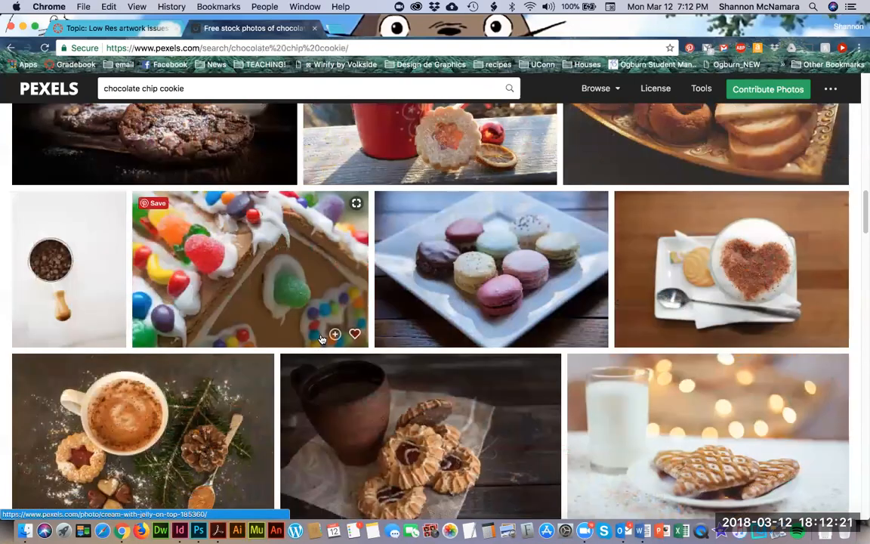
pyautogui.scroll(5, 322, 339)
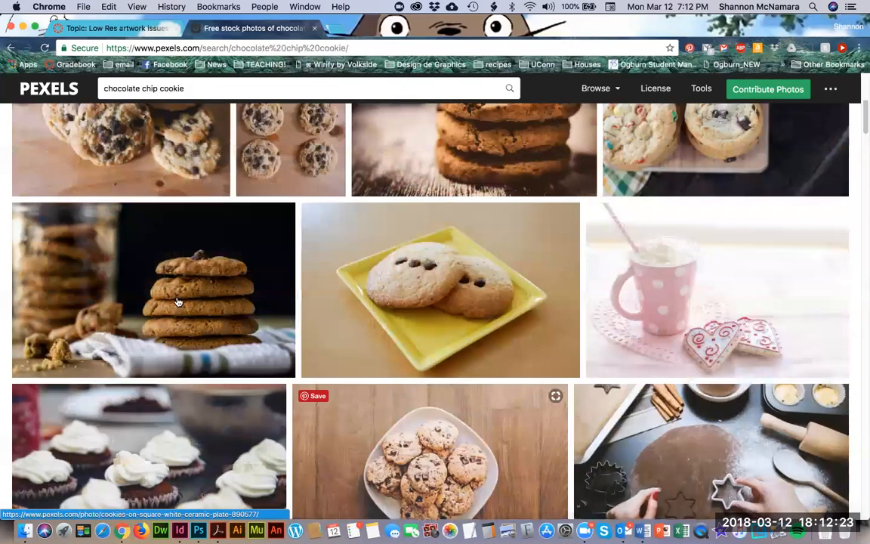
pyautogui.scroll(2, 178, 309)
pyautogui.scroll(2, 453, 287)
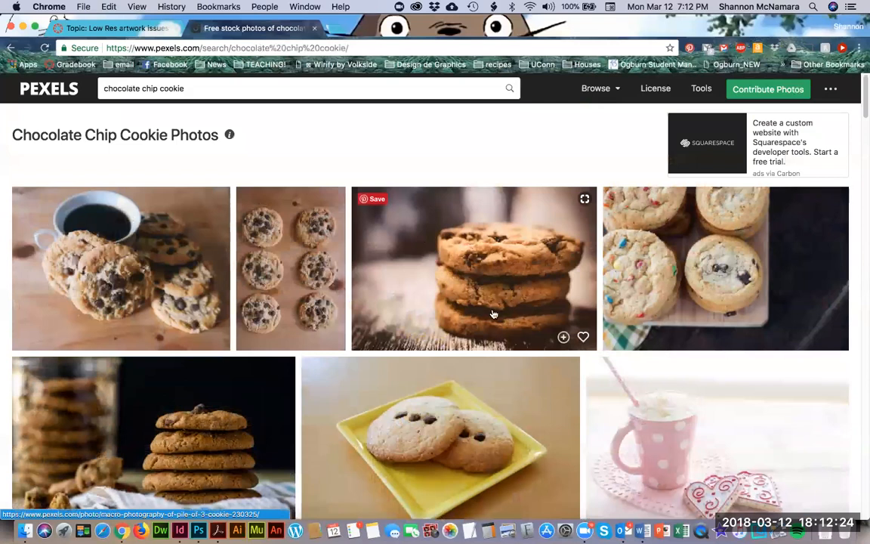
# - Open the photo of three stacked cookies, download it for free and dismiss the thank-you overlay
pyautogui.click(500, 264)
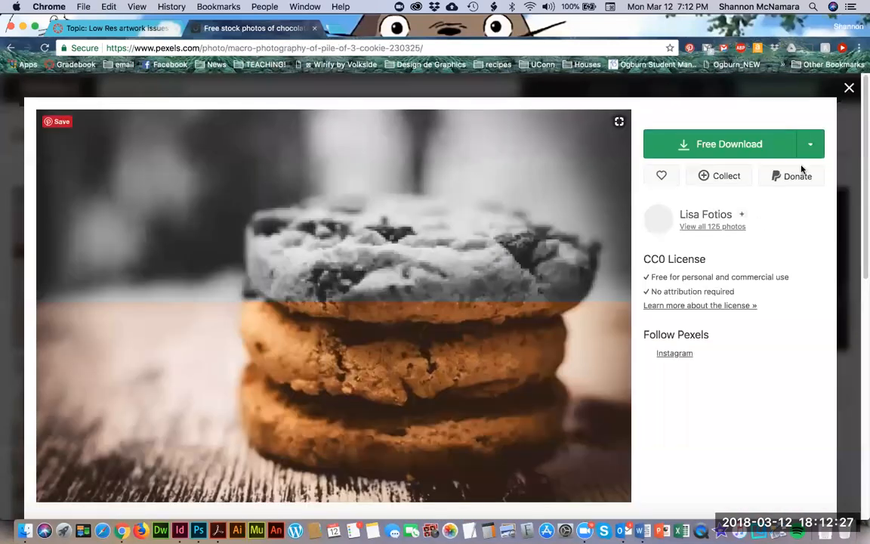
pyautogui.click(690, 204)
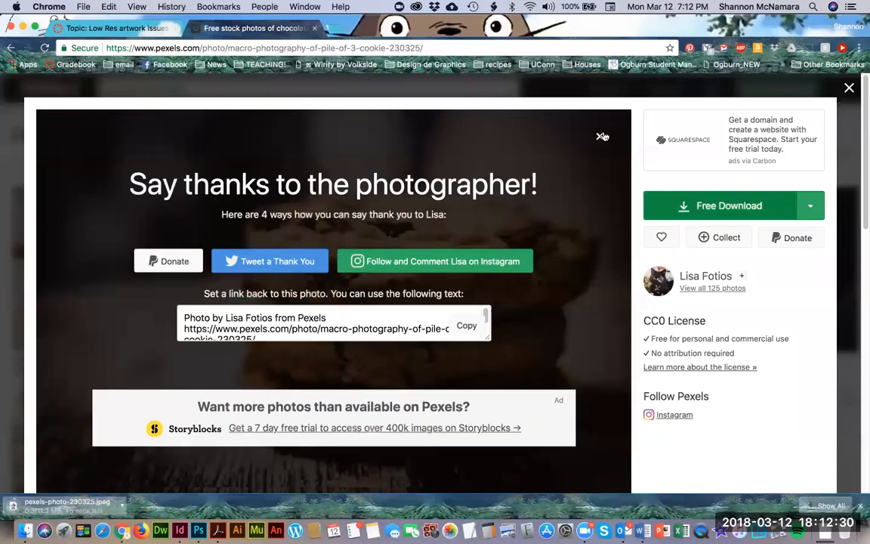
pyautogui.click(602, 136)
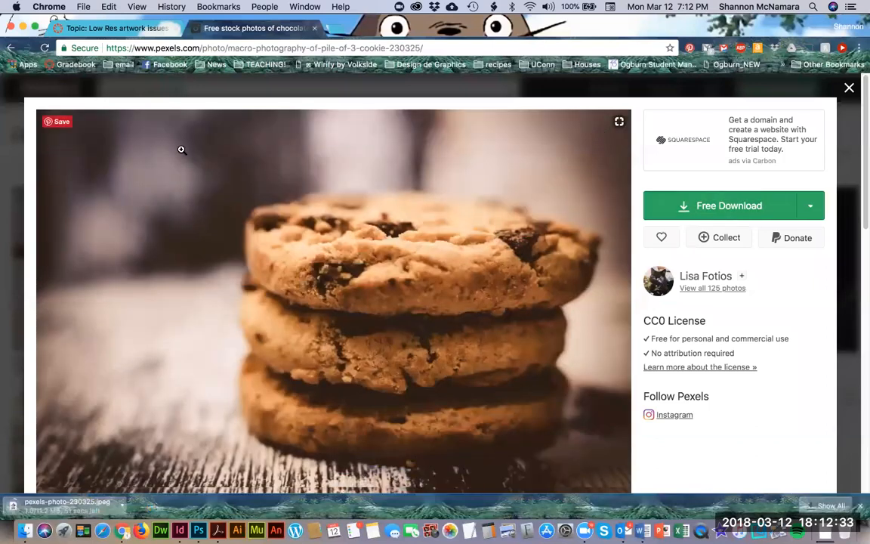
# - Switch to Finder, show the Downloads folder in a new window and widen its Name column
pyautogui.press('super+Tab')
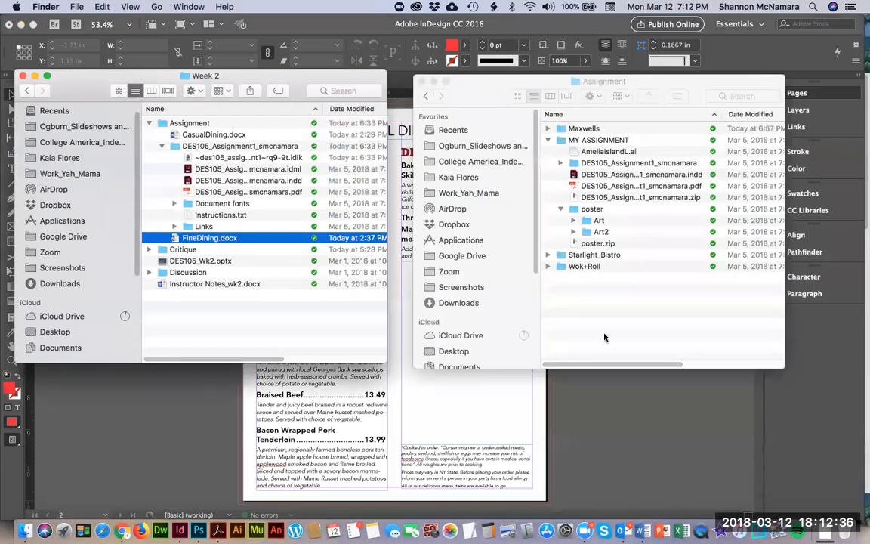
pyautogui.click(604, 337)
pyautogui.press('super+n')
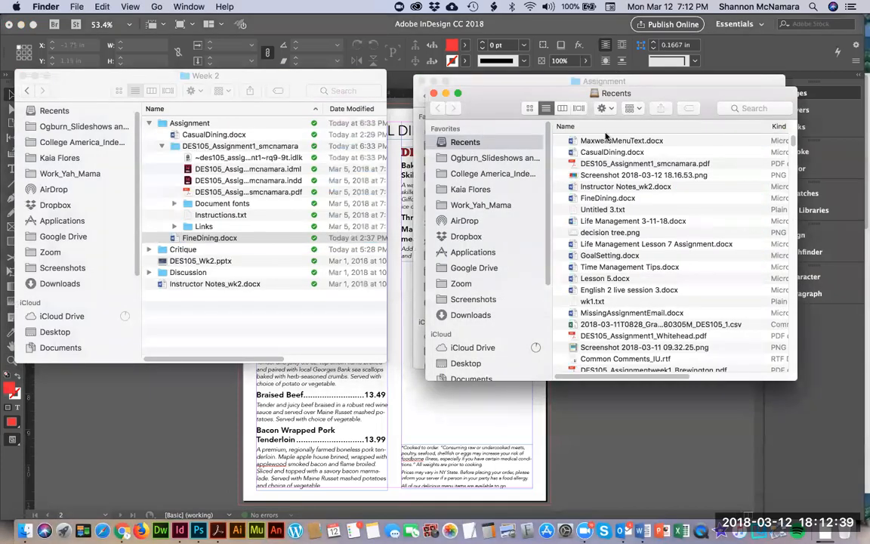
pyautogui.click(471, 314)
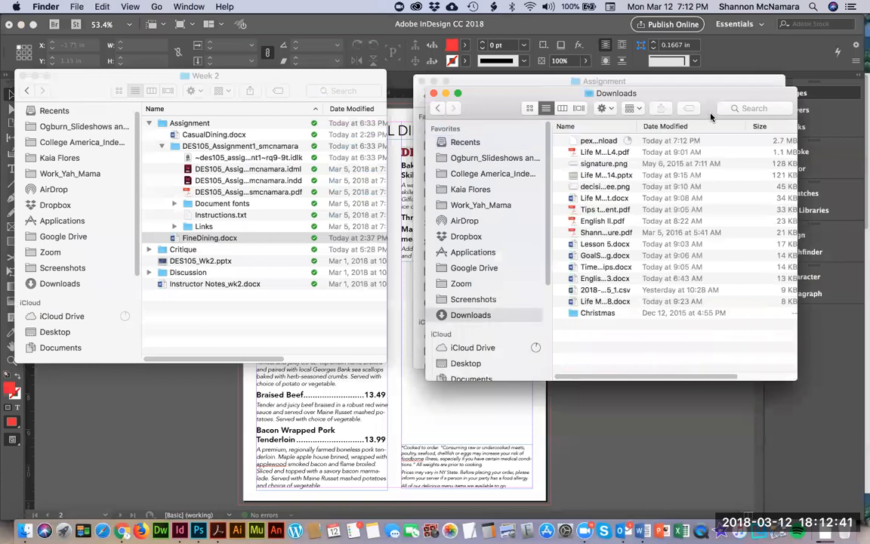
pyautogui.moveTo(638, 127); pyautogui.dragTo(693, 126)
pyautogui.moveTo(621, 376); pyautogui.dragTo(562, 364)
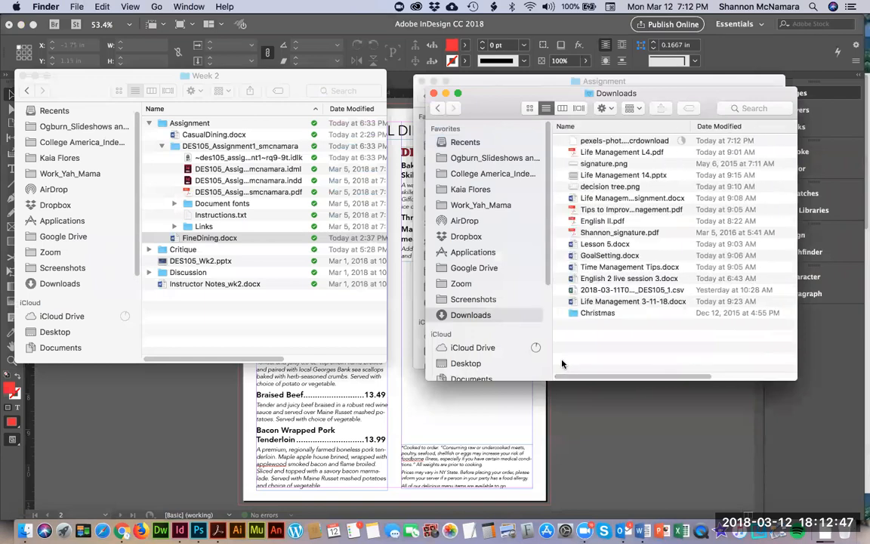
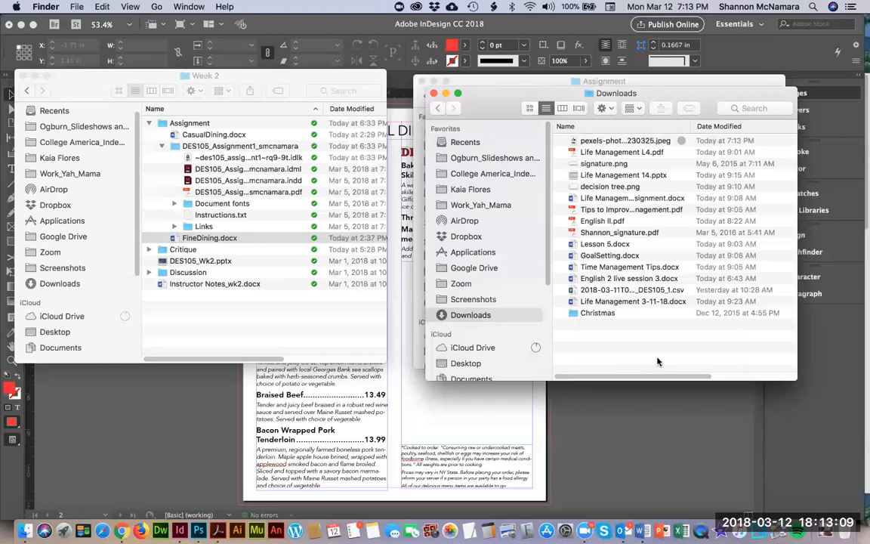
# - Open pexels-photo-230325.jpeg in Photoshop and check its width, height and resolution with Image Size
pyautogui.click(602, 141)
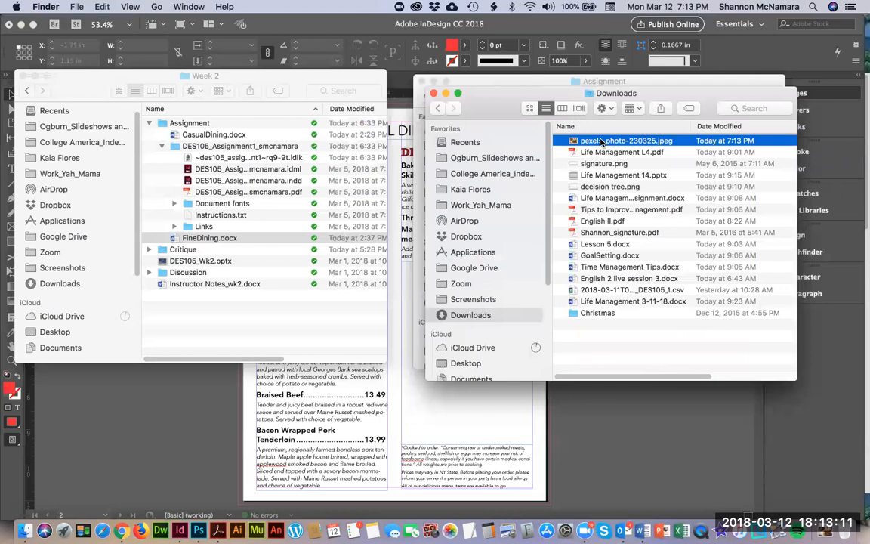
pyautogui.doubleClick(602, 142)
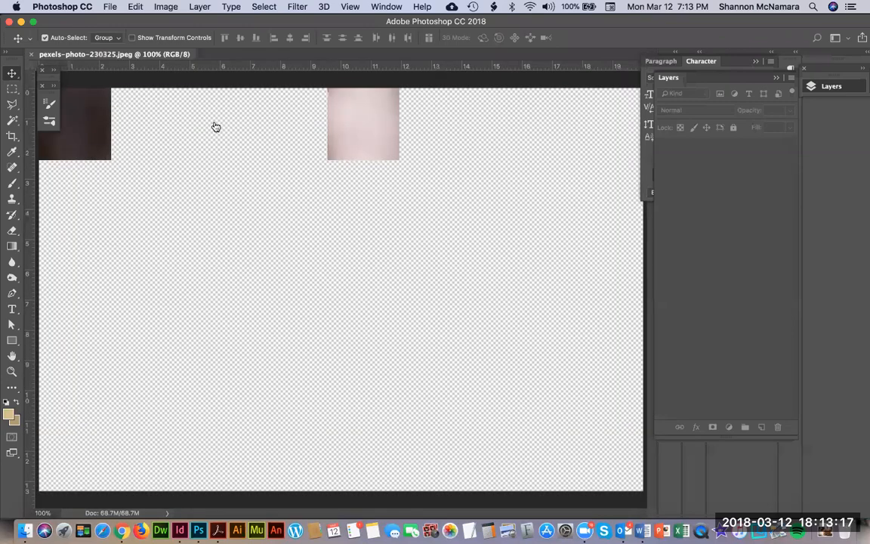
pyautogui.press('super+alt+i')
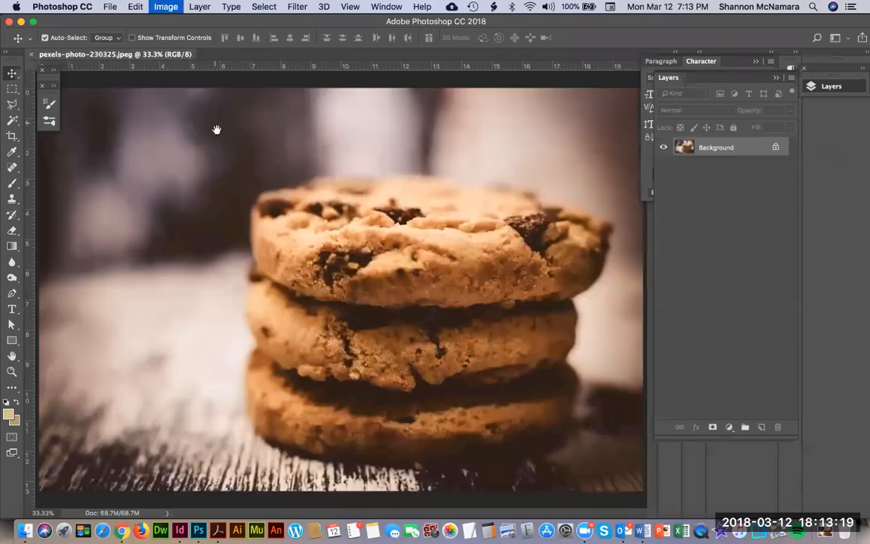
pyautogui.doubleClick(524, 256)
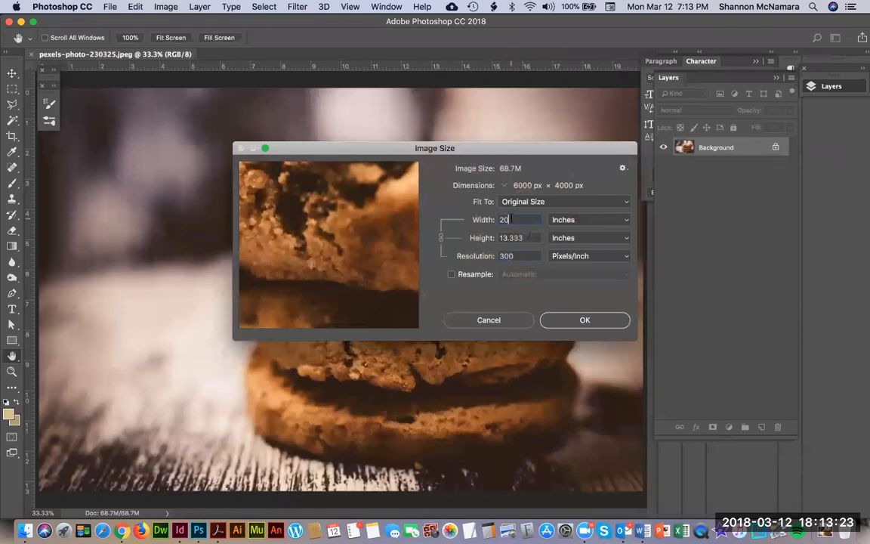
pyautogui.doubleClick(524, 238)
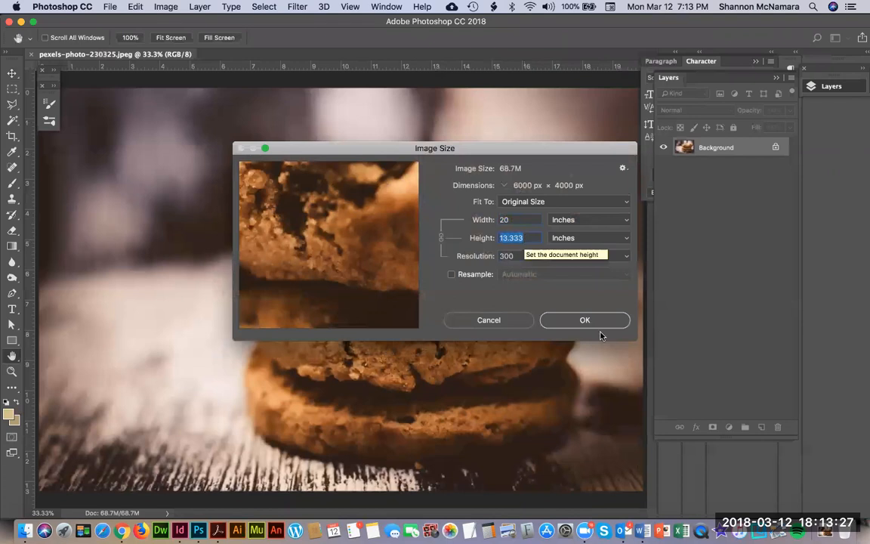
pyautogui.click(585, 320)
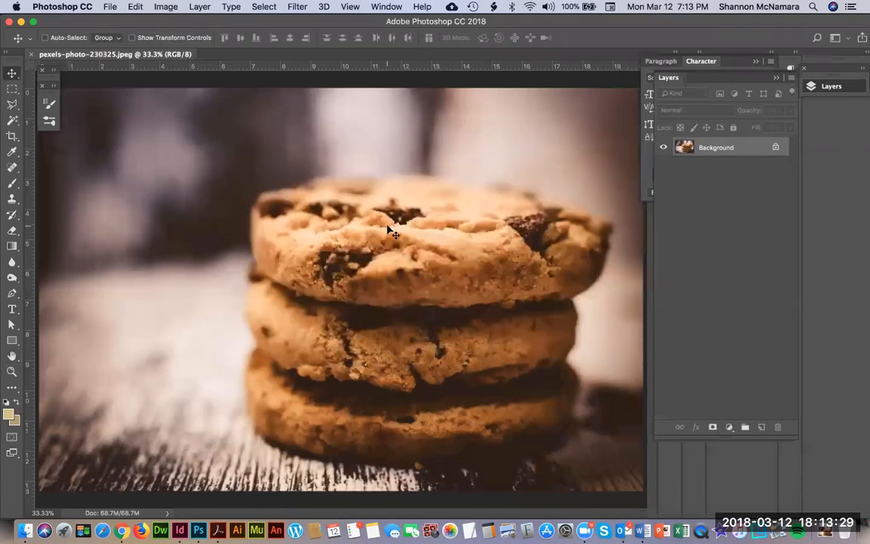
# - Switch to Chrome and open google.com in a new tab
pyautogui.press('super+Tab')
pyautogui.press('super+Tab')
pyautogui.press('super+Tab')
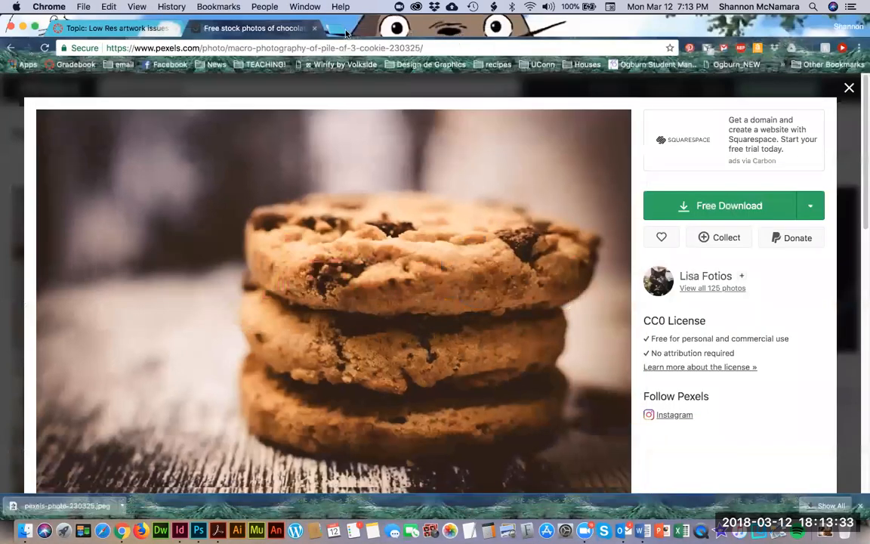
pyautogui.press('super+t')
pyautogui.write('google')
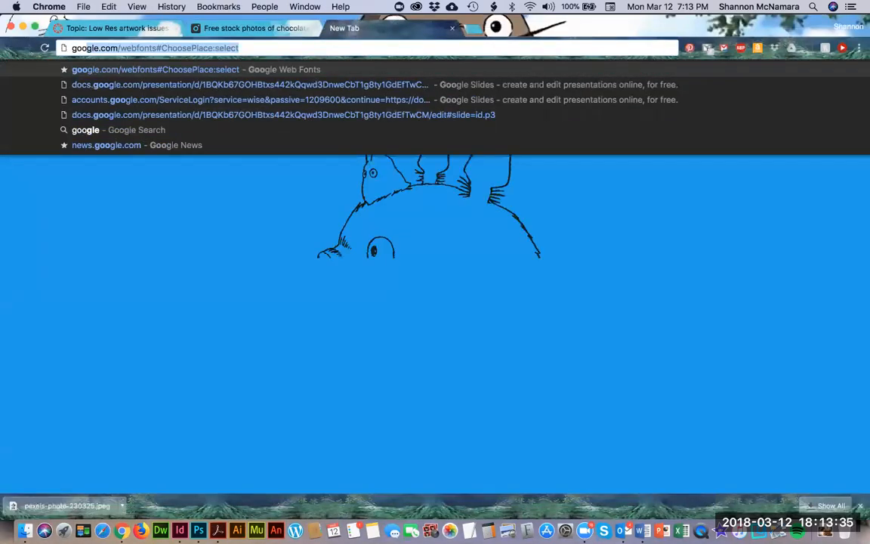
pyautogui.write('.com')
pyautogui.press('Delete')
pyautogui.press('Return')
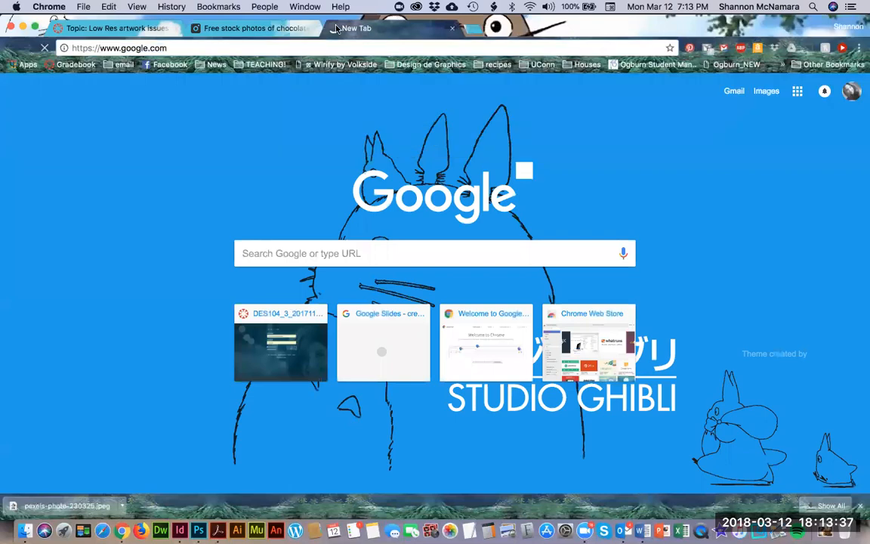
# - Search Google for "chocolate chip cookies" and show the image results
pyautogui.click(305, 276)
pyautogui.write('ch')
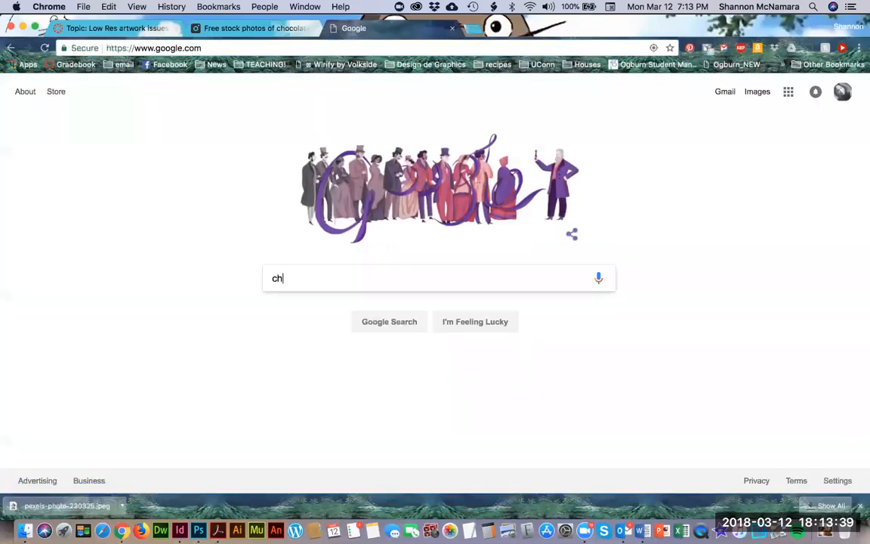
pyautogui.write('ocolate chip c')
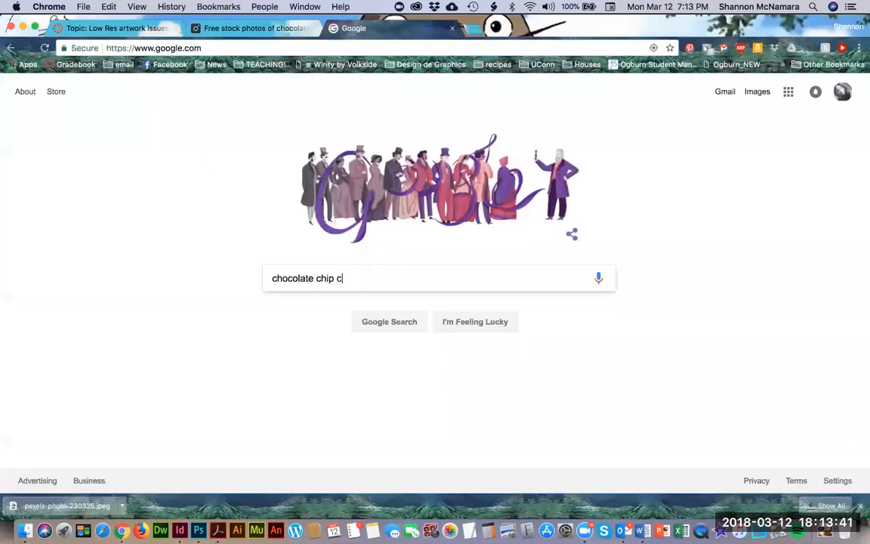
pyautogui.write('ookies')
pyautogui.press('Return')
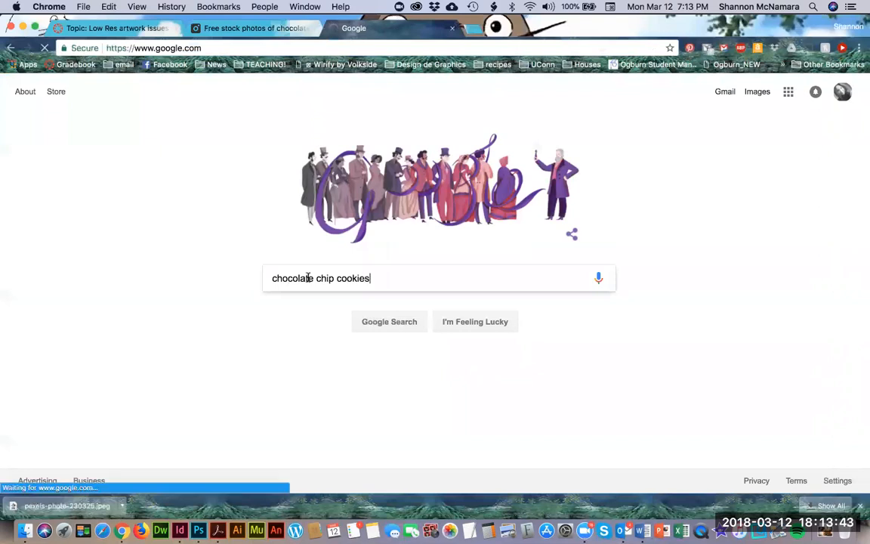
pyautogui.click(141, 133)
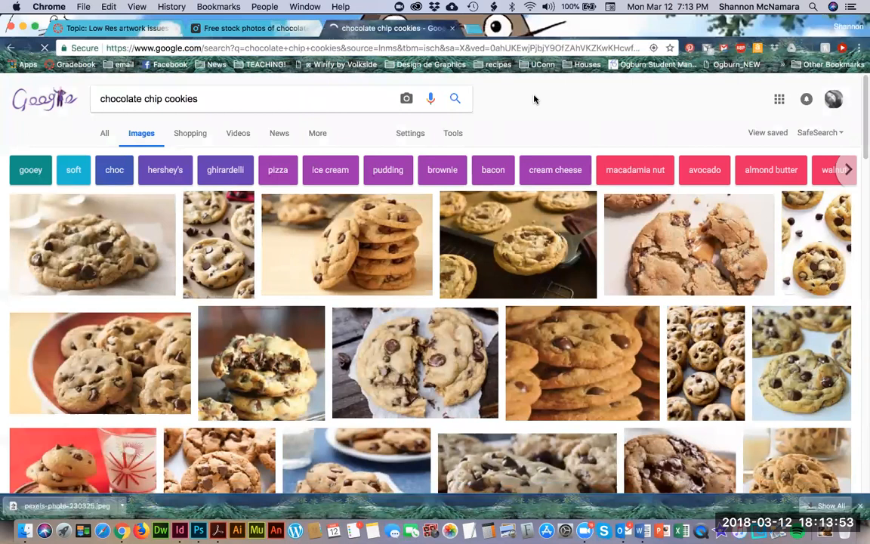
# - Open the Betty Crocker cookie image in the first result and save it to Downloads as cookies_lowres.jpg
pyautogui.click(92, 244)
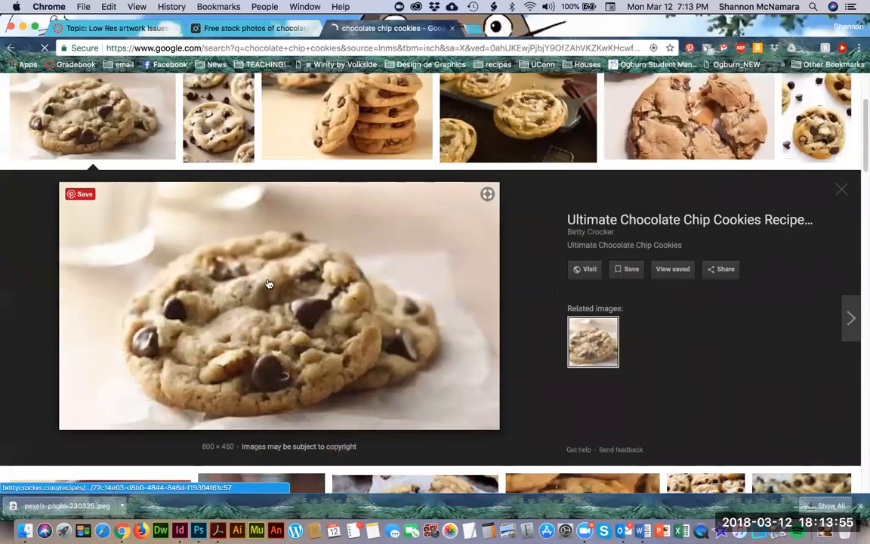
pyautogui.rightClick(256, 263)
pyautogui.click(314, 351)
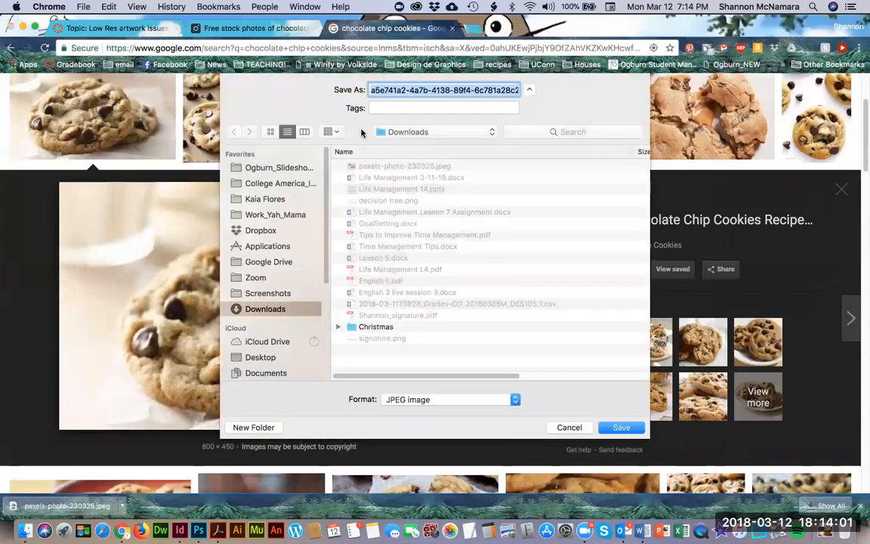
pyautogui.write('cookies')
pyautogui.write('_lowres.jpg')
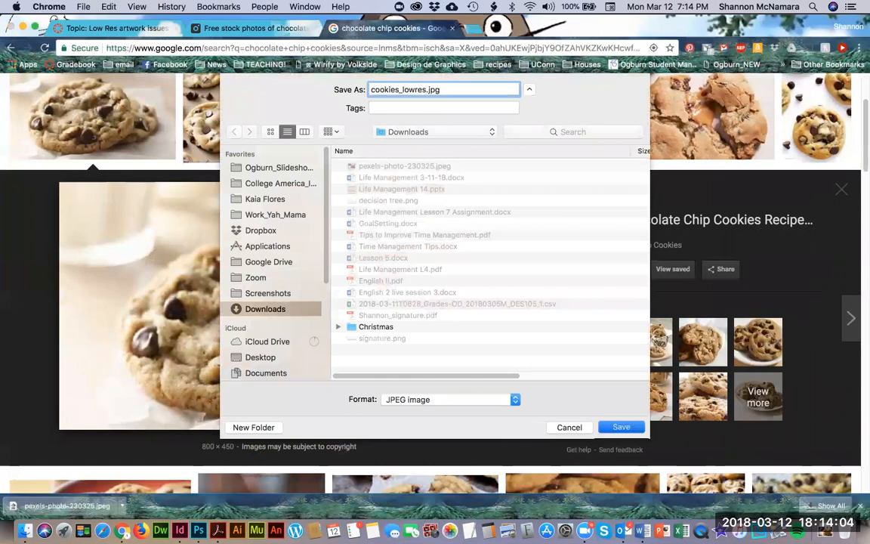
pyautogui.press('Return')
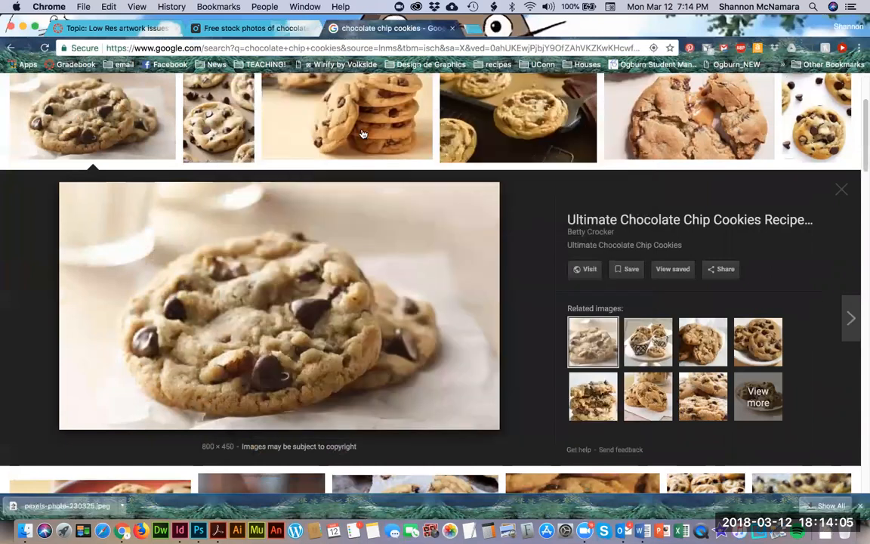
# - Reveal the downloaded cookies_lowres.jpg in Finder, open it in Photoshop and fit the image to the window
pyautogui.click(122, 506)
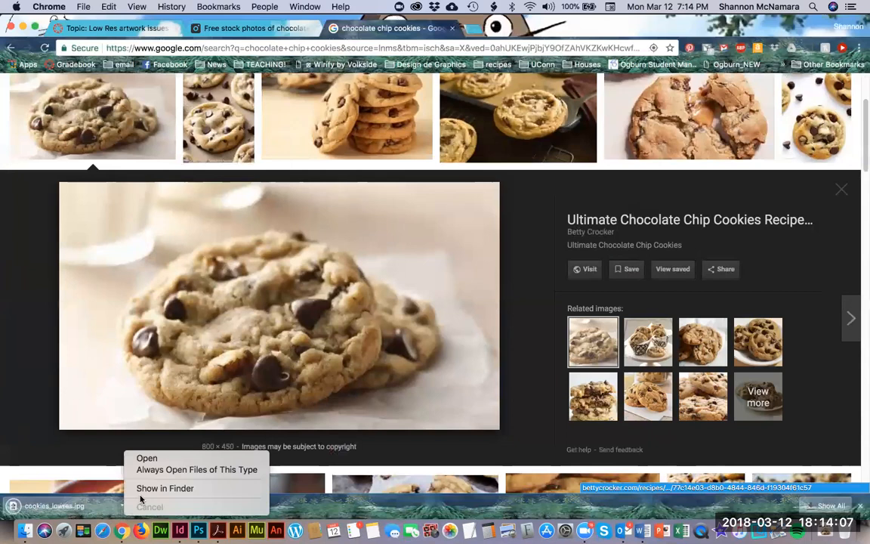
pyautogui.click(142, 489)
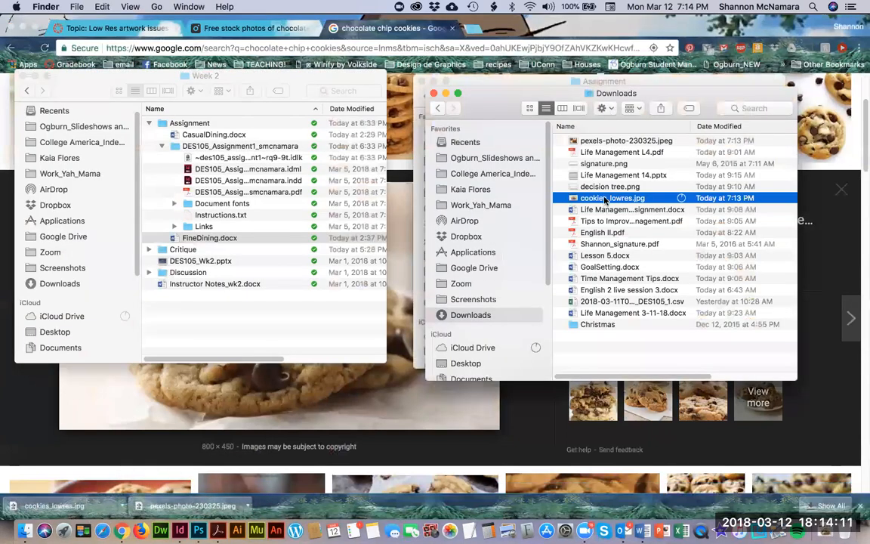
pyautogui.doubleClick(605, 199)
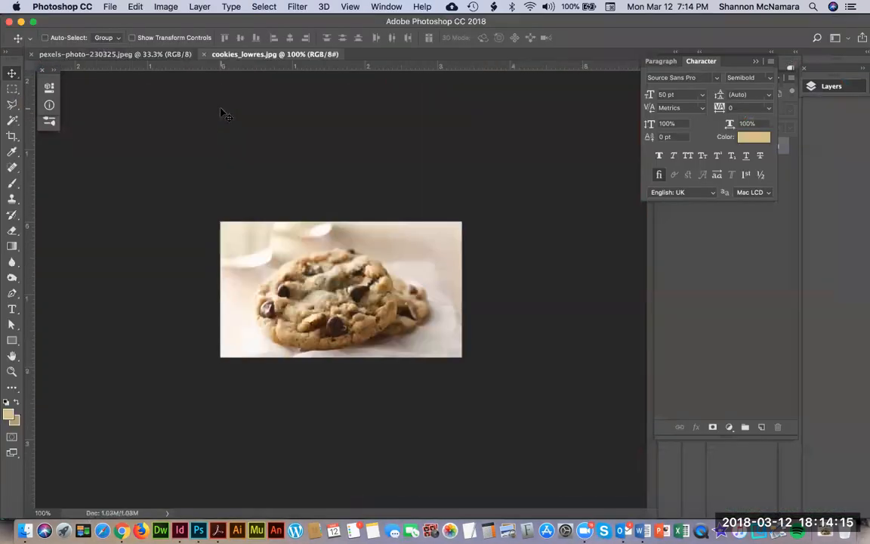
pyautogui.press('super+0')
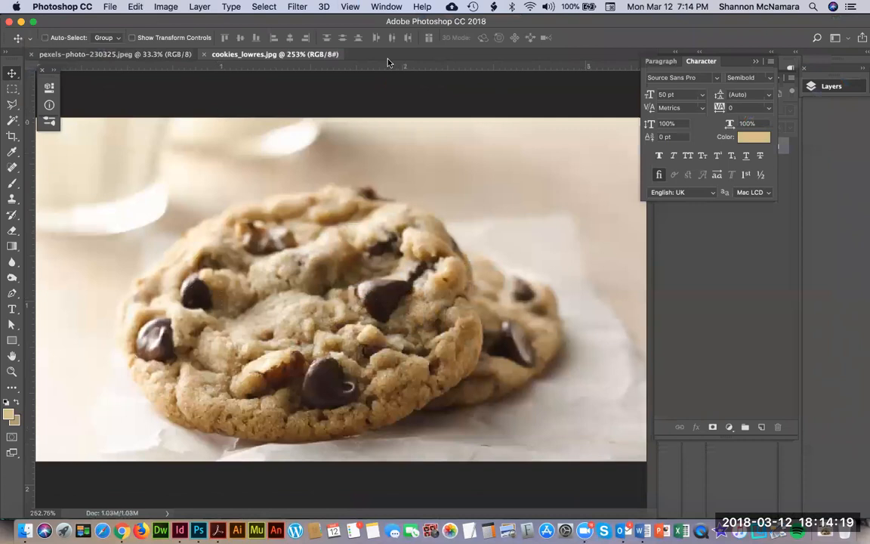
# - Set the resolution of cookies_lowres.jpg to 300 pixels/inch without resampling and view the image at 100%
pyautogui.press('super+alt+i')
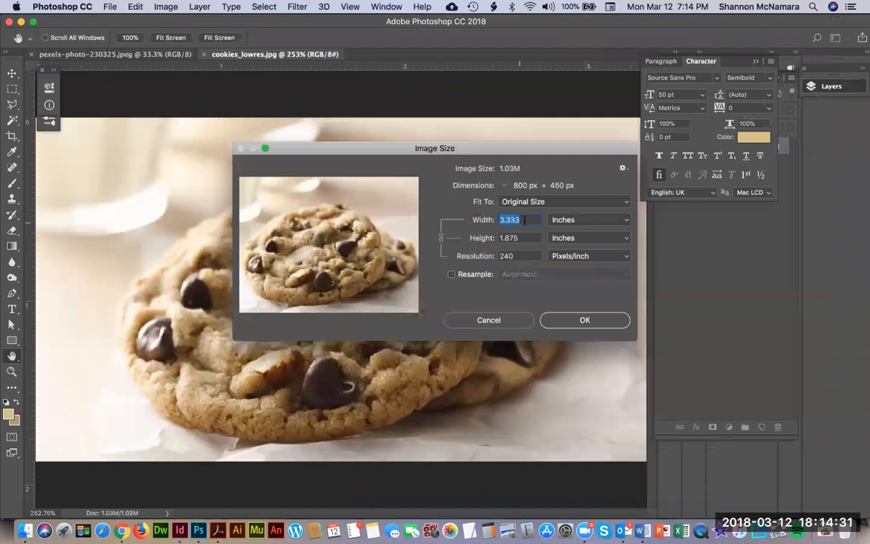
pyautogui.click(530, 238)
pyautogui.press('Tab')
pyautogui.write('300')
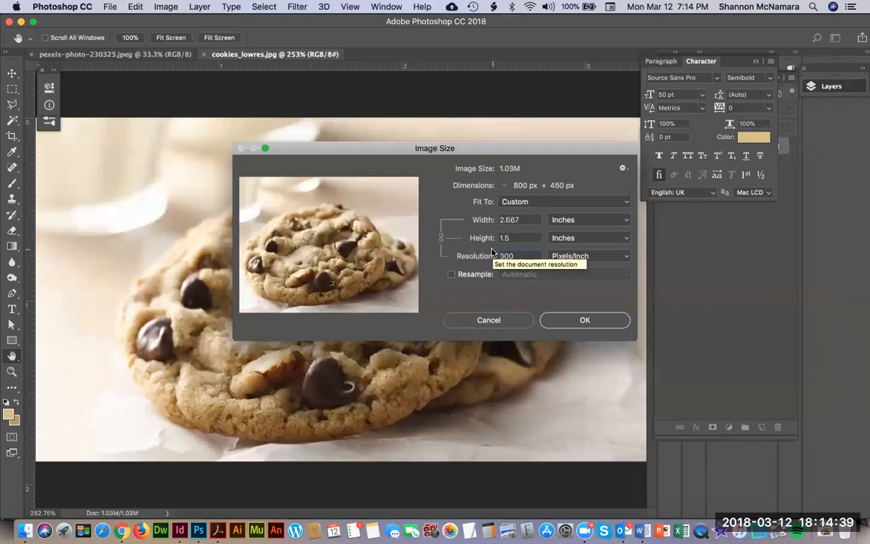
pyautogui.click(584, 319)
pyautogui.press('super+1')
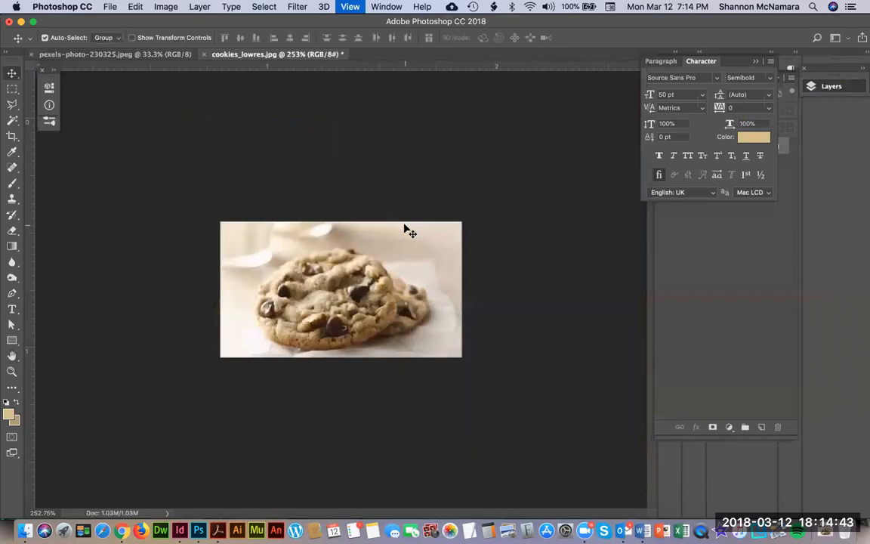
# - Convert pexels-photo-230325.jpeg to CMYK Color mode, accepting the U.S. Web Coated (SWOP) v2 profile
pyautogui.click(115, 54)
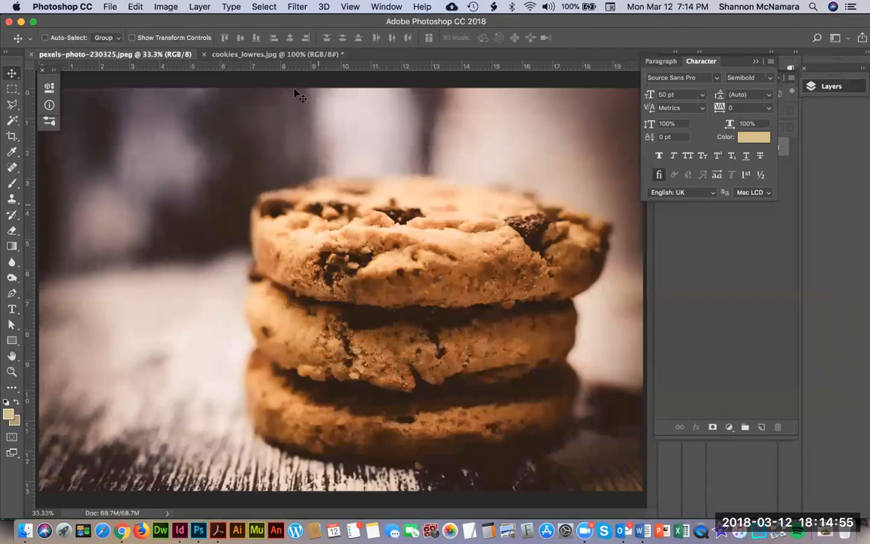
pyautogui.click(157, 6)
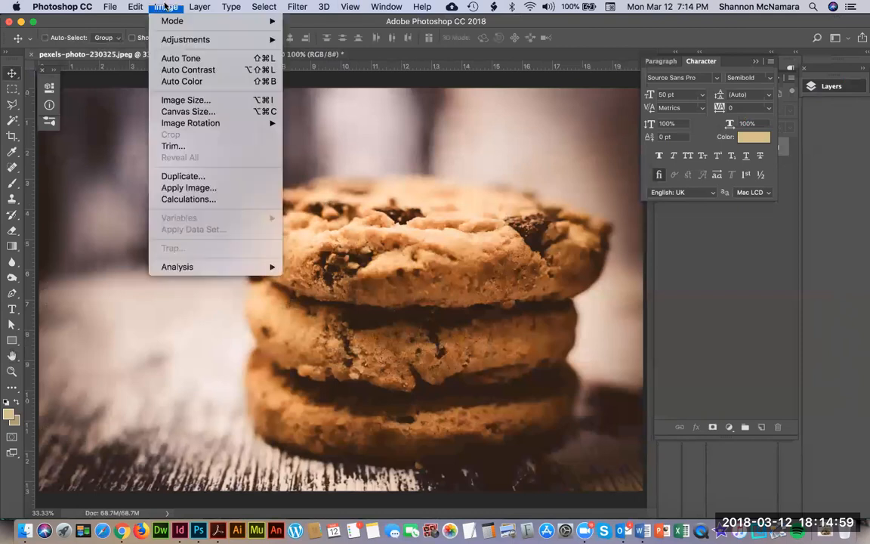
pyautogui.moveTo(169, 24)
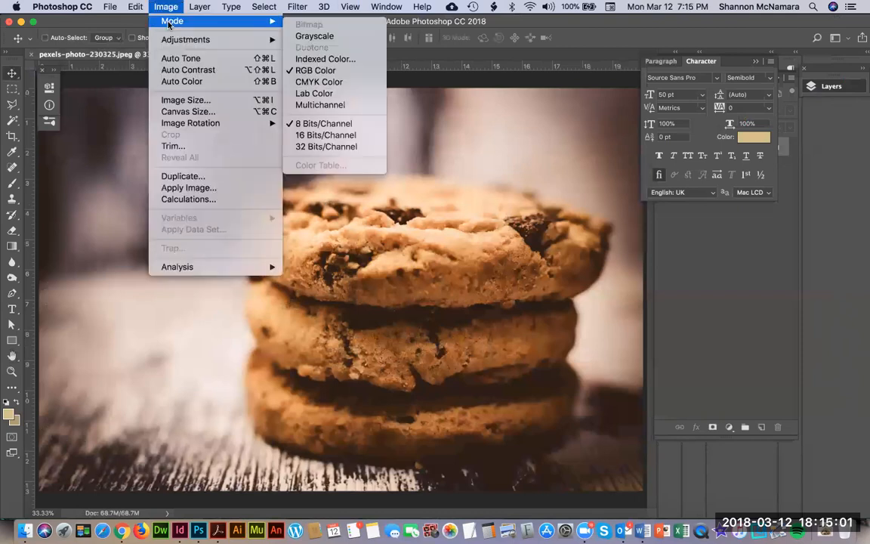
pyautogui.click(319, 82)
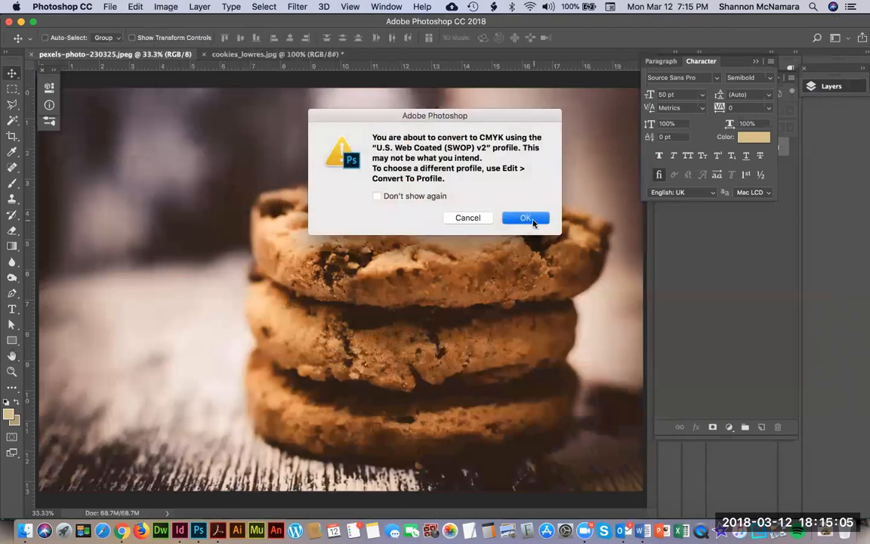
pyautogui.click(531, 219)
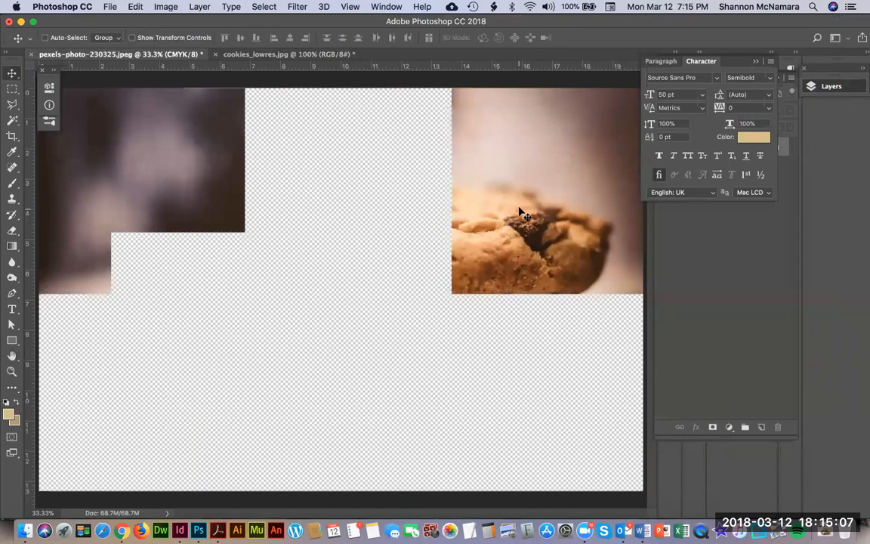
# - Save the CMYK photo of stacked cookies in the Assignment folder as cookies_highres.jpg, a JPEG at maximum quality 12
pyautogui.click(110, 7)
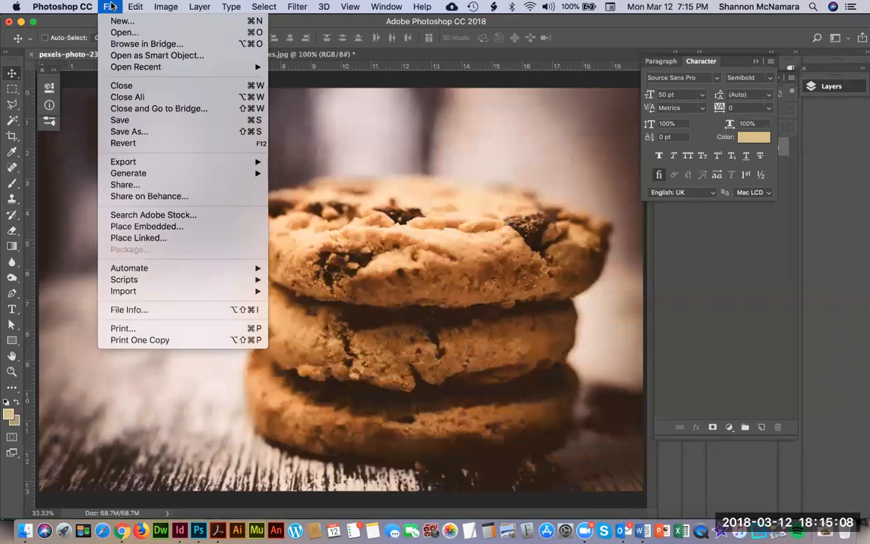
pyautogui.click(128, 132)
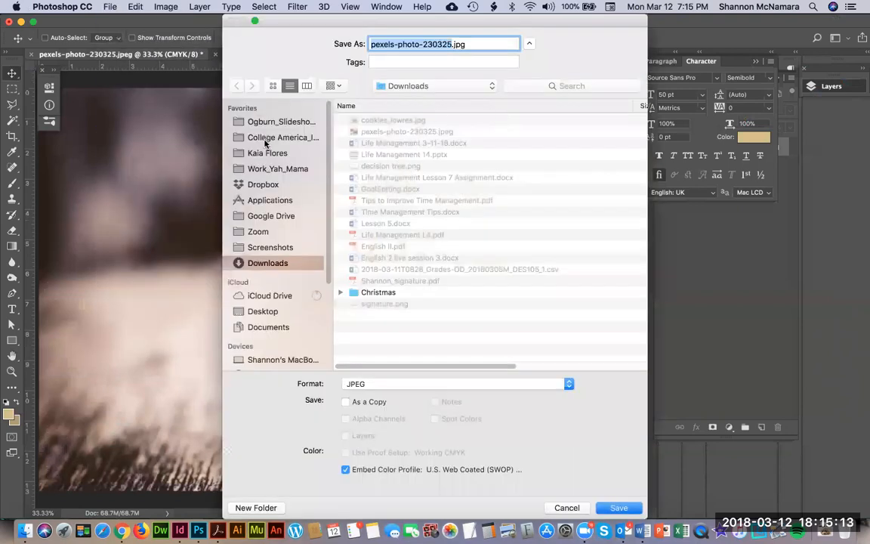
pyautogui.click(431, 87)
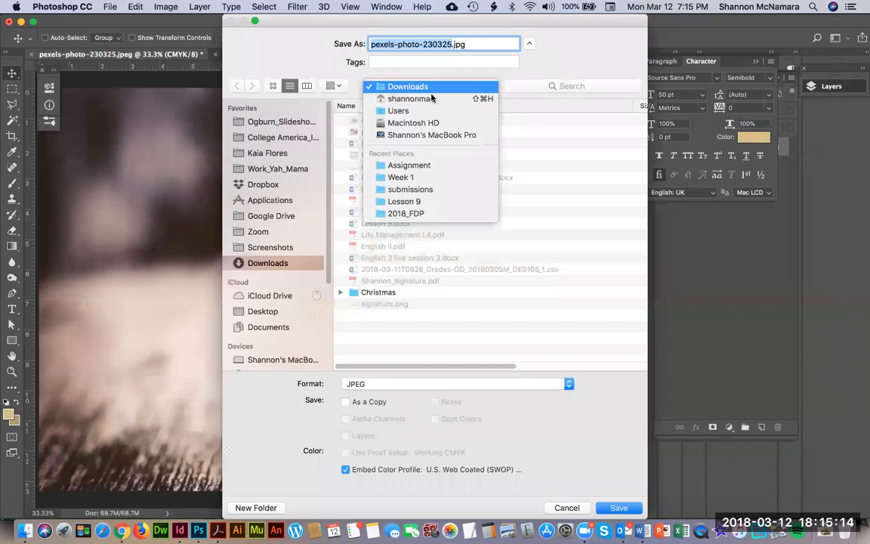
pyautogui.click(433, 165)
pyautogui.click(408, 88)
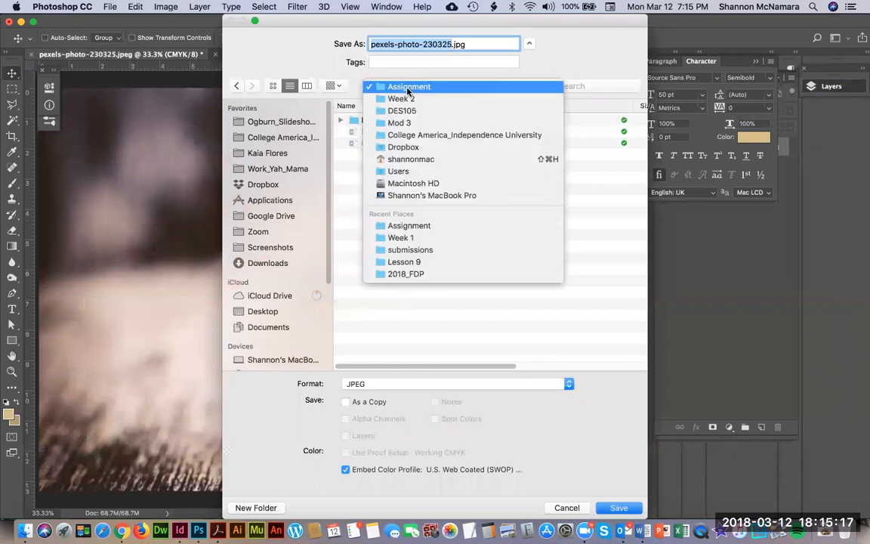
pyautogui.click(408, 89)
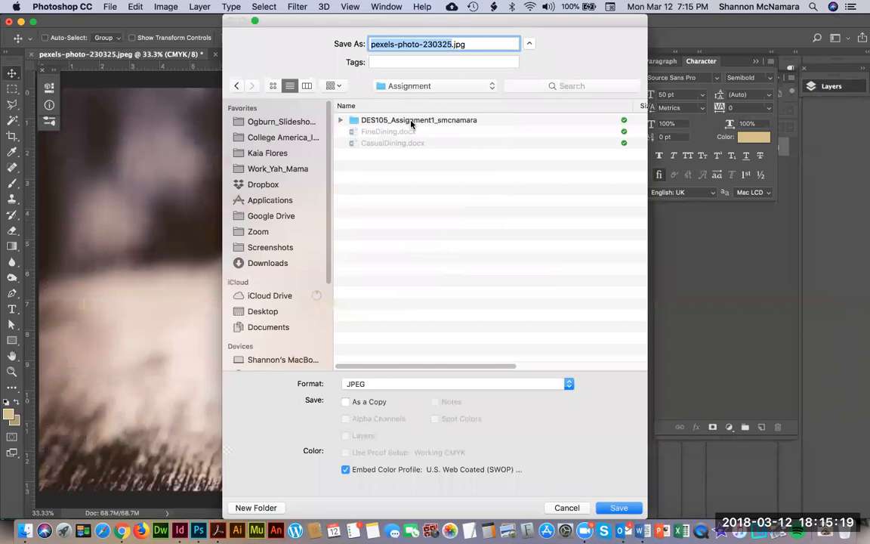
pyautogui.write('cookies_')
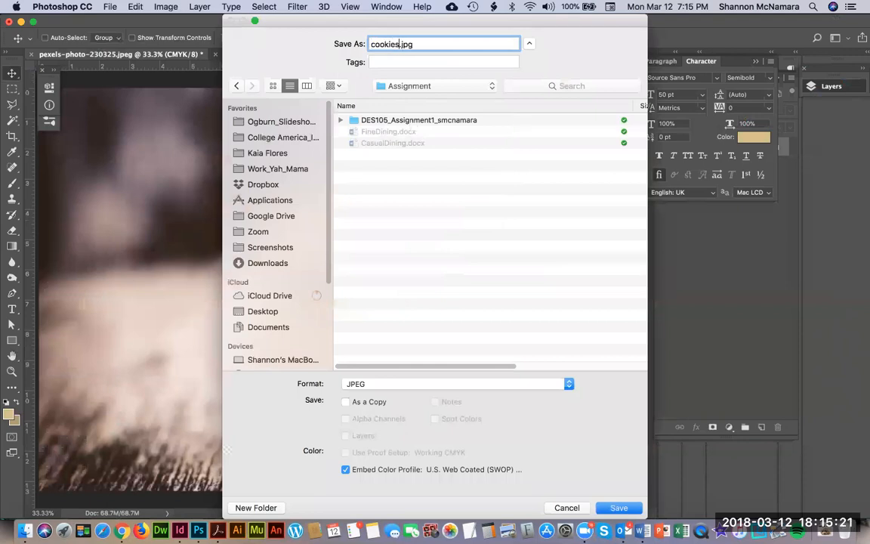
pyautogui.write('lowres')
pyautogui.press('Return')
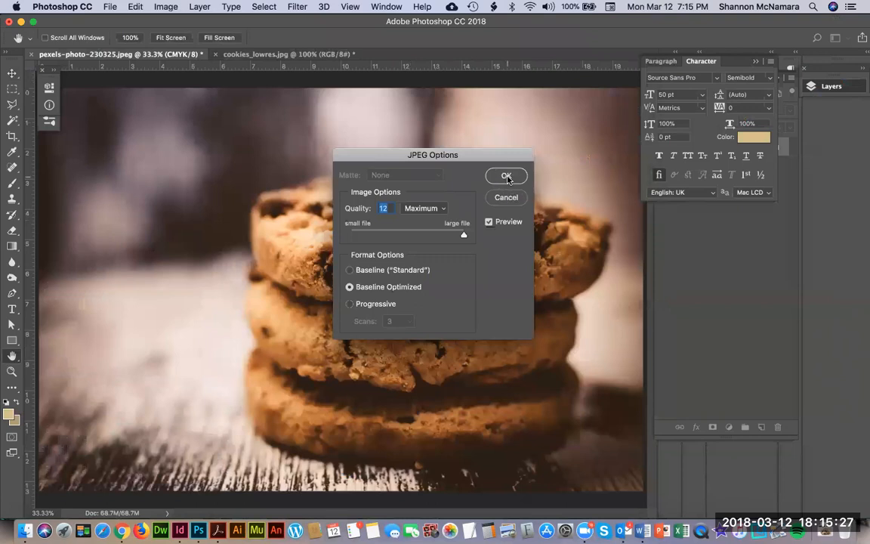
pyautogui.click(506, 175)
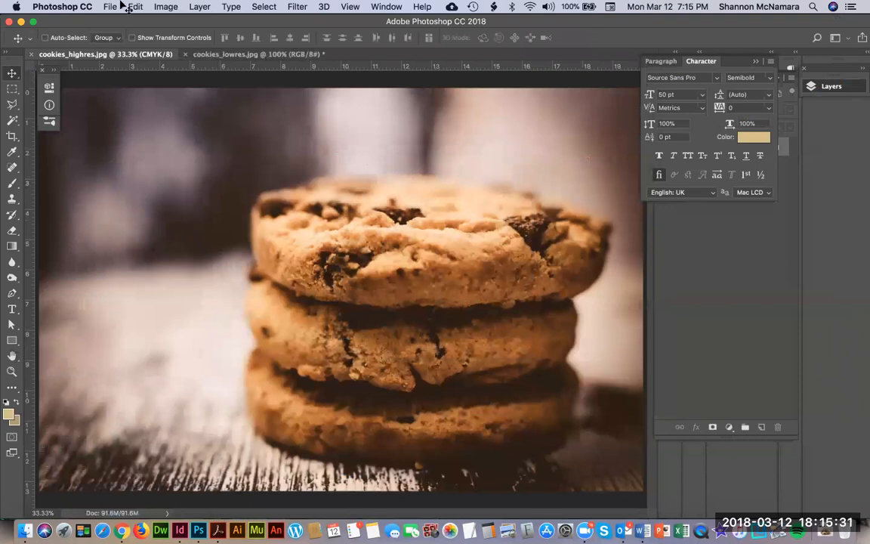
# - Close cookies_highres.jpg, and save cookies_lowres.jpg into the Assignment folder before closing it
pyautogui.press('super+w')
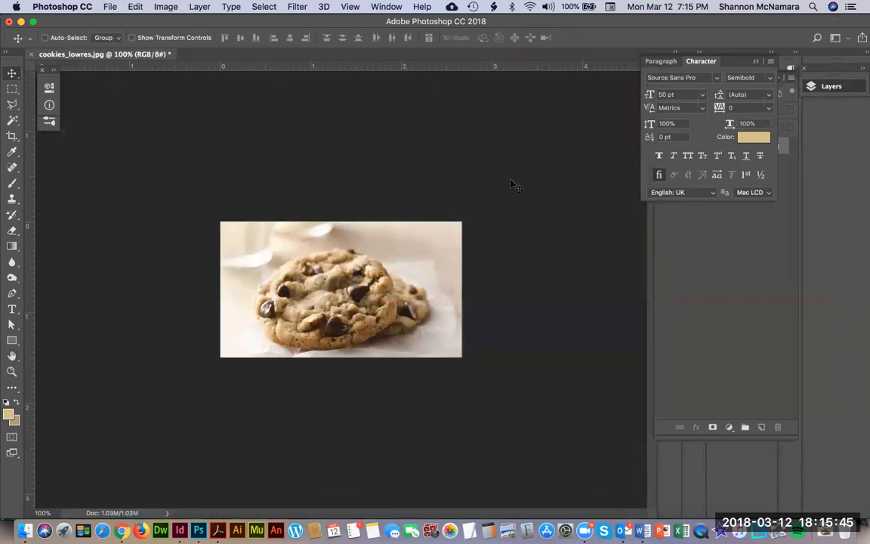
pyautogui.press('super+z')
pyautogui.press('super+w')
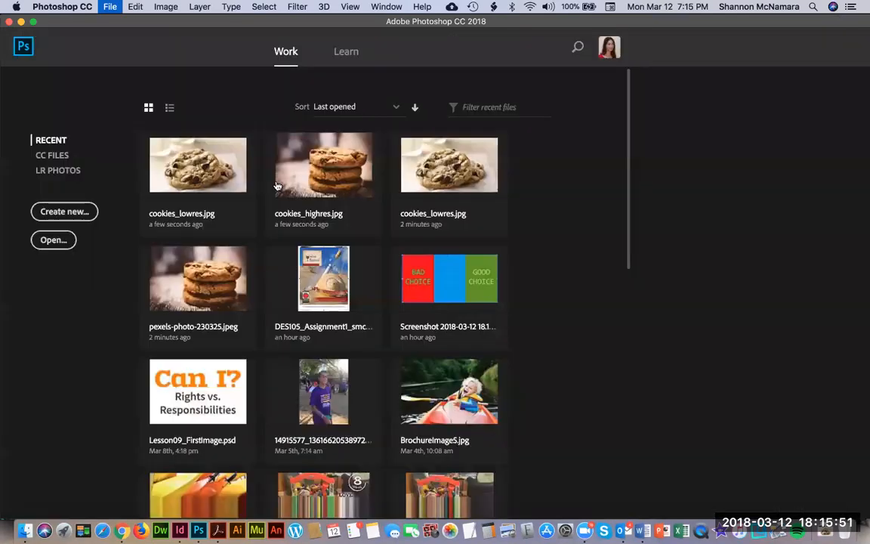
# - Switch to InDesign and browse for the image to place in the Week 2 Assignment folder of DES105
pyautogui.press('super+Tab')
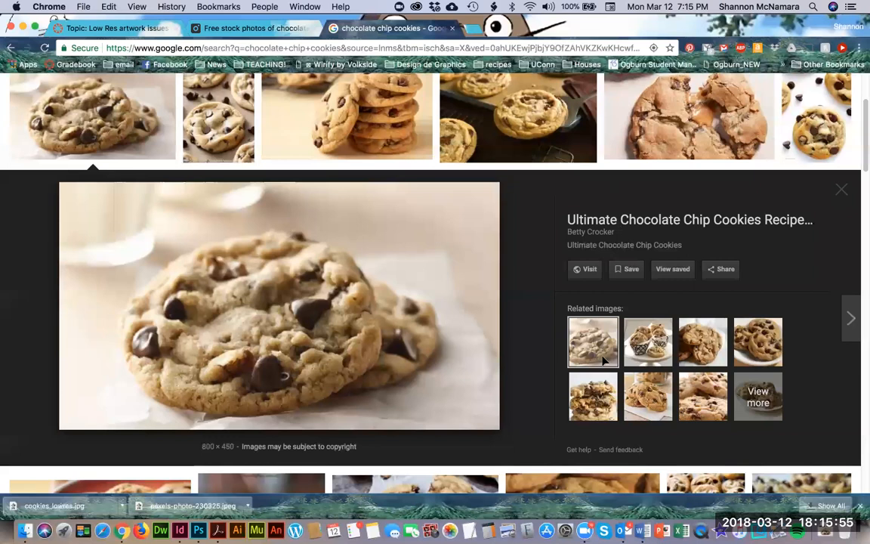
pyautogui.press('super+Tab')
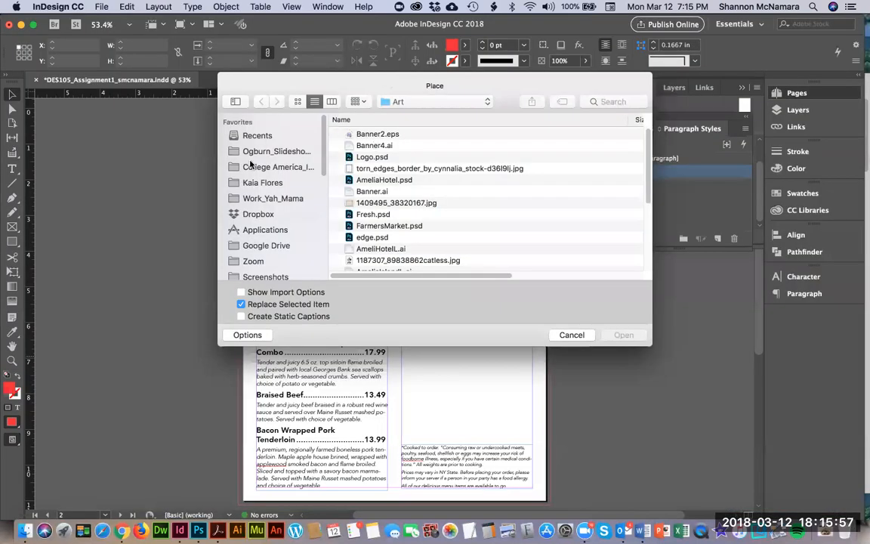
pyautogui.click(410, 102)
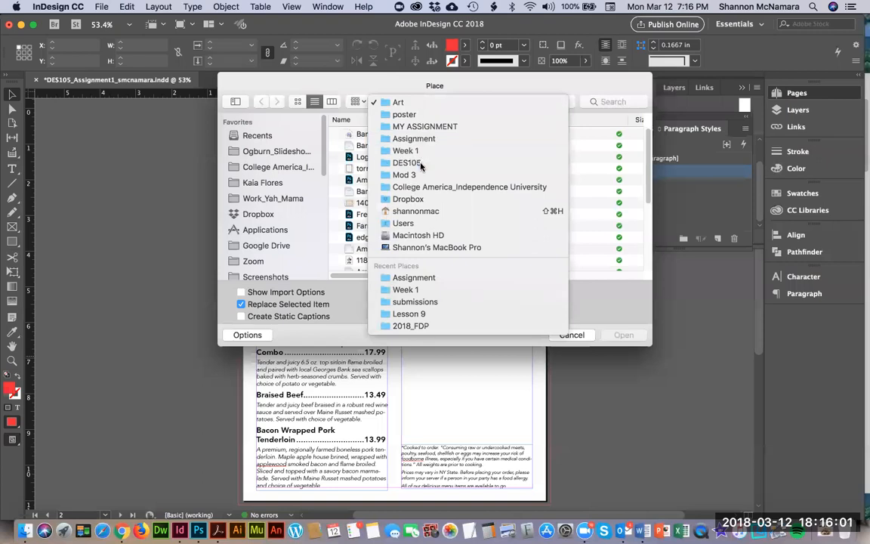
pyautogui.click(421, 164)
pyautogui.doubleClick(377, 215)
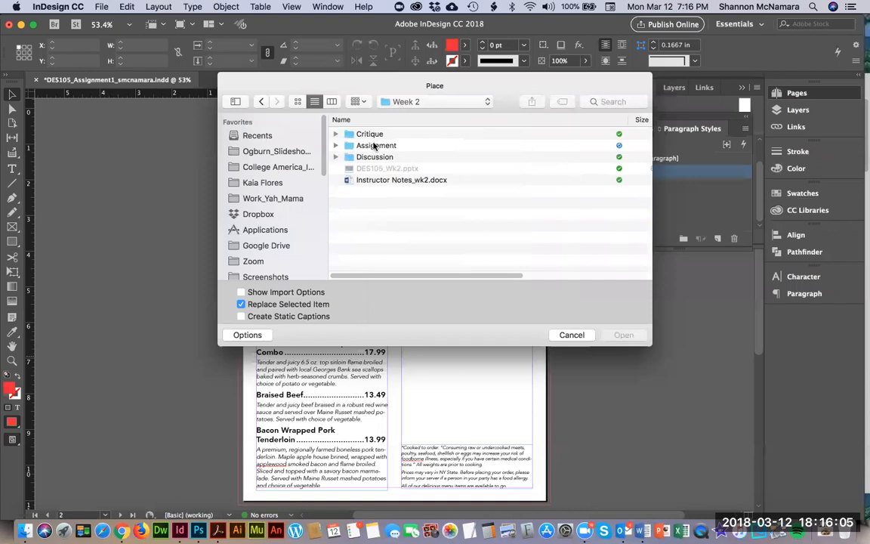
pyautogui.doubleClick(372, 145)
# - Try placing cookies_lowres.jpg below the Dessert text at about 3.84 by 2.16 in, and undo the placement
pyautogui.click(386, 135)
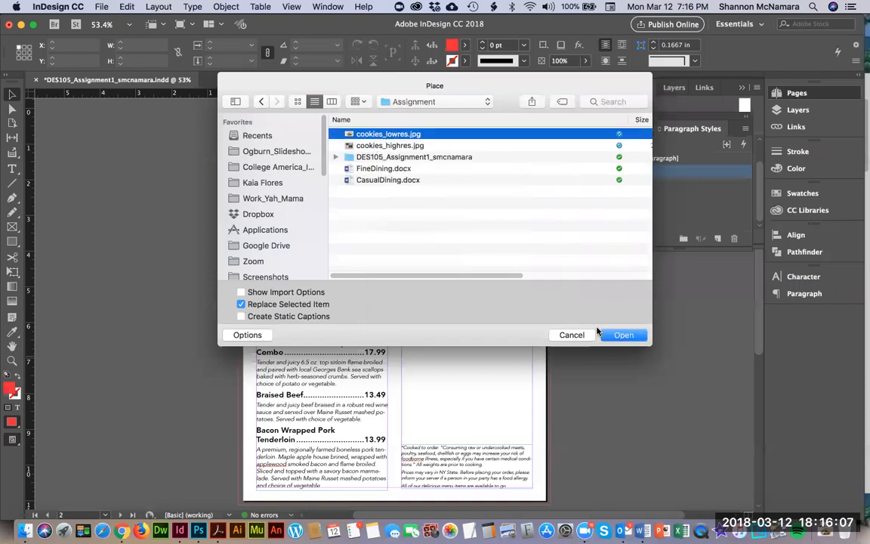
pyautogui.click(621, 335)
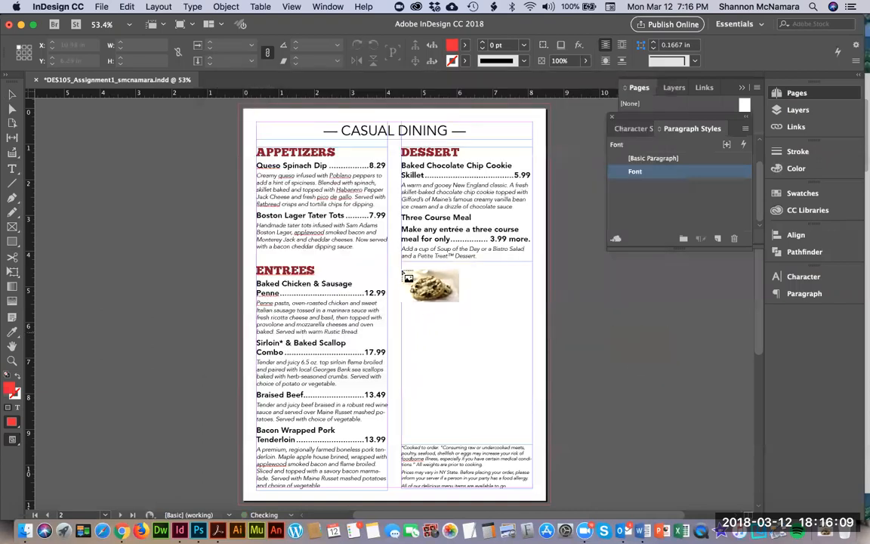
pyautogui.click(539, 380)
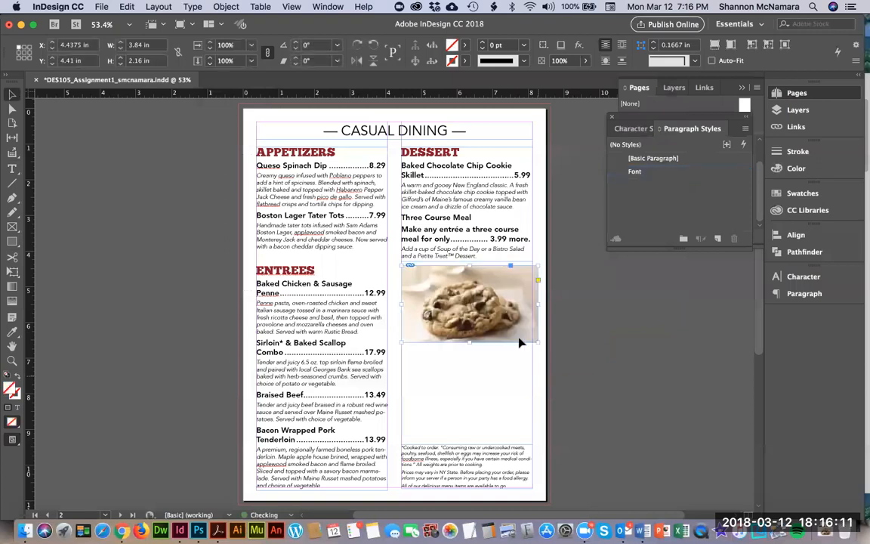
pyautogui.press('super+z')
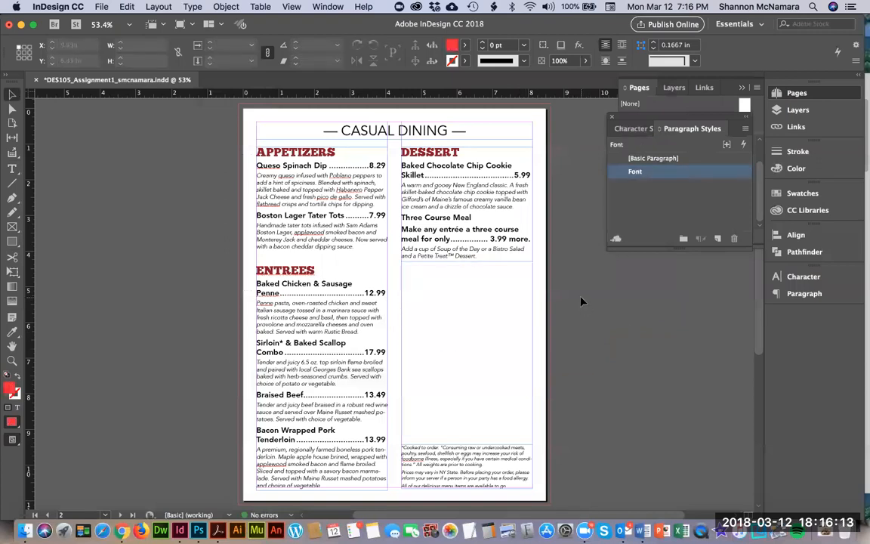
# - Place cookies_lowres.jpg at its original size below the Dessert text and scale it proportionally to the column width, about 3.69 in
pyautogui.press('super+d')
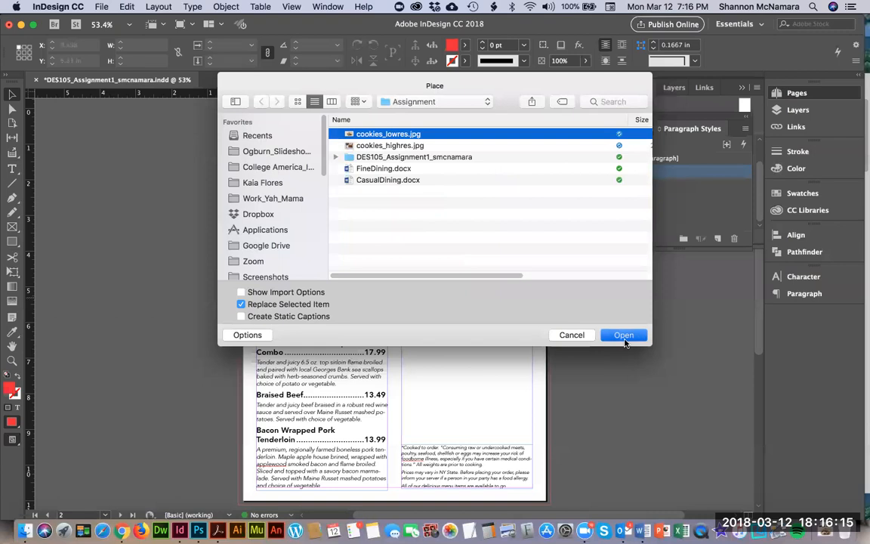
pyautogui.click(624, 335)
pyautogui.click(567, 286)
pyautogui.moveTo(588, 300); pyautogui.dragTo(426, 276)
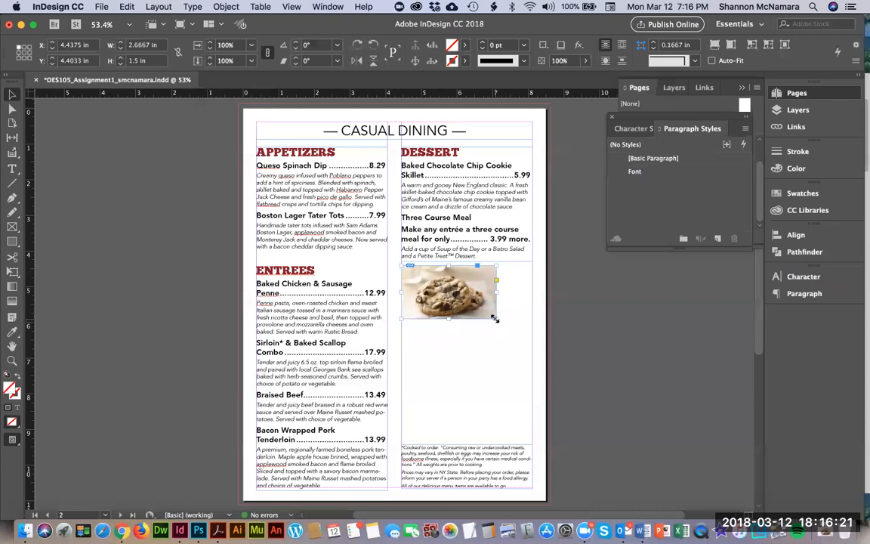
pyautogui.moveTo(495, 318); pyautogui.dragTo(528, 335)
pyautogui.click(633, 364)
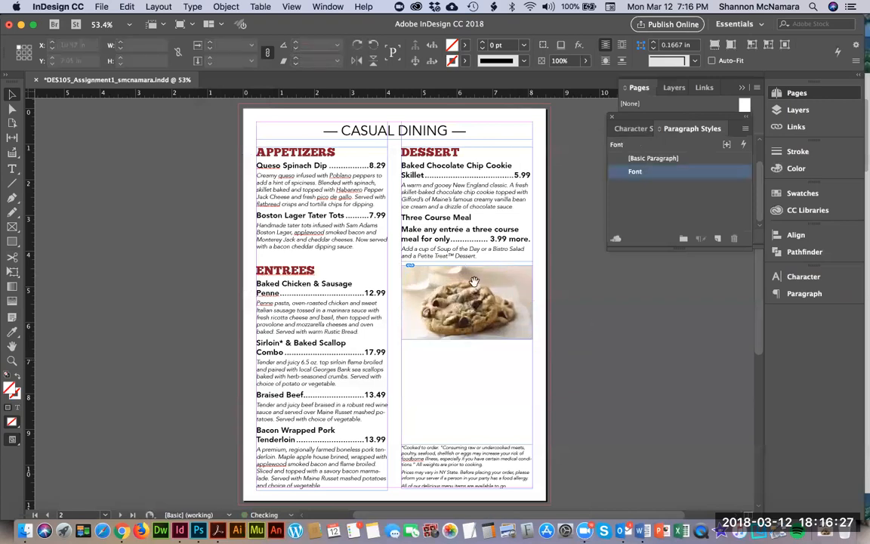
# - Check the scale percentage of the placed low-resolution cookie photo and examine its detail up close
pyautogui.press('a')
pyautogui.click(491, 309)
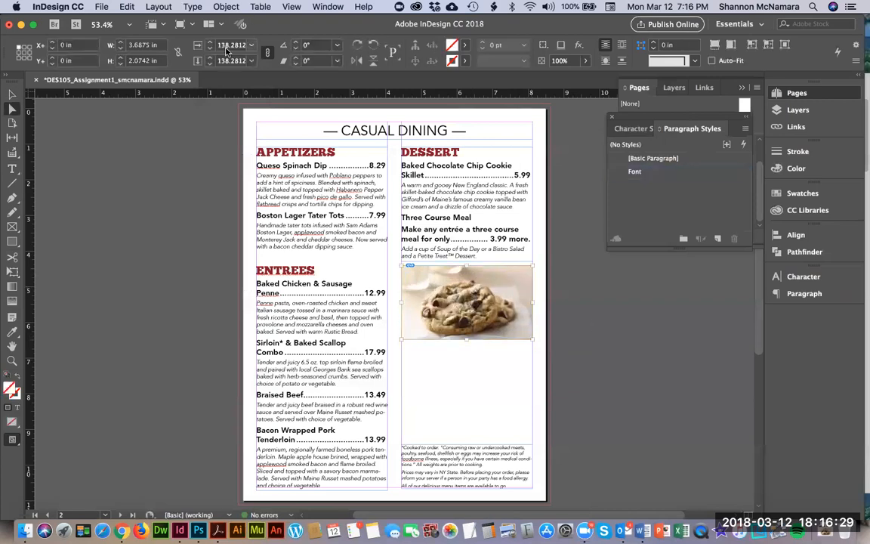
pyautogui.click(561, 323)
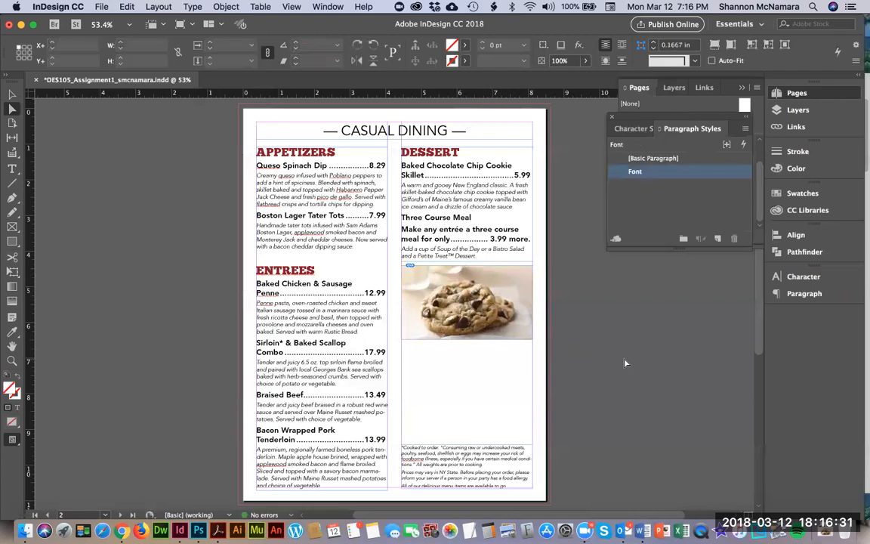
pyautogui.press('z')
pyautogui.moveTo(375, 226); pyautogui.dragTo(581, 383)
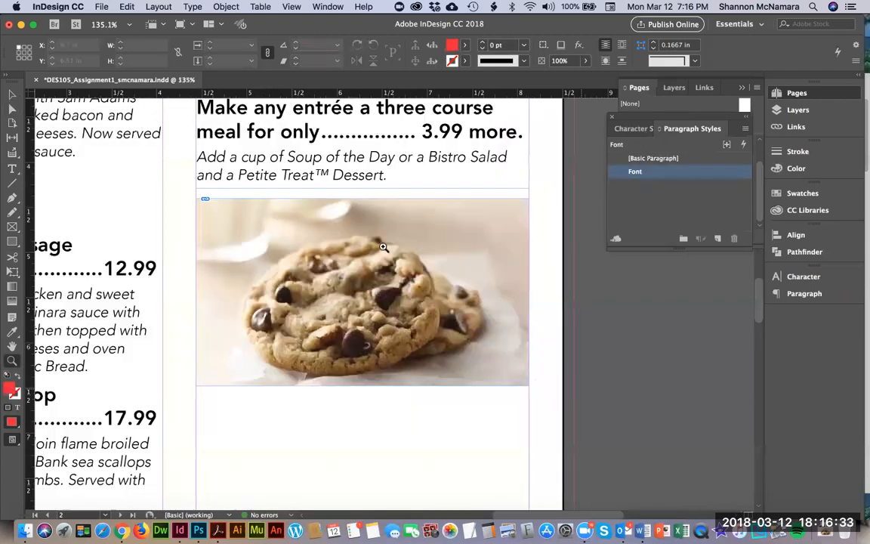
pyautogui.moveTo(461, 355); pyautogui.dragTo(383, 244)
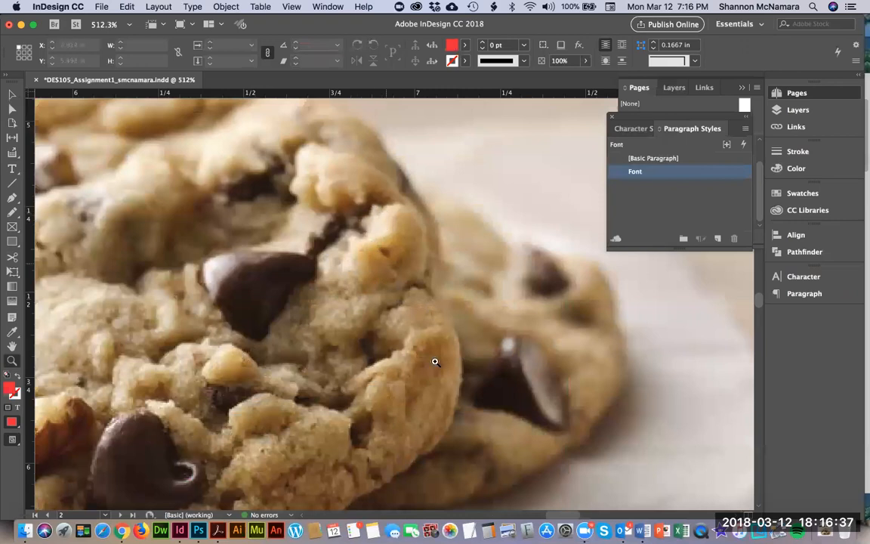
pyautogui.press('super+0')
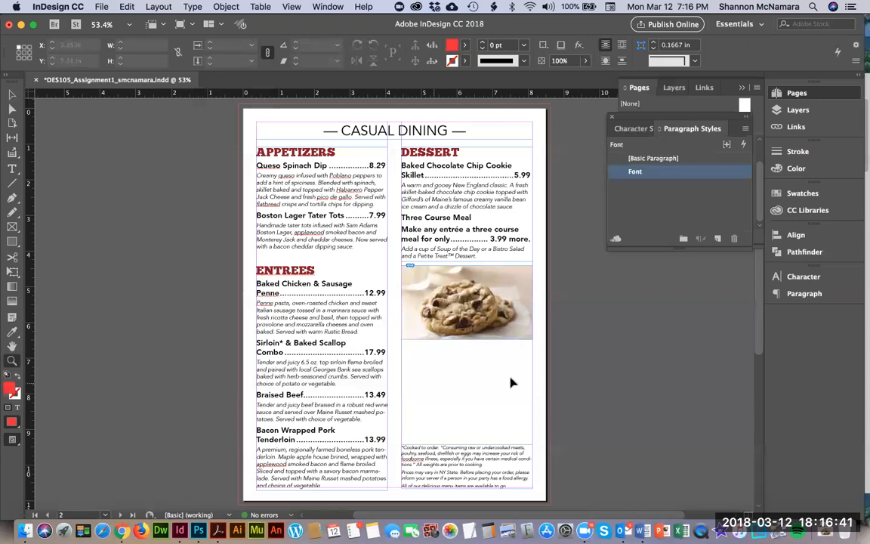
# - Delete the low-resolution cookie photo from the Dessert column
pyautogui.press('v')
pyautogui.click(505, 309)
pyautogui.press('Delete')
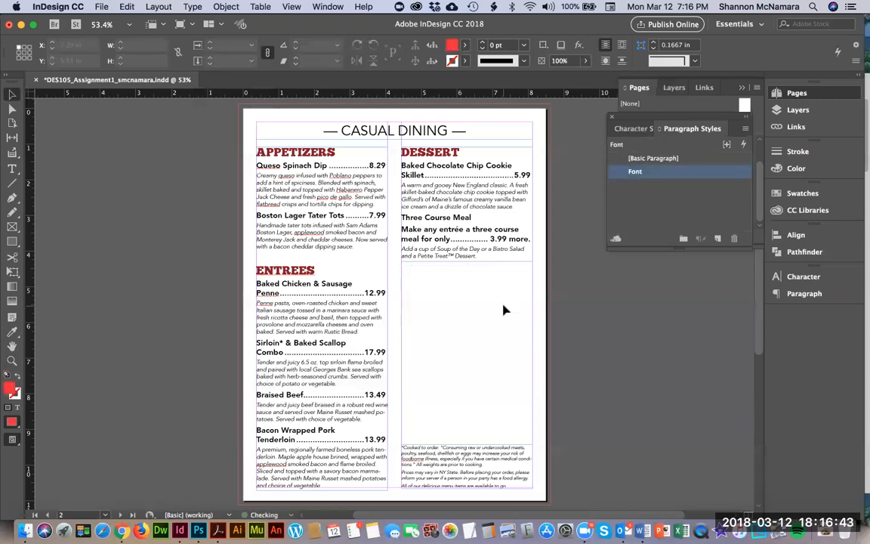
# - Place cookies_highres.jpg at about 6.07 by 4.05 in below the Dessert text, with its right edge at the column margin
pyautogui.press('super+d')
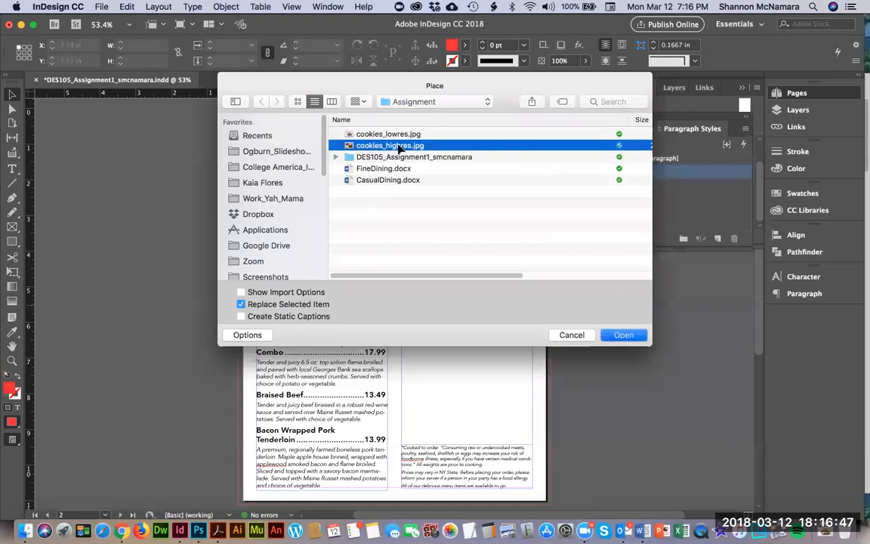
pyautogui.press('Return')
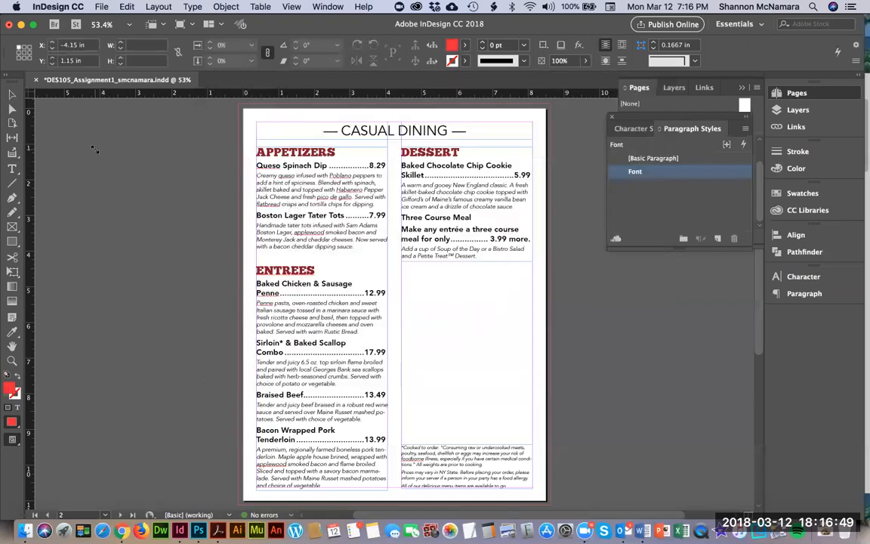
pyautogui.click(94, 149)
pyautogui.moveTo(95, 148); pyautogui.dragTo(315, 259)
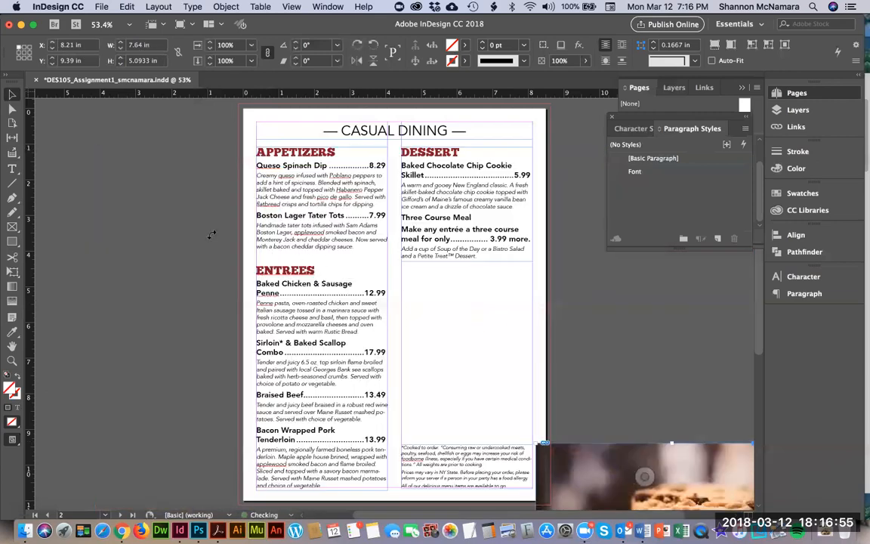
pyautogui.moveTo(215, 230); pyautogui.dragTo(275, 285)
pyautogui.moveTo(319, 310); pyautogui.dragTo(457, 314)
pyautogui.moveTo(569, 316); pyautogui.dragTo(455, 323)
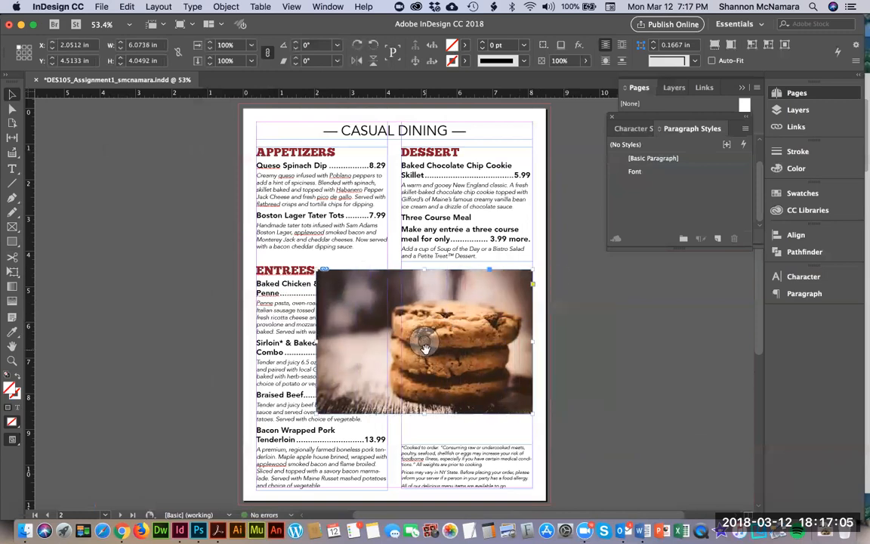
# - Nudge the stacked-cookies photo to the right and crop both sides of its frame to the Dessert column, 3.6875 in wide
pyautogui.press('Right')
pyautogui.press('Right')
pyautogui.press('Right')
pyautogui.press('Right')
pyautogui.press('Right')
pyautogui.press('Right')
pyautogui.press('Right')
pyautogui.press('Right')
pyautogui.press('Right')
pyautogui.press('Right')
pyautogui.press('Right')
pyautogui.press('Right')
pyautogui.press('Right')
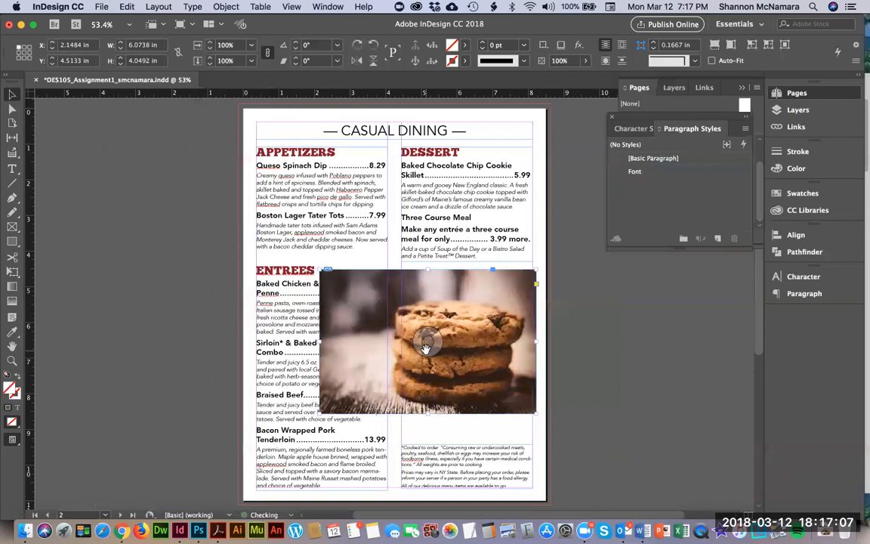
pyautogui.moveTo(323, 342); pyautogui.dragTo(401, 336)
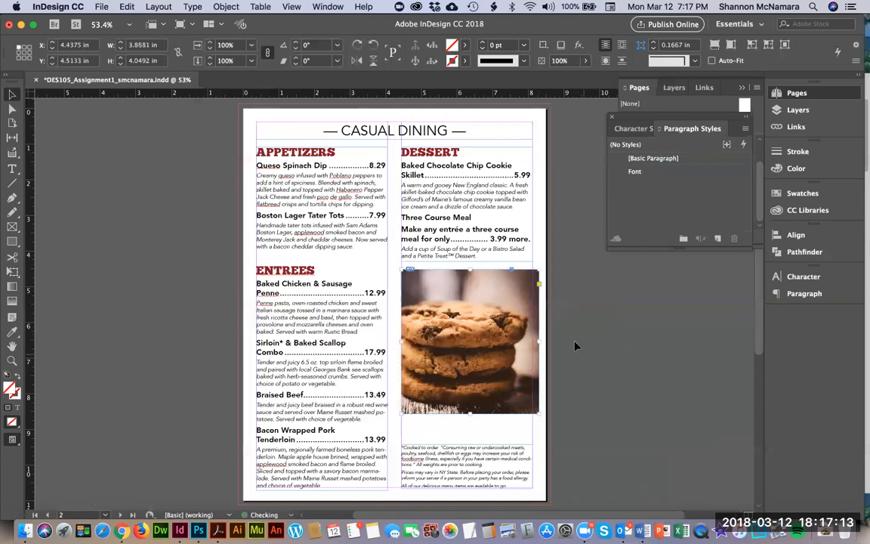
pyautogui.moveTo(539, 341); pyautogui.dragTo(532, 341)
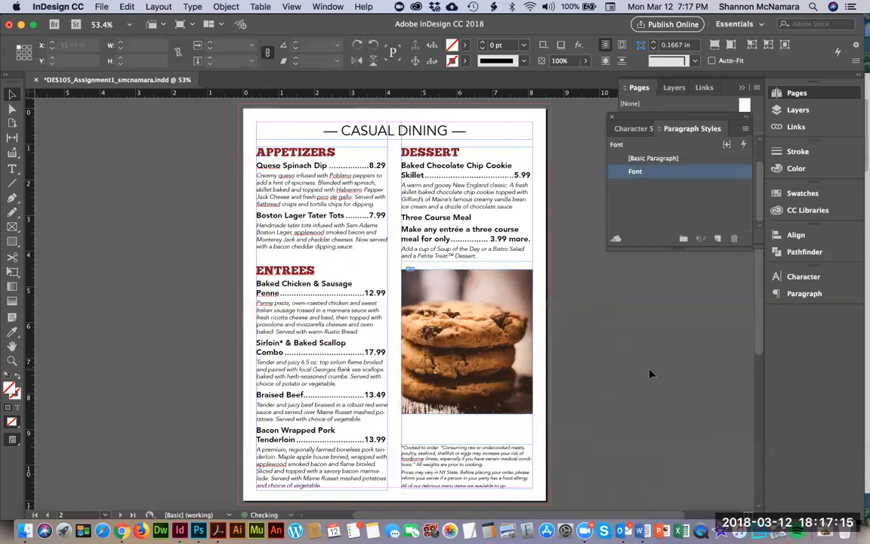
# - Scale the stacked-cookies image down inside its frame to about 28.96%
pyautogui.click(482, 323)
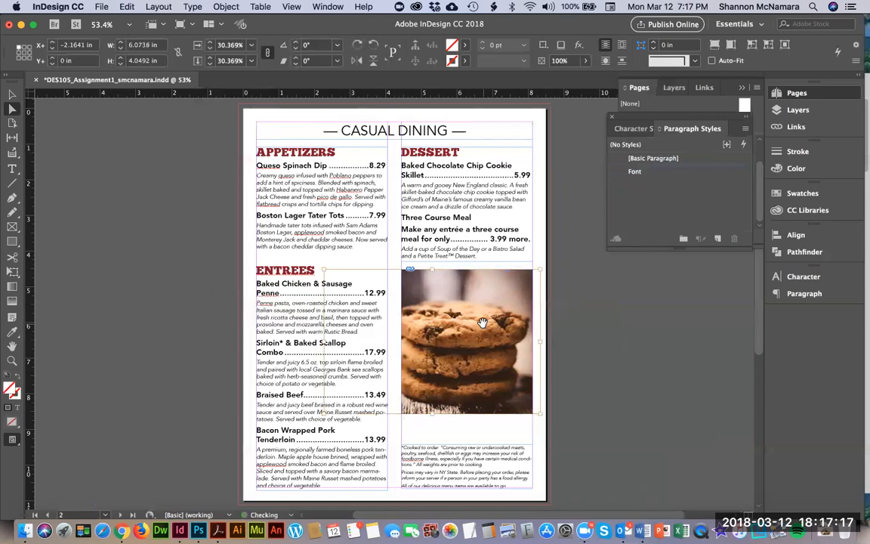
pyautogui.moveTo(325, 412); pyautogui.dragTo(337, 407)
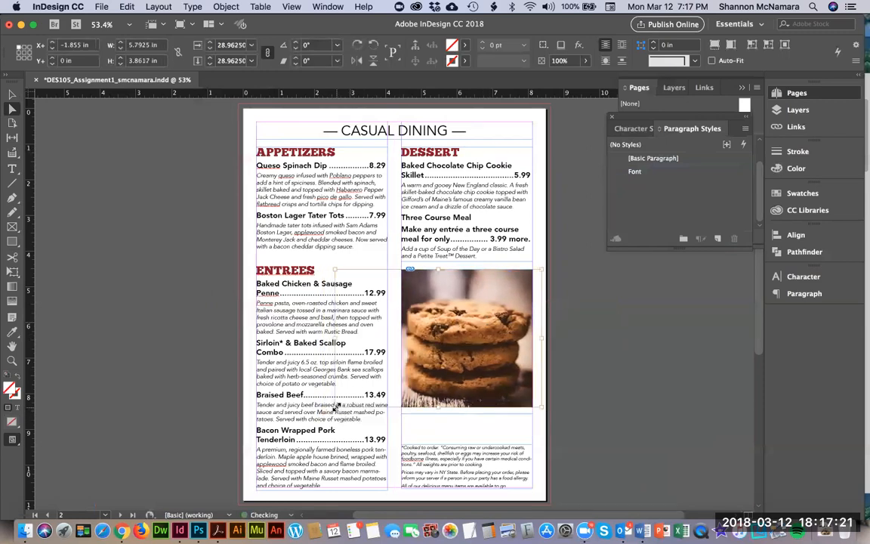
pyautogui.click(610, 384)
pyautogui.press('v')
# - Trim the photo frame's bottom edge to about 3.88 in tall and move the photo up to Y 4.39 in, just below the text
pyautogui.click(450, 301)
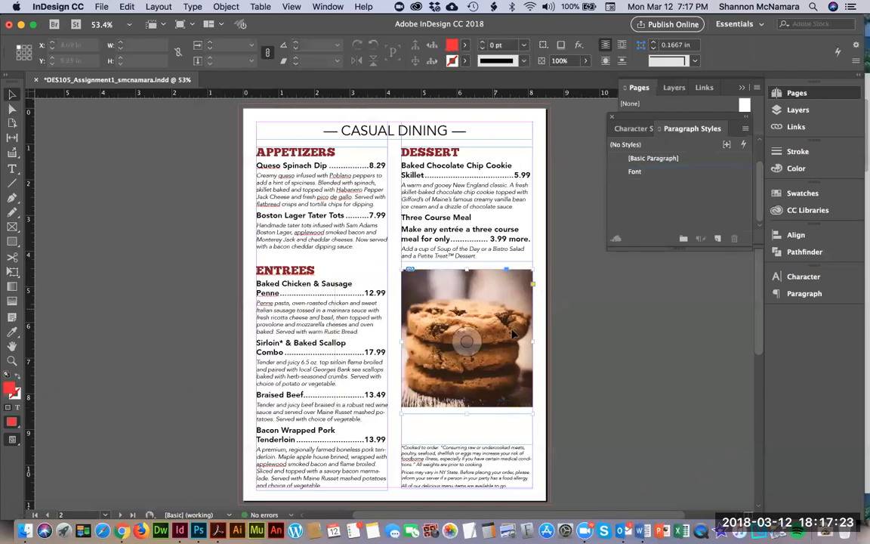
pyautogui.click(625, 383)
pyautogui.click(456, 367)
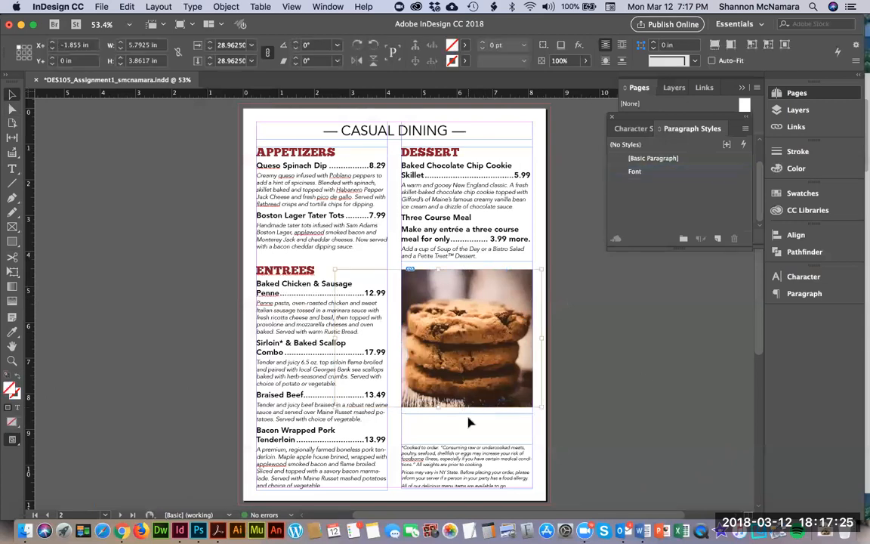
pyautogui.click(612, 421)
pyautogui.click(466, 409)
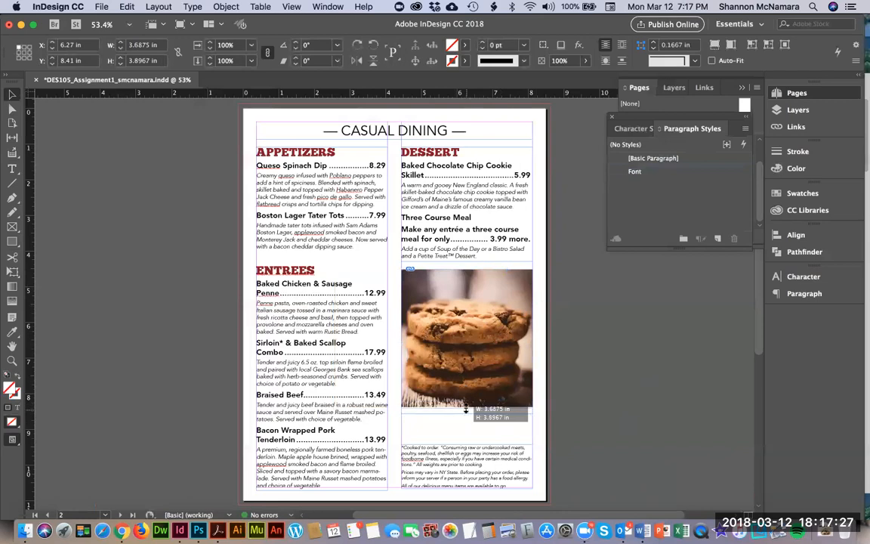
pyautogui.click(493, 295)
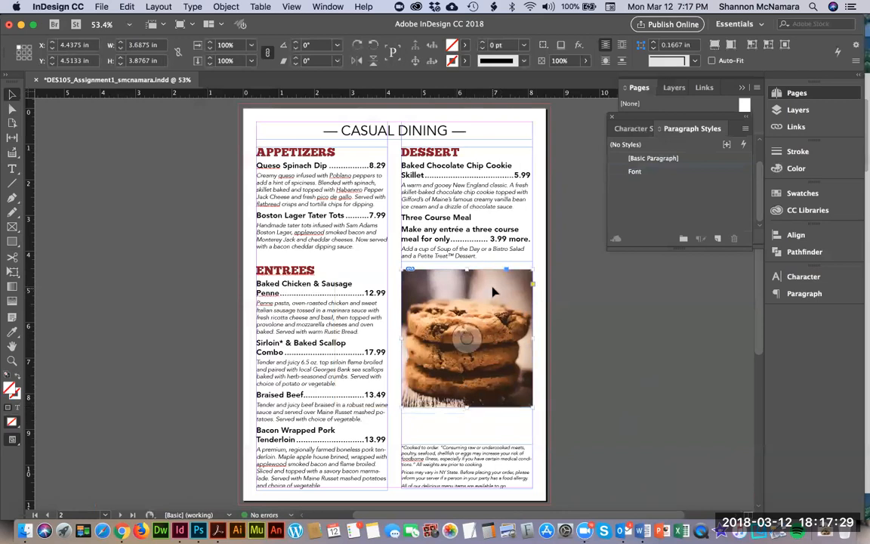
pyautogui.moveTo(493, 292); pyautogui.dragTo(494, 288)
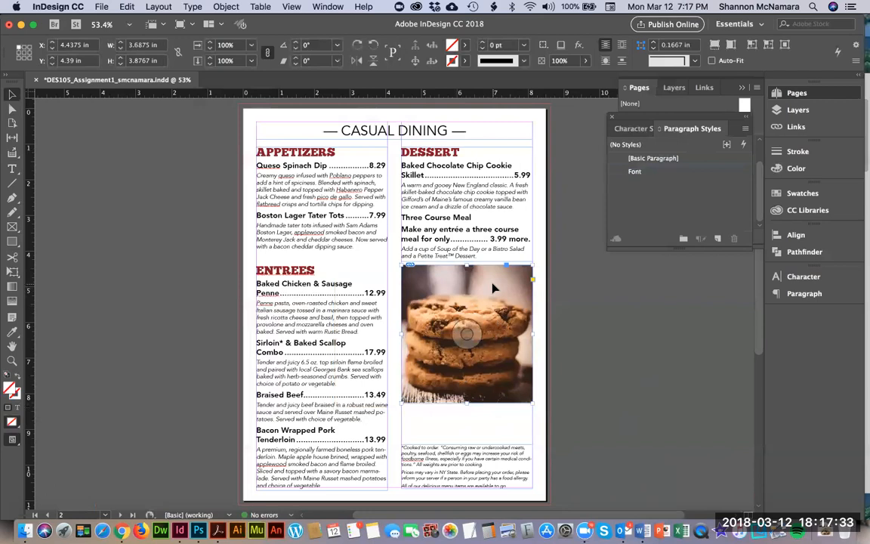
pyautogui.click(588, 336)
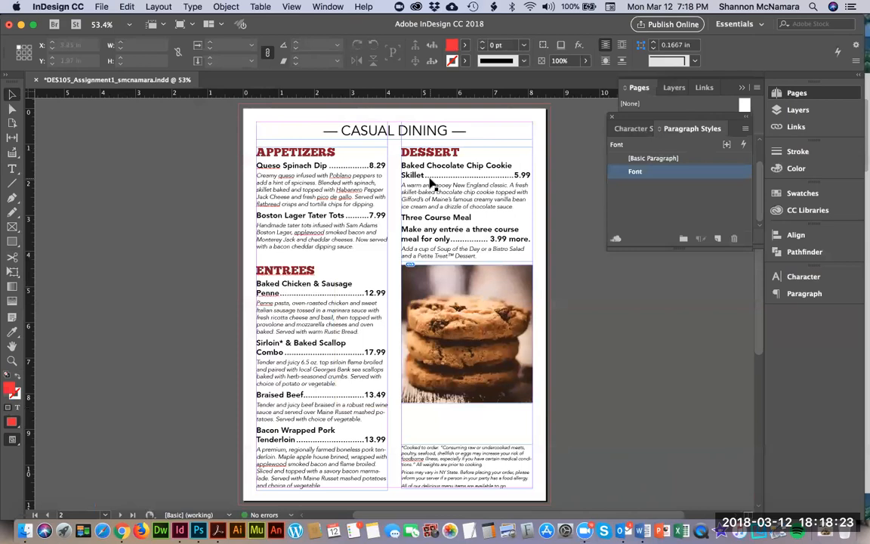
# - Cut the stacked-cookies photo and paste it inline on a new line below the Baked Chocolate Chip Cookie Skillet description
pyautogui.click(411, 208)
pyautogui.moveTo(465, 265); pyautogui.dragTo(465, 436)
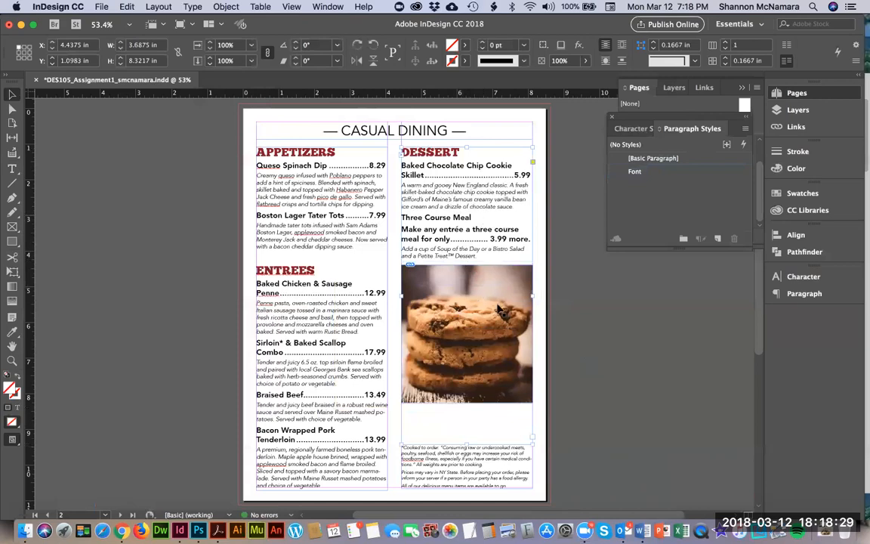
pyautogui.click(479, 323)
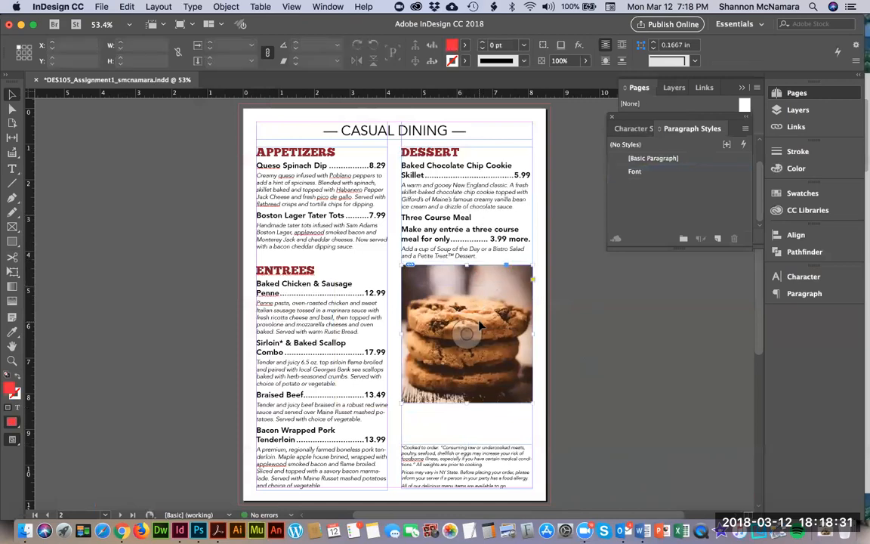
pyautogui.press('super+x')
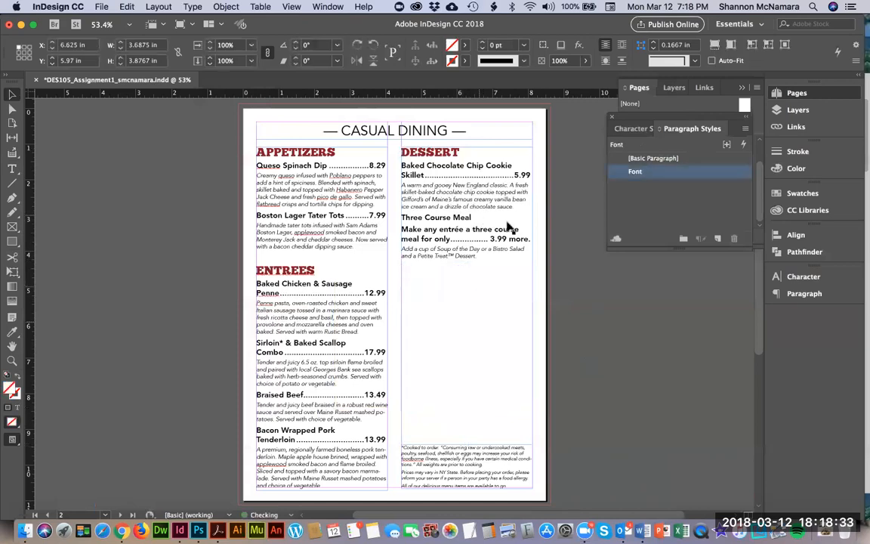
pyautogui.doubleClick(516, 206)
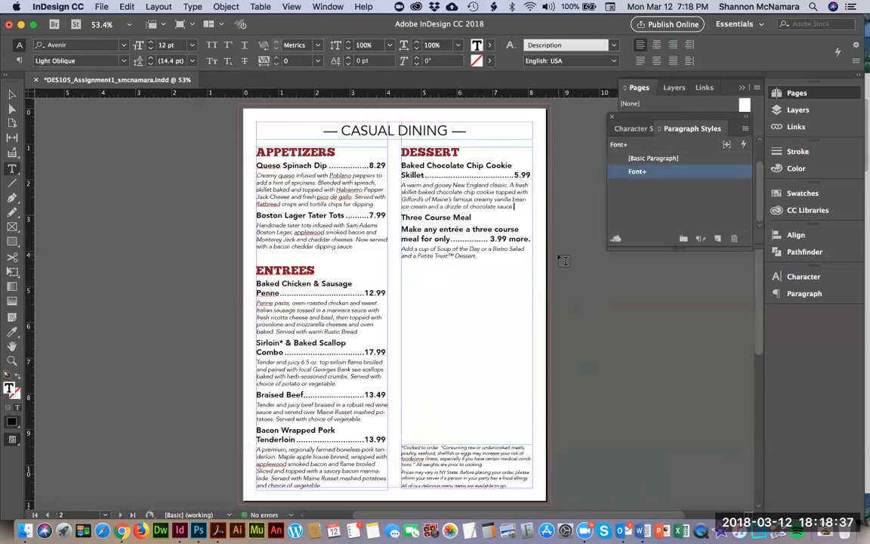
pyautogui.press('Return')
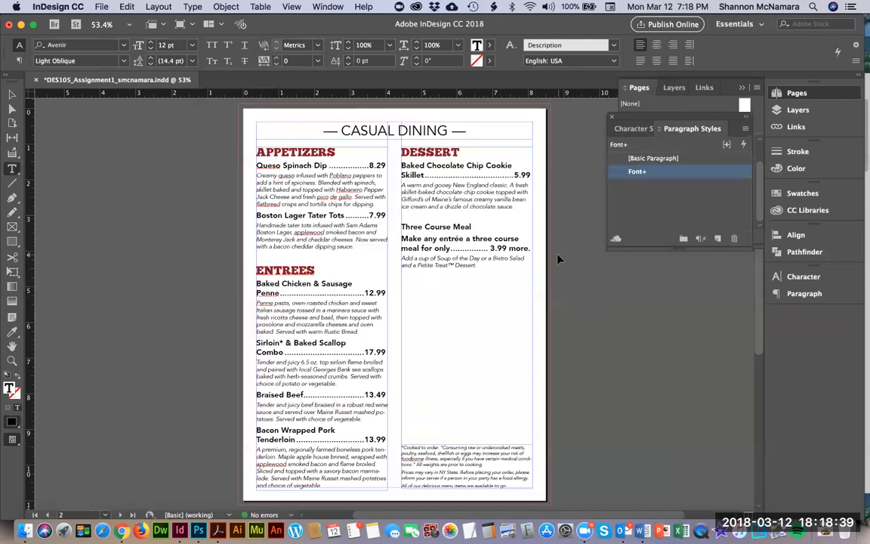
pyautogui.press('super+v')
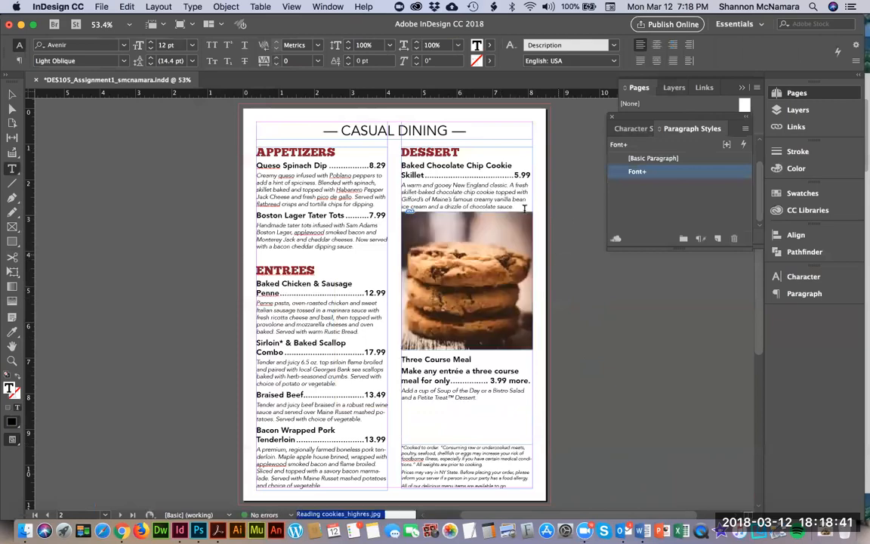
# - Try a 16.4 pt leading on the inline cookie photo's line, and undo the change
pyautogui.hotkey('shift', 'Left')
pyautogui.hotkey('alt', 'Down')
pyautogui.press('super+z')
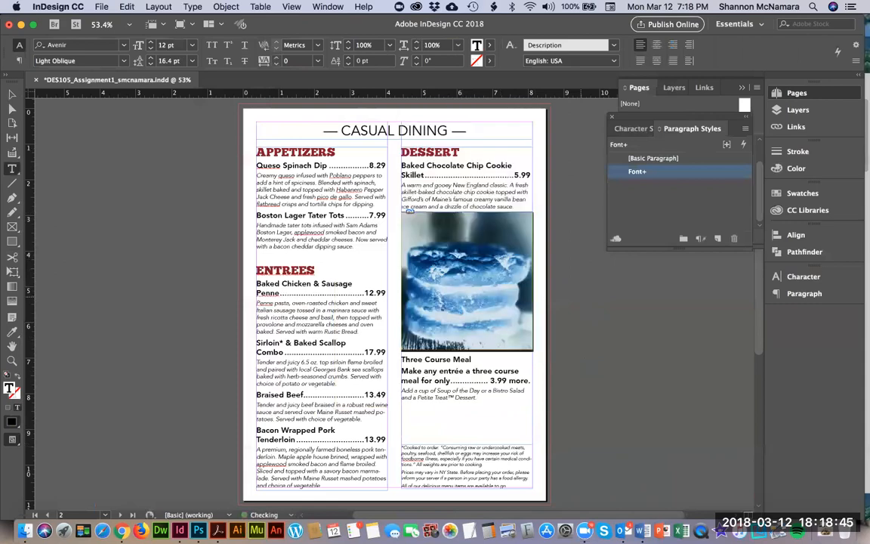
# - Insert an empty line between the cookie skillet description and the photo, and set its leading to 13 pt
pyautogui.press('Left')
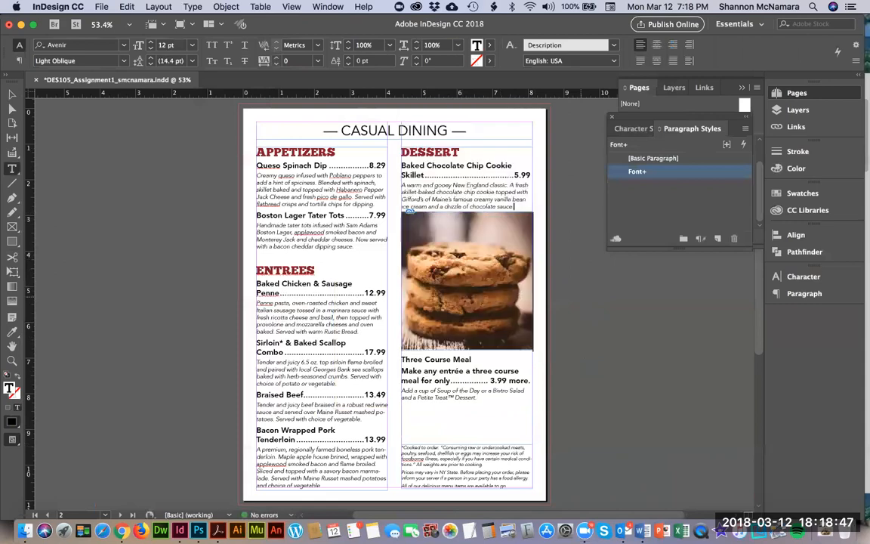
pyautogui.press('Return')
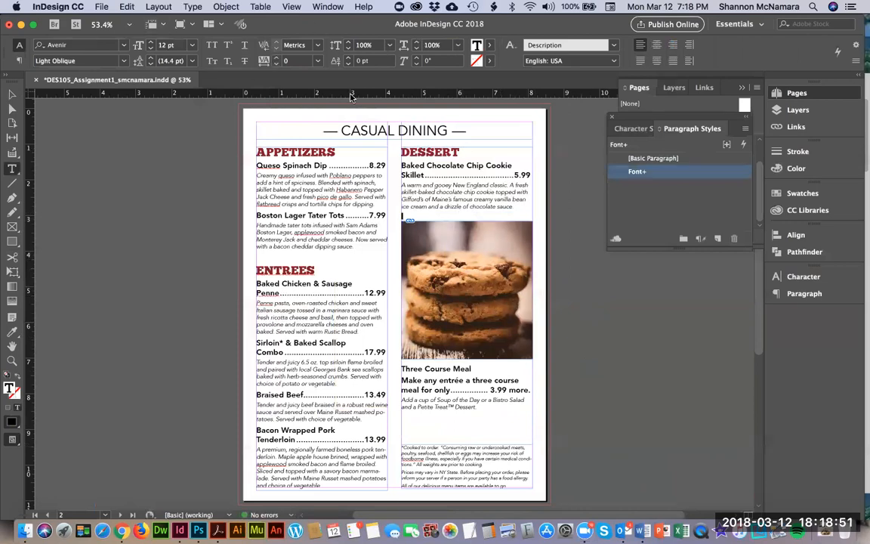
pyautogui.hotkey('alt', 'Up')
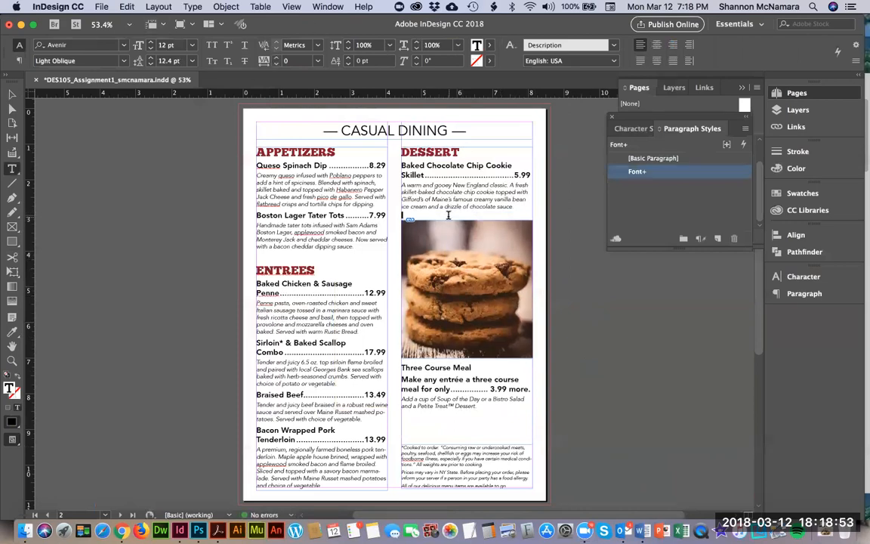
pyautogui.click(170, 59)
pyautogui.write('13')
pyautogui.press('Return')
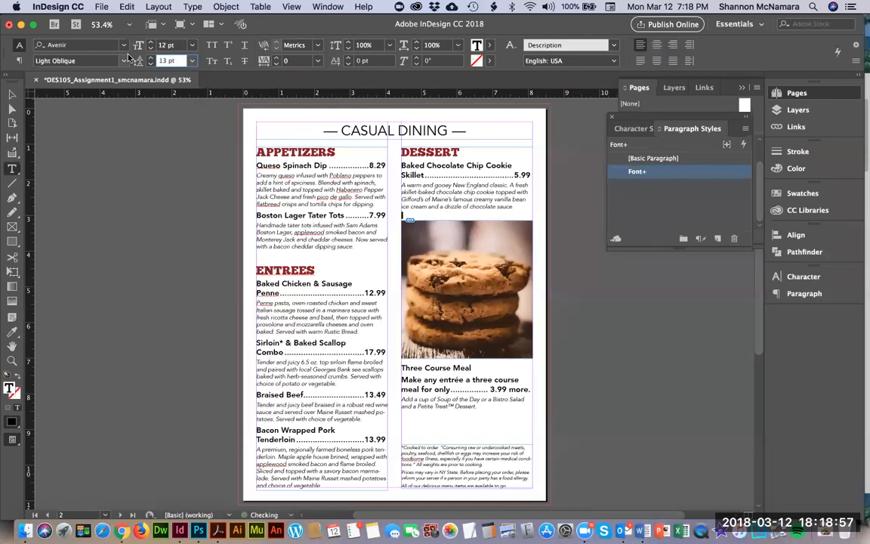
# - Reduce the leading of the empty line above the cookie photo to 1 pt and deselect the text
pyautogui.press('Down')
pyautogui.press('Down')
pyautogui.press('Down')
pyautogui.press('Down')
pyautogui.press('Down')
pyautogui.press('Down')
pyautogui.press('Down')
pyautogui.press('Up')
pyautogui.press('Up')
pyautogui.press('Up')
pyautogui.press('Up')
pyautogui.press('Up')
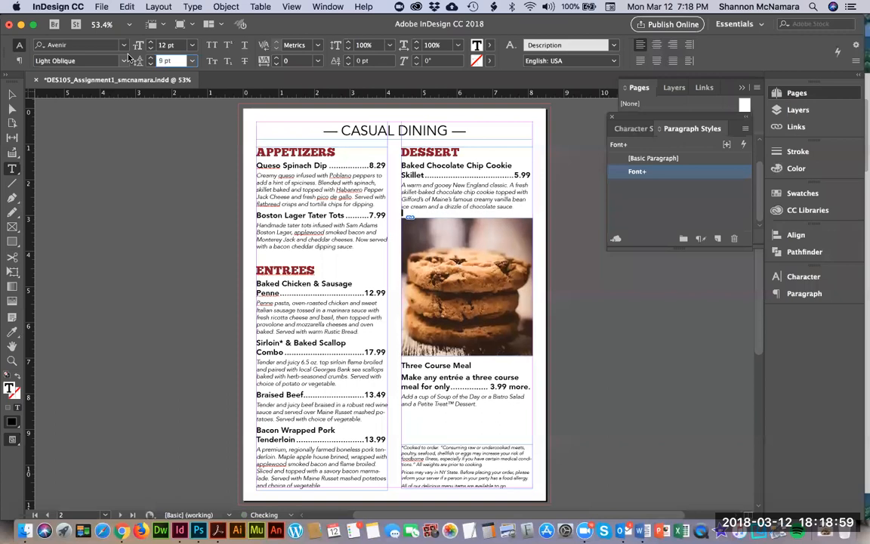
pyautogui.press('Up')
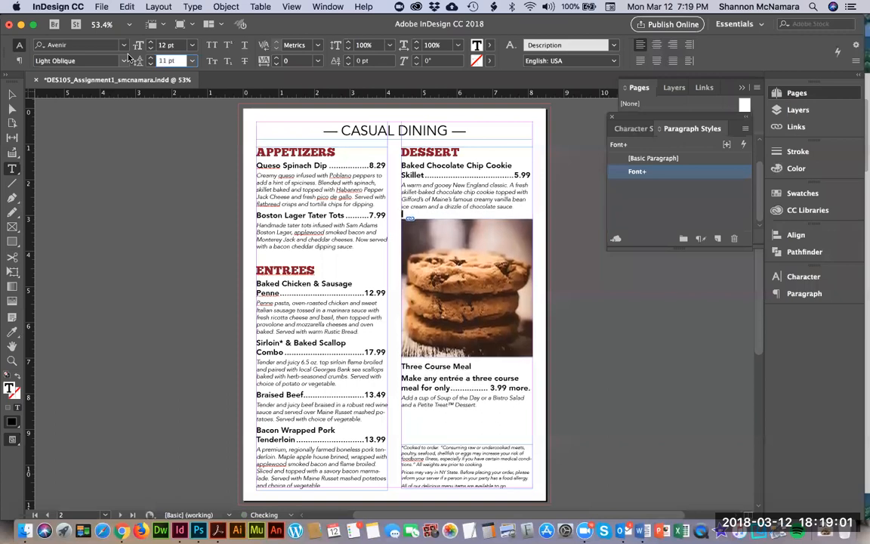
pyautogui.press('Down')
pyautogui.press('Down')
pyautogui.press('Down')
pyautogui.press('Down')
pyautogui.press('Down')
pyautogui.press('Down')
pyautogui.press('Down')
pyautogui.press('Down')
pyautogui.press('Down')
pyautogui.press('Down')
pyautogui.press('Down')
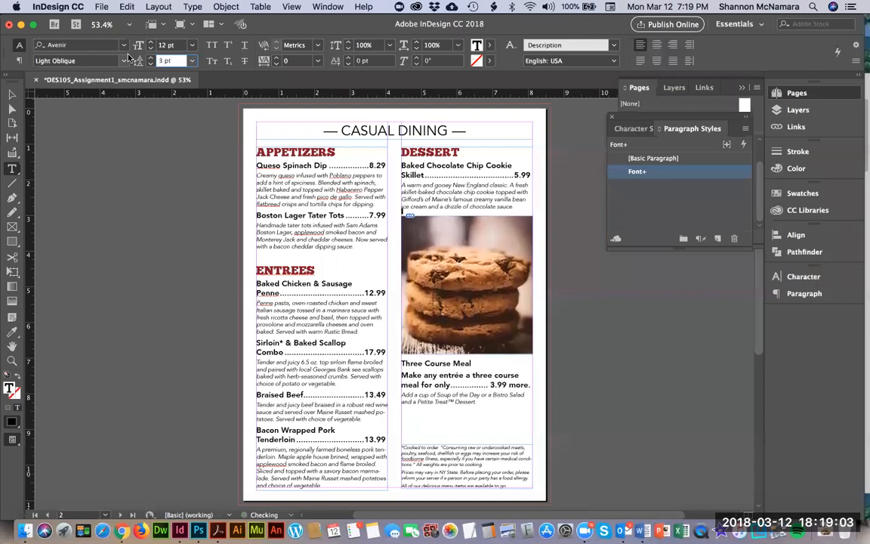
pyautogui.click(12, 95)
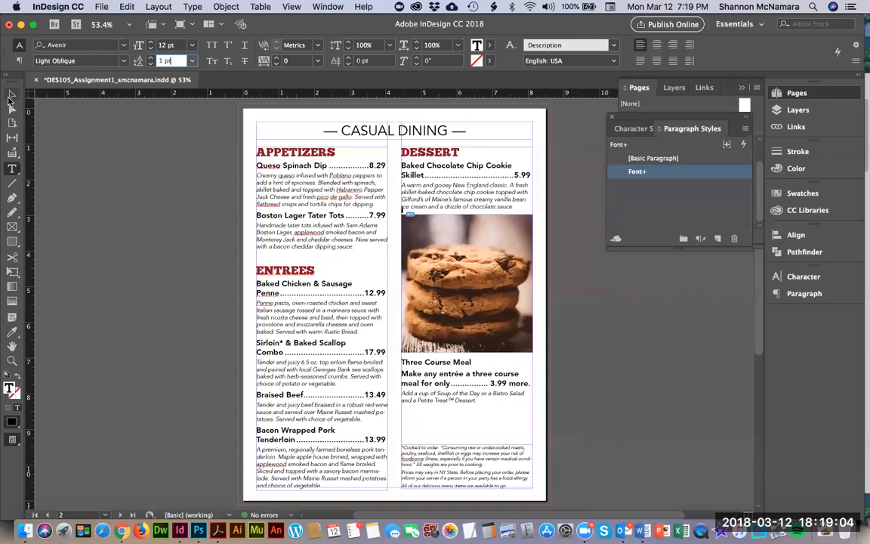
pyautogui.click(121, 235)
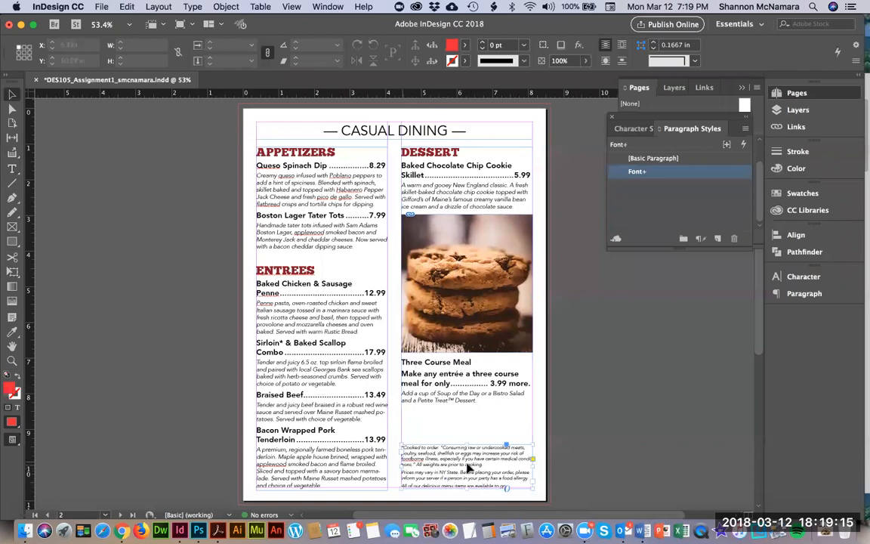
pyautogui.click(406, 461)
pyautogui.click(449, 421)
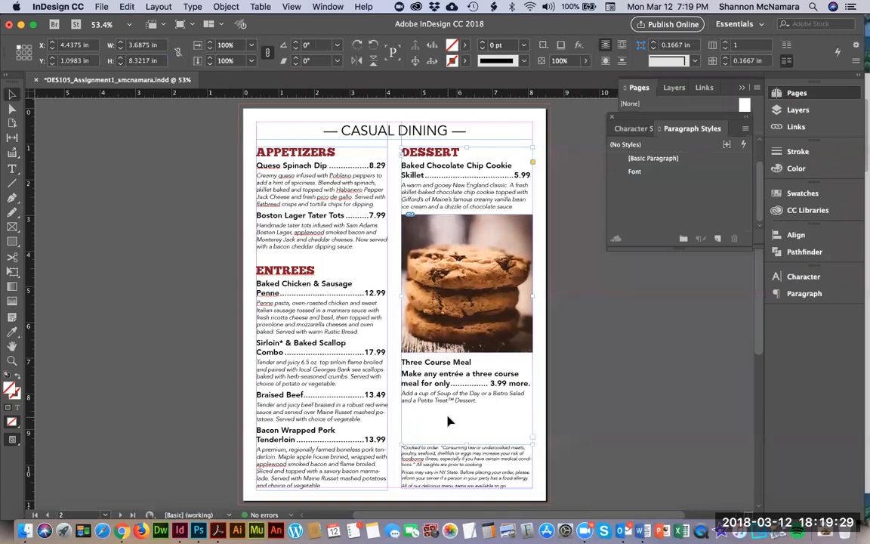
pyautogui.click(595, 373)
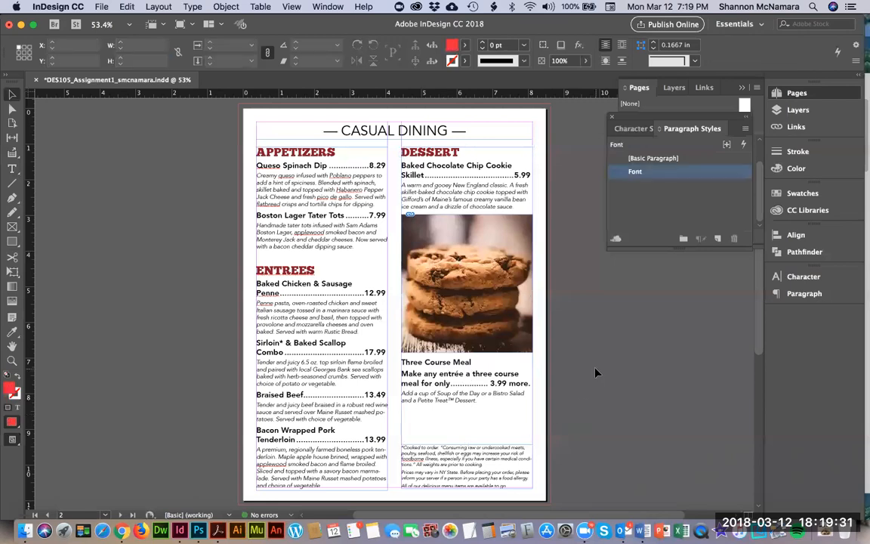
# - Switch to Chrome, close the Google image search, and search Pexels for "soup and salad"
pyautogui.press('super+Tab')
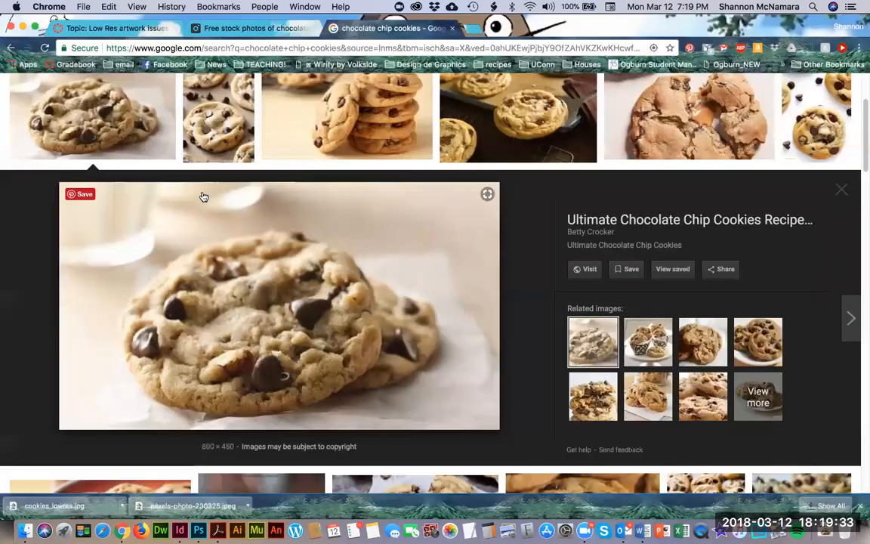
pyautogui.click(452, 28)
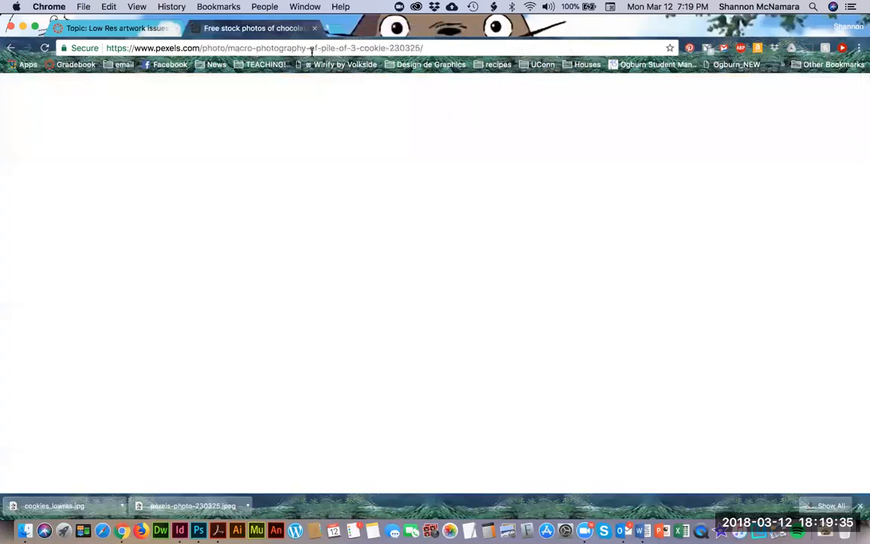
pyautogui.press('super+bracketleft')
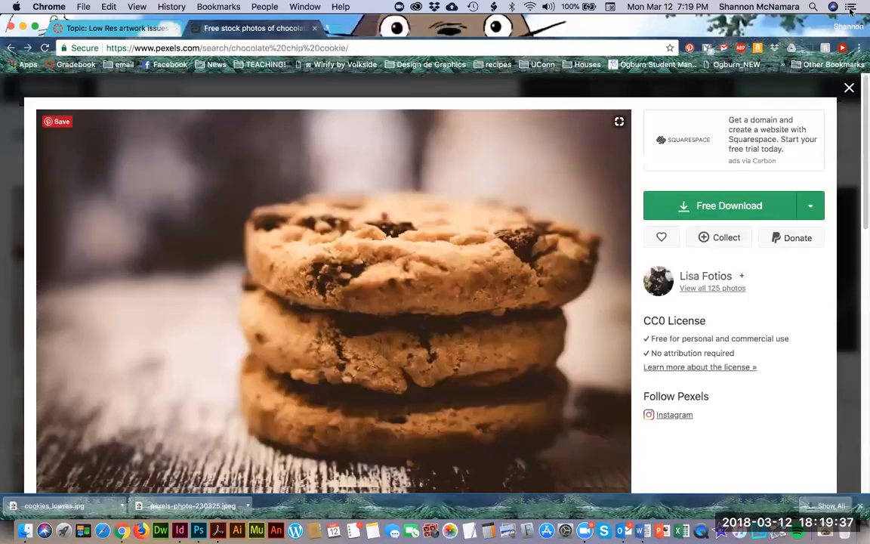
pyautogui.moveTo(202, 87); pyautogui.dragTo(65, 83)
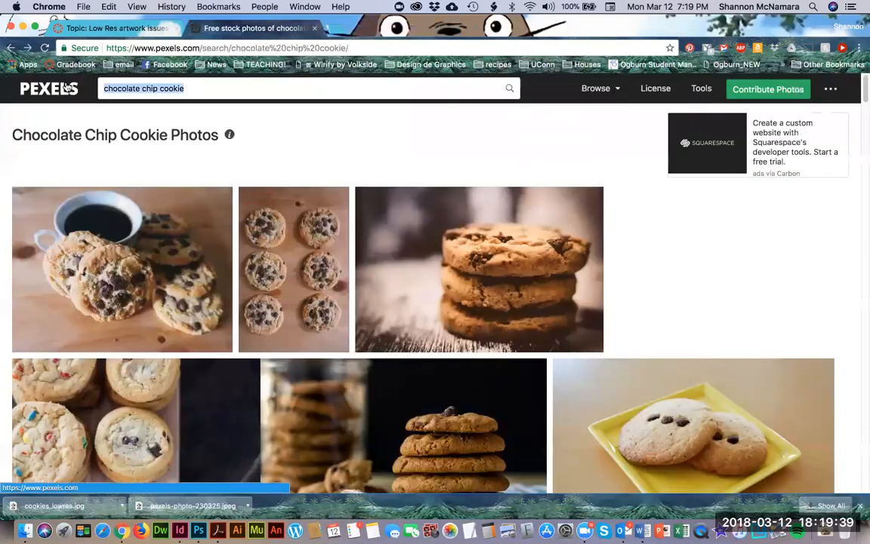
pyautogui.write('soup and salad')
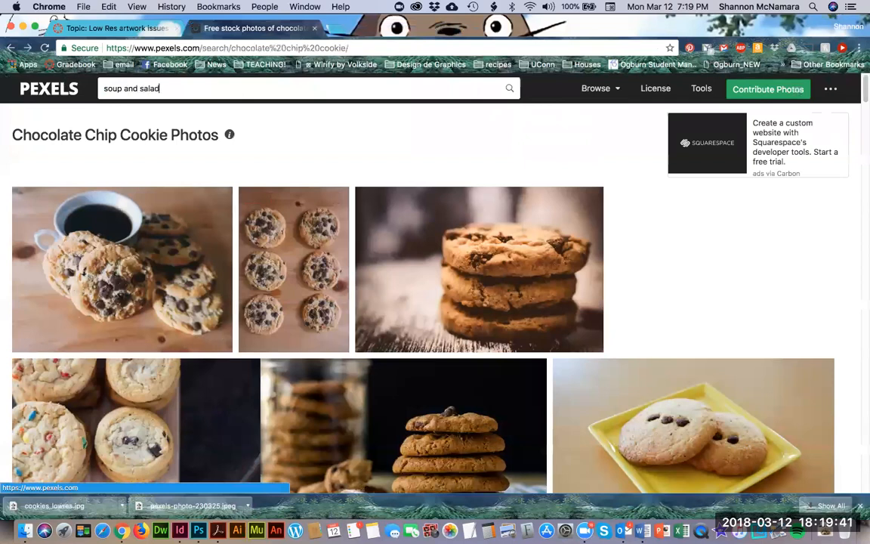
pyautogui.press('Return')
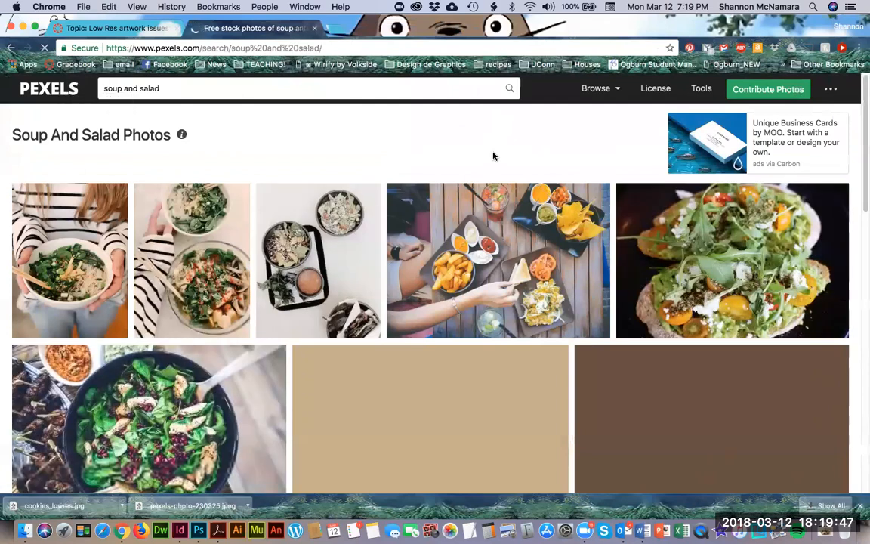
# - Find the photo of a cherry tomato and lettuce on a fork in the Pexels results and download it
pyautogui.scroll(-4, 493, 156)
pyautogui.scroll(-7, 495, 157)
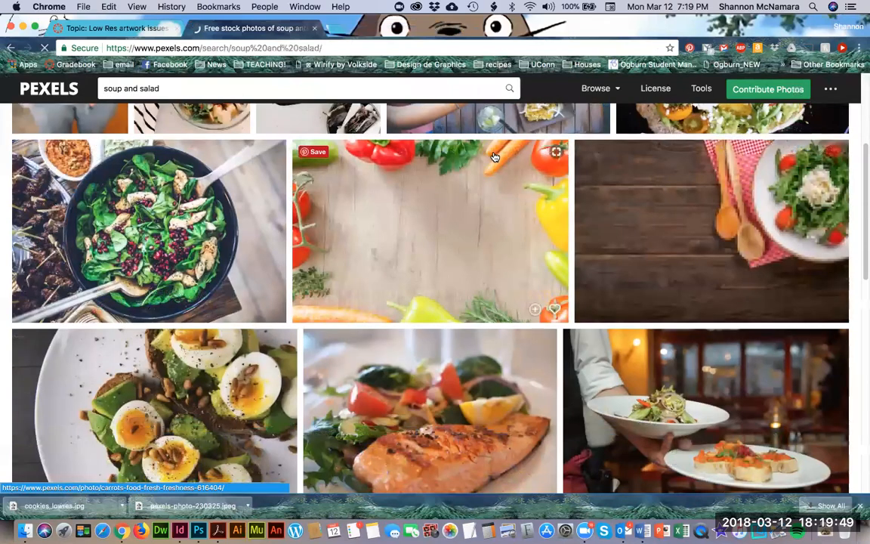
pyautogui.scroll(-6, 495, 156)
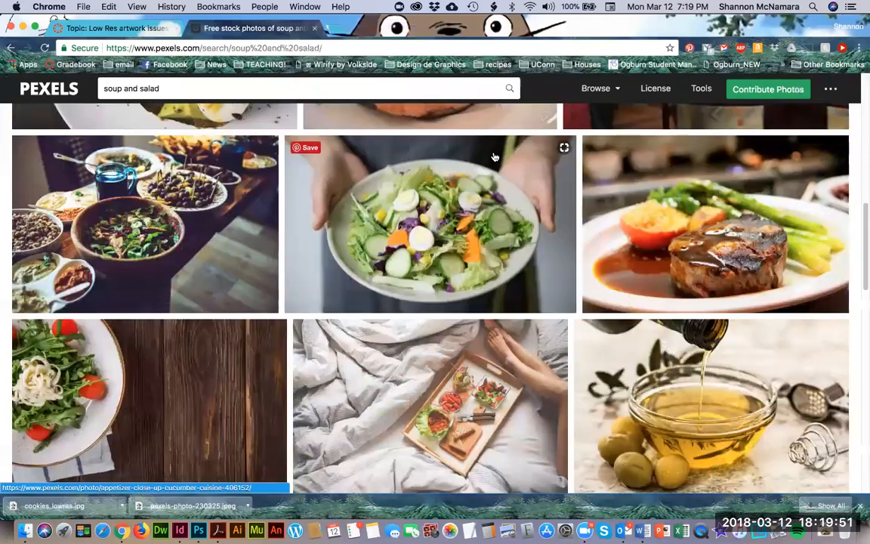
pyautogui.scroll(-3, 495, 157)
pyautogui.scroll(-5, 495, 157)
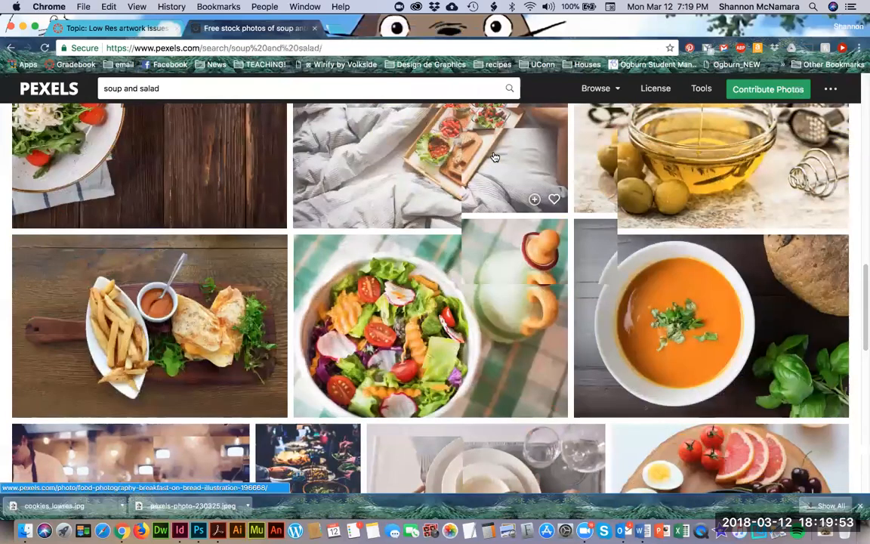
pyautogui.scroll(-4, 494, 157)
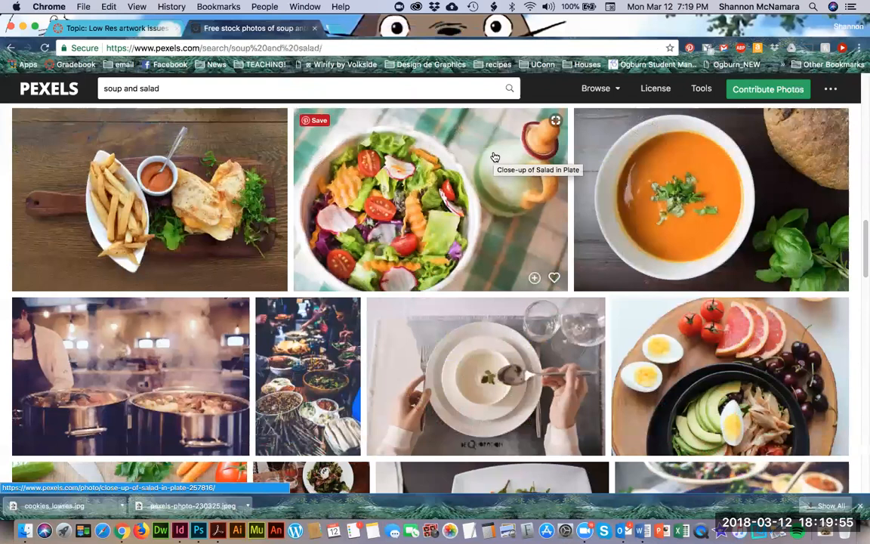
pyautogui.scroll(-4, 495, 156)
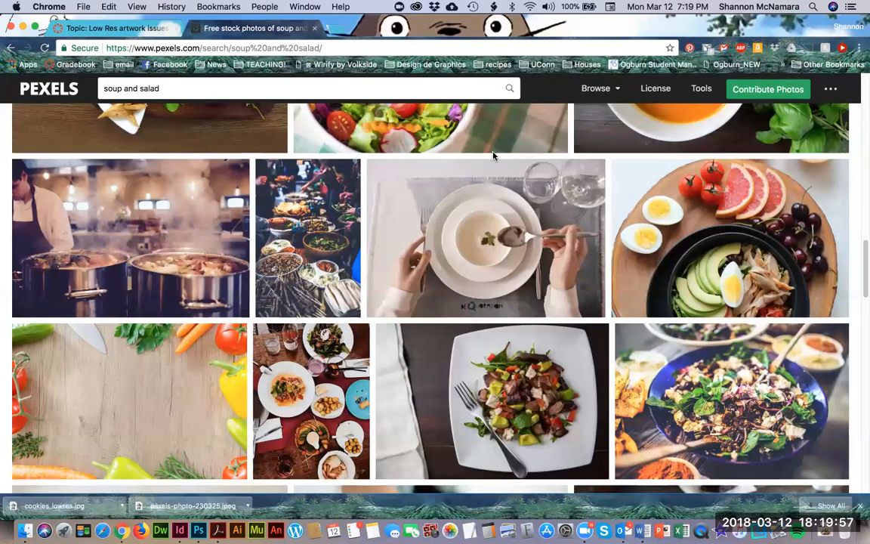
pyautogui.scroll(-5, 495, 157)
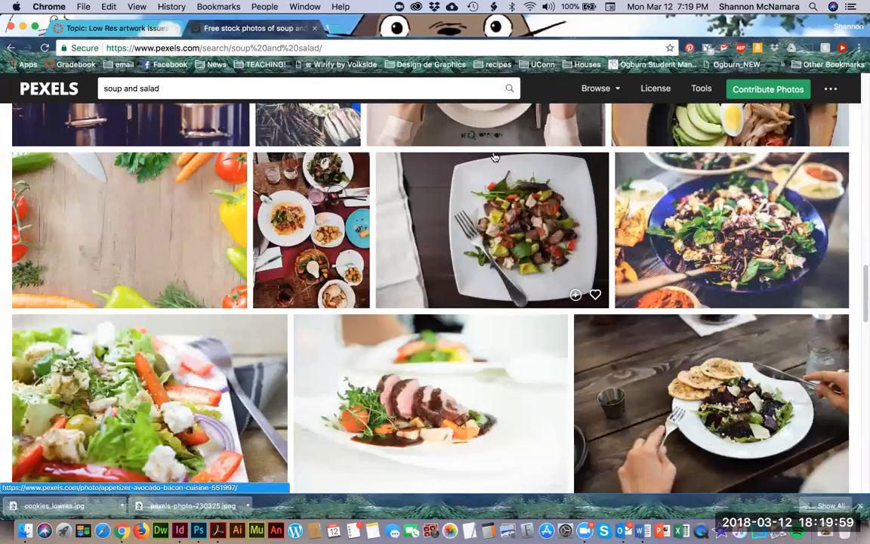
pyautogui.scroll(-8, 495, 156)
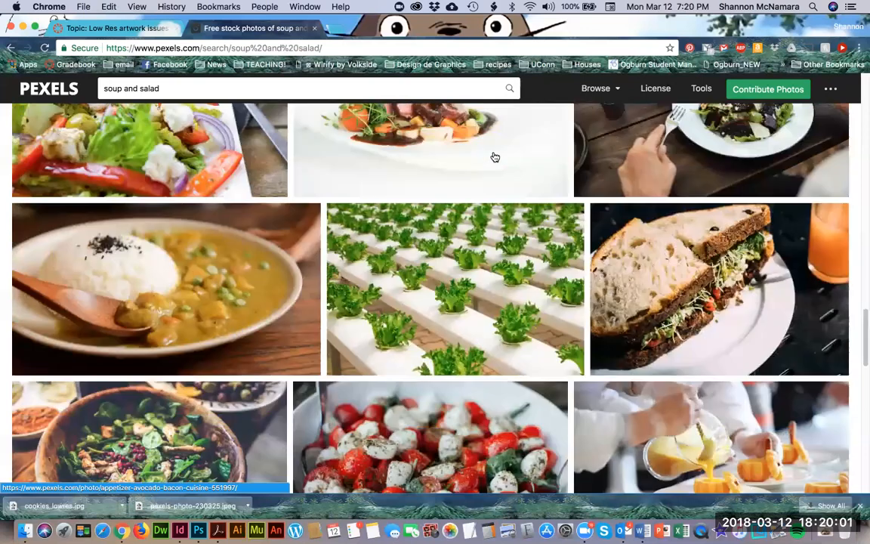
pyautogui.scroll(-12, 495, 156)
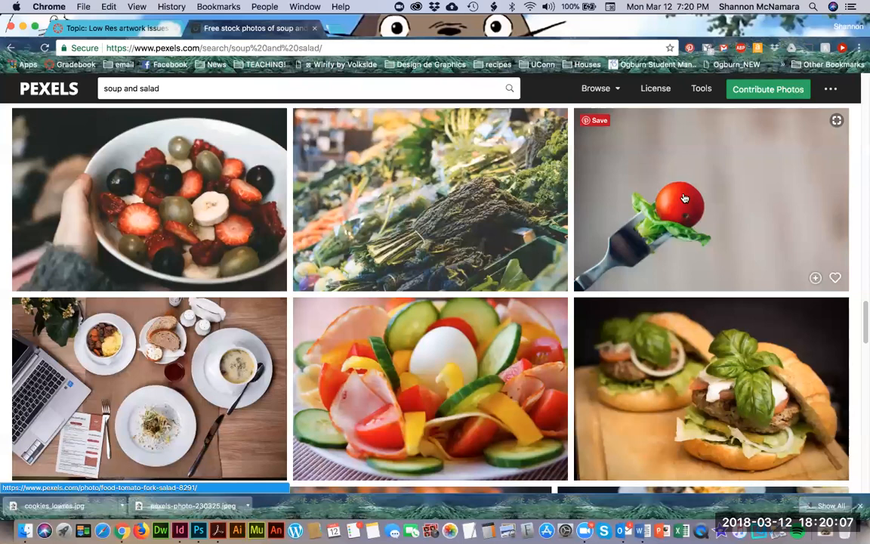
pyautogui.click(741, 151)
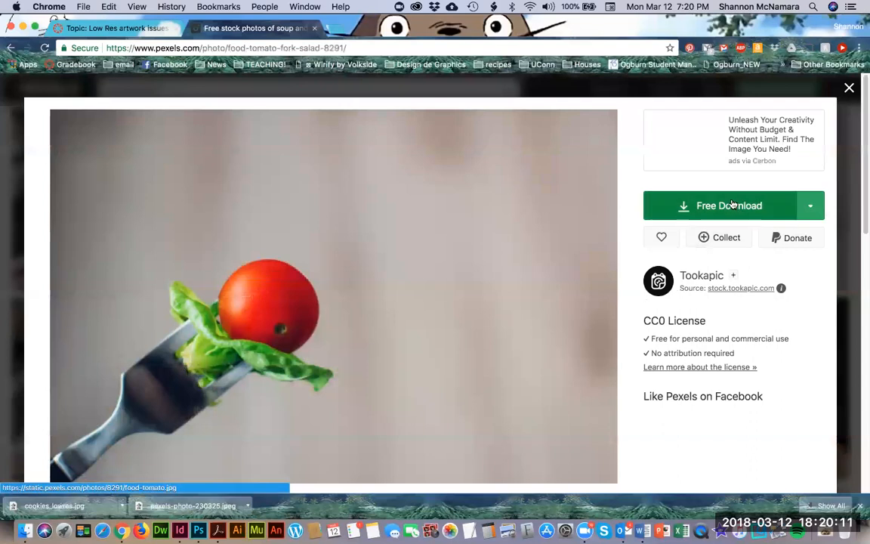
pyautogui.click(731, 205)
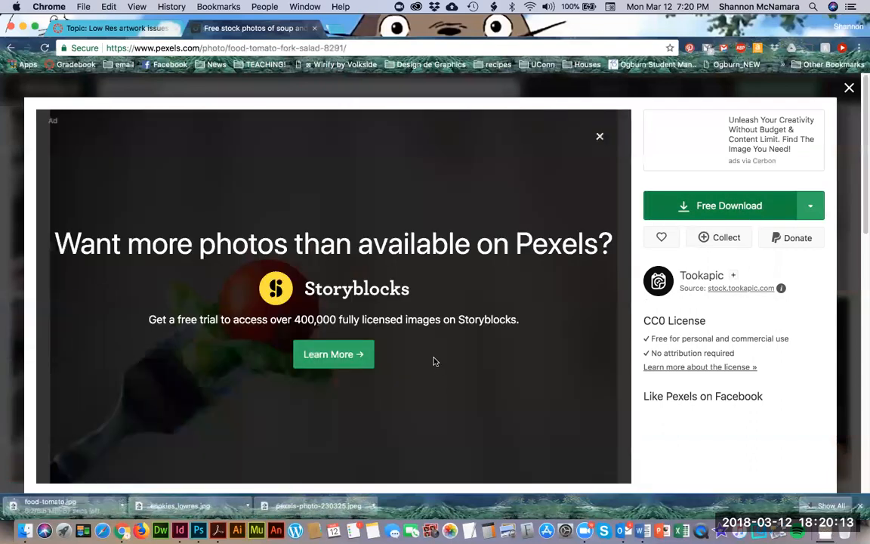
# - Switch to Finder and open the Assignment folder inside Week 2
pyautogui.click(25, 530)
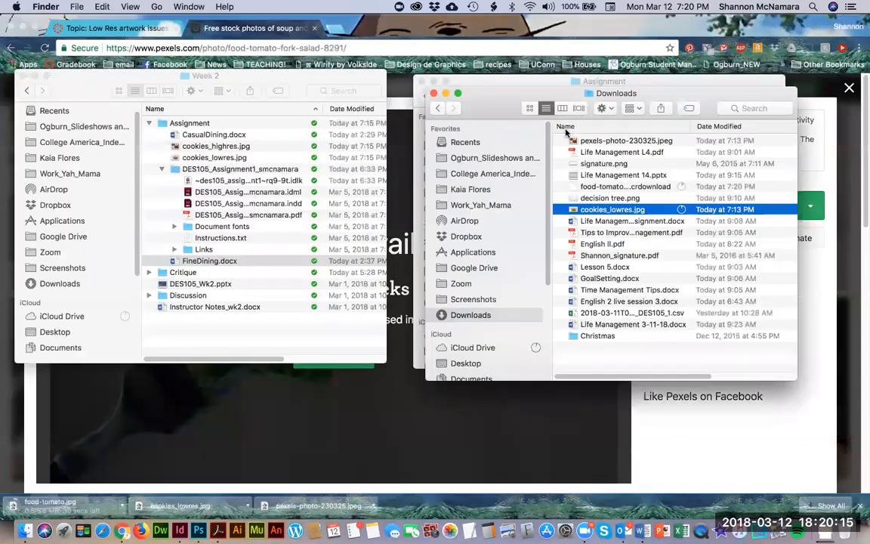
pyautogui.doubleClick(192, 124)
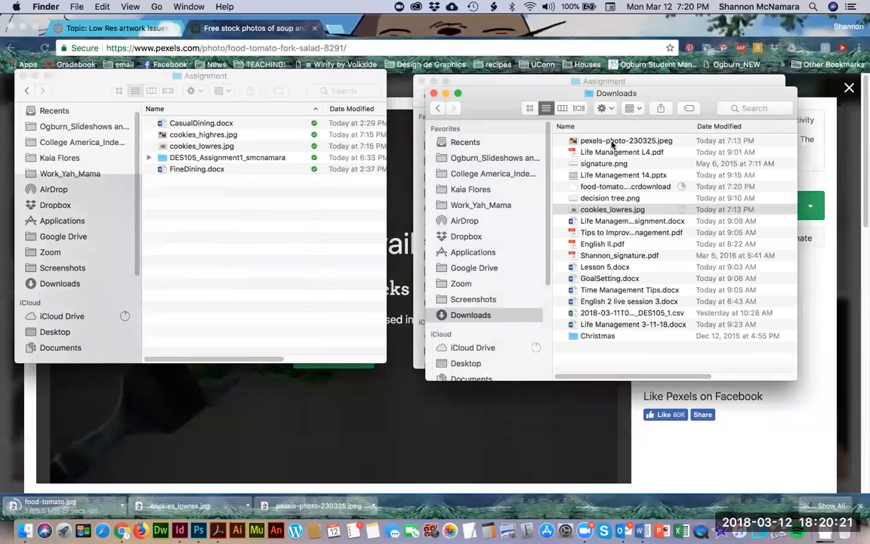
pyautogui.click(613, 142)
pyautogui.doubleClick(612, 143)
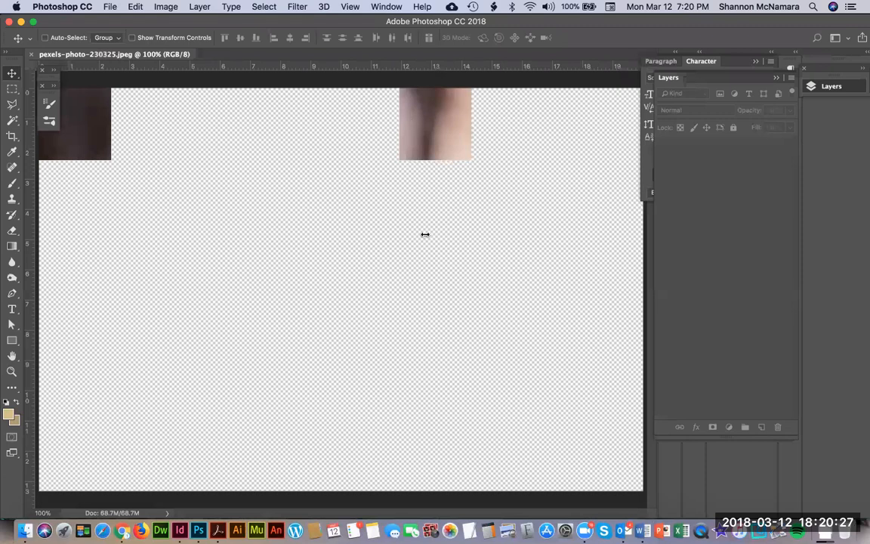
pyautogui.press('super+Tab')
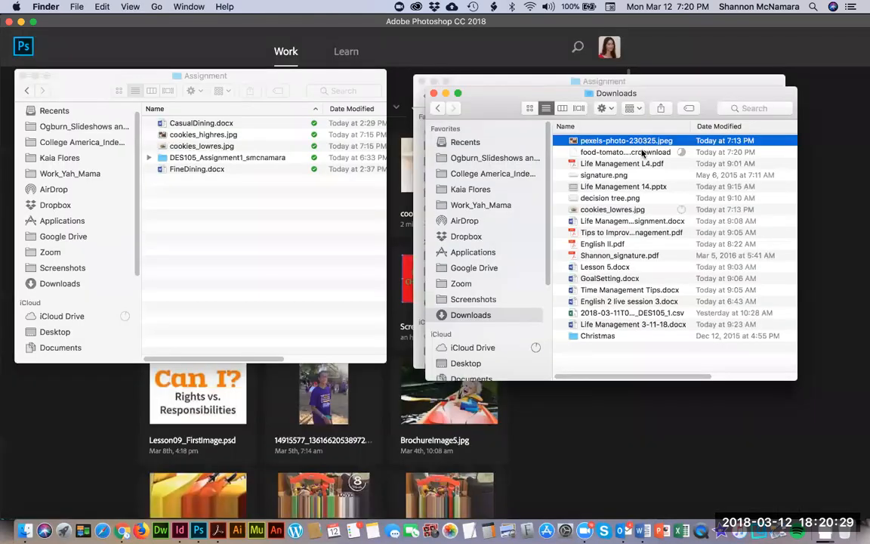
# - Open the downloaded food-tomato.jpg from the Downloads folder in Photoshop
pyautogui.click(643, 152)
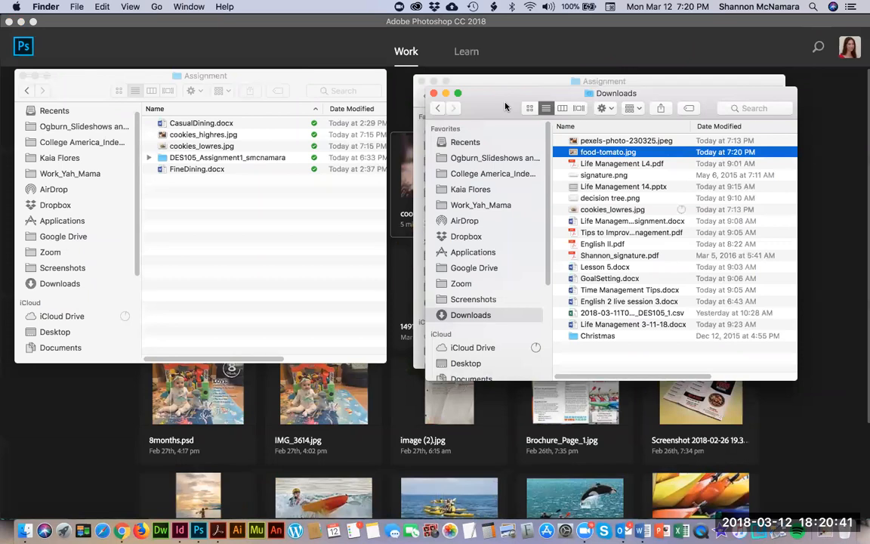
pyautogui.doubleClick(609, 154)
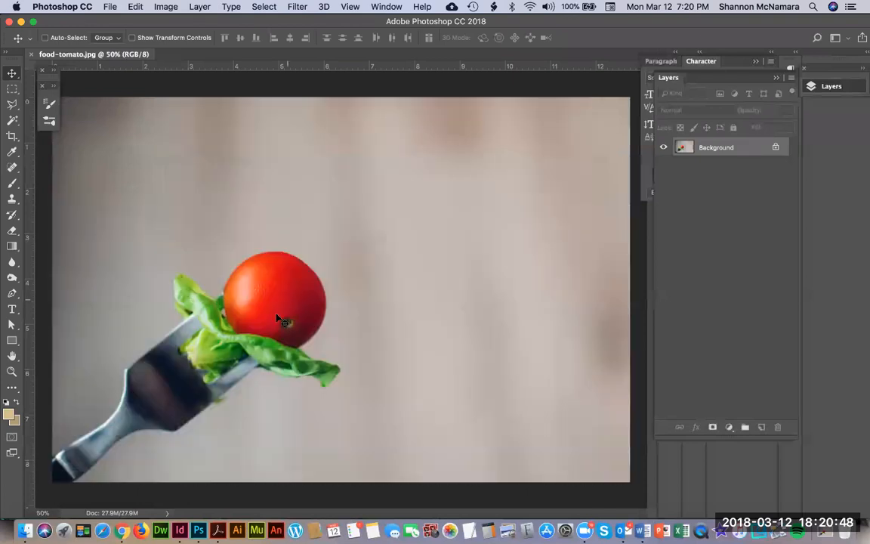
# - Enter Quick Mask mode and brush a black mask stroke along the upper edge of the fork handle from the image border
pyautogui.press('z')
pyautogui.moveTo(40, 437); pyautogui.dragTo(168, 502)
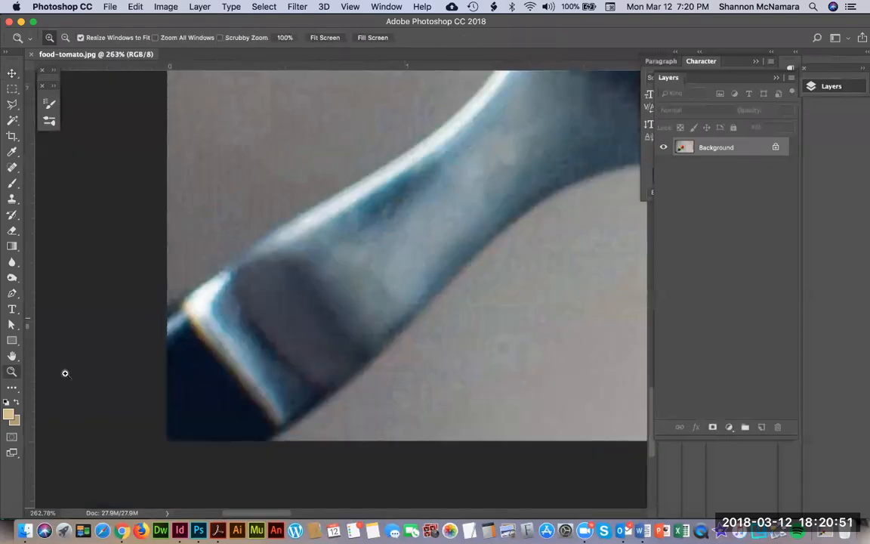
pyautogui.click(11, 437)
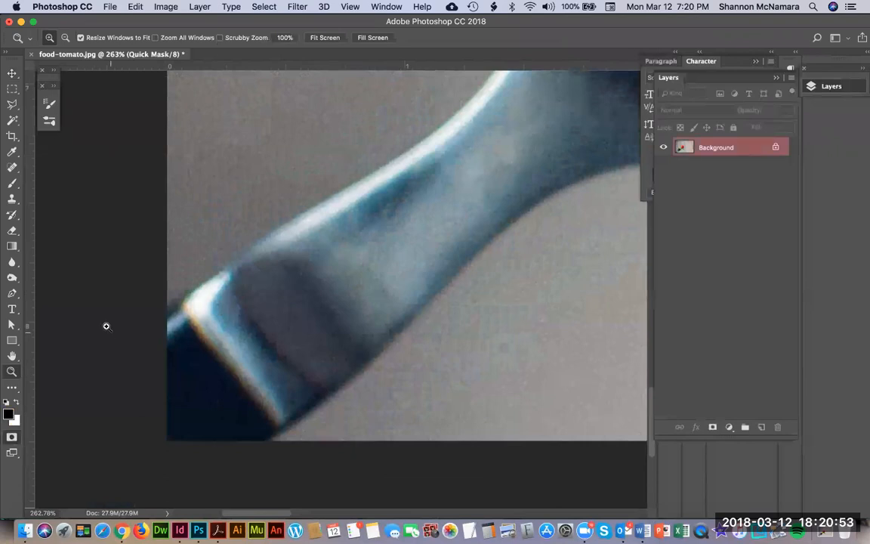
pyautogui.press('b')
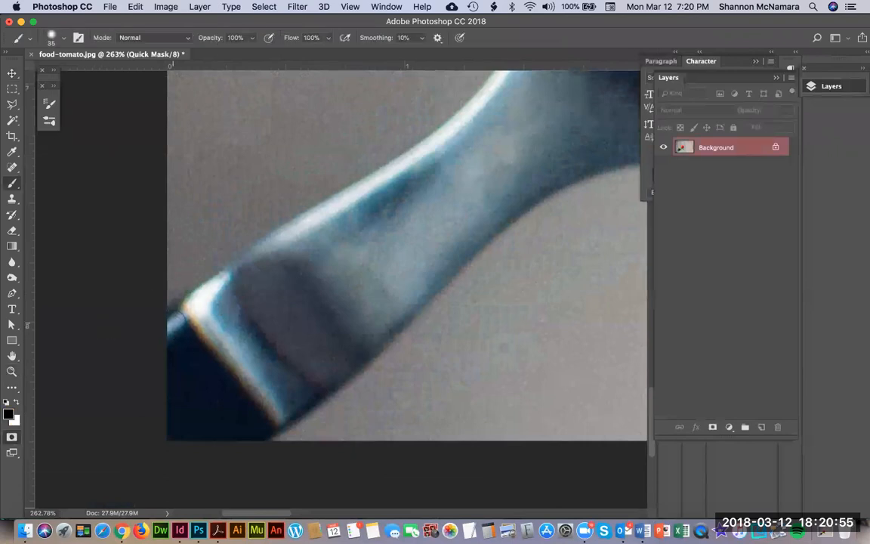
pyautogui.moveTo(172, 321); pyautogui.dragTo(253, 264)
pyautogui.keyDown('shift'); pyautogui.click(299, 229); pyautogui.keyUp('shift')
pyautogui.moveTo(393, 183); pyautogui.dragTo(323, 247)
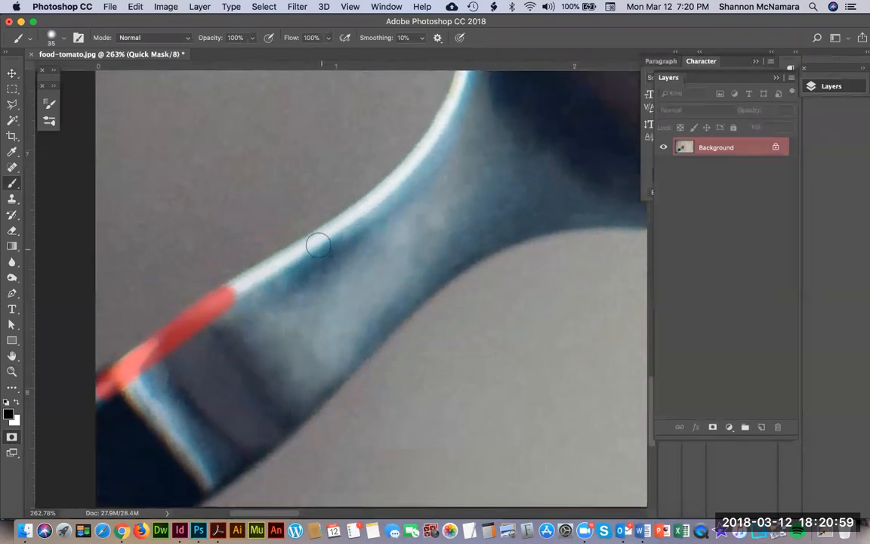
pyautogui.keyDown('shift'); pyautogui.click(320, 237); pyautogui.keyUp('shift')
pyautogui.keyDown('shift'); pyautogui.click(363, 213); pyautogui.keyUp('shift')
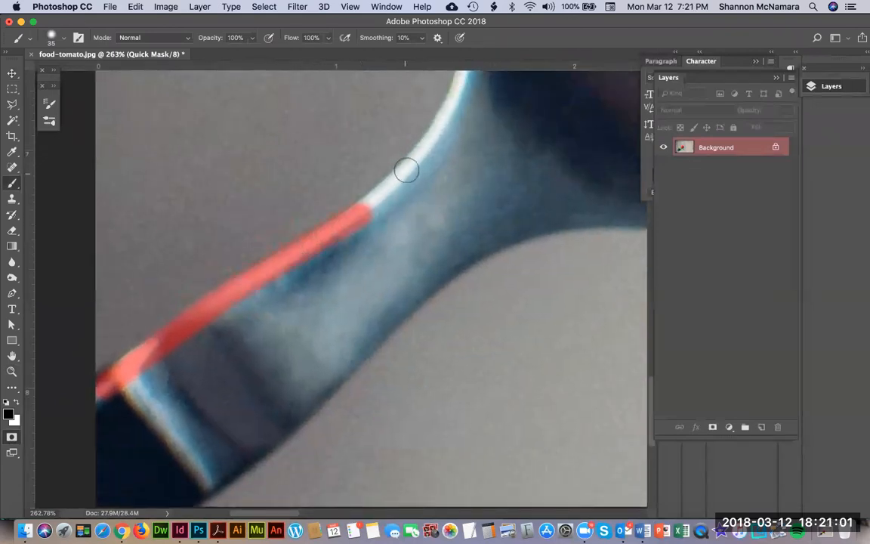
pyautogui.keyDown('shift'); pyautogui.click(406, 171); pyautogui.keyUp('shift')
# - Continue the mask stroke up the fork's neck and along the upper edge of its head to the lettuce
pyautogui.moveTo(353, 301); pyautogui.dragTo(323, 333)
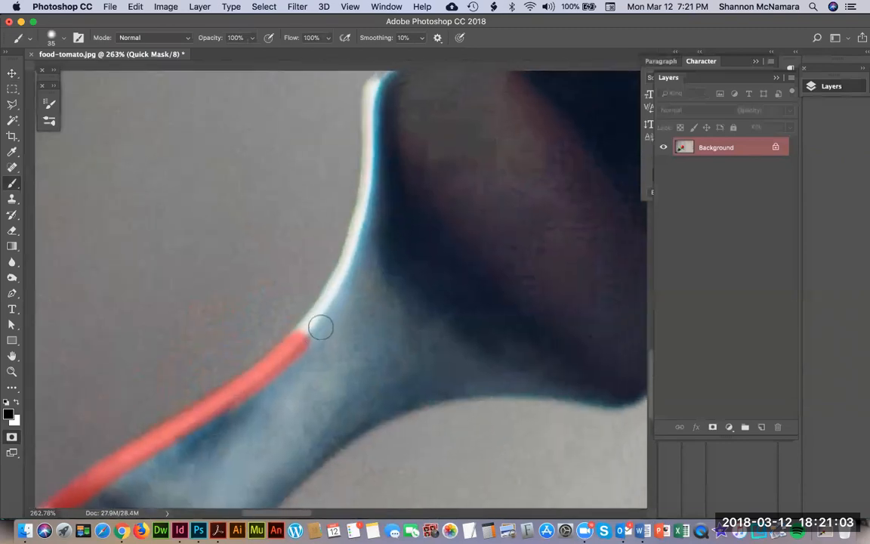
pyautogui.keyDown('shift'); pyautogui.click(293, 326); pyautogui.keyUp('shift')
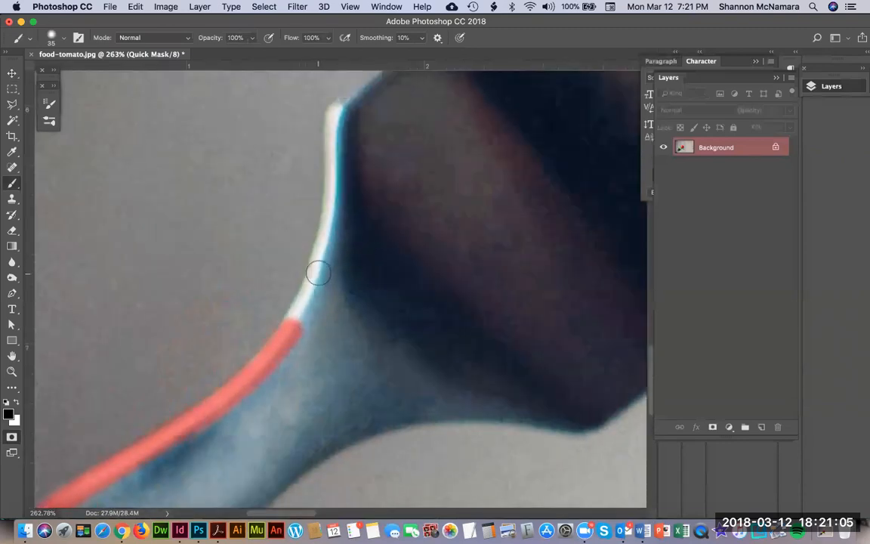
pyautogui.keyDown('shift'); pyautogui.click(316, 250); pyautogui.keyUp('shift')
pyautogui.keyDown('shift'); pyautogui.click(335, 198); pyautogui.keyUp('shift')
pyautogui.keyDown('shift'); pyautogui.click(335, 148); pyautogui.keyUp('shift')
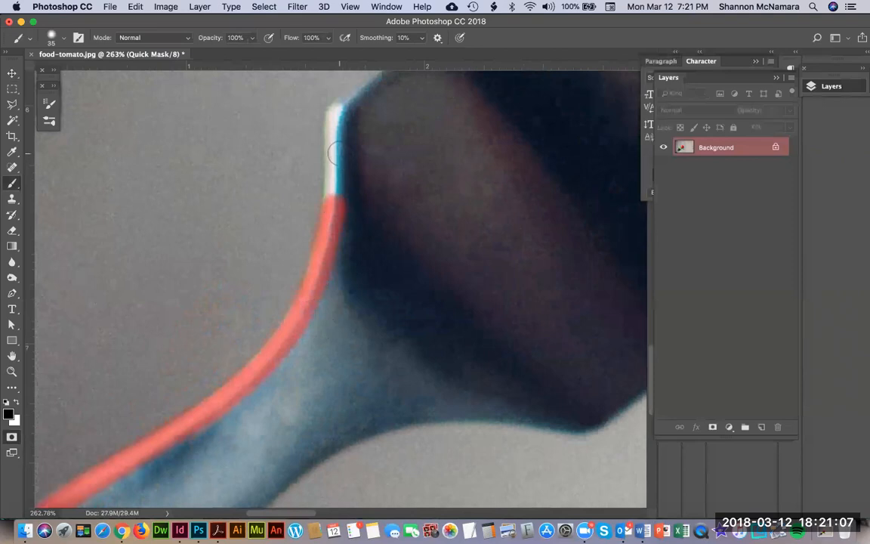
pyautogui.keyDown('shift'); pyautogui.click(338, 115); pyautogui.keyUp('shift')
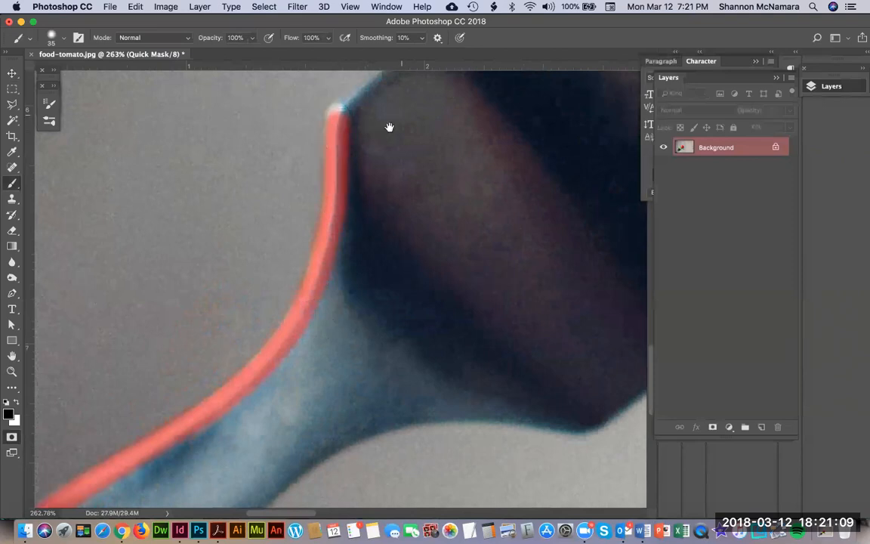
pyautogui.moveTo(388, 128); pyautogui.dragTo(213, 362)
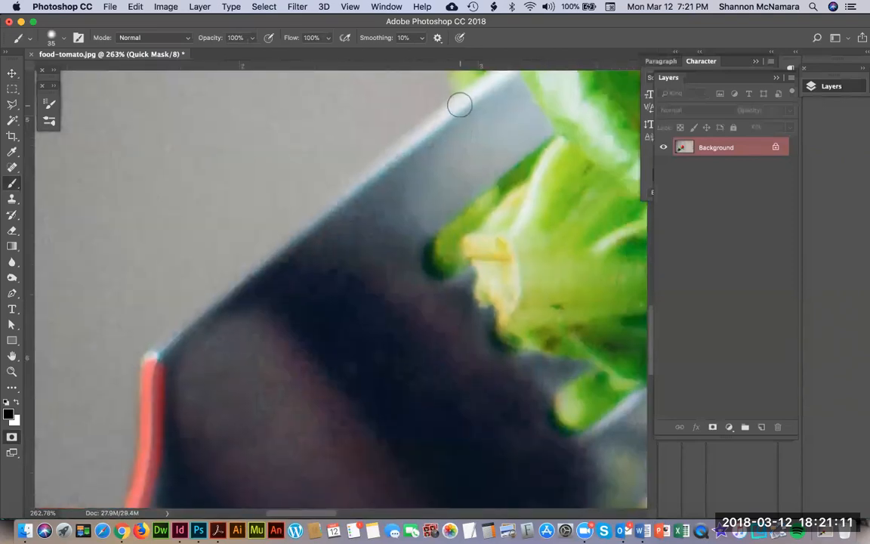
pyautogui.keyDown('shift'); pyautogui.click(459, 102); pyautogui.keyUp('shift')
# - Brush the mask along the outer edge of the upper lettuce leaf to where it meets the tomato
pyautogui.moveTo(459, 102)
pyautogui.mouseDown()
pyautogui.moveTo(338, 318)
pyautogui.moveTo(342, 296)
pyautogui.moveTo(302, 226)
pyautogui.mouseUp()
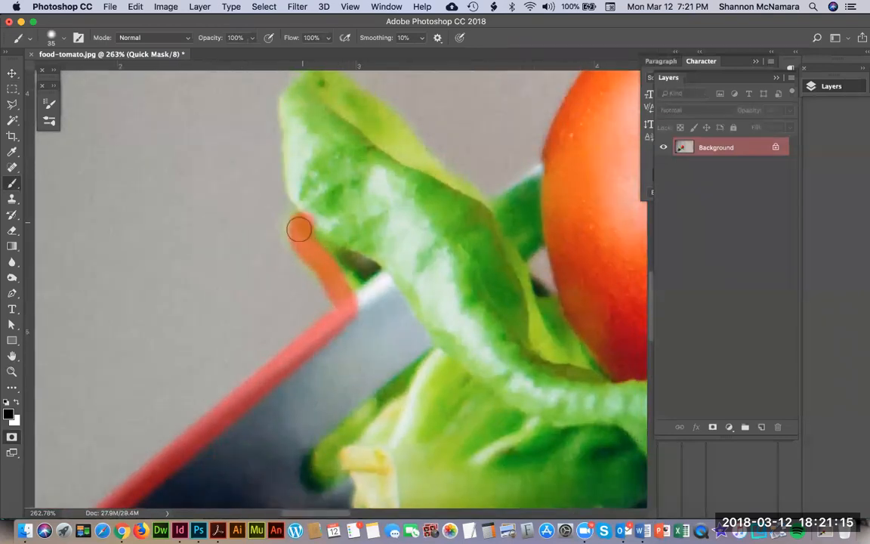
pyautogui.moveTo(327, 121)
pyautogui.mouseDown()
pyautogui.moveTo(309, 192)
pyautogui.moveTo(289, 178)
pyautogui.moveTo(271, 196)
pyautogui.moveTo(273, 261)
pyautogui.moveTo(287, 303)
pyautogui.moveTo(271, 263)
pyautogui.mouseUp()
pyautogui.moveTo(305, 178)
pyautogui.mouseDown()
pyautogui.moveTo(355, 208)
pyautogui.moveTo(299, 176)
pyautogui.moveTo(370, 223)
pyautogui.moveTo(459, 312)
pyautogui.moveTo(438, 288)
pyautogui.moveTo(454, 308)
pyautogui.moveTo(487, 311)
pyautogui.moveTo(470, 307)
pyautogui.moveTo(530, 265)
pyautogui.mouseUp()
pyautogui.moveTo(562, 213)
pyautogui.mouseDown()
pyautogui.moveTo(336, 239)
pyautogui.moveTo(283, 277)
pyautogui.mouseUp()
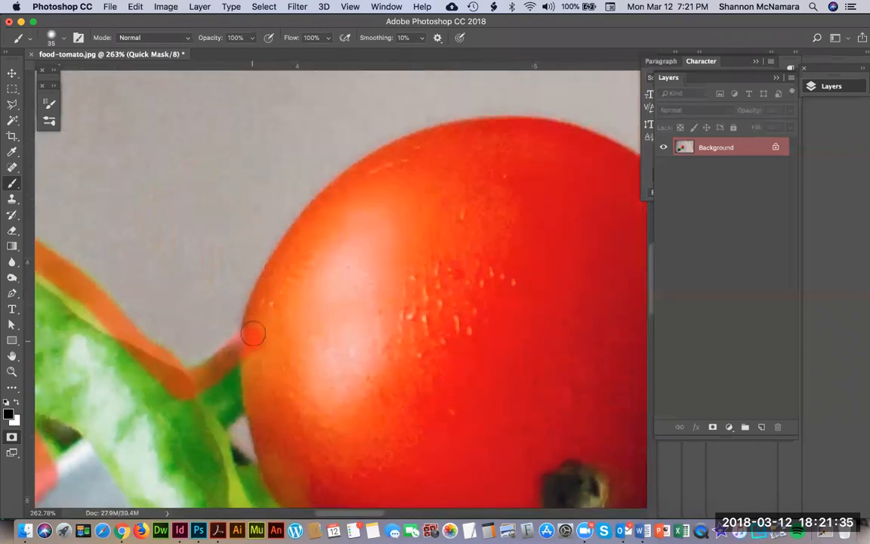
# - Brush the mask just inside the tomato's edge, over the top and down its upper right side
pyautogui.moveTo(271, 282)
pyautogui.mouseDown()
pyautogui.moveTo(311, 215)
pyautogui.moveTo(372, 164)
pyautogui.moveTo(411, 139)
pyautogui.moveTo(407, 149)
pyautogui.moveTo(518, 117)
pyautogui.mouseUp()
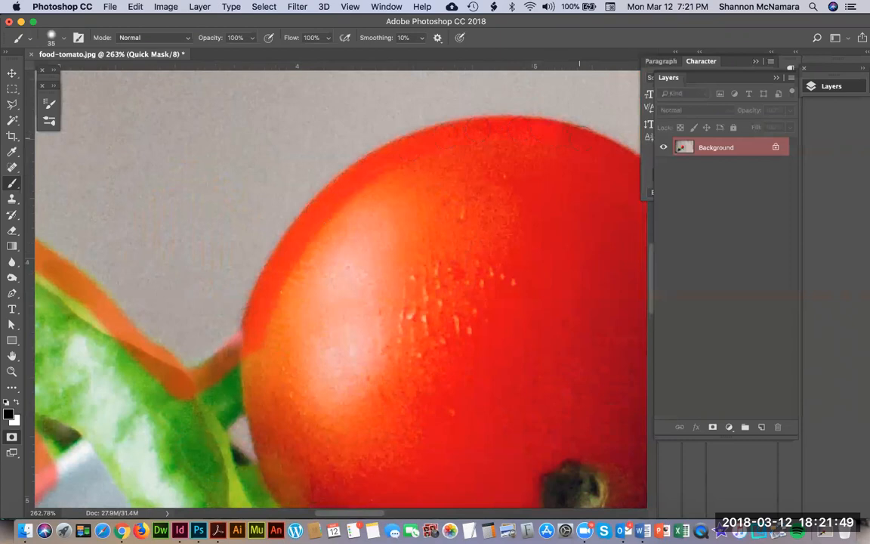
pyautogui.moveTo(596, 208); pyautogui.dragTo(261, 200)
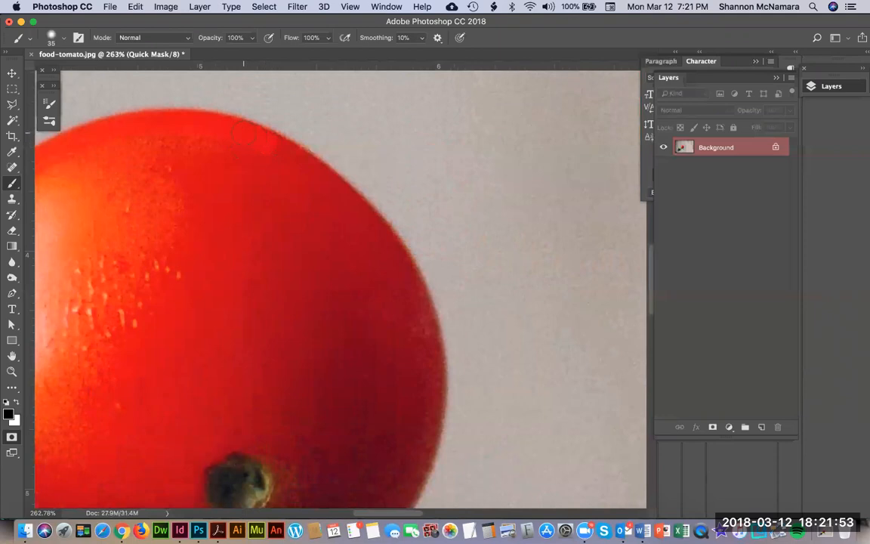
pyautogui.moveTo(283, 152); pyautogui.dragTo(294, 158)
pyautogui.moveTo(336, 191); pyautogui.dragTo(356, 210)
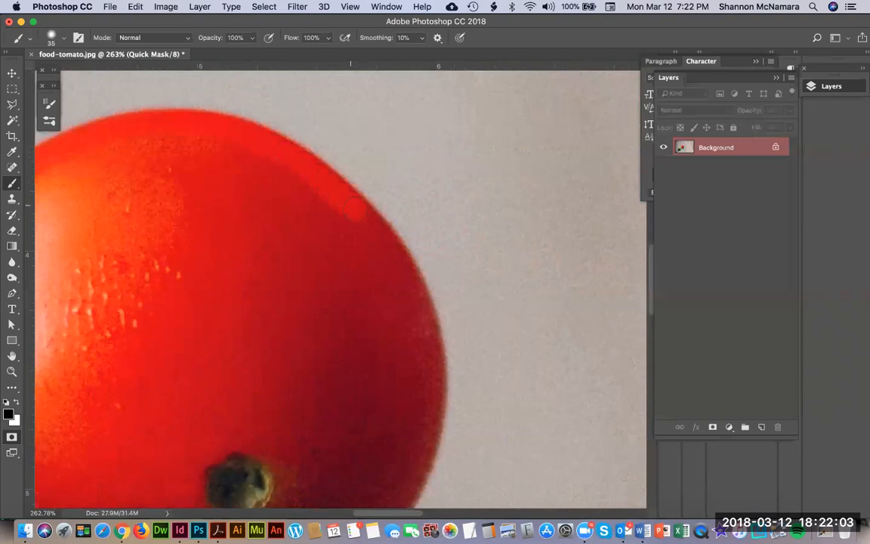
pyautogui.moveTo(363, 216); pyautogui.dragTo(408, 287)
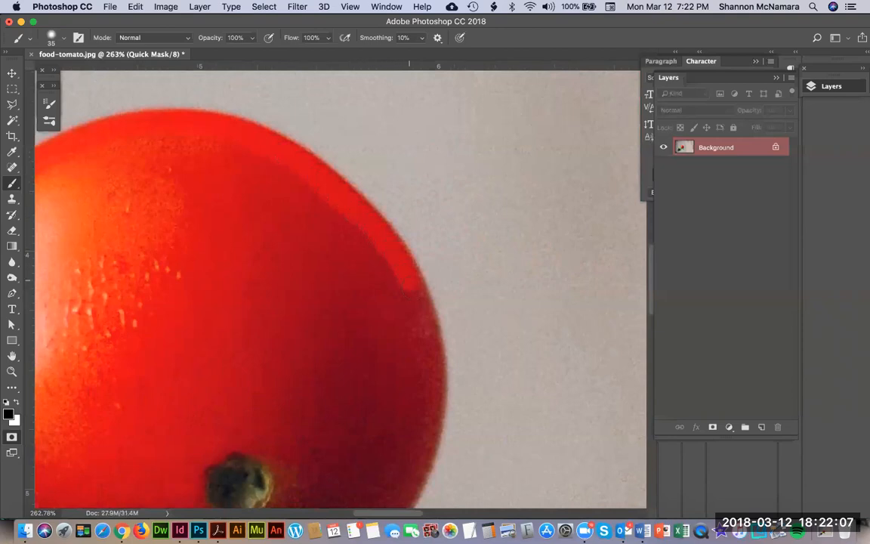
# - Continue the mask along the tomato's right and lower right edge down to the lettuce leaf
pyautogui.scroll(-5, 417, 313)
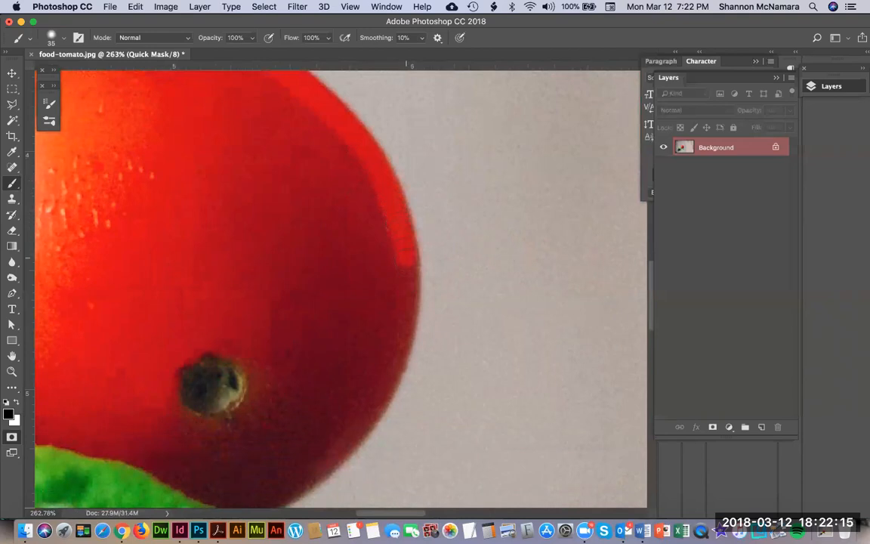
pyautogui.moveTo(409, 295); pyautogui.dragTo(406, 323)
pyautogui.moveTo(364, 382); pyautogui.dragTo(376, 322)
pyautogui.moveTo(257, 451)
pyautogui.mouseDown()
pyautogui.moveTo(326, 412)
pyautogui.moveTo(355, 383)
pyautogui.moveTo(397, 326)
pyautogui.moveTo(414, 277)
pyautogui.mouseUp()
# - Outline the upper edge of the lower lettuce leaf to its tip in the mask, reducing the brush size to 25
pyautogui.scroll(-5, 310, 362)
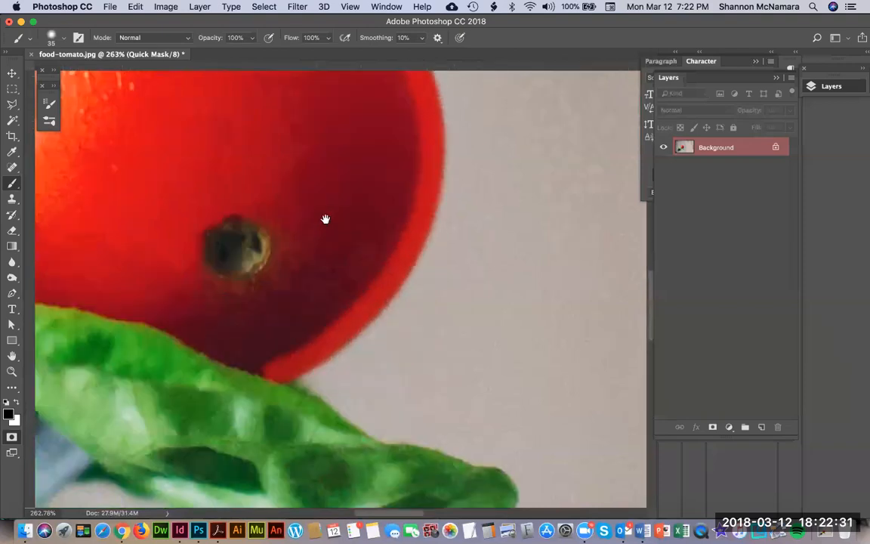
pyautogui.moveTo(303, 285)
pyautogui.mouseDown()
pyautogui.moveTo(256, 252)
pyautogui.moveTo(378, 340)
pyautogui.mouseUp()
pyautogui.press('[')
pyautogui.moveTo(387, 344)
pyautogui.mouseDown()
pyautogui.moveTo(516, 369)
pyautogui.moveTo(523, 381)
pyautogui.moveTo(506, 398)
pyautogui.mouseUp()
# - Brush the mask around the lettuce leaf's tip and along its underside back to the fork tine
pyautogui.scroll(-3, 453, 355)
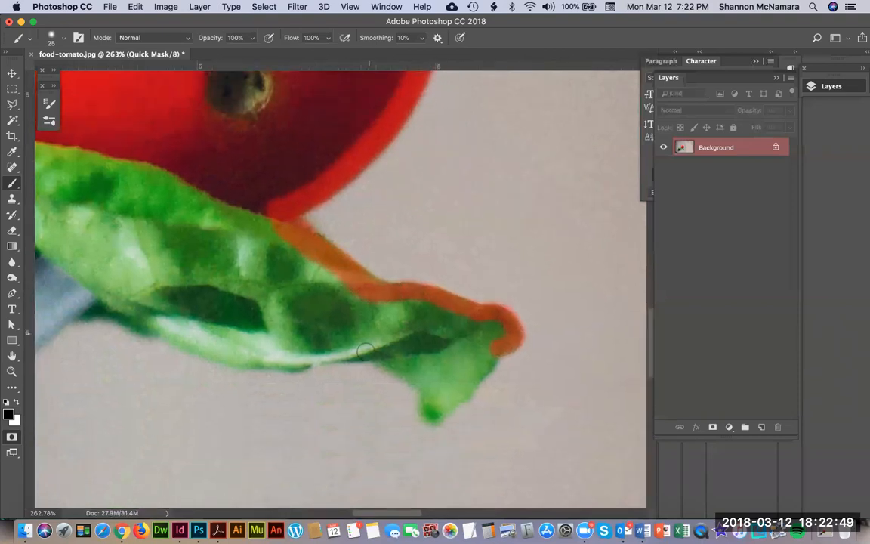
pyautogui.moveTo(287, 366)
pyautogui.mouseDown()
pyautogui.moveTo(350, 351)
pyautogui.moveTo(392, 359)
pyautogui.moveTo(365, 353)
pyautogui.moveTo(422, 385)
pyautogui.moveTo(433, 420)
pyautogui.moveTo(497, 346)
pyautogui.mouseUp()
pyautogui.moveTo(274, 309); pyautogui.dragTo(349, 298)
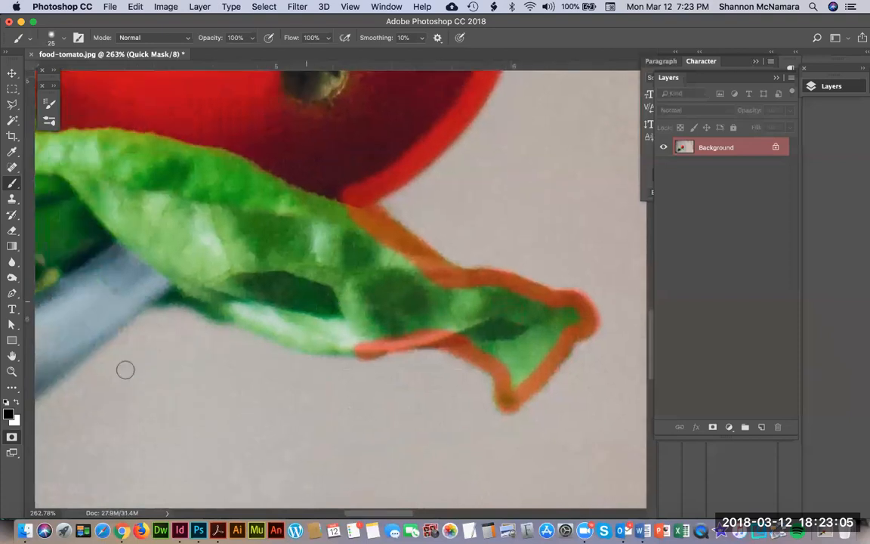
pyautogui.moveTo(143, 296)
pyautogui.mouseDown()
pyautogui.moveTo(189, 297)
pyautogui.moveTo(312, 342)
pyautogui.moveTo(359, 348)
pyautogui.moveTo(313, 344)
pyautogui.moveTo(237, 317)
pyautogui.mouseUp()
pyautogui.press('space')
pyautogui.moveTo(186, 332); pyautogui.dragTo(494, 252)
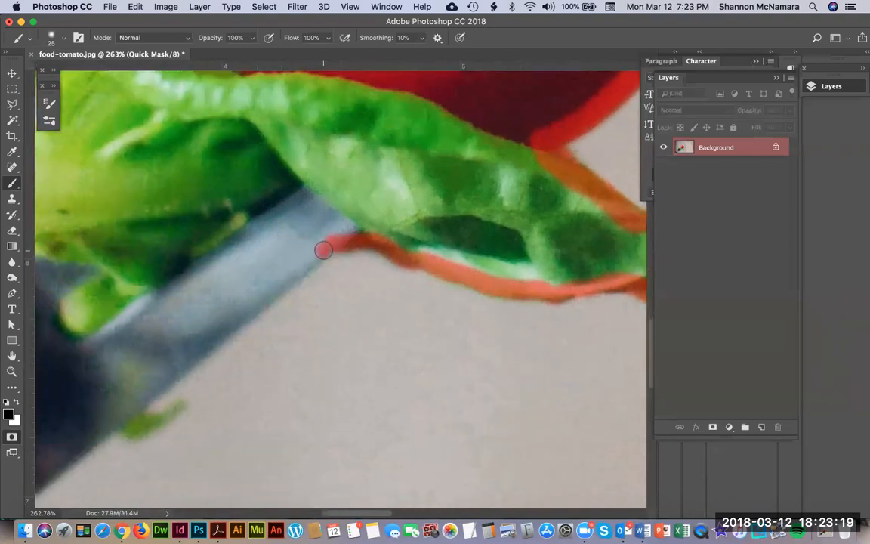
# - Mask the lower edge of the fork's tine and head, covering the small lettuce scrap with a size 20 brush
pyautogui.keyDown('shift'); pyautogui.click(141, 400); pyautogui.keyUp('shift')
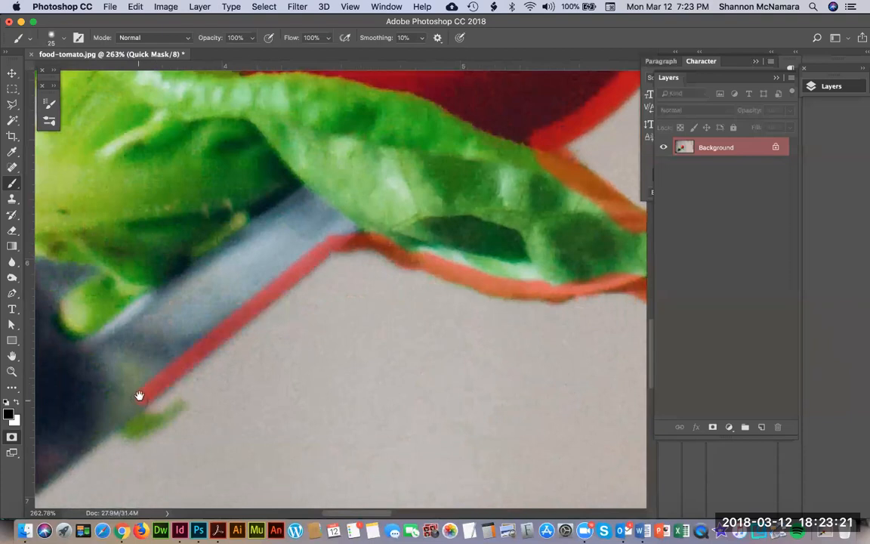
pyautogui.moveTo(139, 396); pyautogui.dragTo(250, 294)
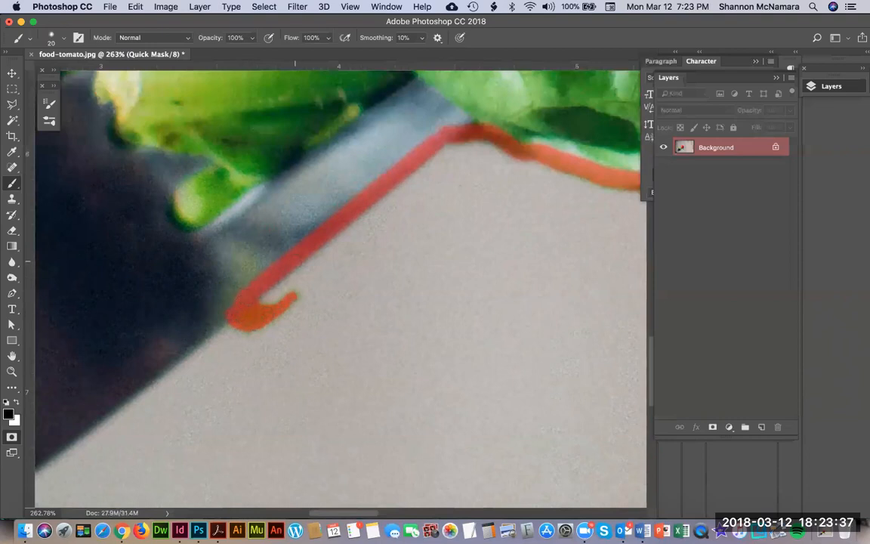
pyautogui.moveTo(191, 311); pyautogui.dragTo(311, 241)
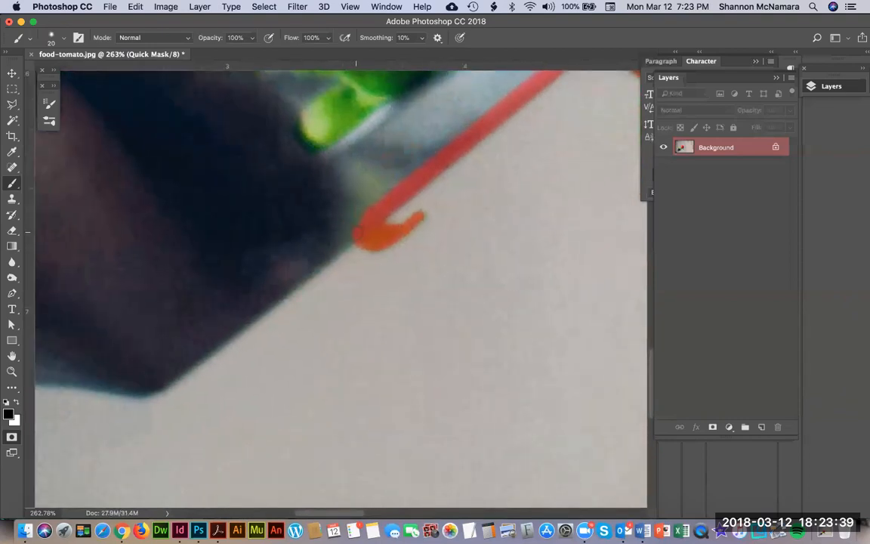
pyautogui.keyDown('shift'); pyautogui.click(148, 391); pyautogui.keyUp('shift')
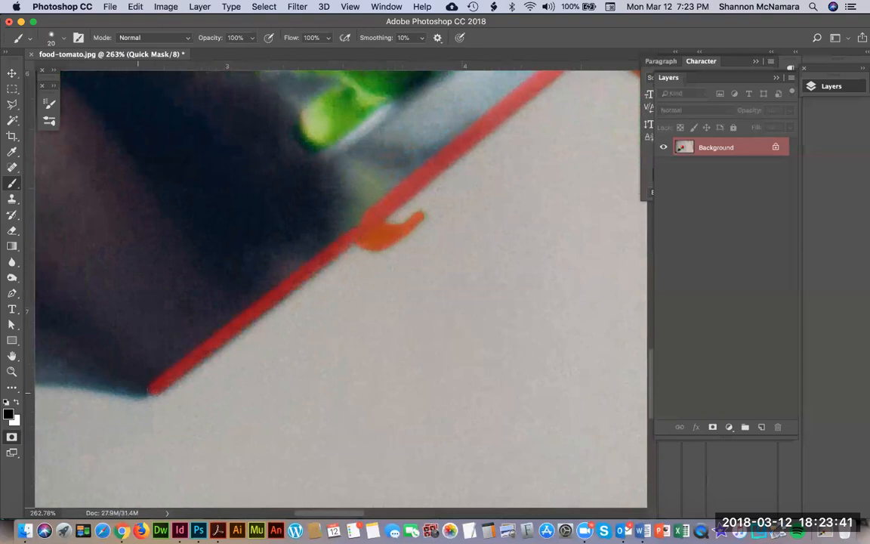
# - Continue the mask from the lower corner of the fork's head along the handle's lower edge to the image's bottom border
pyautogui.moveTo(176, 388); pyautogui.dragTo(470, 369)
pyautogui.keyDown('shift'); pyautogui.click(336, 361); pyautogui.keyUp('shift')
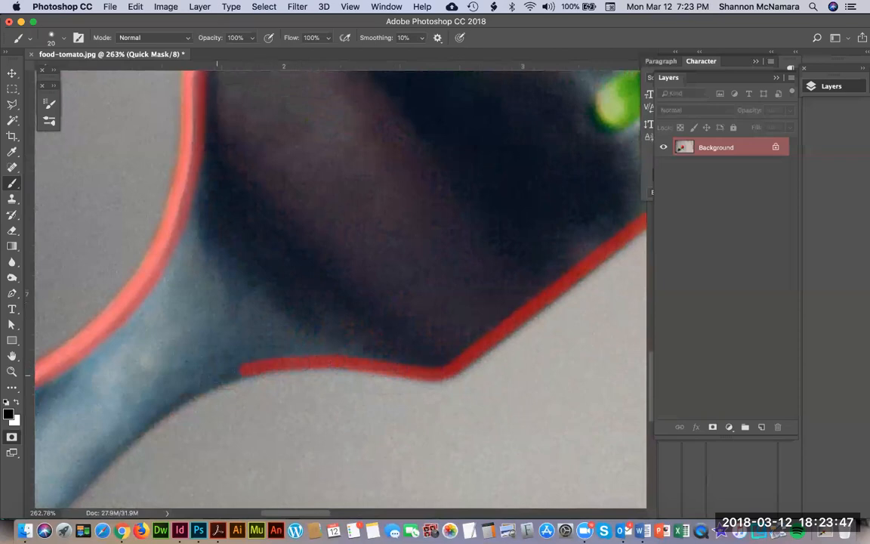
pyautogui.moveTo(194, 389); pyautogui.dragTo(356, 271)
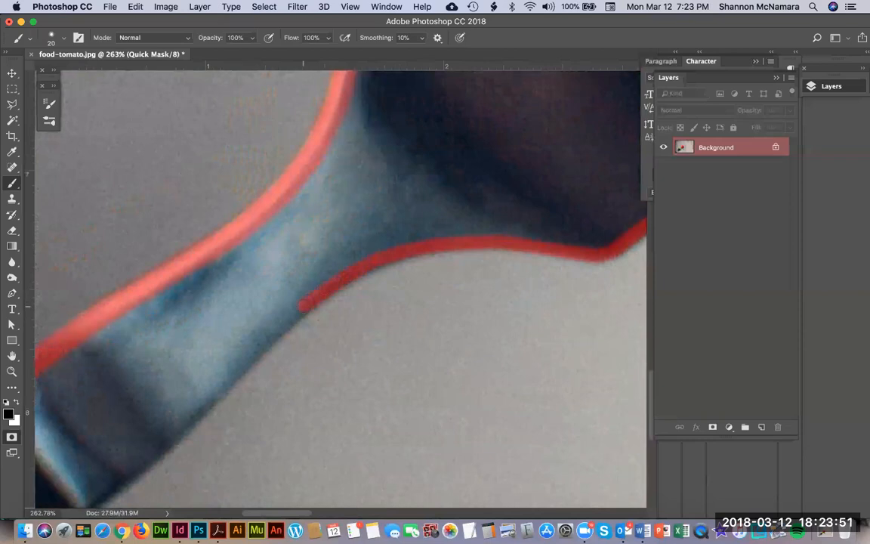
pyautogui.keyDown('shift'); pyautogui.click(198, 414); pyautogui.keyUp('shift')
pyautogui.moveTo(254, 378)
pyautogui.mouseDown()
pyautogui.moveTo(375, 276)
pyautogui.moveTo(434, 241)
pyautogui.mouseUp()
pyautogui.keyDown('shift'); pyautogui.click(339, 314); pyautogui.keyUp('shift')
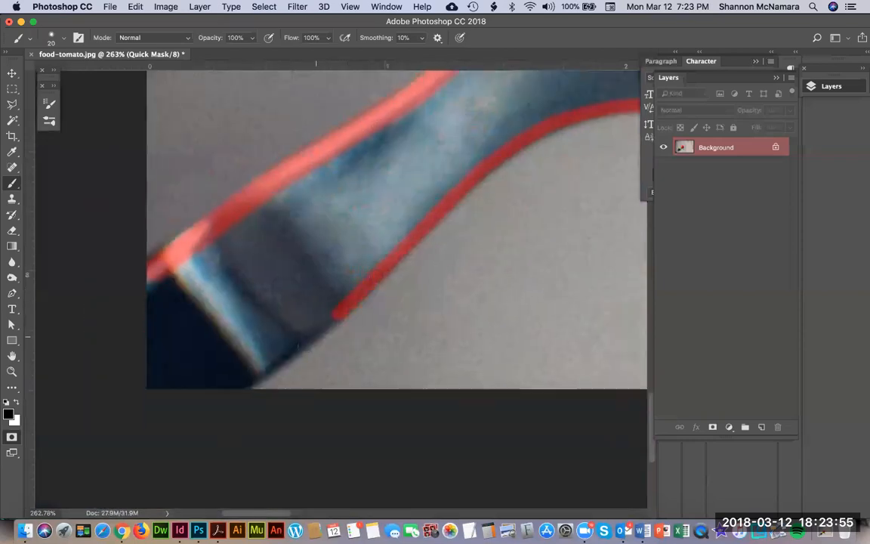
pyautogui.keyDown('shift'); pyautogui.click(266, 368); pyautogui.keyUp('shift')
pyautogui.keyDown('shift'); pyautogui.click(243, 387); pyautogui.keyUp('shift')
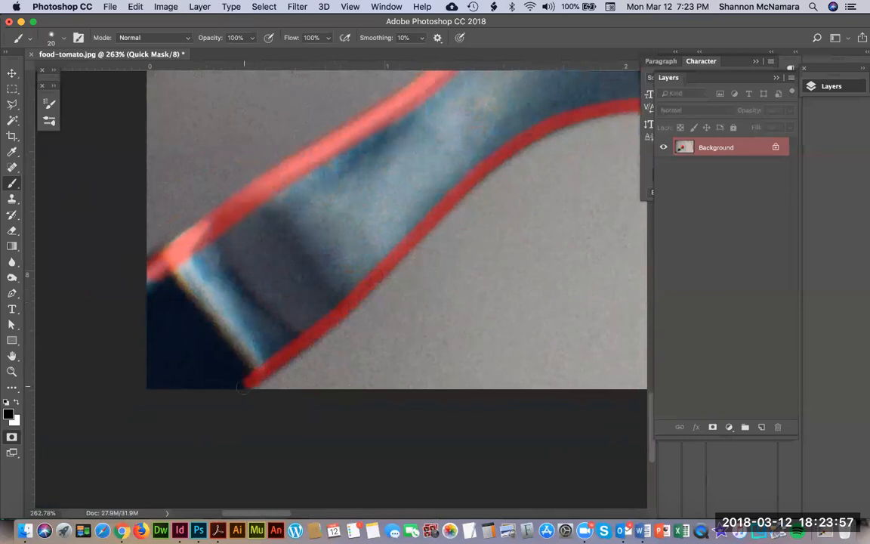
# - Close the mask outline along the image's bottom and left borders, and select the area inside it with the Magic Wand
pyautogui.keyDown('shift'); pyautogui.click(147, 387); pyautogui.keyUp('shift')
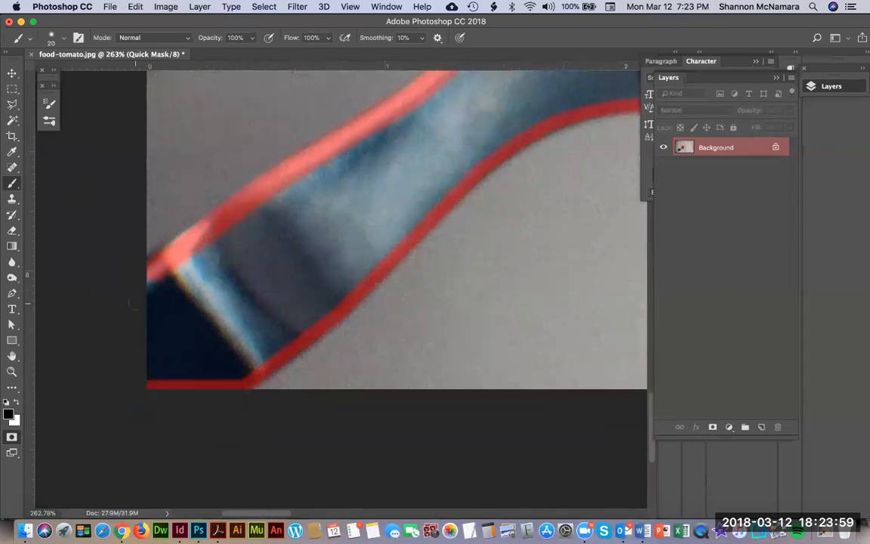
pyautogui.keyDown('shift'); pyautogui.click(148, 272); pyautogui.keyUp('shift')
pyautogui.press('w')
pyautogui.click(217, 317)
pyautogui.press('super+0')
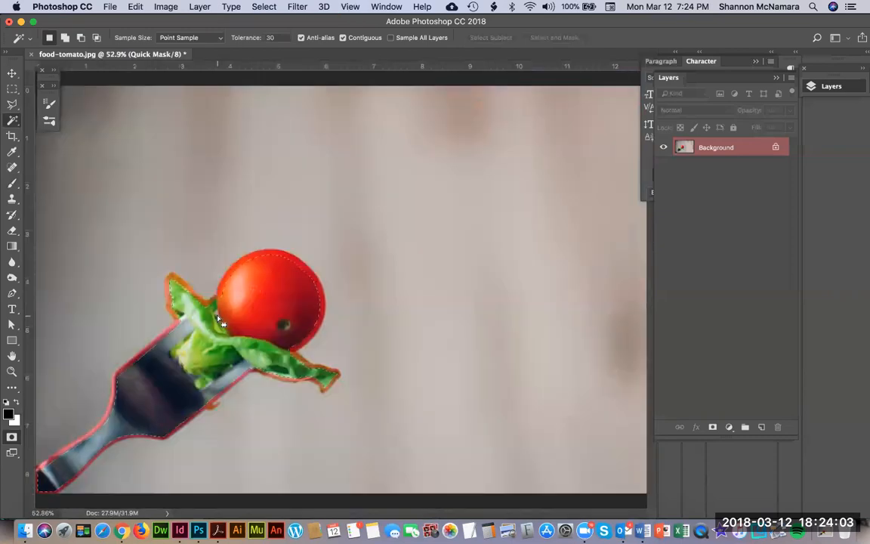
# - Expand the selection inside the mask outline by 10 pixels
pyautogui.click(264, 7)
pyautogui.click(265, 7)
pyautogui.click(264, 7)
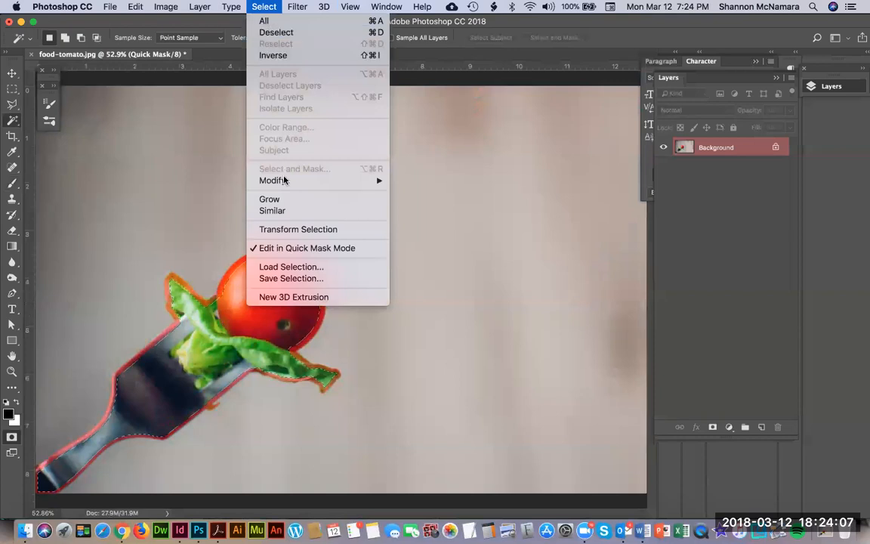
pyautogui.moveTo(262, 180)
pyautogui.click(427, 203)
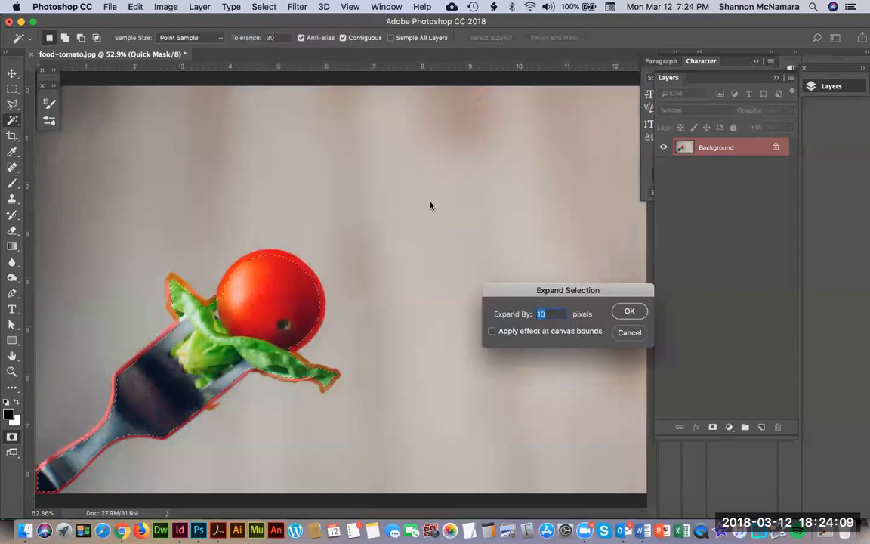
pyautogui.press('Return')
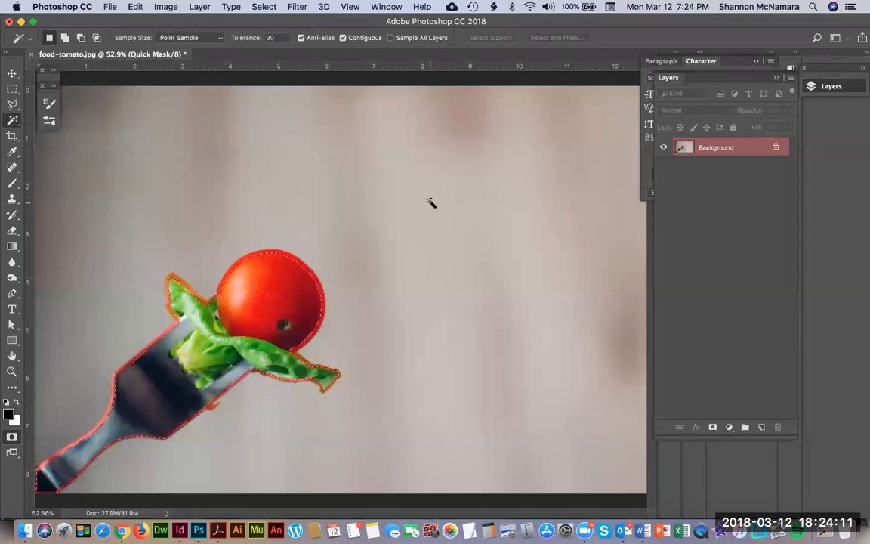
# - Fill the expanded selection with black in the quick mask, using Normal mode at 100% opacity
pyautogui.click(135, 7)
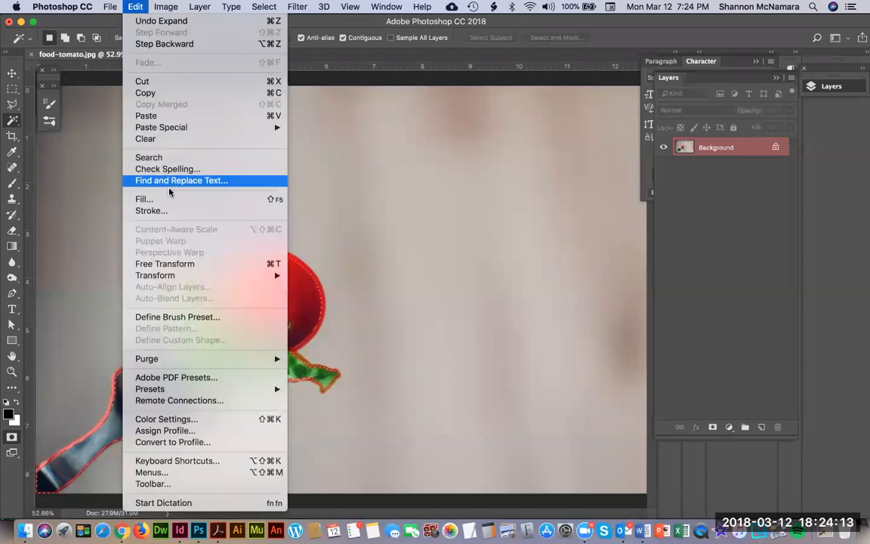
pyautogui.click(147, 199)
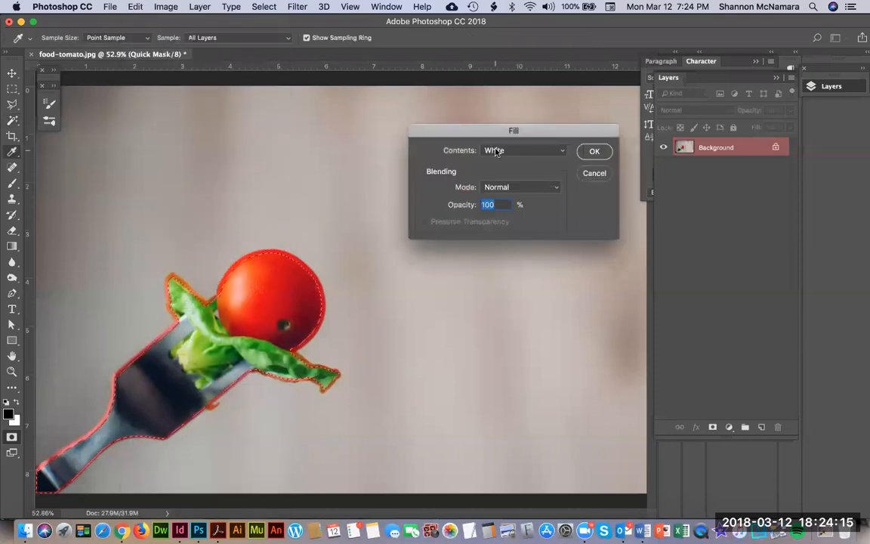
pyautogui.click(525, 150)
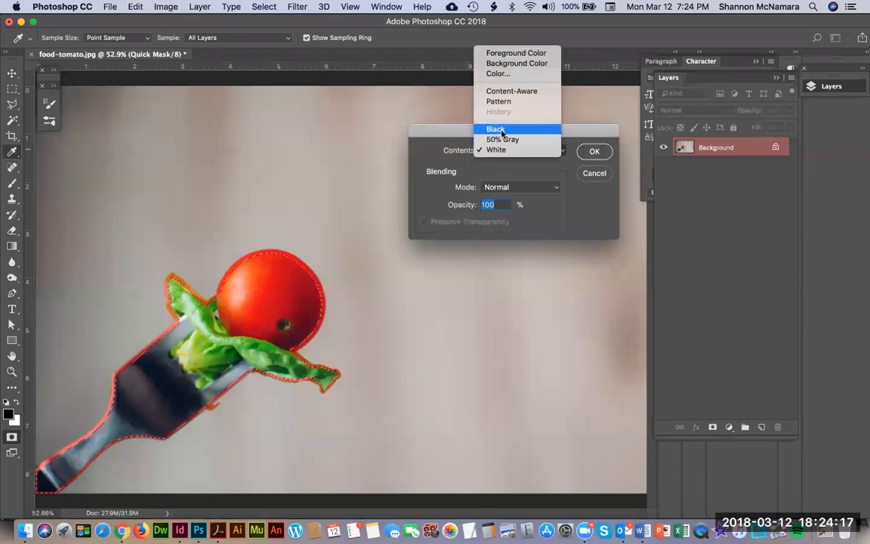
pyautogui.click(496, 130)
pyautogui.click(595, 151)
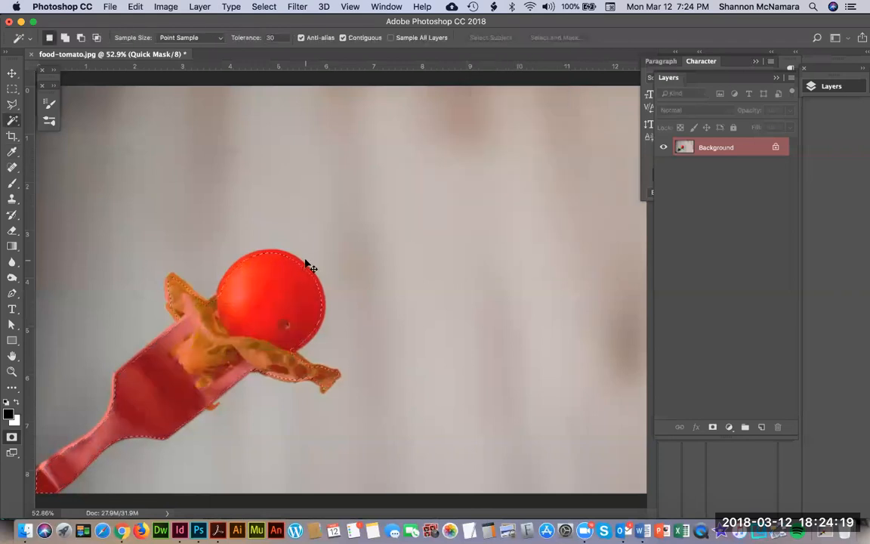
# - Check the mask edge at the upper lettuce leaf, then convert the quick mask to an inverted selection and apply it as a layer mask
pyautogui.press('z')
pyautogui.moveTo(165, 284); pyautogui.dragTo(242, 359)
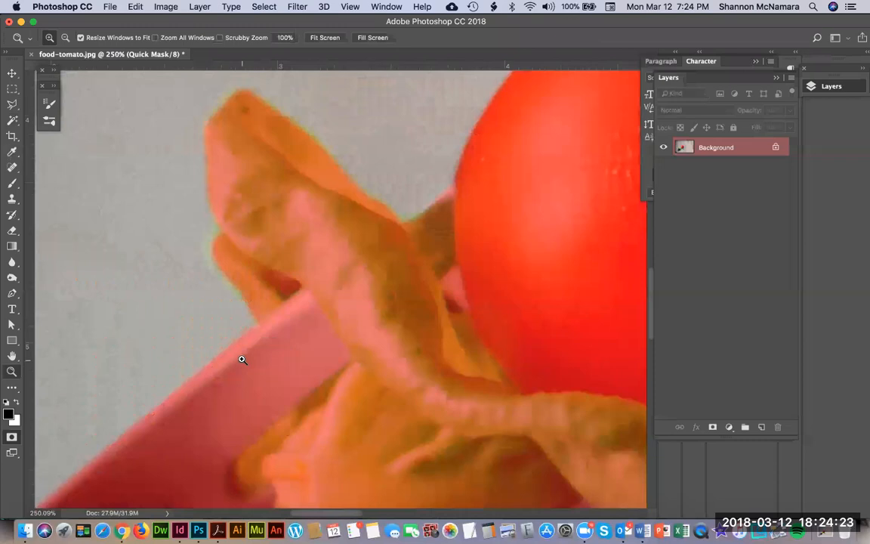
pyautogui.press('b')
pyautogui.press('super+0')
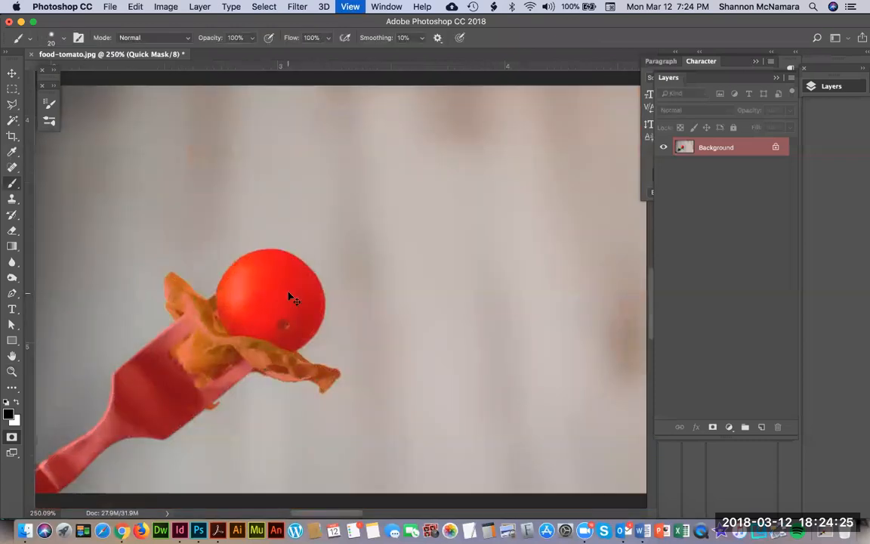
pyautogui.press('q')
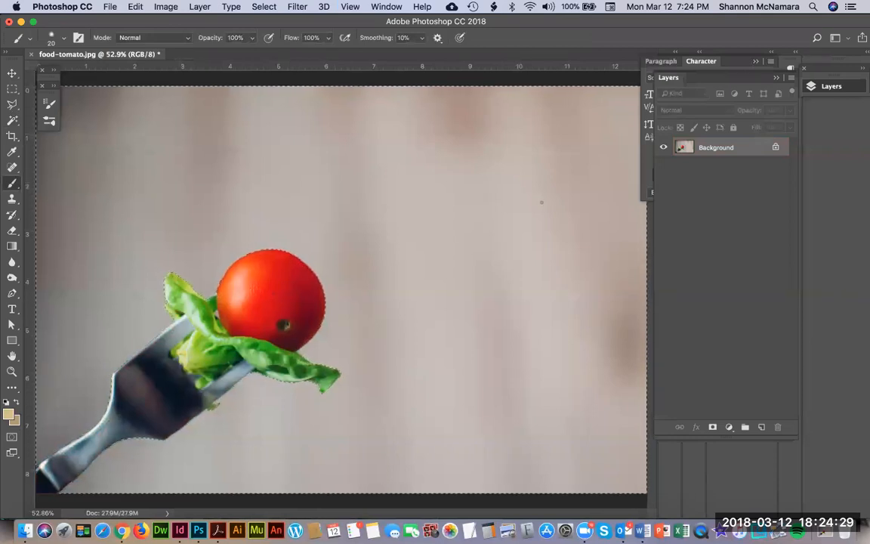
pyautogui.press('super+shift+i')
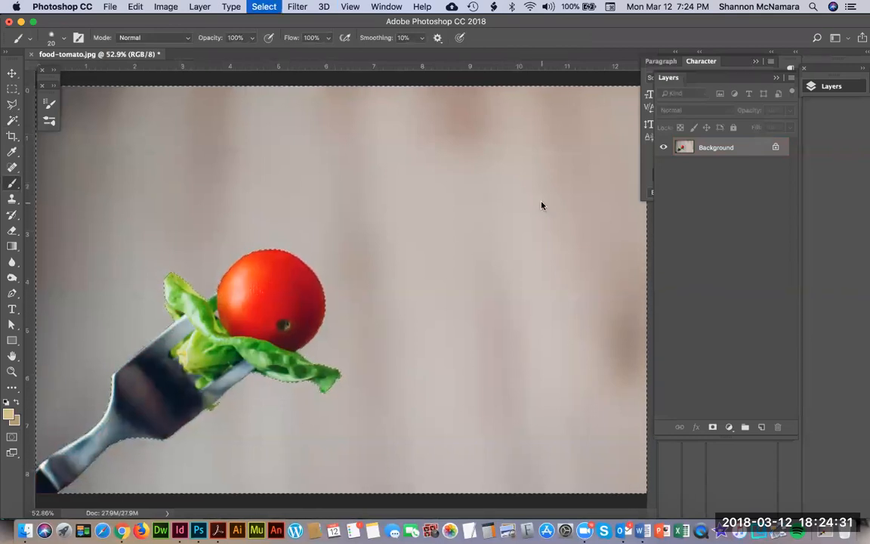
pyautogui.click(713, 427)
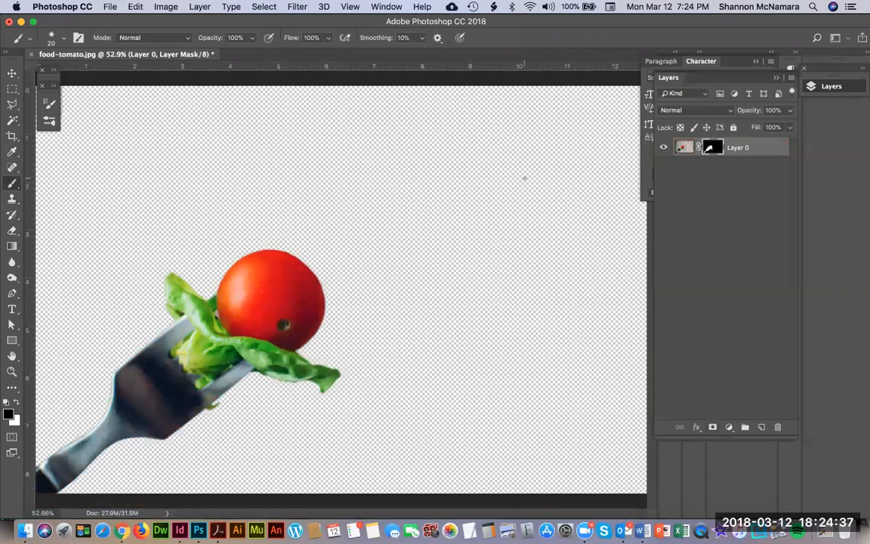
# - Save the cut-out as food-tomato.psd in the Assignment folder, in Photoshop format with Maximize Compatibility enabled
pyautogui.press('super+shift+s')
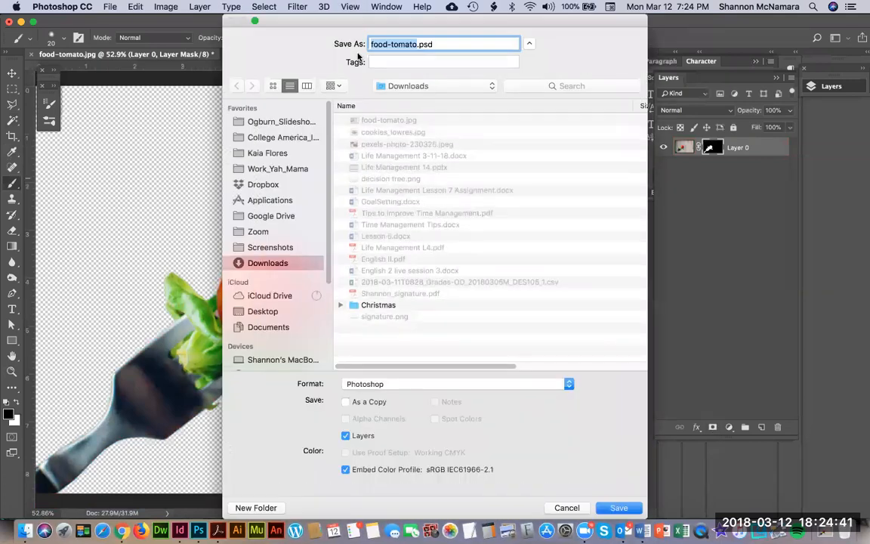
pyautogui.click(418, 86)
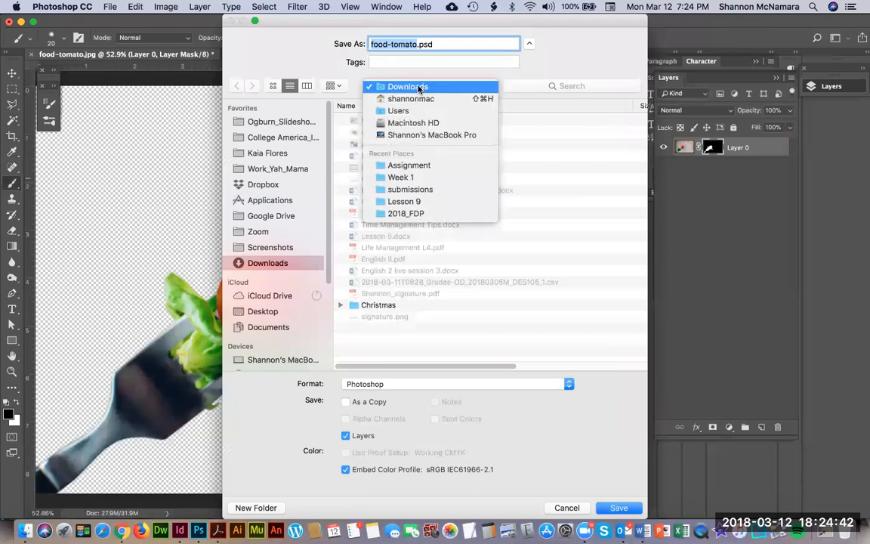
pyautogui.click(426, 165)
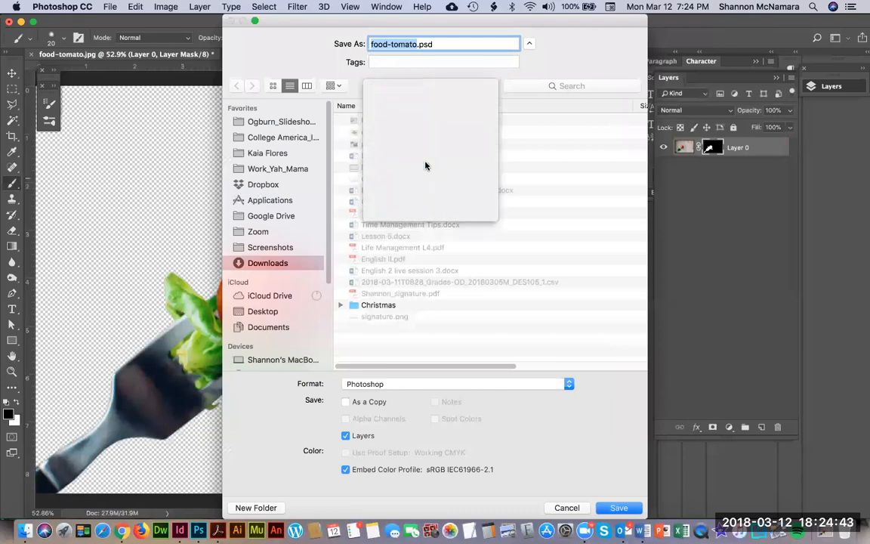
pyautogui.click(621, 508)
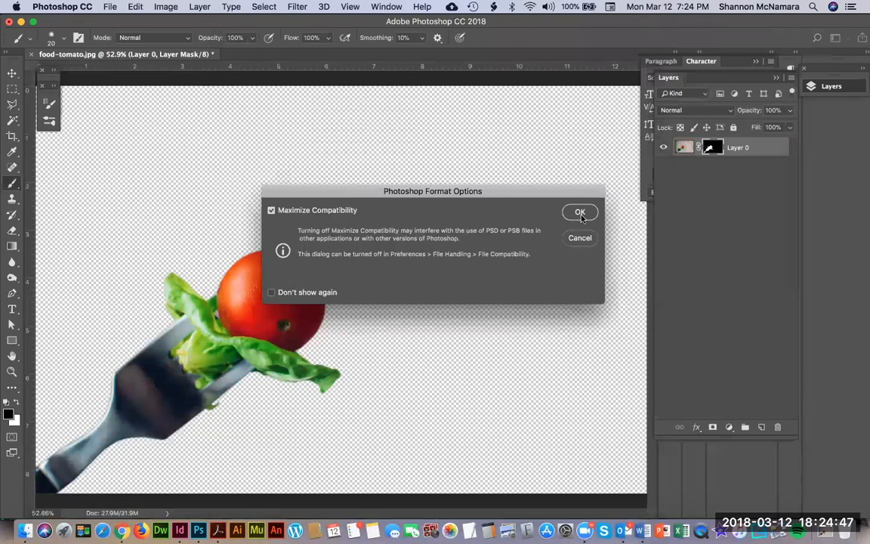
pyautogui.click(580, 213)
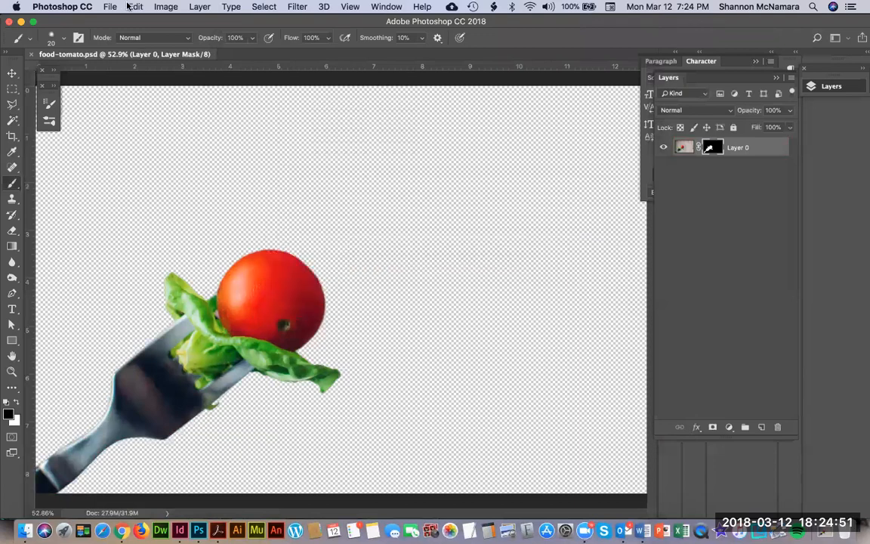
# - Convert the image's color mode to CMYK Color, accepting the U.S. Web Coated (SWOP) v2 profile
pyautogui.click(165, 6)
pyautogui.moveTo(172, 20)
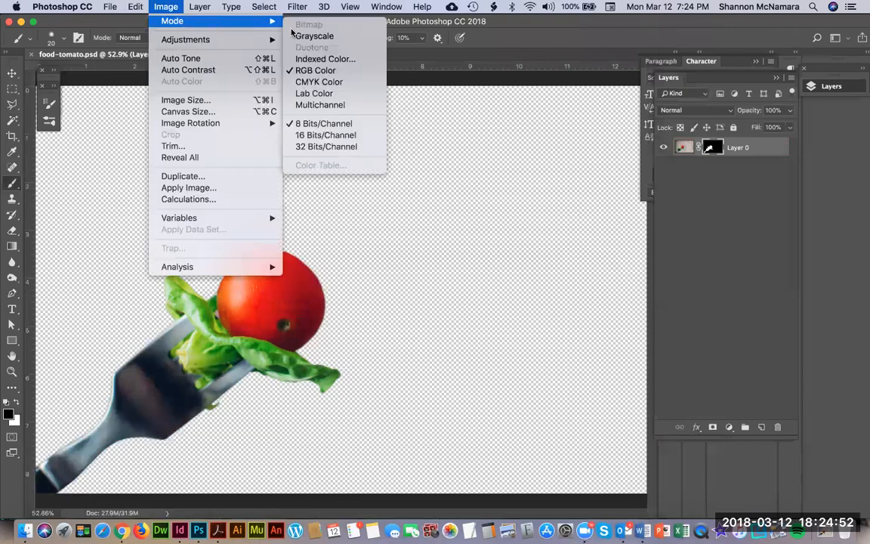
pyautogui.click(324, 82)
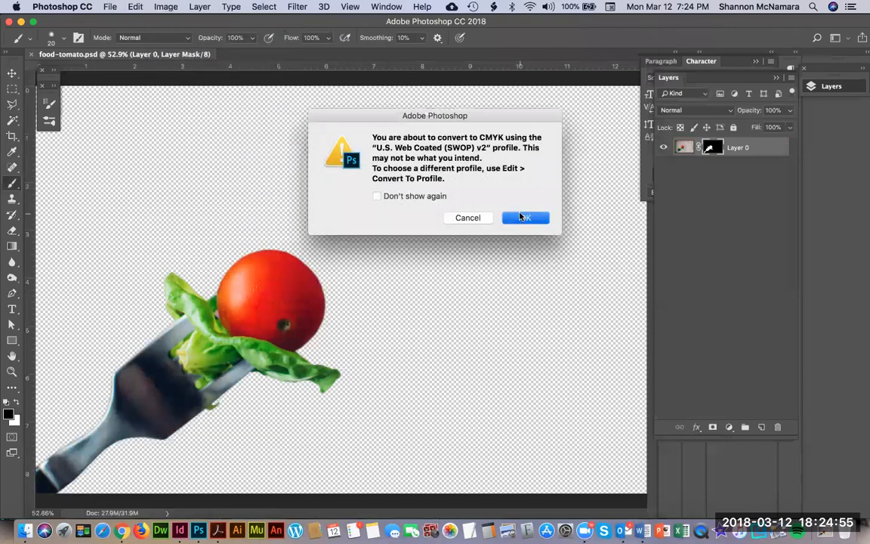
pyautogui.click(521, 218)
# - Save food-tomato.psd and close it
pyautogui.press('super+s')
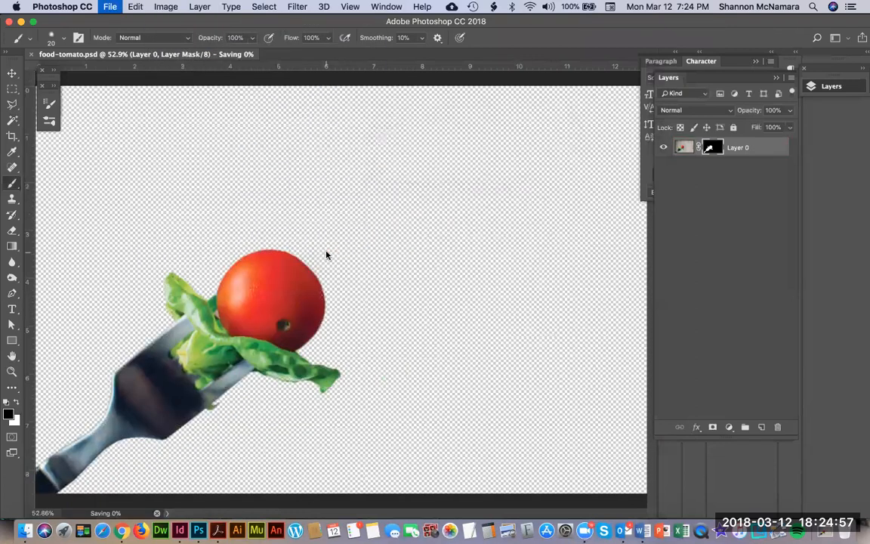
pyautogui.press('super+w')
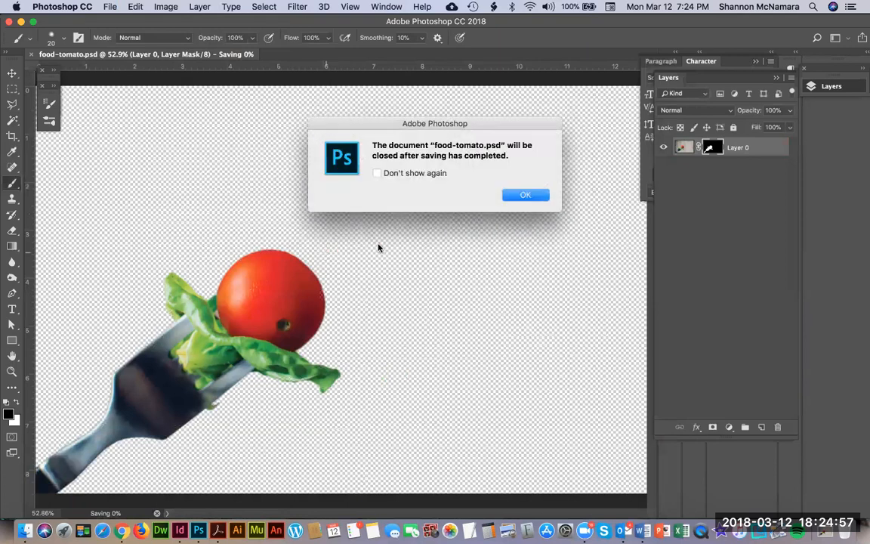
pyautogui.click(533, 196)
# - Switch to InDesign, place food-tomato.psd from the Assignment folder, and move it over the lower half of the Casual Dining page
pyautogui.press('super+Tab')
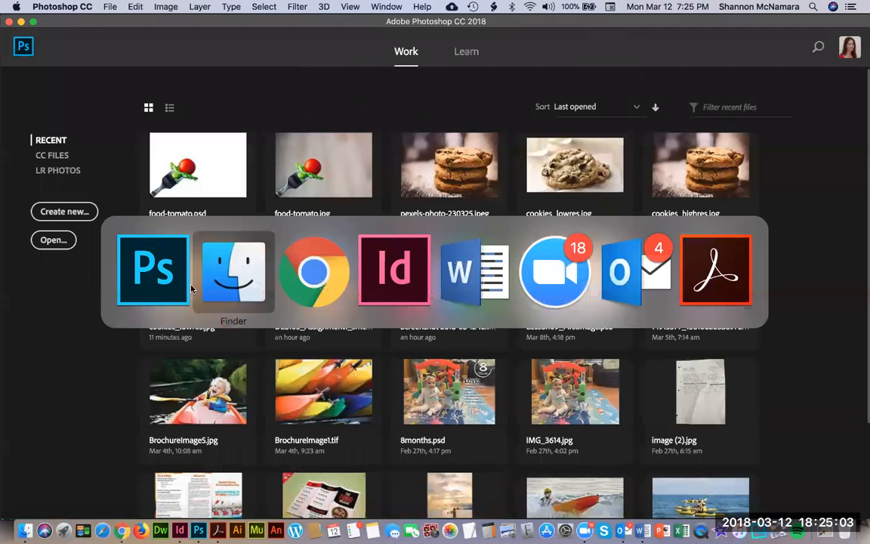
pyautogui.press('super+Tab')
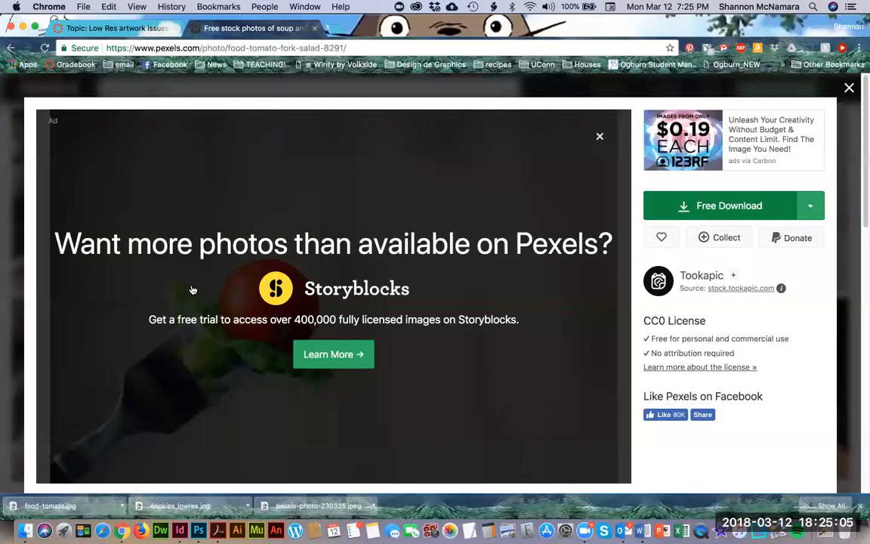
pyautogui.press('super+Tab')
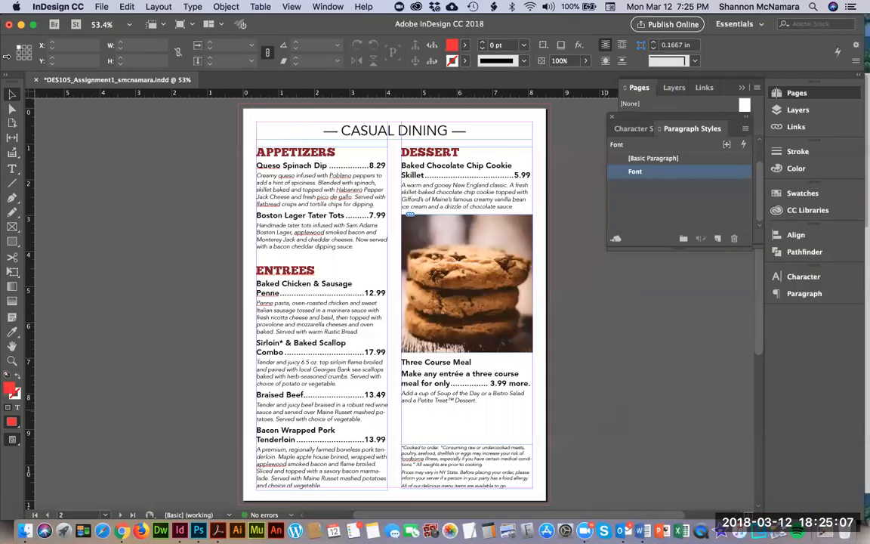
pyautogui.click(94, 6)
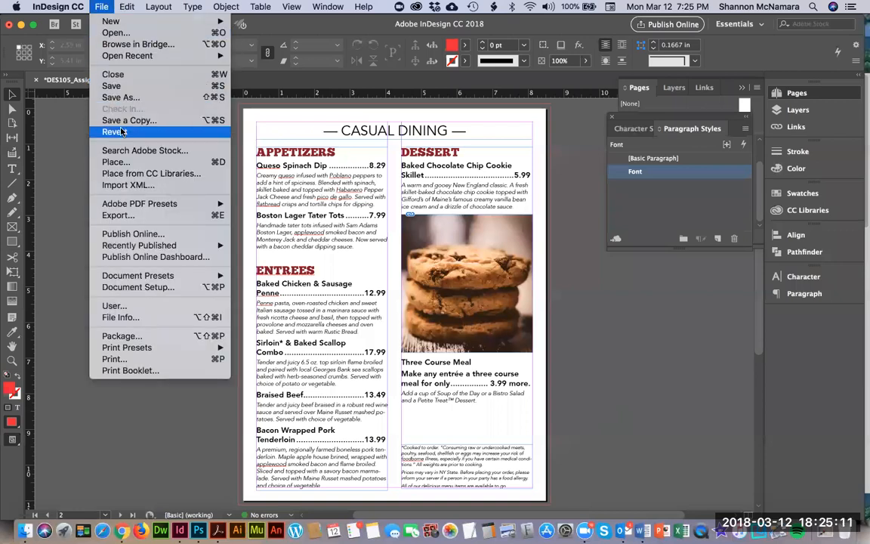
pyautogui.click(113, 163)
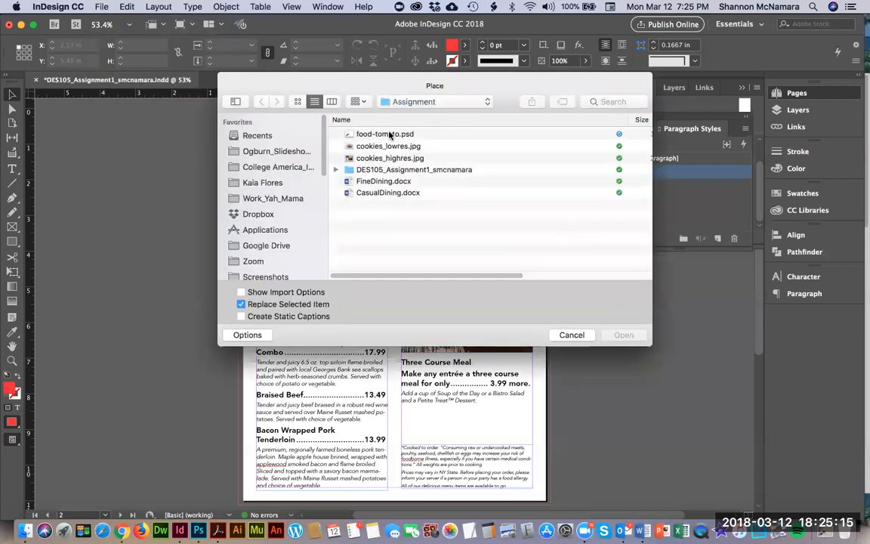
pyautogui.click(390, 134)
pyautogui.click(624, 336)
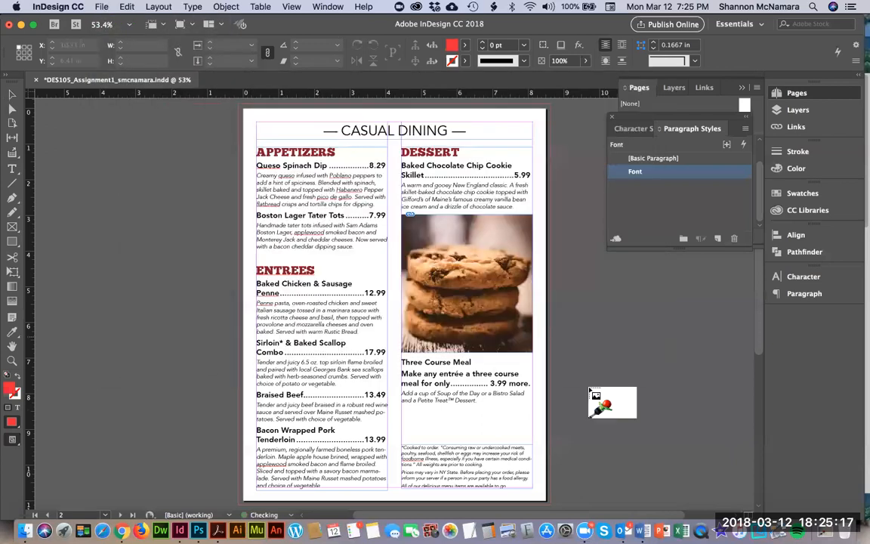
pyautogui.click(594, 318)
pyautogui.moveTo(594, 318); pyautogui.dragTo(353, 309)
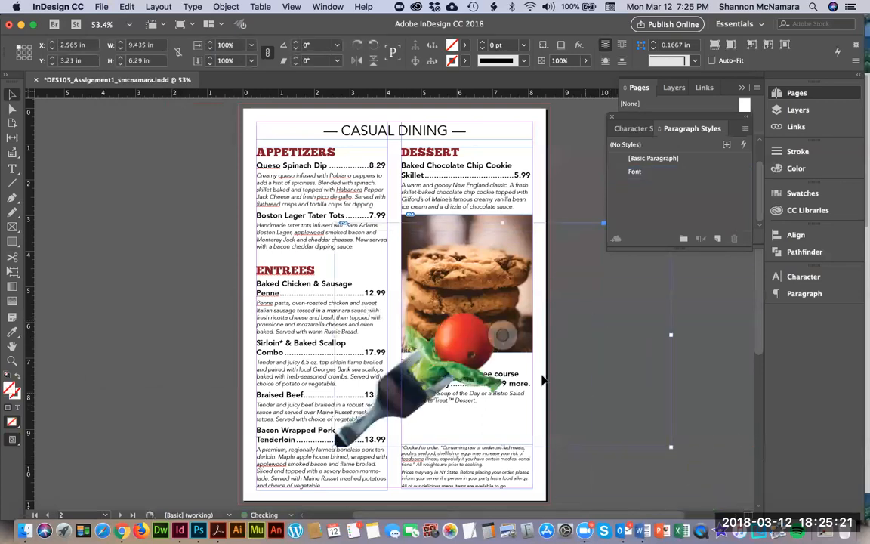
# - Flip the fork image horizontally and move it so the handle's end meets the page's right edge
pyautogui.rightClick(414, 401)
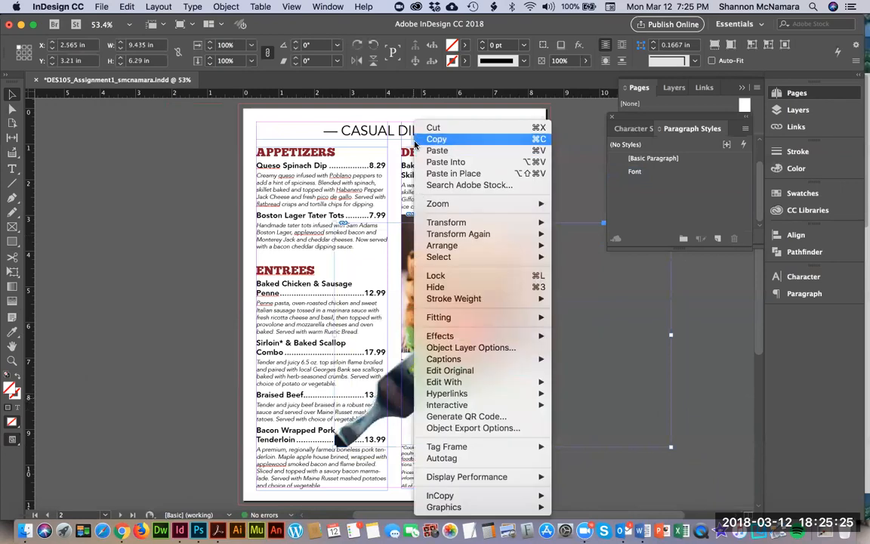
pyautogui.moveTo(457, 225)
pyautogui.click(582, 317)
pyautogui.moveTo(323, 441); pyautogui.dragTo(542, 442)
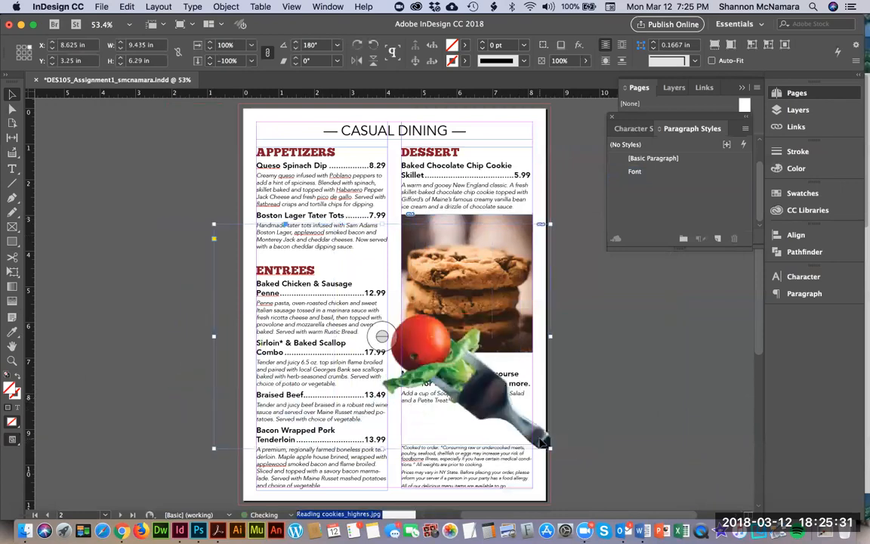
# - Scale the fork image down to about 7.04 by 4.69 in and rotate it to about -144° so the fork lies nearly horizontal
pyautogui.moveTo(214, 224); pyautogui.dragTo(299, 281)
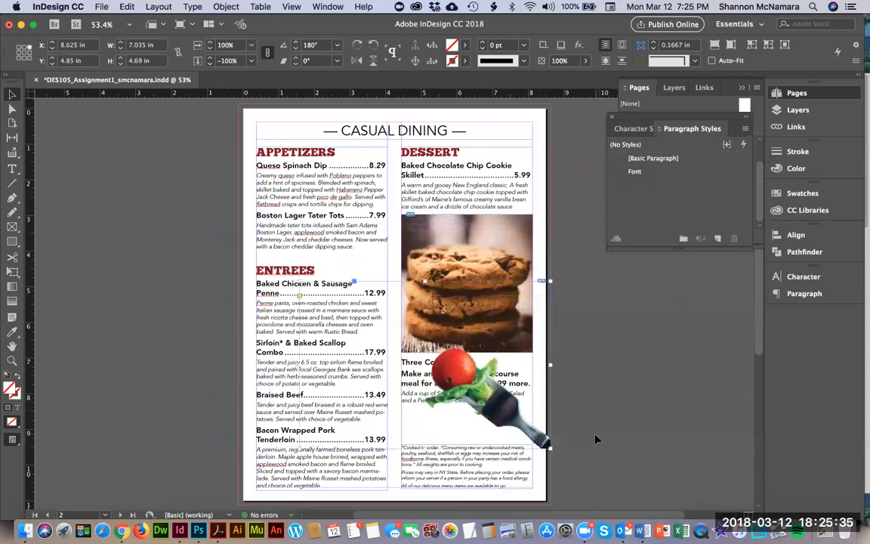
pyautogui.press('r')
pyautogui.moveTo(599, 440); pyautogui.dragTo(640, 345)
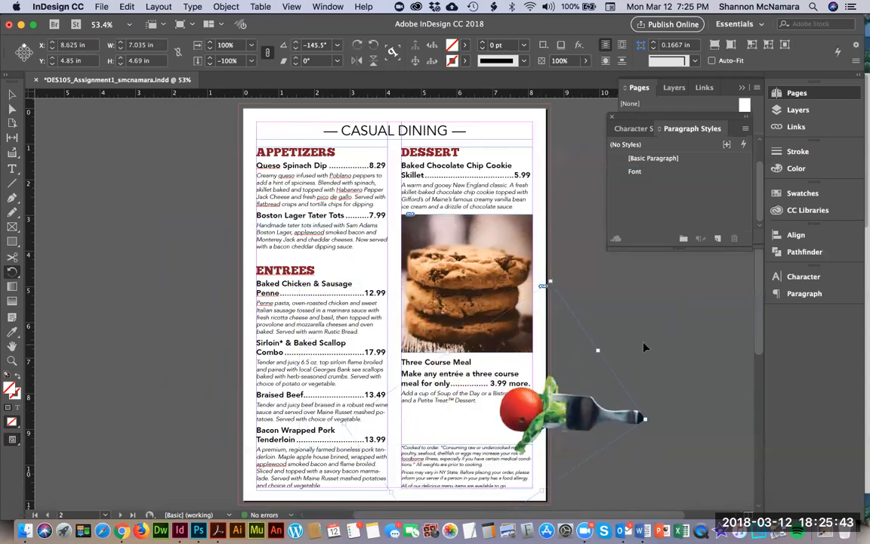
pyautogui.moveTo(640, 346); pyautogui.dragTo(645, 340)
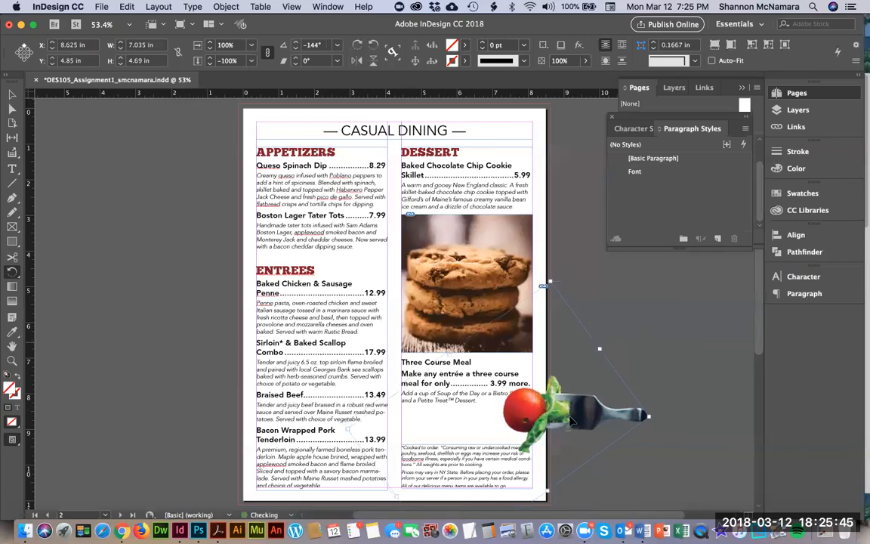
# - Move the fork image back over the page beneath the Three Course Meal text and scale it down to about 4.5 by 3 in
pyautogui.press('v')
pyautogui.moveTo(513, 426); pyautogui.dragTo(555, 435)
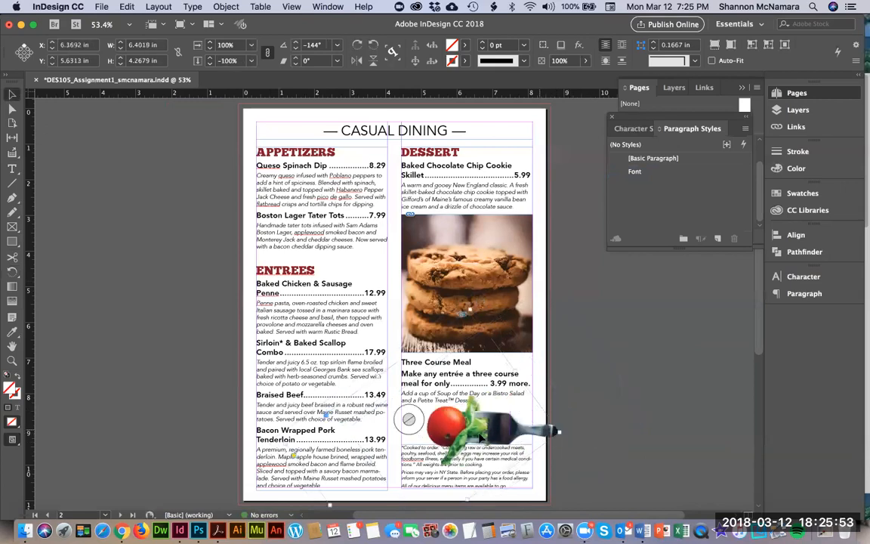
pyautogui.scroll(-4, 378, 496)
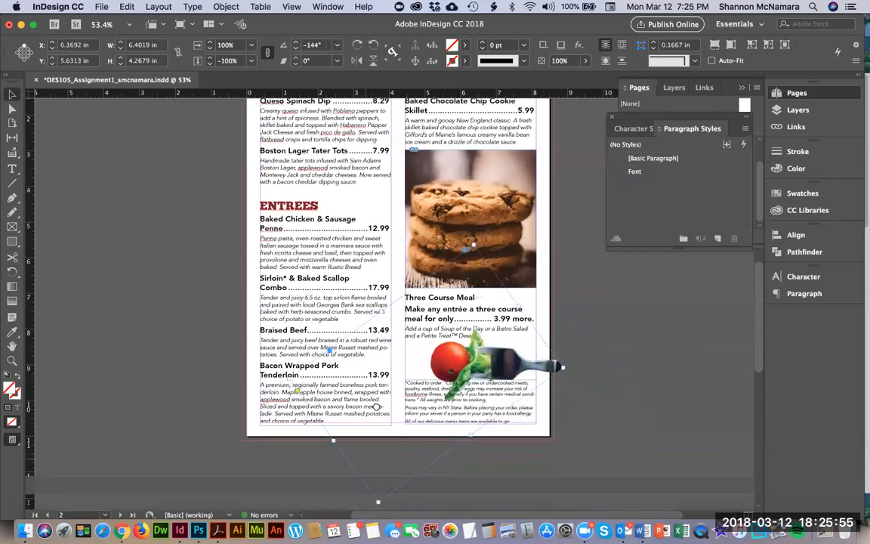
pyautogui.scroll(-3, 378, 412)
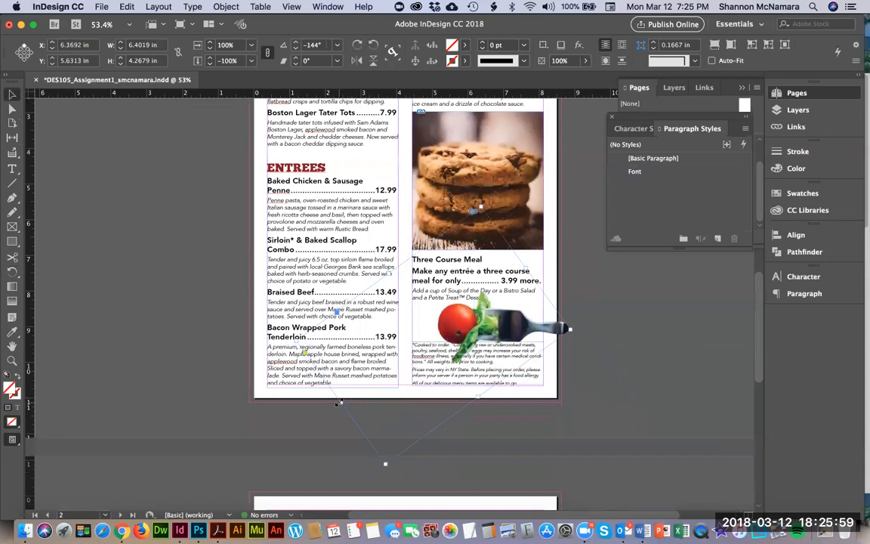
pyautogui.moveTo(340, 403); pyautogui.dragTo(383, 365)
pyautogui.moveTo(500, 313); pyautogui.dragTo(514, 316)
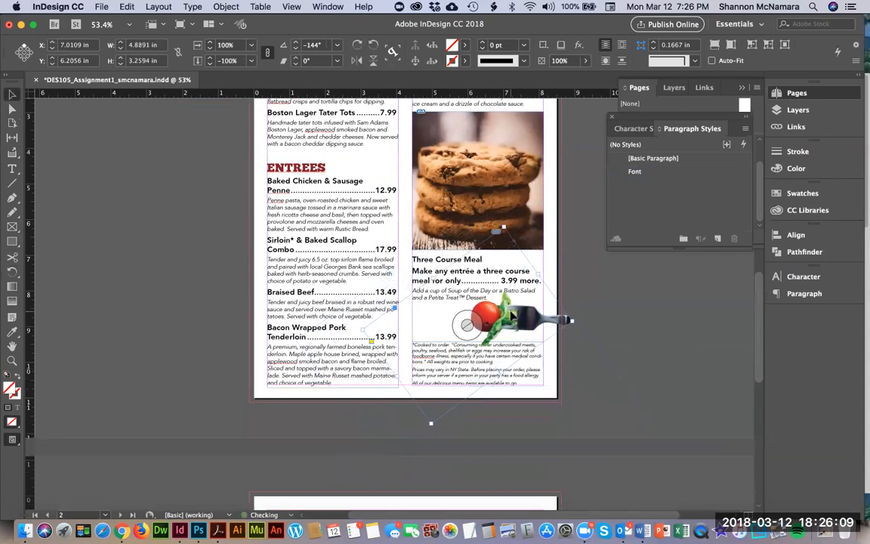
pyautogui.moveTo(504, 227); pyautogui.dragTo(500, 277)
pyautogui.moveTo(432, 425); pyautogui.dragTo(437, 410)
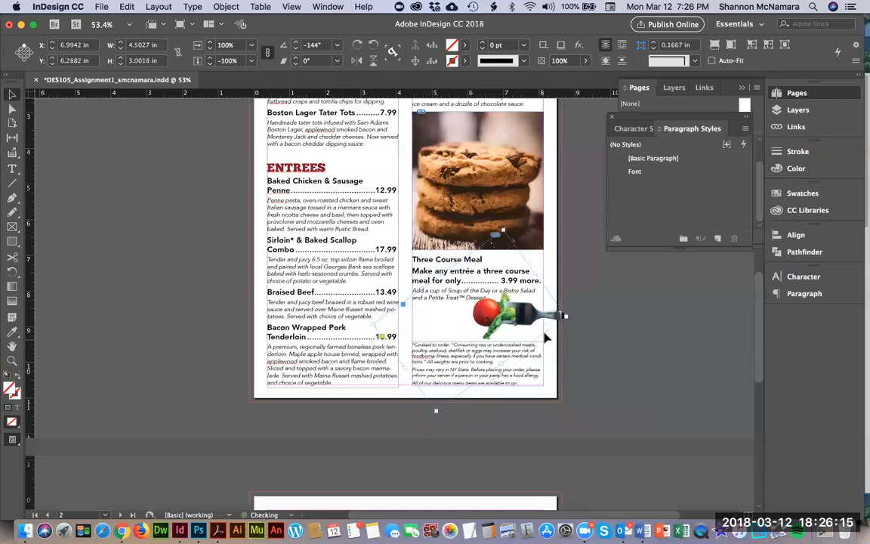
# - Shift the fork image sideways so the handle's end runs past the page's right edge and bleed, and deselect it
pyautogui.moveTo(550, 316); pyautogui.dragTo(557, 320)
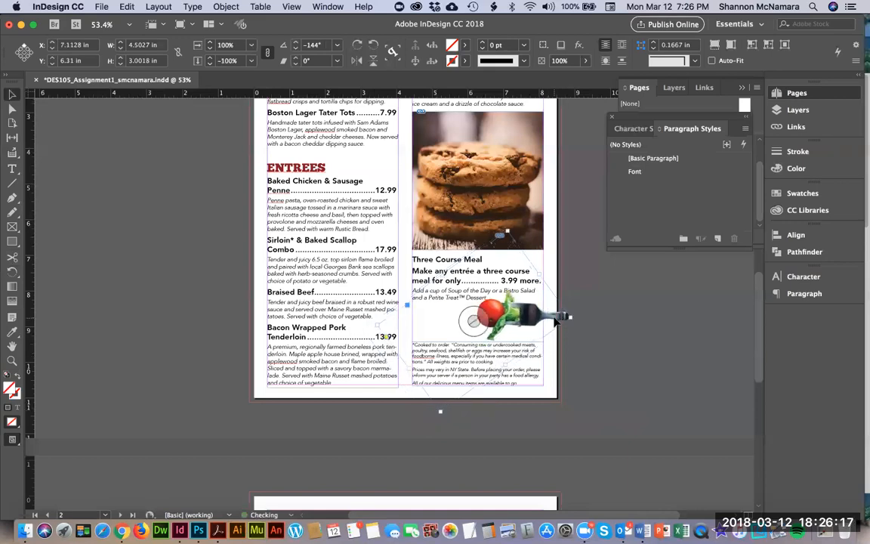
pyautogui.press('Right')
pyautogui.press('Right')
pyautogui.press('Right')
pyautogui.press('Right')
pyautogui.press('Right')
pyautogui.press('Right')
pyautogui.press('Right')
pyautogui.press('Right')
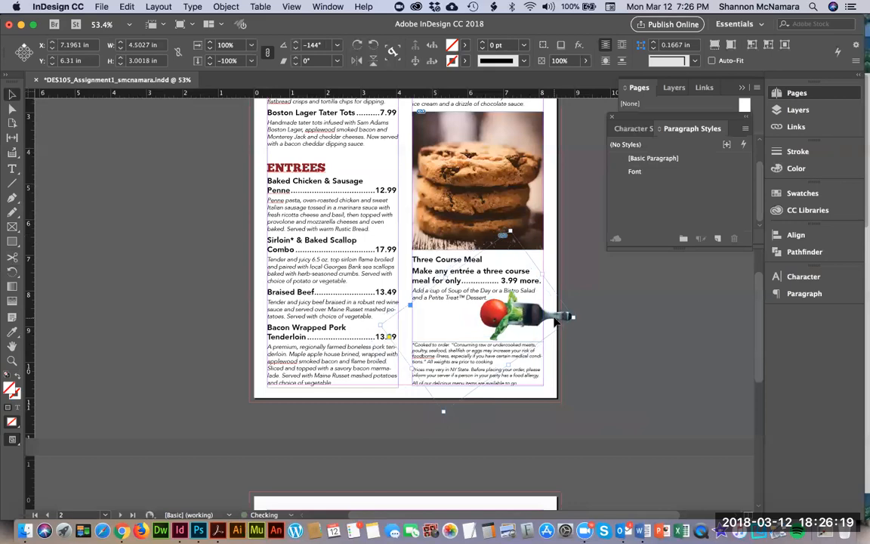
pyautogui.click(558, 291)
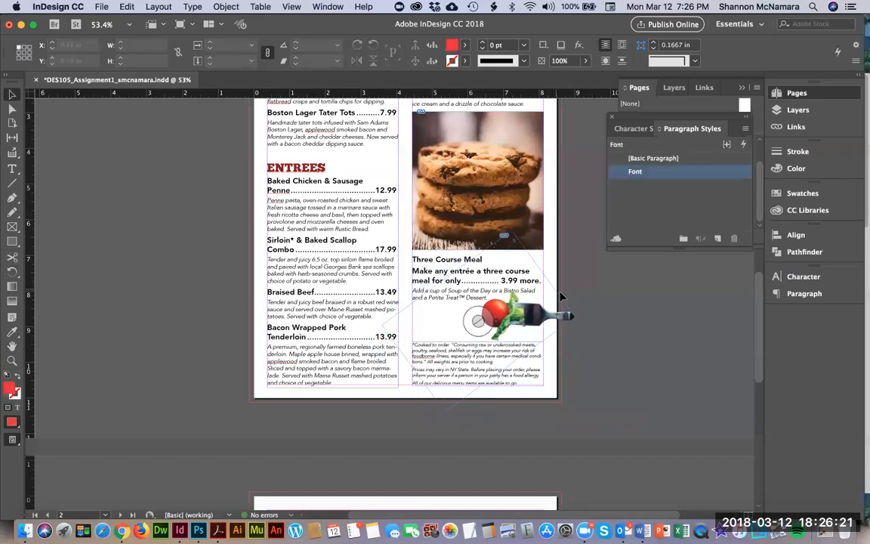
# - Zoom in on the fork and crop its oversized frame to about 2.93 by 3.01 in
pyautogui.press('z')
pyautogui.moveTo(554, 287); pyautogui.dragTo(583, 358)
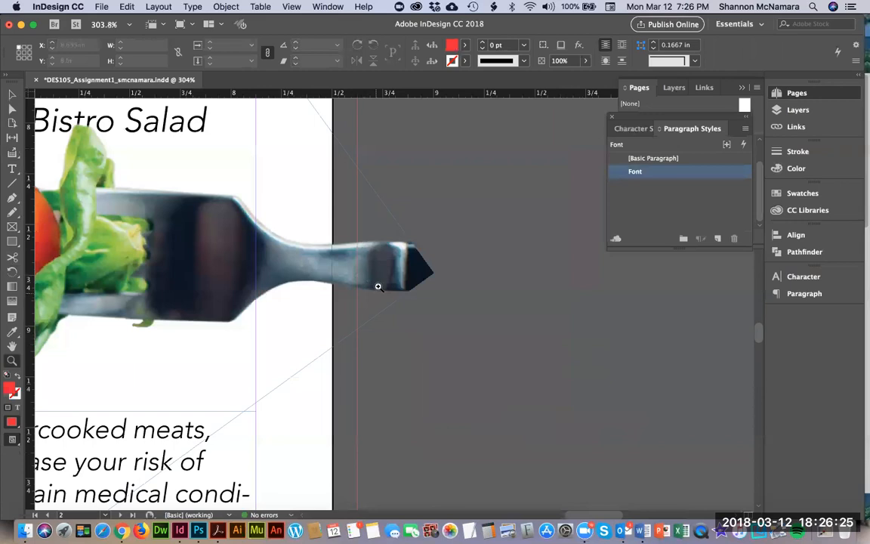
pyautogui.press('super+0')
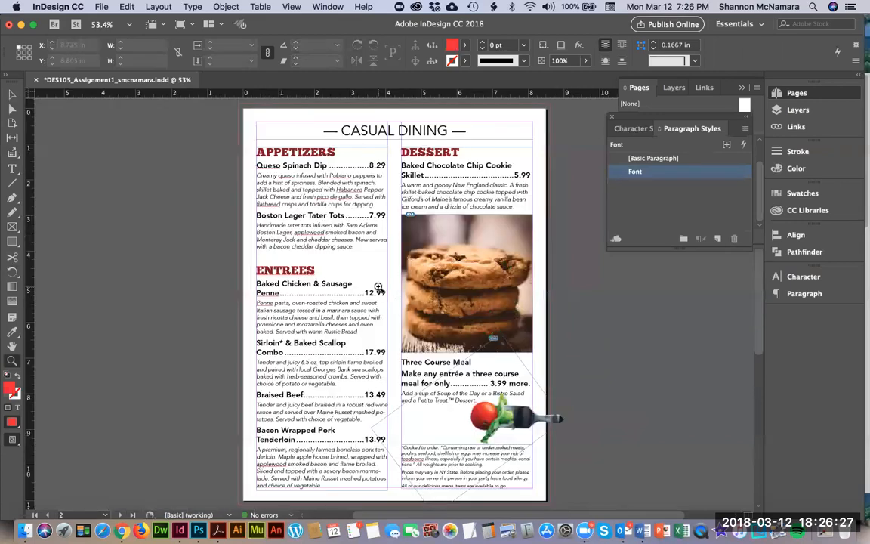
pyautogui.moveTo(374, 292); pyautogui.dragTo(415, 260)
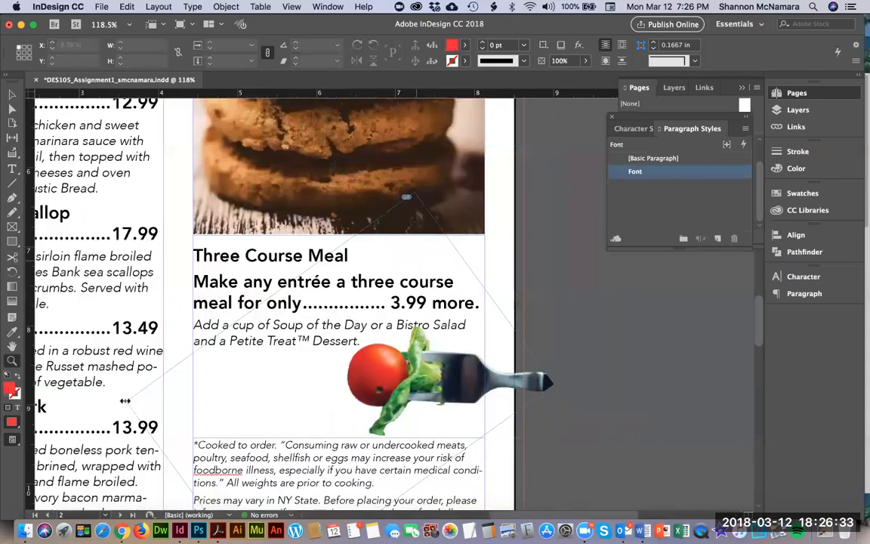
pyautogui.press('v')
pyautogui.click(125, 401)
pyautogui.moveTo(206, 415); pyautogui.dragTo(237, 262)
pyautogui.moveTo(298, 439); pyautogui.dragTo(400, 365)
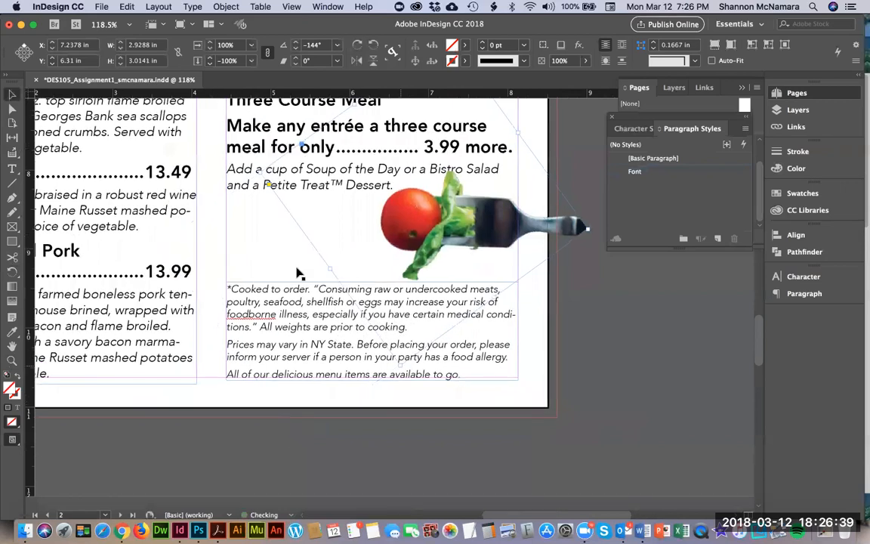
# - Crop the frame closer around the fork and tomato and scale the image down to about 2.17 by 1.71 in overall
pyautogui.scroll(3, 333, 194)
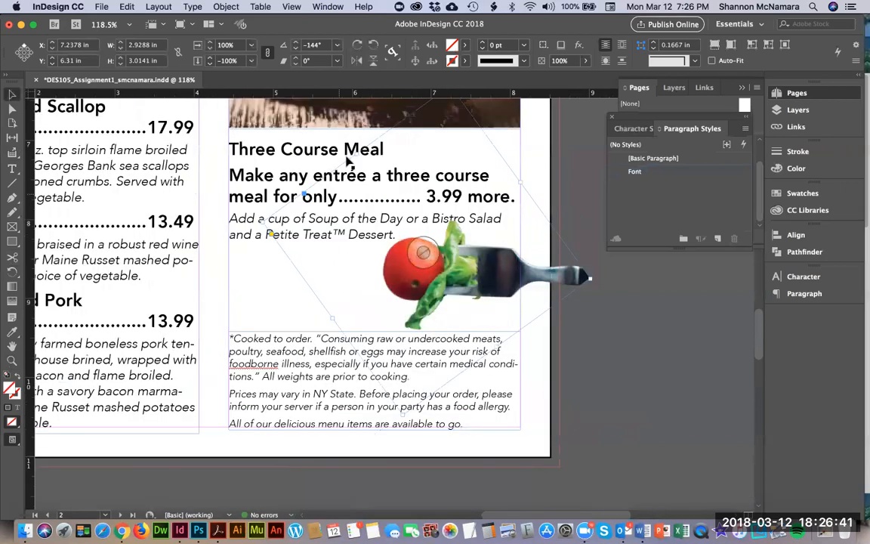
pyautogui.moveTo(356, 153); pyautogui.dragTo(394, 239)
pyautogui.moveTo(333, 318); pyautogui.dragTo(394, 354)
pyautogui.moveTo(438, 387); pyautogui.dragTo(463, 362)
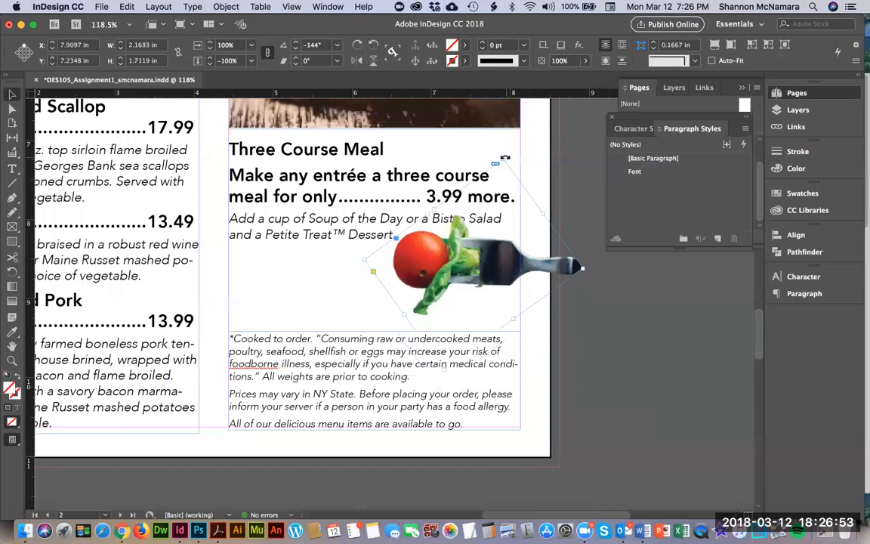
# - Scale the fork image to about 2.01 by 1.58 in, position it between the dessert text and the disclaimer, and deselect it
pyautogui.moveTo(504, 158); pyautogui.dragTo(504, 184)
pyautogui.moveTo(462, 252); pyautogui.dragTo(457, 253)
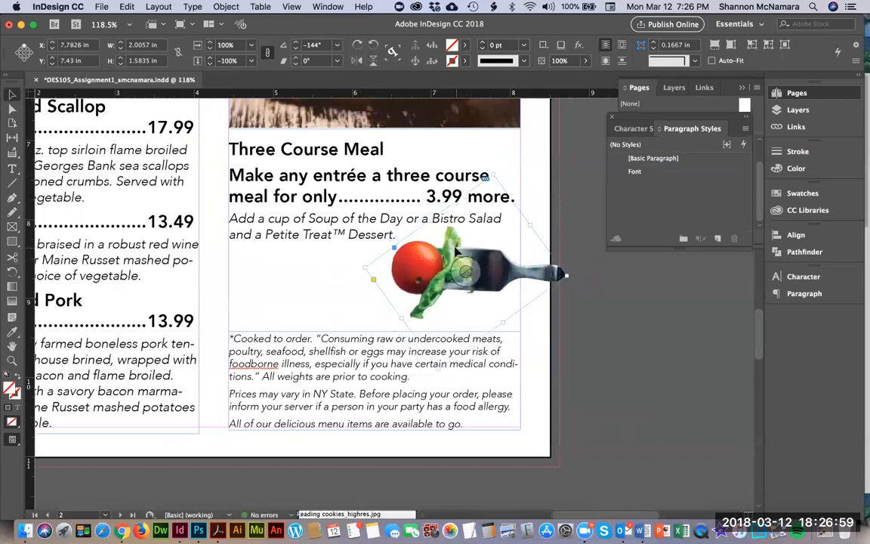
pyautogui.press('Down')
pyautogui.press('Down')
pyautogui.press('Down')
pyautogui.press('Down')
pyautogui.press('Down')
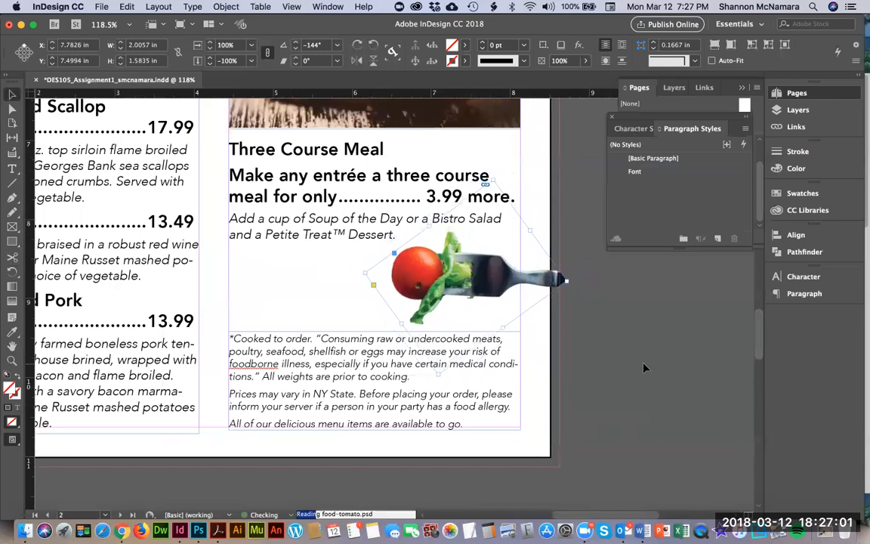
pyautogui.click(645, 368)
# - Switch to Chrome, return to the Pexels results for "treat" and look through the dessert photos for a suitable menu image
pyautogui.press('super+Tab')
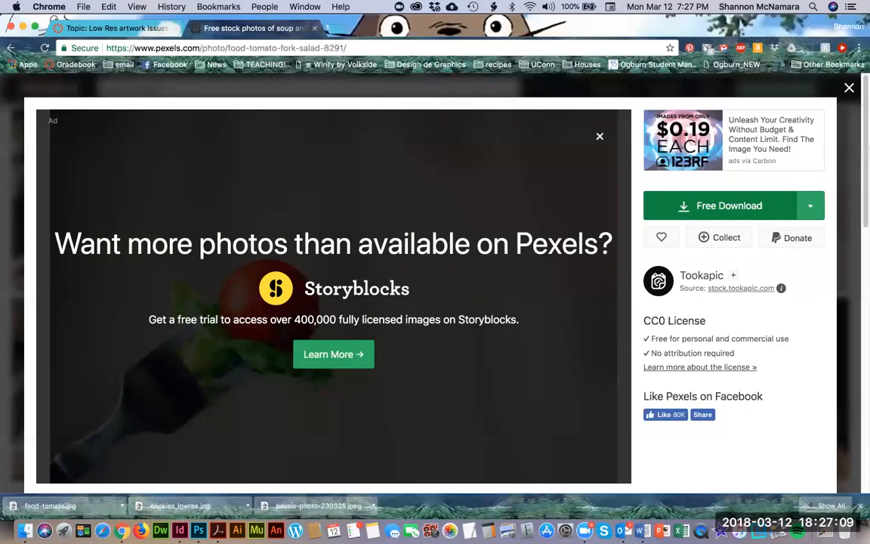
pyautogui.click(11, 48)
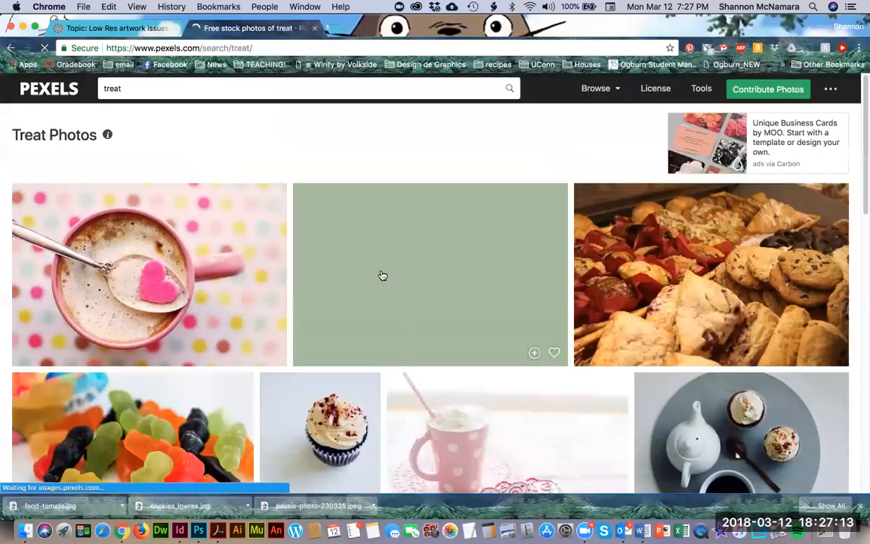
pyautogui.scroll(-4, 382, 275)
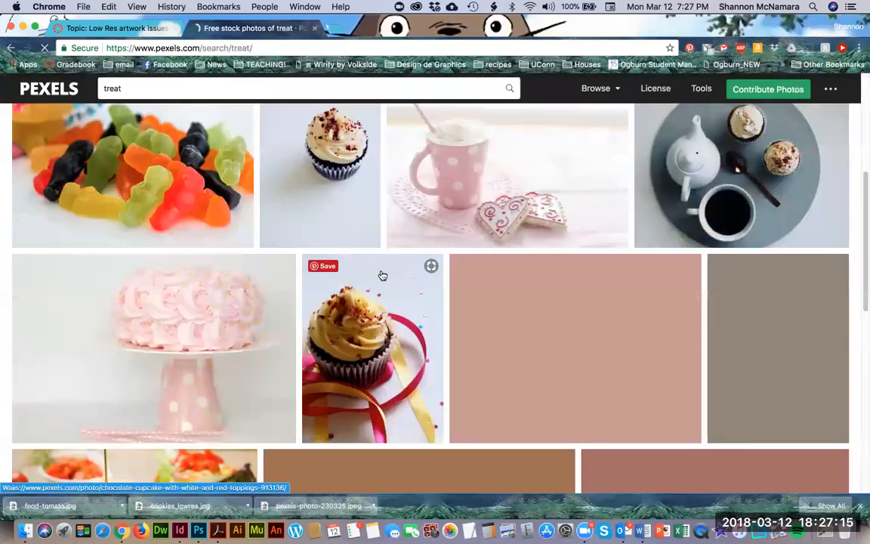
pyautogui.scroll(-4, 382, 275)
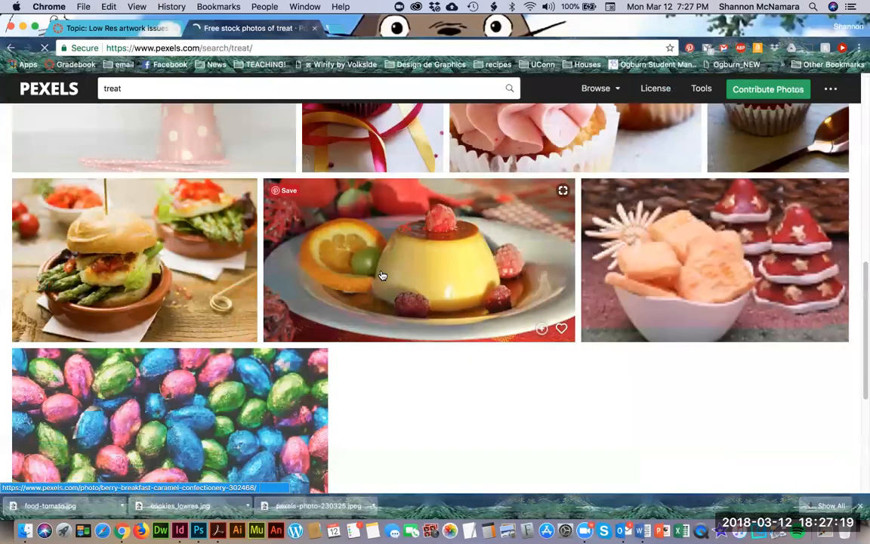
pyautogui.scroll(-2, 382, 275)
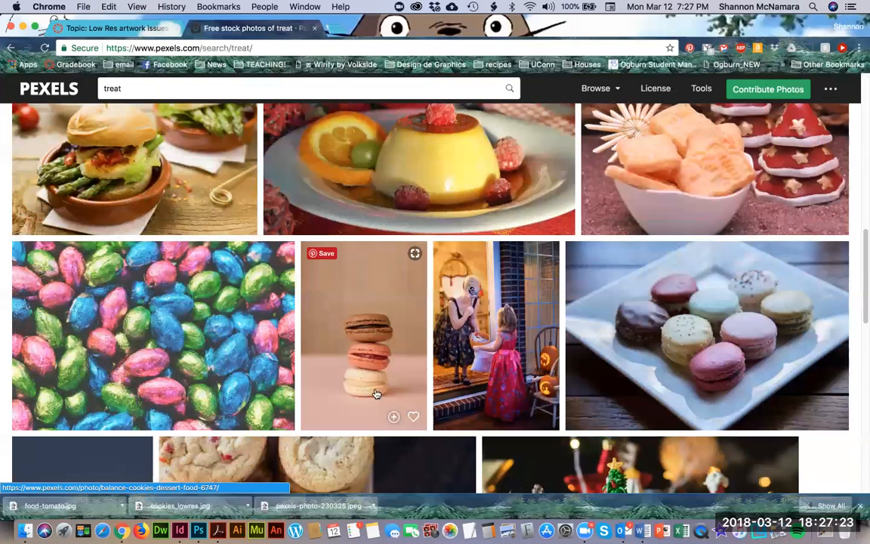
pyautogui.scroll(8, 372, 402)
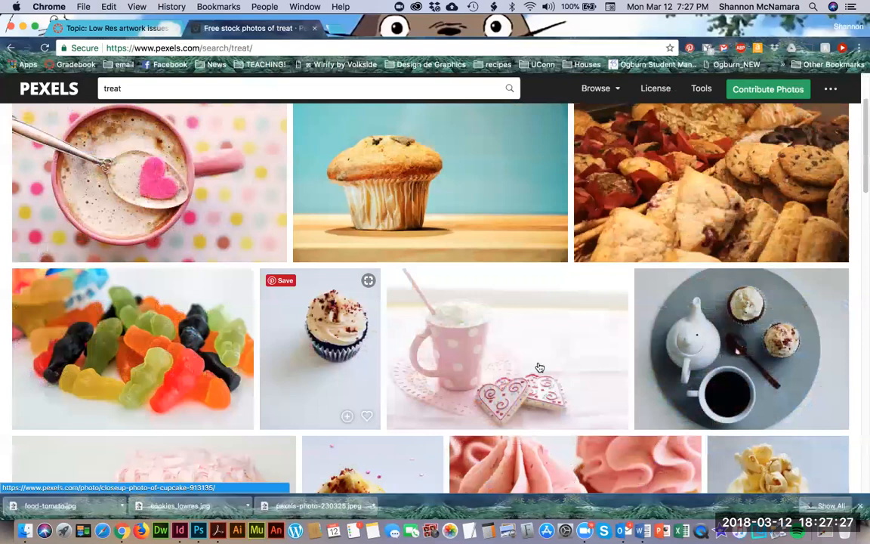
pyautogui.scroll(-3, 605, 311)
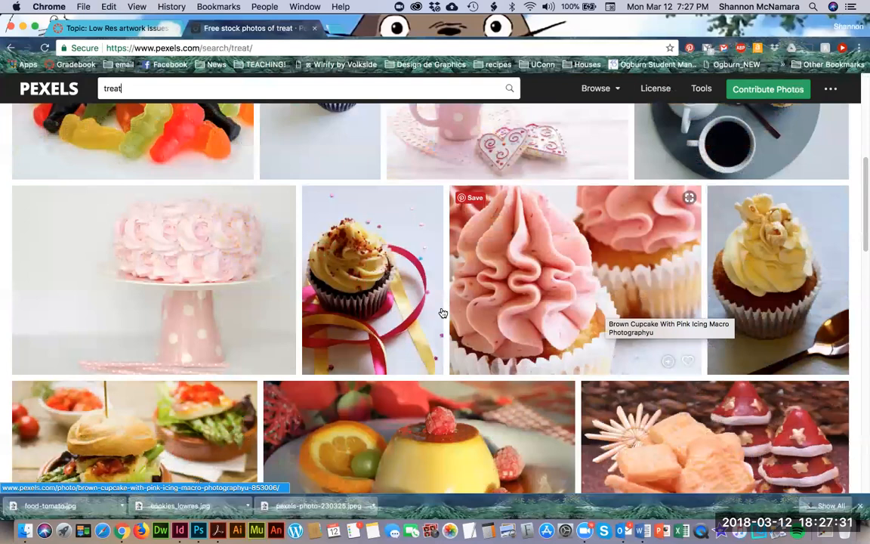
pyautogui.scroll(-3, 443, 311)
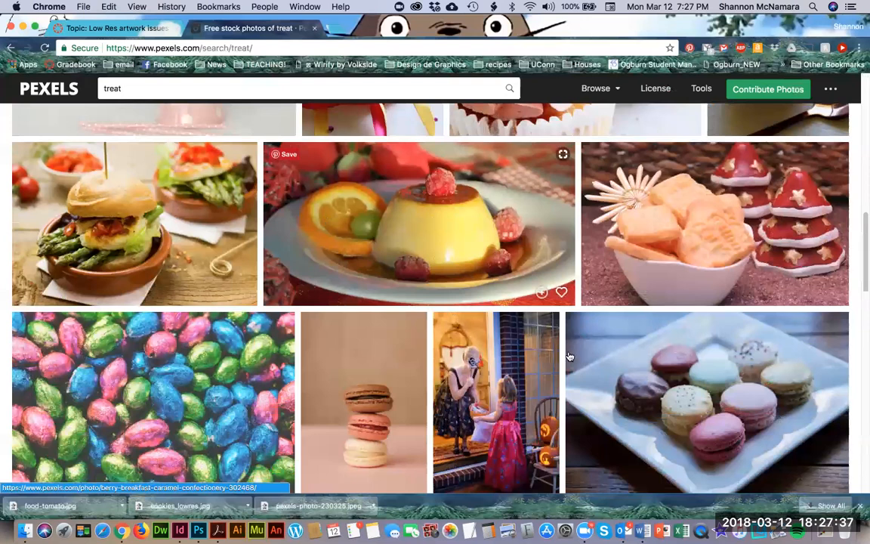
pyautogui.scroll(4, 540, 361)
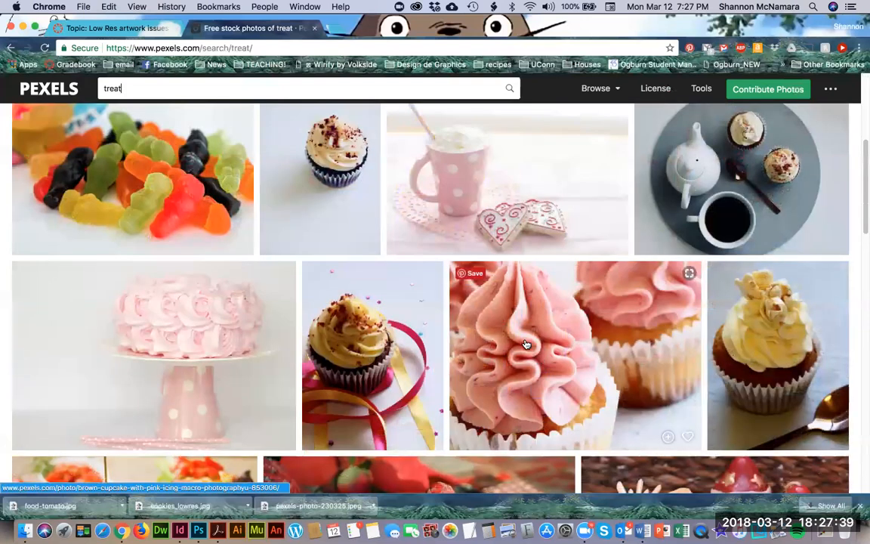
pyautogui.scroll(2, 526, 344)
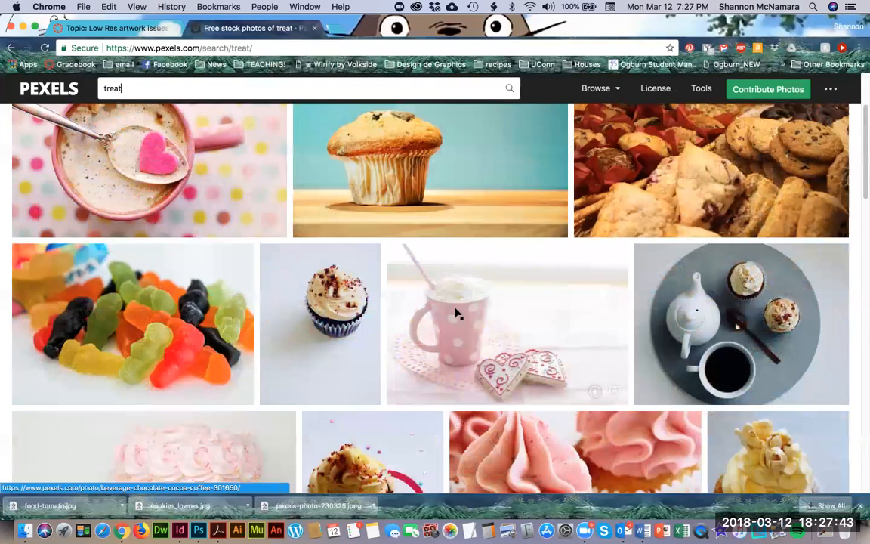
# - Check the menu in InDesign, return to the Pexels results in Chrome and close the Zoom window covering them
pyautogui.press('super+Tab')
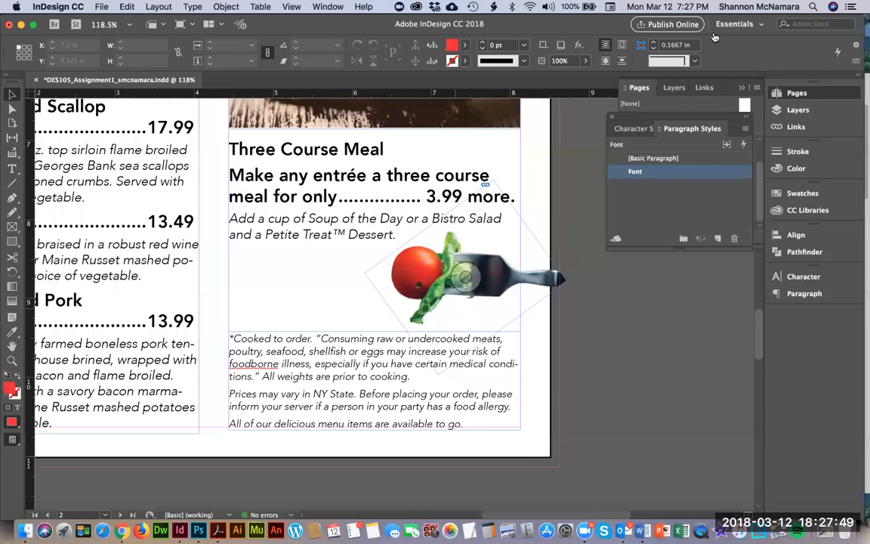
pyautogui.press('super+Tab')
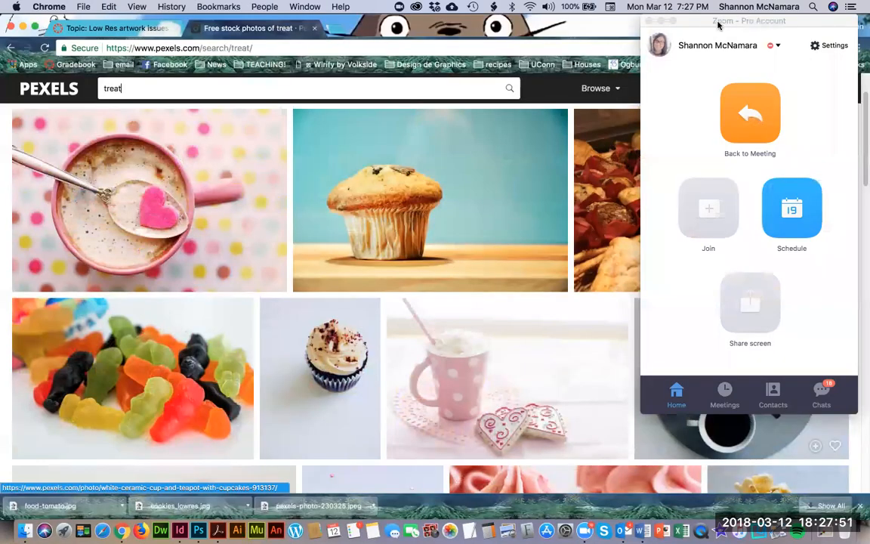
pyautogui.click(719, 26)
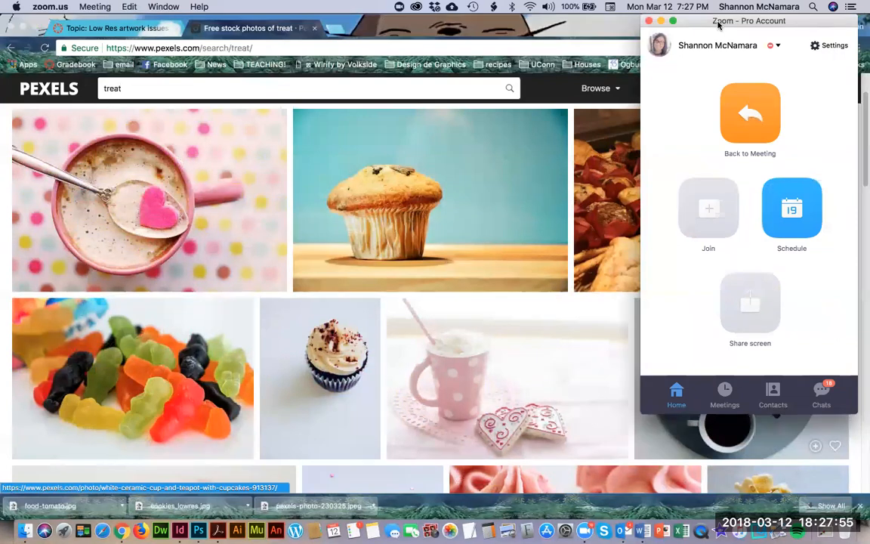
pyautogui.click(649, 21)
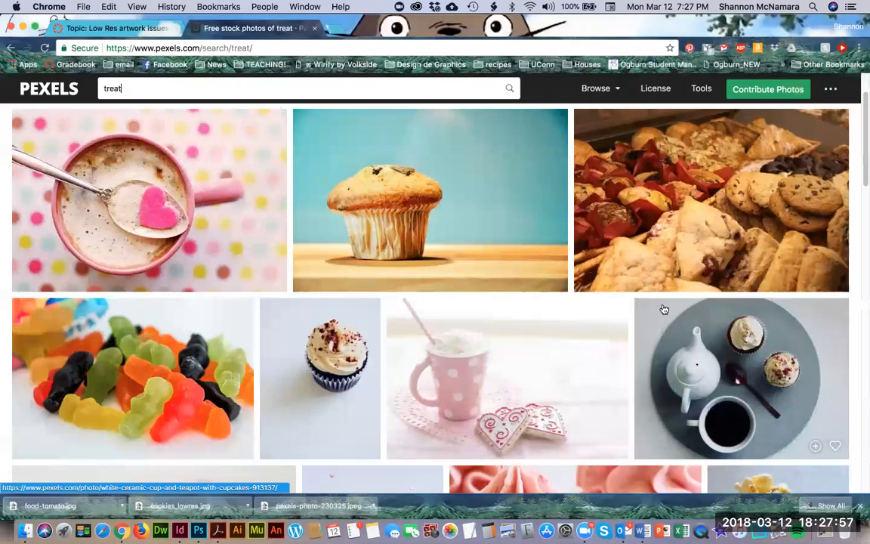
# - Browse the Pexels "treat" results and download the close-up photo of cupcakes with pink icing
pyautogui.scroll(2, 609, 293)
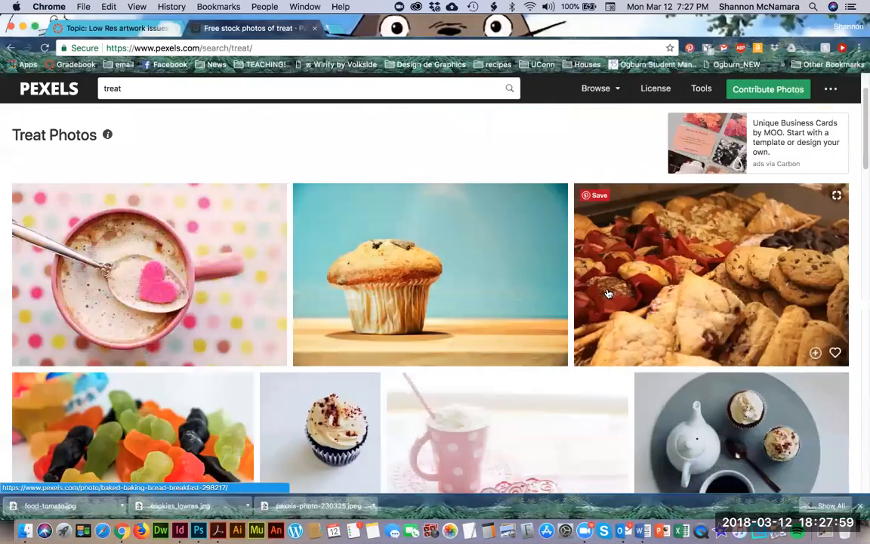
pyautogui.scroll(-3, 609, 293)
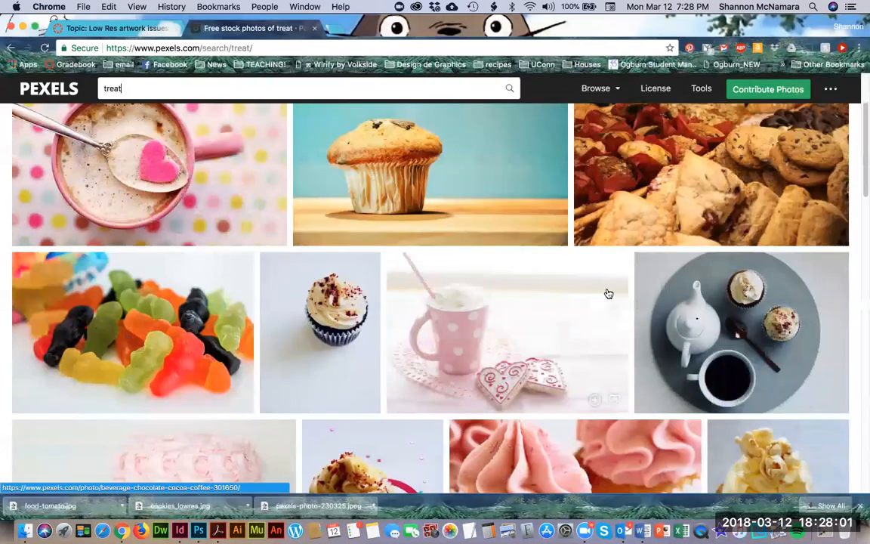
pyautogui.scroll(-5, 546, 299)
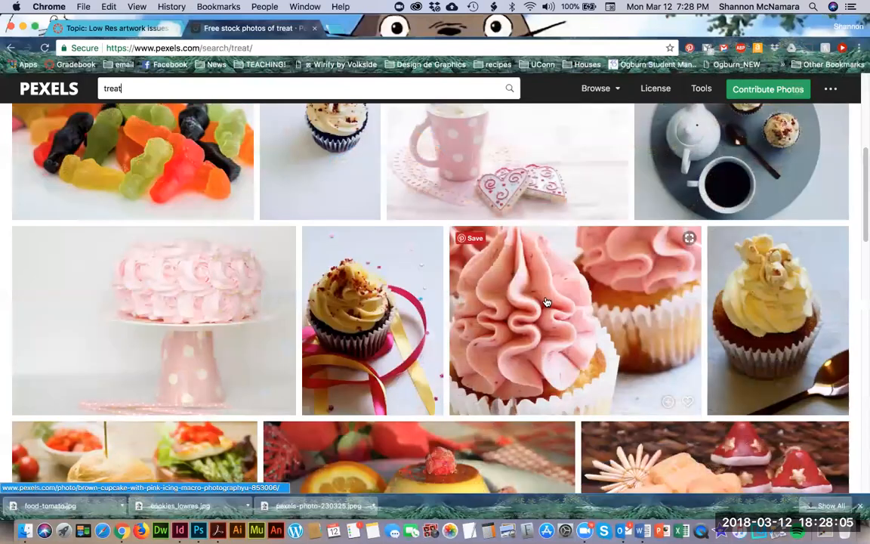
pyautogui.scroll(-10, 545, 302)
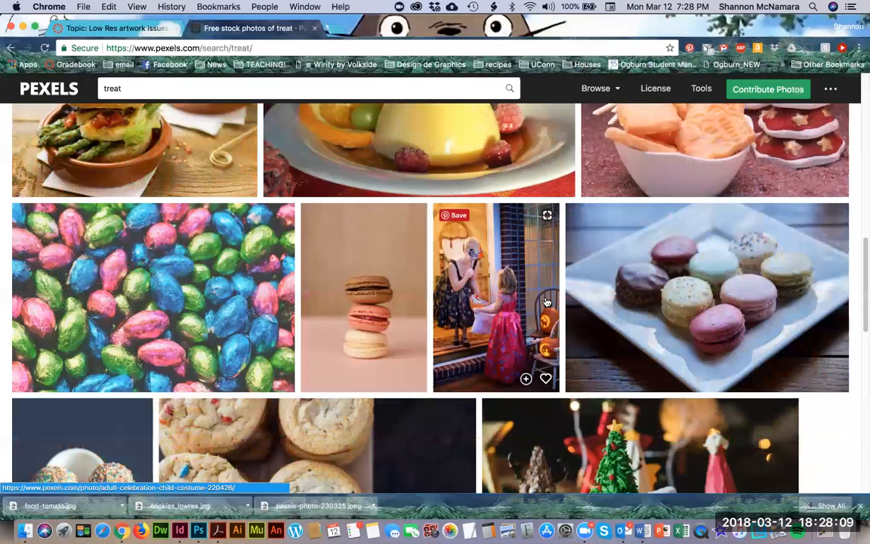
pyautogui.scroll(-1, 545, 302)
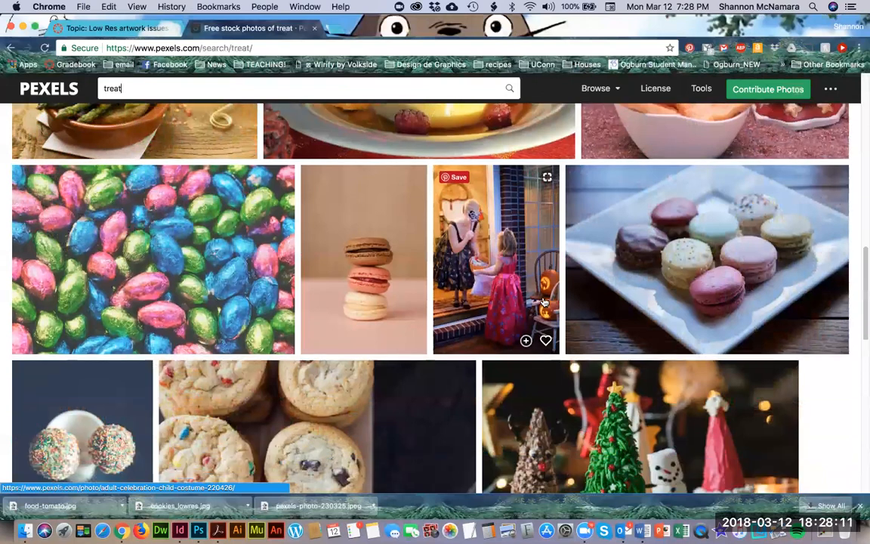
pyautogui.scroll(-6, 544, 302)
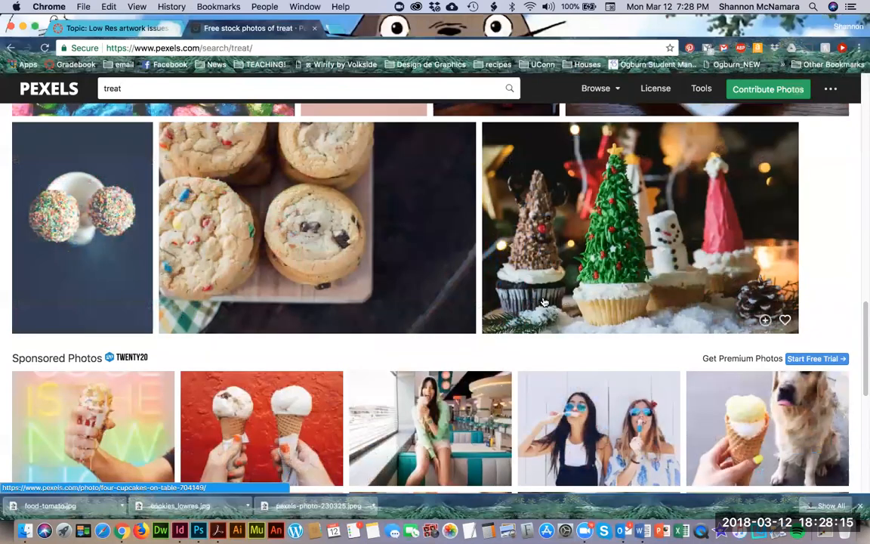
pyautogui.scroll(-12, 544, 302)
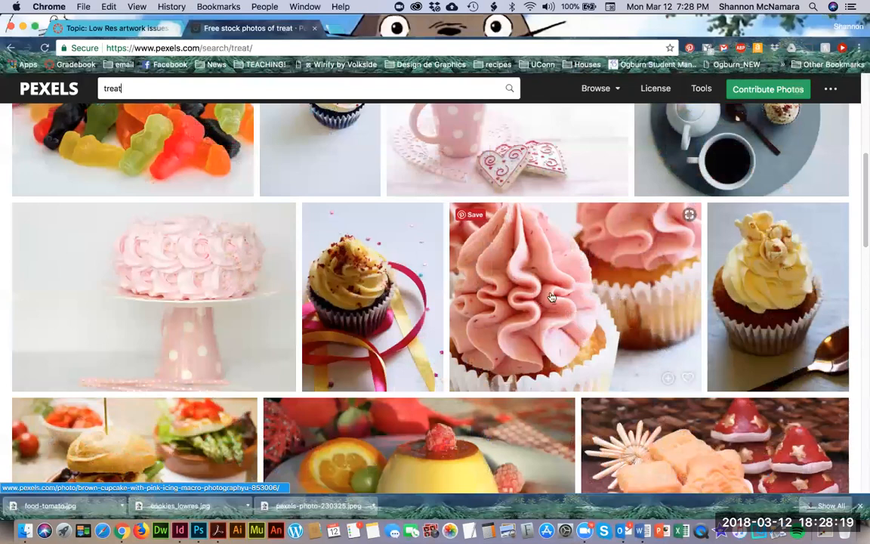
pyautogui.scroll(1, 550, 297)
pyautogui.click(494, 262)
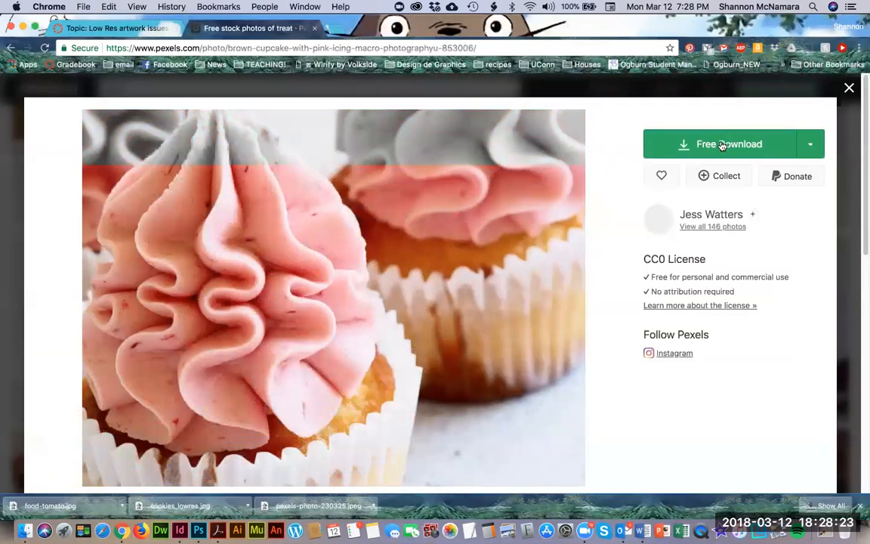
pyautogui.click(721, 146)
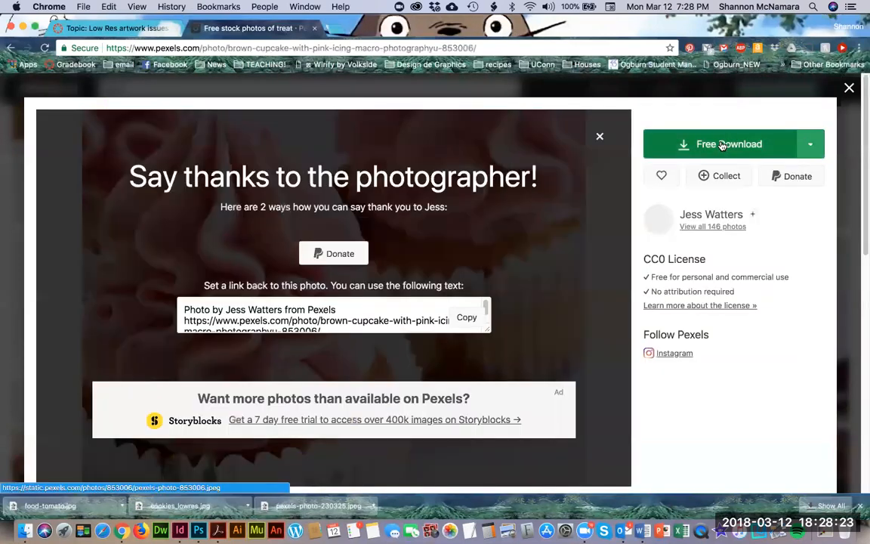
# - Switch to Finder, sort the Downloads folder by date modified, and open pexels-photo-853006.jpeg in Photoshop
pyautogui.click(25, 531)
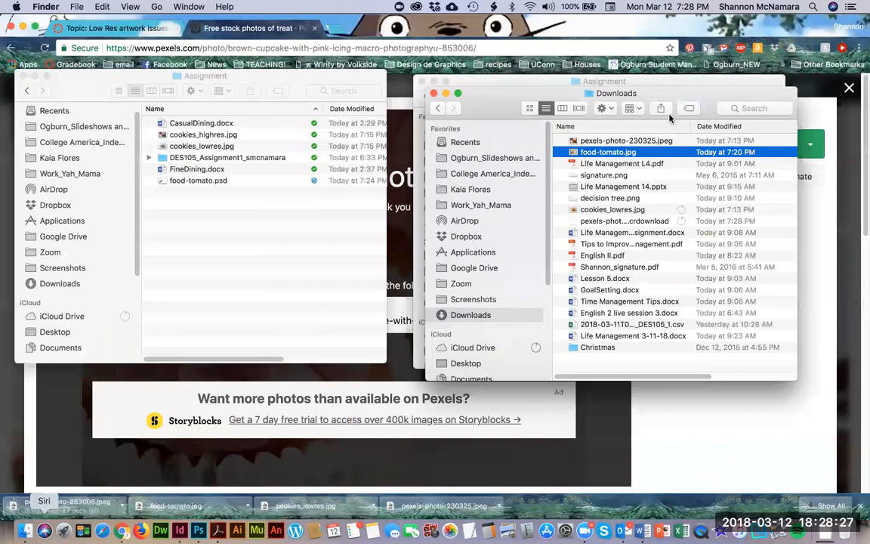
pyautogui.click(625, 208)
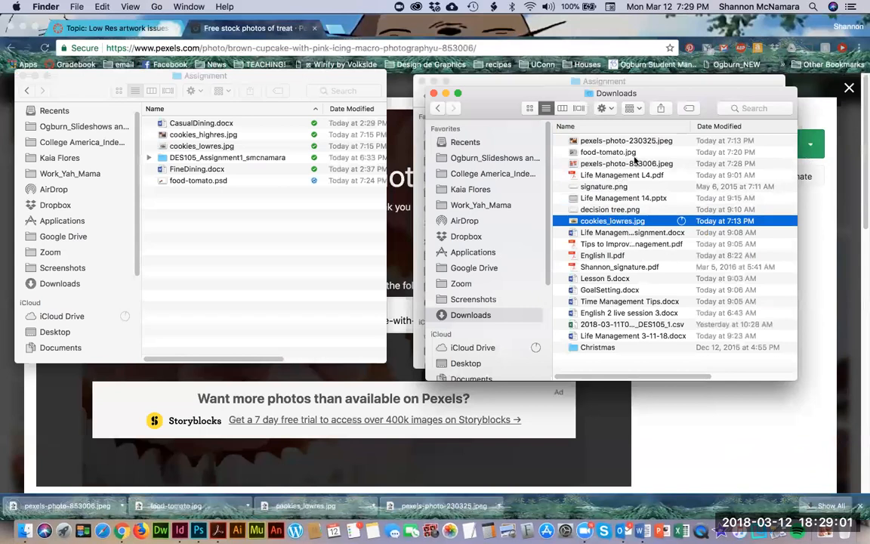
pyautogui.click(725, 128)
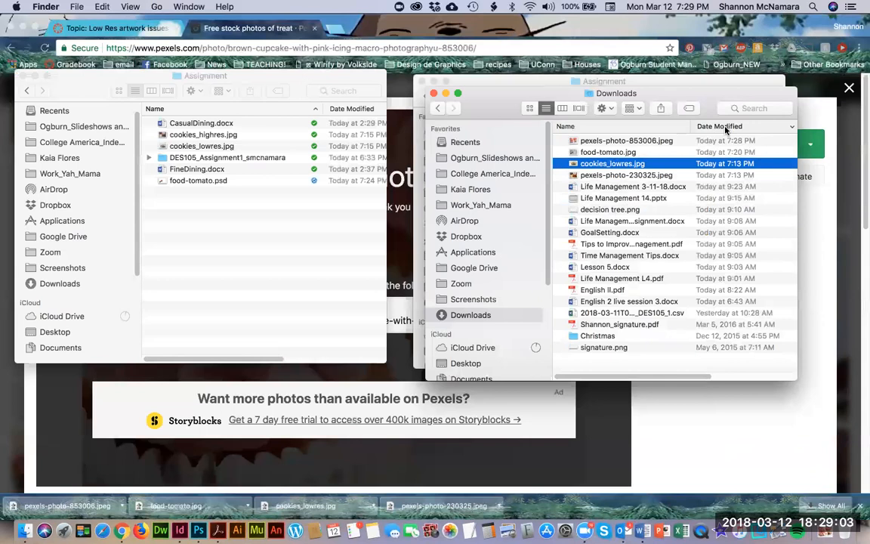
pyautogui.click(634, 142)
pyautogui.doubleClick(634, 142)
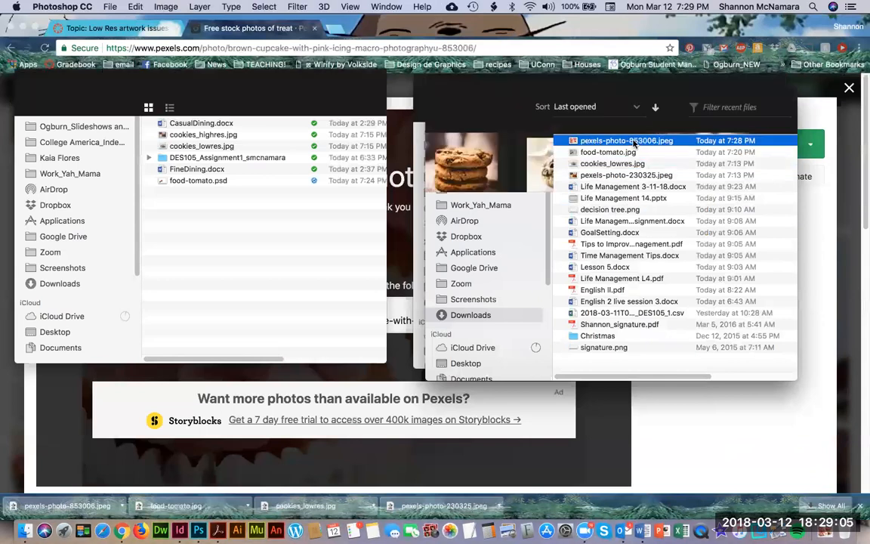
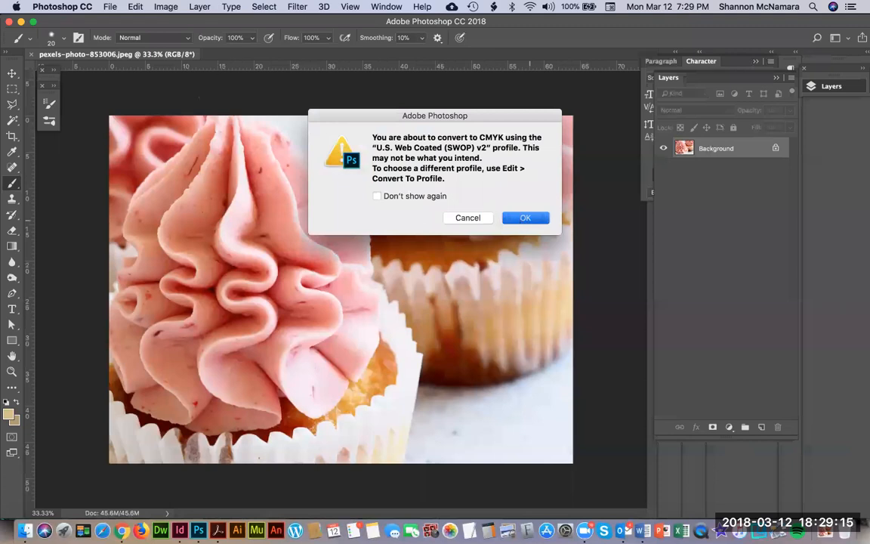
# - Convert the cupcake photo to CMYK, then save it as a quality 12 JPEG in the Assignment folder and close it
pyautogui.press('Return')
pyautogui.press('v')
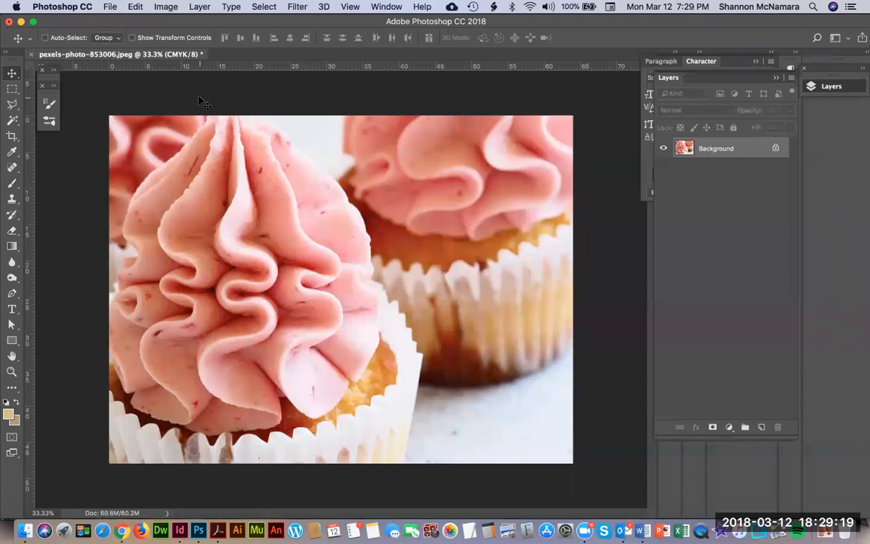
pyautogui.press('super')
pyautogui.press('super+shift+s')
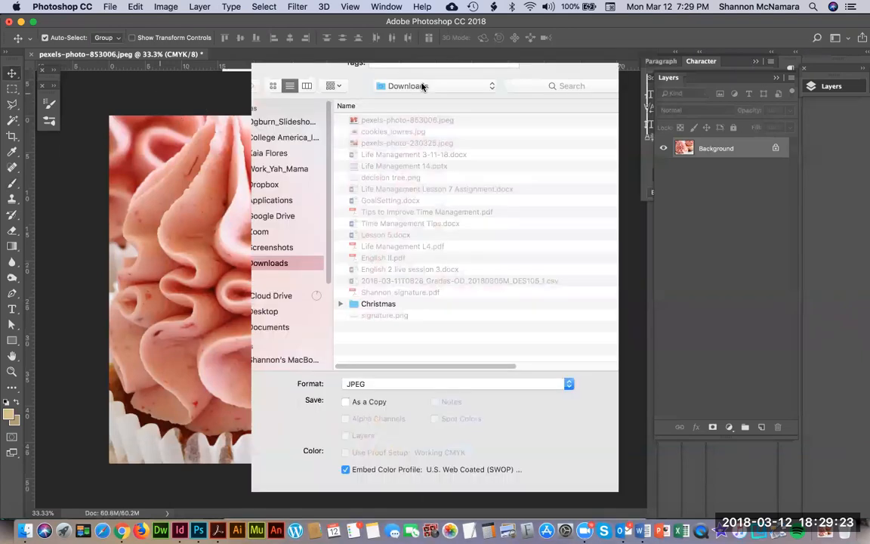
pyautogui.click(410, 87)
pyautogui.click(423, 163)
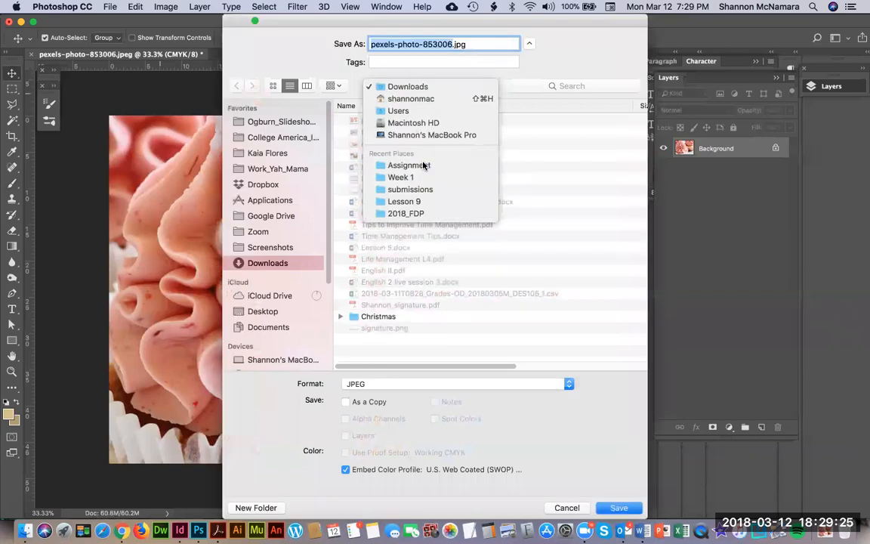
pyautogui.click(617, 510)
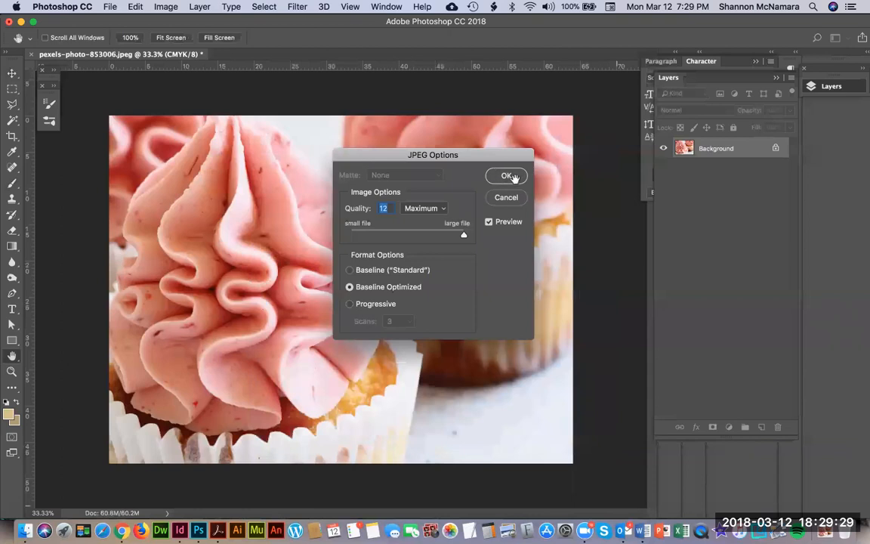
pyautogui.click(507, 177)
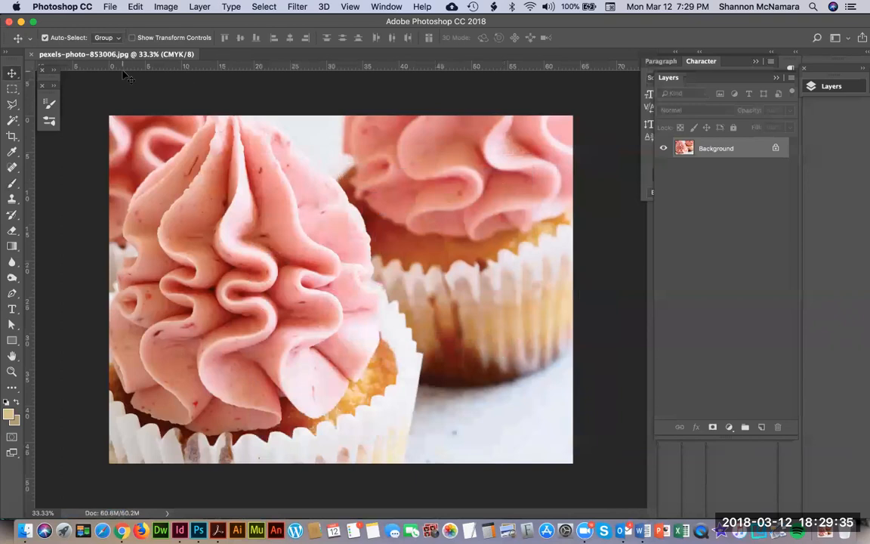
pyautogui.press('super+w')
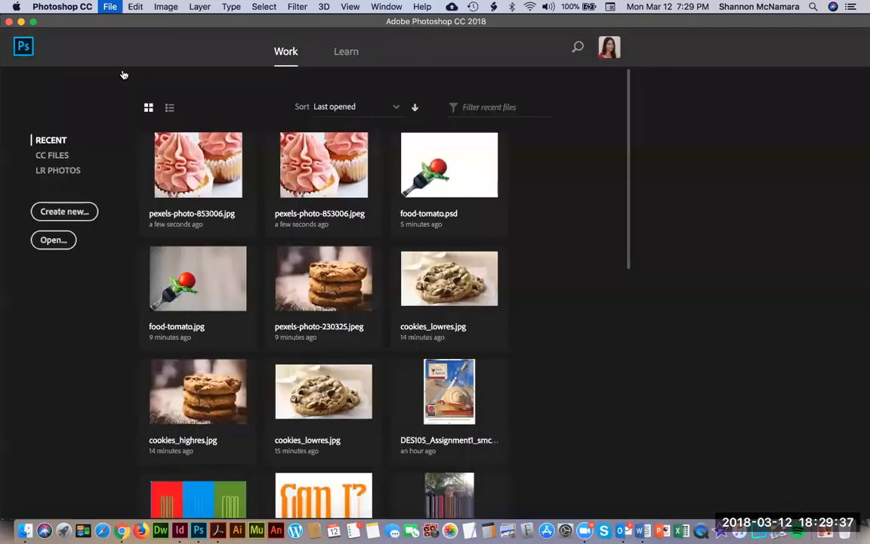
# - Switch to InDesign and place pexels-photo-853006.jpg over the Three Course Meal section, extending to the right bleed edge, about 4.19 by 3.14 in
pyautogui.press('super+Tab')
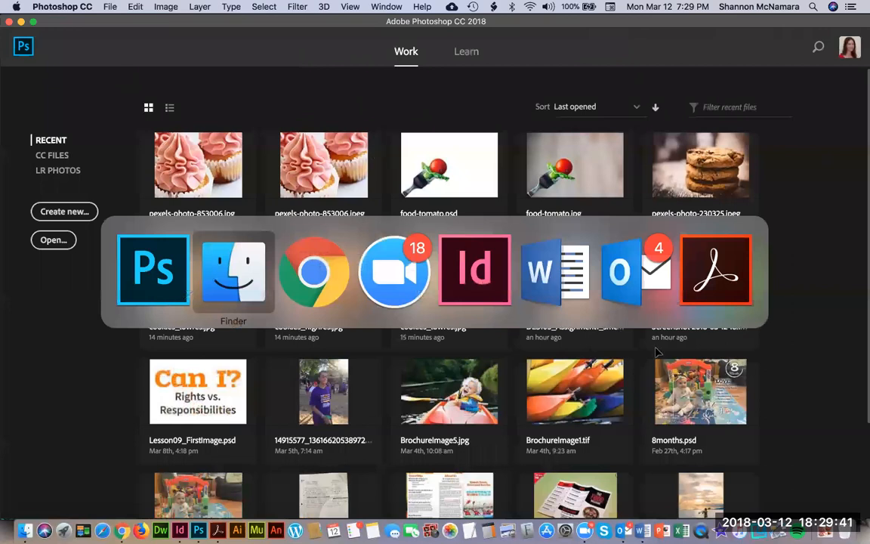
pyautogui.press('super+Tab')
pyautogui.press('super+Tab')
pyautogui.press('super+Tab')
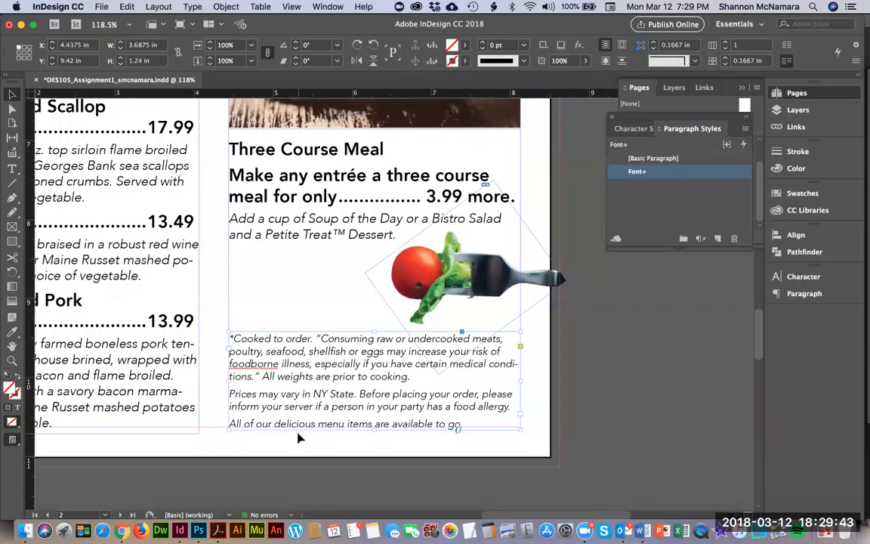
pyautogui.press('t')
pyautogui.click(12, 94)
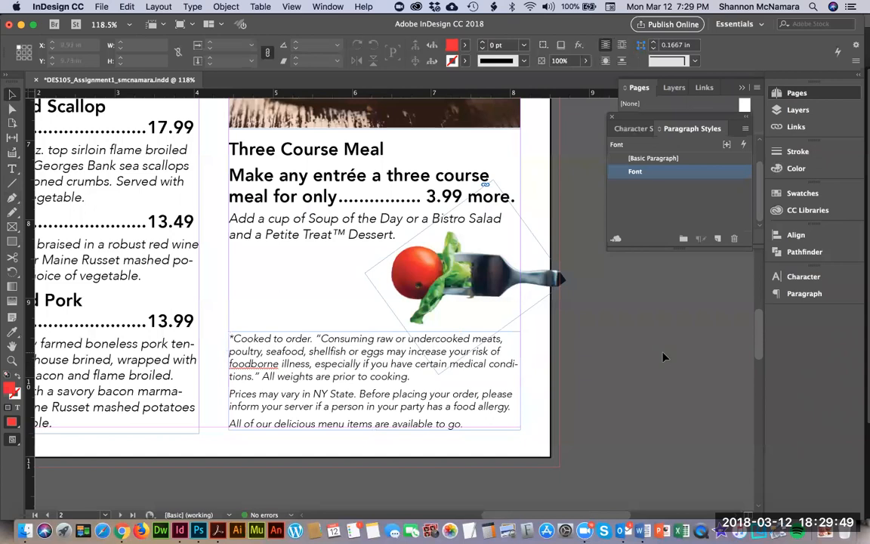
pyautogui.press('super+d')
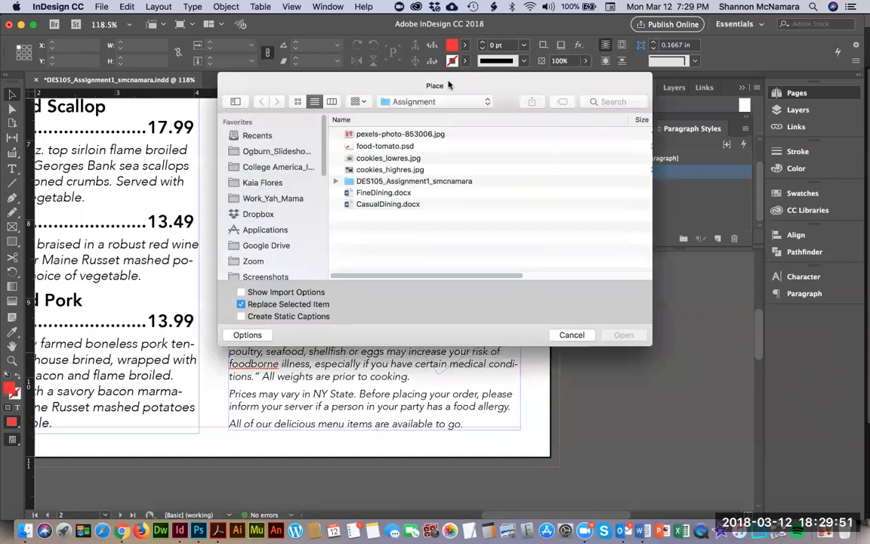
pyautogui.click(407, 136)
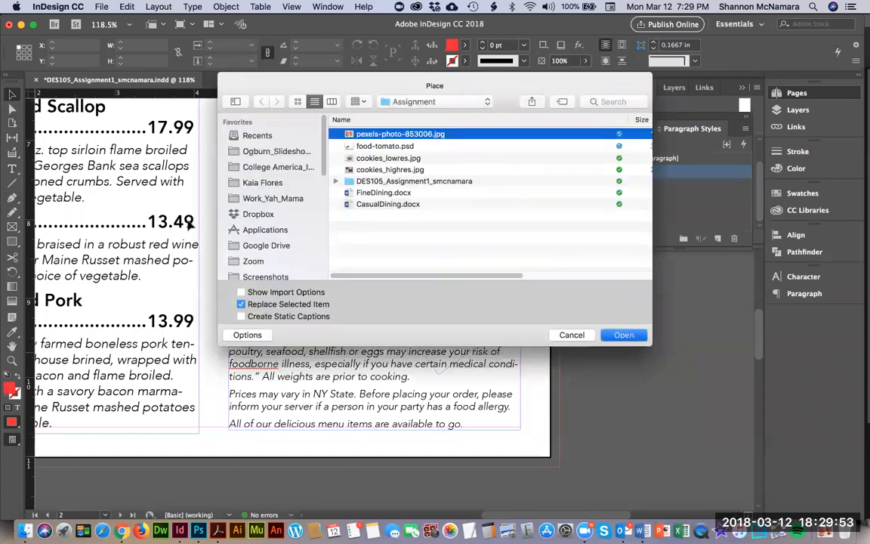
pyautogui.click(624, 335)
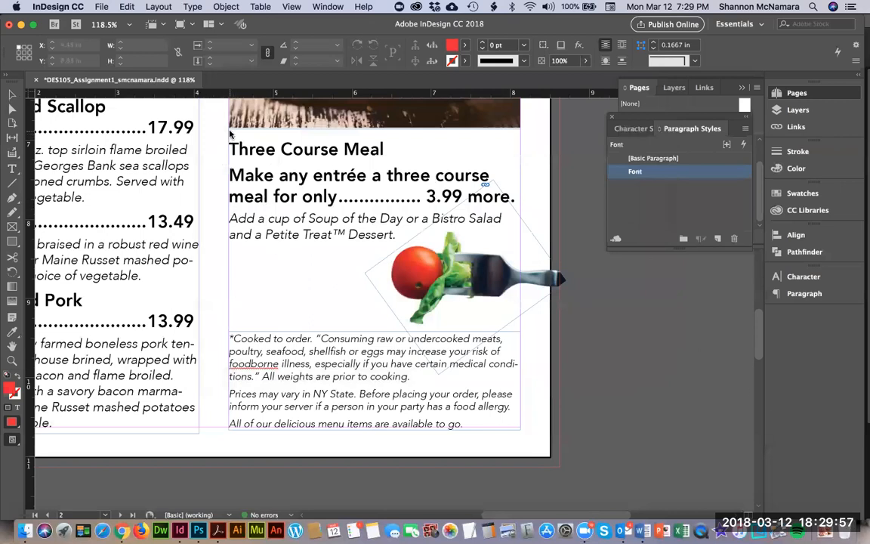
pyautogui.moveTo(229, 132); pyautogui.dragTo(560, 377)
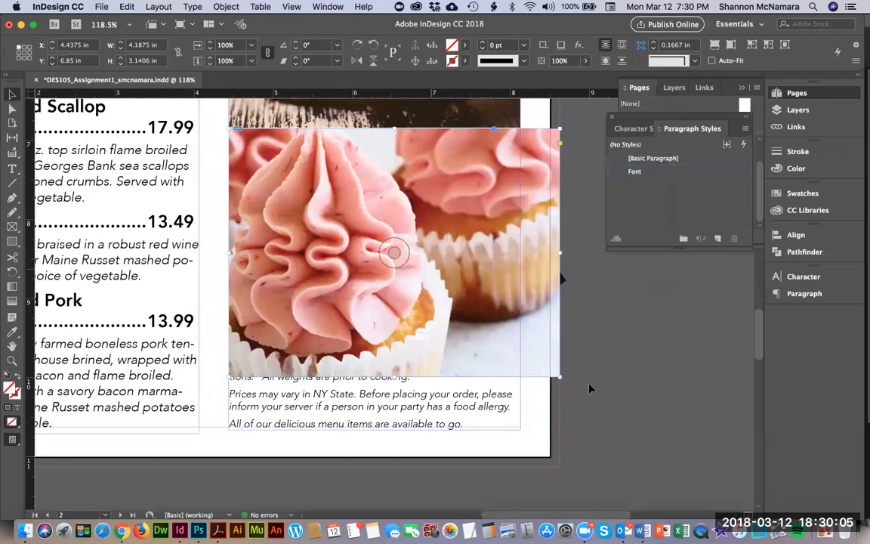
# - Send the cupcake photo to the back behind the menu text and fork image, and nudge it up to Y 6.8455 in
pyautogui.moveTo(401, 179); pyautogui.dragTo(282, 12)
pyautogui.click(226, 6)
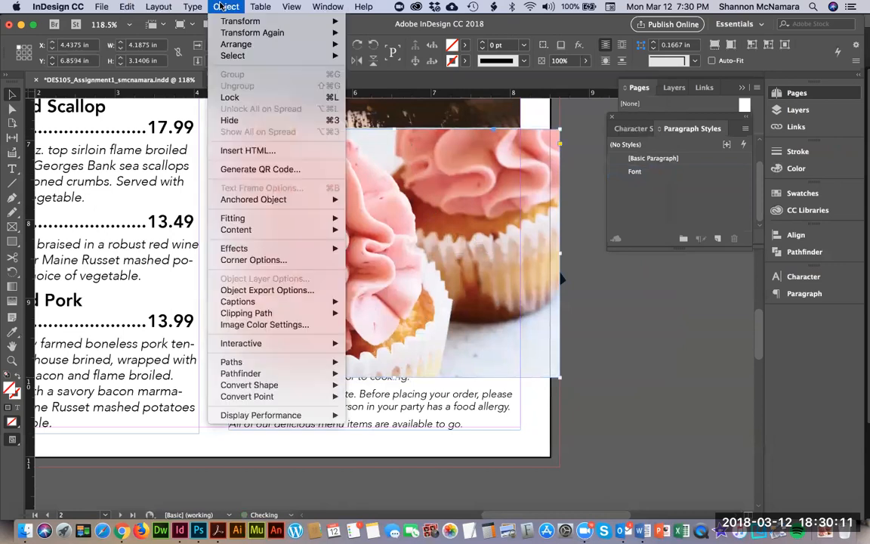
pyautogui.moveTo(239, 46)
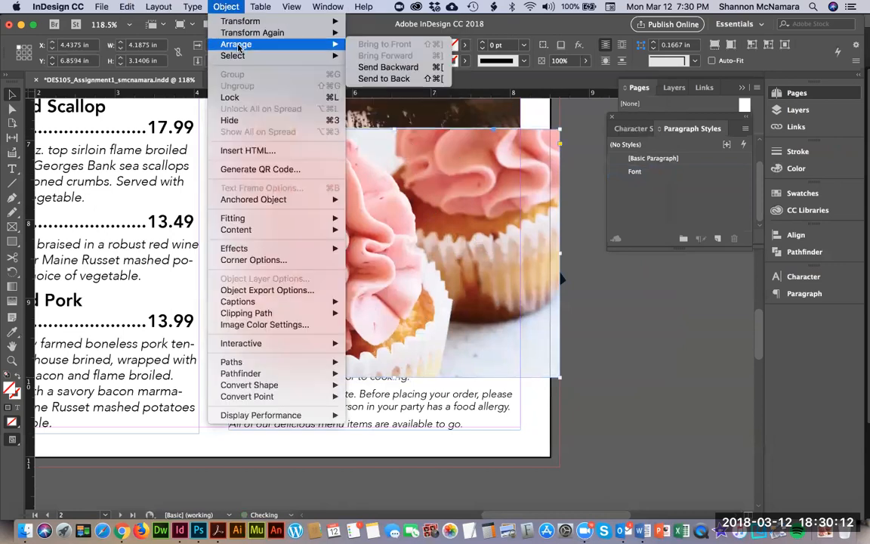
pyautogui.click(376, 79)
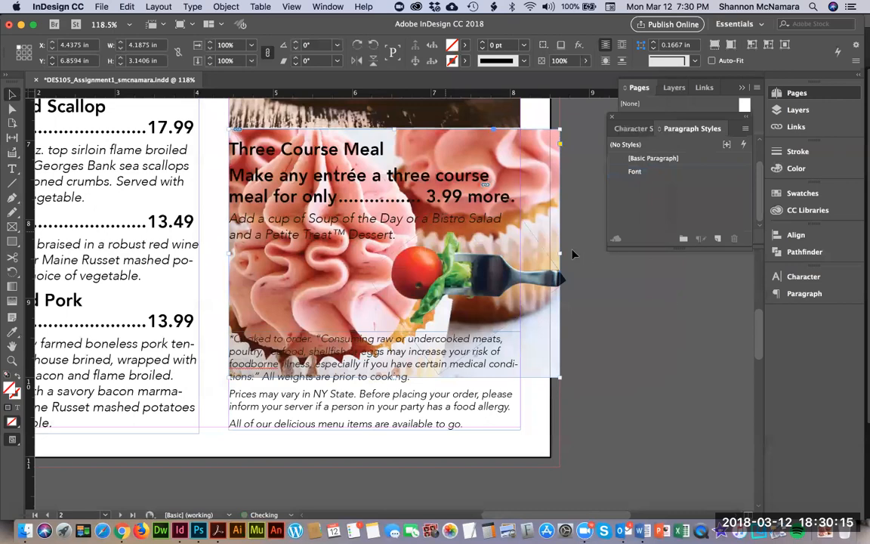
pyautogui.press('Up')
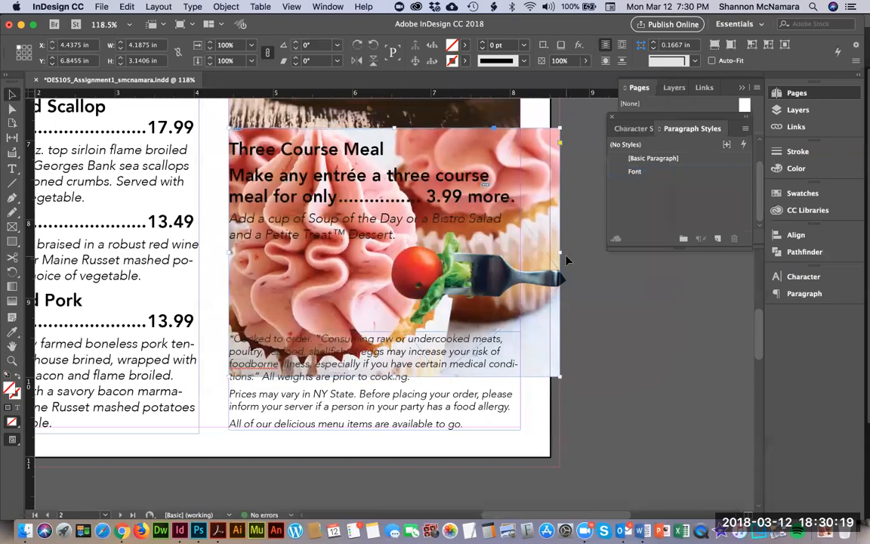
# - Fade out the upper part of the cupcake photo with Gradient Feather and shift the image down about 0.14 in inside its frame
pyautogui.click(12, 302)
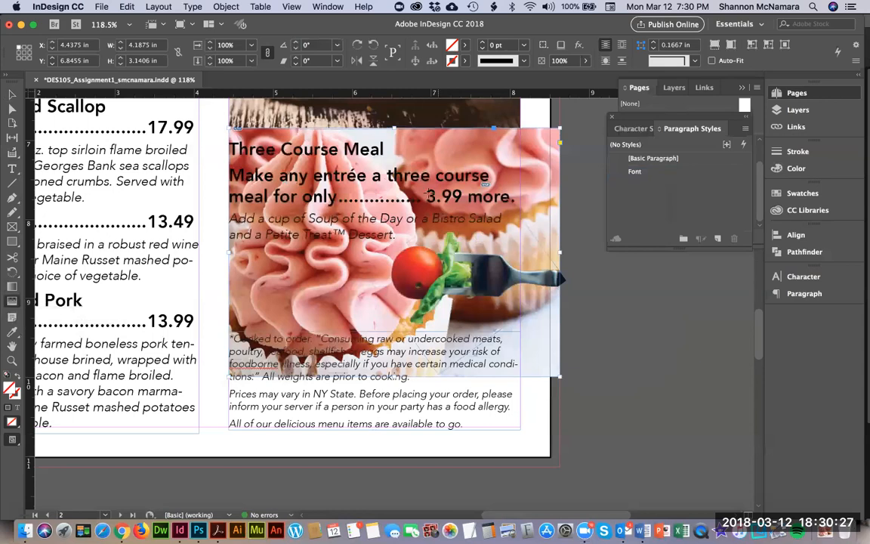
pyautogui.moveTo(393, 238); pyautogui.dragTo(358, 138)
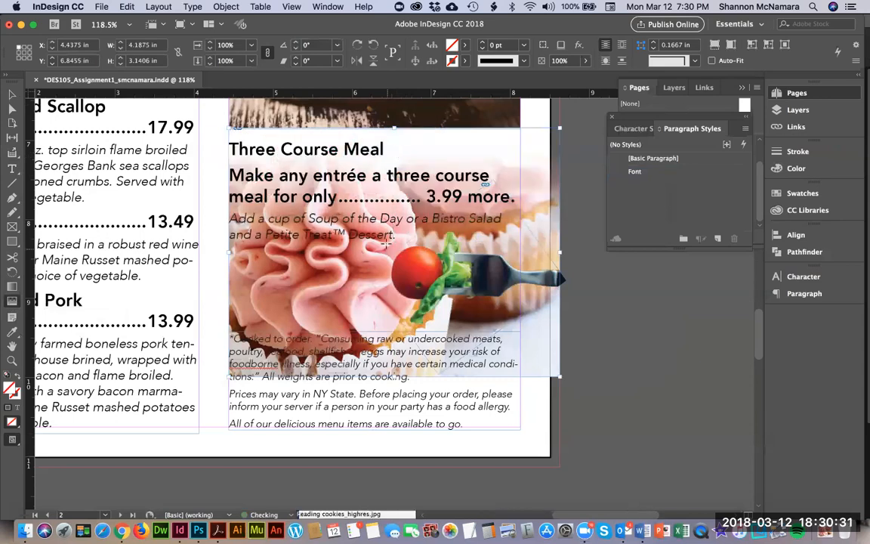
pyautogui.press('a')
pyautogui.click(537, 222)
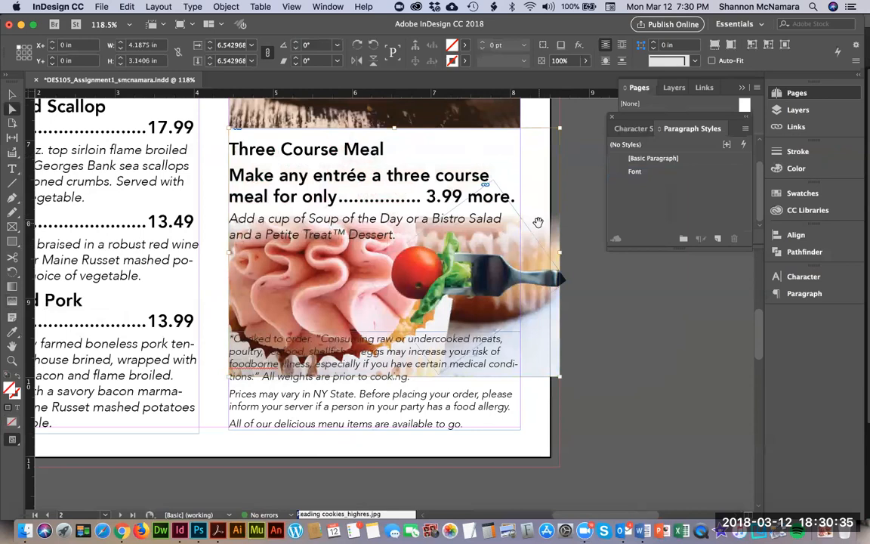
pyautogui.press('Down')
pyautogui.press('Down')
pyautogui.press('Down')
pyautogui.press('Down')
pyautogui.press('Down')
pyautogui.press('Down')
pyautogui.press('Down')
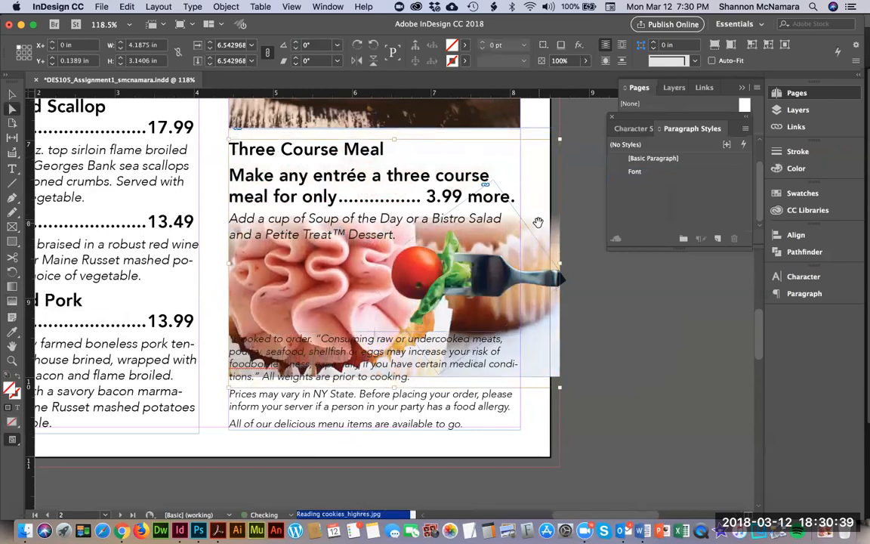
# - Shift the cupcake image further down inside its frame to a vertical content offset of 0.4444 in
pyautogui.press('Down')
pyautogui.press('Down')
pyautogui.press('Down')
pyautogui.press('Down')
pyautogui.press('Down')
pyautogui.press('Down')
pyautogui.press('Down')
pyautogui.press('Down')
pyautogui.press('Down')
pyautogui.press('Down')
pyautogui.press('Down')
pyautogui.press('Down')
pyautogui.press('Down')
pyautogui.press('Down')
pyautogui.press('Down')
pyautogui.press('Down')
pyautogui.press('Down')
pyautogui.press('Down')
pyautogui.press('Down')
pyautogui.press('Down')
pyautogui.press('Down')
pyautogui.press('Down')
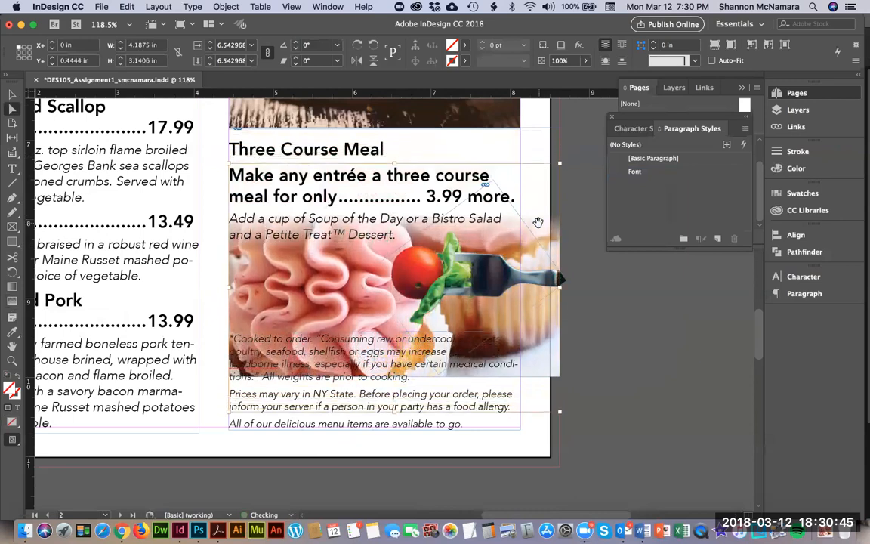
# - Crop the cupcake photo's frame from its lower edge to about 2.57 in high, ending just above the disclaimer text
pyautogui.click(633, 367)
pyautogui.press('v')
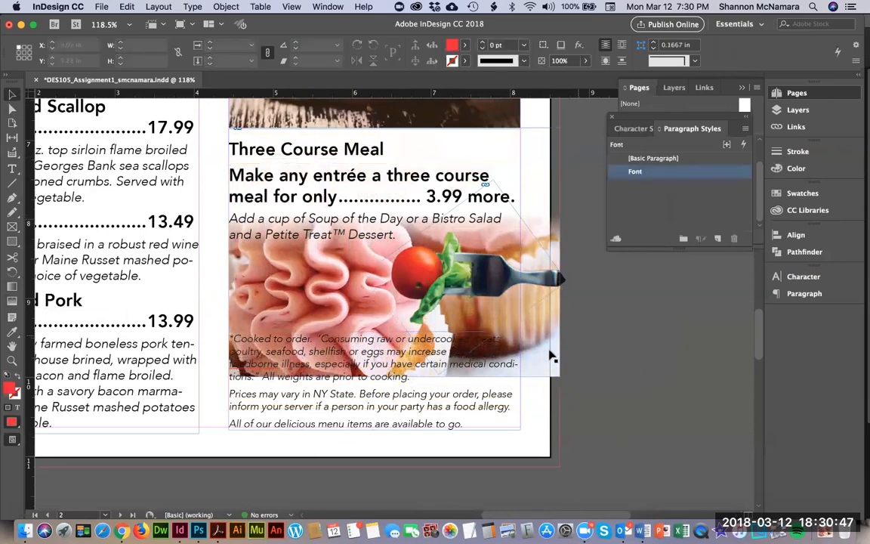
pyautogui.click(538, 354)
pyautogui.moveTo(394, 376); pyautogui.dragTo(396, 331)
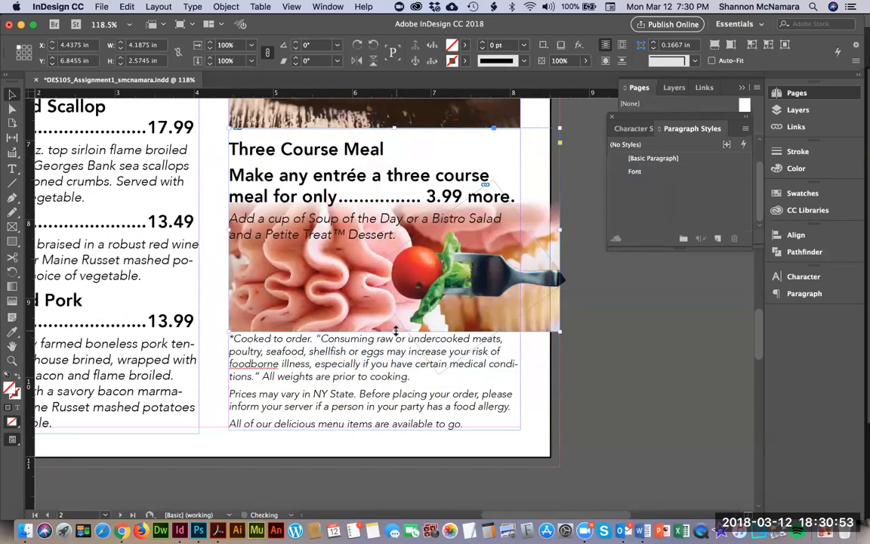
pyautogui.click(613, 317)
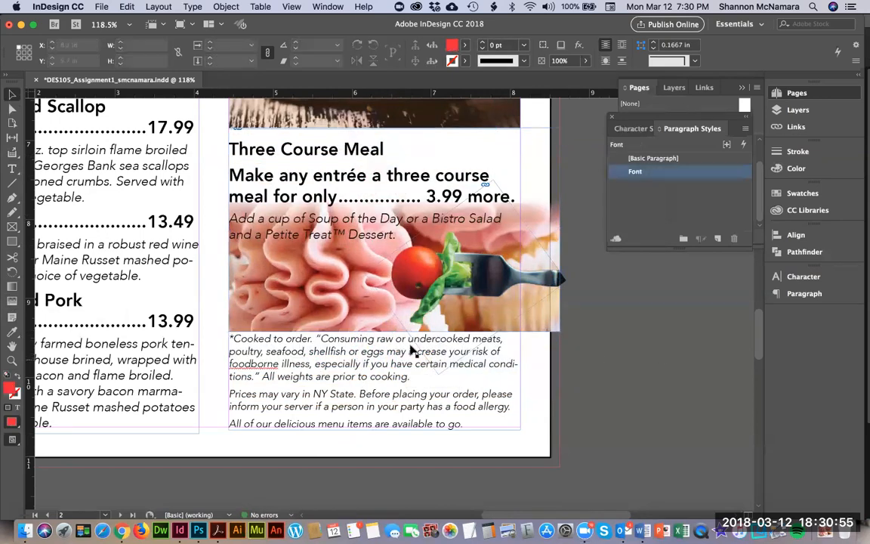
# - Redraw the Gradient Feather on the cupcake photo so its upper part fades out softly behind the soup and salad description
pyautogui.press('a')
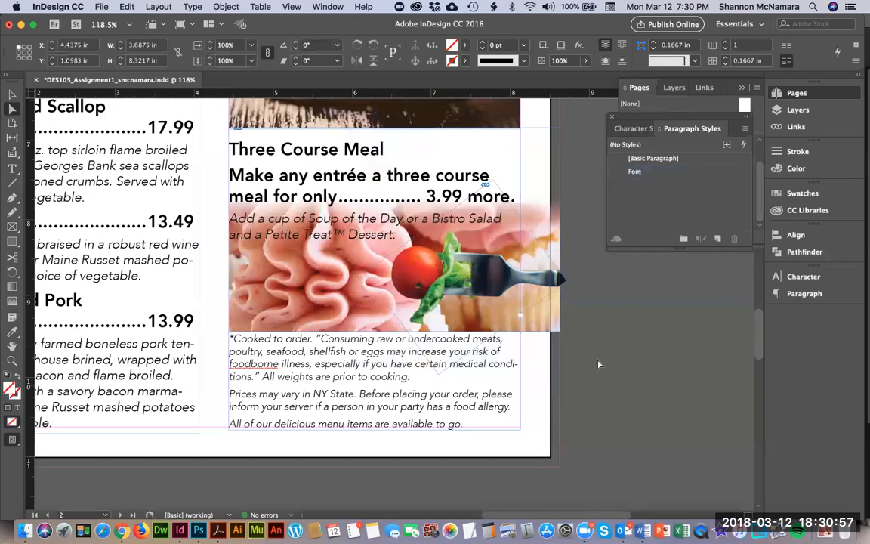
pyautogui.click(541, 322)
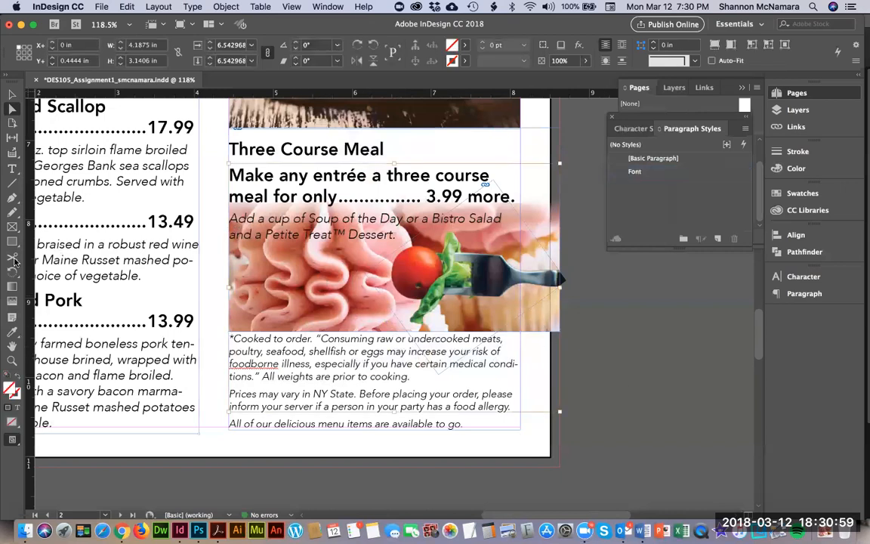
pyautogui.click(12, 302)
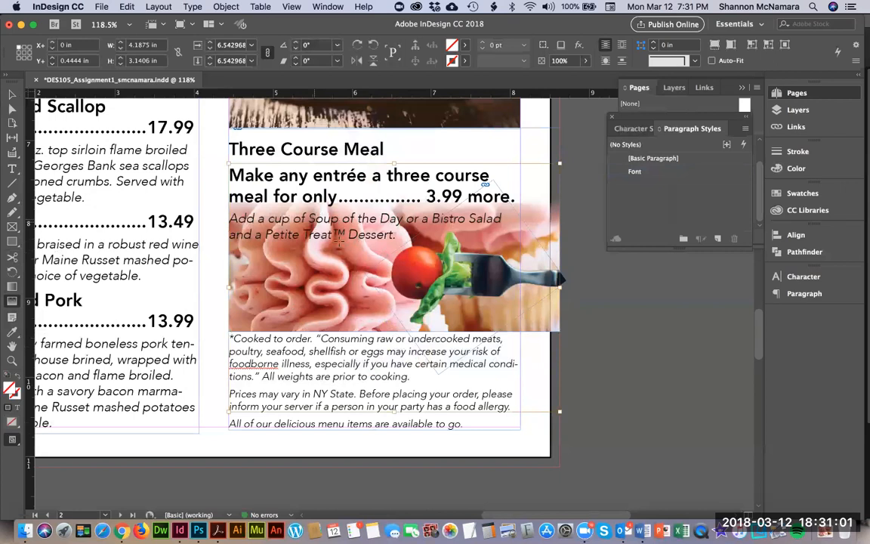
pyautogui.moveTo(354, 232); pyautogui.dragTo(353, 211)
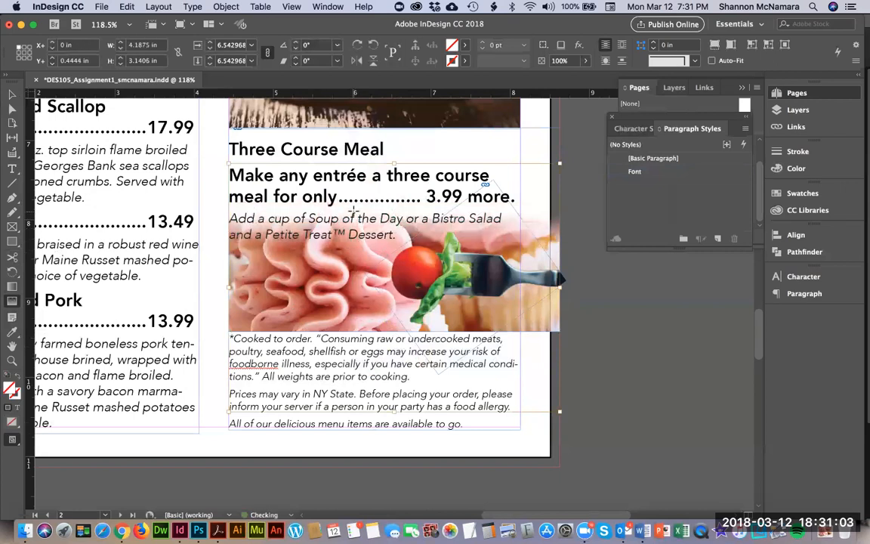
pyautogui.moveTo(356, 244); pyautogui.dragTo(354, 231)
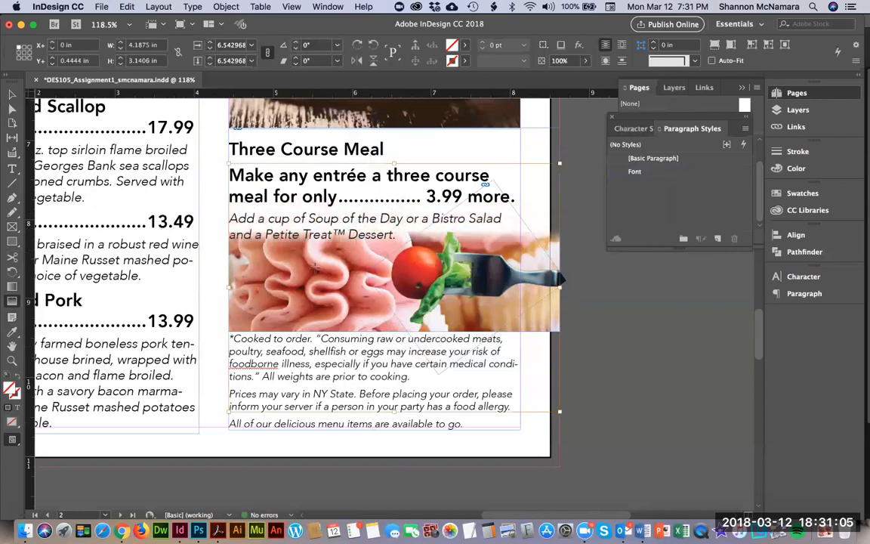
pyautogui.press('super+z')
pyautogui.moveTo(342, 265); pyautogui.dragTo(335, 219)
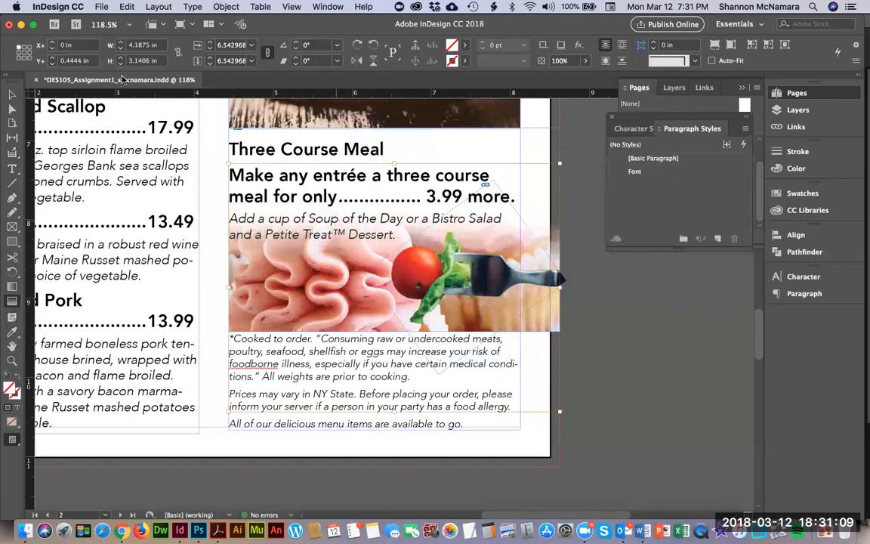
pyautogui.press('v')
pyautogui.click(621, 327)
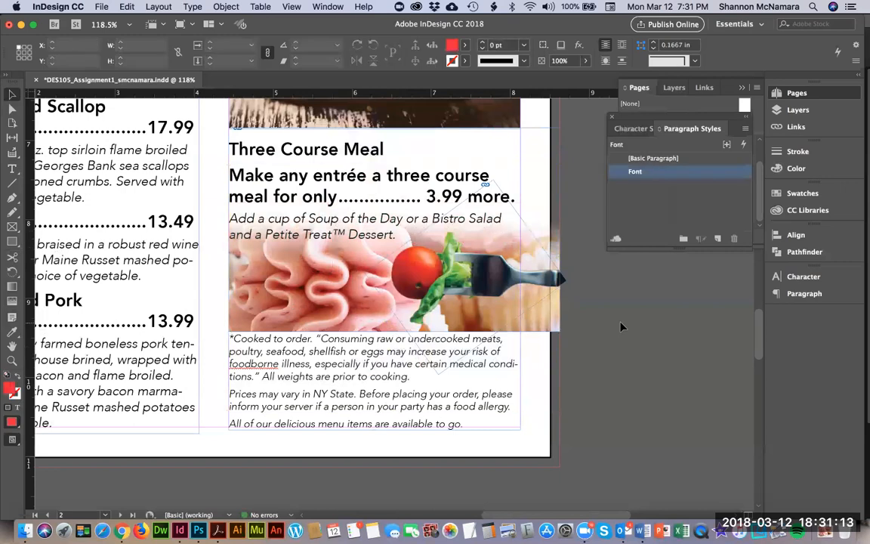
# - Save the menu document with the cropped and feathered cupcake photo
pyautogui.press('super+0')
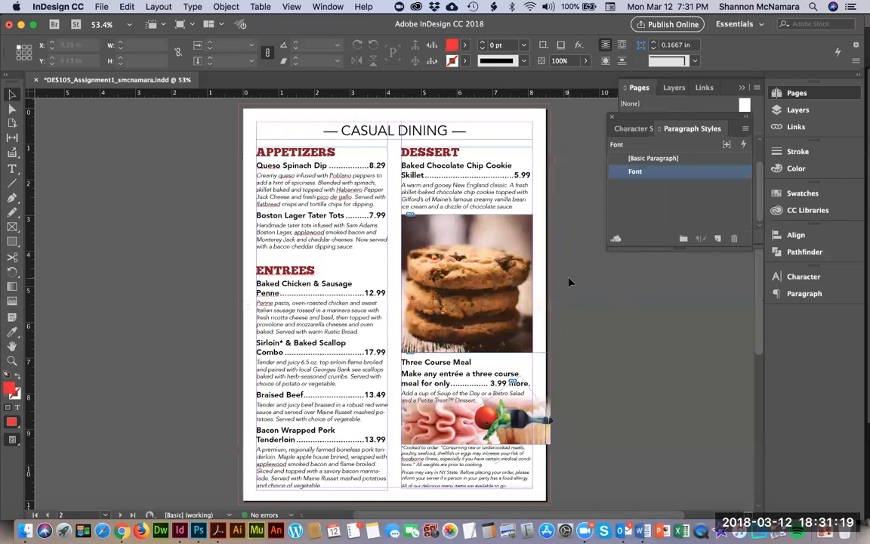
pyautogui.press('super+s')
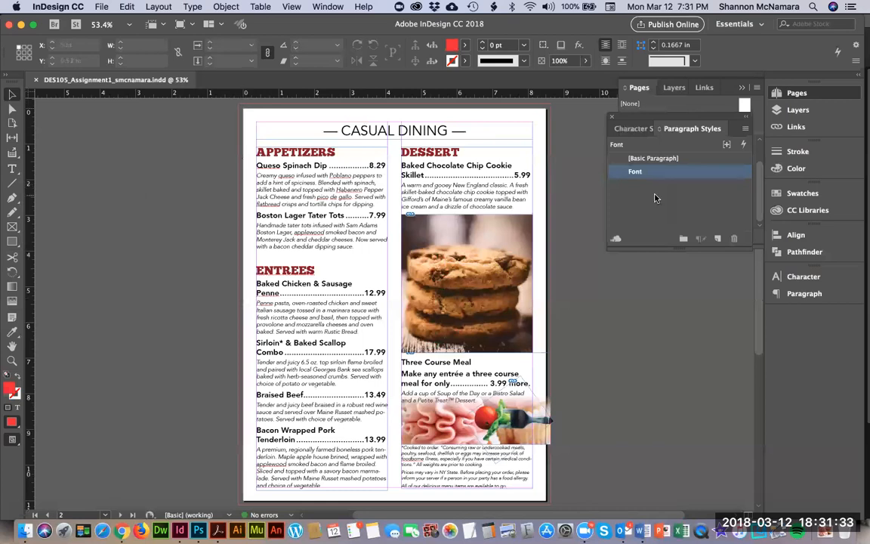
# - Draw a red-filled rectangle, 8.75 × 11.25 in, covering menu page 2 out to its bleed edges
pyautogui.press('m')
pyautogui.moveTo(239, 105); pyautogui.dragTo(549, 499)
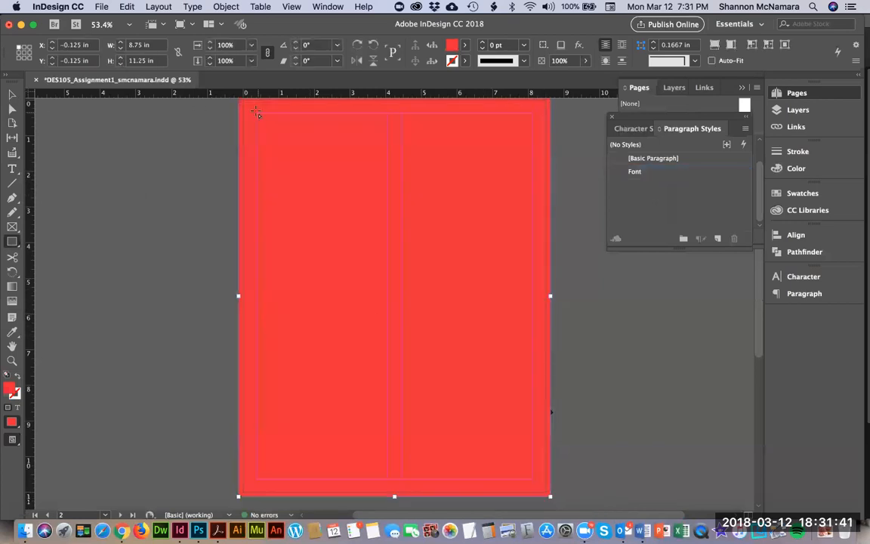
pyautogui.scroll(1, 442, 301)
pyautogui.scroll(-5, 443, 301)
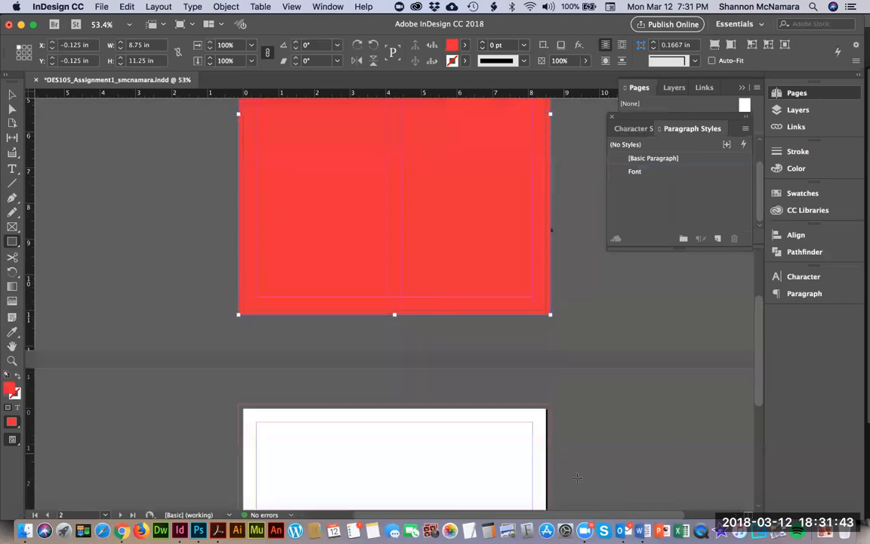
pyautogui.scroll(5, 497, 231)
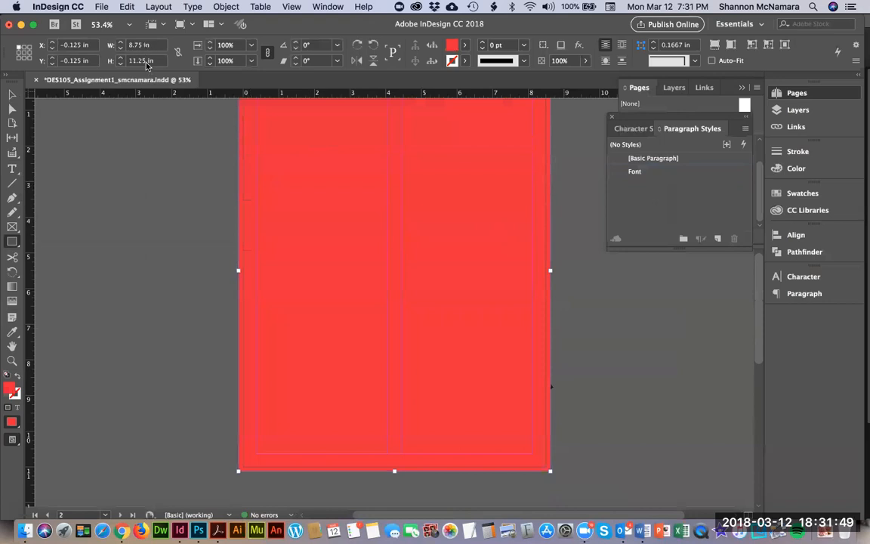
# - Switch to Photoshop and create a new CMYK document 9 pixels wide and 11 pixels high at 300 pixels/inch
pyautogui.click(198, 531)
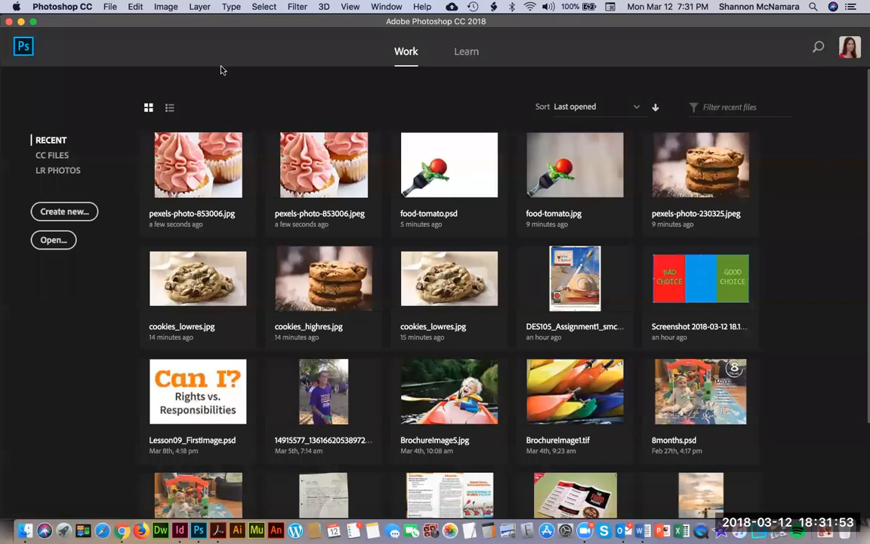
pyautogui.press('super+n')
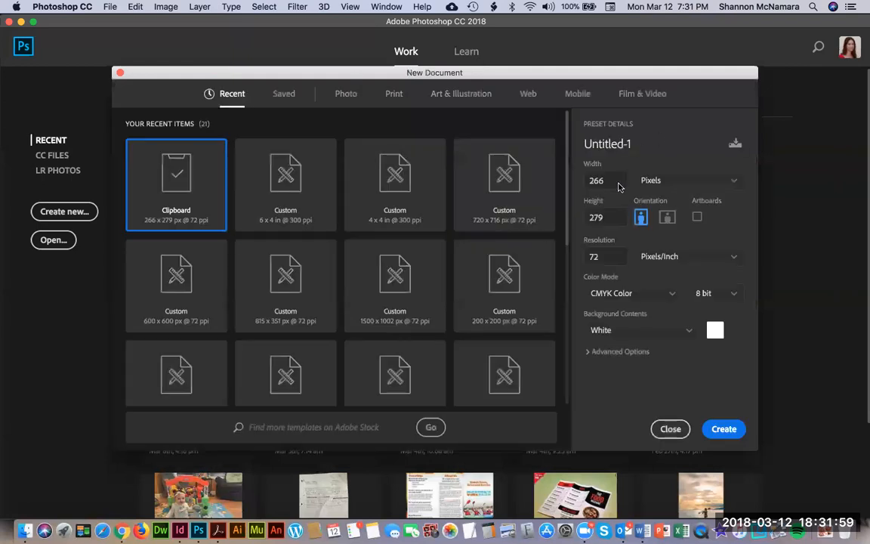
pyautogui.press('super+a')
pyautogui.write('9')
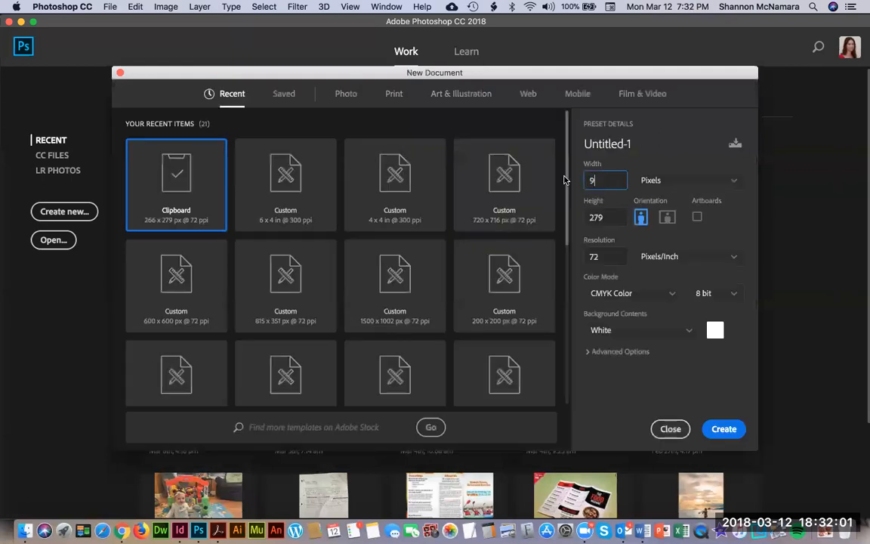
pyautogui.write('.75')
pyautogui.press('Tab')
pyautogui.write('11.25')
pyautogui.press('Tab')
pyautogui.write('300')
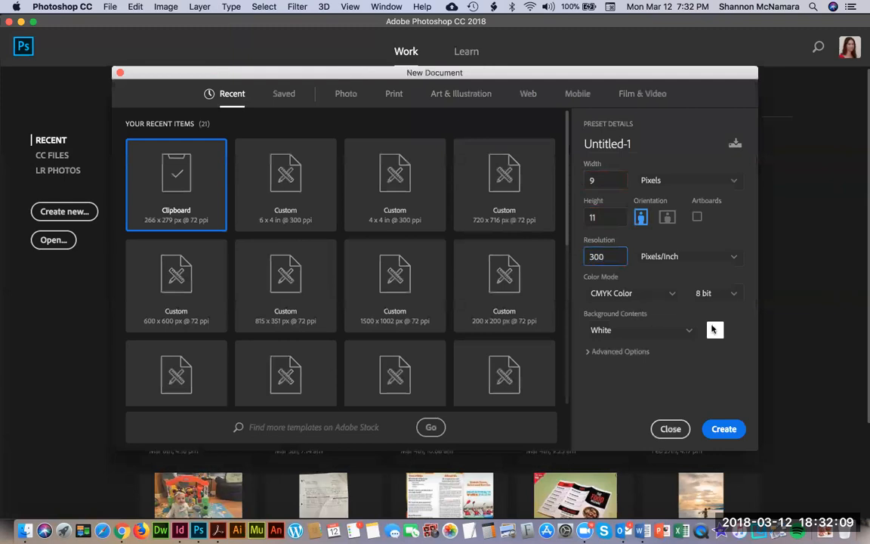
pyautogui.press('Return')
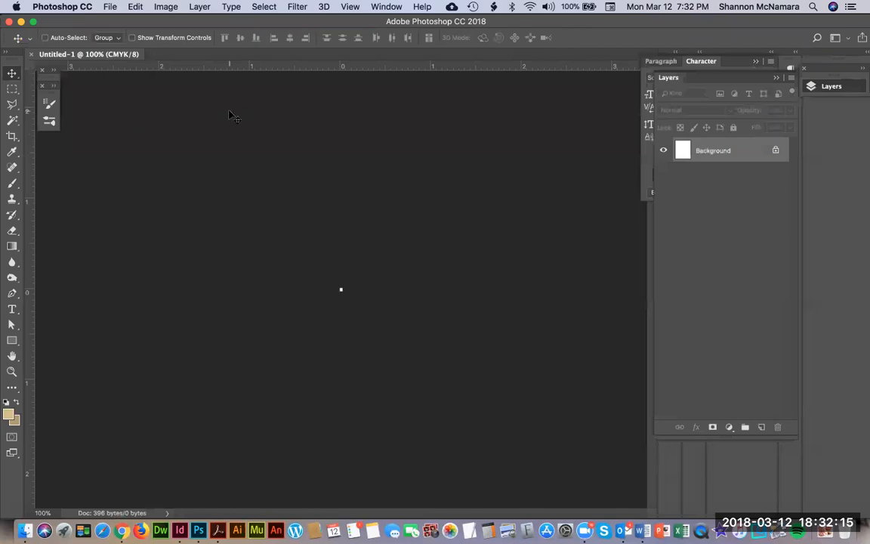
# - Resize the canvas to 8.75 × 11.25 inches with a white canvas extension color and fit it in view
pyautogui.press('super+alt+c')
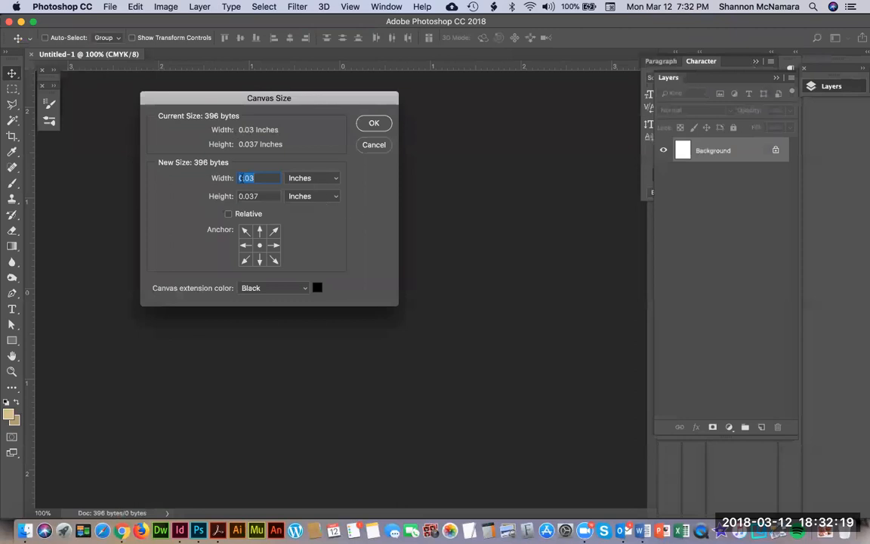
pyautogui.write('8.75')
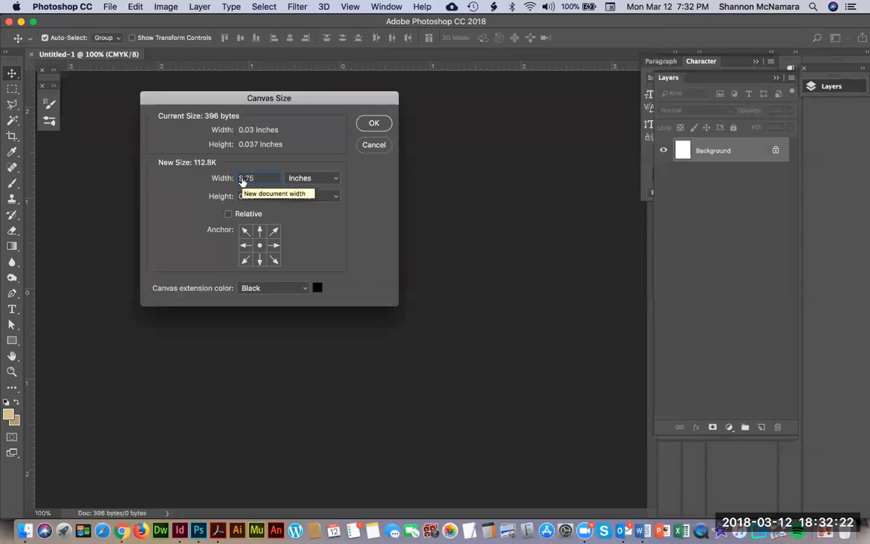
pyautogui.press('super+Tab')
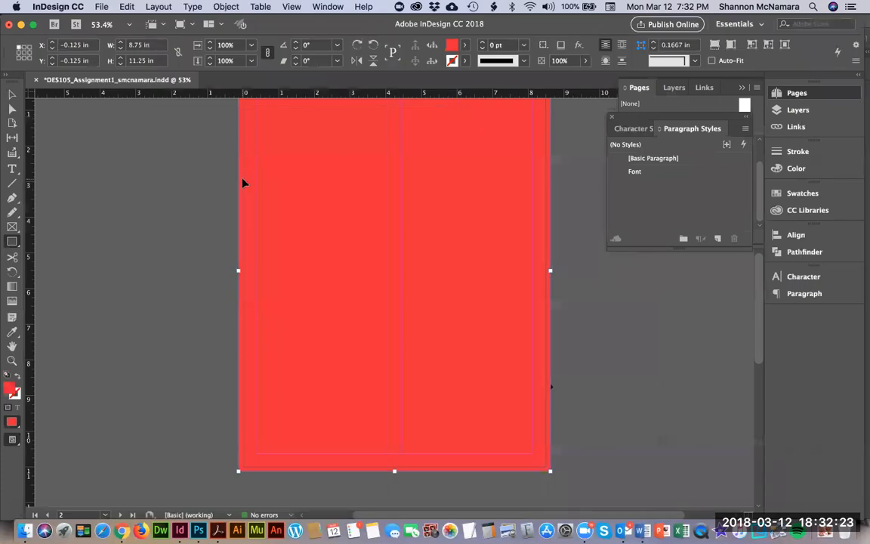
pyautogui.press('super+Tab')
pyautogui.press('Tab')
pyautogui.write('11.25')
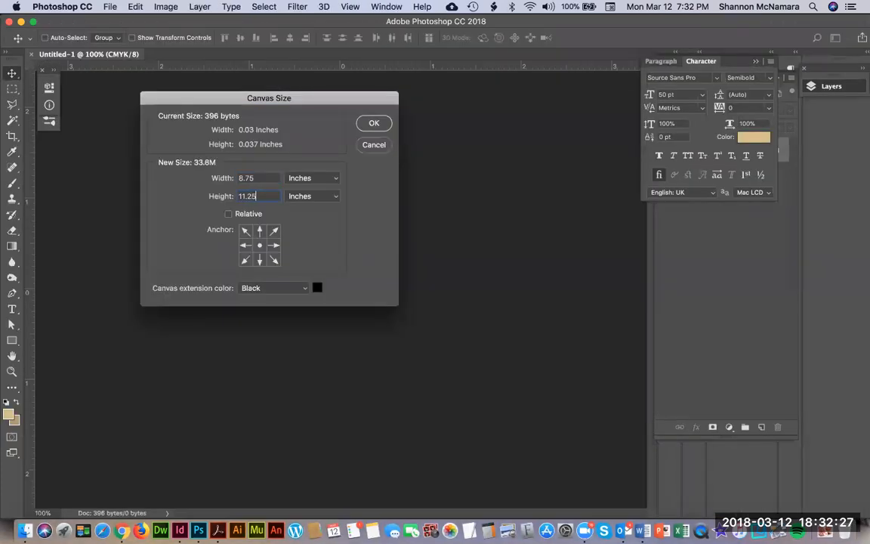
pyautogui.click(272, 287)
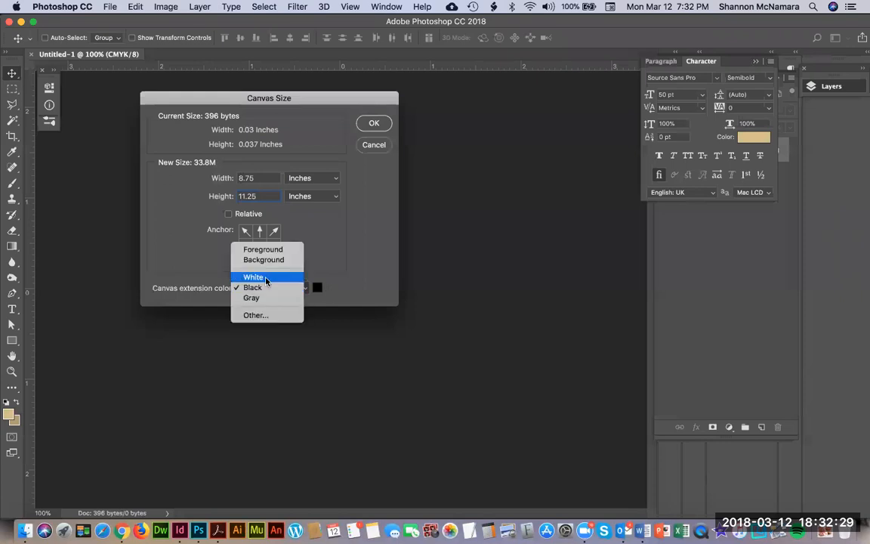
pyautogui.click(270, 277)
pyautogui.click(376, 123)
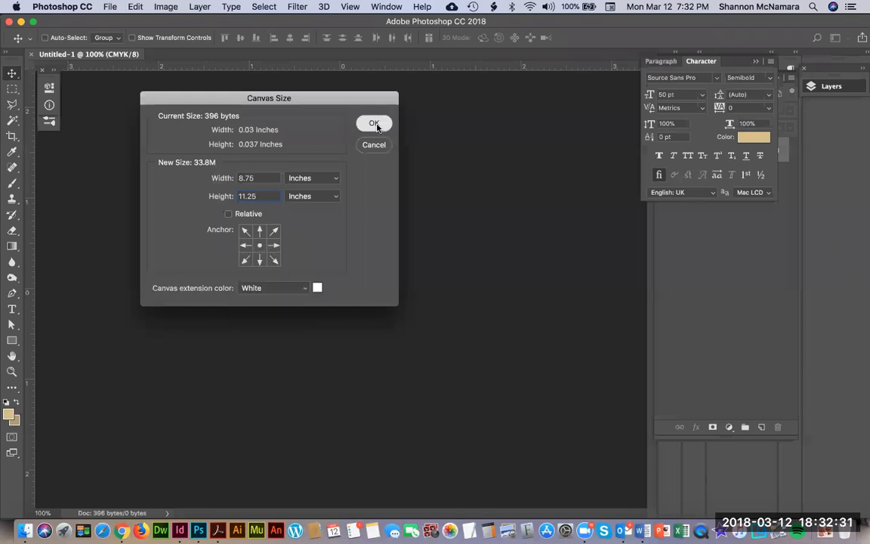
pyautogui.press('super+0')
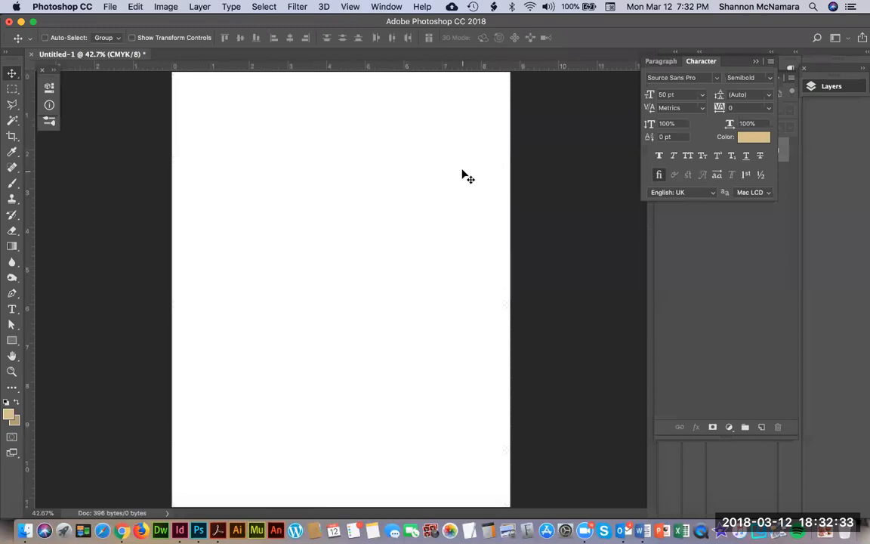
# - Switch to Chrome and open a new browser tab
pyautogui.click(121, 531)
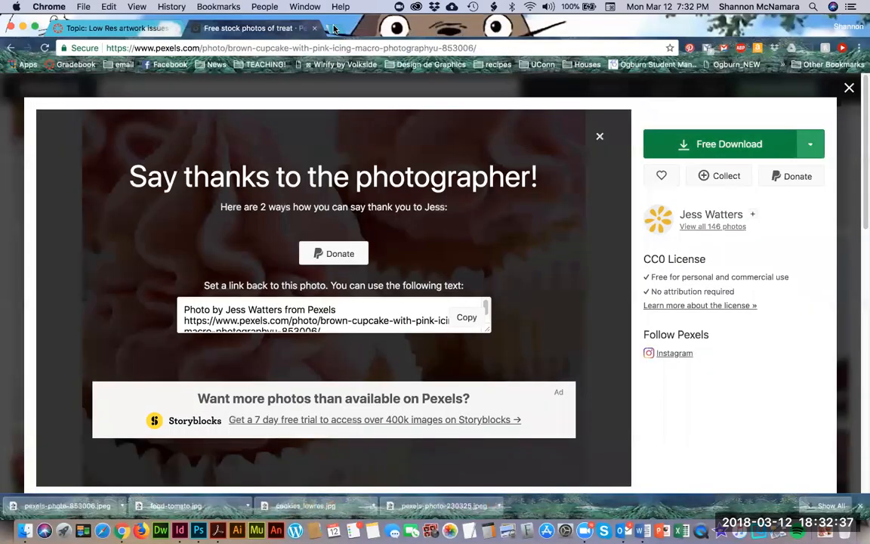
pyautogui.click(332, 32)
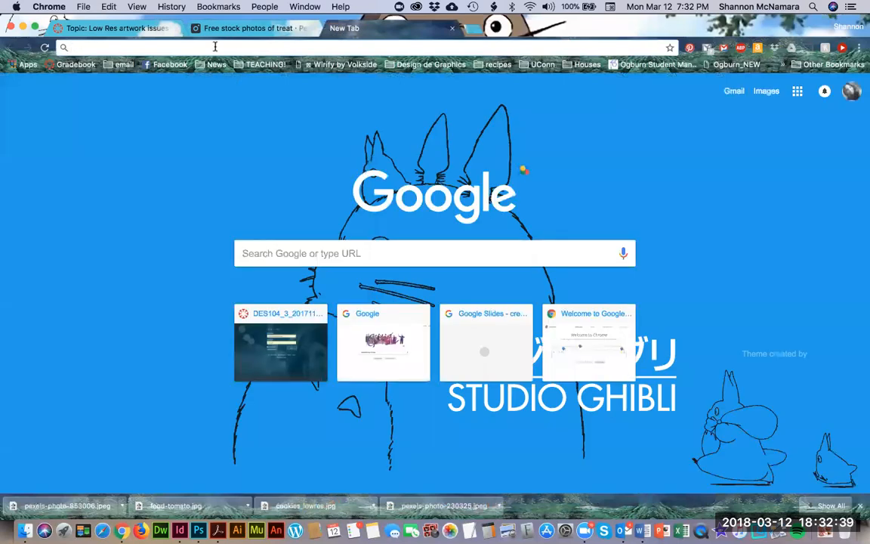
# - Try to reach the Subtle Patterns website by entering the beginning of its address, "subtlep"
pyautogui.write('subt')
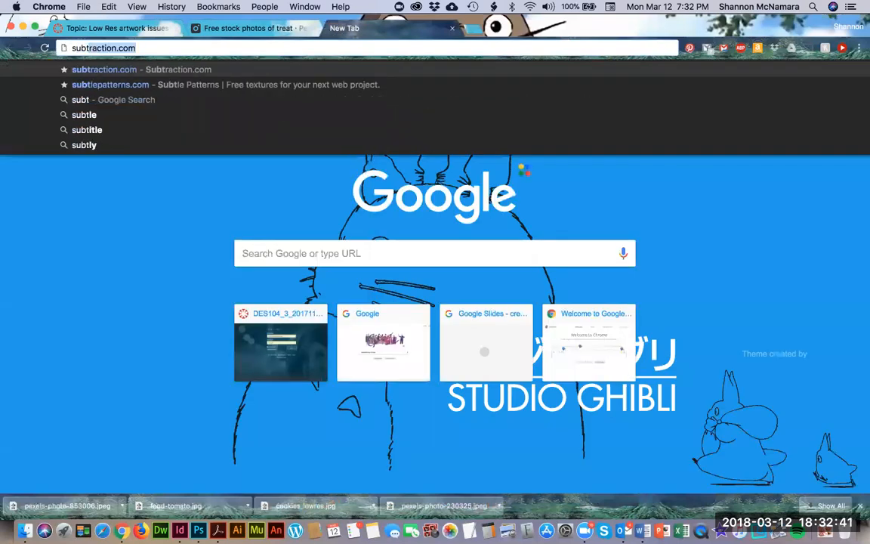
pyautogui.press('Return')
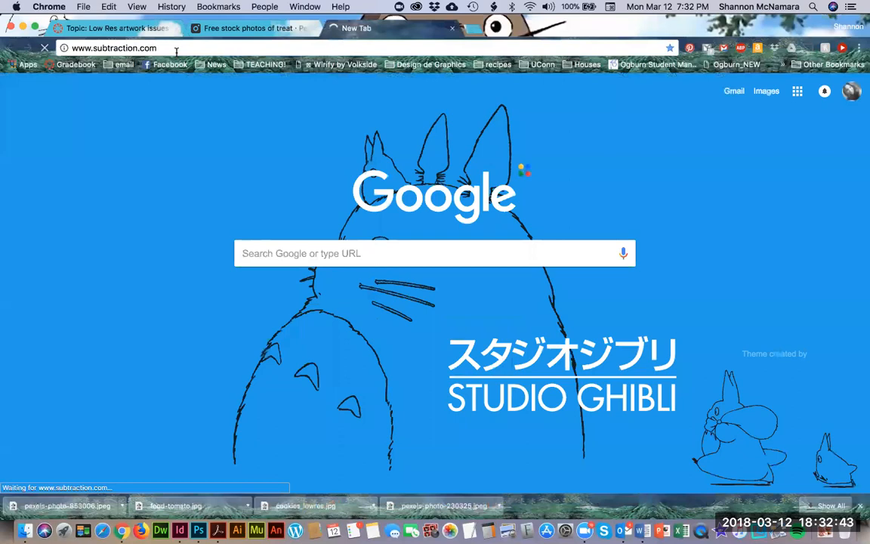
pyautogui.write('sub')
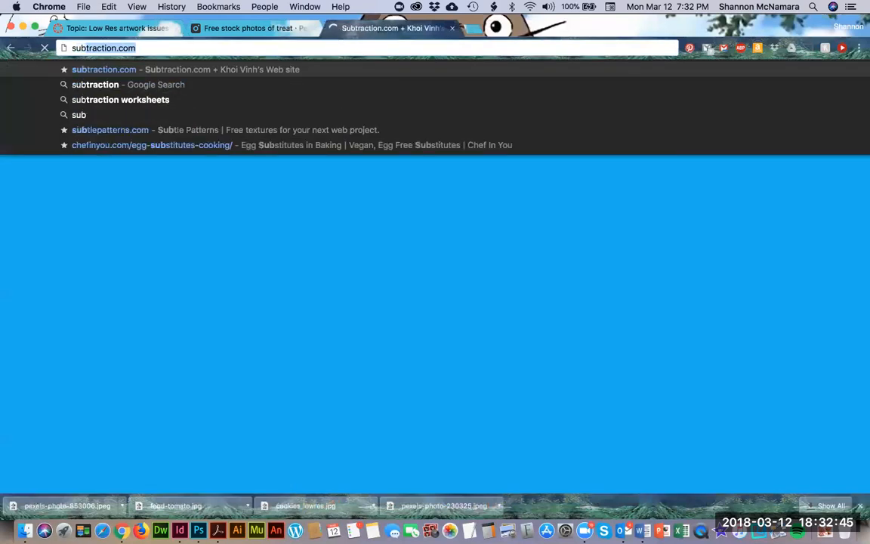
pyautogui.write('tlep')
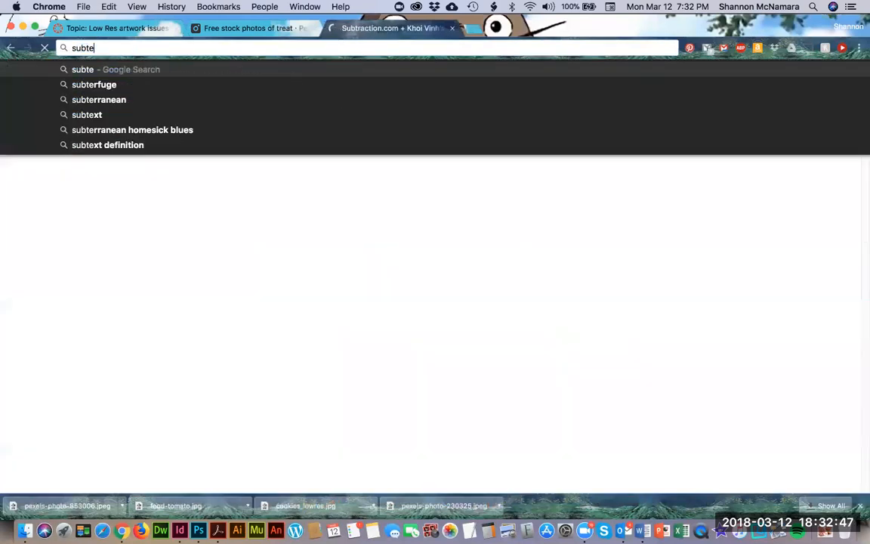
pyautogui.press('Return')
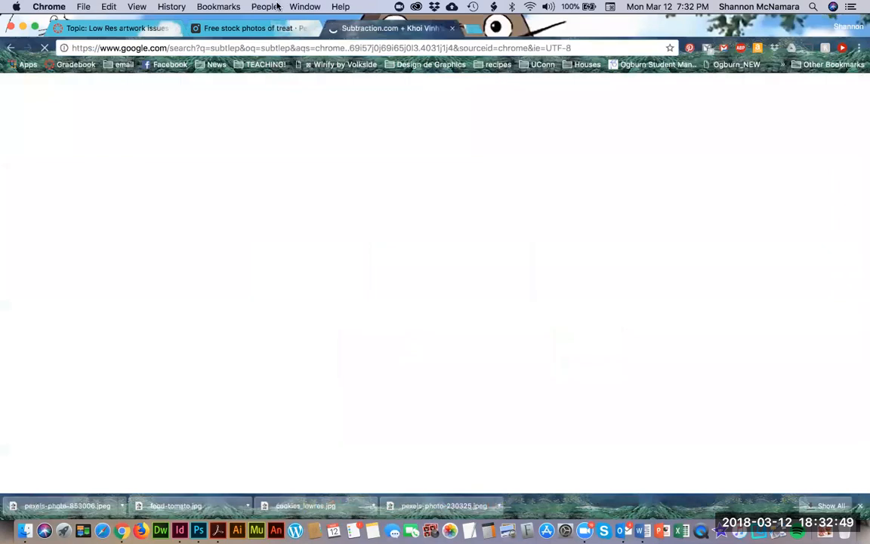
# - Open the Subtle Patterns site from the Stock_Art bookmark folder inside Designs_de_Graphics
pyautogui.click(229, 6)
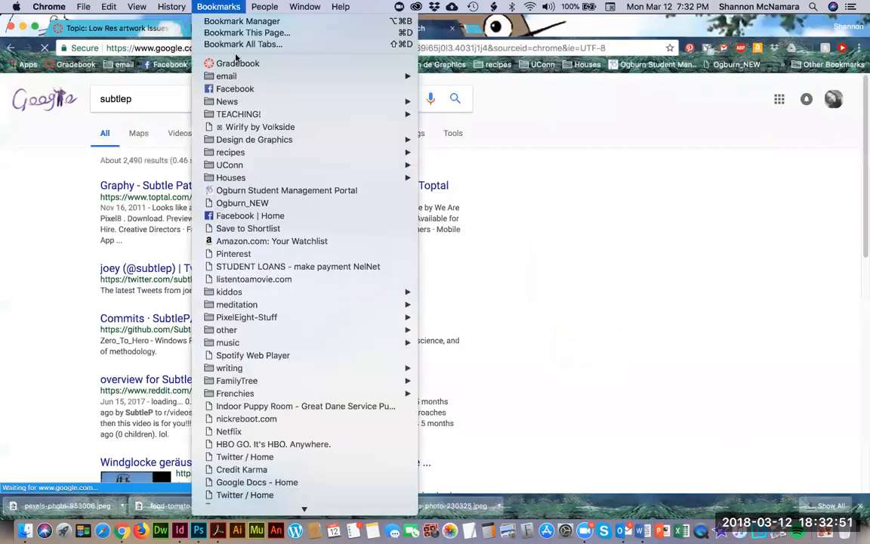
pyautogui.moveTo(350, 141)
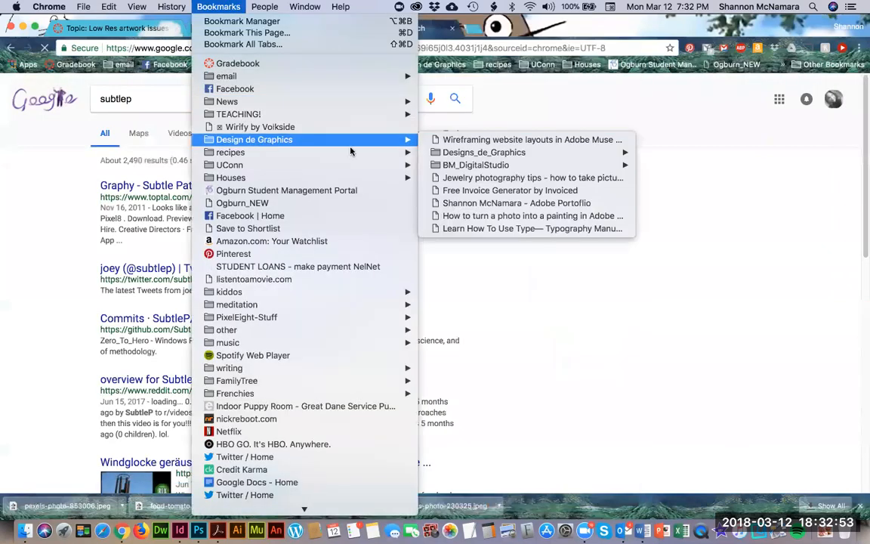
pyautogui.moveTo(480, 153)
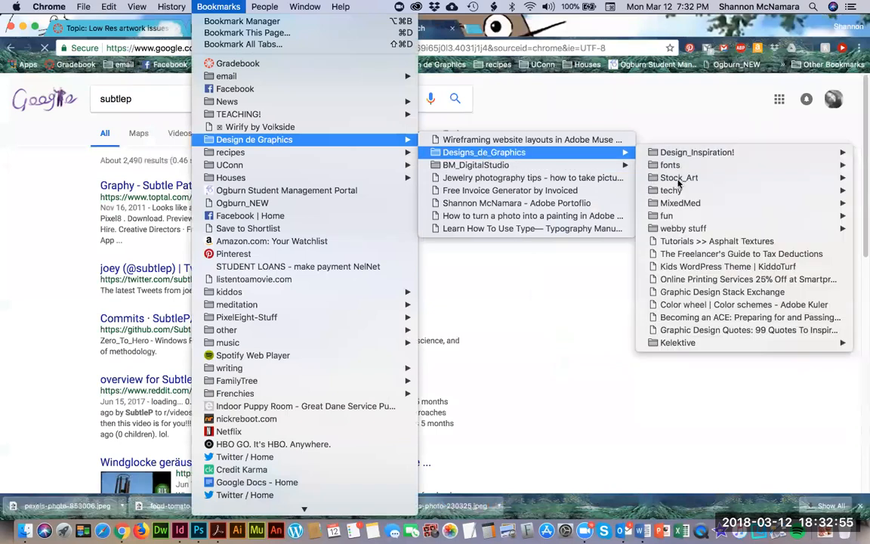
pyautogui.moveTo(677, 179)
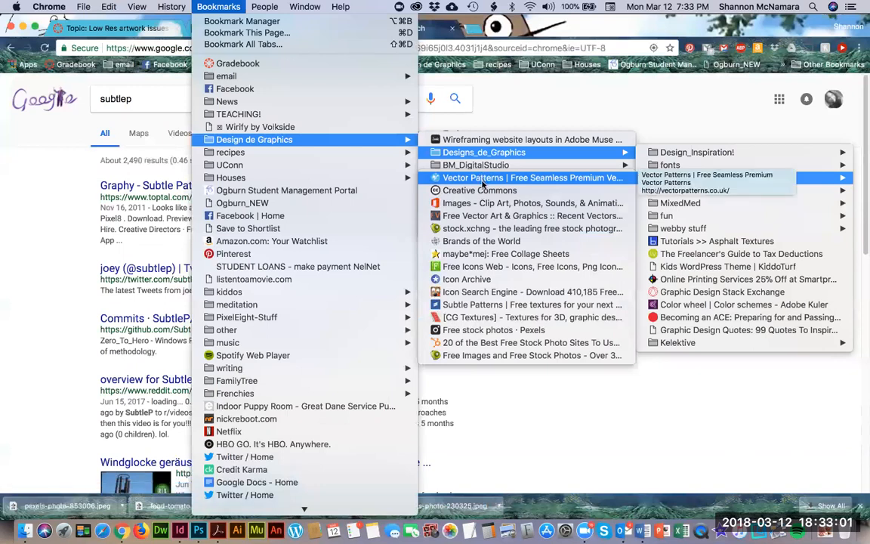
pyautogui.click(496, 305)
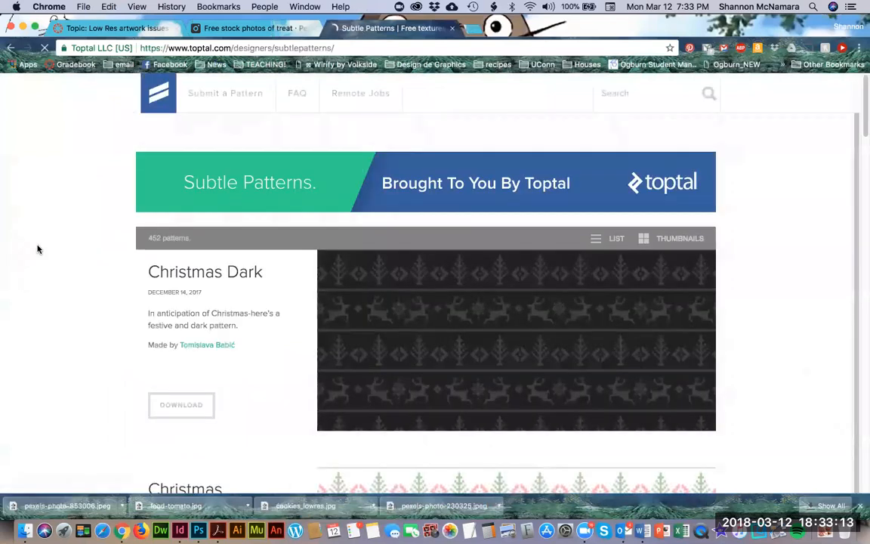
# - Browse all the patterns on the first page of the Subtle Patterns gallery
pyautogui.scroll(-5, 38, 250)
pyautogui.scroll(-8, 37, 250)
pyautogui.scroll(-4, 38, 250)
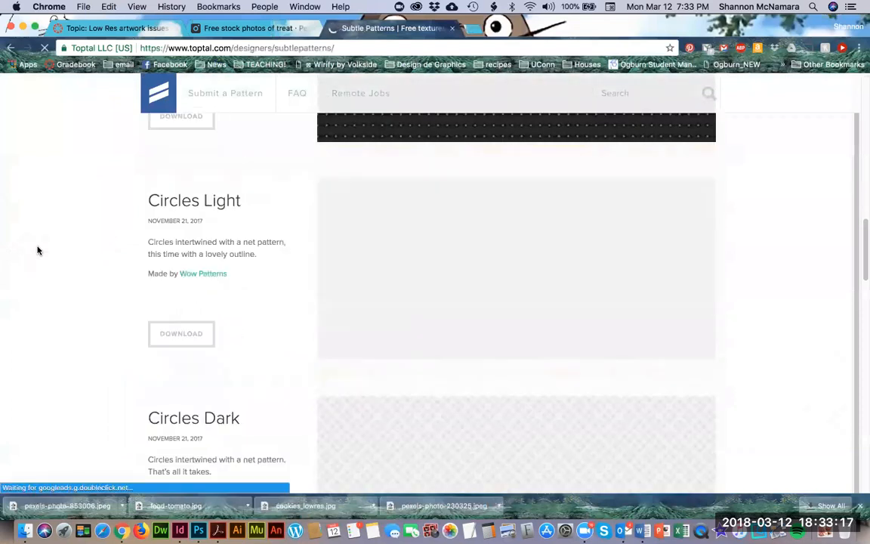
pyautogui.scroll(-6, 38, 250)
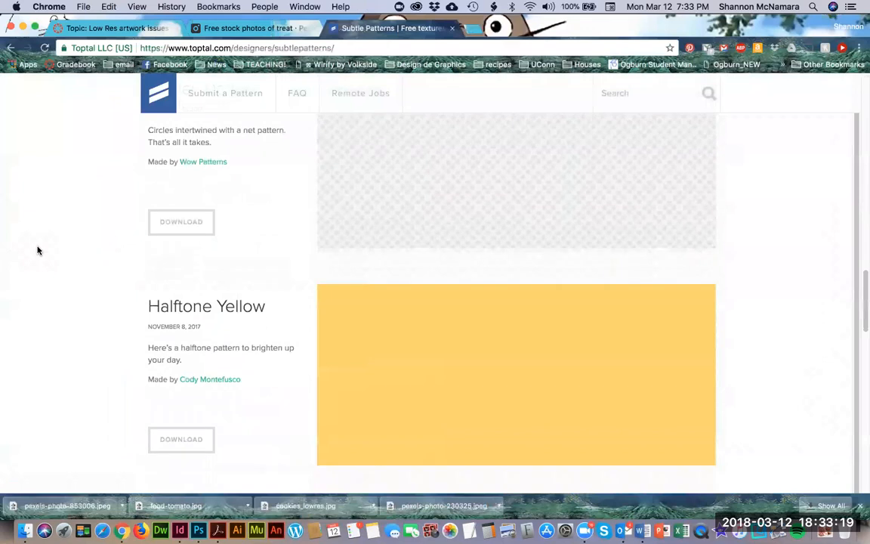
pyautogui.scroll(-11, 38, 250)
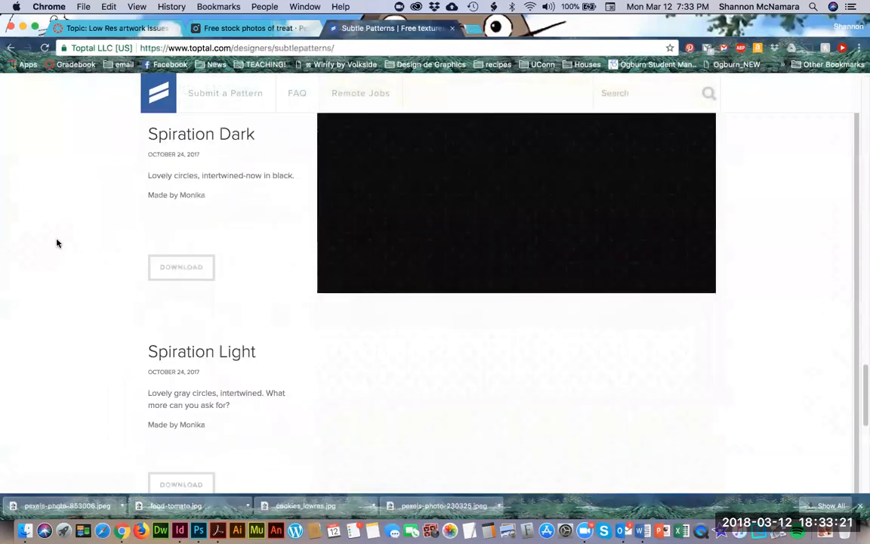
pyautogui.scroll(-3, 57, 243)
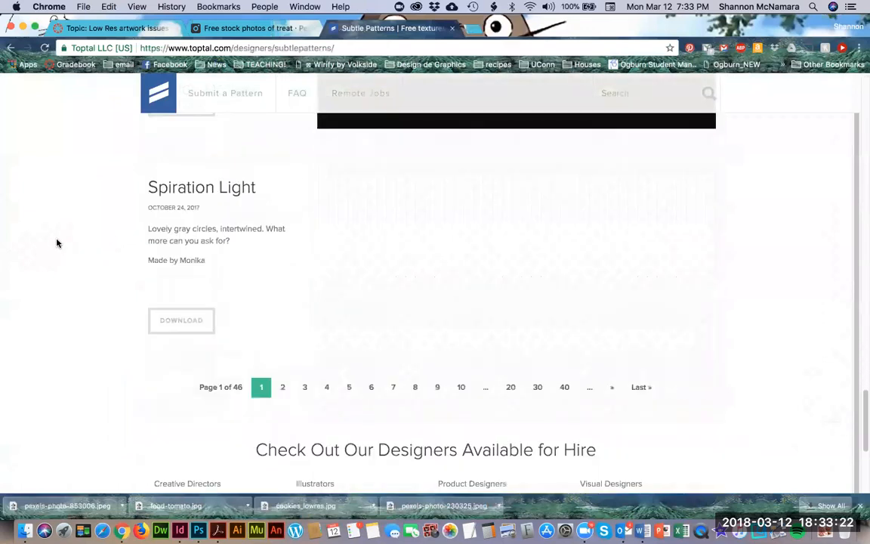
# - Look over the patterns on the last page of the Subtle Patterns gallery, page 46
pyautogui.click(638, 383)
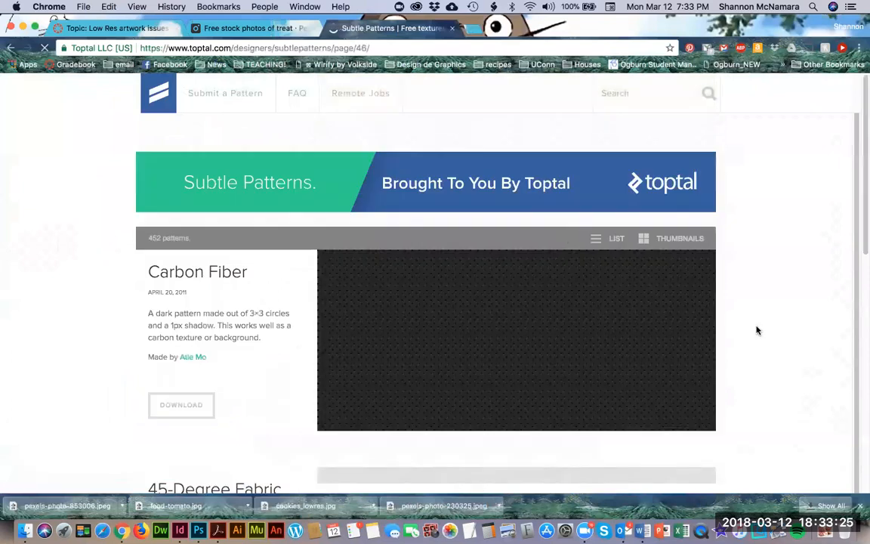
pyautogui.scroll(-3, 756, 328)
pyautogui.scroll(-2, 746, 280)
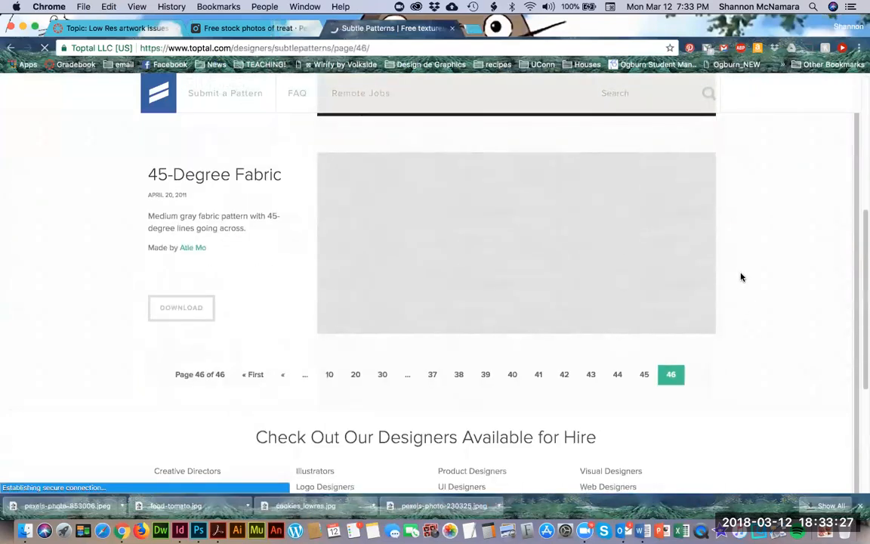
pyautogui.scroll(2, 742, 278)
pyautogui.scroll(-2, 295, 446)
# - Return to the first page of the pattern gallery and look through its patterns again
pyautogui.click(253, 423)
pyautogui.scroll(-8, 755, 257)
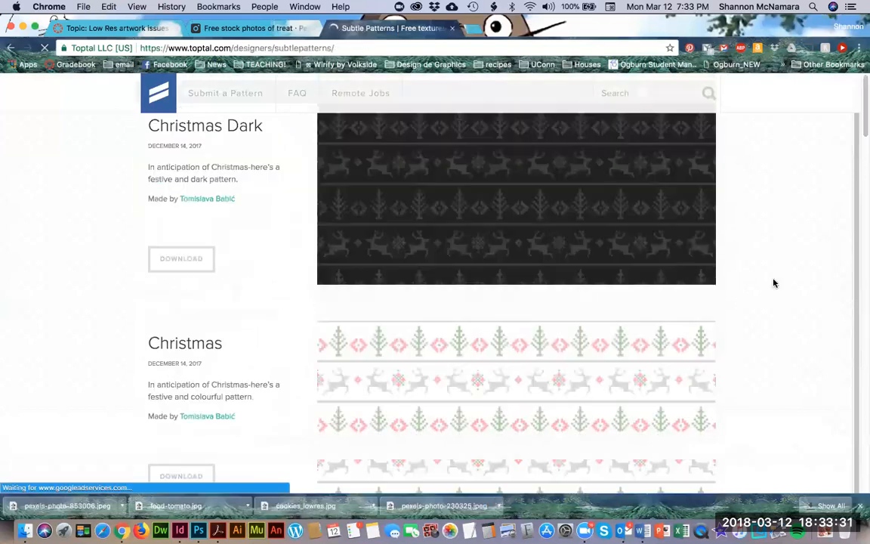
pyautogui.scroll(-5, 771, 294)
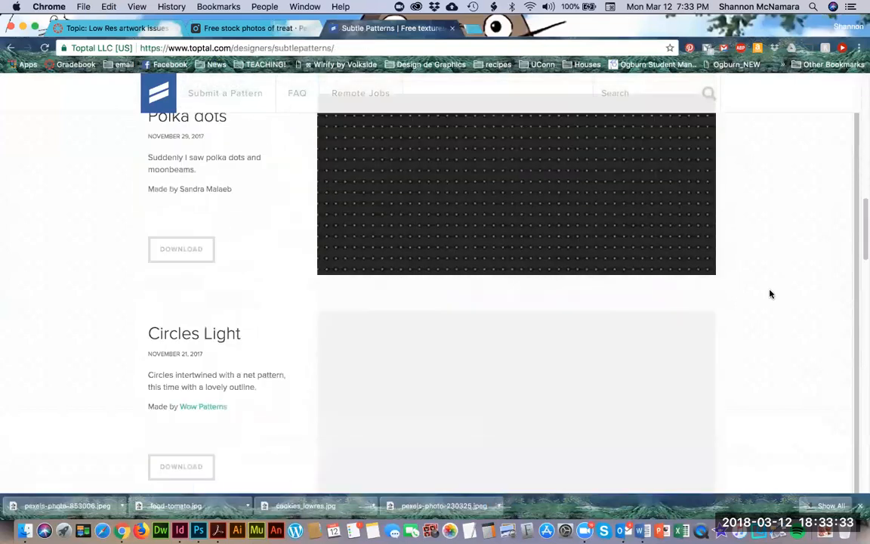
pyautogui.scroll(-6, 770, 293)
pyautogui.scroll(-12, 771, 293)
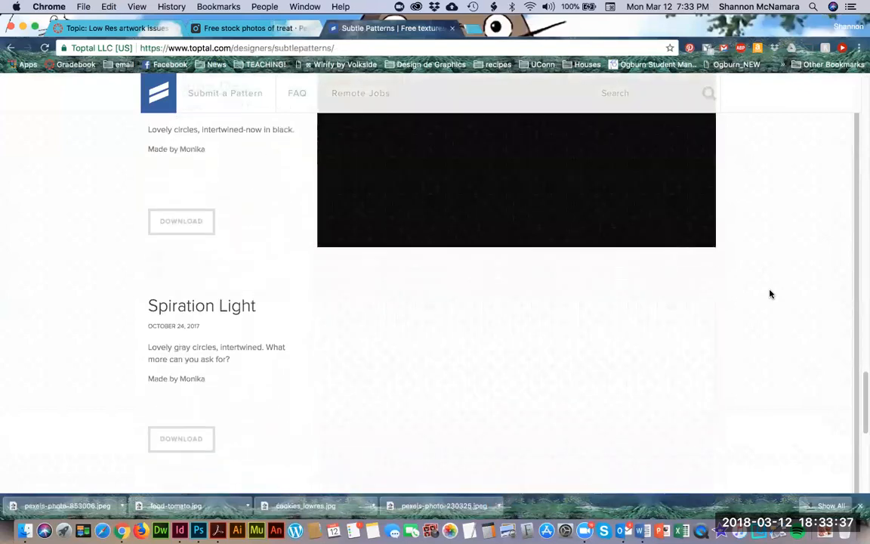
pyautogui.scroll(-2, 770, 294)
# - Download the Regal pattern from page 2 of the Subtle Patterns gallery
pyautogui.click(282, 408)
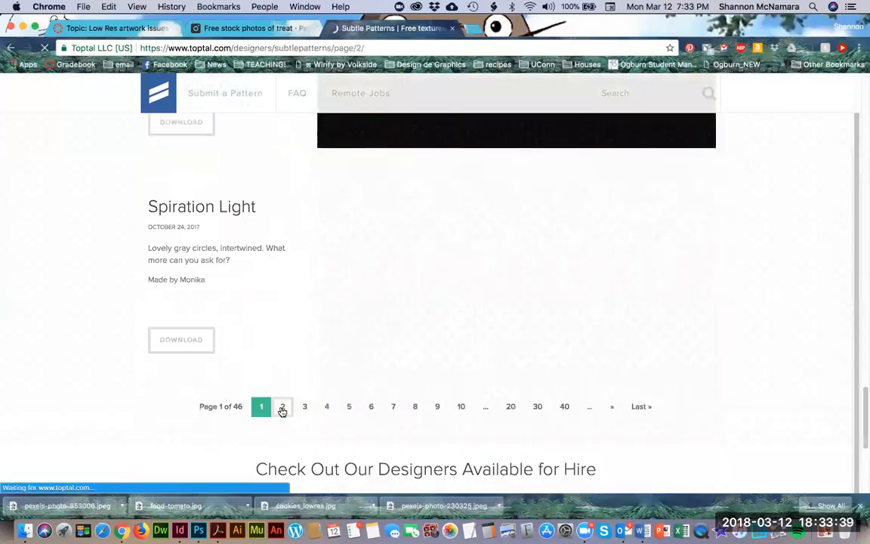
pyautogui.scroll(-8, 159, 334)
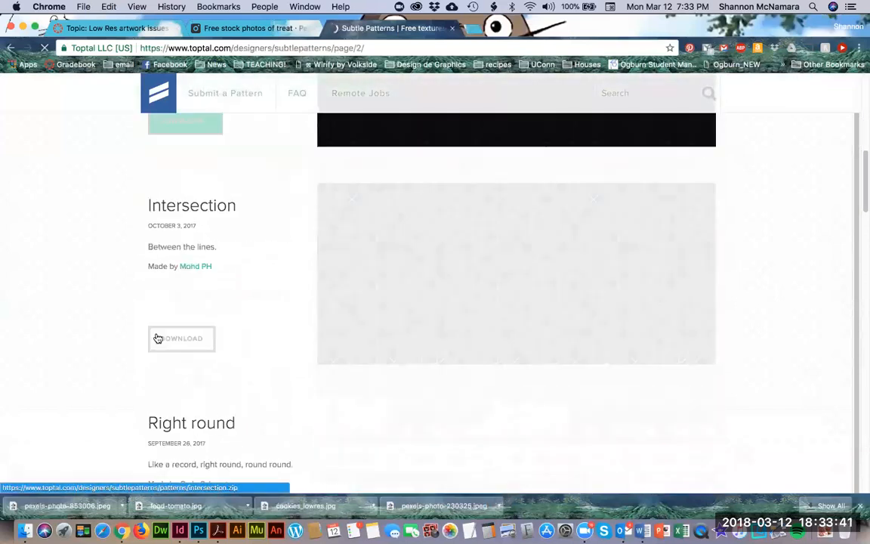
pyautogui.scroll(-6, 157, 338)
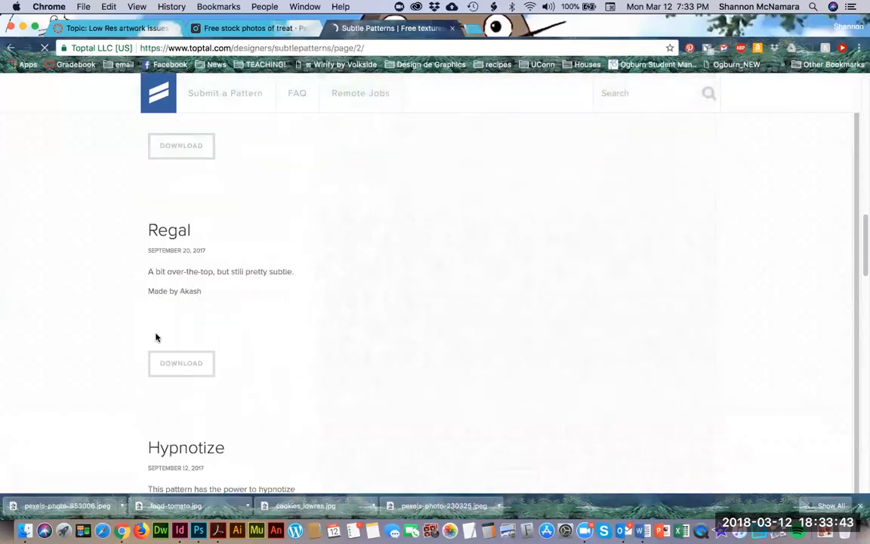
pyautogui.scroll(-4, 156, 337)
pyautogui.scroll(3, 156, 336)
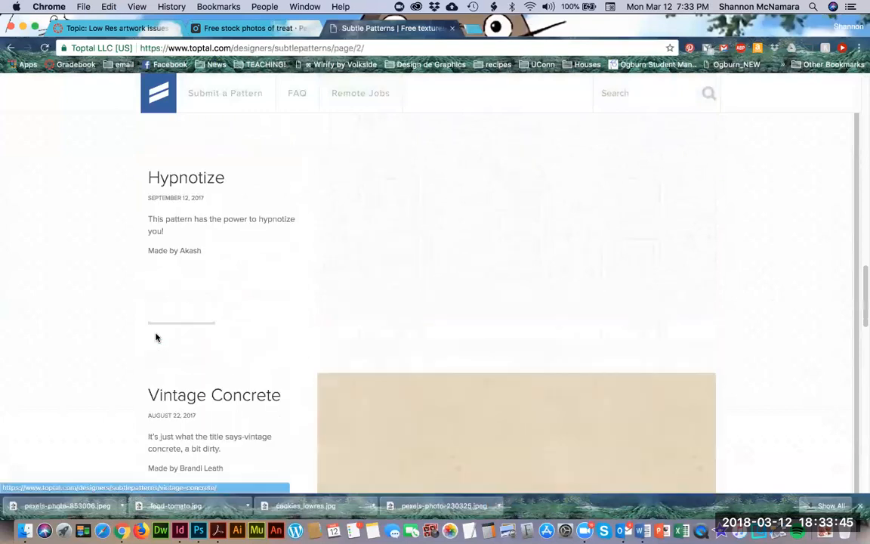
pyautogui.click(189, 333)
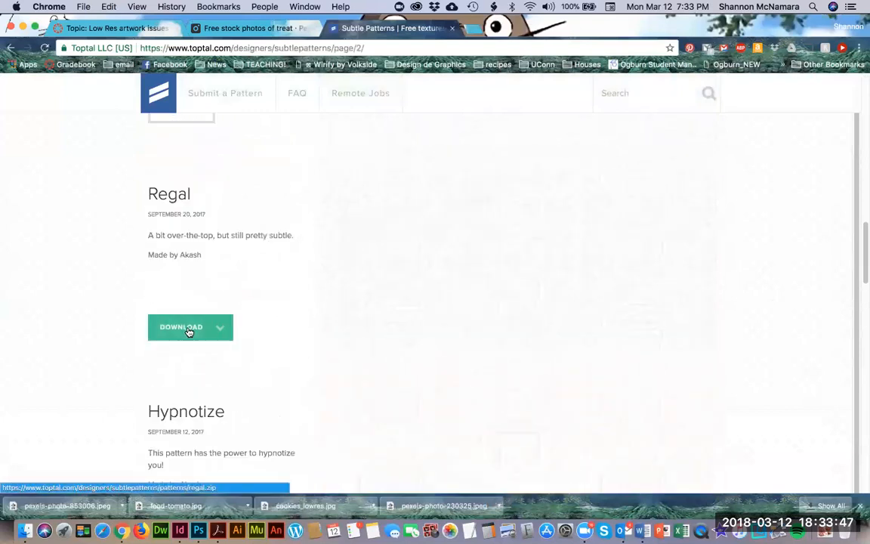
# - Browse on through the gallery to page 4 and download the Circles and Roundabouts pattern
pyautogui.scroll(-10, 80, 321)
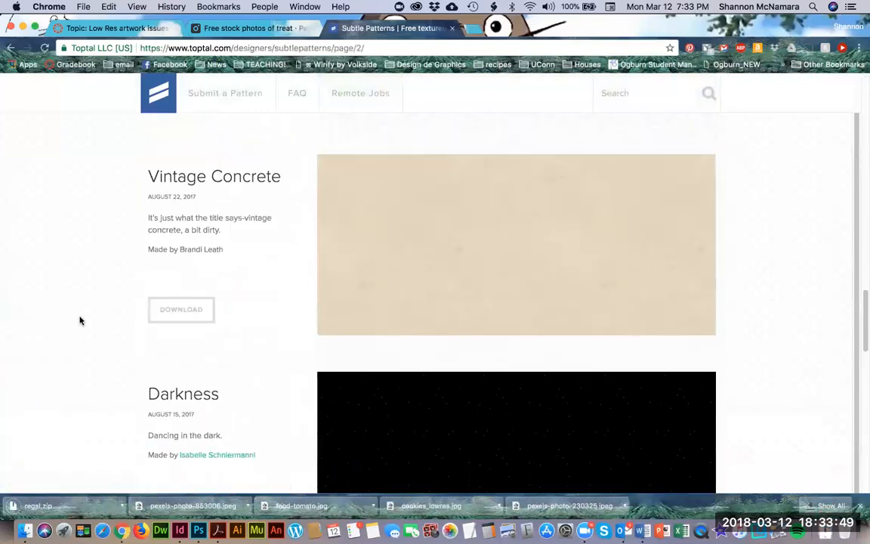
pyautogui.scroll(-4, 80, 320)
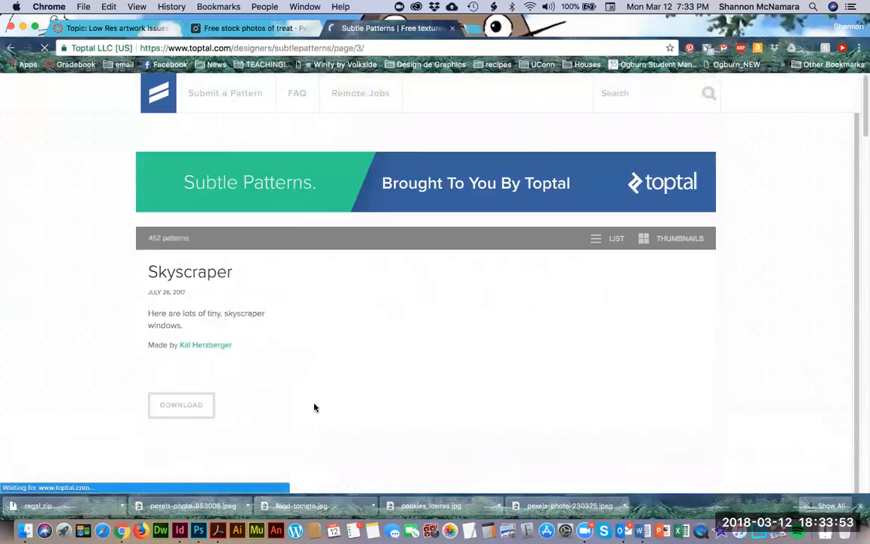
pyautogui.scroll(-8, 148, 372)
pyautogui.scroll(-10, 148, 373)
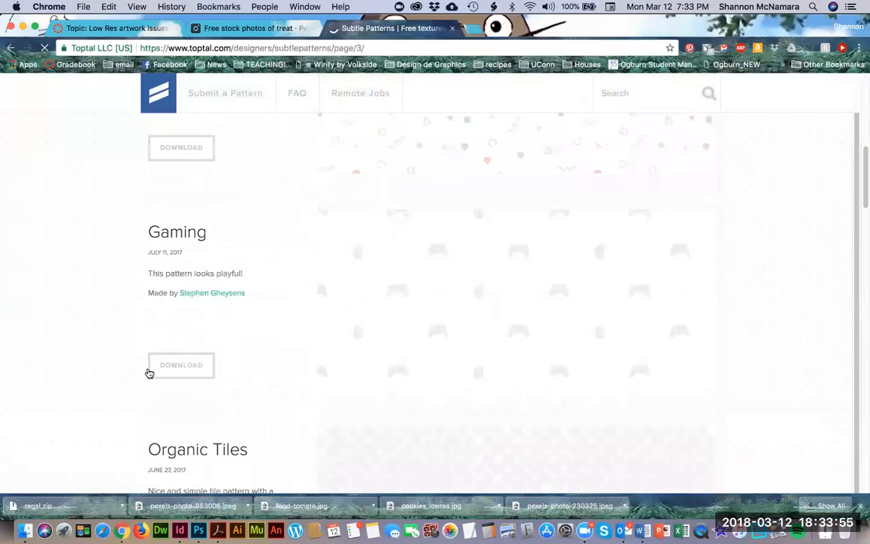
pyautogui.scroll(-10, 149, 373)
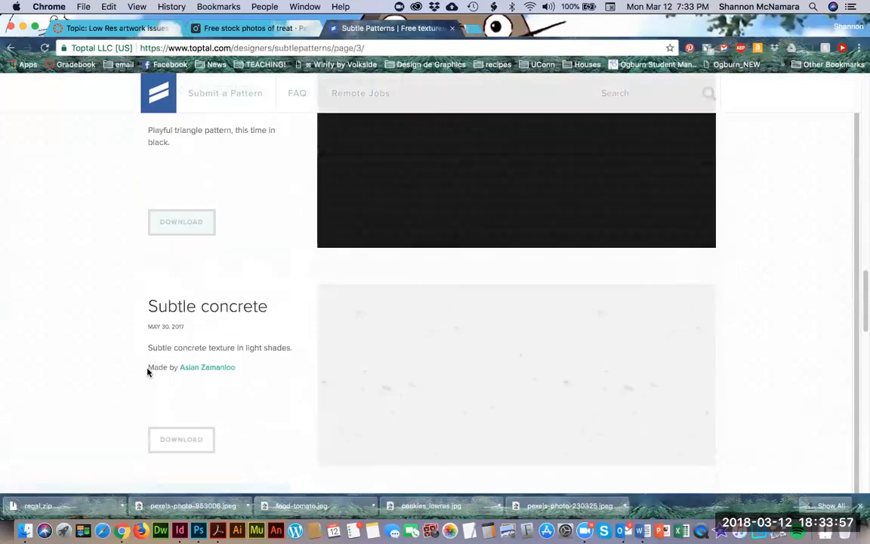
pyautogui.scroll(-5, 148, 370)
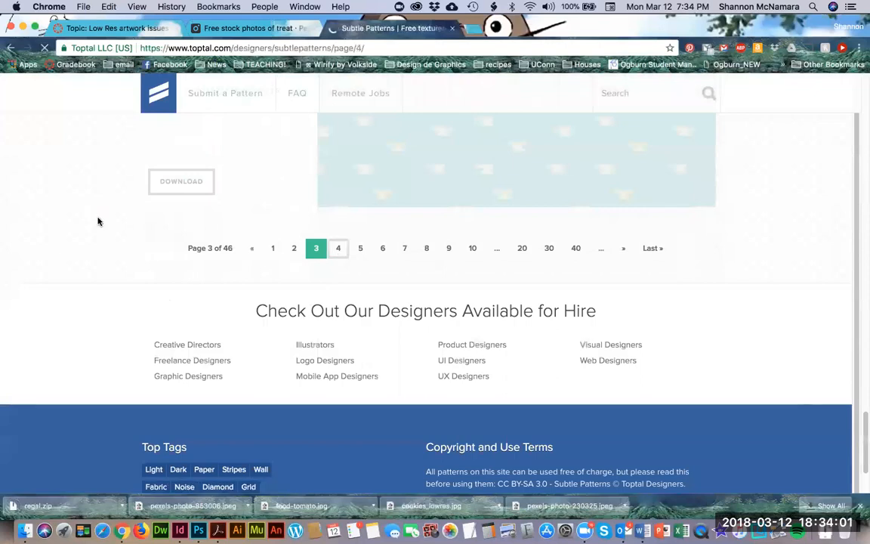
pyautogui.scroll(-13, 114, 311)
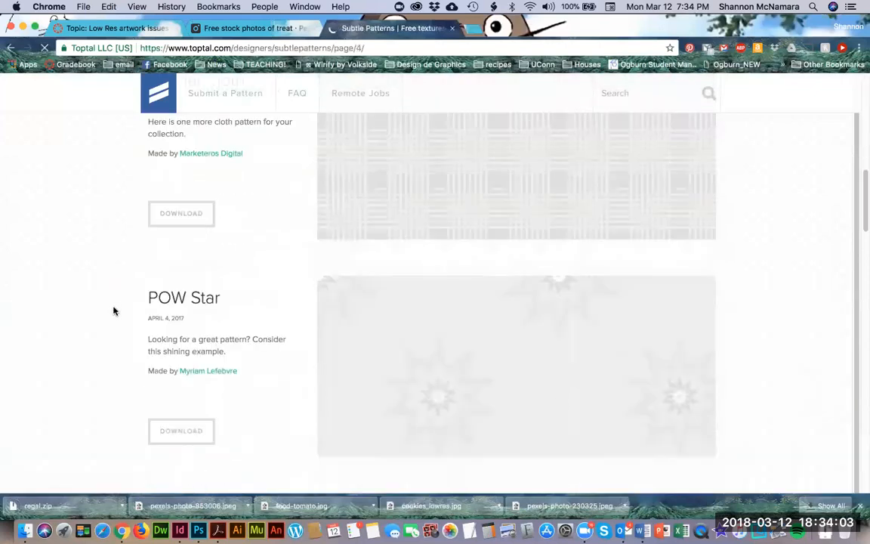
pyautogui.scroll(-4, 114, 310)
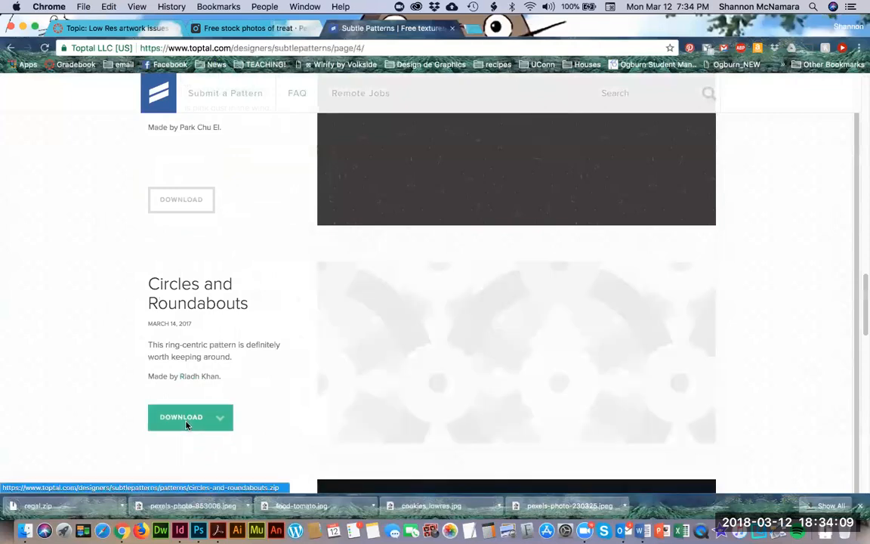
pyautogui.click(186, 420)
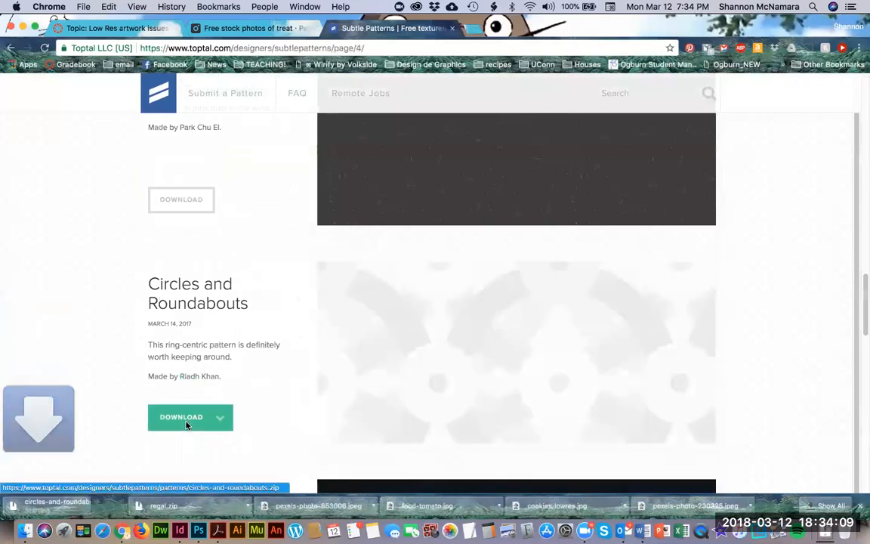
# - Unzip circles-and-roundabouts.zip and regal.zip in Downloads and move both extracted folders into the Assignment folder
pyautogui.click(120, 506)
pyautogui.click(163, 489)
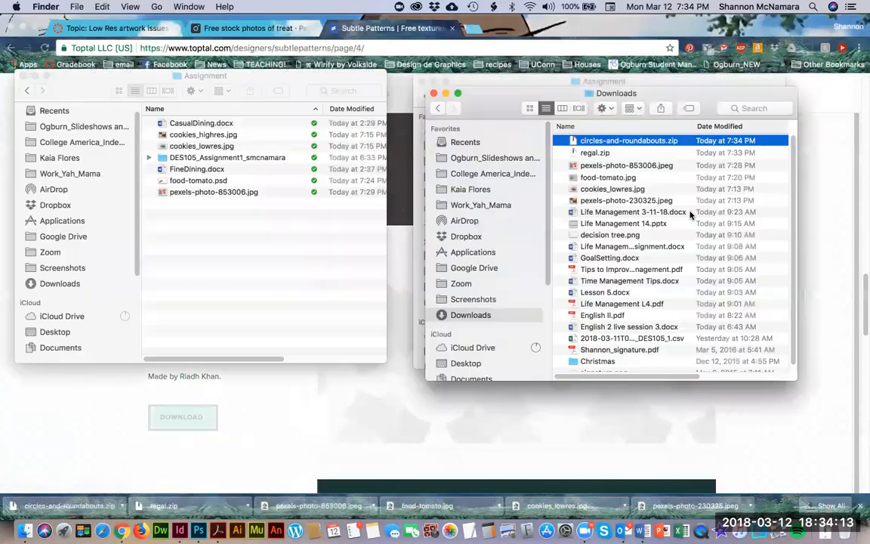
pyautogui.doubleClick(599, 142)
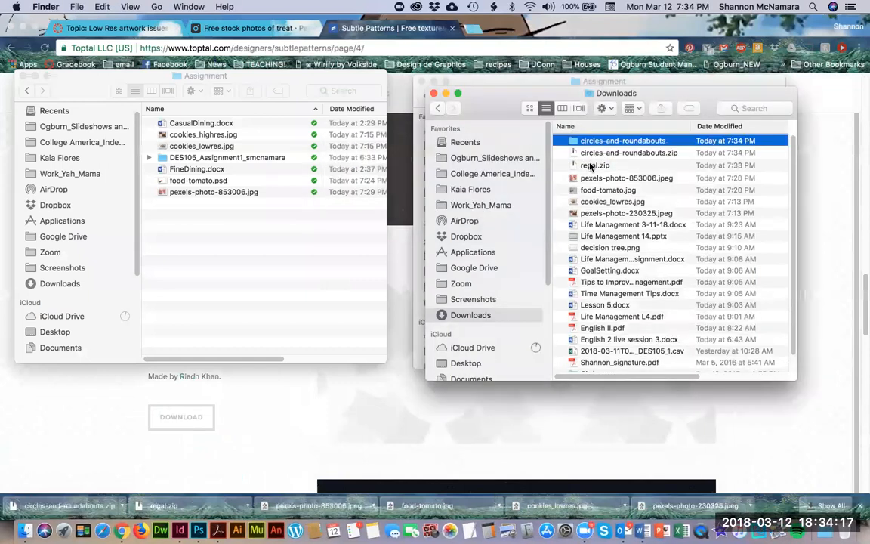
pyautogui.doubleClick(591, 166)
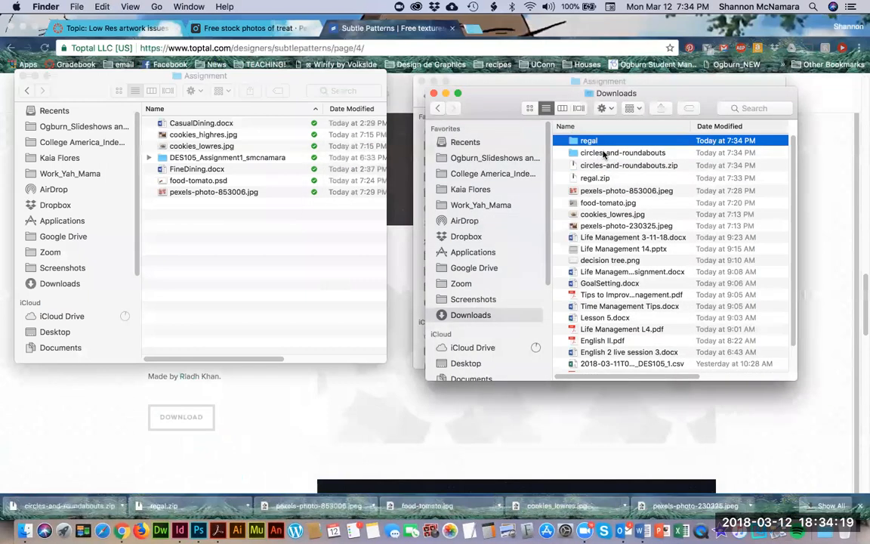
pyautogui.keyDown('shift'); pyautogui.click(604, 154); pyautogui.keyUp('shift')
pyautogui.moveTo(604, 154); pyautogui.dragTo(211, 272)
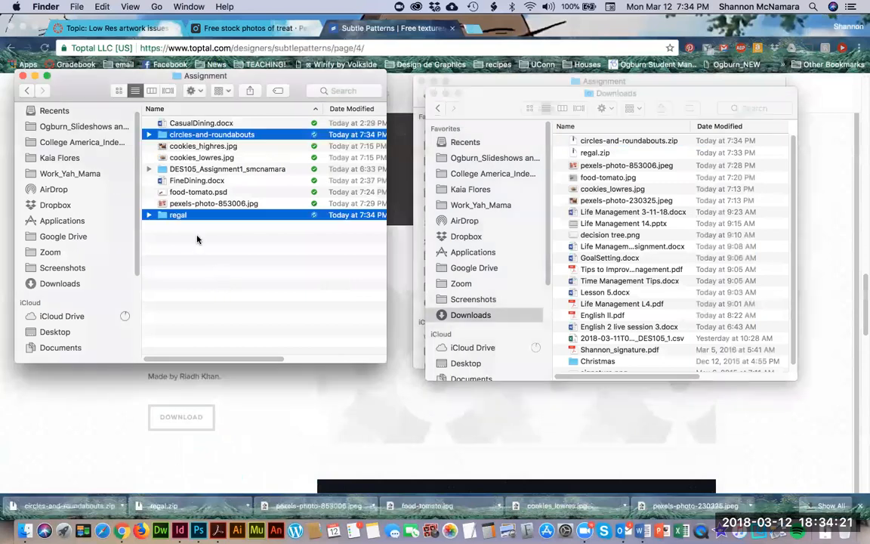
# - Open circles-and-roundabouts.png.png from its folder inside Assignment in Photoshop
pyautogui.click(149, 135)
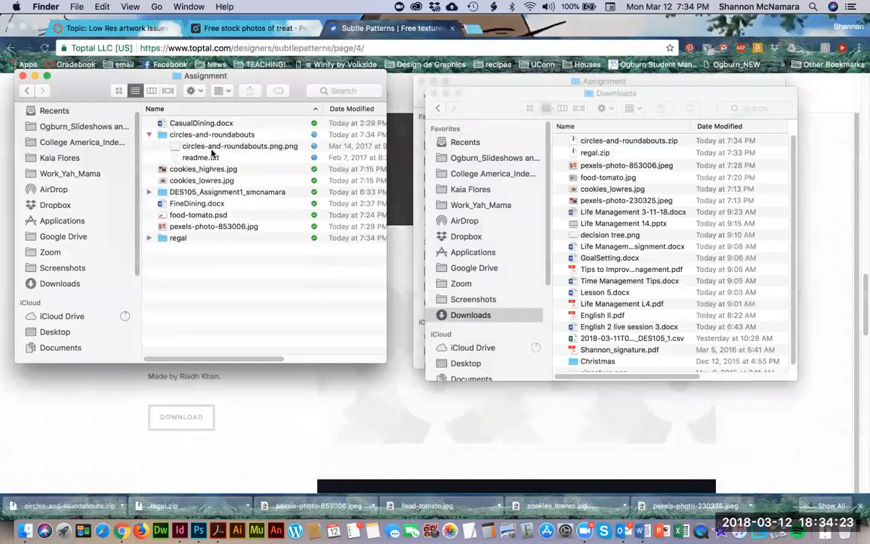
pyautogui.click(213, 147)
pyautogui.moveTo(250, 148); pyautogui.dragTo(198, 530)
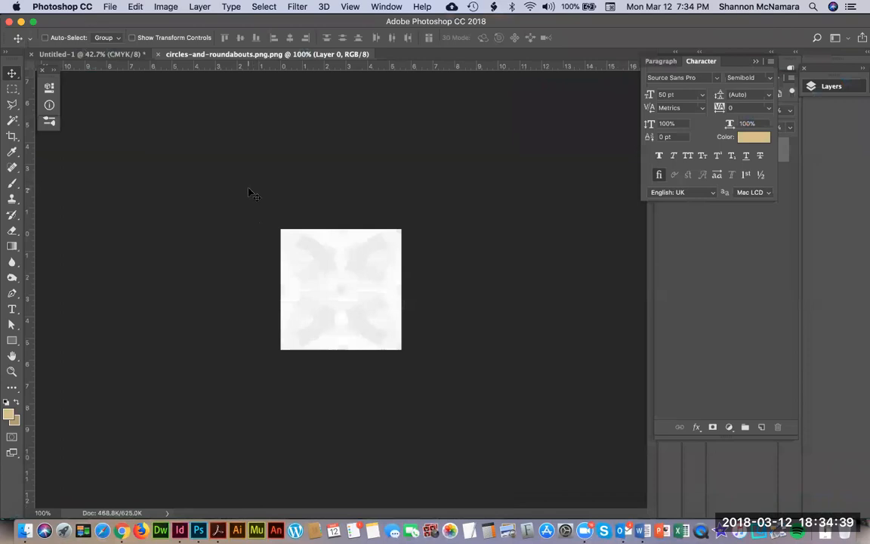
# - Define the circles-and-roundabouts image as a pattern, keeping the suggested name
pyautogui.click(166, 7)
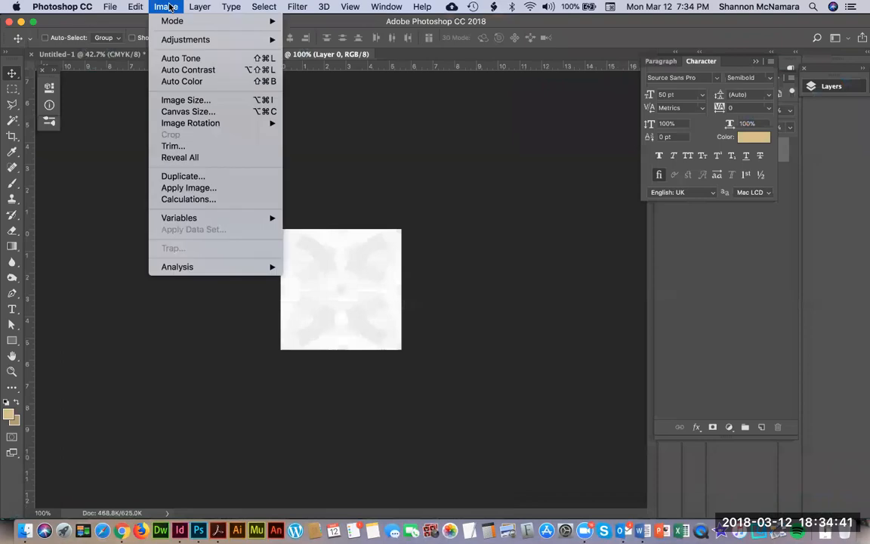
pyautogui.moveTo(141, 8)
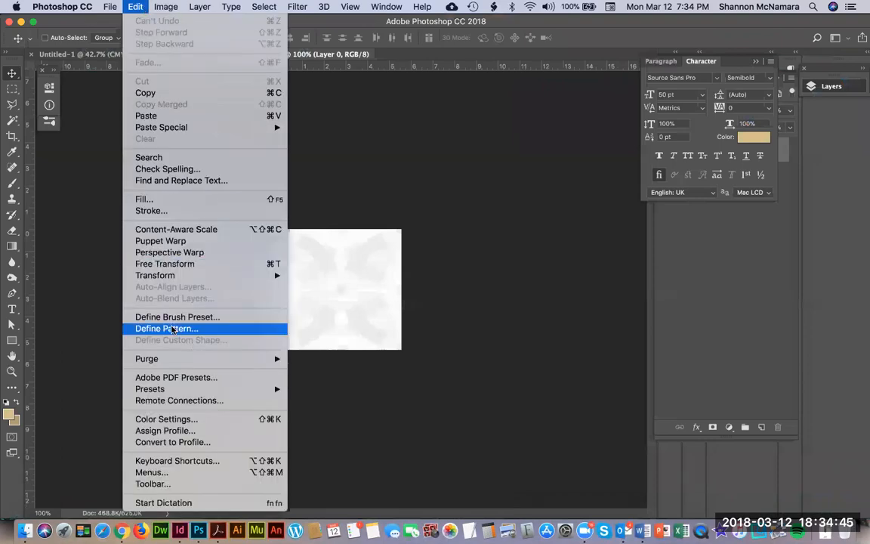
pyautogui.click(172, 329)
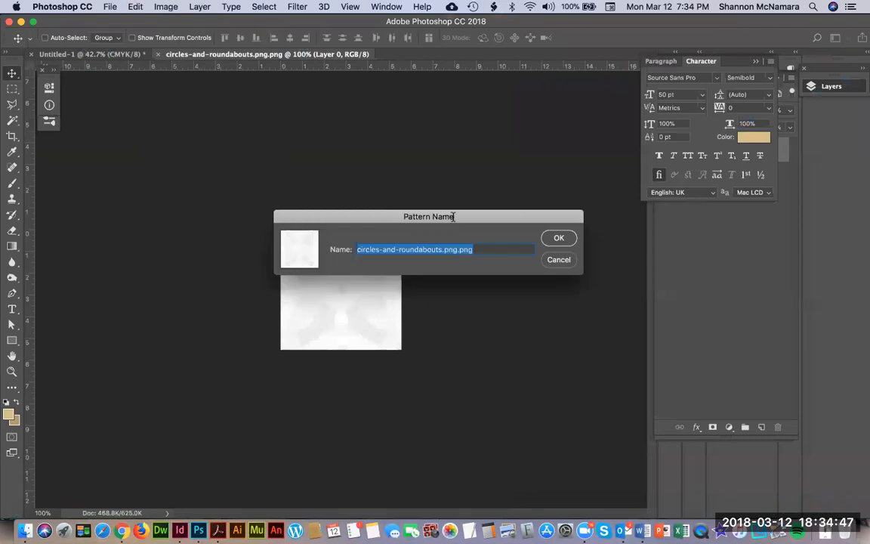
pyautogui.click(551, 239)
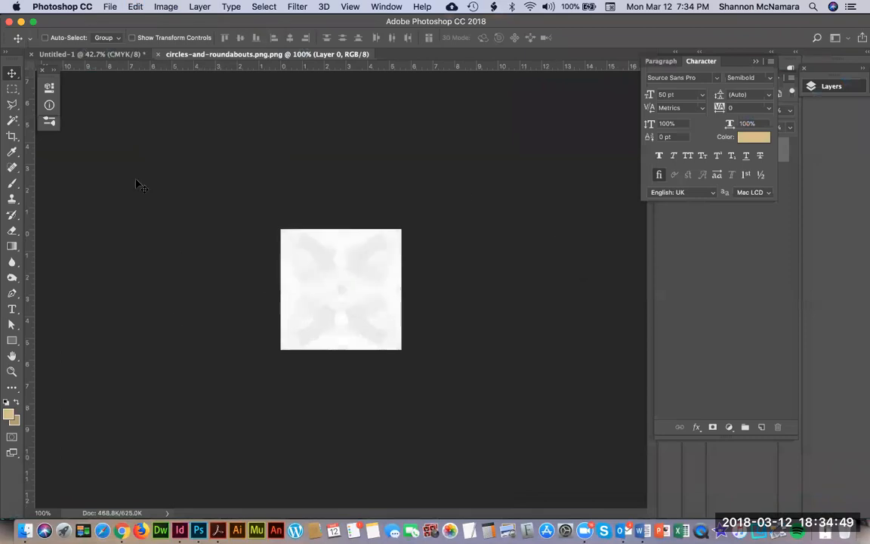
# - Fill the Untitled-1 canvas with the circles-and-roundabouts custom pattern in Normal mode at 100% opacity
pyautogui.click(79, 53)
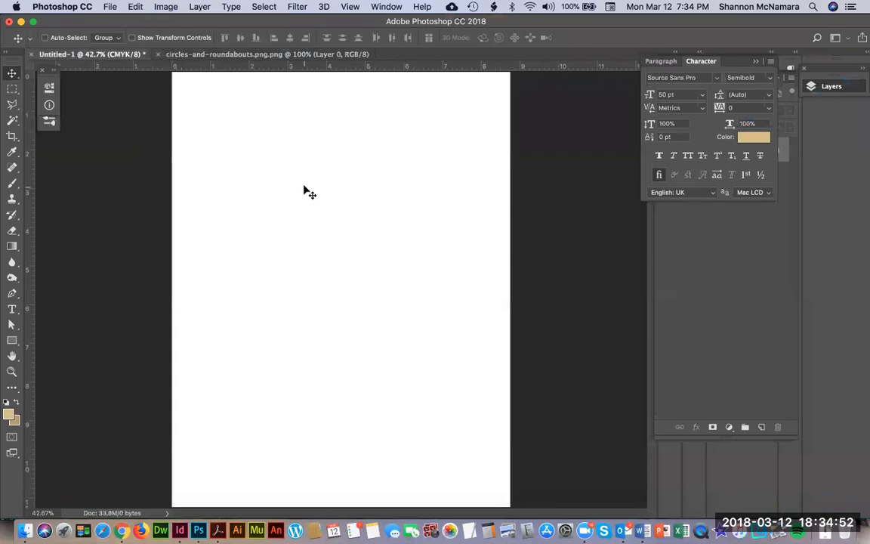
pyautogui.click(137, 7)
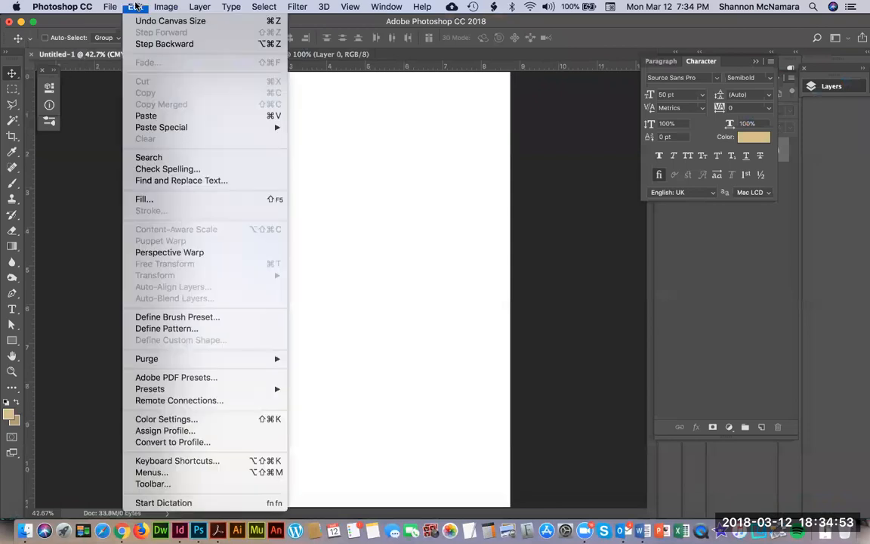
pyautogui.click(149, 199)
pyautogui.click(516, 151)
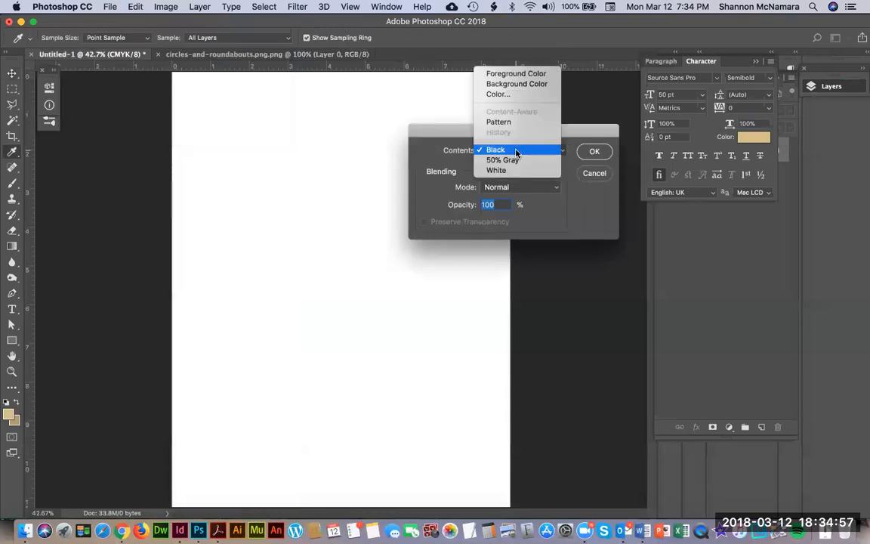
pyautogui.click(514, 121)
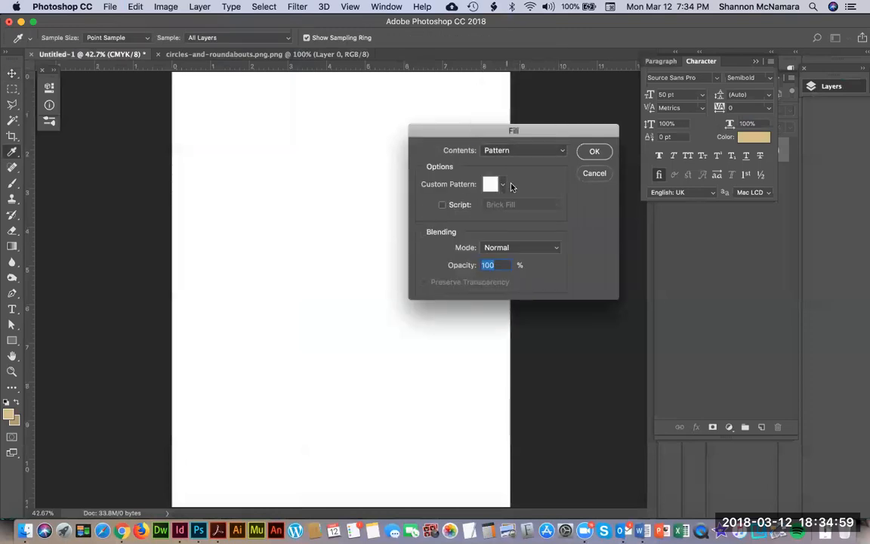
pyautogui.click(504, 186)
pyautogui.scroll(-5, 521, 274)
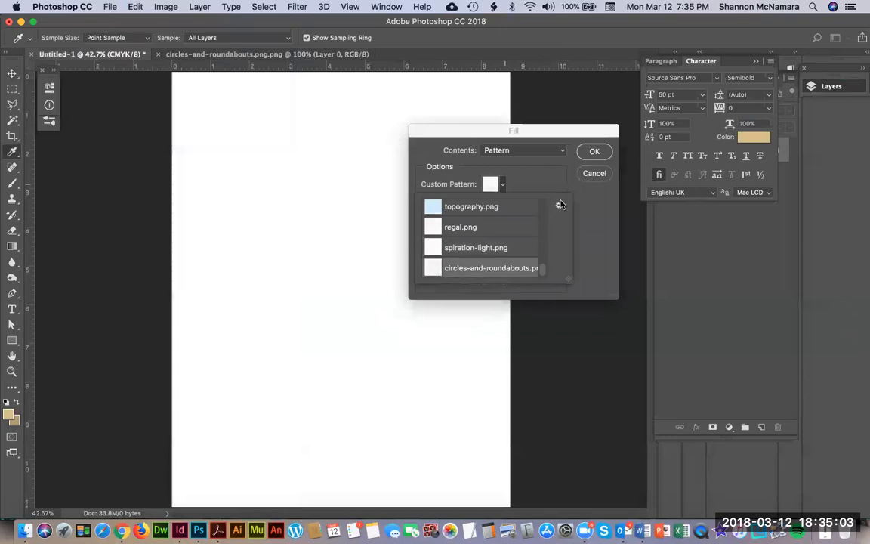
pyautogui.click(594, 153)
pyautogui.click(594, 152)
pyautogui.press('v')
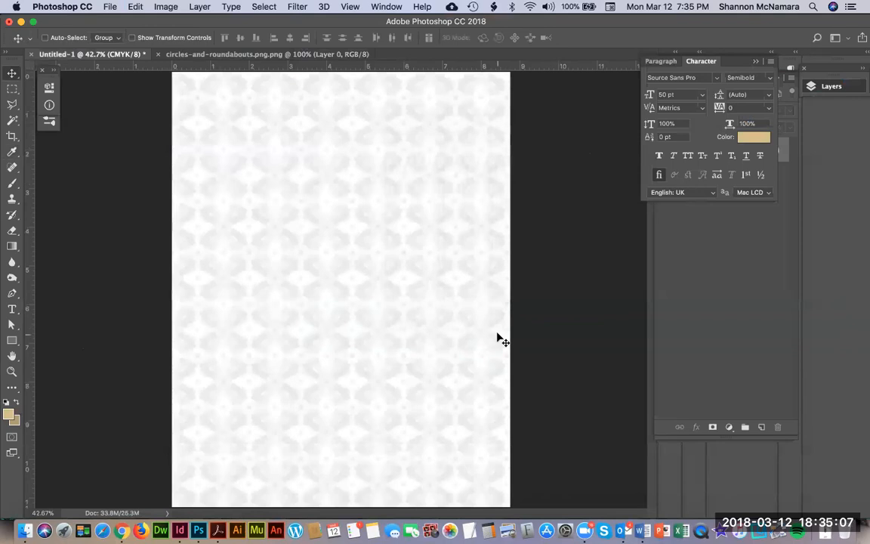
# - Save the patterned canvas in the Assignment folder as Background.jpg, a JPEG at Maximum quality 12, Baseline Optimized
pyautogui.press('super+shift+s')
pyautogui.write('Background')
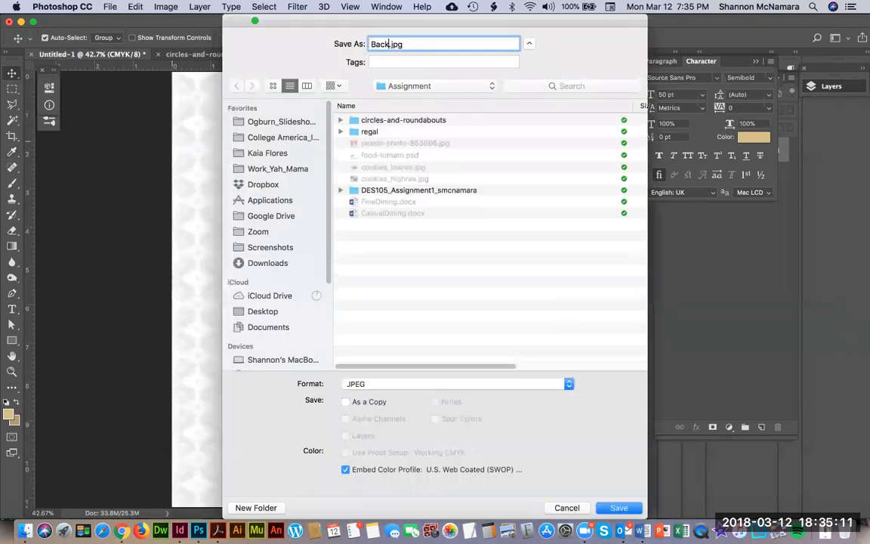
pyautogui.click(619, 508)
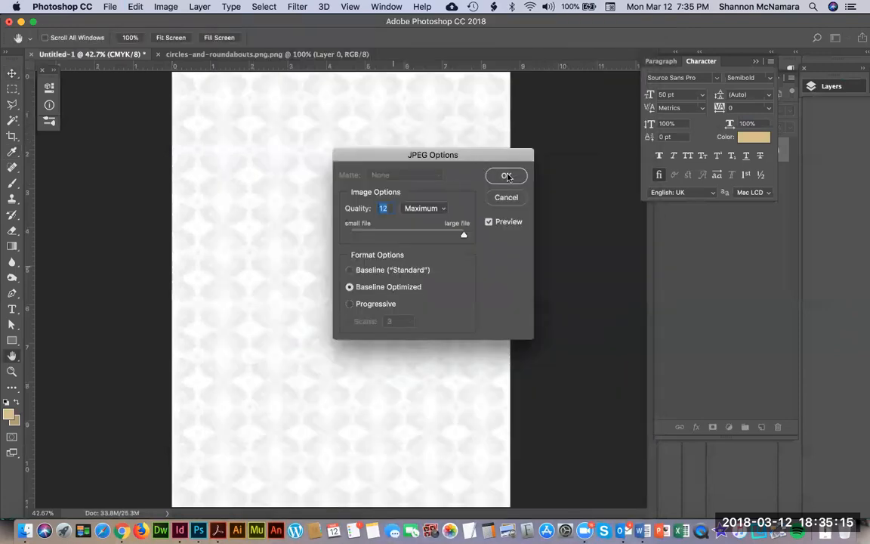
pyautogui.click(507, 176)
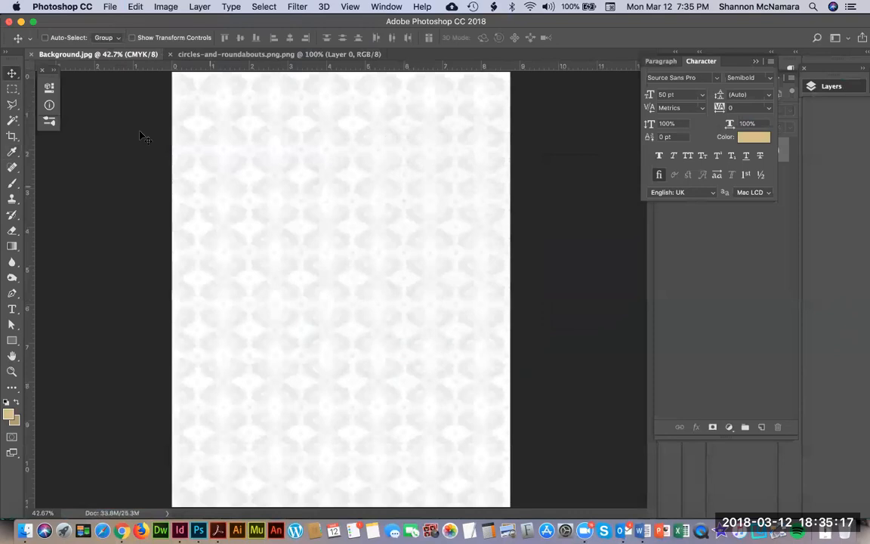
# - Switch to InDesign and set the fill of the full-bleed red rectangle on page 2 to None
pyautogui.press('super+Tab')
pyautogui.press('super+Tab')
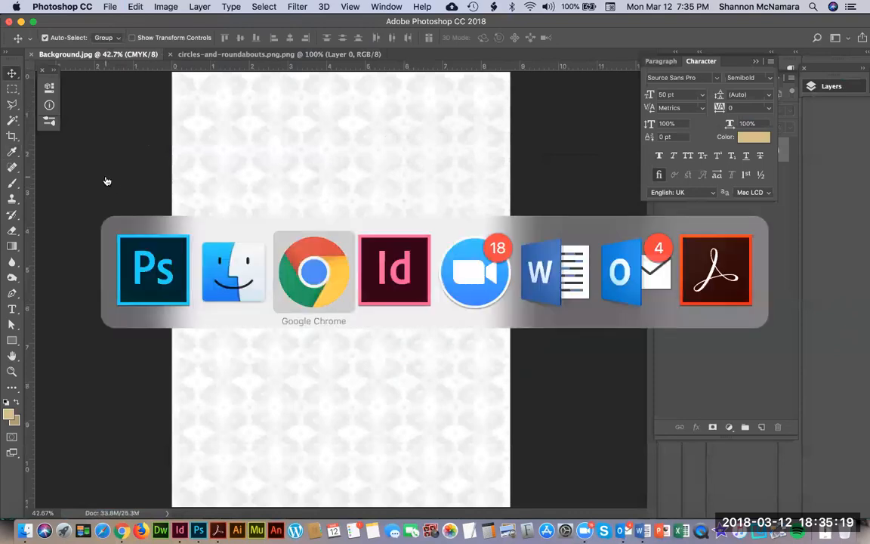
pyautogui.press('super+Tab')
pyautogui.press('super+Tab')
pyautogui.press('super+Tab')
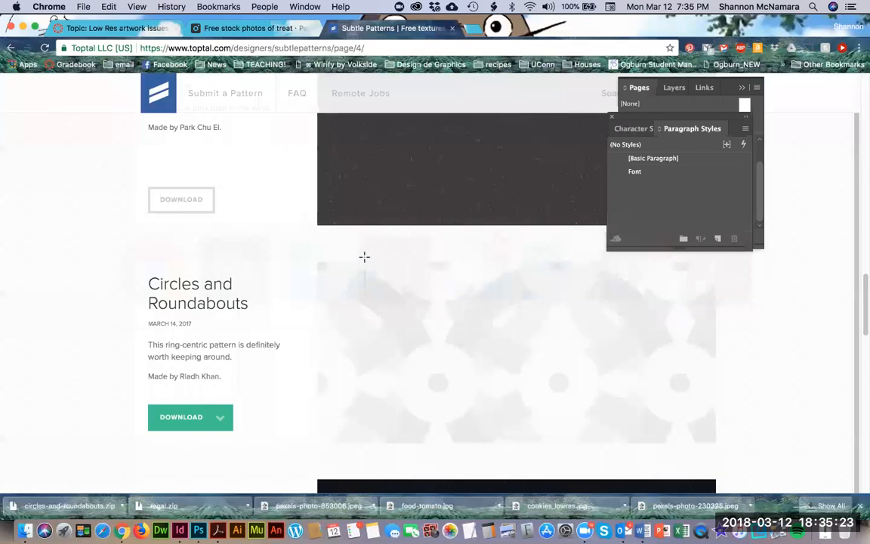
pyautogui.press('v')
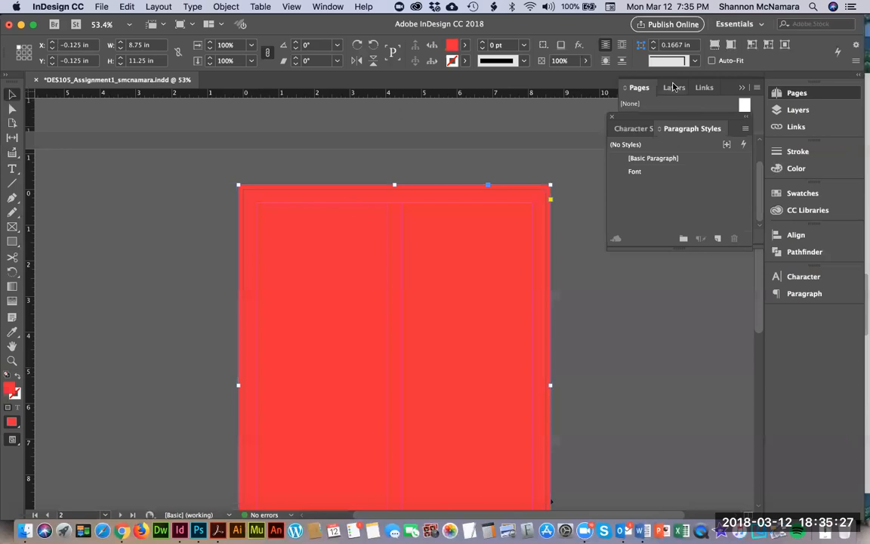
pyautogui.click(797, 167)
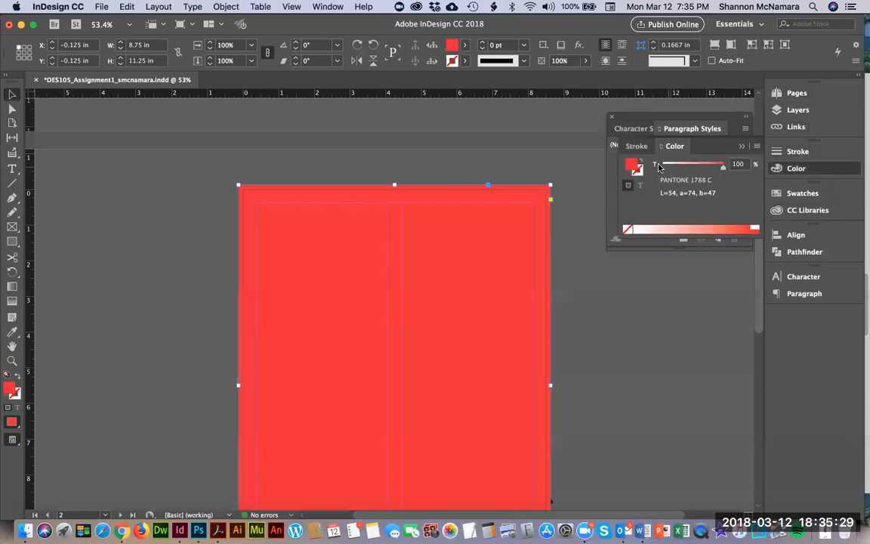
pyautogui.click(626, 229)
# - Place Background.jpg from the Assignment folder into the selected full-bleed frame and send the frame to the back
pyautogui.hotkey('ctrl', 'd')
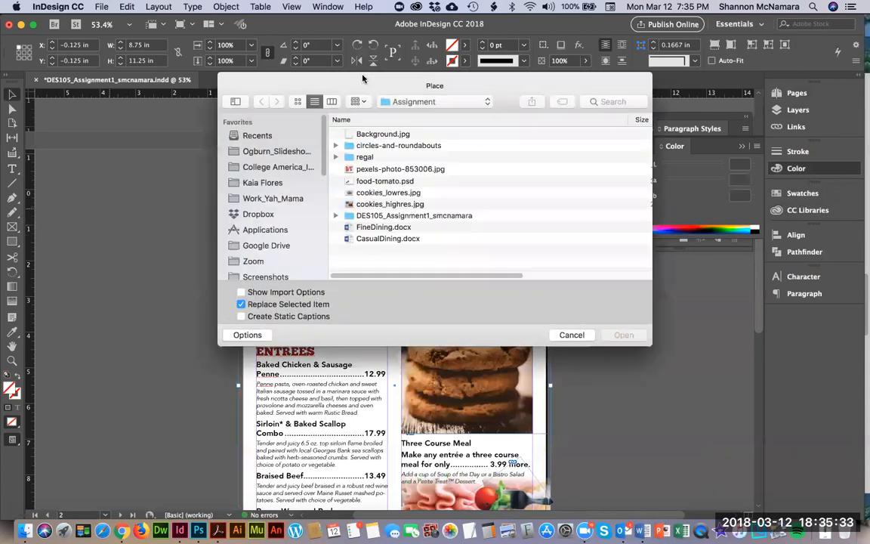
pyautogui.click(400, 135)
pyautogui.click(625, 342)
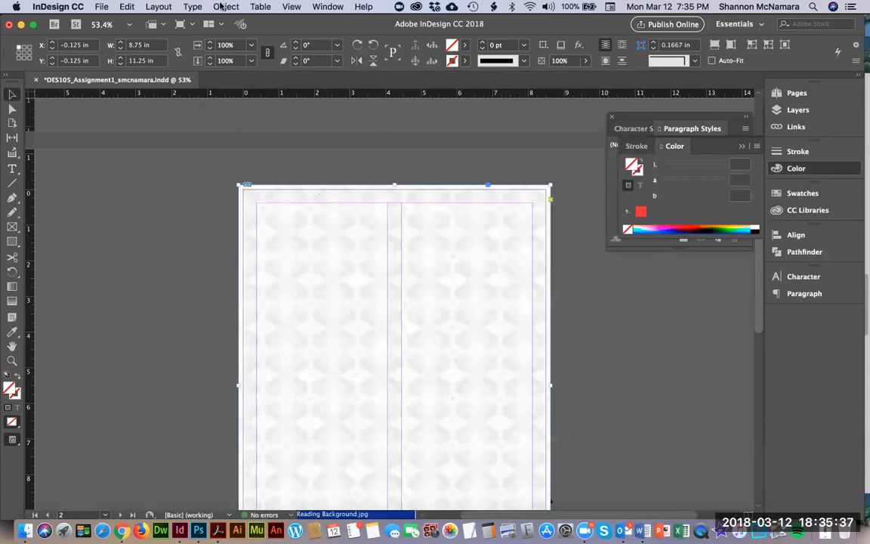
pyautogui.click(226, 6)
pyautogui.moveTo(236, 48)
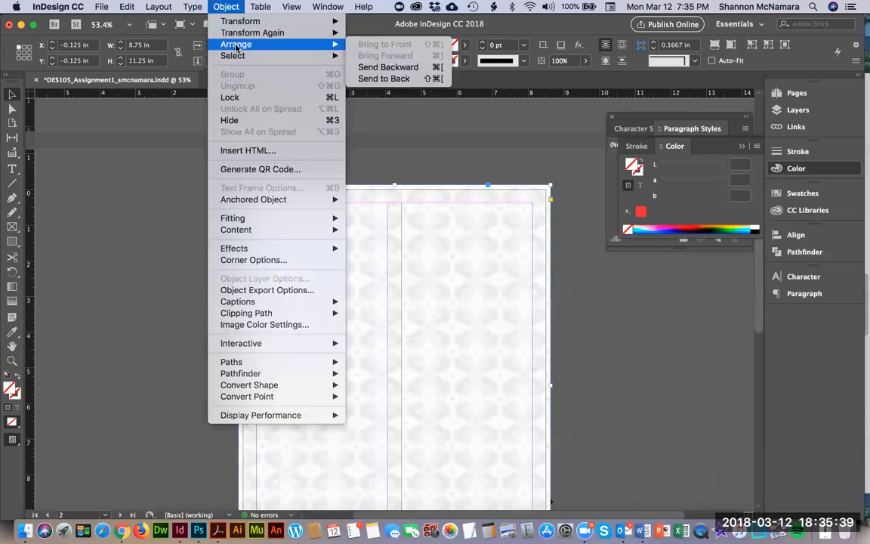
pyautogui.click(391, 79)
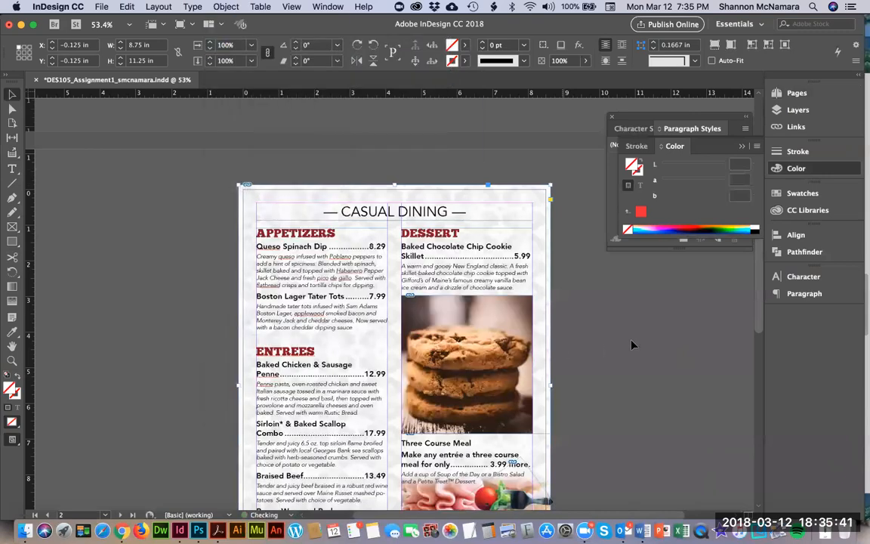
# - Inspect the patterned background behind the Casual Dining menu text, both up close and across the whole page
pyautogui.click(207, 279)
pyautogui.scroll(-5, 206, 279)
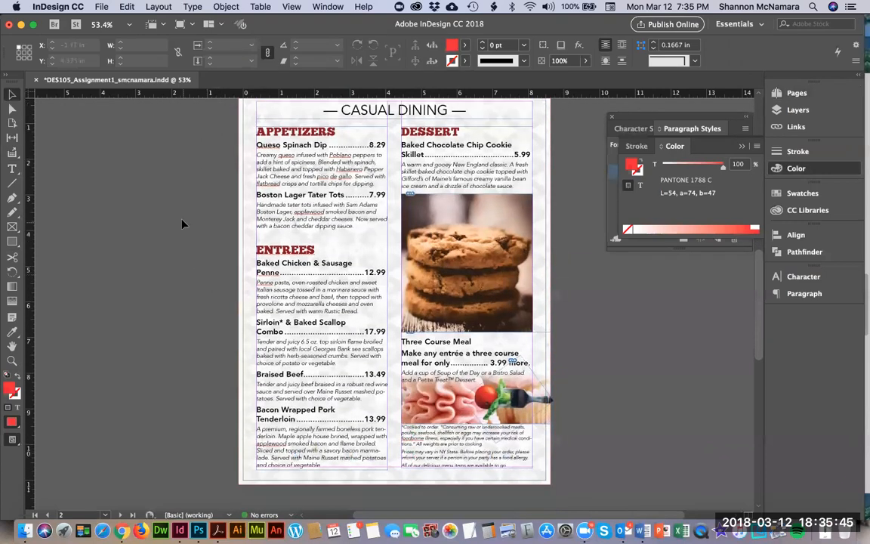
pyautogui.scroll(10, 181, 226)
pyautogui.scroll(-5, 205, 268)
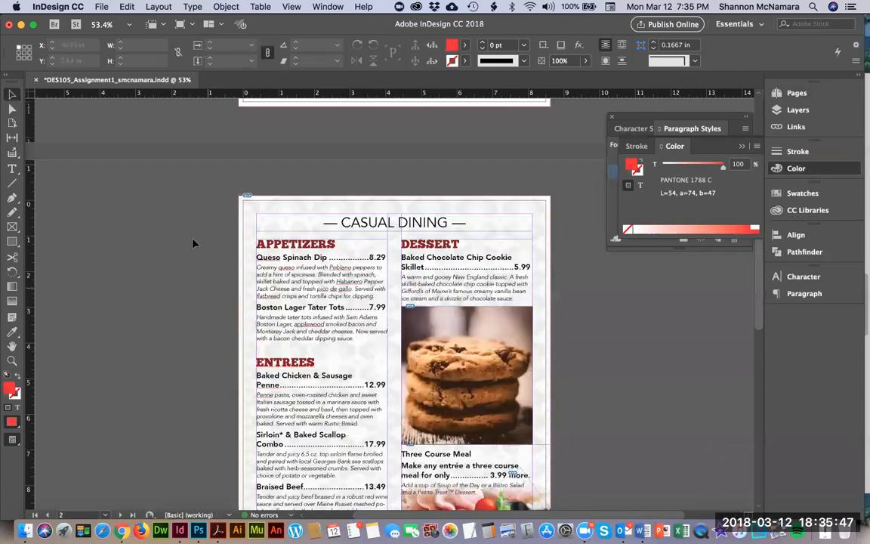
pyautogui.moveTo(203, 186); pyautogui.dragTo(512, 384)
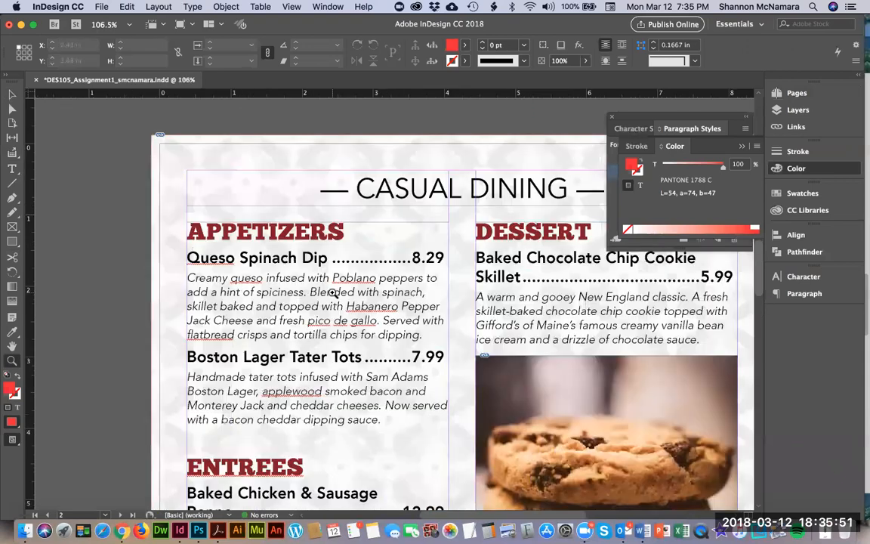
pyautogui.press('super+0')
pyautogui.press('v')
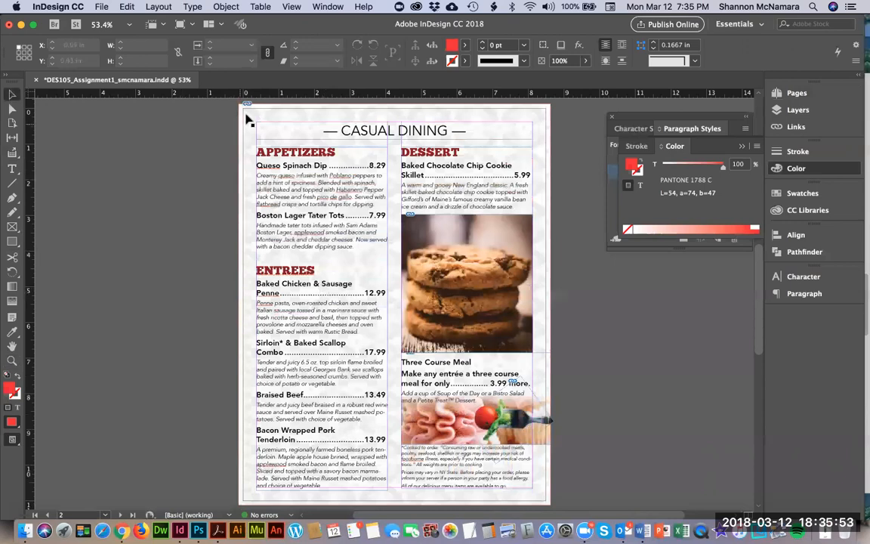
# - Try to apply the red C=15 M=100 Y=100 swatch as fill to the background image frame
pyautogui.click(249, 117)
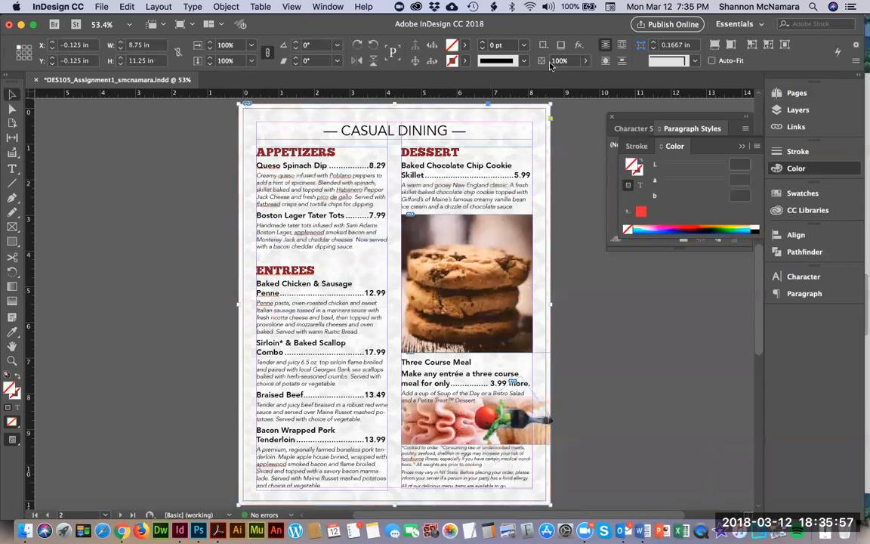
pyautogui.moveTo(586, 64)
pyautogui.mouseDown()
pyautogui.moveTo(561, 79)
pyautogui.moveTo(594, 79)
pyautogui.mouseUp()
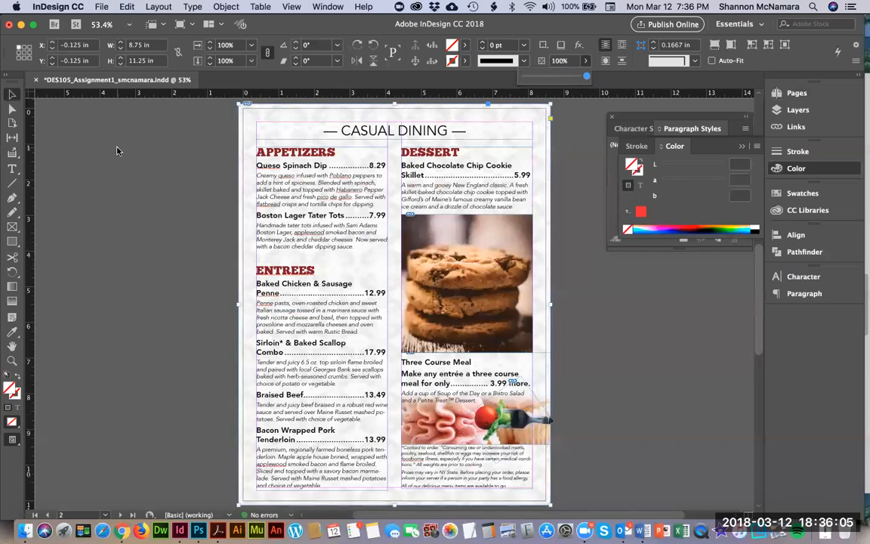
pyautogui.click(465, 45)
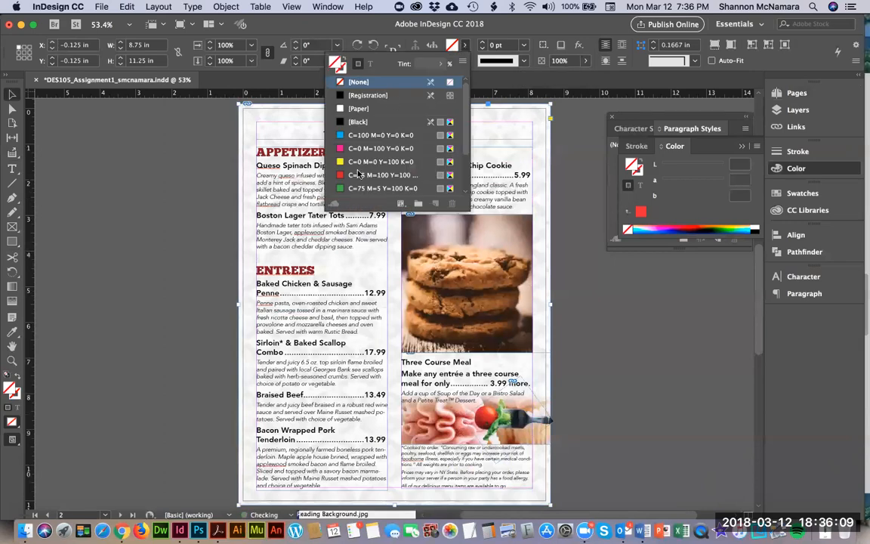
pyautogui.click(359, 177)
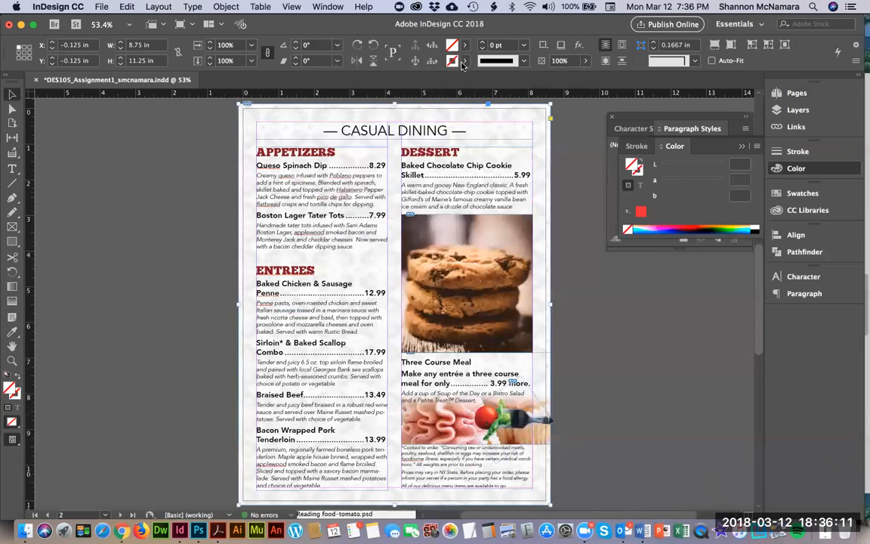
pyautogui.click(465, 47)
# - Try to recolor the placed background image itself by selecting the content inside its frame
pyautogui.click(12, 109)
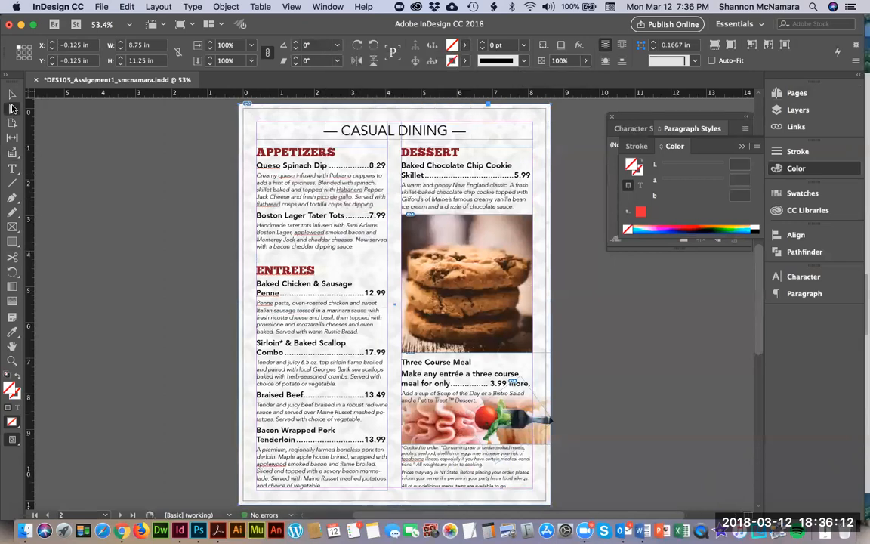
pyautogui.click(278, 111)
pyautogui.click(465, 46)
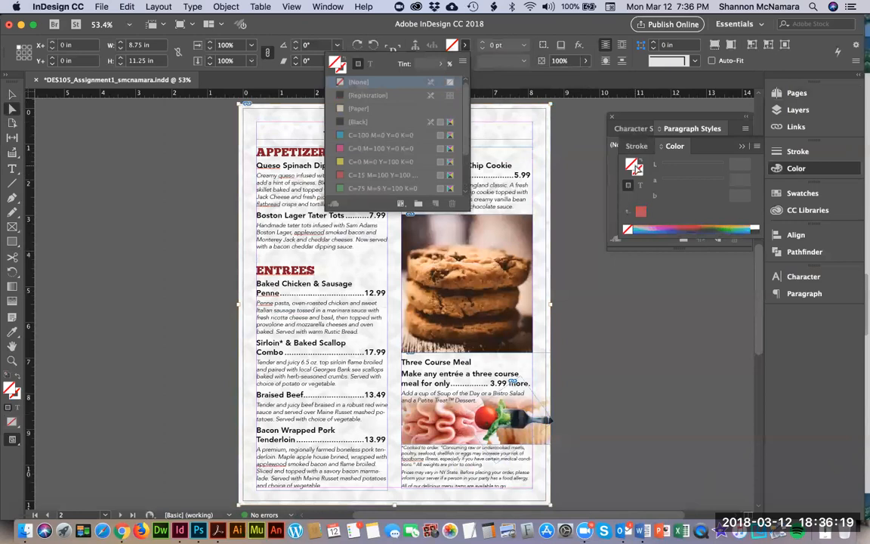
pyautogui.click(576, 156)
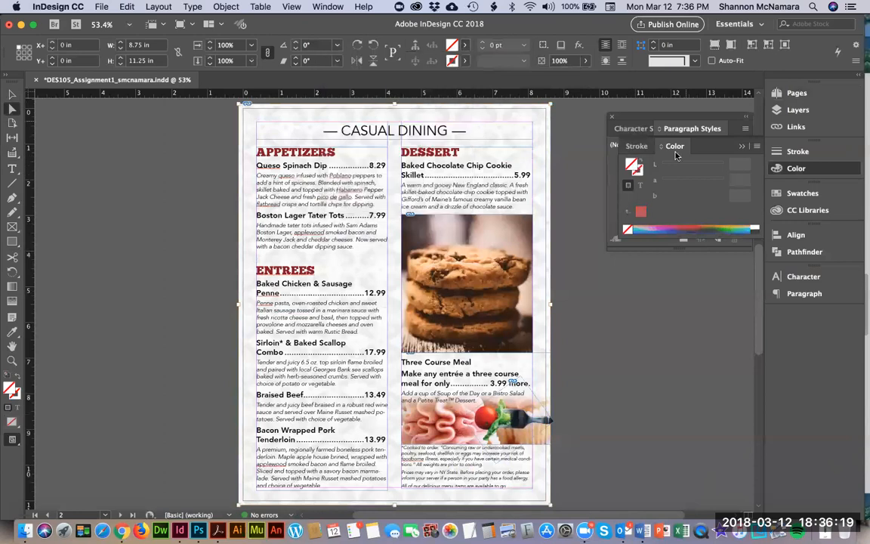
pyautogui.click(164, 165)
pyautogui.press('v')
pyautogui.click(315, 114)
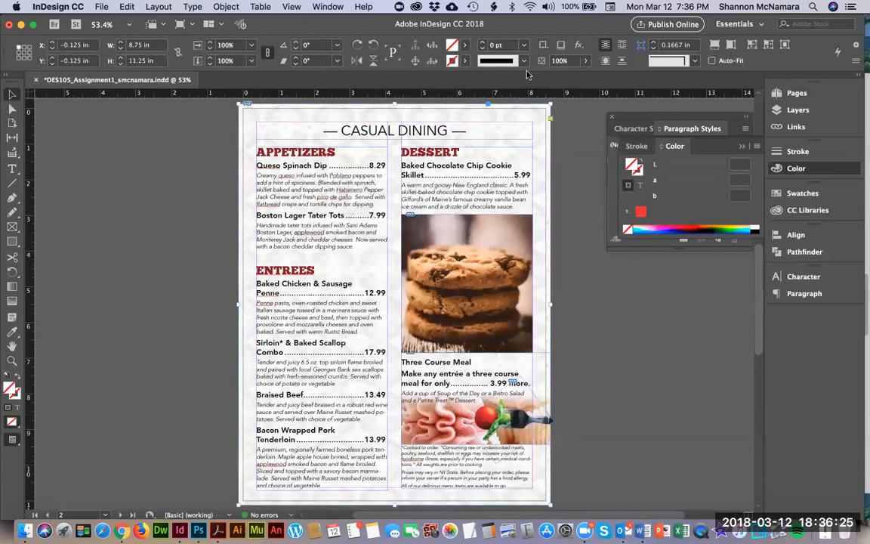
pyautogui.click(569, 261)
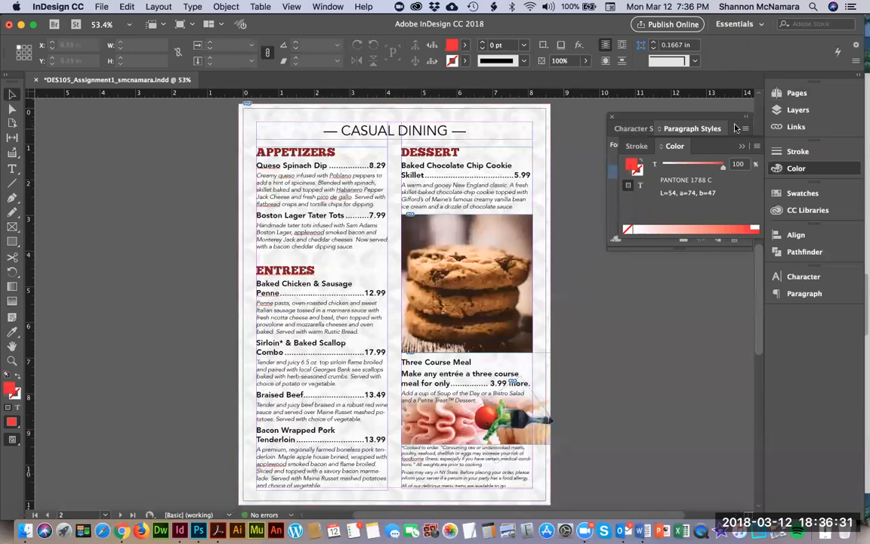
pyautogui.click(742, 146)
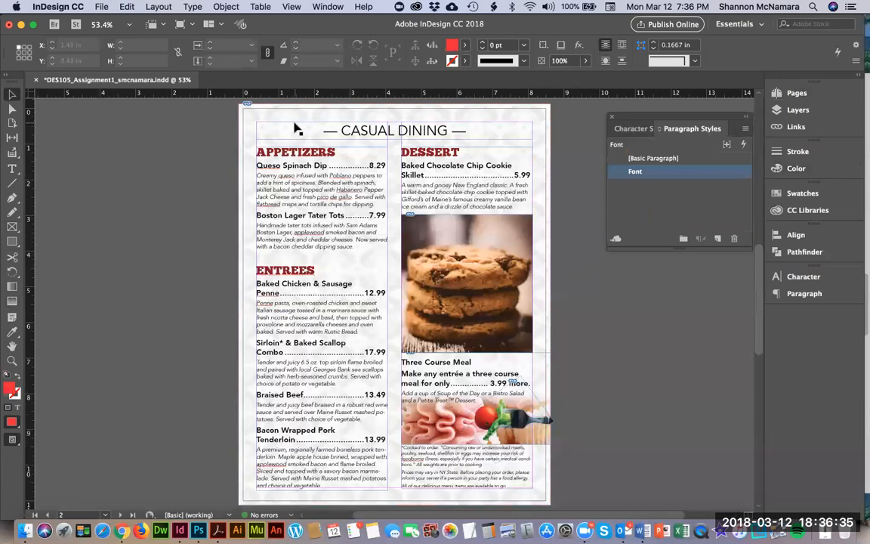
# - Switch to Photoshop, convert Background.jpg to Grayscale, discarding its color information, and save the file
pyautogui.click(199, 532)
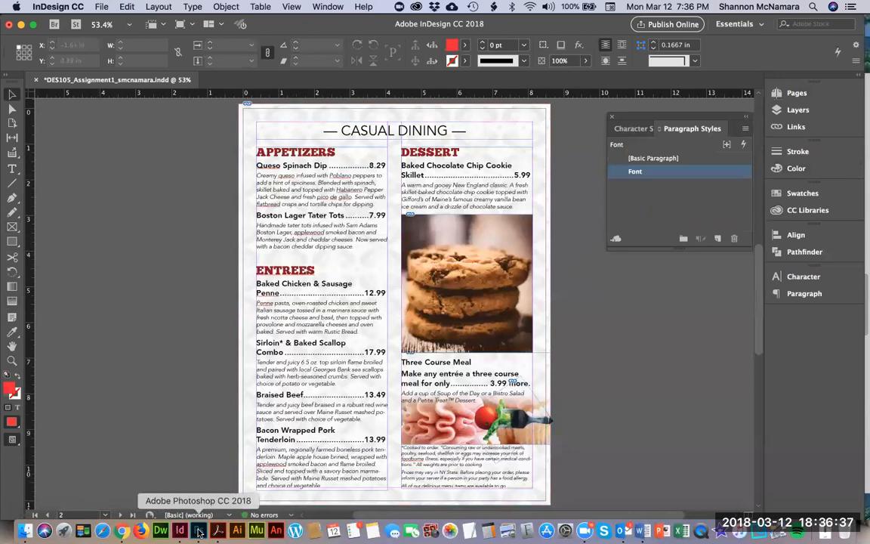
pyautogui.click(165, 7)
pyautogui.moveTo(179, 21)
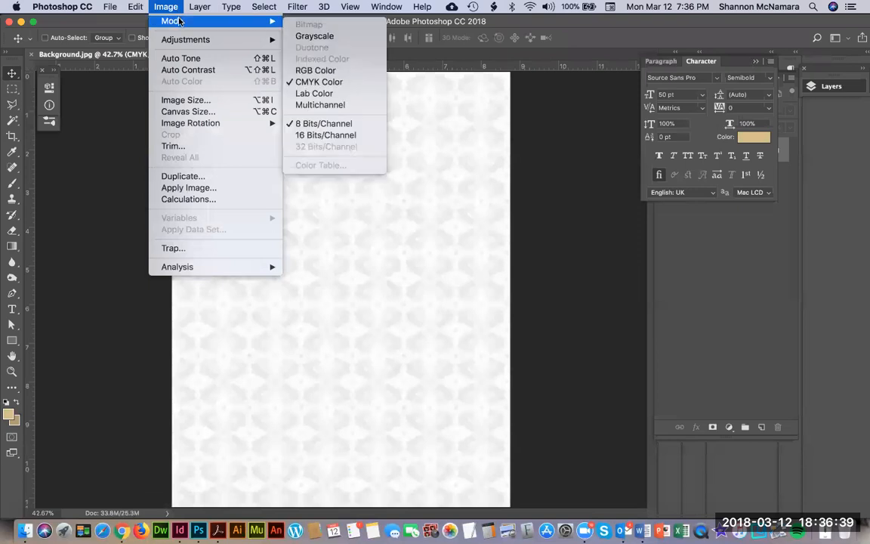
pyautogui.click(311, 36)
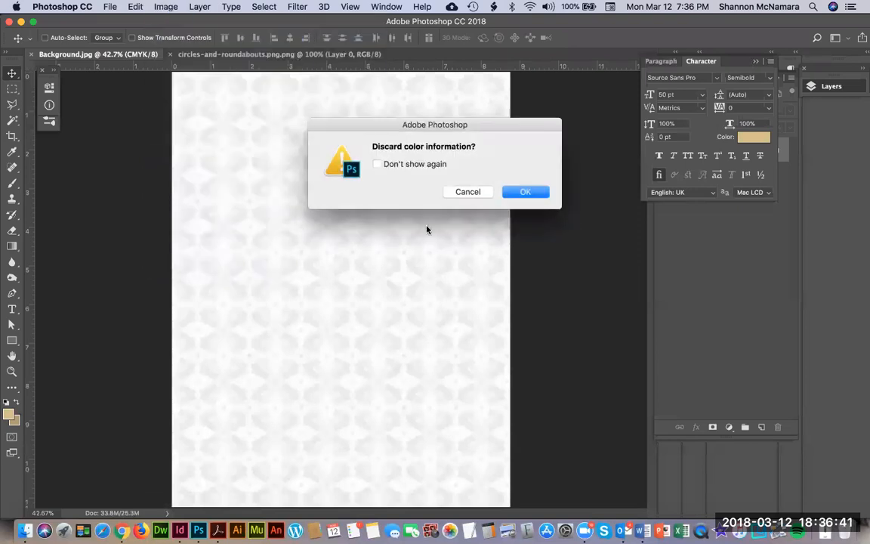
pyautogui.click(525, 191)
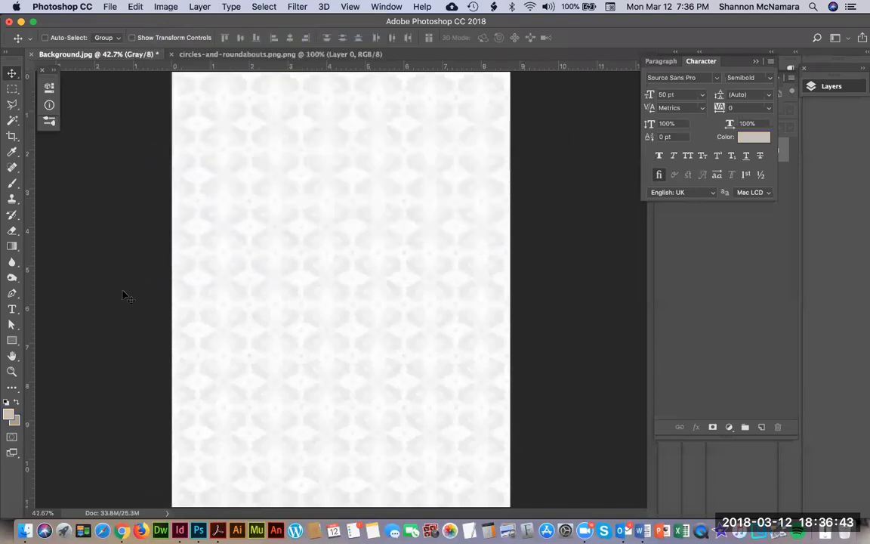
pyautogui.press('super+s')
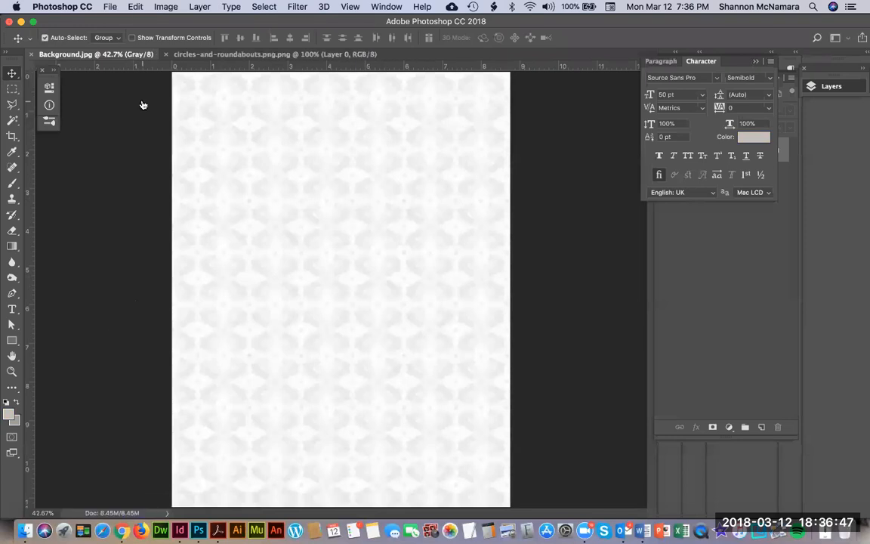
# - Return to InDesign and update the modified Background.jpg link
pyautogui.press('super+Tab')
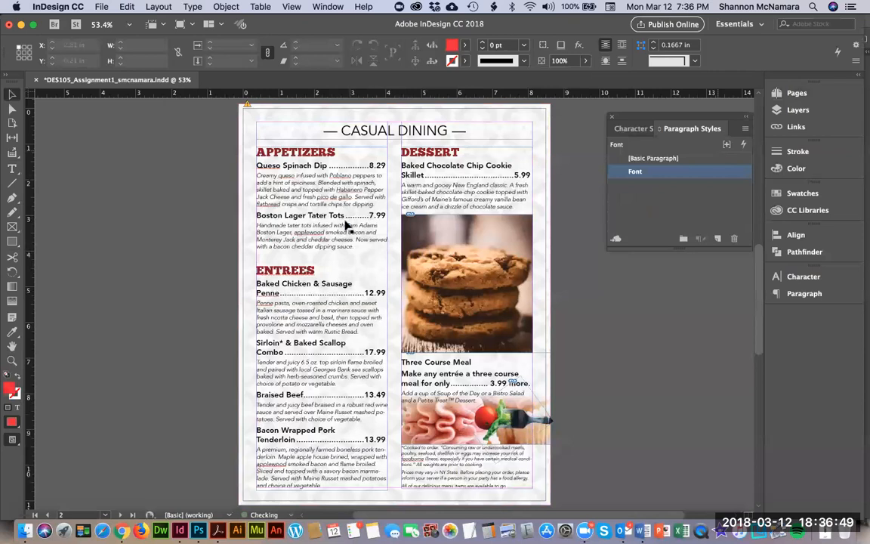
pyautogui.click(796, 127)
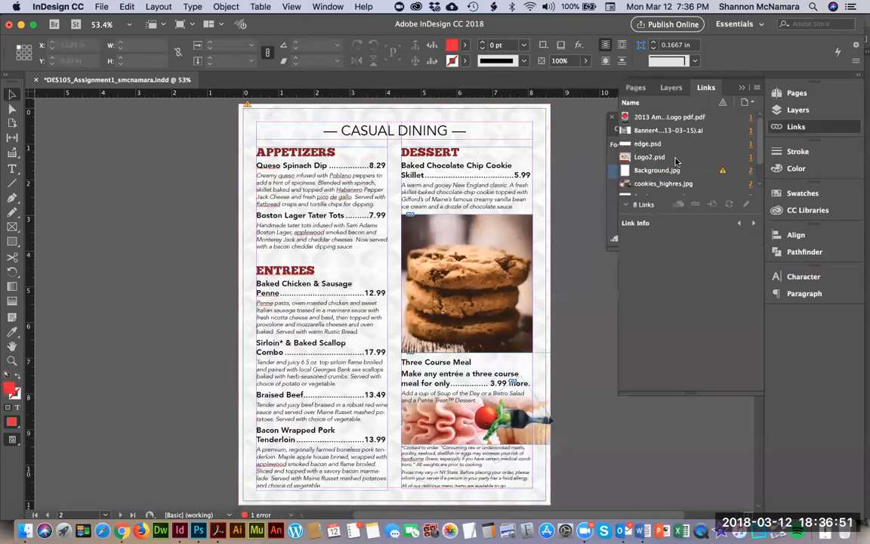
pyautogui.click(723, 172)
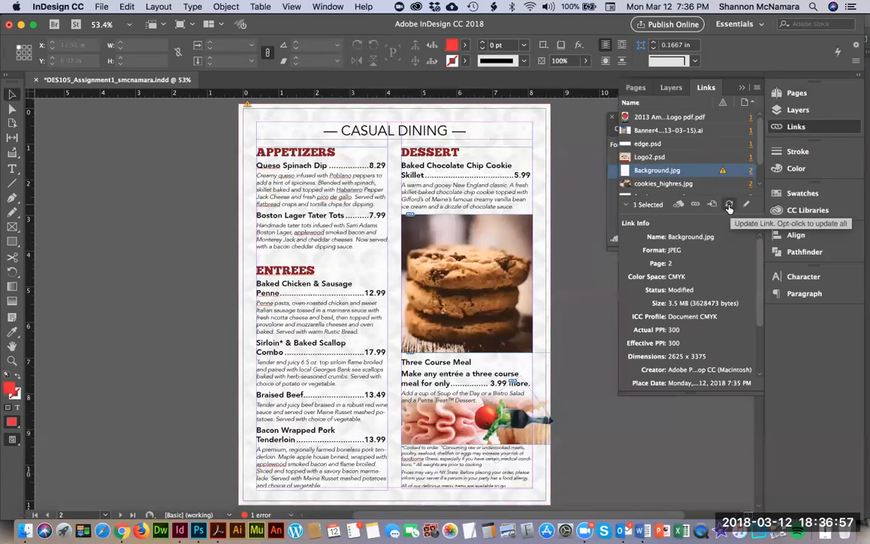
pyautogui.click(730, 205)
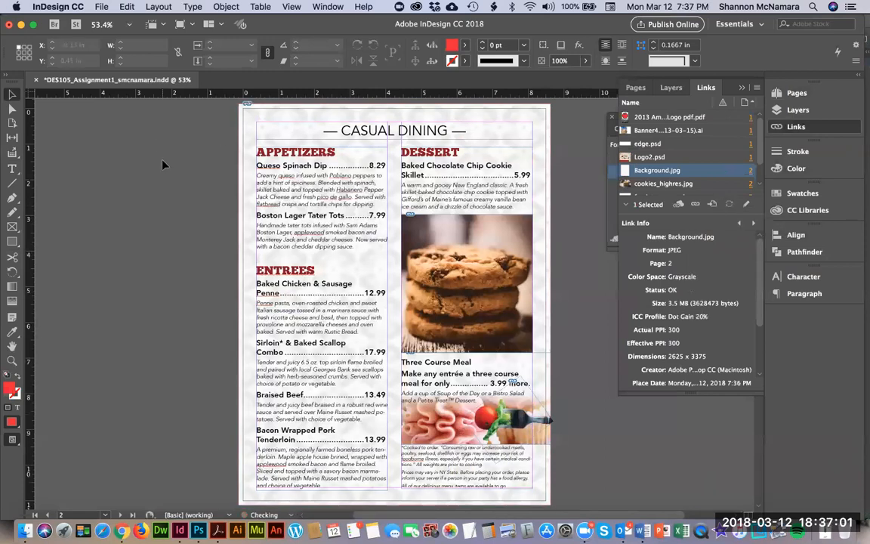
# - Recolor the background image content inside its frame, trying red and blue swatches before applying dark red C=29 M=98 Y=85 K=34
pyautogui.press('a')
pyautogui.click(312, 112)
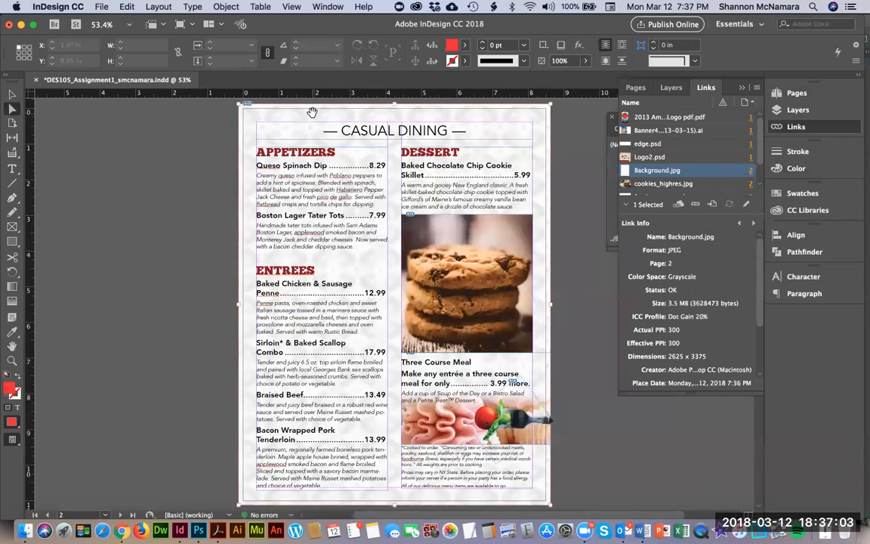
pyautogui.click(464, 47)
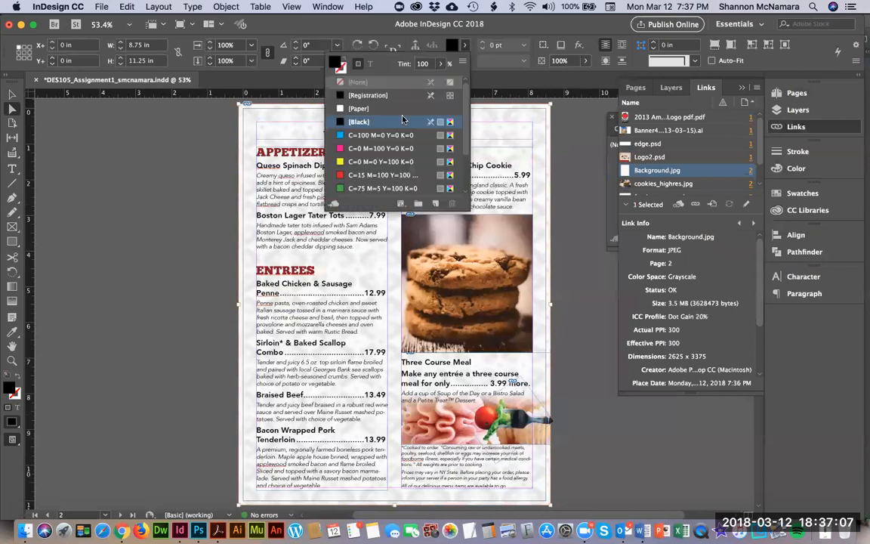
pyautogui.click(356, 175)
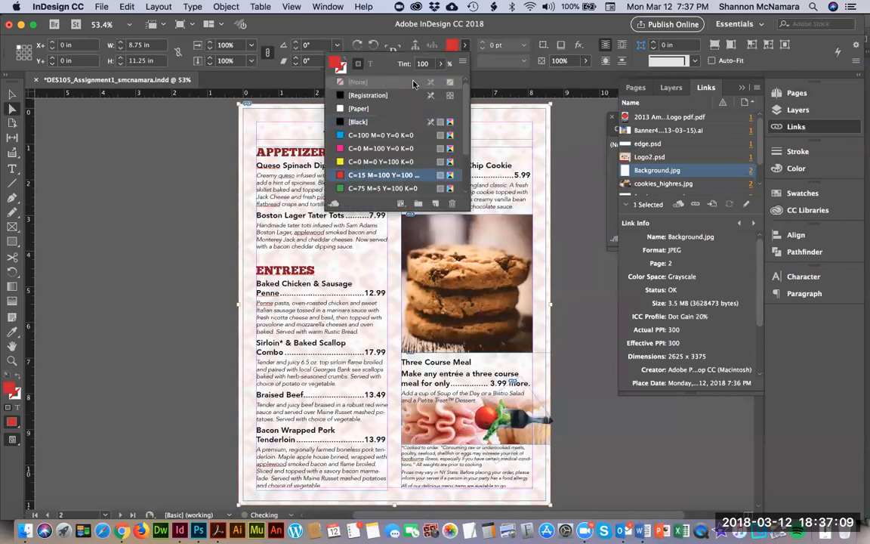
pyautogui.scroll(-3, 352, 169)
pyautogui.click(360, 163)
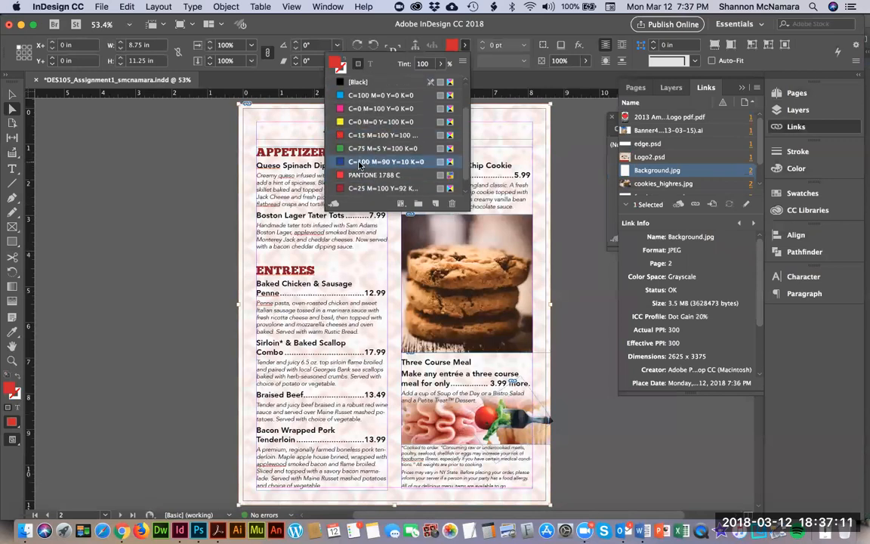
pyautogui.scroll(-1, 361, 165)
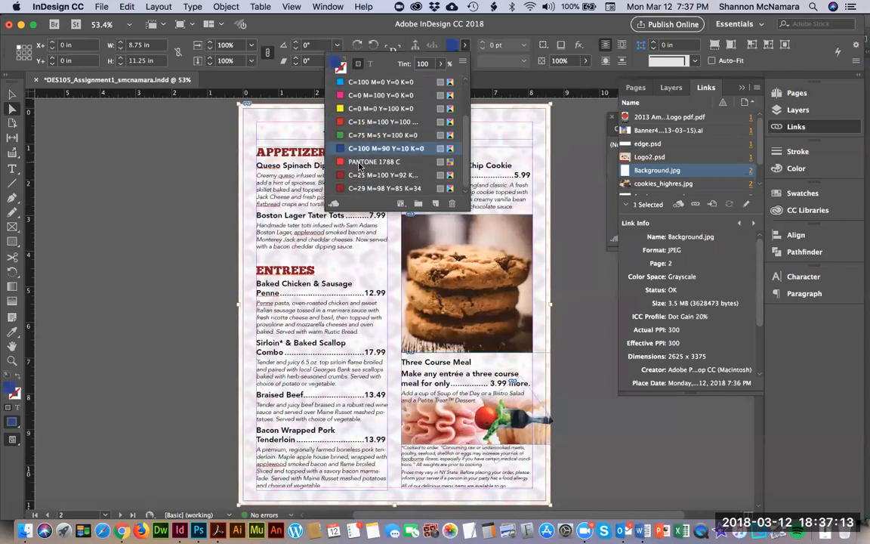
pyautogui.click(362, 179)
pyautogui.scroll(4, 363, 159)
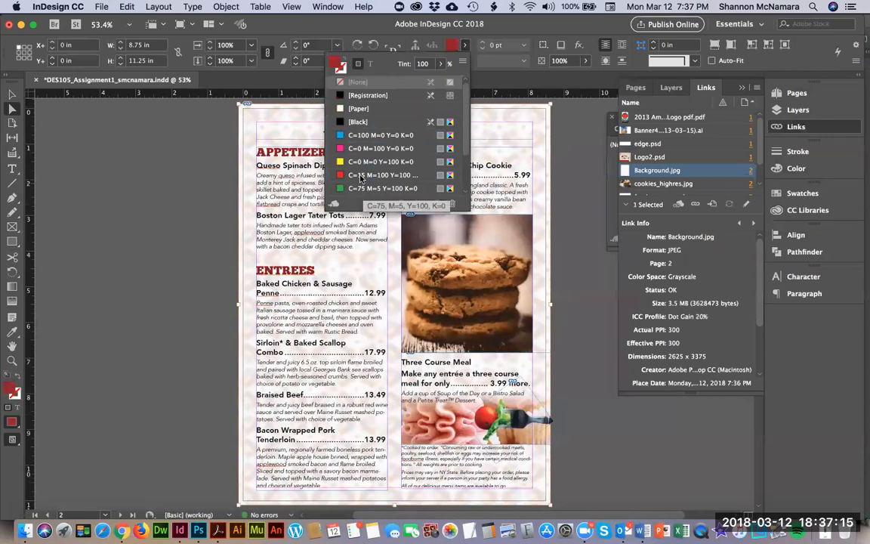
pyautogui.scroll(-3, 364, 185)
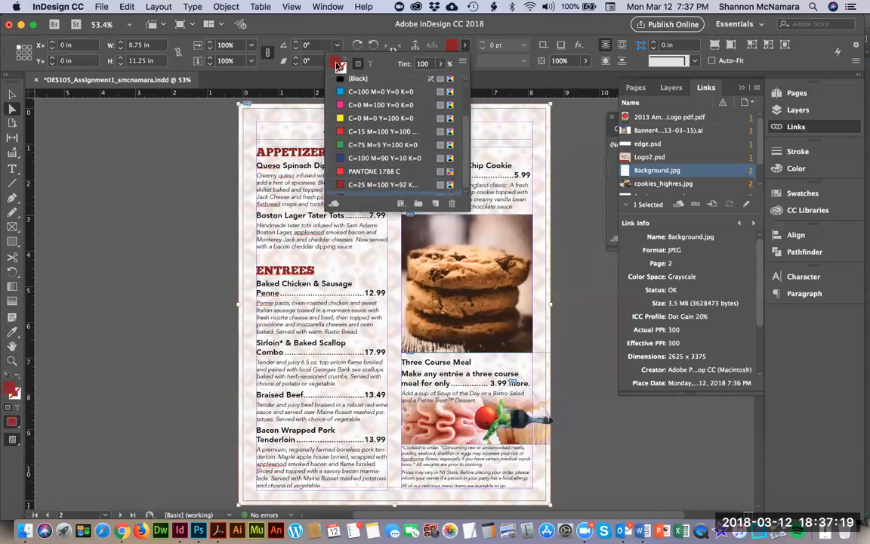
pyautogui.click(201, 150)
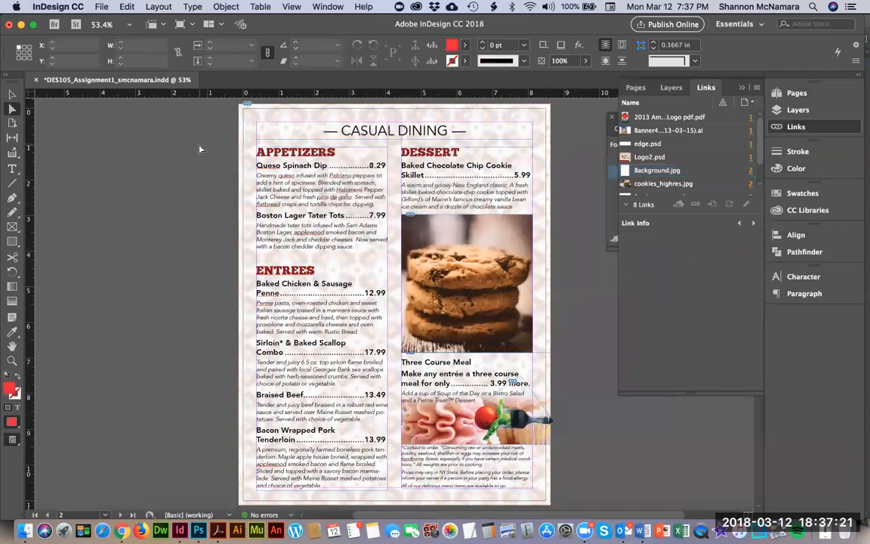
# - Set the background image frame's opacity to 60% and save the document
pyautogui.click(12, 98)
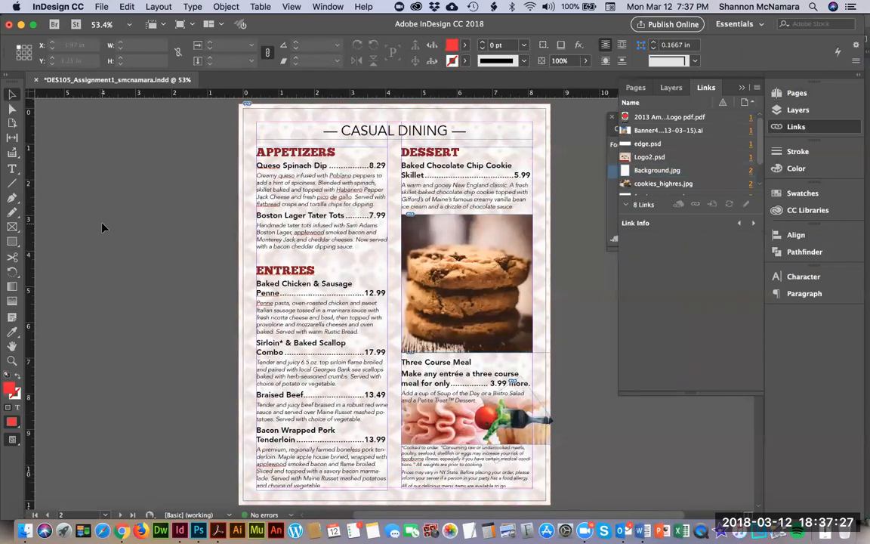
pyautogui.click(547, 151)
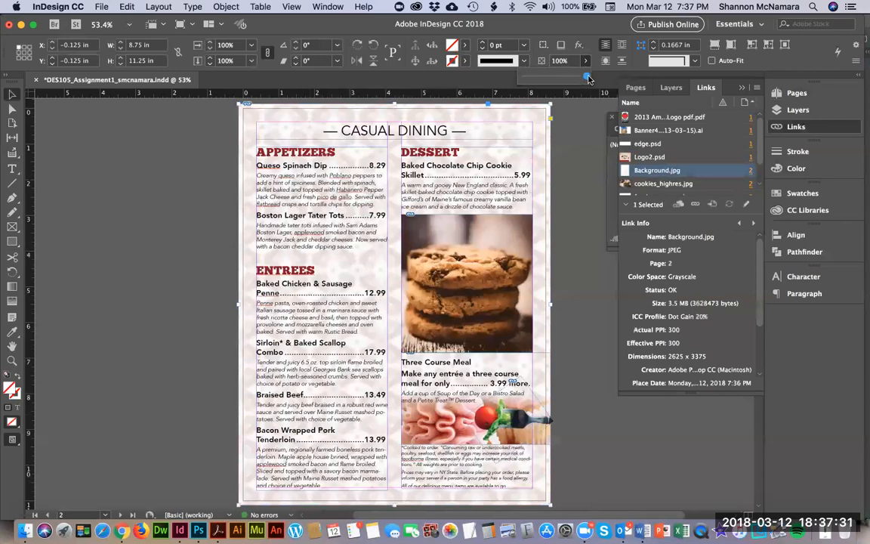
pyautogui.click(555, 77)
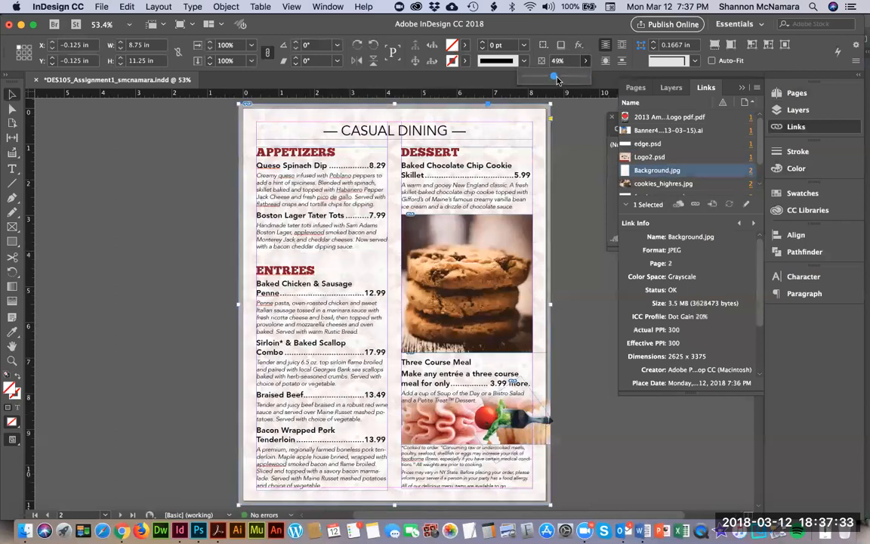
pyautogui.moveTo(556, 78); pyautogui.dragTo(562, 80)
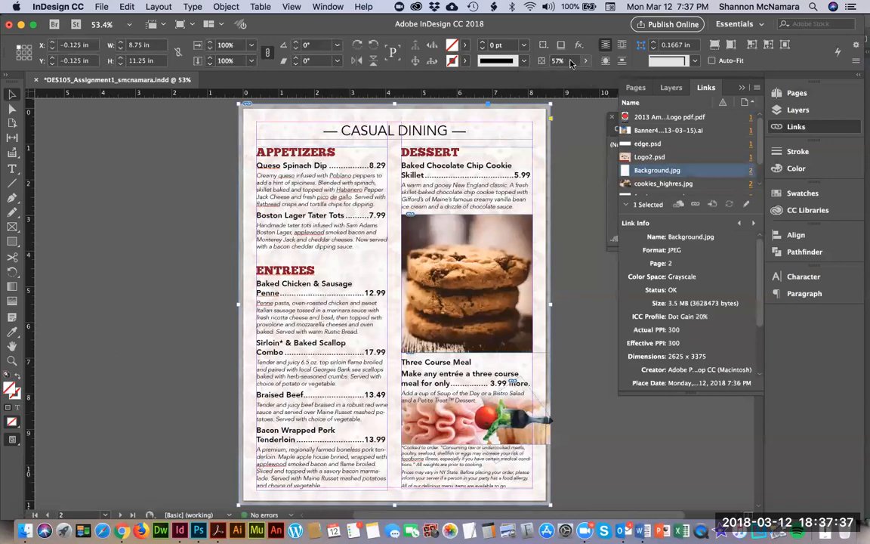
pyautogui.write('60')
pyautogui.press('Return')
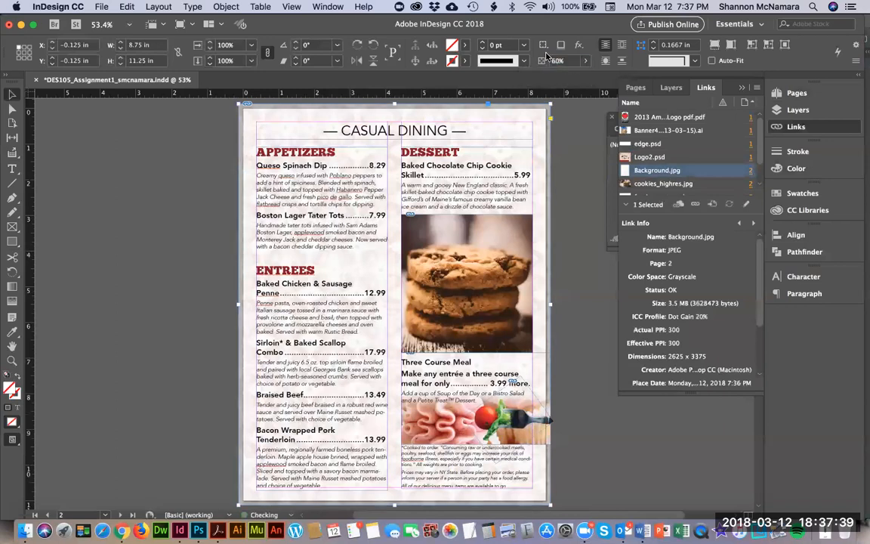
pyautogui.click(147, 167)
pyautogui.hotkey('ctrl', 's')
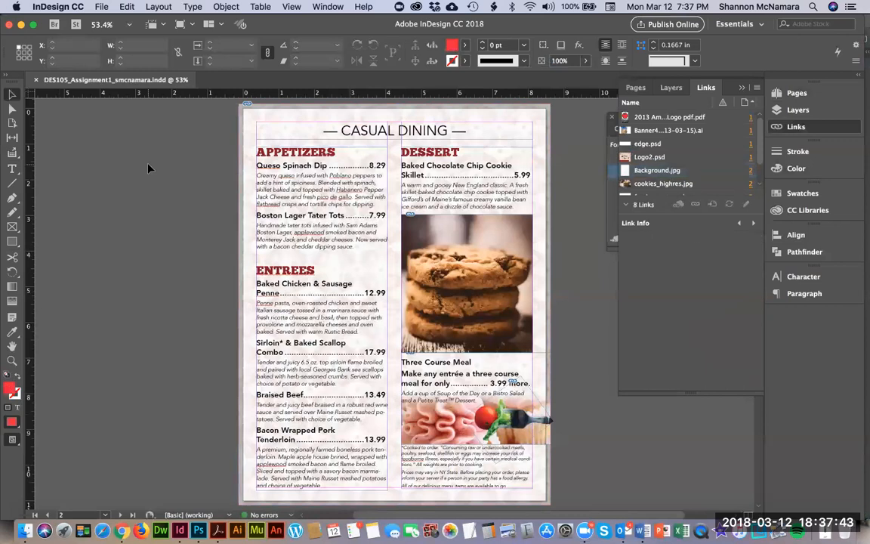
pyautogui.scroll(-10, 148, 168)
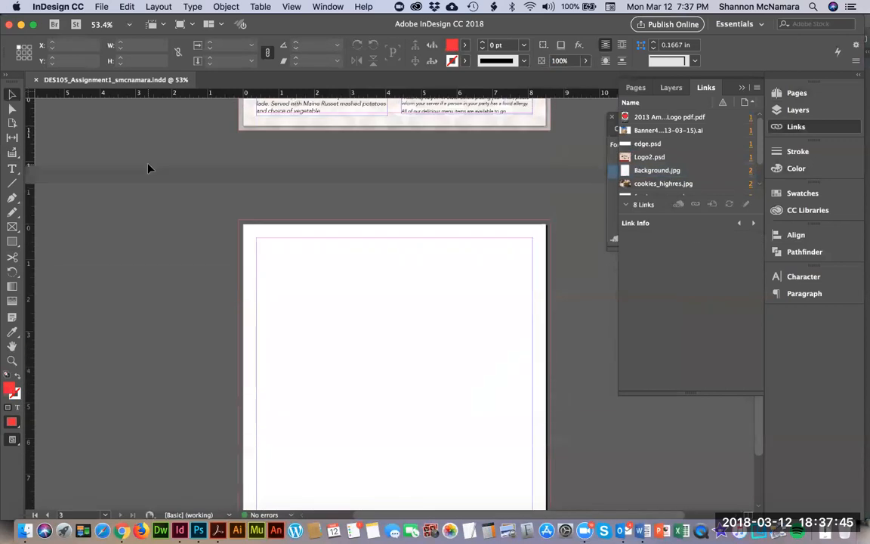
pyautogui.scroll(-4, 148, 167)
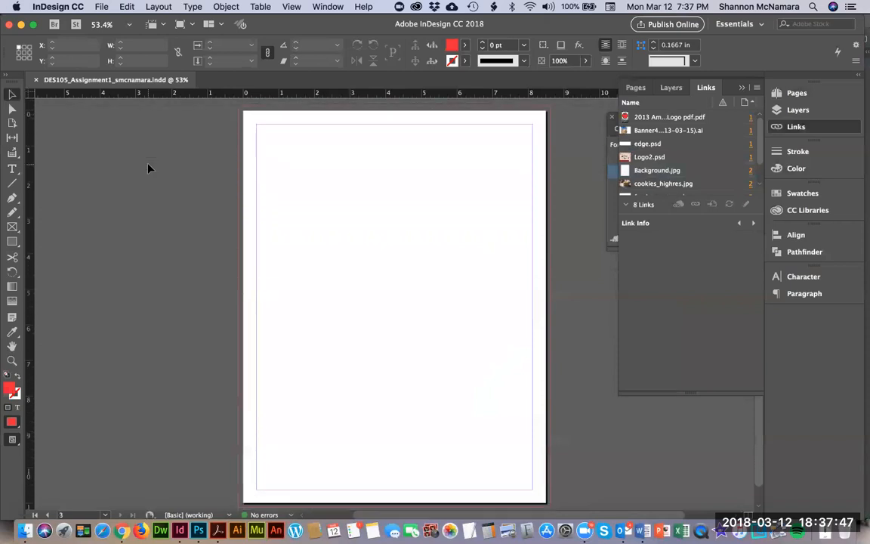
pyautogui.press('super+Tab')
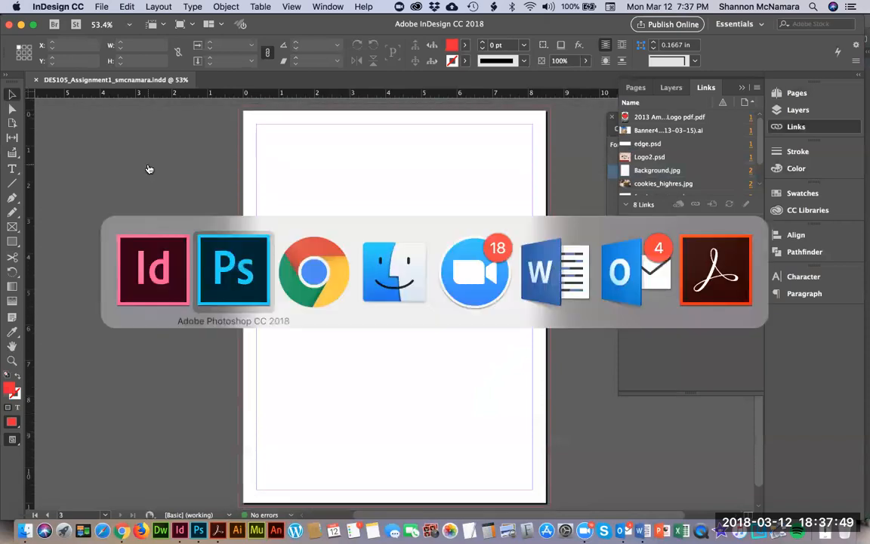
pyautogui.press('super+Tab')
pyautogui.scroll(10, 229, 197)
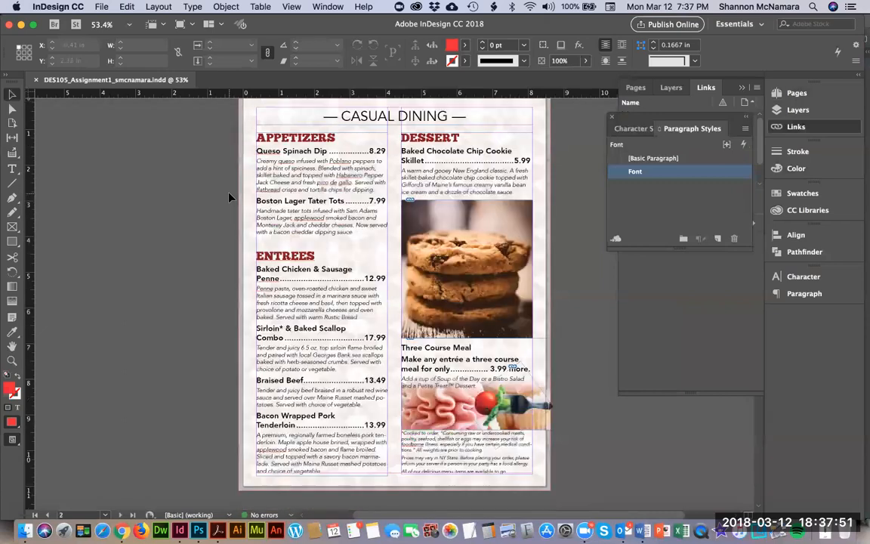
# - Duplicate all page 2 menu content together with its background onto the empty page 3, aligned to the page's bleed
pyautogui.moveTo(381, 164); pyautogui.dragTo(544, 482)
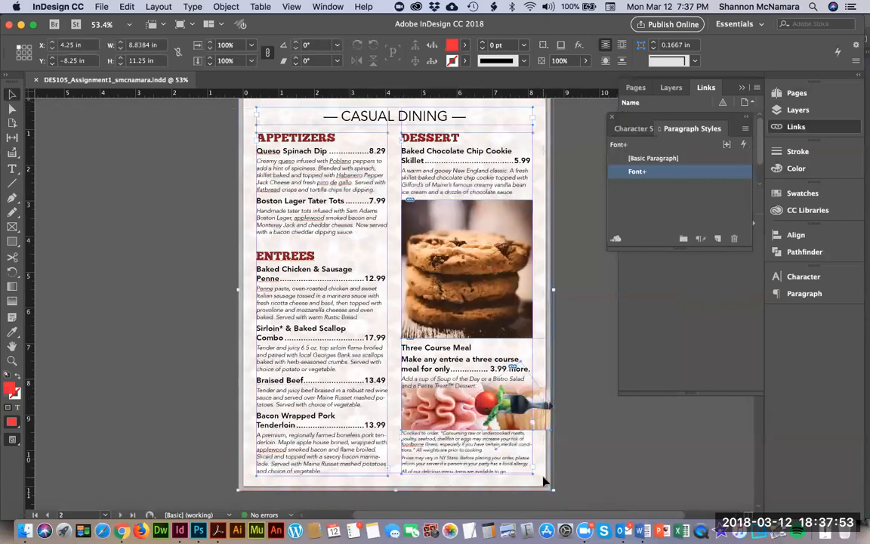
pyautogui.scroll(-10, 287, 146)
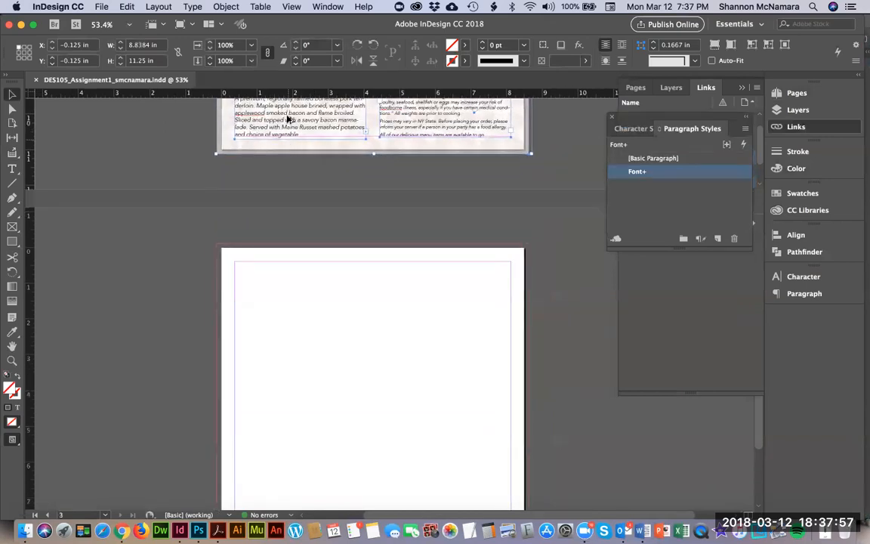
pyautogui.moveTo(288, 136); pyautogui.dragTo(315, 359)
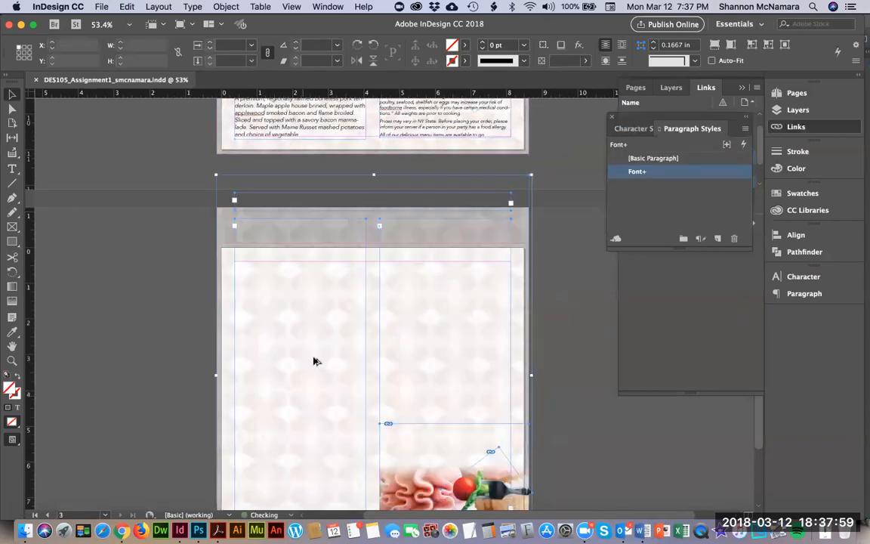
pyautogui.scroll(-3, 287, 205)
pyautogui.moveTo(287, 205); pyautogui.dragTo(272, 251)
pyautogui.click(137, 245)
pyautogui.press('space')
pyautogui.moveTo(157, 330); pyautogui.dragTo(149, 309)
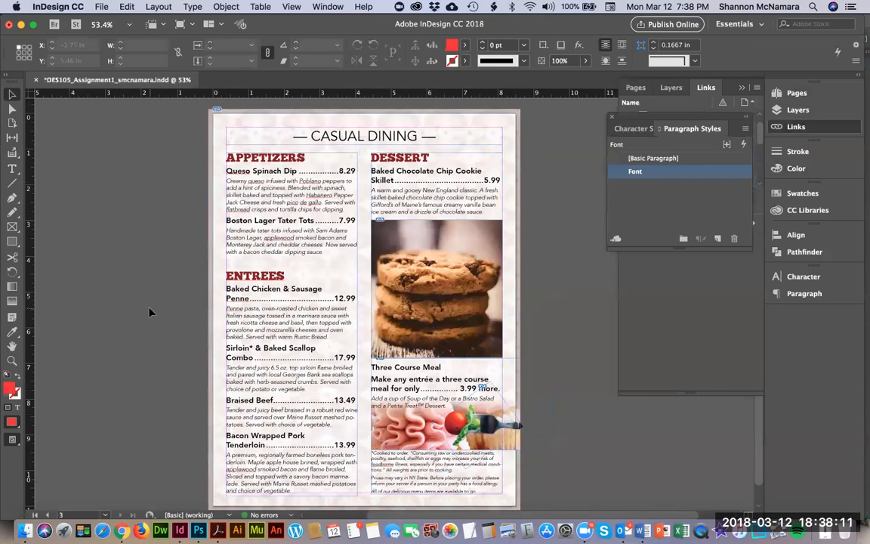
# - Switch to Photoshop, close circles-and-roundabouts.png.png, and open regal.png from the Assignment folder's regal subfolder
pyautogui.press('super+Tab')
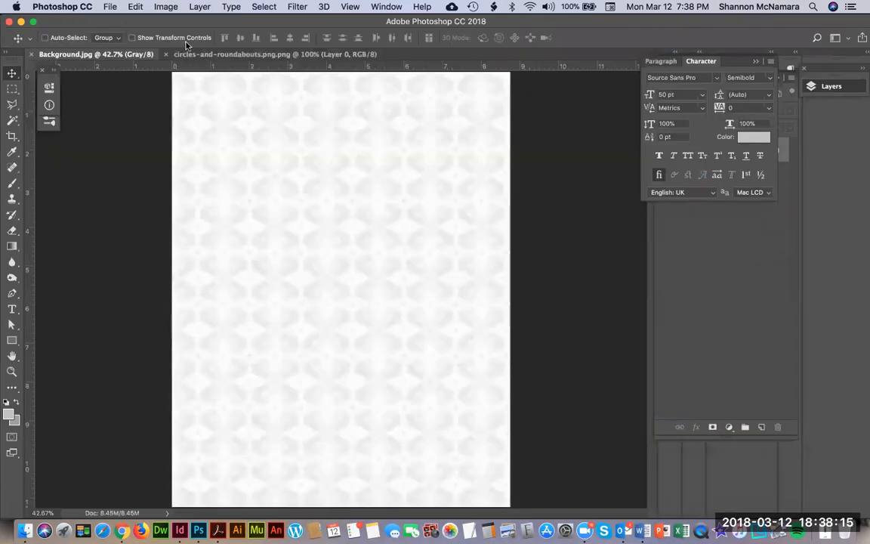
pyautogui.click(166, 55)
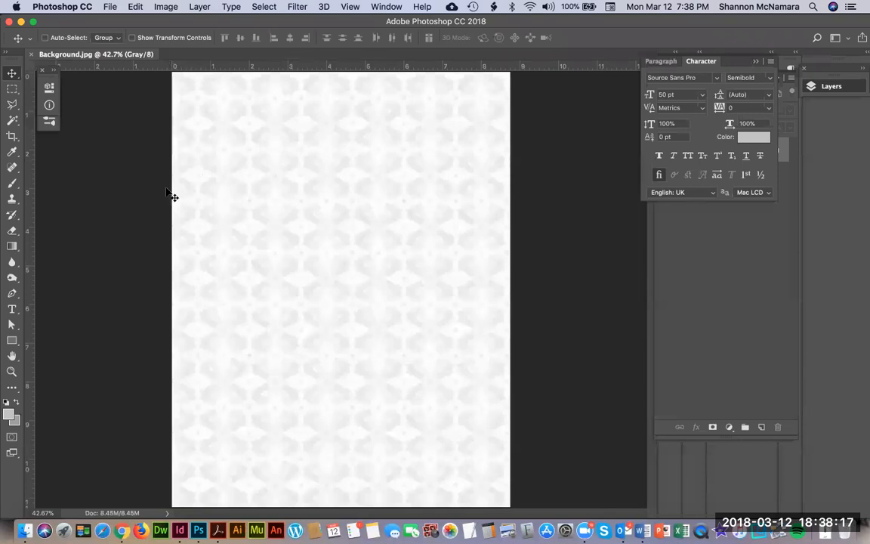
pyautogui.click(25, 531)
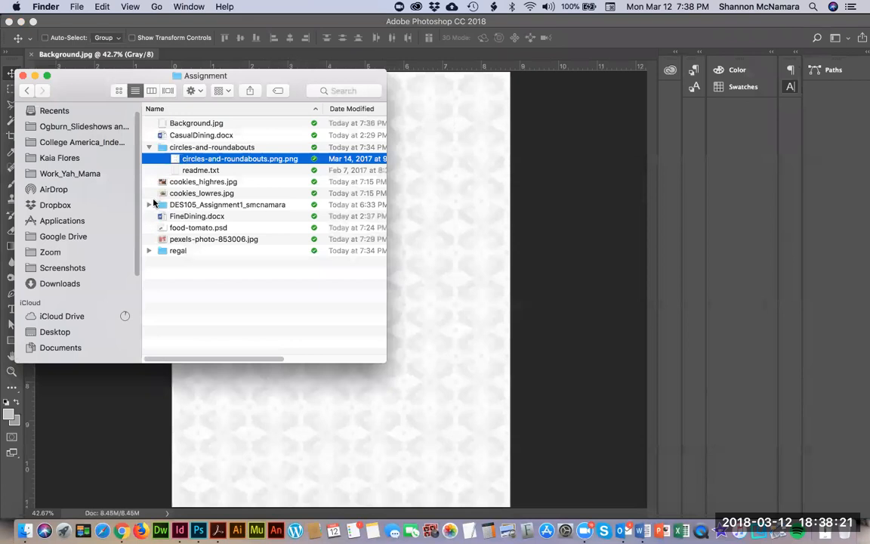
pyautogui.click(150, 250)
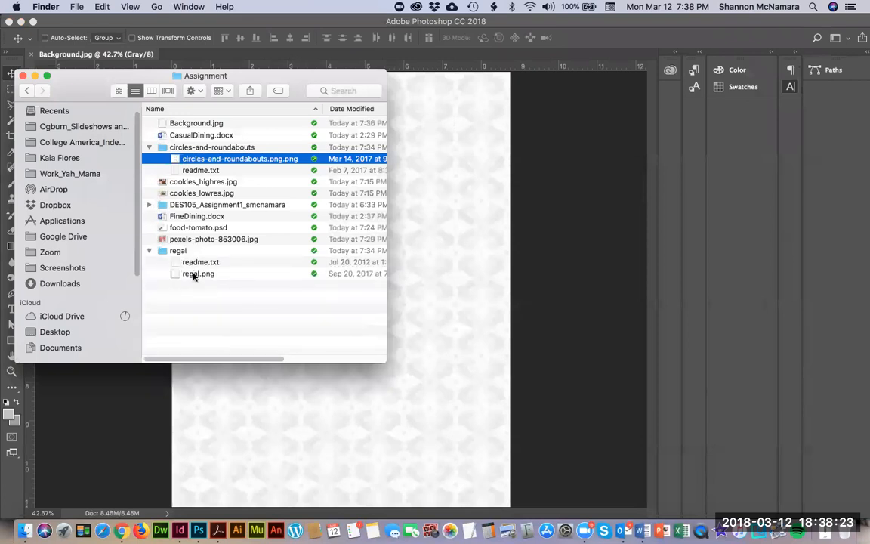
pyautogui.doubleClick(194, 274)
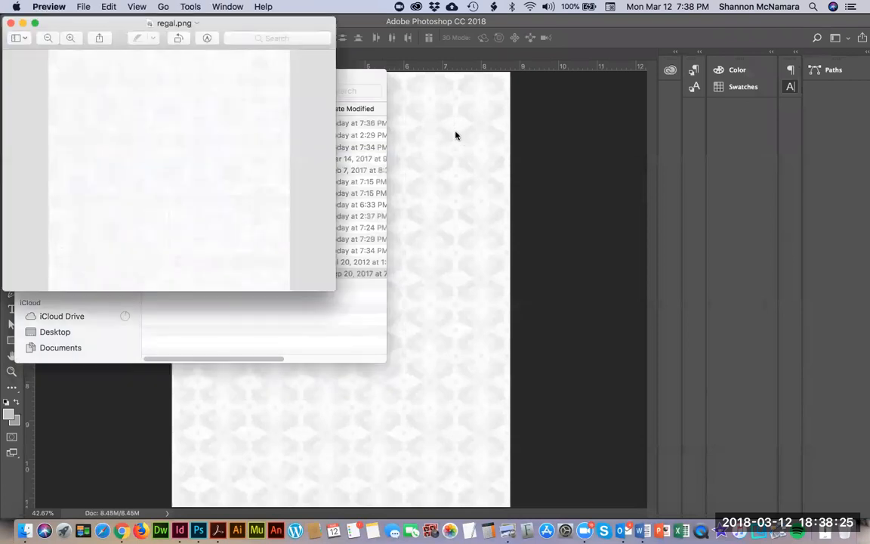
pyautogui.click(12, 23)
pyautogui.click(192, 277)
pyautogui.moveTo(192, 281); pyautogui.dragTo(199, 531)
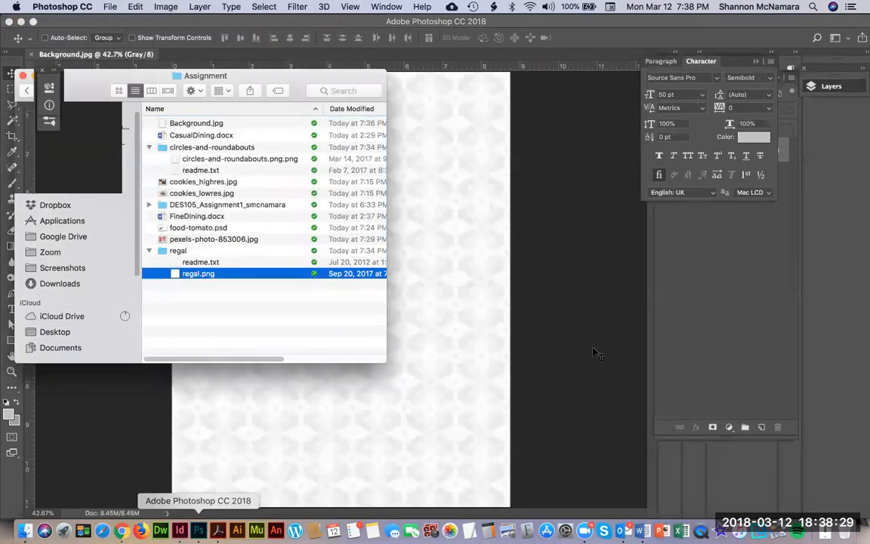
# - Define the regal.png image as a new pattern
pyautogui.click(134, 6)
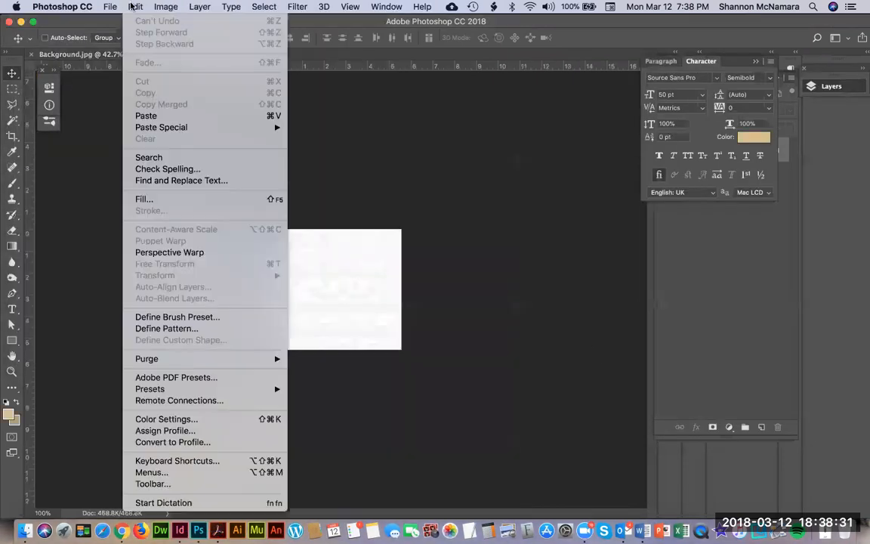
pyautogui.click(168, 329)
pyautogui.click(556, 238)
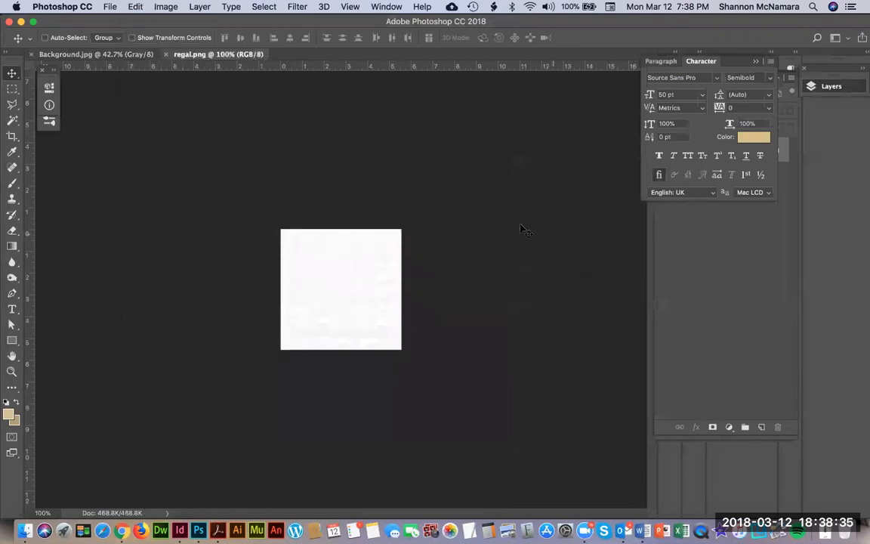
# - Fill the Background.jpg canvas with the regal custom pattern in Normal mode at 100% opacity
pyautogui.click(110, 59)
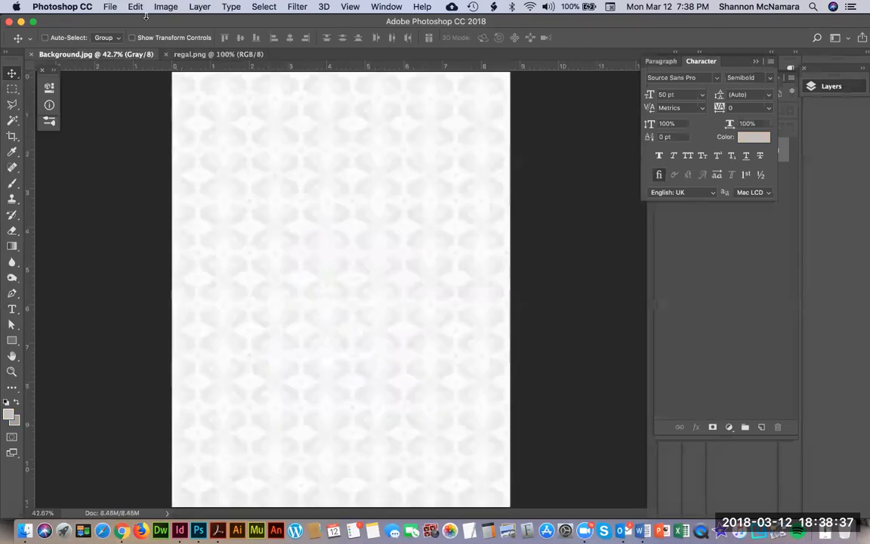
pyautogui.click(134, 7)
pyautogui.click(149, 183)
pyautogui.click(136, 7)
pyautogui.click(146, 197)
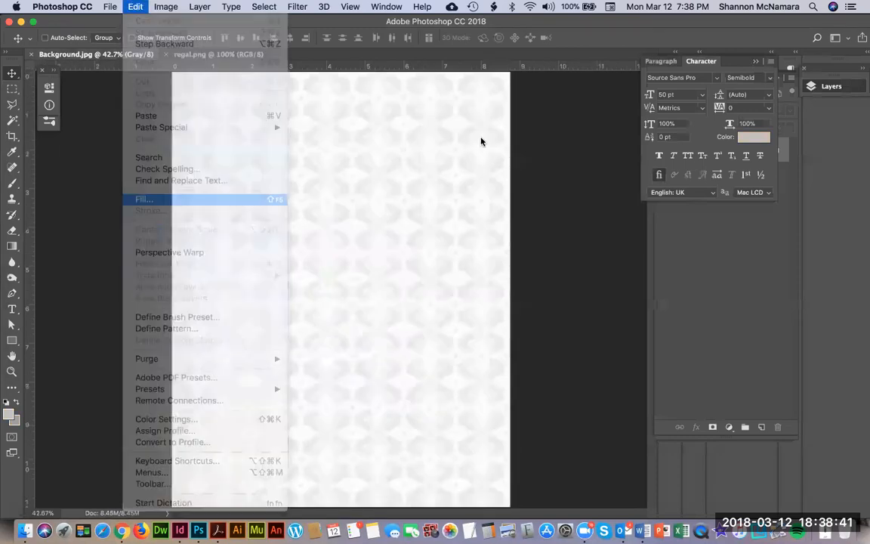
pyautogui.click(504, 185)
pyautogui.scroll(-1, 499, 272)
pyautogui.click(594, 151)
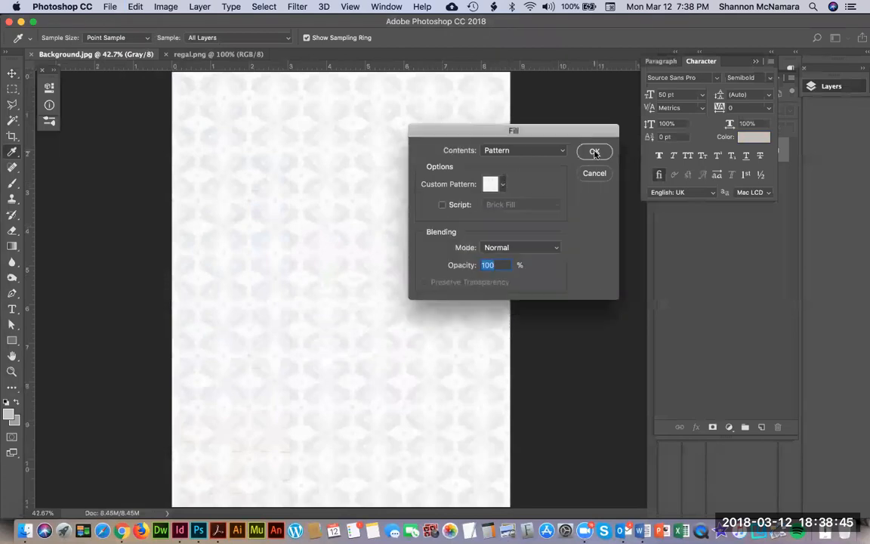
pyautogui.click(594, 151)
pyautogui.press('v')
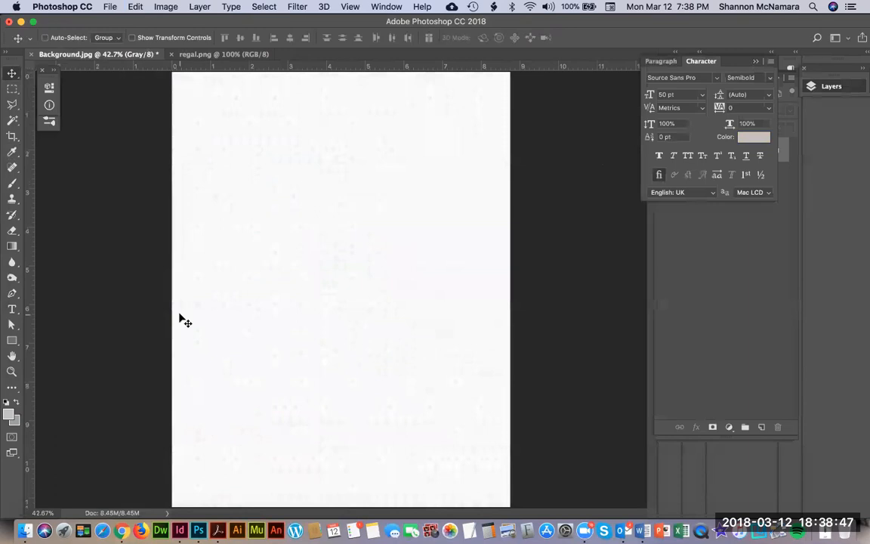
# - Save the regal-pattern canvas as Background2.jpg in the Assignment folder, at JPEG quality 12 with Baseline Optimized format
pyautogui.click(109, 6)
pyautogui.click(138, 132)
pyautogui.press('Right')
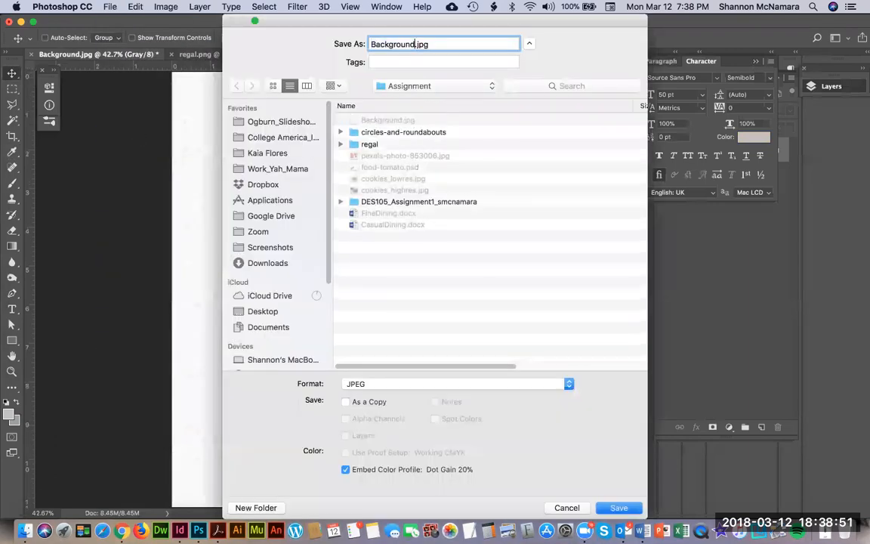
pyautogui.write('2')
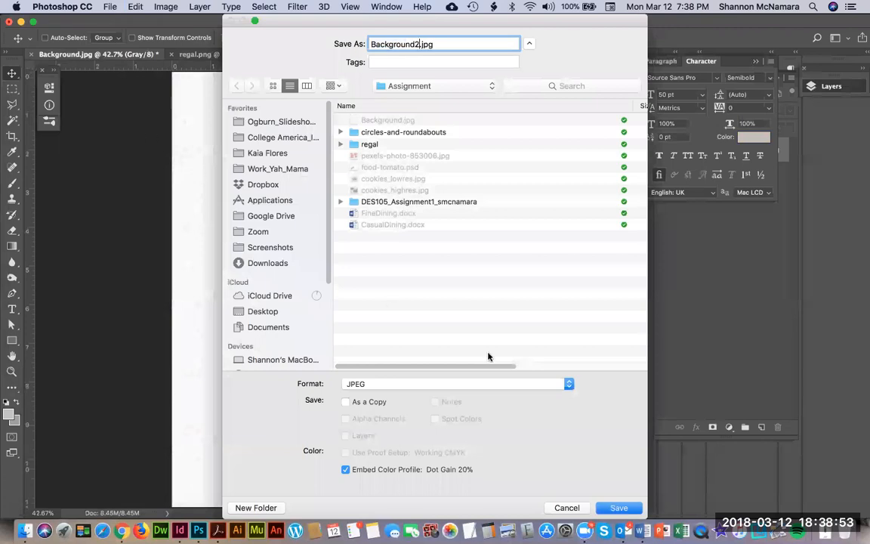
pyautogui.click(624, 508)
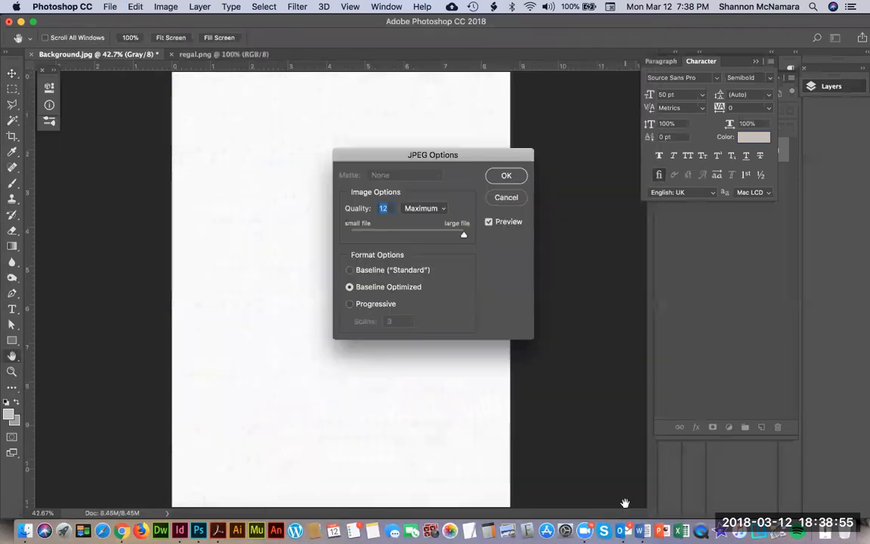
pyautogui.click(498, 174)
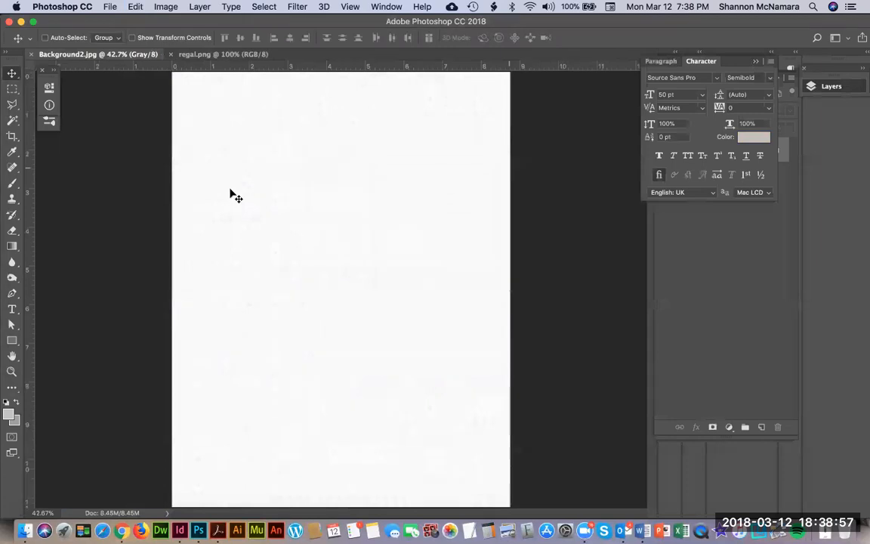
# - Close Background2.jpg and regal.png, and switch to InDesign
pyautogui.press('super+w')
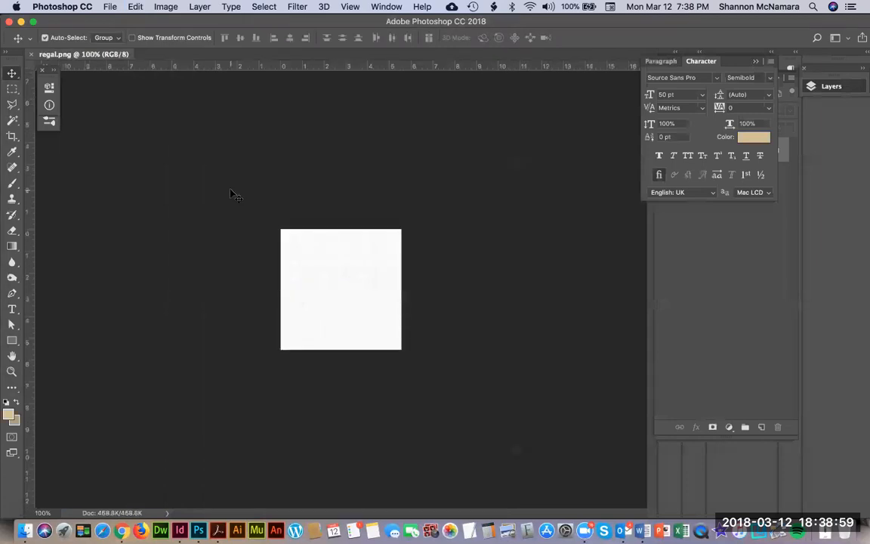
pyautogui.press('super+w')
pyautogui.press('super+Tab')
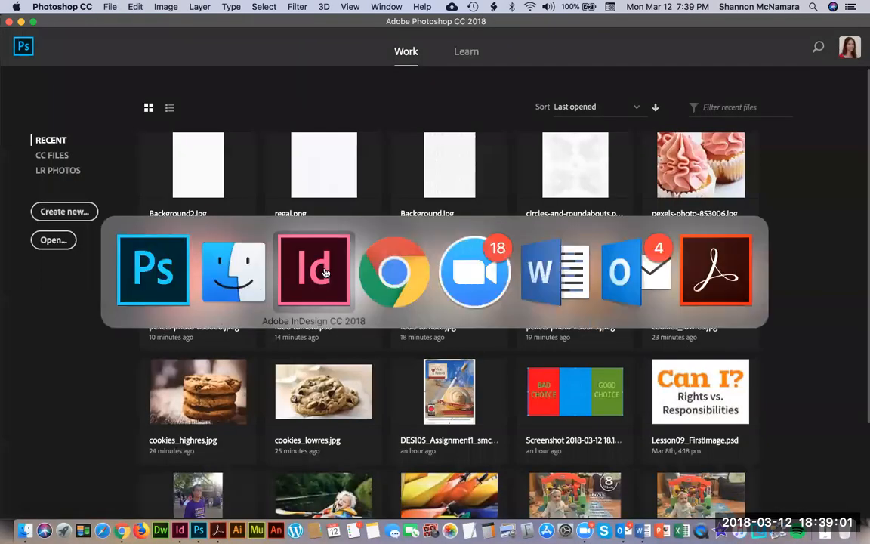
pyautogui.click(324, 272)
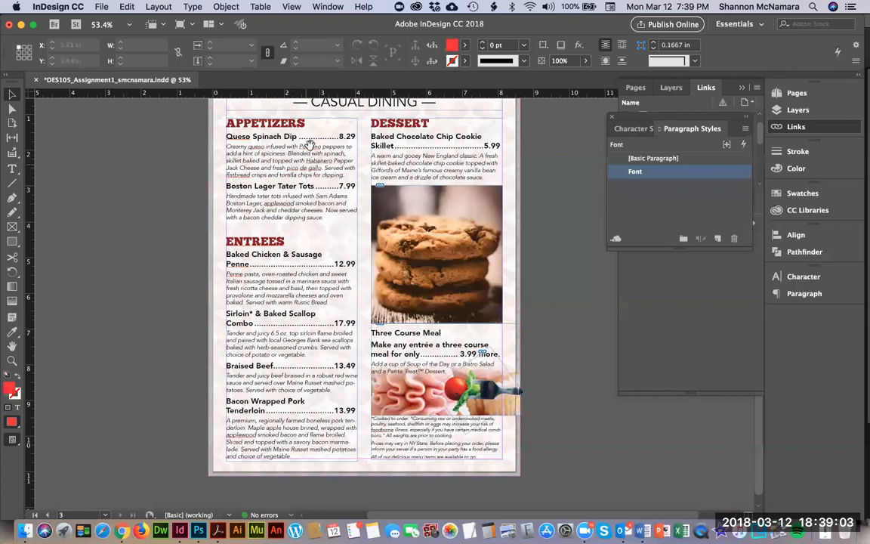
# - Replace the word CASUAL with FINE in the page 3 menu title so it reads FINE DINING
pyautogui.scroll(2, 310, 144)
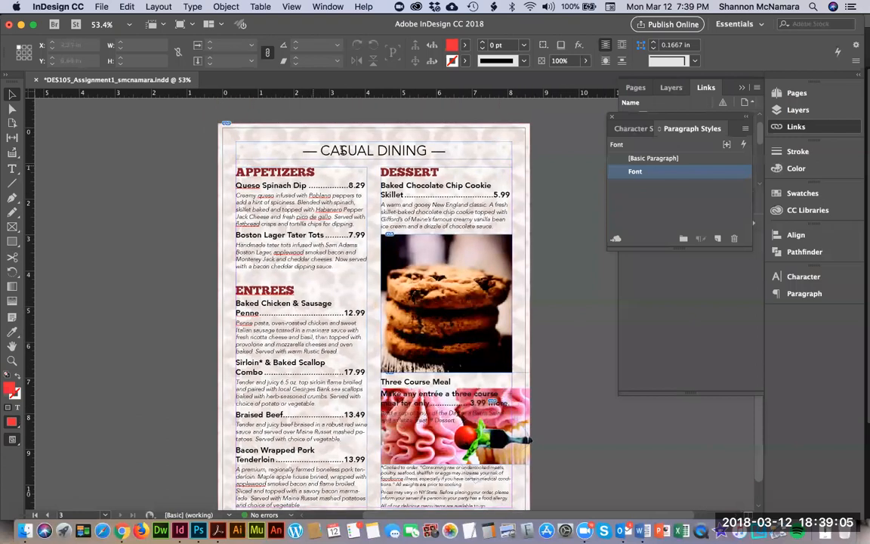
pyautogui.doubleClick(342, 151)
pyautogui.press('Right')
pyautogui.press('Right')
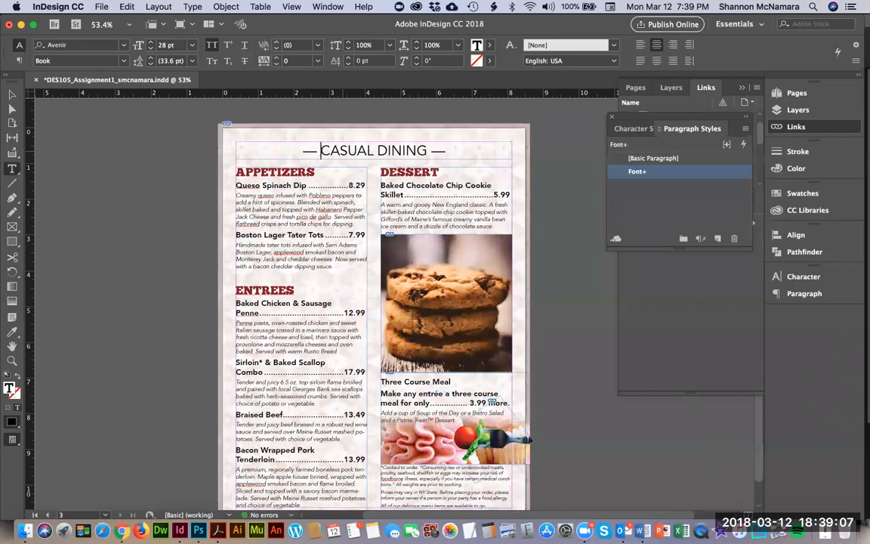
pyautogui.hotkey('shift', 'Right')
pyautogui.hotkey('shift', 'Right')
pyautogui.hotkey('shift', 'Right')
pyautogui.hotkey('shift', 'Right')
pyautogui.hotkey('shift', 'Right')
pyautogui.hotkey('shift', 'Right')
pyautogui.write('FINE')
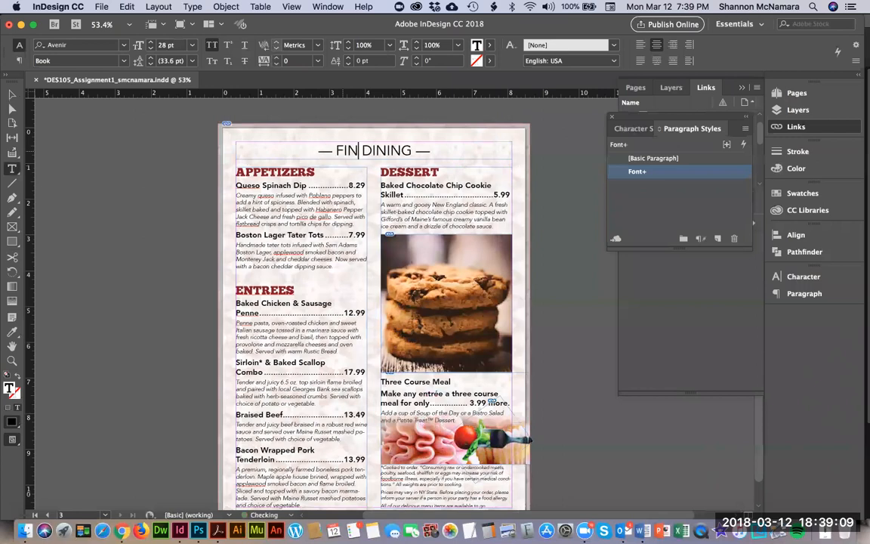
# - Replace the image in page 3's full-bleed background frame with Background2.jpg from the Assignment folder
pyautogui.click(12, 93)
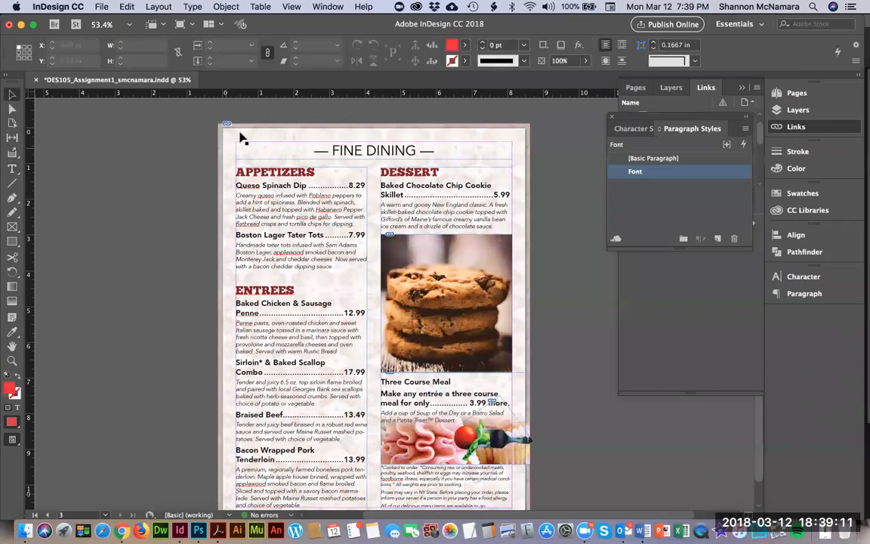
pyautogui.click(240, 136)
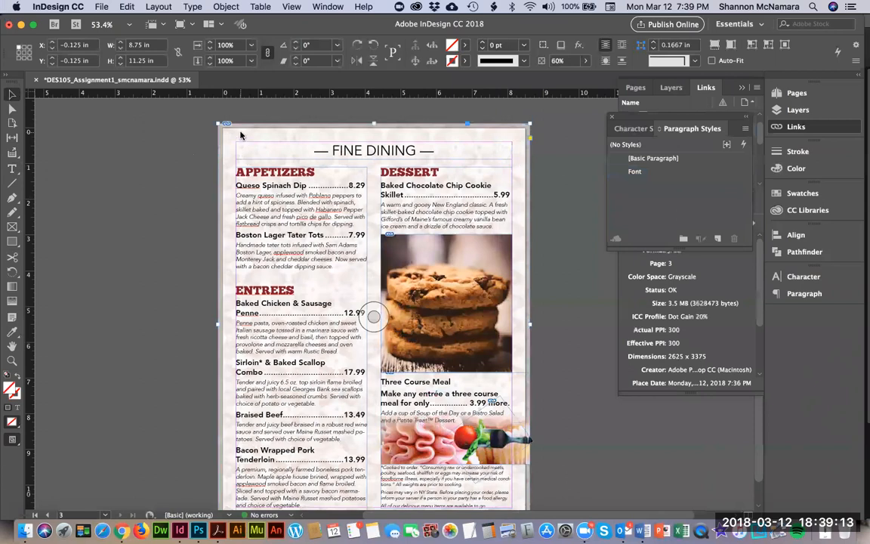
pyautogui.press('super+d')
pyautogui.click(388, 136)
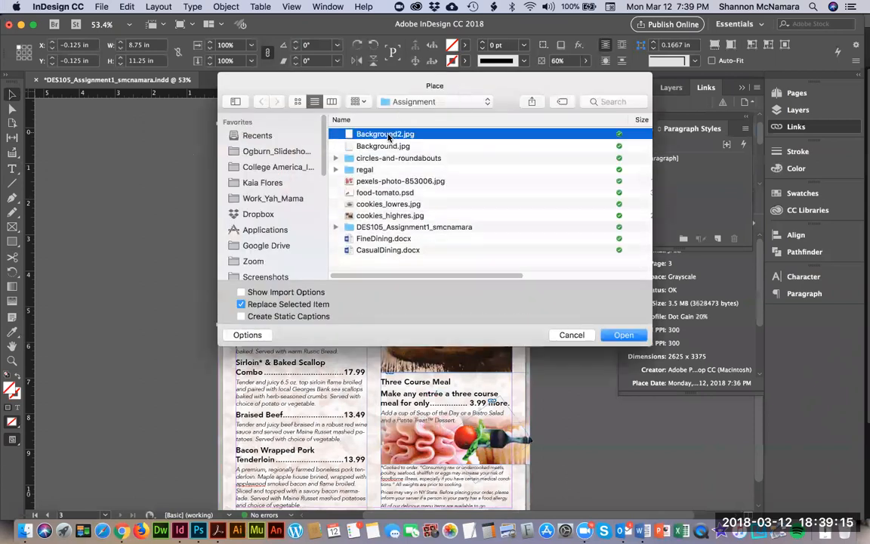
pyautogui.click(624, 336)
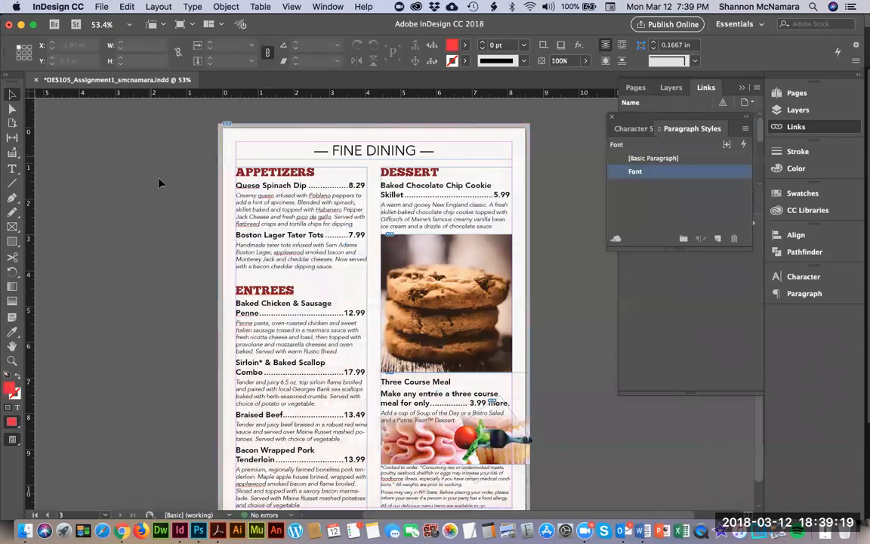
# - Check the fill color applied to the background image inside its frame on page 3
pyautogui.press('a')
pyautogui.click(277, 135)
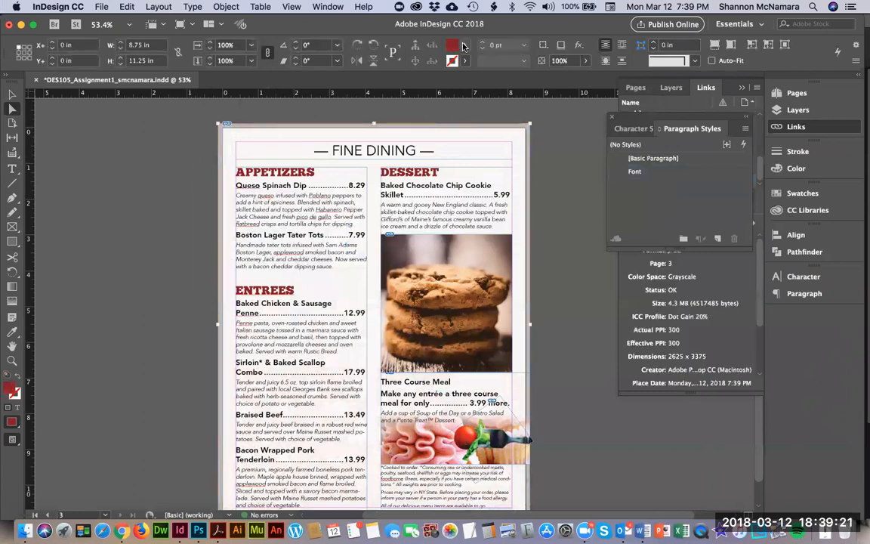
pyautogui.click(465, 46)
pyautogui.click(184, 171)
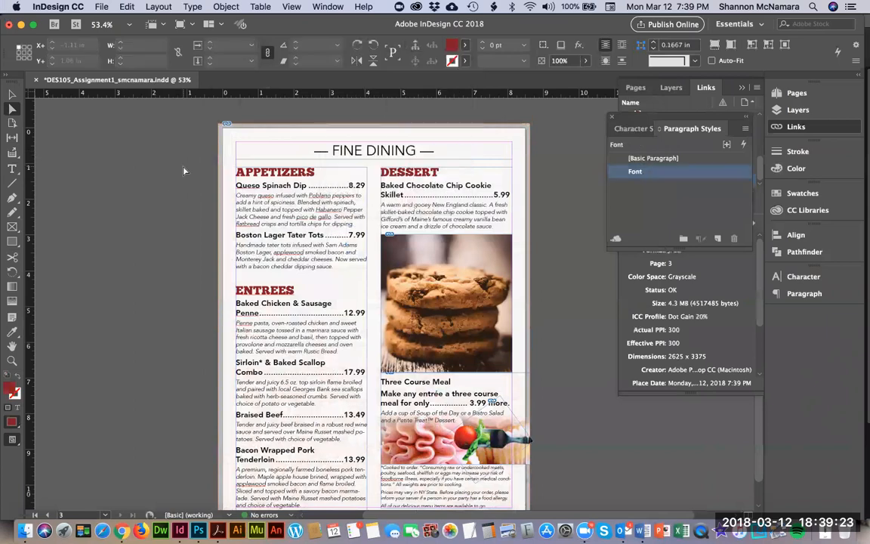
# - Review the Main Headlines character style's settings and close its options without changing anything
pyautogui.press('z')
pyautogui.moveTo(207, 116); pyautogui.dragTo(560, 348)
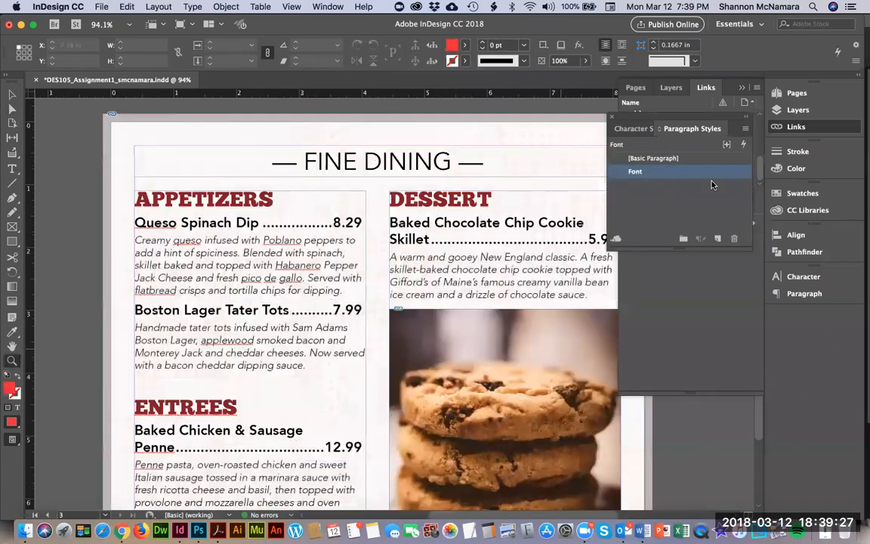
pyautogui.click(640, 134)
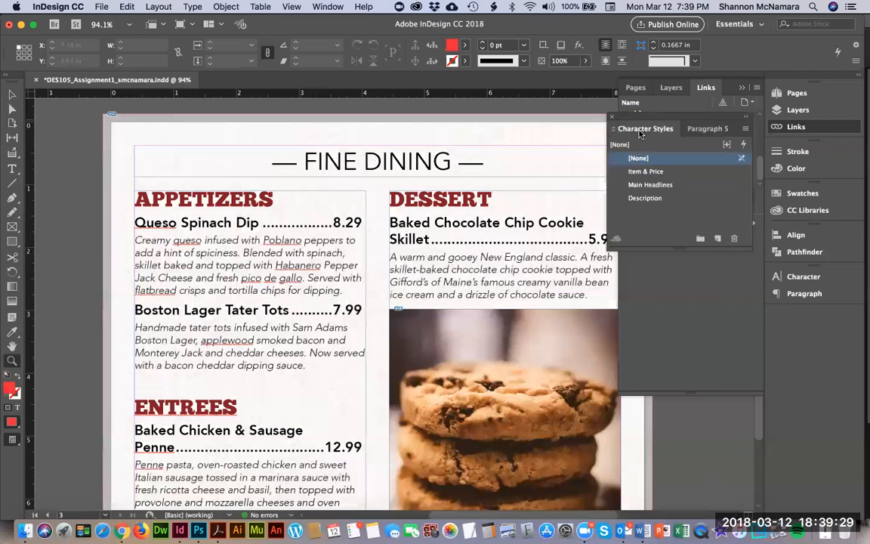
pyautogui.click(649, 184)
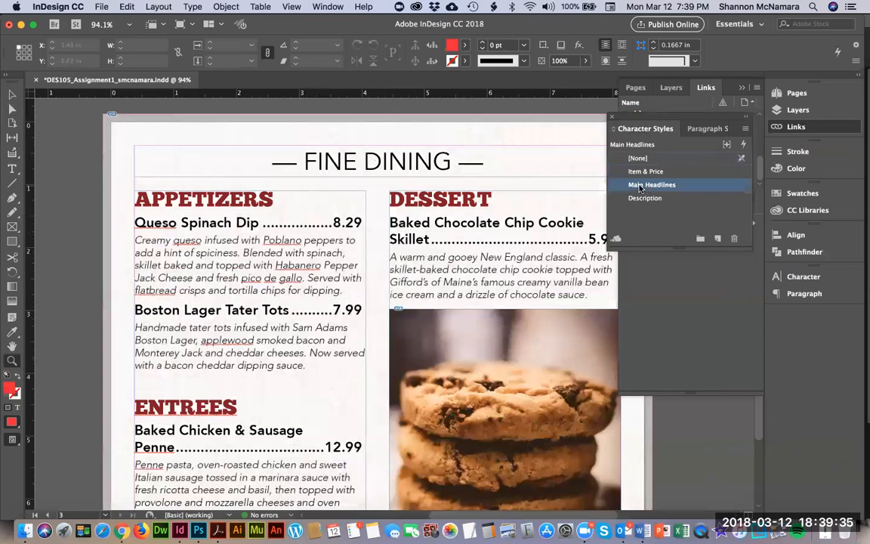
pyautogui.click(639, 186)
pyautogui.click(677, 225)
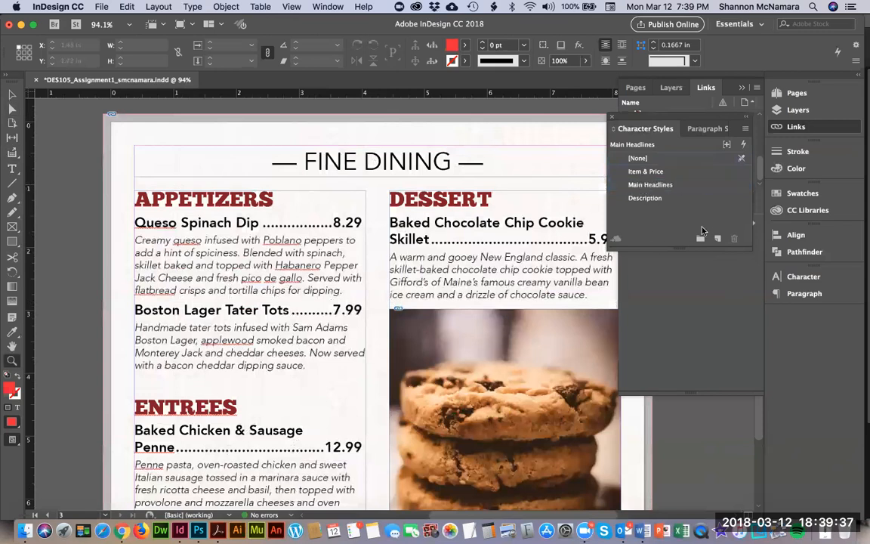
pyautogui.click(653, 186)
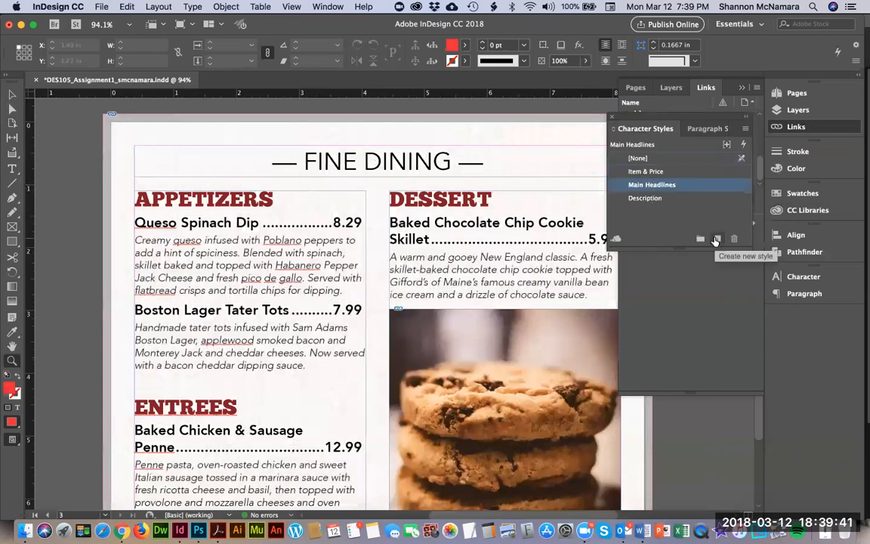
pyautogui.doubleClick(638, 185)
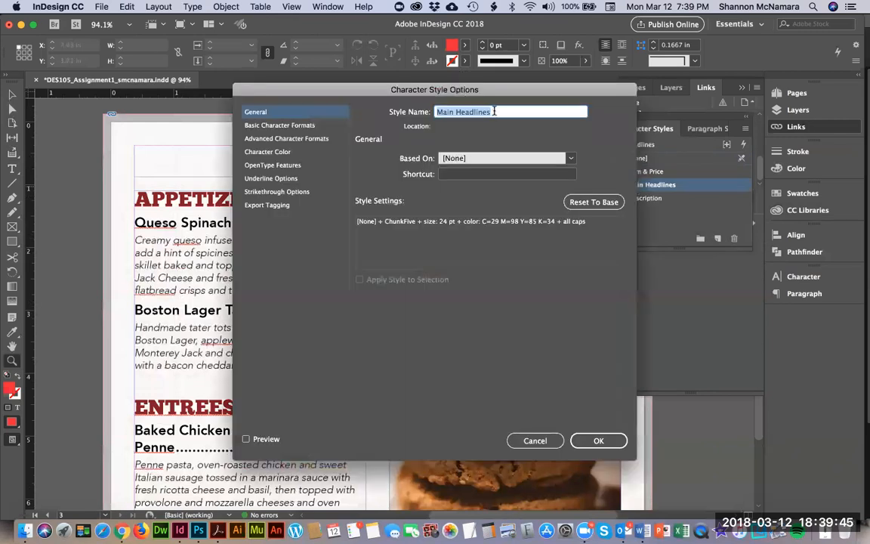
pyautogui.click(538, 440)
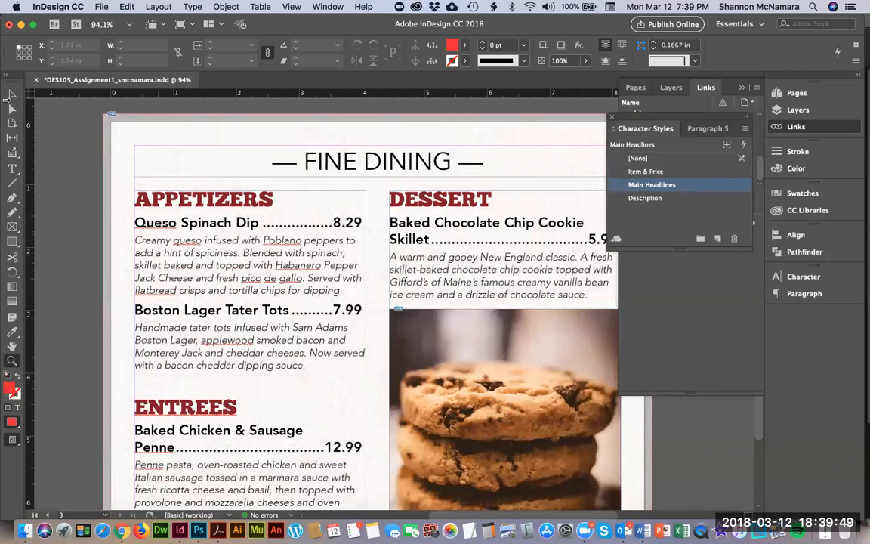
# - Filter the fonts to the Script class and set the APPETIZERS heading on page 3 to Bickham Script Pro 3
pyautogui.tripleClick(228, 200)
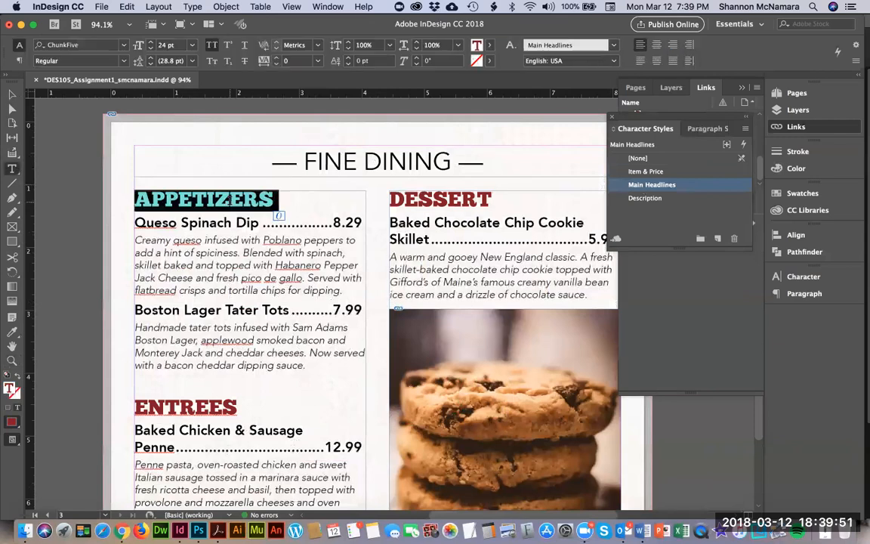
pyautogui.click(124, 48)
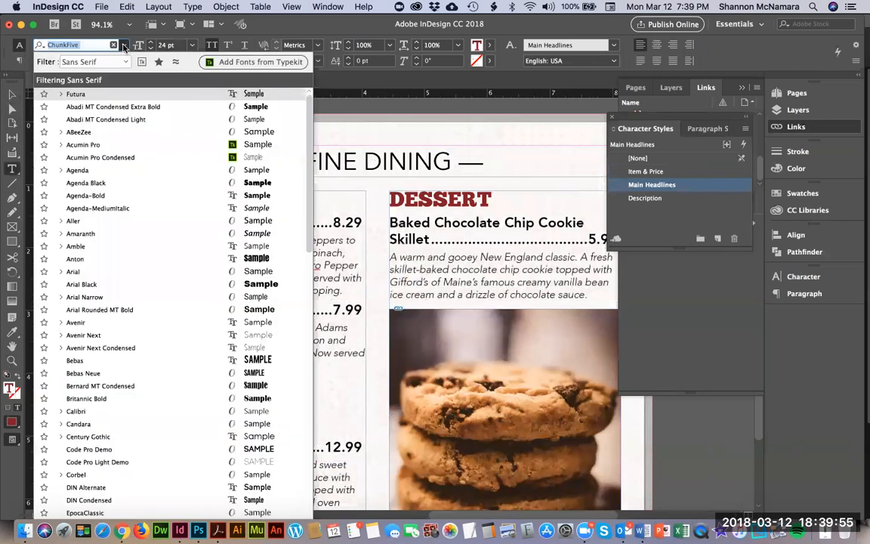
pyautogui.scroll(-20, 132, 361)
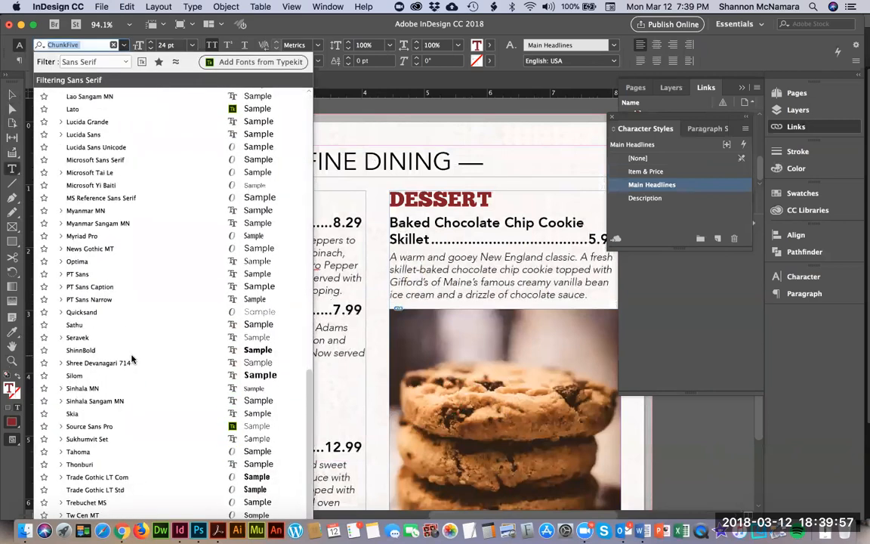
pyautogui.scroll(20, 133, 360)
pyautogui.click(95, 61)
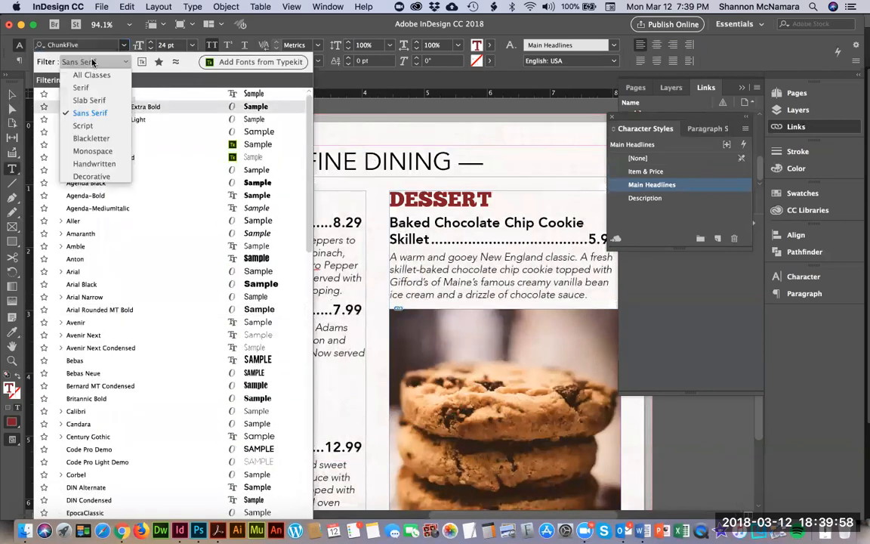
pyautogui.click(91, 128)
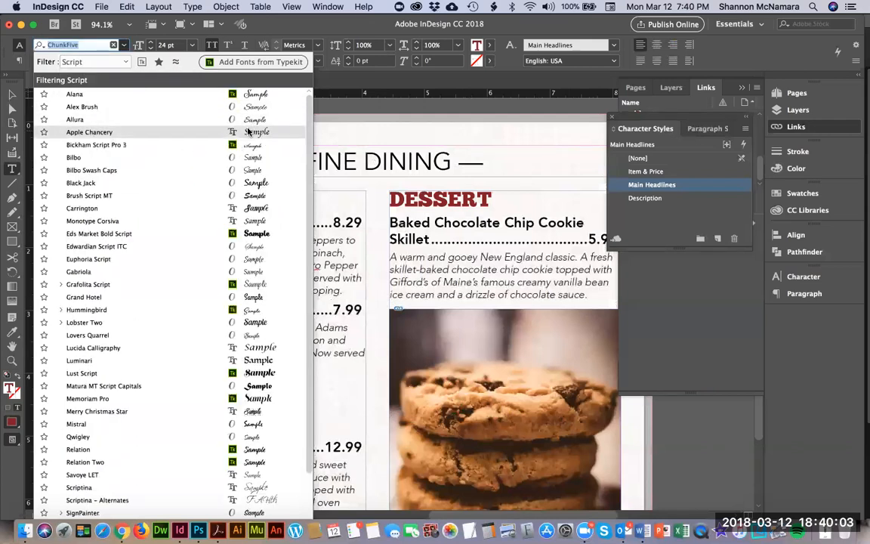
pyautogui.click(89, 145)
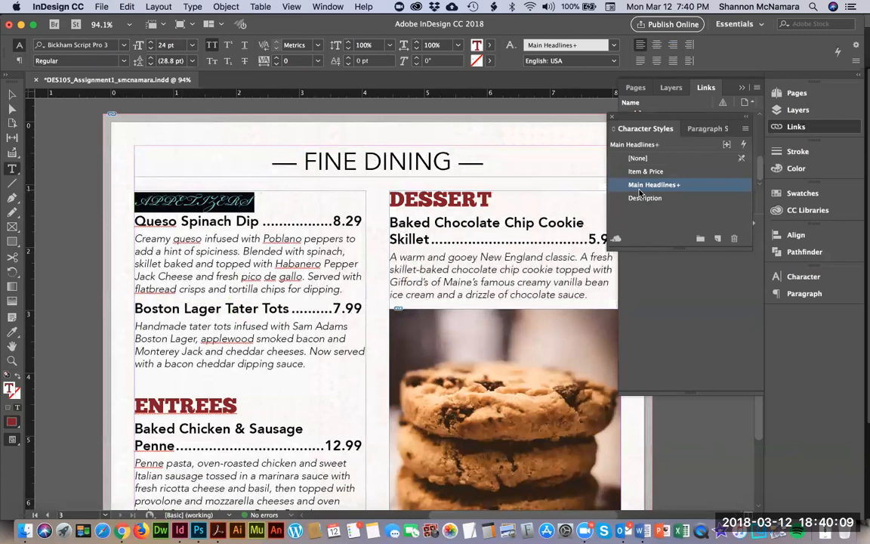
# - Create a new character style from the restyled APPETIZERS heading and name it Headline2
pyautogui.click(717, 239)
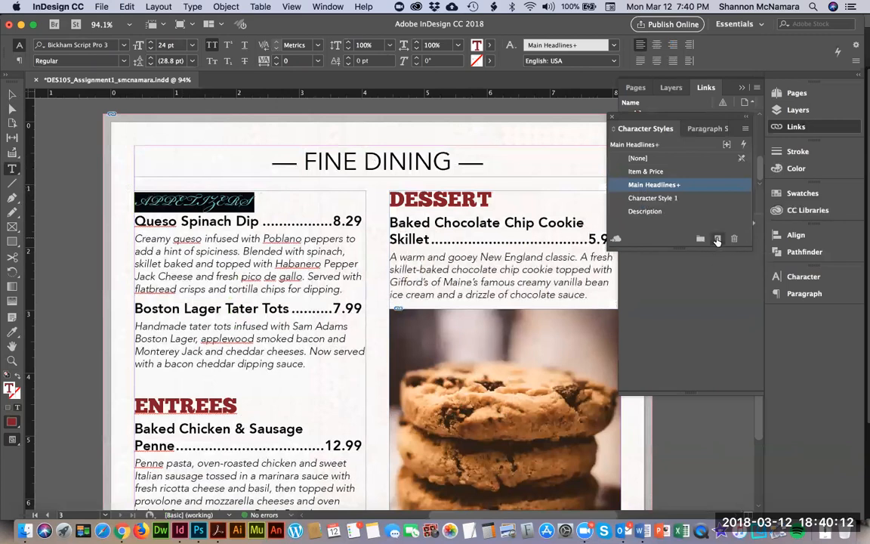
pyautogui.doubleClick(655, 198)
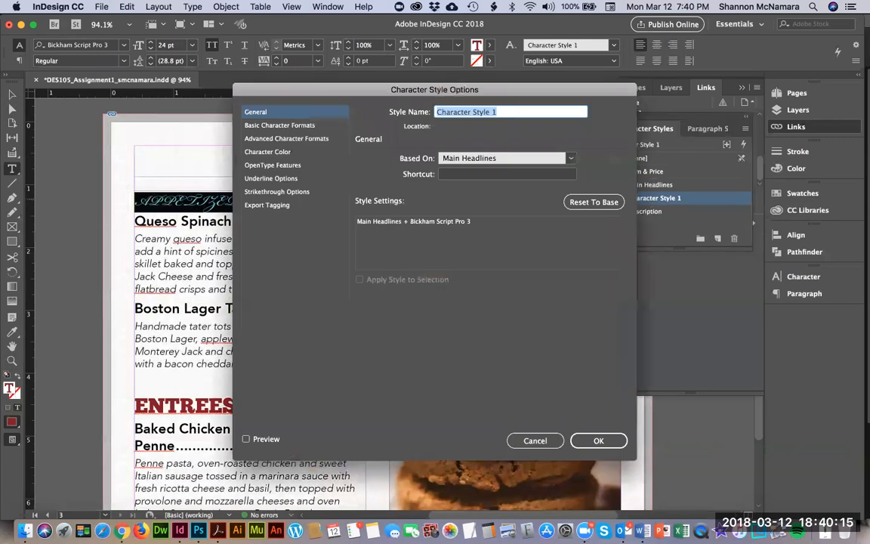
pyautogui.write('Headline2')
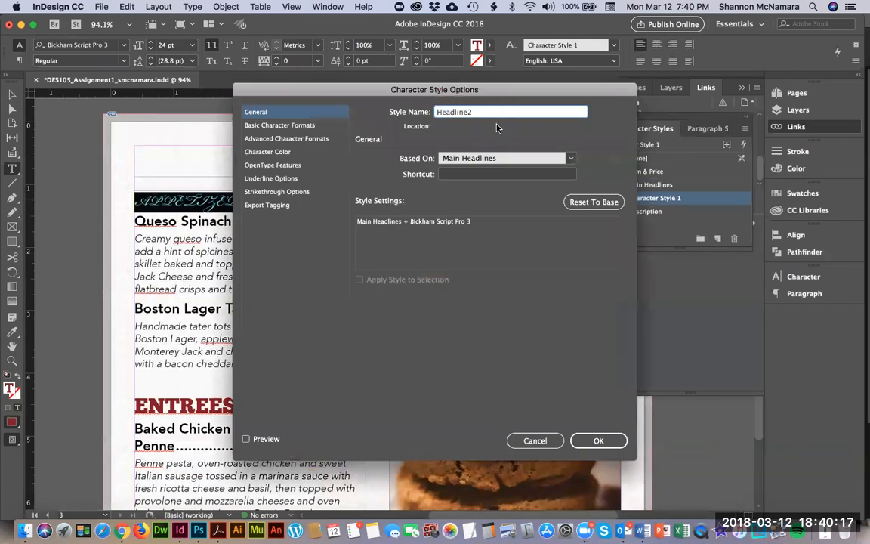
# - Set the Headline2 character style's case to Normal with the preview on, apply it, and check the style's settings again
pyautogui.click(281, 126)
pyautogui.click(444, 226)
pyautogui.click(442, 242)
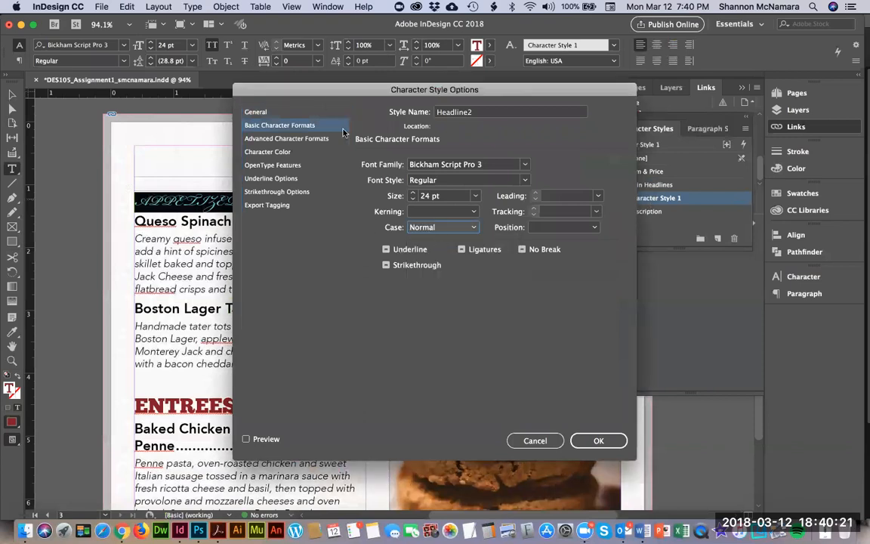
pyautogui.click(443, 197)
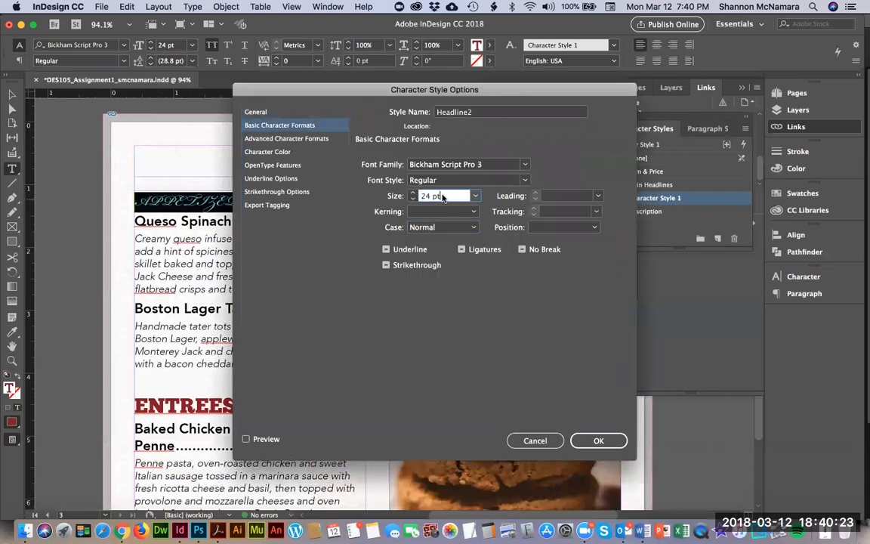
pyautogui.click(246, 439)
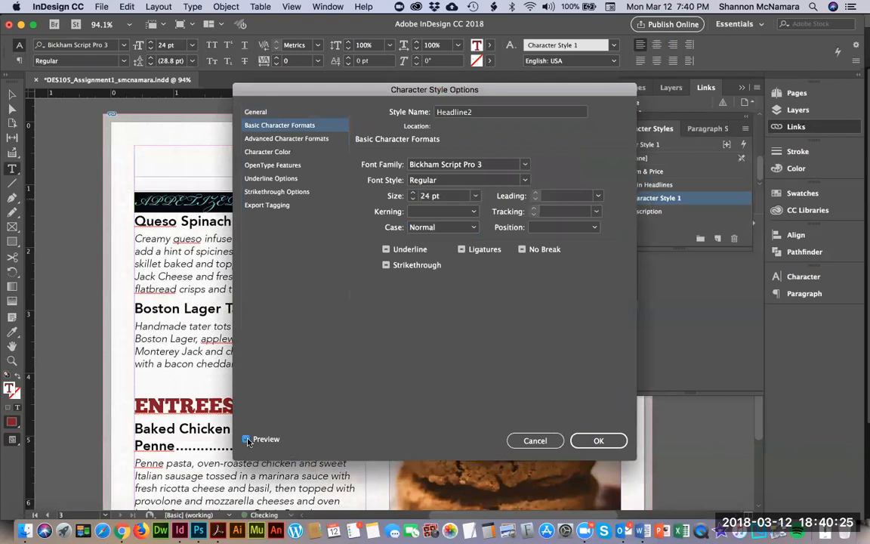
pyautogui.moveTo(302, 95); pyautogui.dragTo(448, 70)
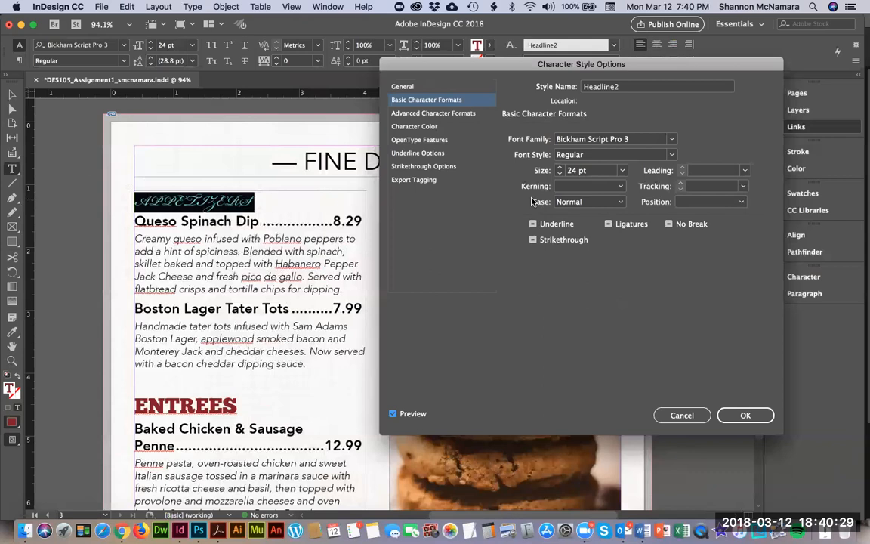
pyautogui.click(584, 202)
pyautogui.click(579, 215)
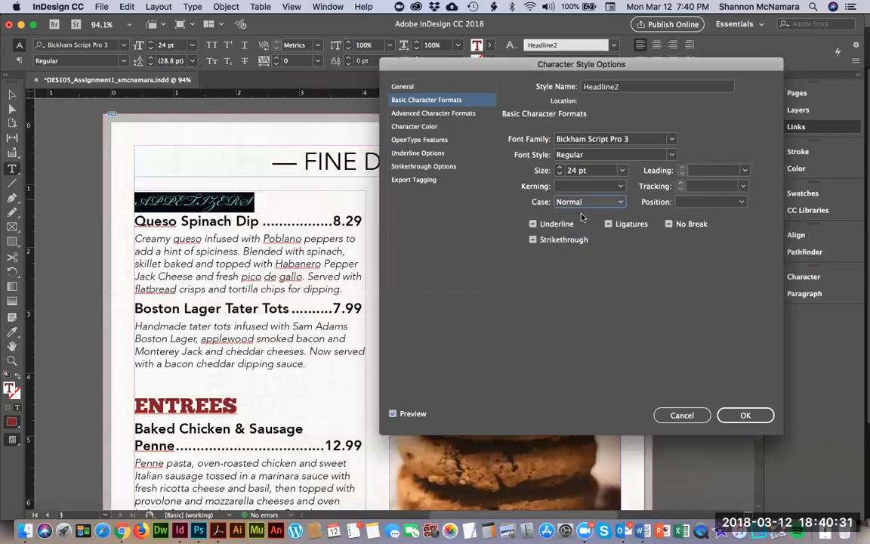
pyautogui.click(744, 416)
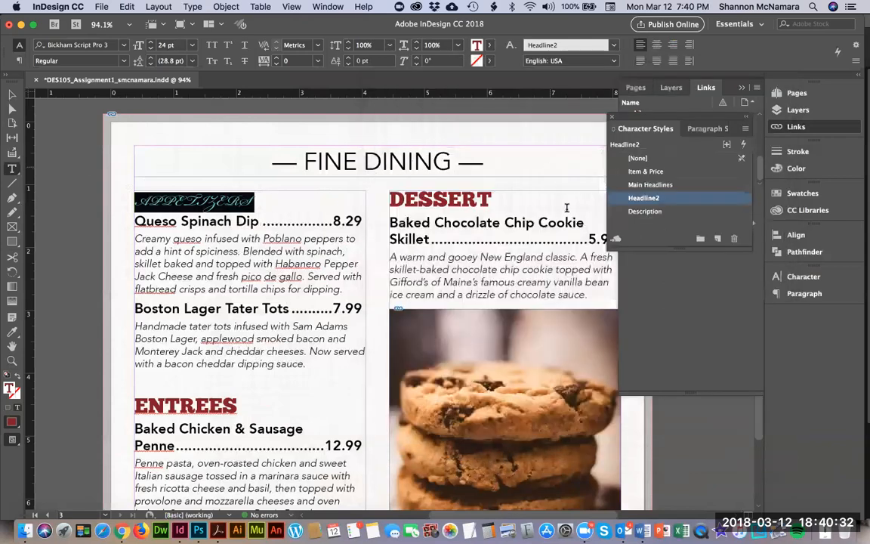
pyautogui.doubleClick(636, 198)
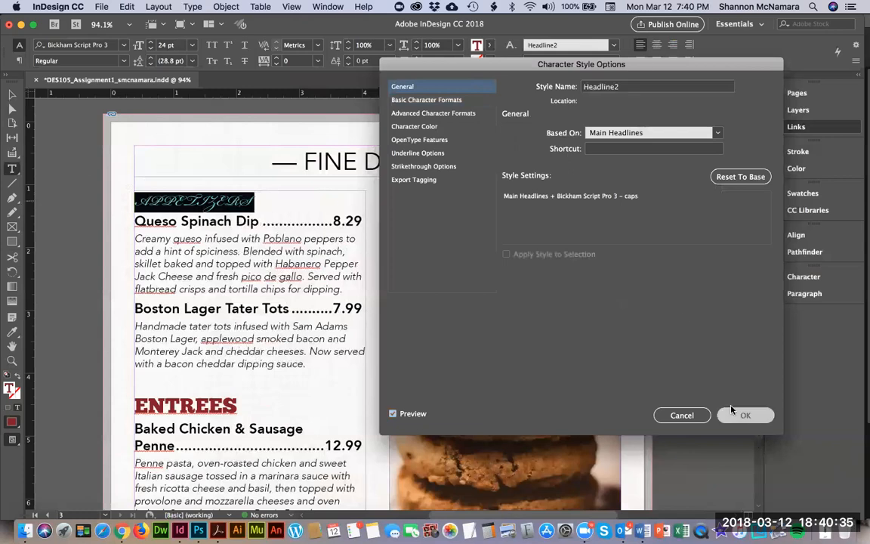
pyautogui.click(744, 416)
# - Retype the APPETIZERS heading on page 3 as "Appetizers" in mixed case
pyautogui.click(262, 204)
pyautogui.press('super+shift+Left')
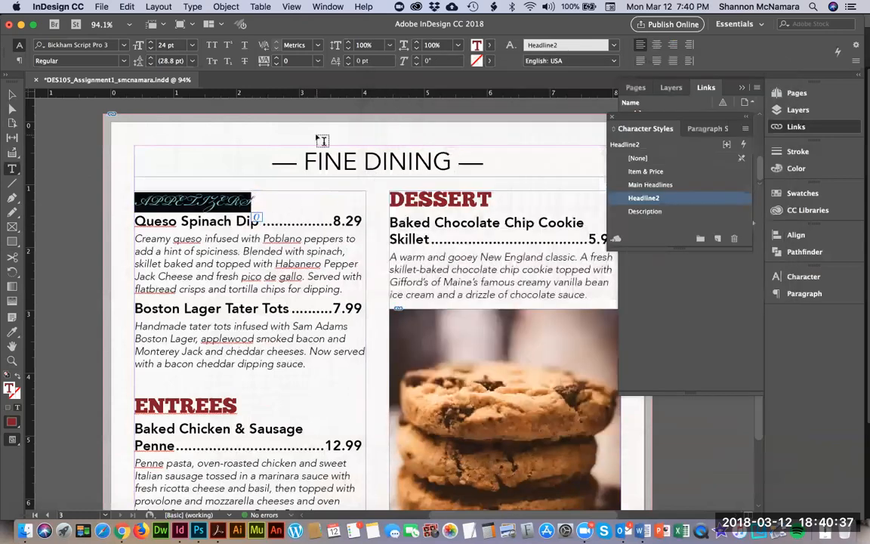
pyautogui.write('Appeti')
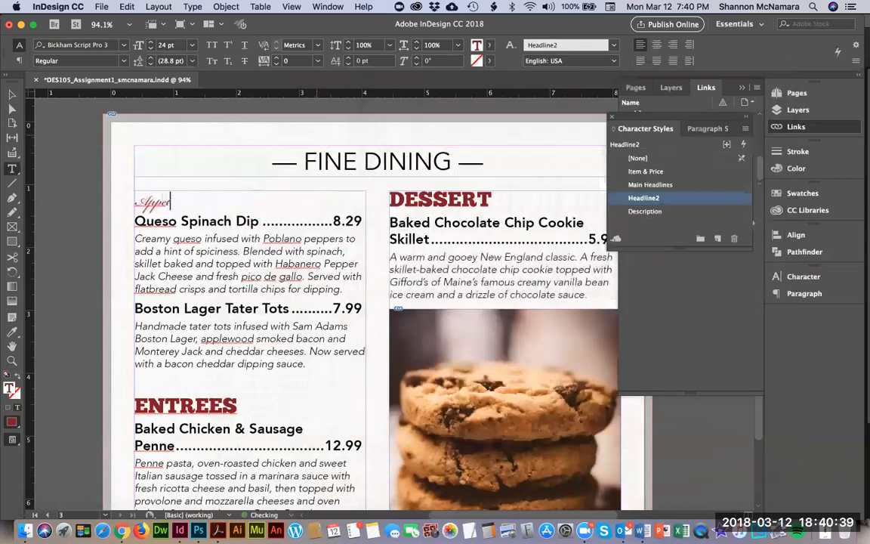
pyautogui.write('zers')
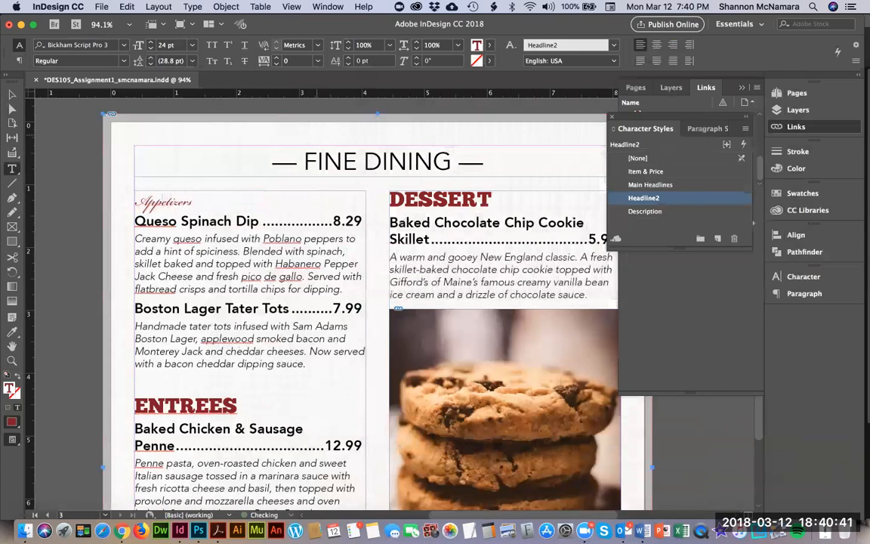
# - Enlarge the Appetizers heading on page 3 to 50 pt
pyautogui.press('super+shift+Left')
pyautogui.press('super+shift+period')
pyautogui.press('super+shift+period')
pyautogui.press('super+shift+period')
pyautogui.press('super+shift+period')
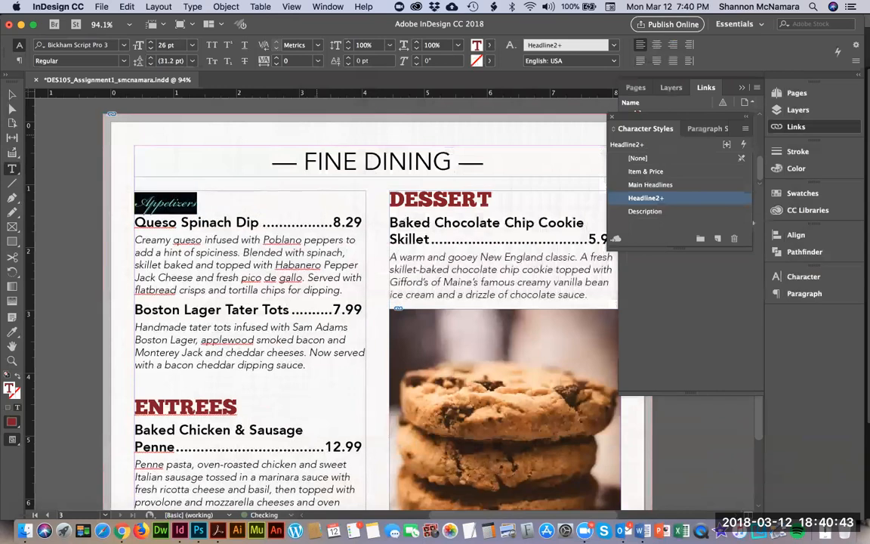
pyautogui.press('super+shift+period')
pyautogui.press('super+shift+period')
pyautogui.press('super+shift+period')
pyautogui.press('super+shift+period')
pyautogui.press('super+shift+period')
pyautogui.press('super+shift+period')
pyautogui.press('super+shift+period')
pyautogui.press('super+shift+period')
pyautogui.press('super+shift+period')
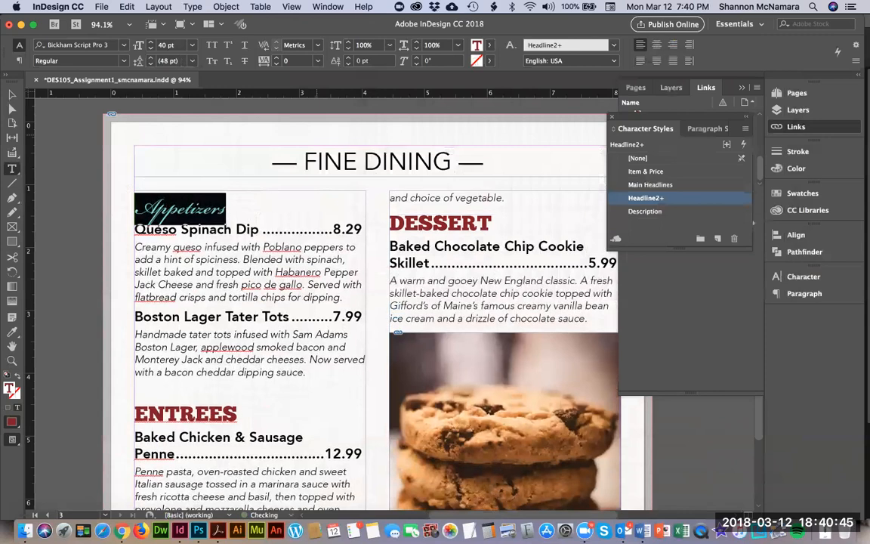
pyautogui.press('Right')
pyautogui.press('super+shift+Left')
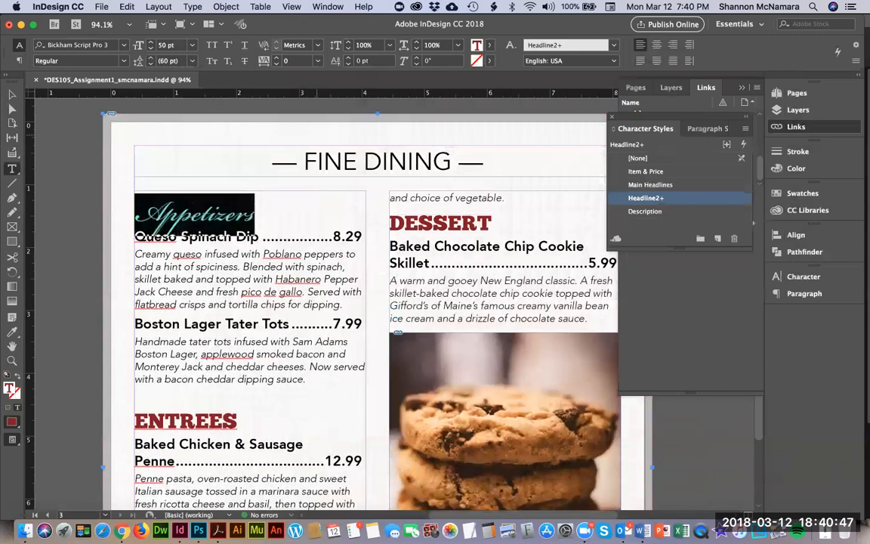
# - Try the Euphoria Script, Lovers Quarrel and Grafolita Script fonts on the Appetizers heading
pyautogui.click(125, 47)
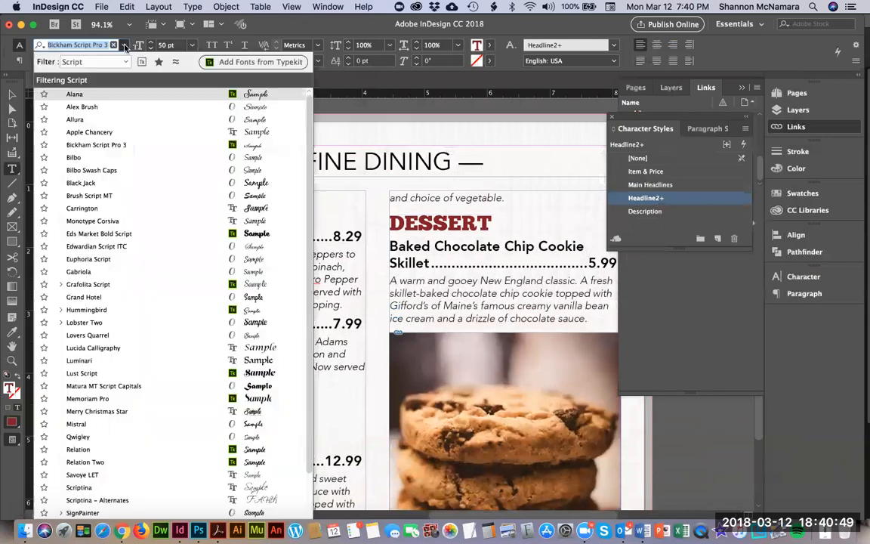
pyautogui.click(121, 259)
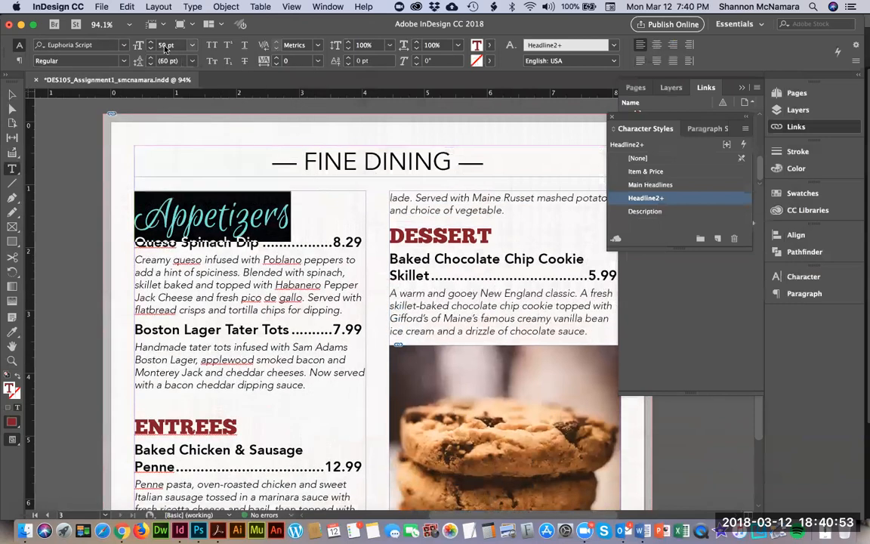
pyautogui.click(110, 45)
pyautogui.scroll(-3, 116, 382)
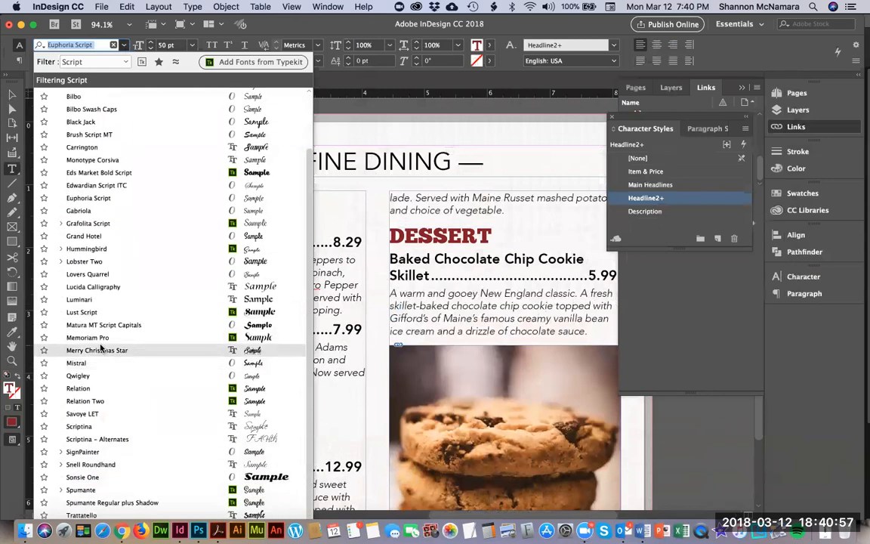
pyautogui.click(83, 277)
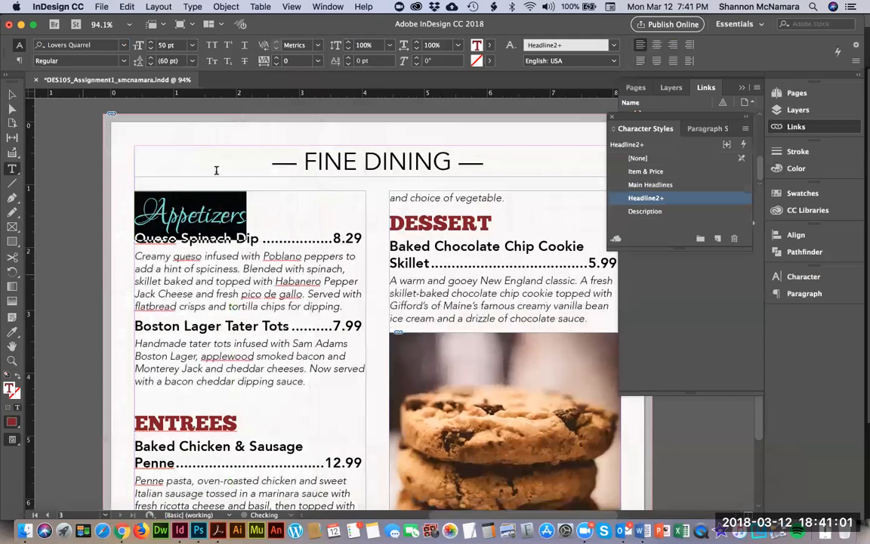
pyautogui.click(124, 44)
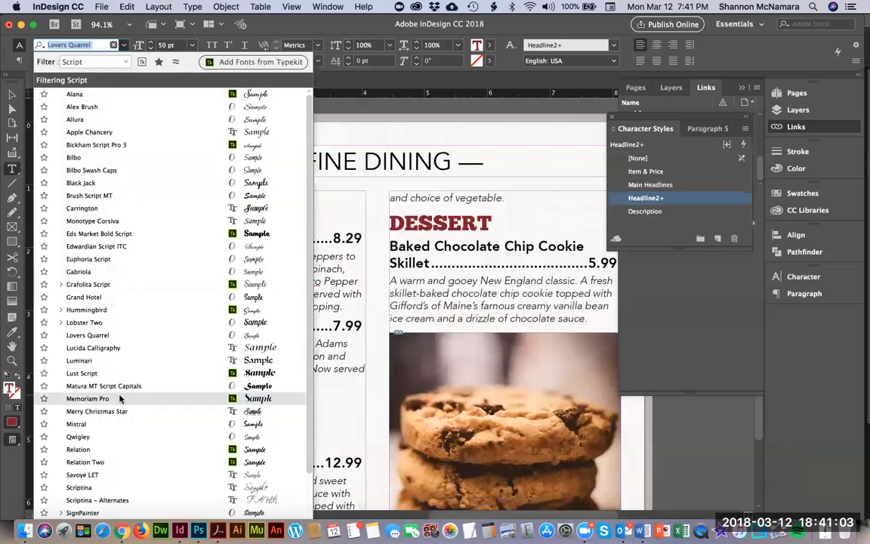
pyautogui.scroll(-3, 119, 399)
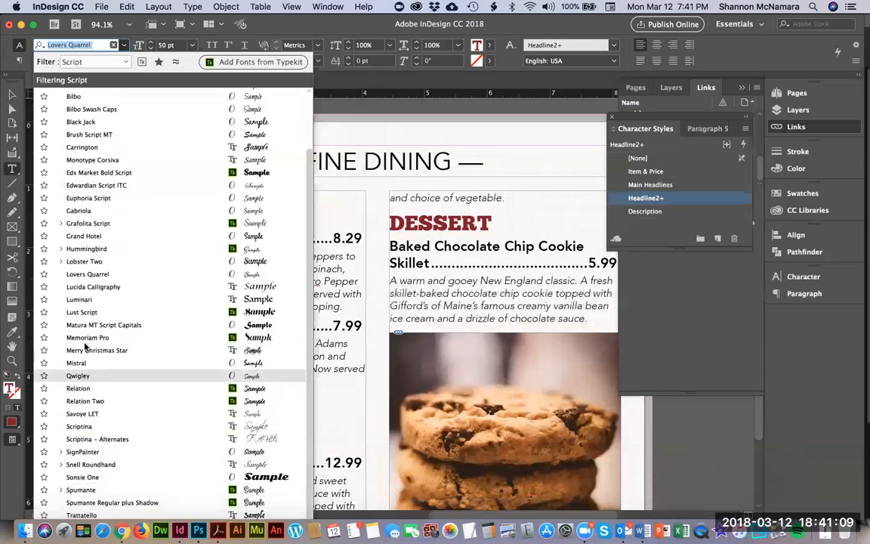
pyautogui.click(87, 224)
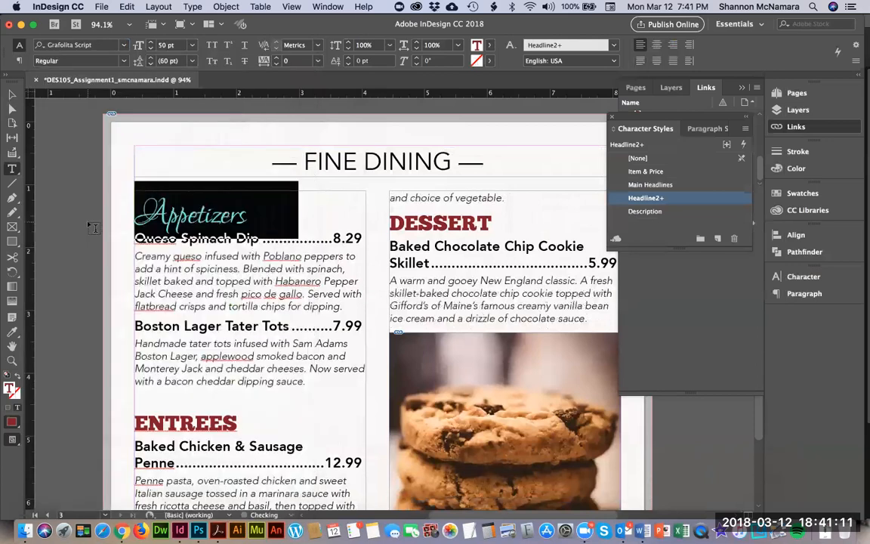
# - Set the Appetizers heading's font to Alex Brush
pyautogui.click(120, 44)
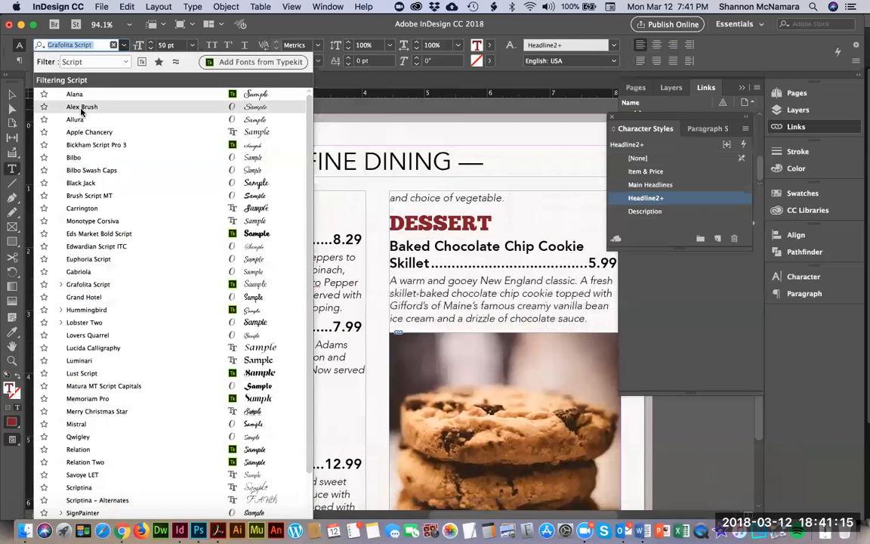
pyautogui.click(81, 108)
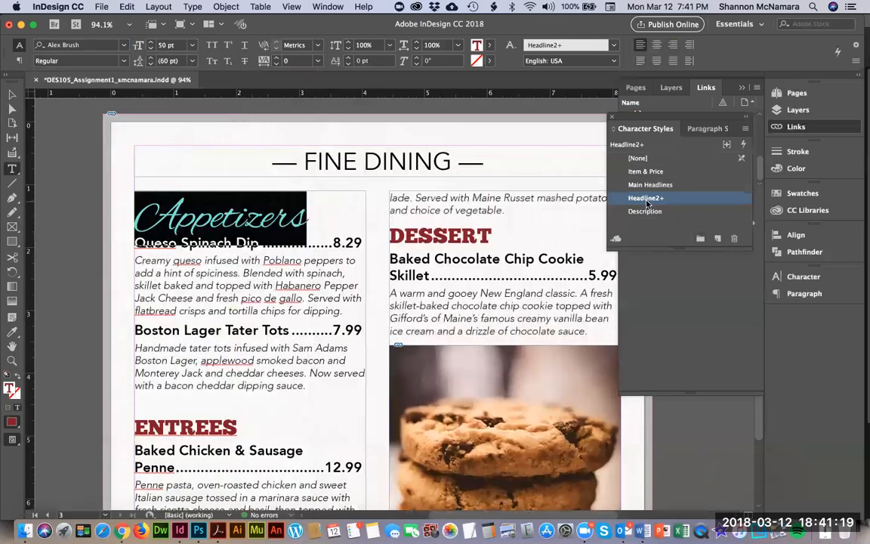
pyautogui.moveTo(647, 201)
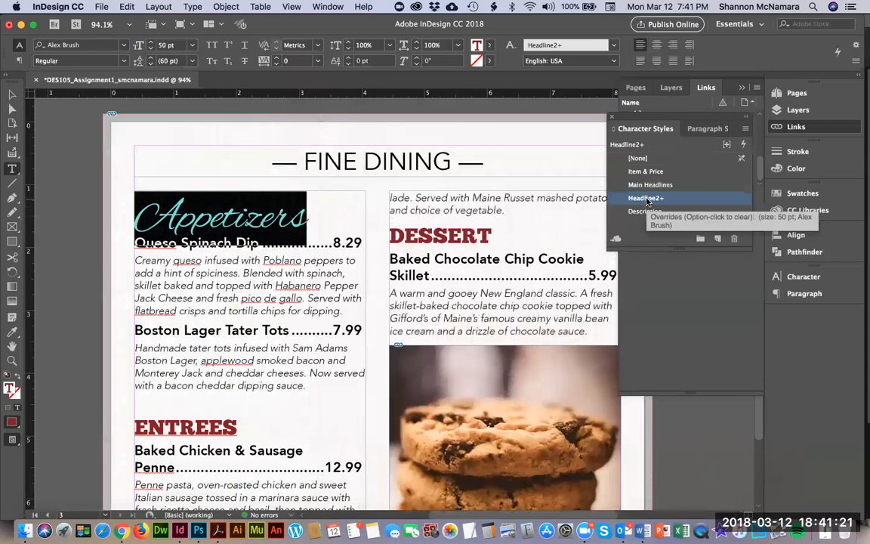
pyautogui.doubleClick(647, 200)
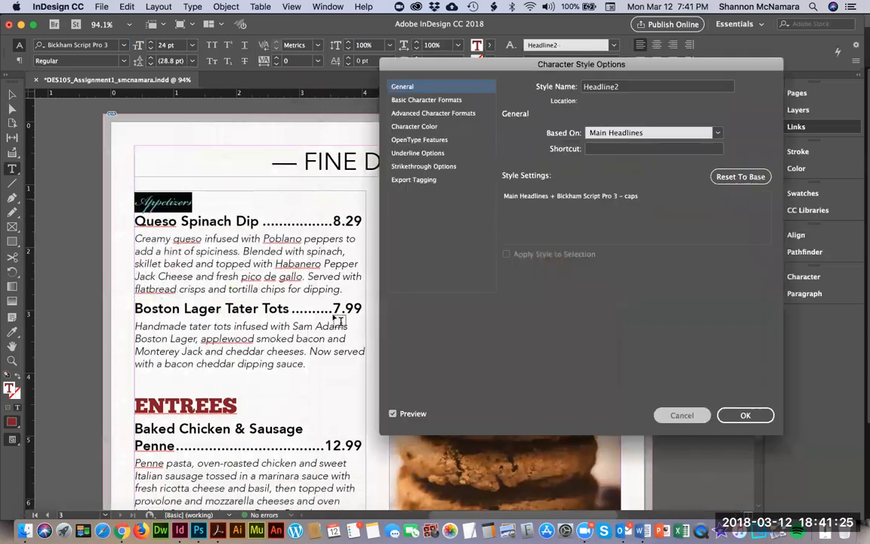
pyautogui.click(726, 415)
pyautogui.press('super+z')
# - Create a new character style from the Alex Brush Appetizers heading, name it Headline 2 and apply it to the heading
pyautogui.moveTo(316, 222); pyautogui.dragTo(134, 203)
pyautogui.click(718, 238)
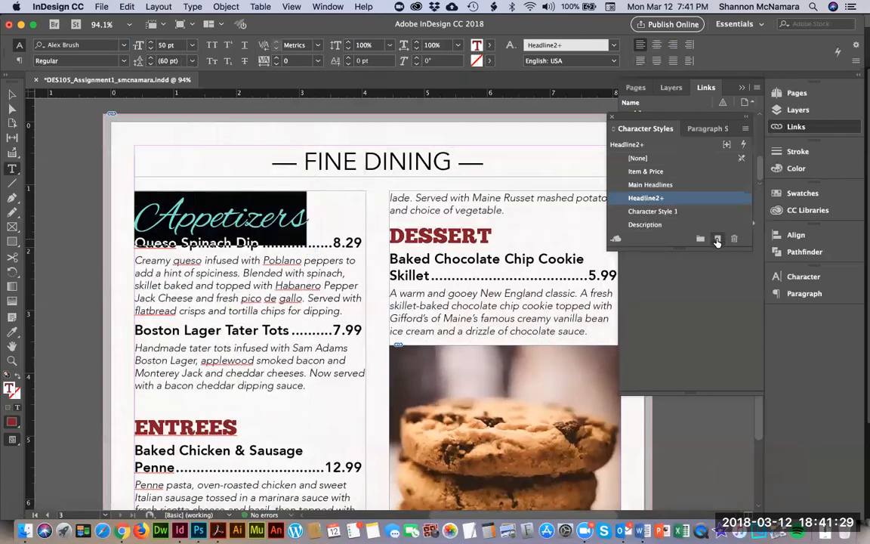
pyautogui.click(656, 212)
pyautogui.click(655, 213)
pyautogui.doubleClick(656, 212)
pyautogui.tripleClick(655, 213)
pyautogui.write('Headline 2')
pyautogui.press('Return')
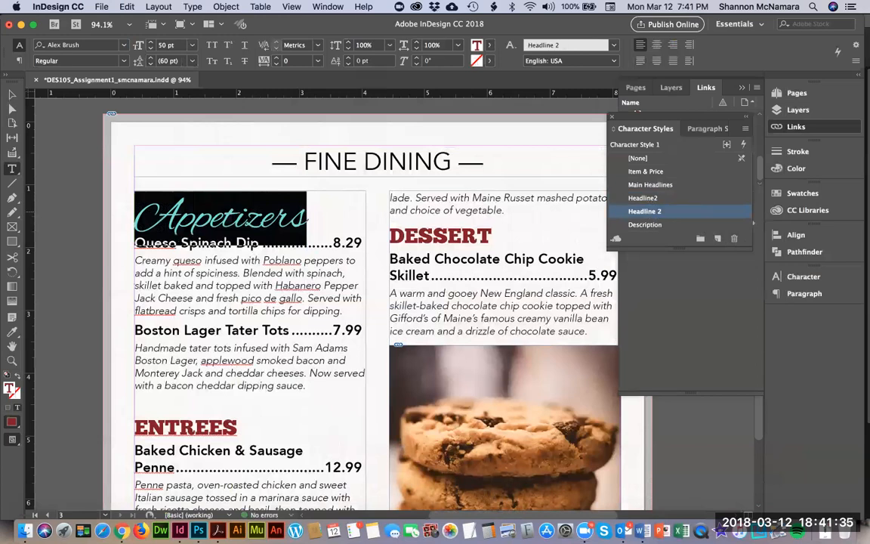
# - Delete the old Headline2 character style and replace it with Headline 2
pyautogui.click(642, 198)
pyautogui.click(734, 238)
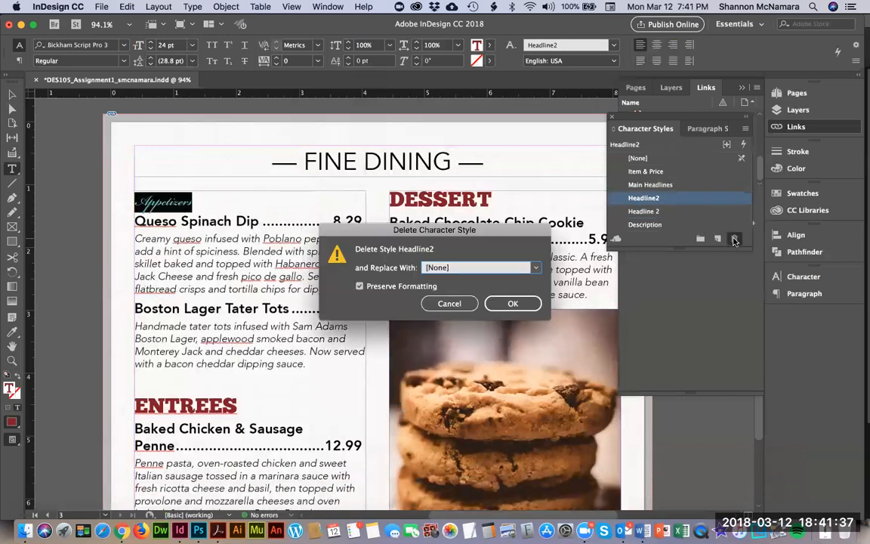
pyautogui.click(528, 267)
pyautogui.click(465, 322)
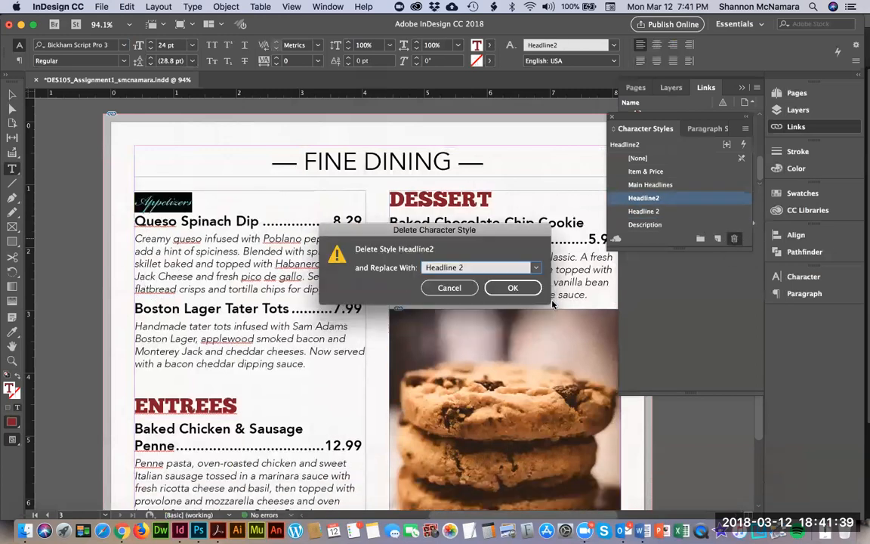
pyautogui.click(519, 293)
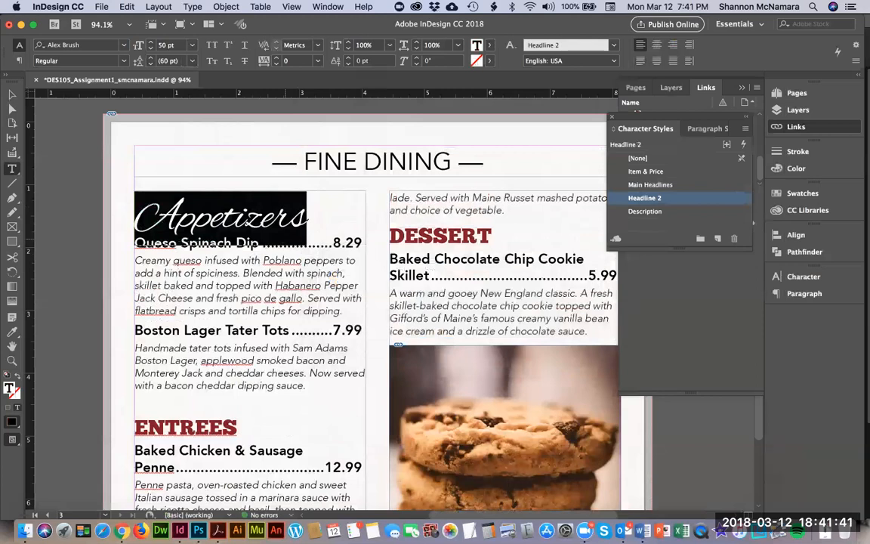
# - Set the Headline 2 style's character color to the dark red swatch C=29 M=98 Y=85 K=34
pyautogui.tripleClick(285, 243)
pyautogui.click(135, 242)
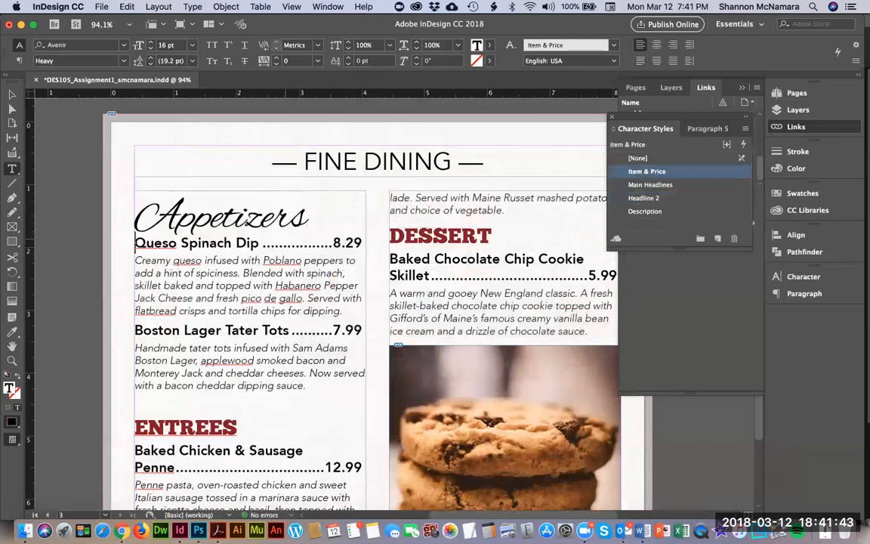
pyautogui.hotkey('shift', 'Up')
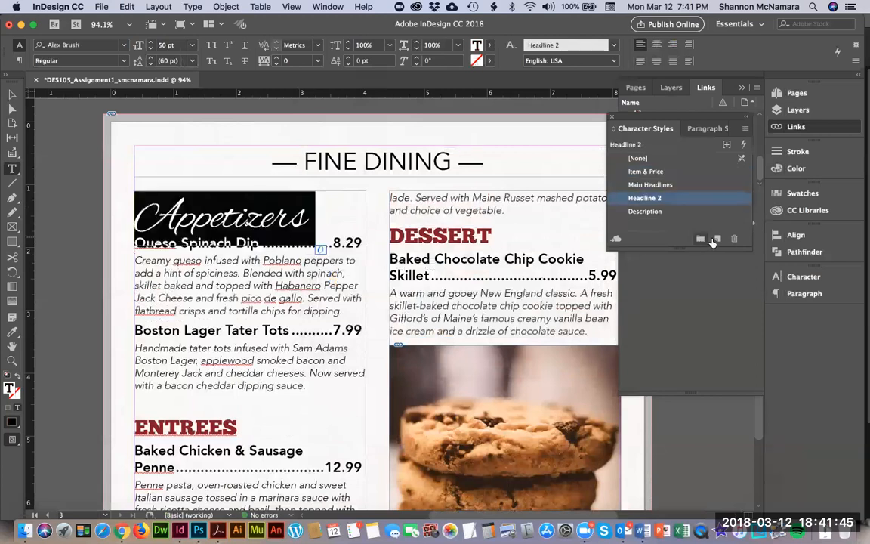
pyautogui.doubleClick(647, 201)
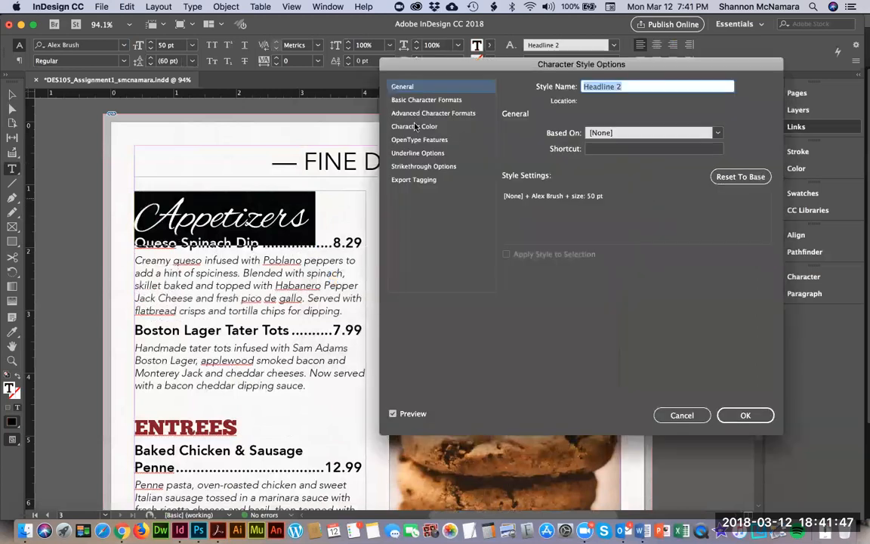
pyautogui.click(414, 126)
pyautogui.scroll(-3, 631, 193)
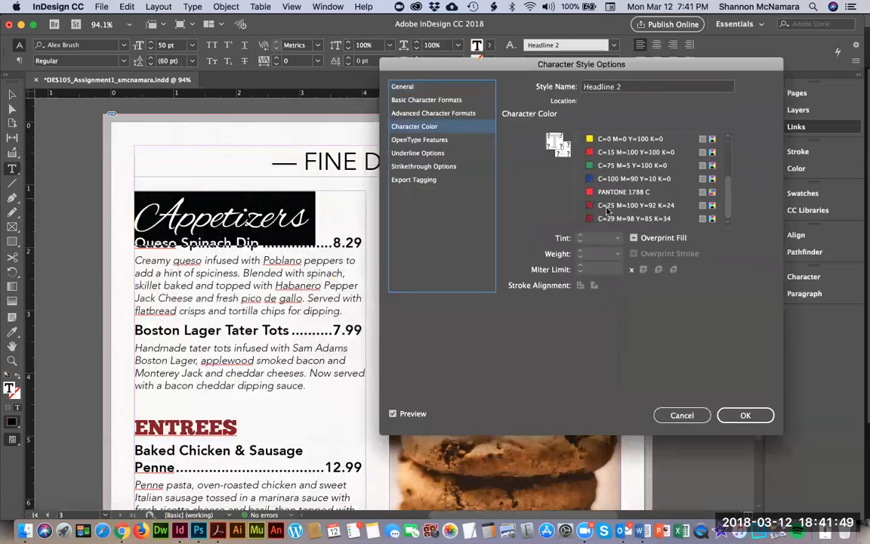
pyautogui.click(613, 218)
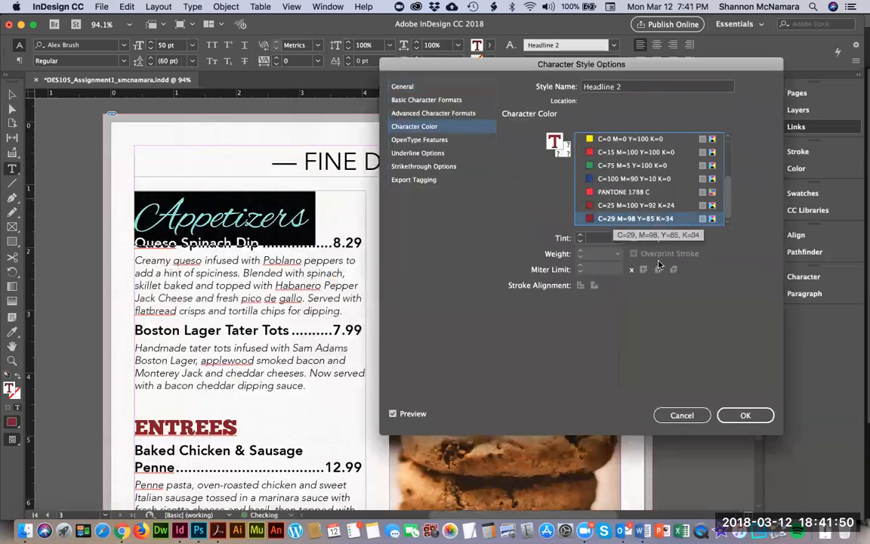
pyautogui.click(747, 417)
pyautogui.click(260, 245)
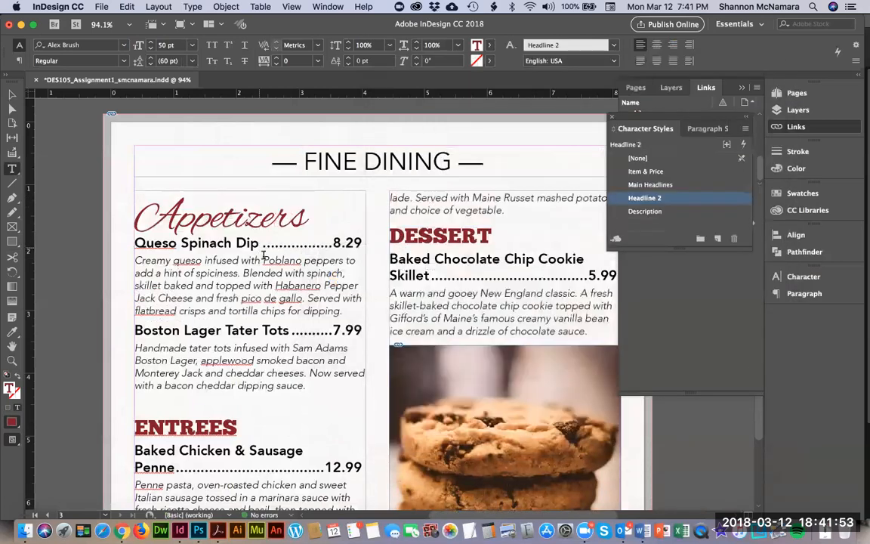
# - Set the Queso Spinach Dip title and price line's font to Baskerville Bold
pyautogui.doubleClick(254, 245)
pyautogui.doubleClick(194, 241)
pyautogui.press('shift+super+Left')
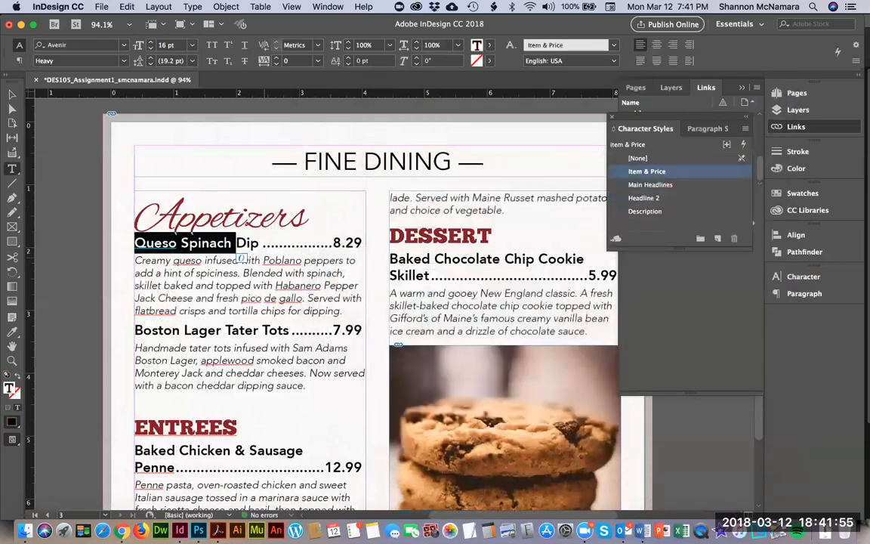
pyautogui.tripleClick(254, 244)
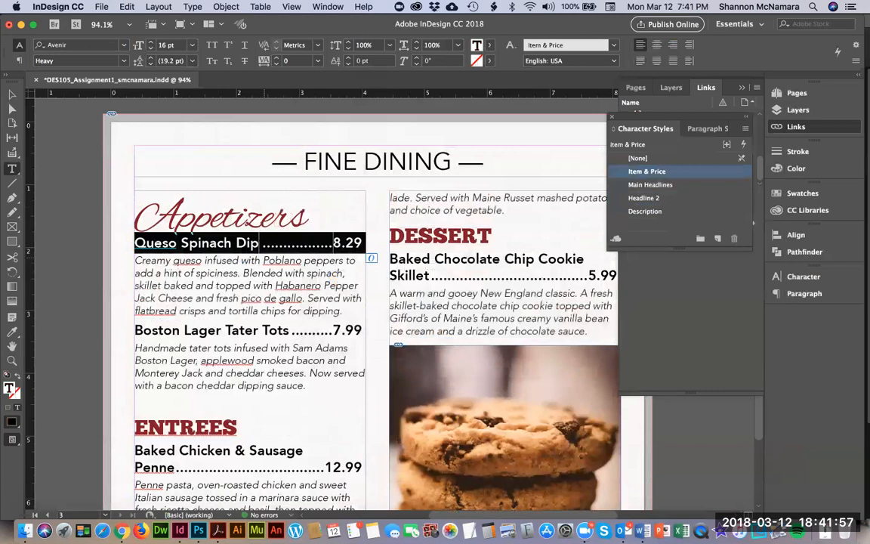
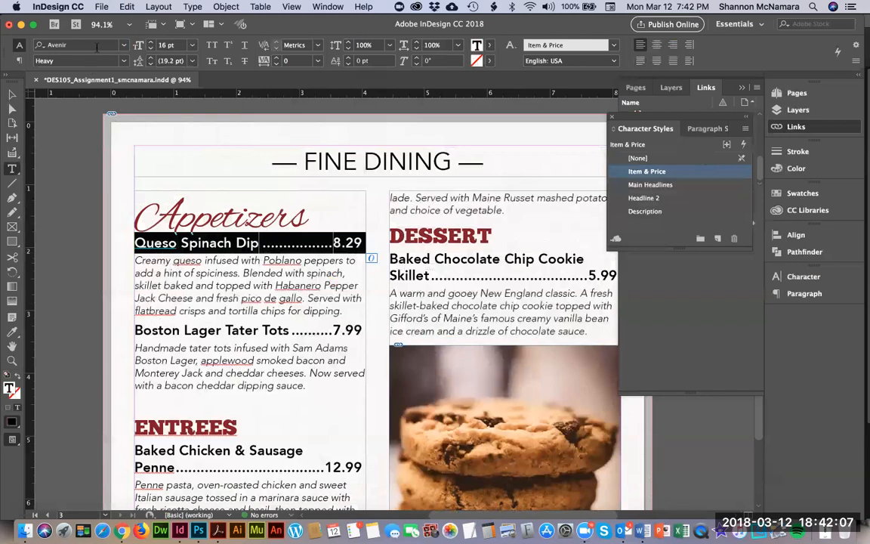
pyautogui.click(125, 48)
pyautogui.click(75, 60)
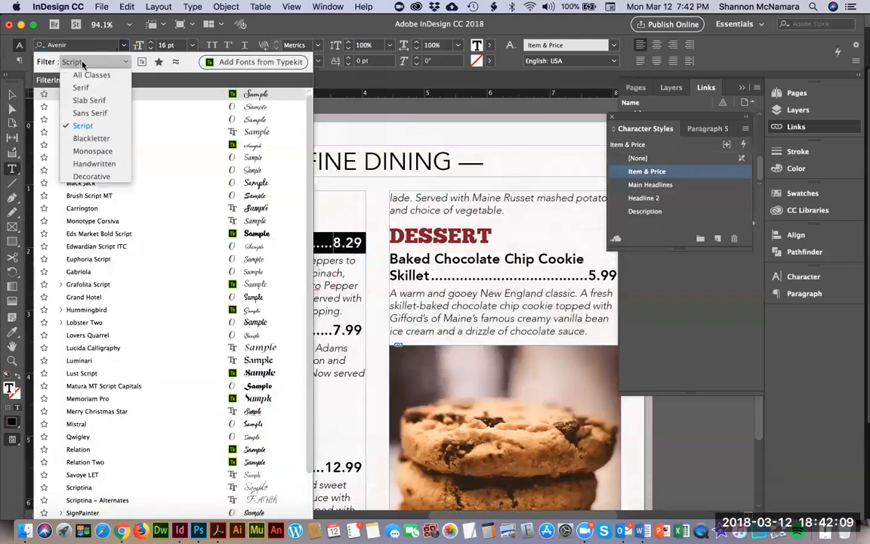
pyautogui.click(84, 87)
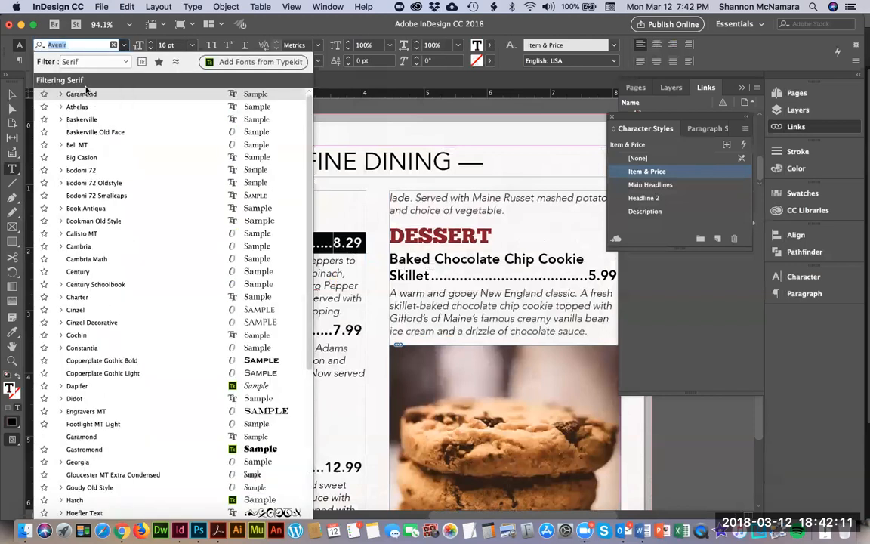
pyautogui.click(95, 133)
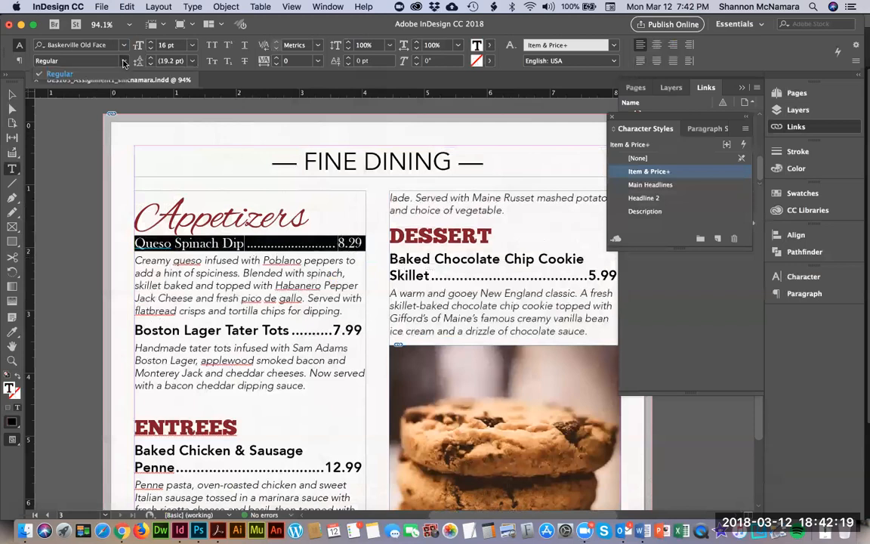
pyautogui.click(112, 44)
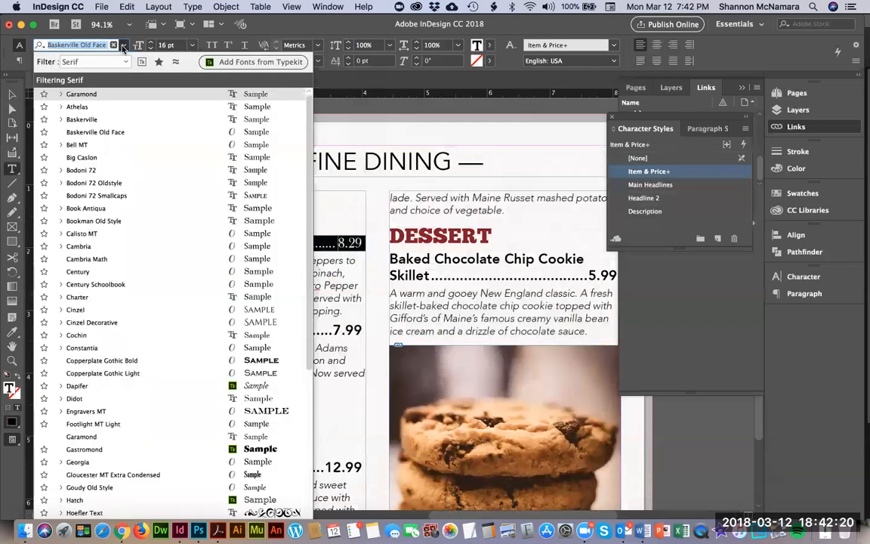
pyautogui.click(82, 119)
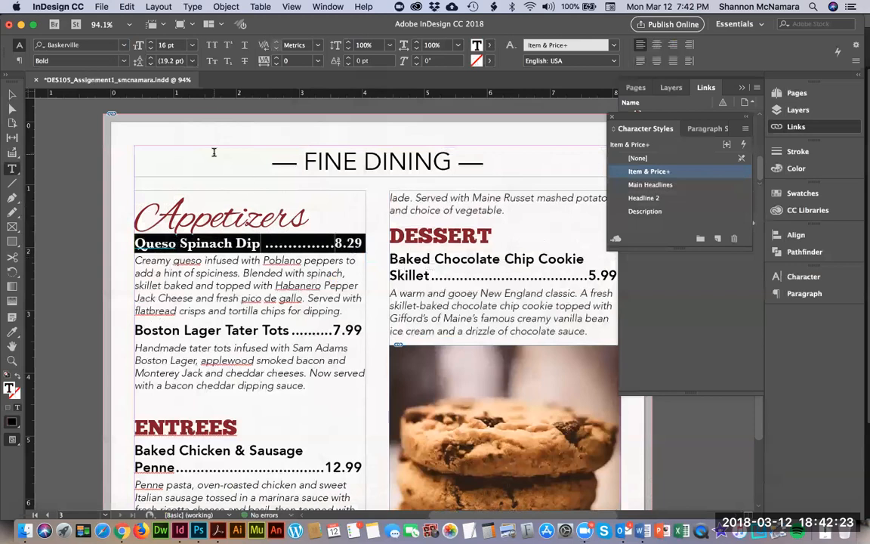
# - Create a new character style from the Queso Spinach Dip line and name it Items2
pyautogui.click(718, 241)
pyautogui.click(652, 184)
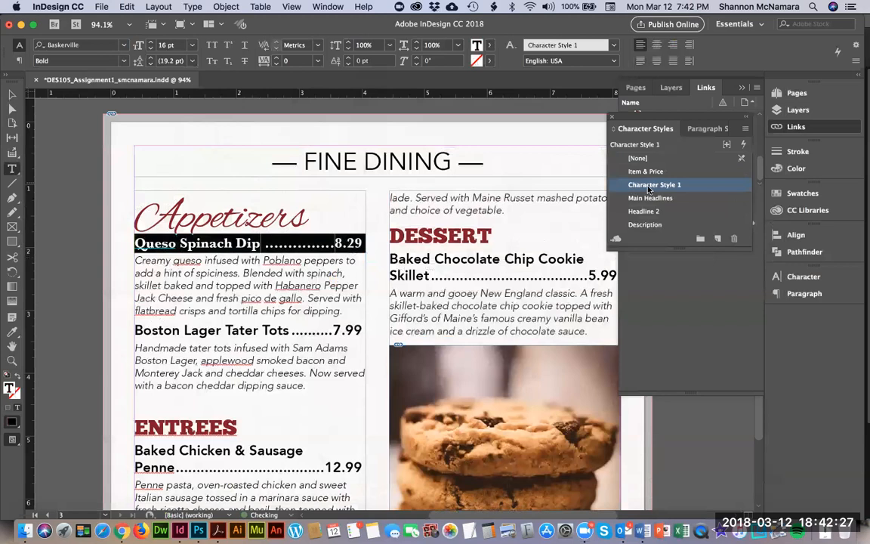
pyautogui.click(653, 184)
pyautogui.doubleClick(652, 184)
pyautogui.tripleClick(653, 184)
pyautogui.write('I')
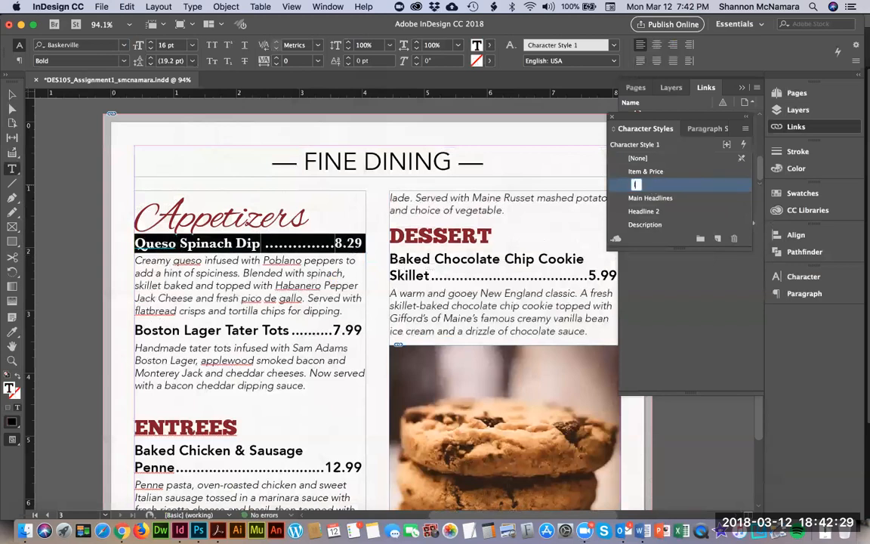
pyautogui.write('tems2')
pyautogui.press('Return')
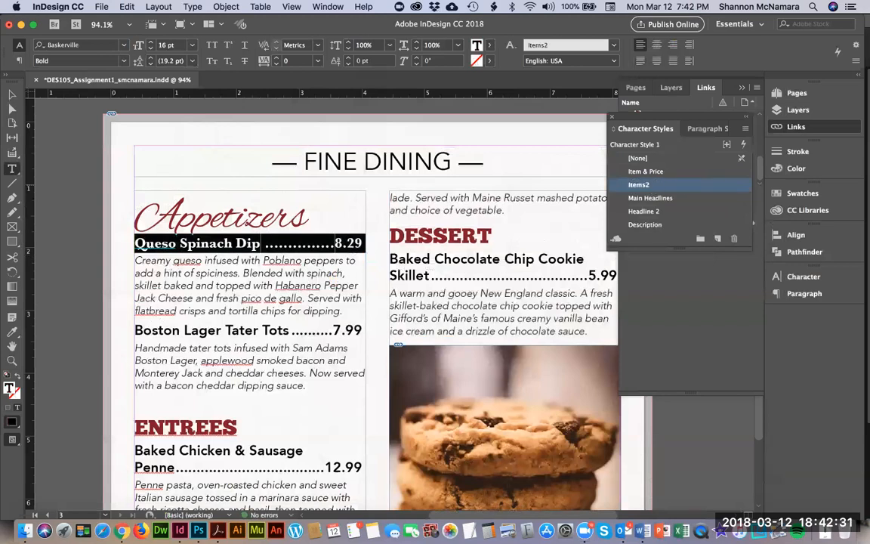
# - Set the Queso Spinach Dip description paragraph's font to Baskerville Italic
pyautogui.moveTo(135, 260); pyautogui.dragTo(344, 311)
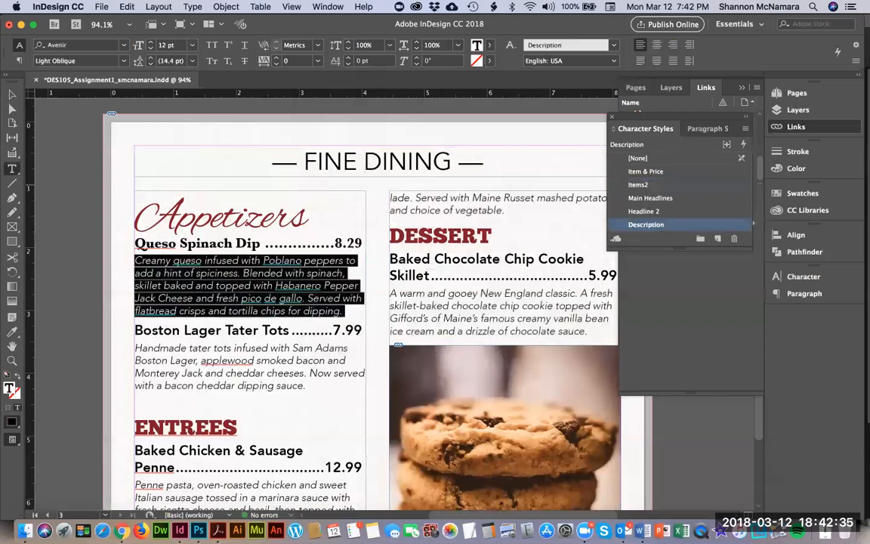
pyautogui.moveTo(71, 46); pyautogui.dragTo(13, 38)
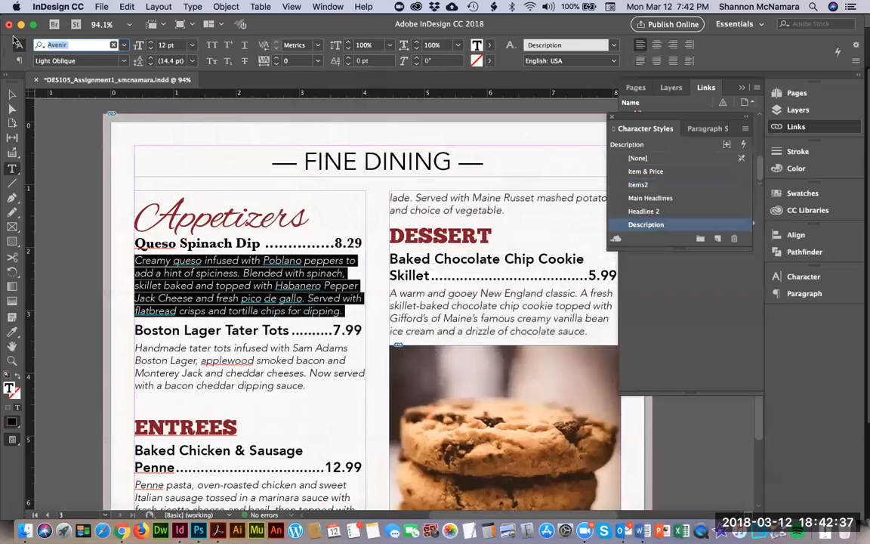
pyautogui.write('bask')
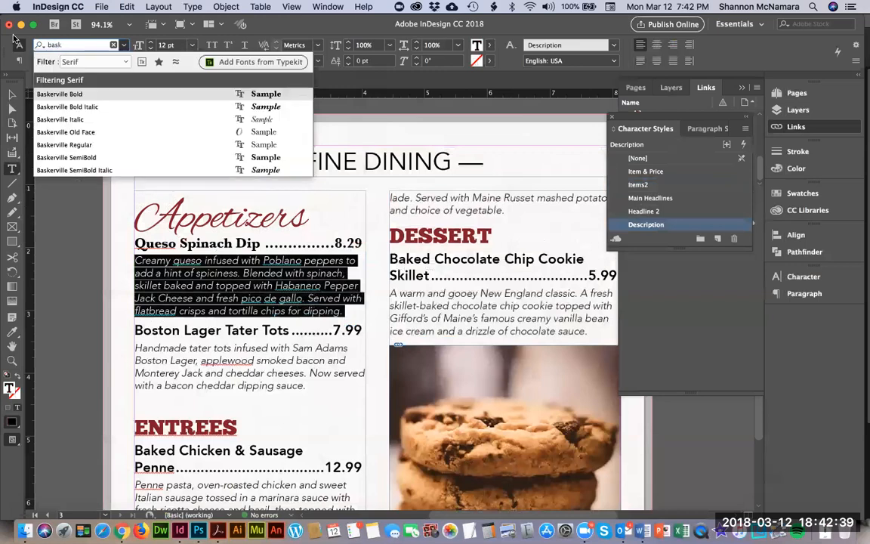
pyautogui.click(80, 121)
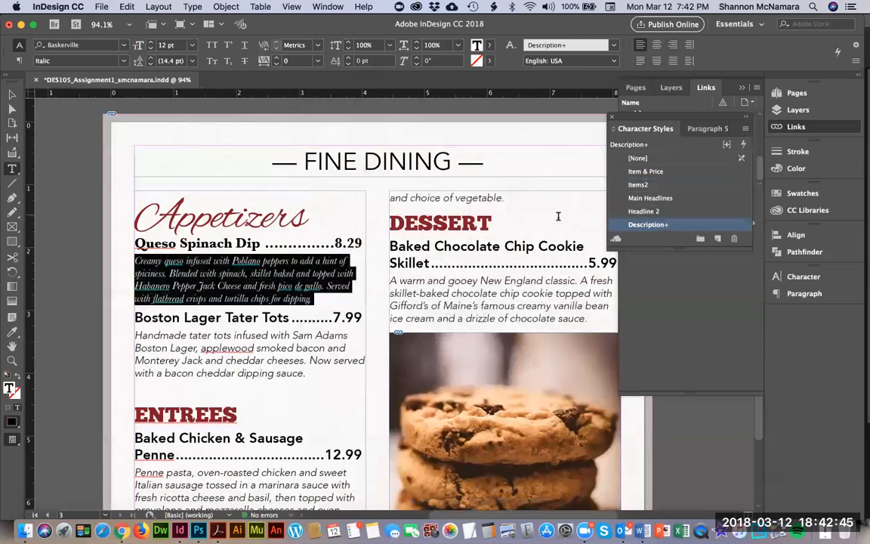
# - Create a new character style from the Queso Spinach Dip description and name it Description2
pyautogui.click(718, 239)
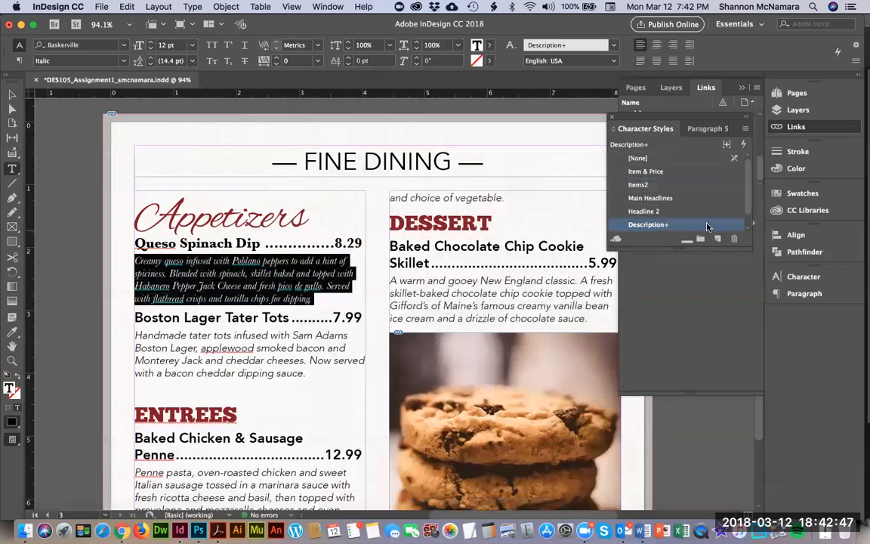
pyautogui.click(650, 225)
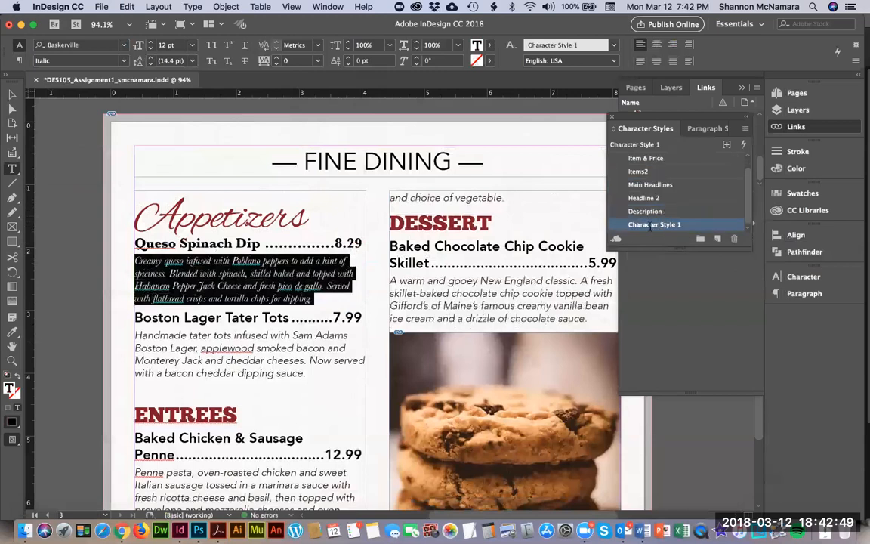
pyautogui.click(650, 224)
pyautogui.write('De')
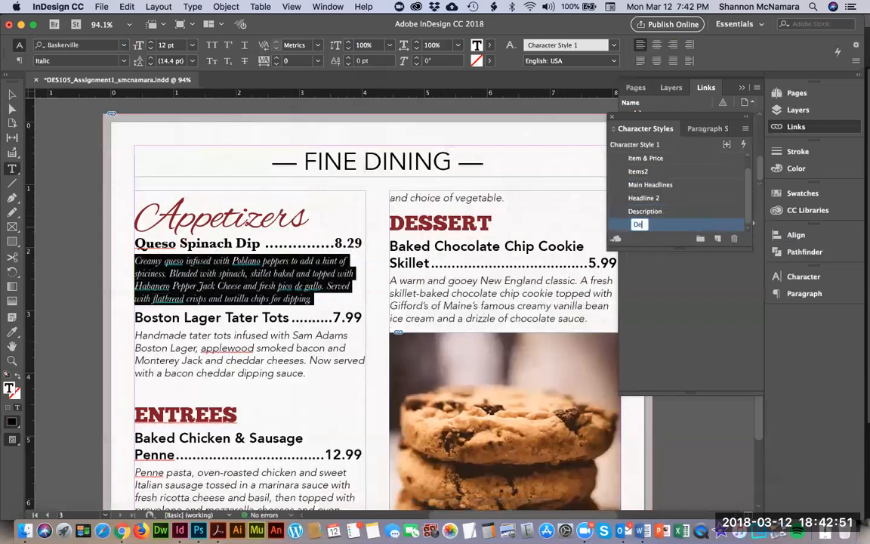
pyautogui.write('scription2')
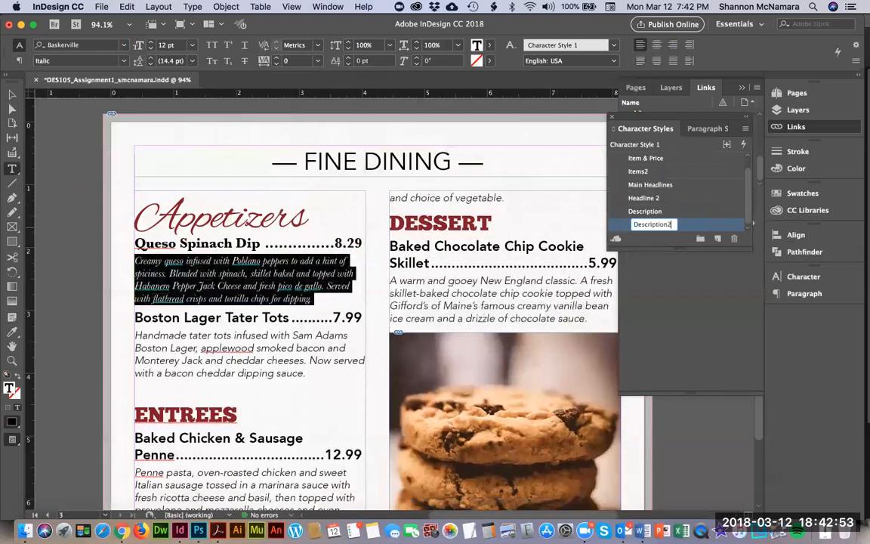
pyautogui.press('Return')
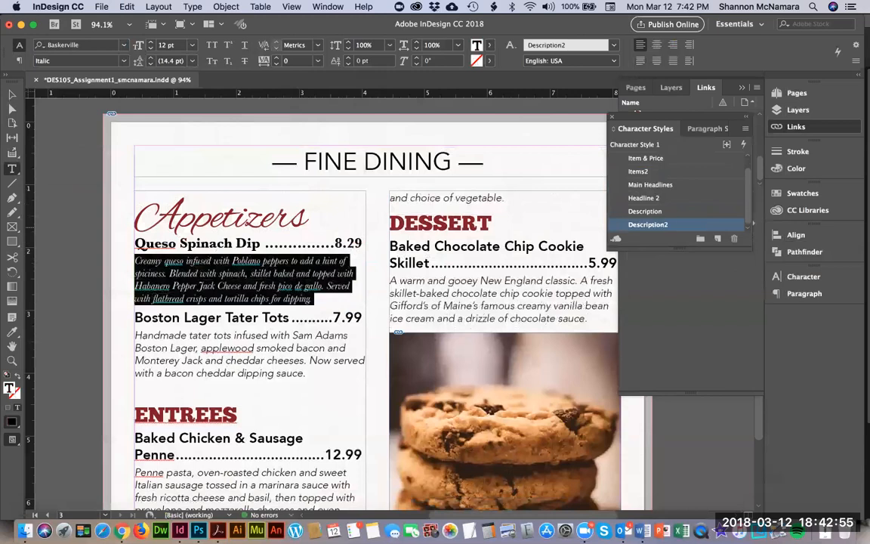
# - Apply the Items2 style to the Boston Lager Tater Tots title line and Description2 to its description
pyautogui.tripleClick(240, 318)
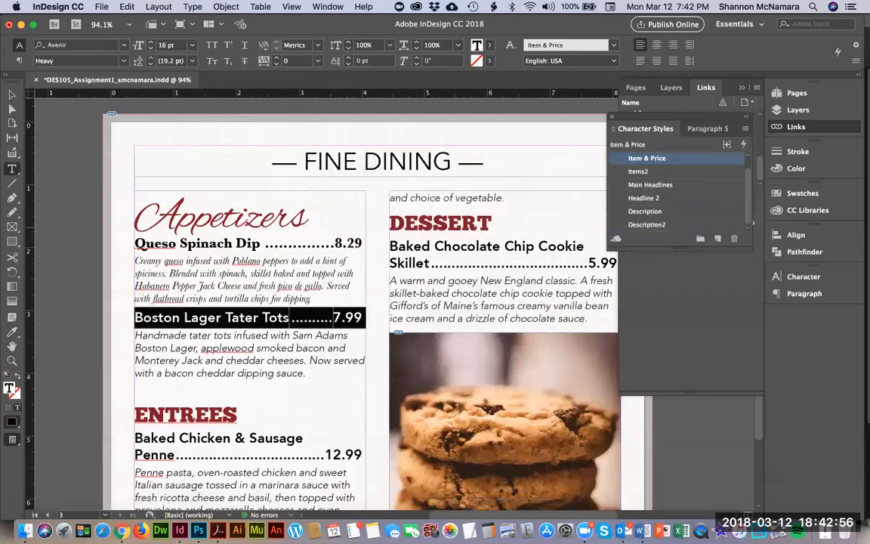
pyautogui.click(644, 171)
pyautogui.click(236, 349)
pyautogui.moveTo(136, 335); pyautogui.dragTo(306, 373)
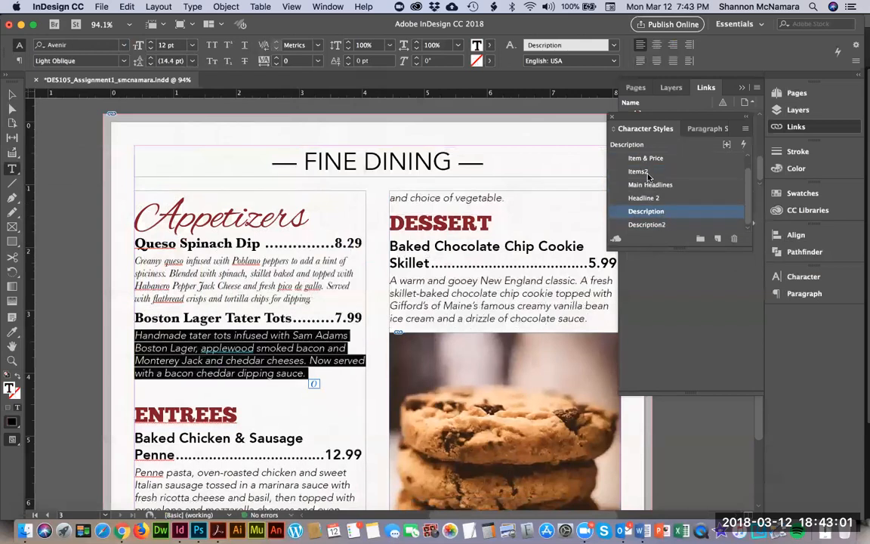
pyautogui.click(647, 224)
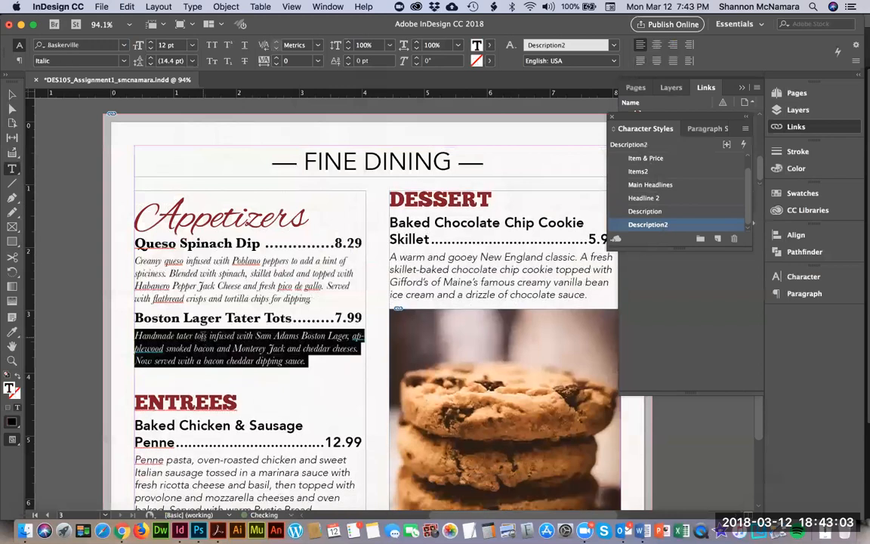
# - Retype the ENTREES heading as Entrees and apply the Headline 2 character style to it
pyautogui.scroll(-3, 363, 302)
pyautogui.scroll(-2, 171, 333)
pyautogui.doubleClick(188, 289)
pyautogui.write('EN')
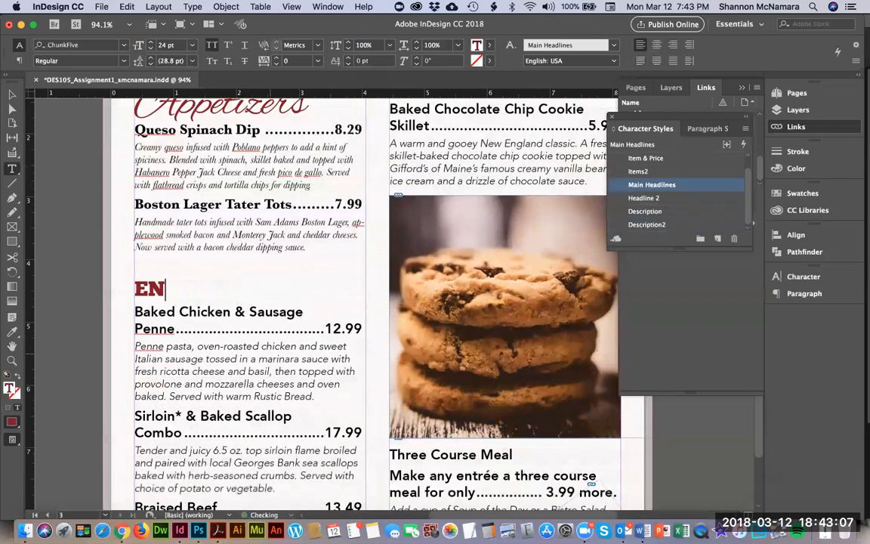
pyautogui.write('TREES')
pyautogui.doubleClick(185, 289)
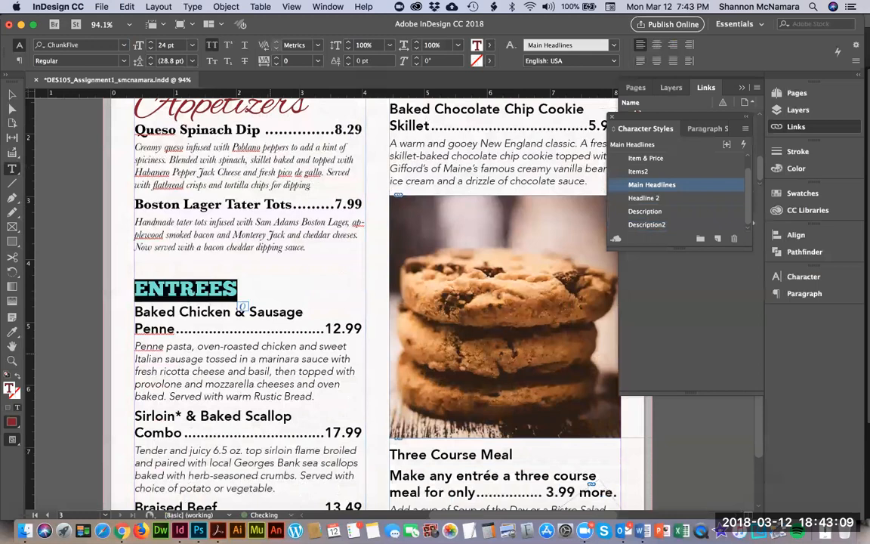
pyautogui.click(651, 224)
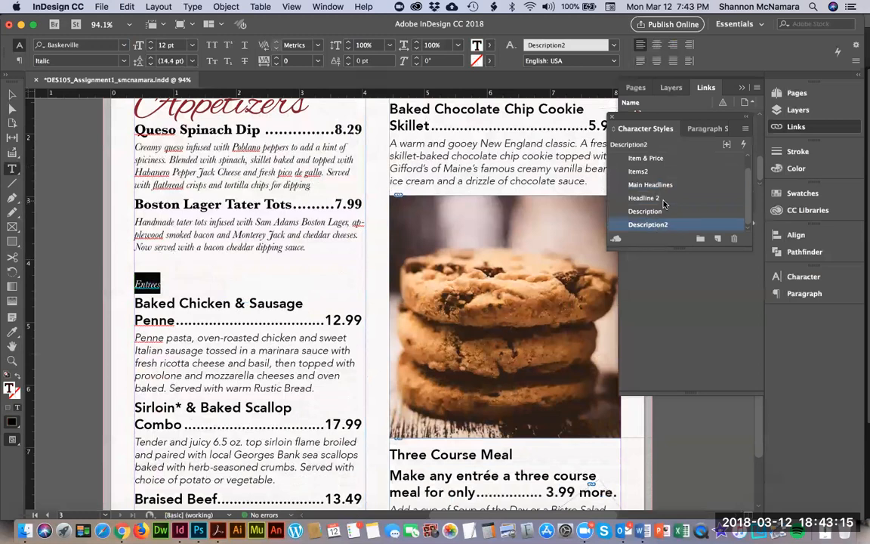
pyautogui.click(661, 198)
pyautogui.click(251, 309)
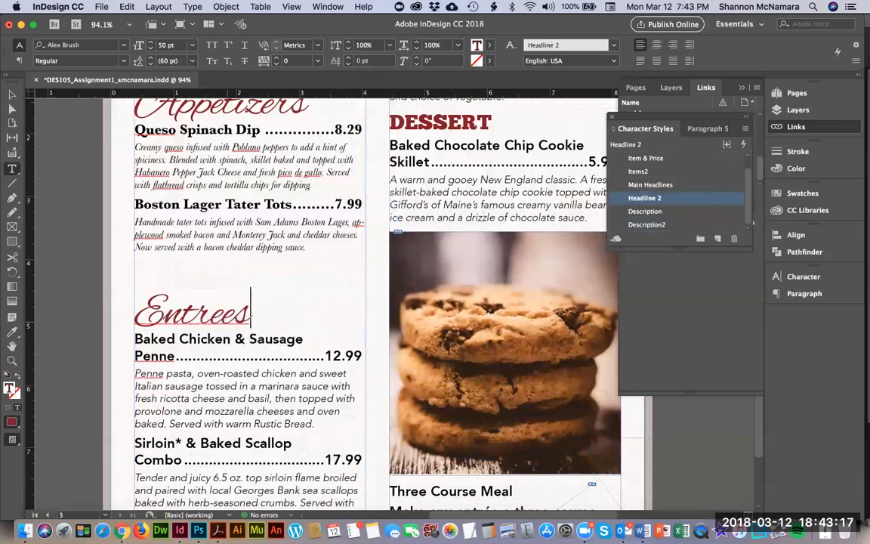
# - Apply the Items2 style to the Baked Chicken & Sausage Penne title line and Description2 to its description
pyautogui.moveTo(130, 339); pyautogui.dragTo(366, 356)
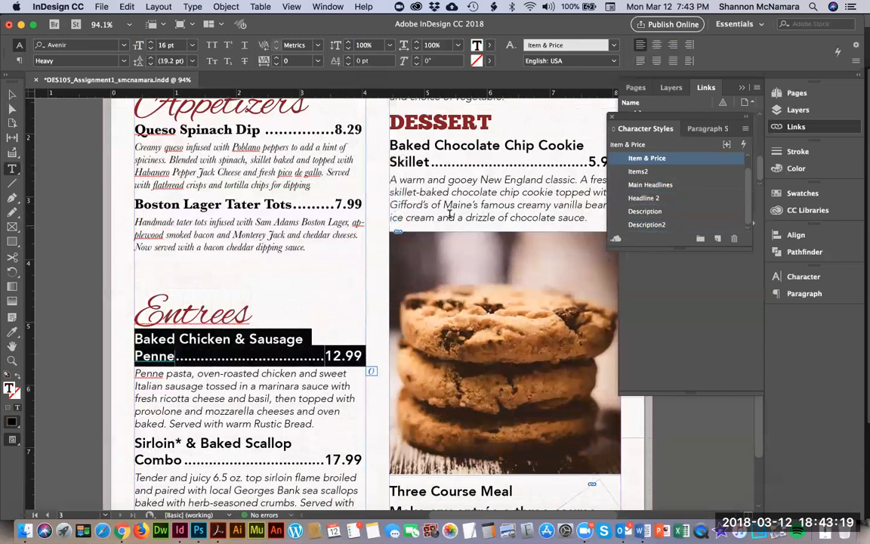
pyautogui.click(638, 171)
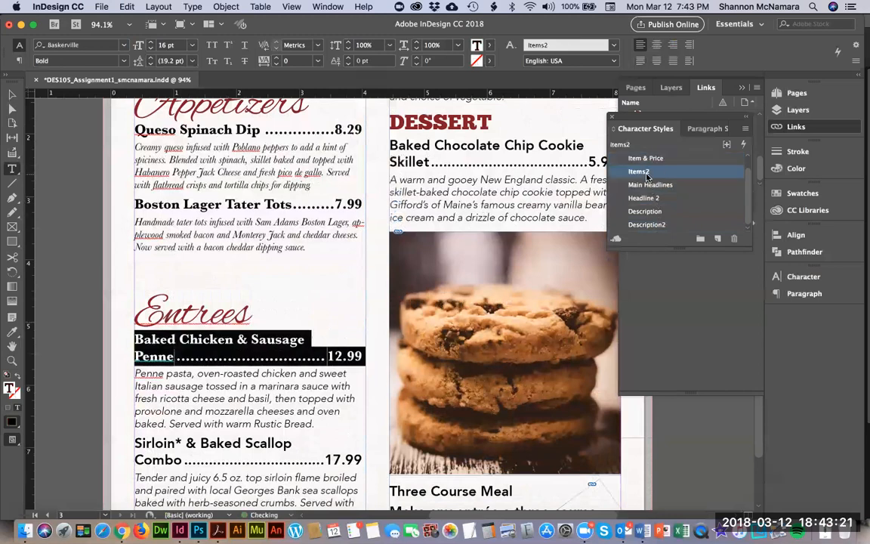
pyautogui.click(136, 339)
pyautogui.moveTo(135, 373); pyautogui.dragTo(315, 424)
pyautogui.click(661, 212)
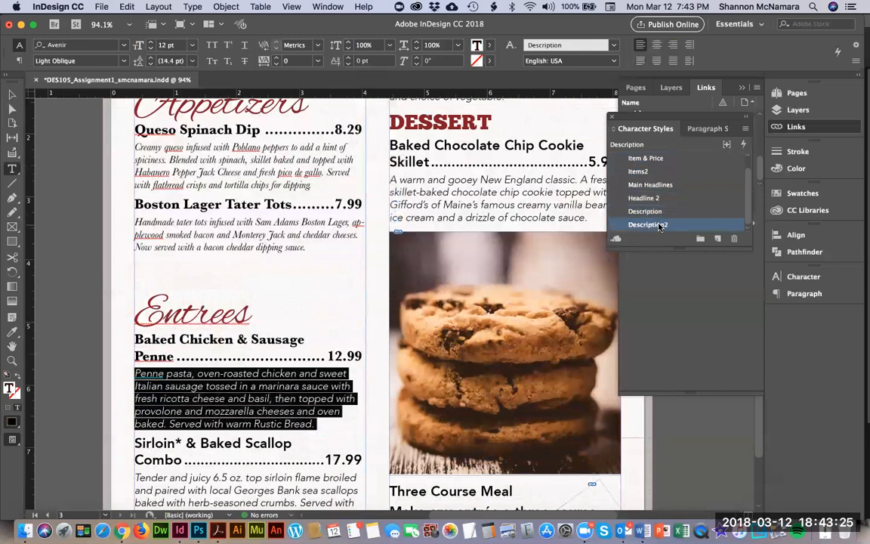
# - Delete the blank line between the Tater Tots description and the Entrees heading
pyautogui.click(146, 270)
pyautogui.press('BackSpace')
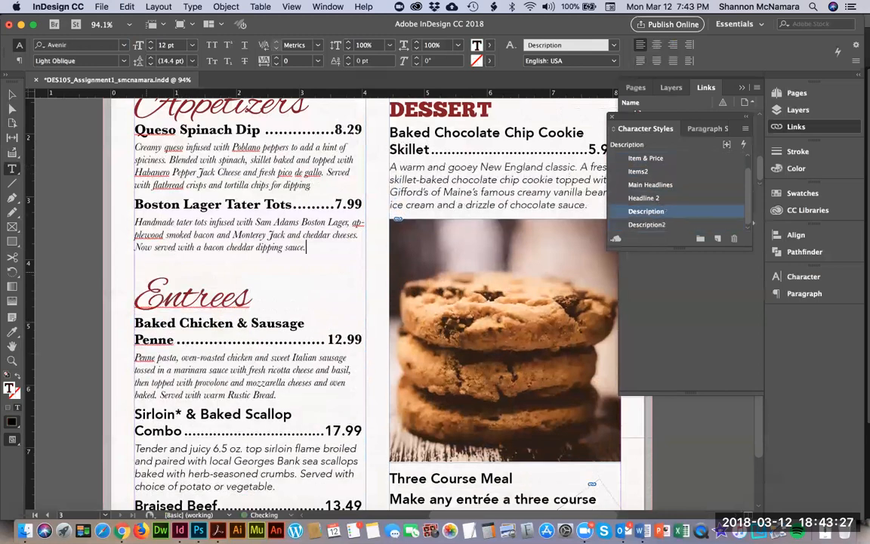
# - Apply the Items2 style to the Sirloin & Baked Scallop Combo title line and Description2 to its description
pyautogui.scroll(-1, 194, 349)
pyautogui.scroll(-5, 194, 349)
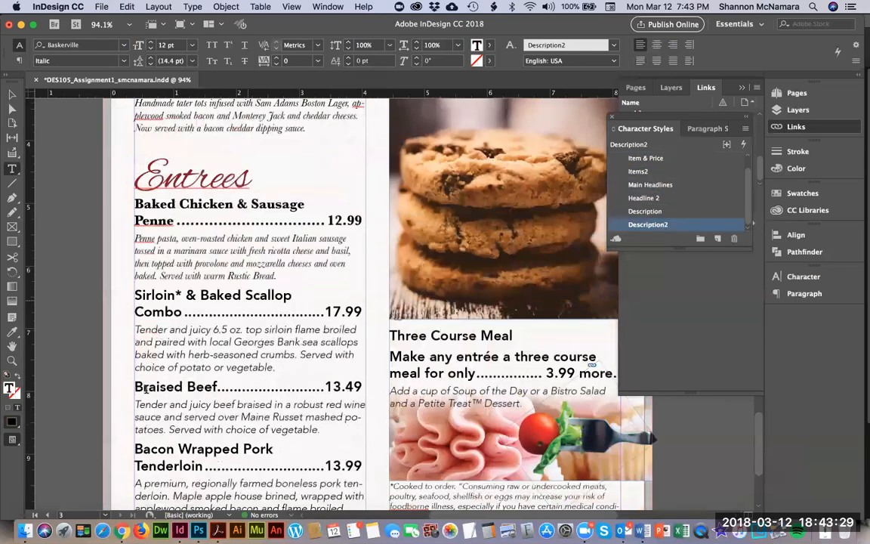
pyautogui.click(138, 195)
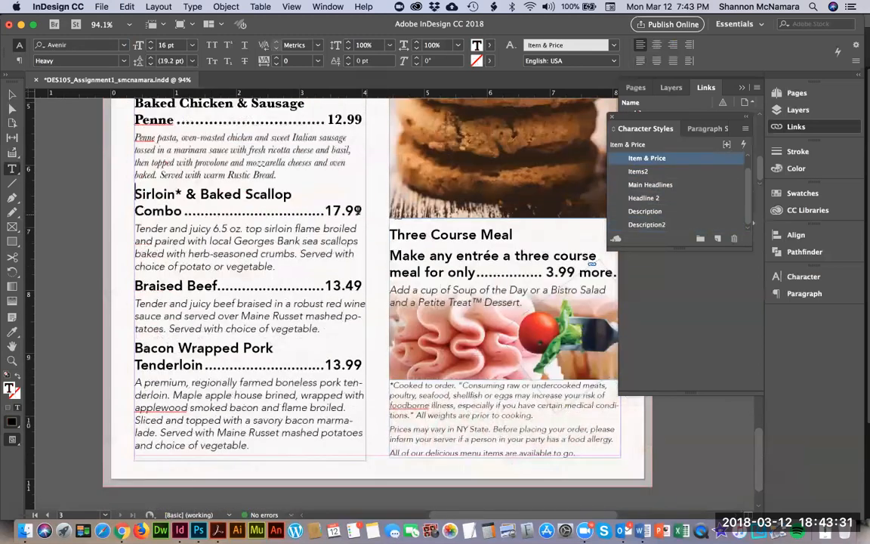
pyautogui.keyDown('shift'); pyautogui.click(359, 211); pyautogui.keyUp('shift')
pyautogui.click(639, 172)
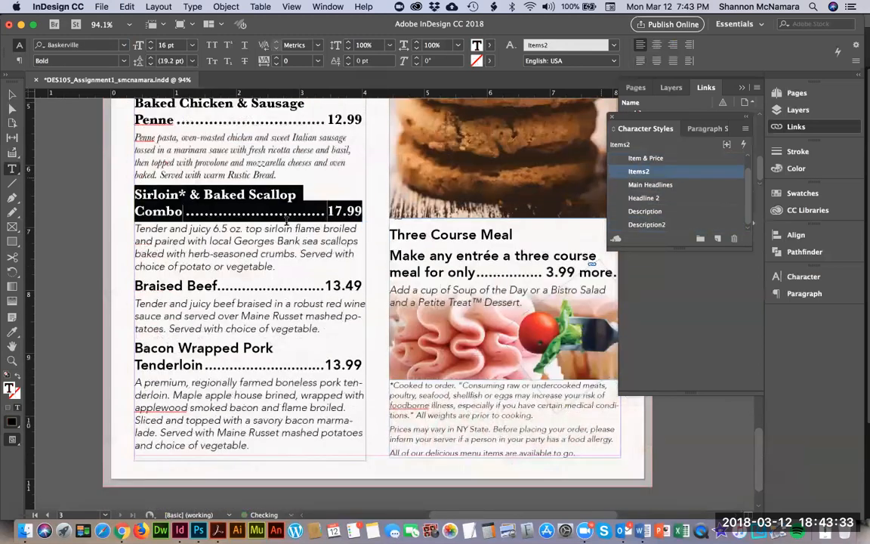
pyautogui.click(135, 228)
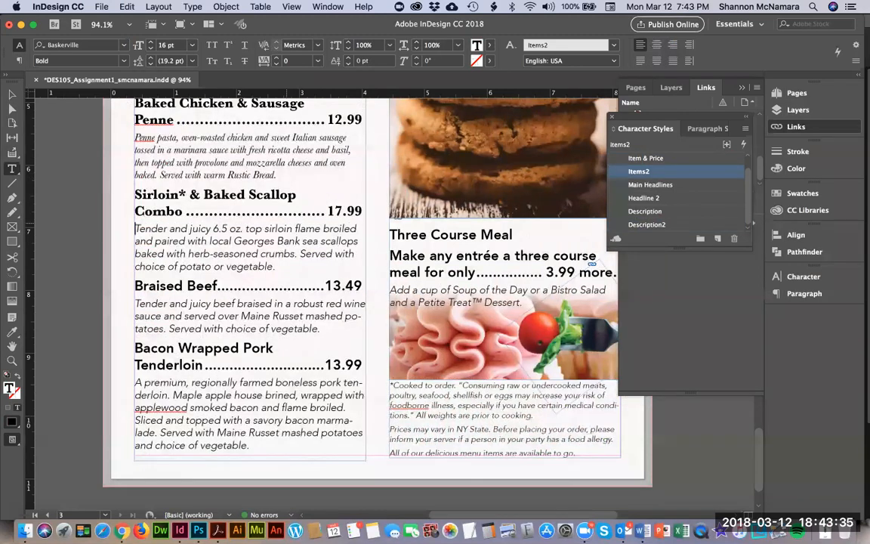
pyautogui.keyDown('shift'); pyautogui.click(275, 267); pyautogui.keyUp('shift')
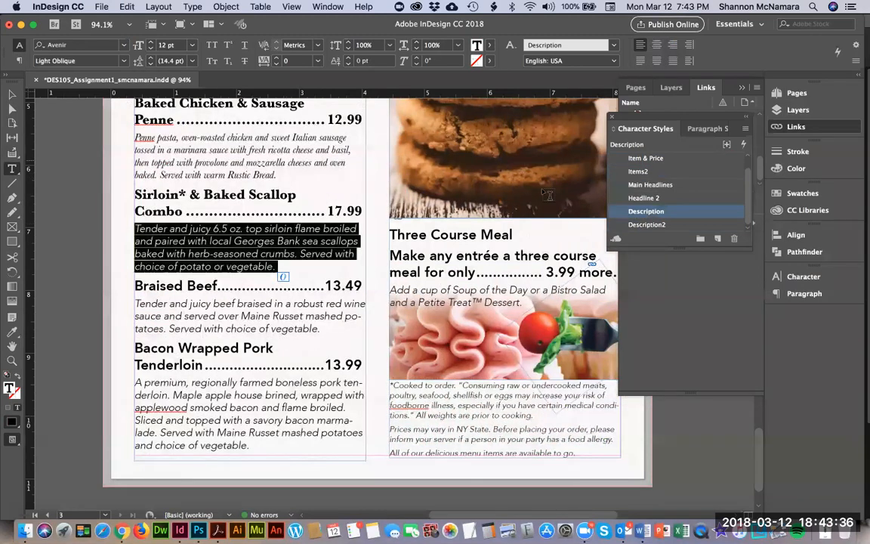
pyautogui.click(647, 225)
# - Apply the Items2 style to the Braised Beef title line and Description2 to its description
pyautogui.click(135, 272)
pyautogui.keyDown('shift'); pyautogui.click(361, 273); pyautogui.keyUp('shift')
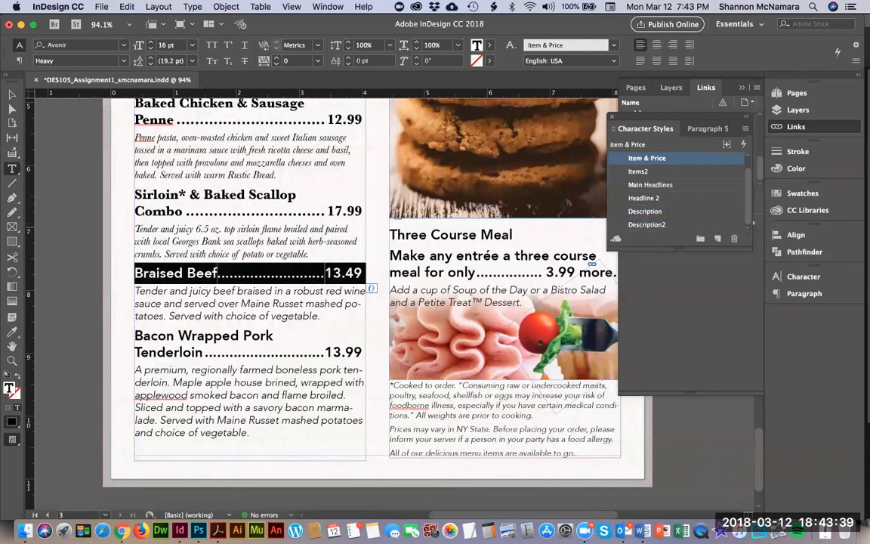
pyautogui.click(639, 171)
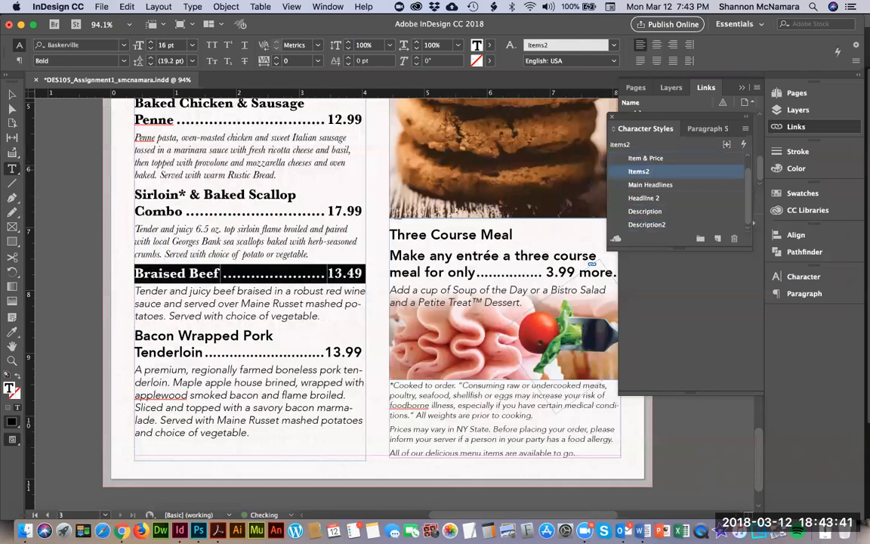
pyautogui.click(135, 291)
pyautogui.keyDown('shift'); pyautogui.click(321, 315); pyautogui.keyUp('shift')
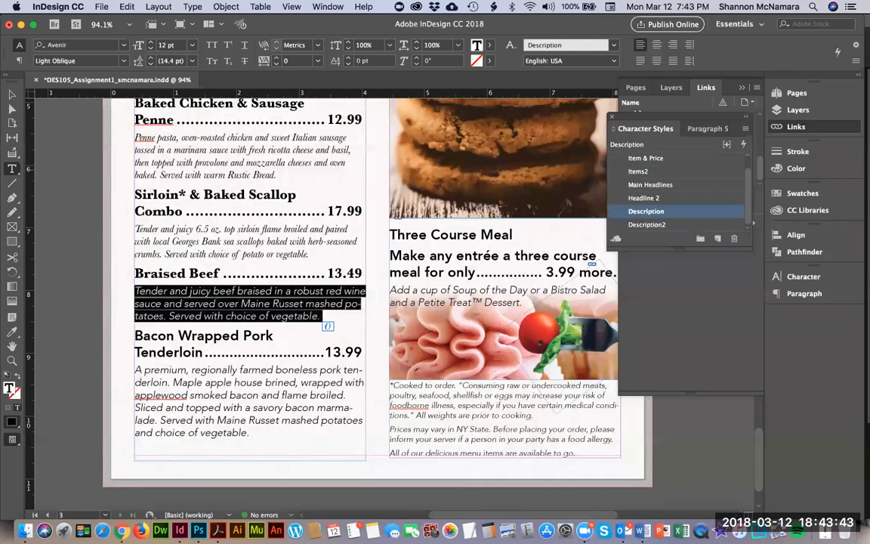
pyautogui.click(648, 224)
# - Apply the Items2 style to the Bacon Wrapped Pork Tenderloin title line and Description2 to its description
pyautogui.press('Right')
pyautogui.hotkey('shift', 'Down')
pyautogui.hotkey('shift', 'Down')
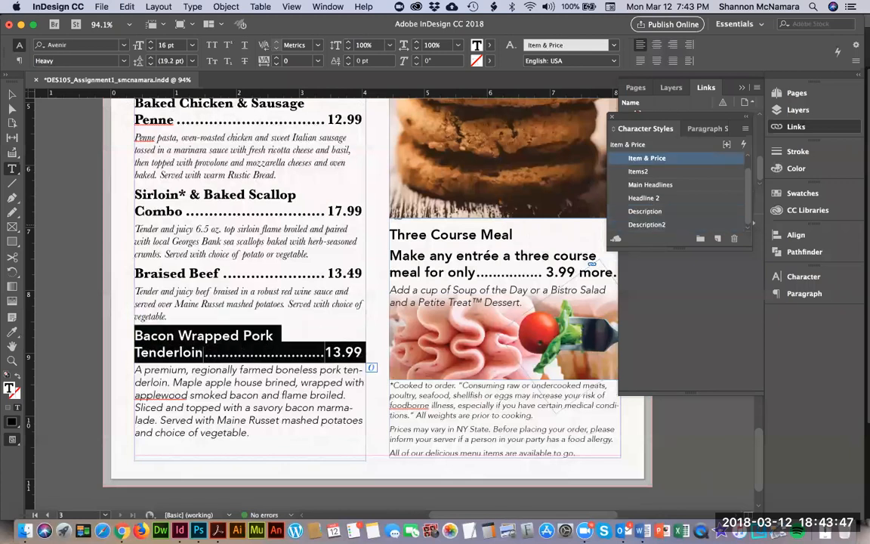
pyautogui.click(639, 170)
pyautogui.press('Right')
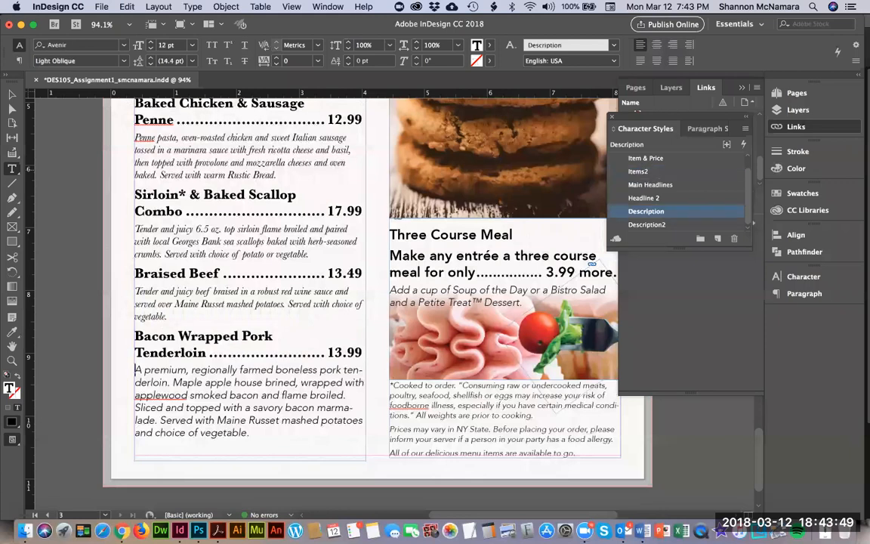
pyautogui.hotkey('shift', 'Down')
pyautogui.hotkey('shift', 'Down')
pyautogui.hotkey('shift', 'Down')
pyautogui.hotkey('shift', 'Down')
pyautogui.hotkey('shift', 'Down')
pyautogui.hotkey('shift', 'Down')
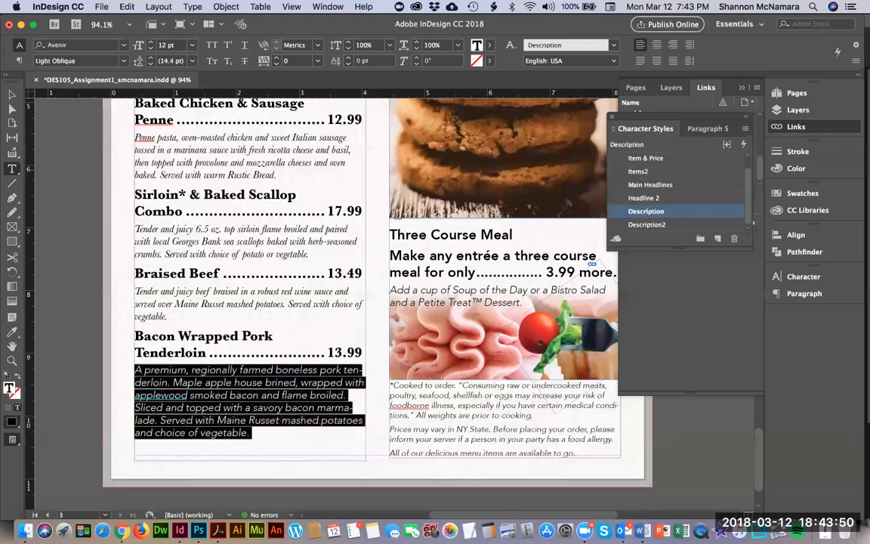
pyautogui.click(656, 224)
# - Retype the DESSERT heading as Dessert on its own line and apply the Headline 2 character style to it
pyautogui.press('Right')
pyautogui.hotkey('shift', 'Down')
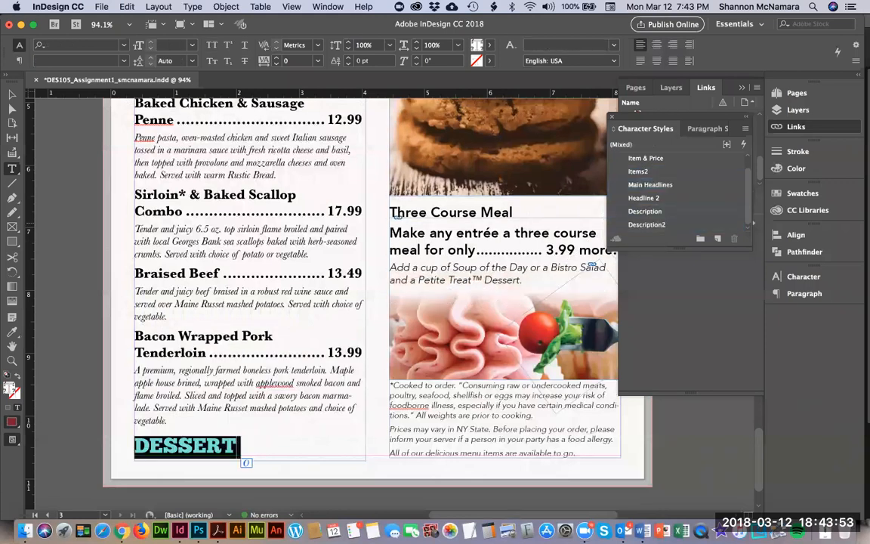
pyautogui.write('DESSERT')
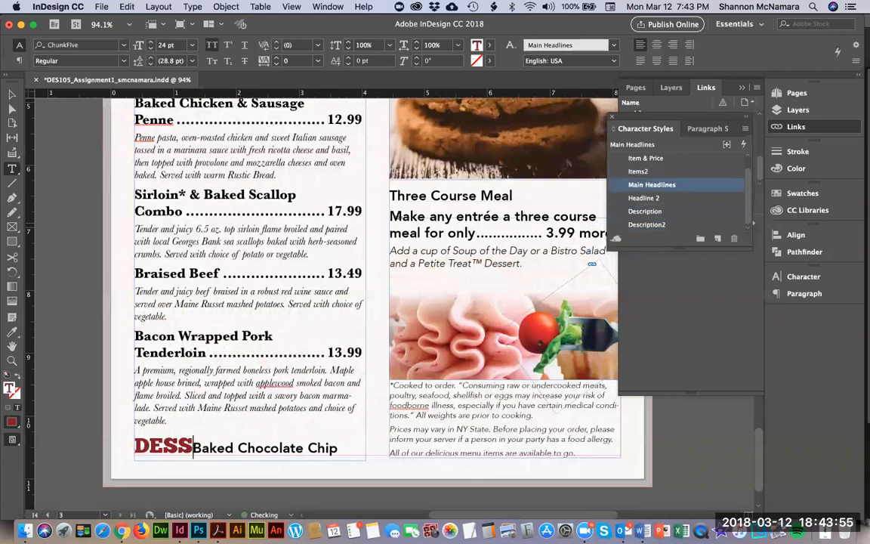
pyautogui.press('Return')
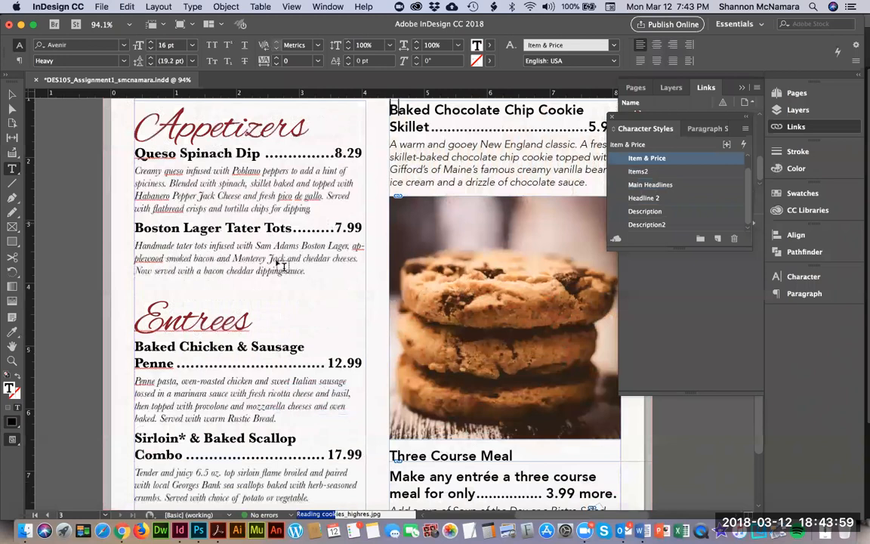
pyautogui.scroll(-2, 239, 386)
pyautogui.scroll(-10, 239, 386)
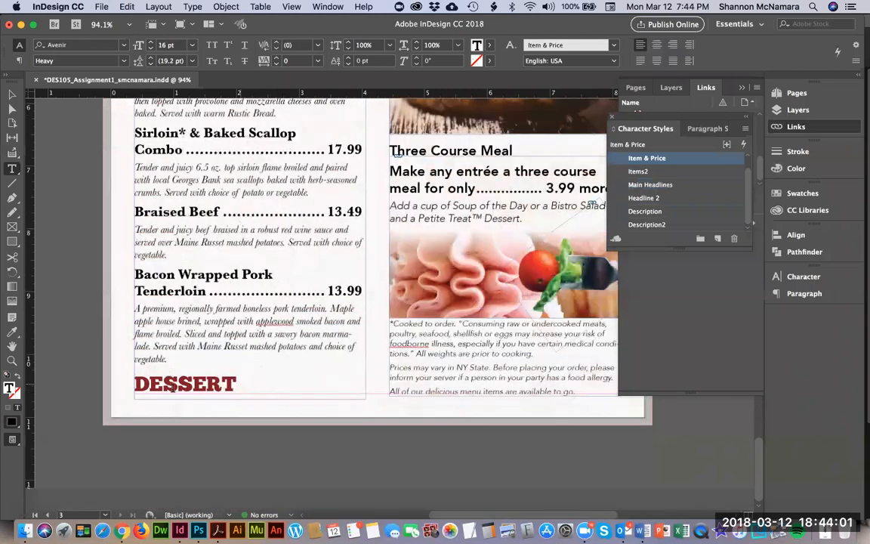
pyautogui.click(144, 384)
pyautogui.hotkey('shift', 'Down')
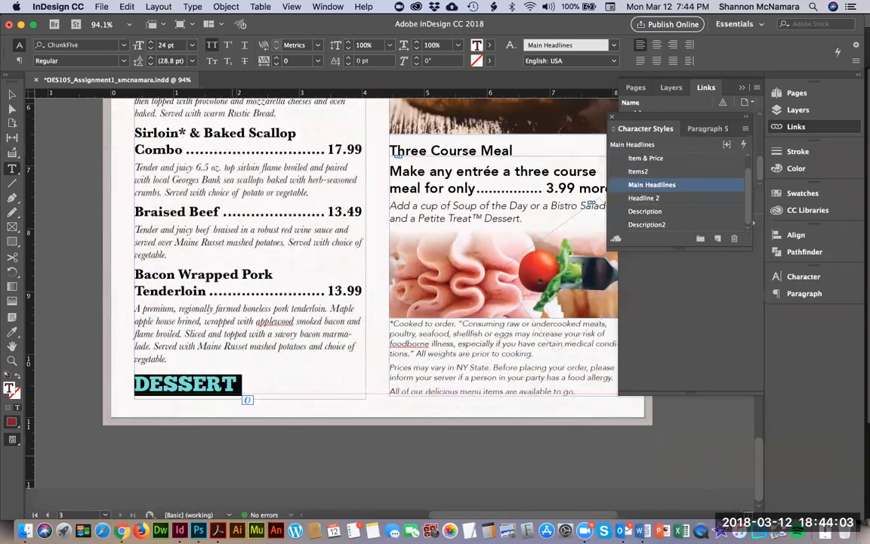
pyautogui.click(648, 199)
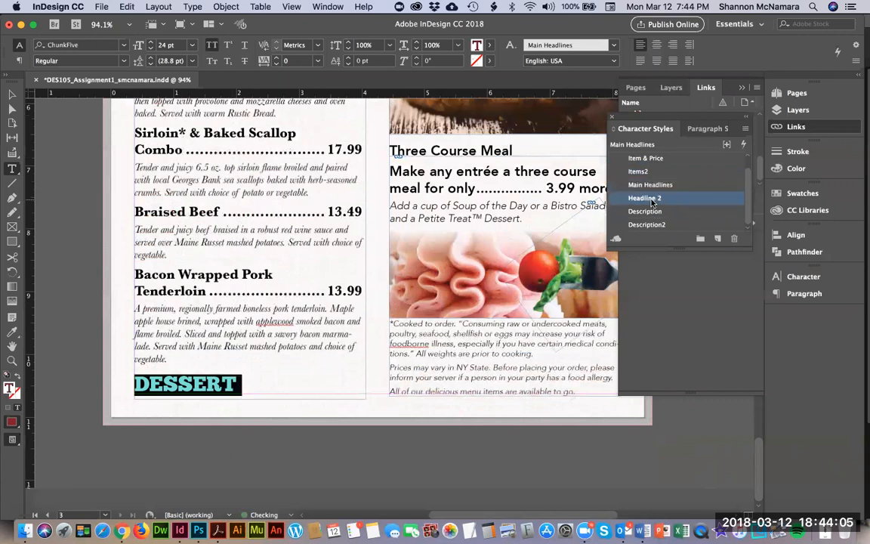
# - Apply the Items2 style to the Baked Chocolate Chip Cookie Skillet title line and Description2 to its description
pyautogui.scroll(10, 460, 144)
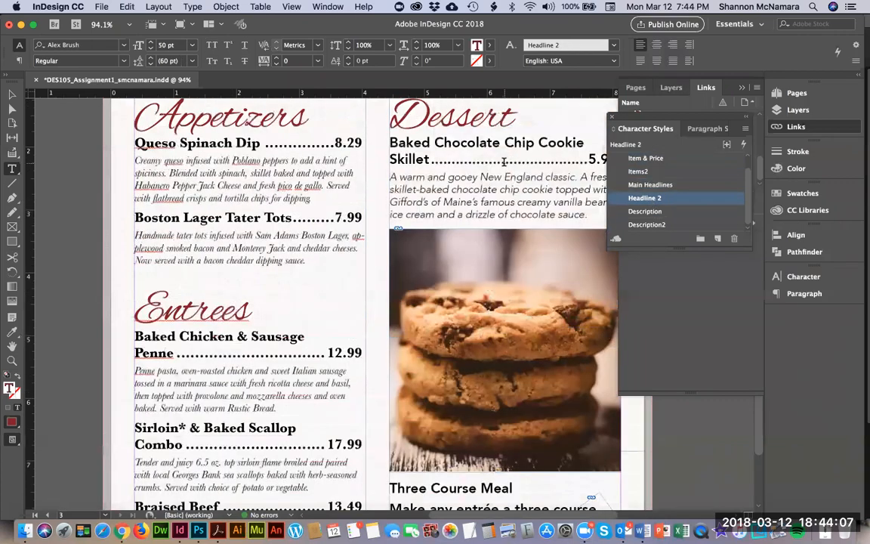
pyautogui.moveTo(390, 142); pyautogui.dragTo(595, 160)
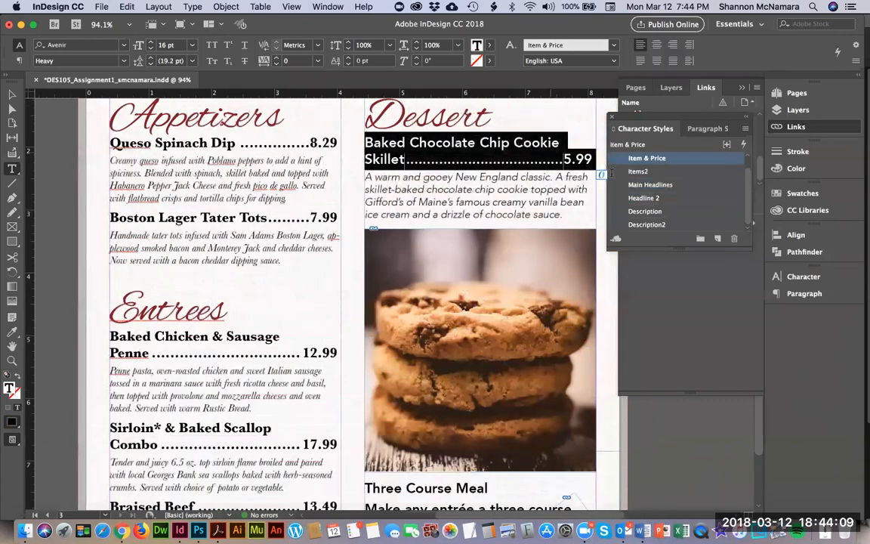
pyautogui.click(641, 171)
pyautogui.moveTo(366, 177); pyautogui.dragTo(565, 216)
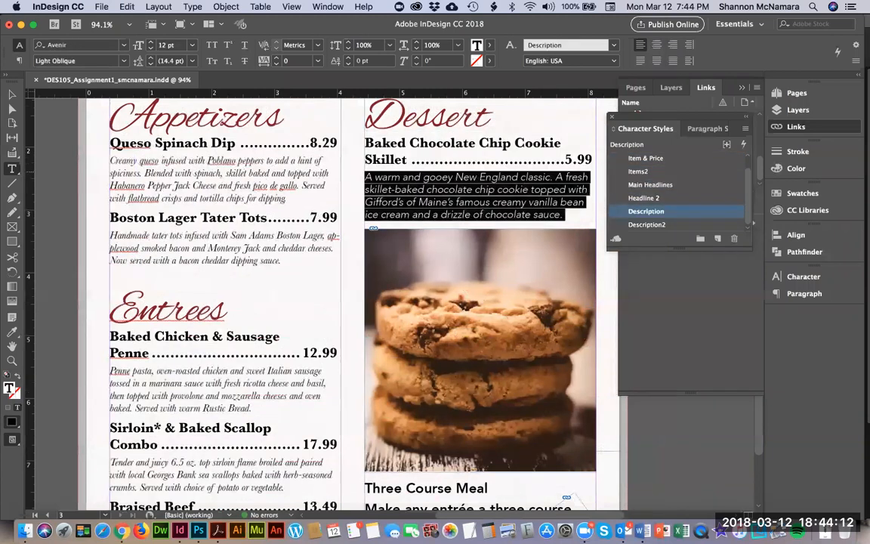
pyautogui.click(646, 224)
# - Apply the Items2 style to the Three Course Meal title and offer lines and Description2 to the description below them
pyautogui.scroll(-1, 481, 256)
pyautogui.scroll(-5, 480, 257)
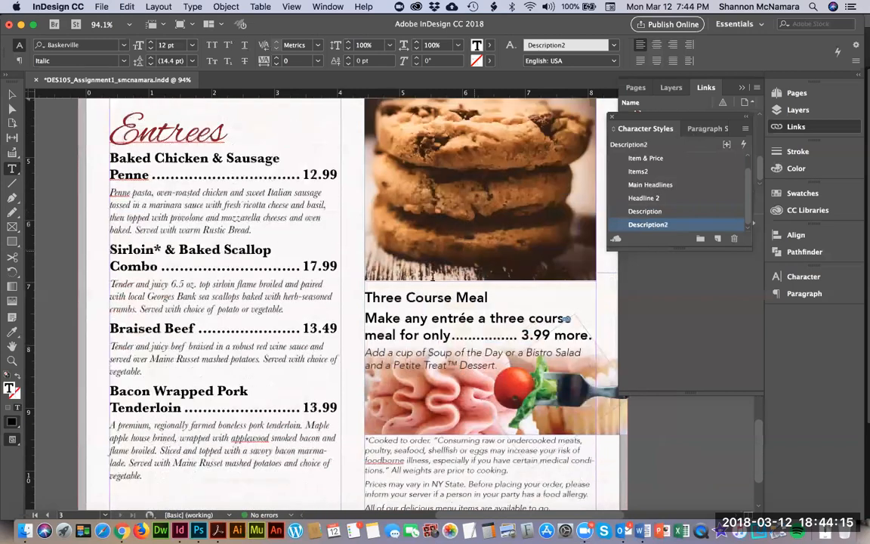
pyautogui.moveTo(367, 251); pyautogui.dragTo(593, 290)
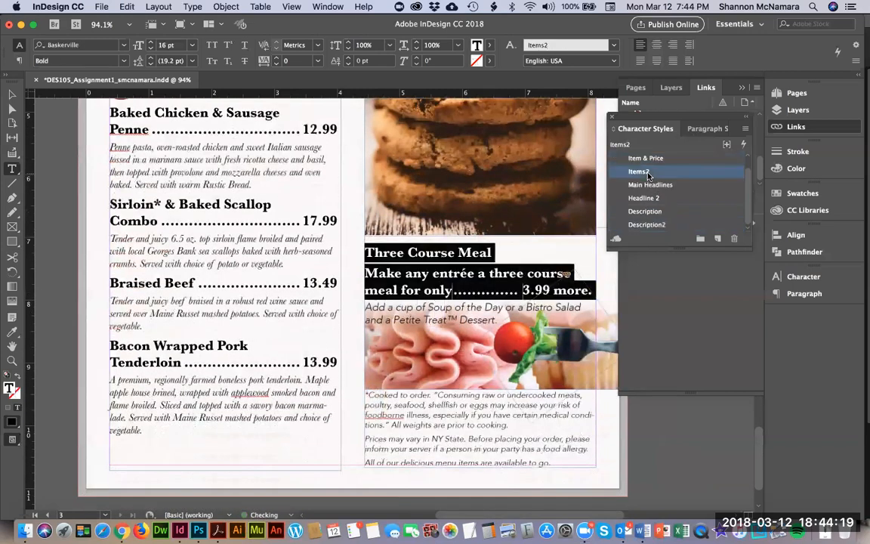
pyautogui.moveTo(365, 307); pyautogui.dragTo(496, 321)
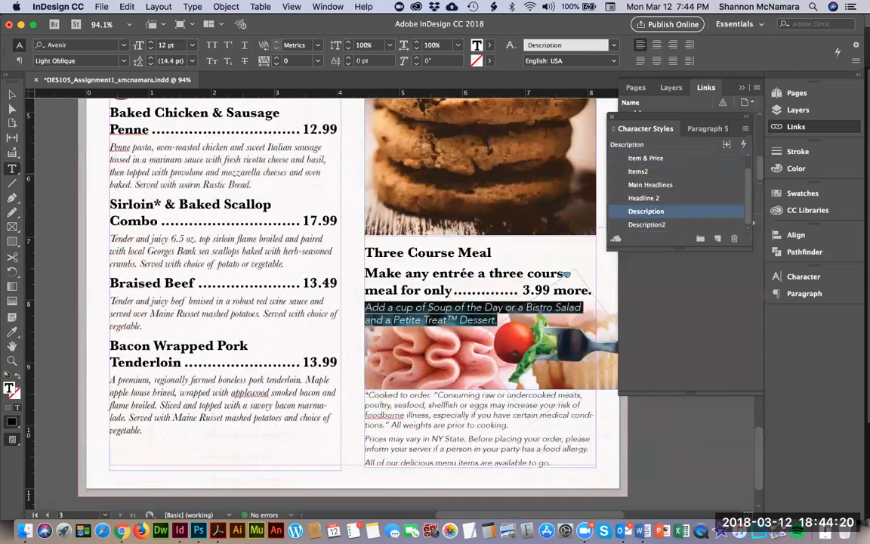
pyautogui.click(651, 225)
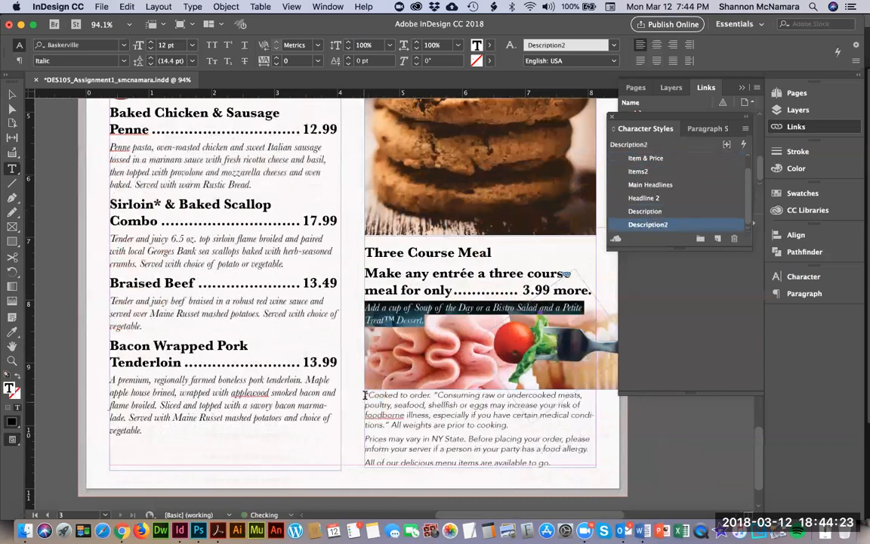
# - Set the font of all the fine-print notes at the foot of the page to Baskerville Regular
pyautogui.click(385, 446)
pyautogui.hotkey('shift', 'Down')
pyautogui.hotkey('shift', 'Down')
pyautogui.hotkey('shift', 'Down')
pyautogui.hotkey('shift', 'Down')
pyautogui.hotkey('shift', 'Down')
pyautogui.hotkey('shift', 'Down')
pyautogui.hotkey('shift', 'Down')
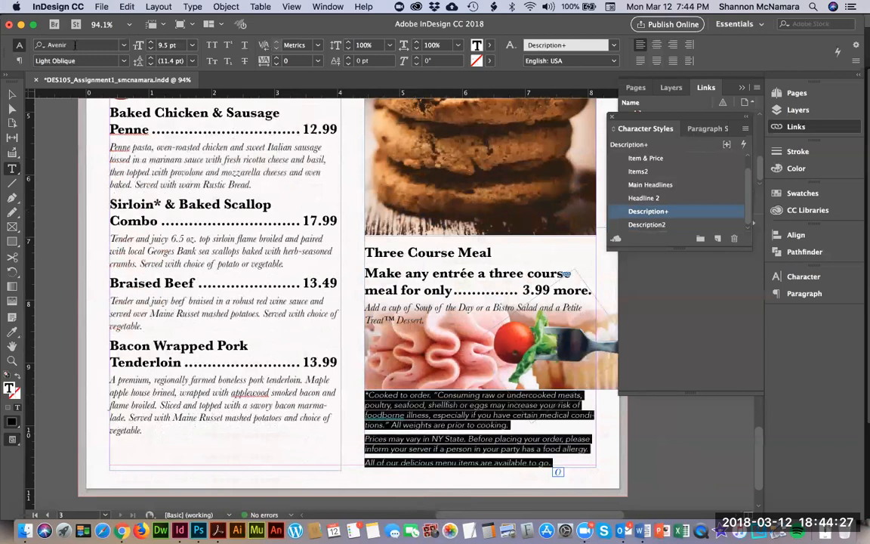
pyautogui.press('super+6')
pyautogui.write('bask')
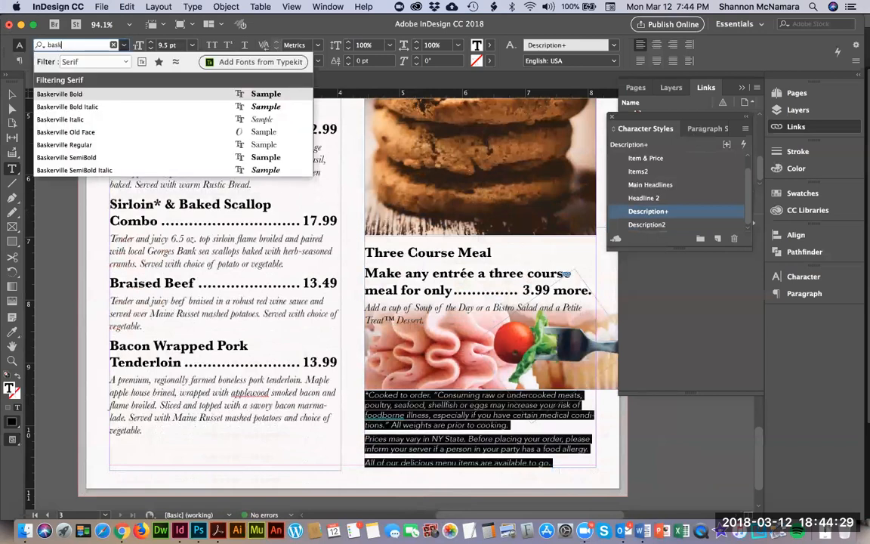
pyautogui.click(74, 149)
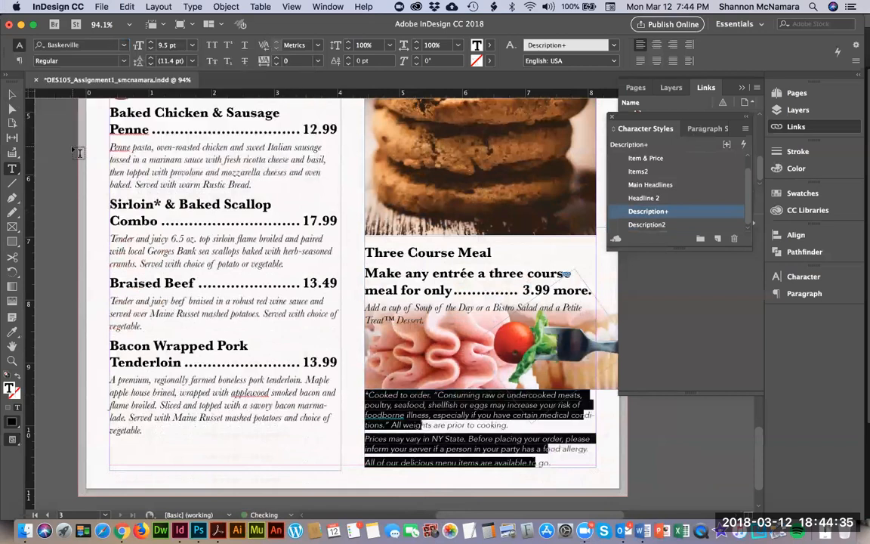
pyautogui.click(556, 456)
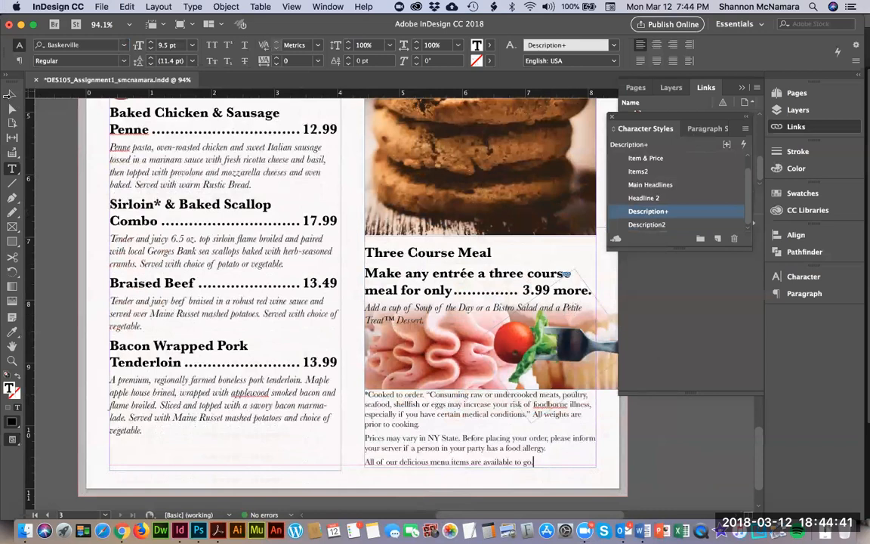
# - Bring the text frame containing the Three Course Meal offer to the front, above the food photo
pyautogui.click(13, 90)
pyautogui.click(499, 276)
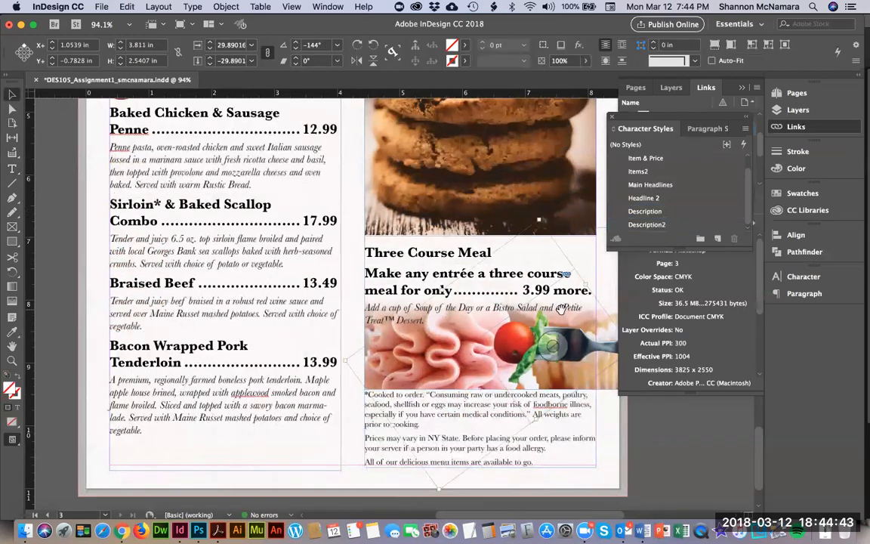
pyautogui.click(389, 278)
pyautogui.rightClick(388, 276)
pyautogui.click(603, 399)
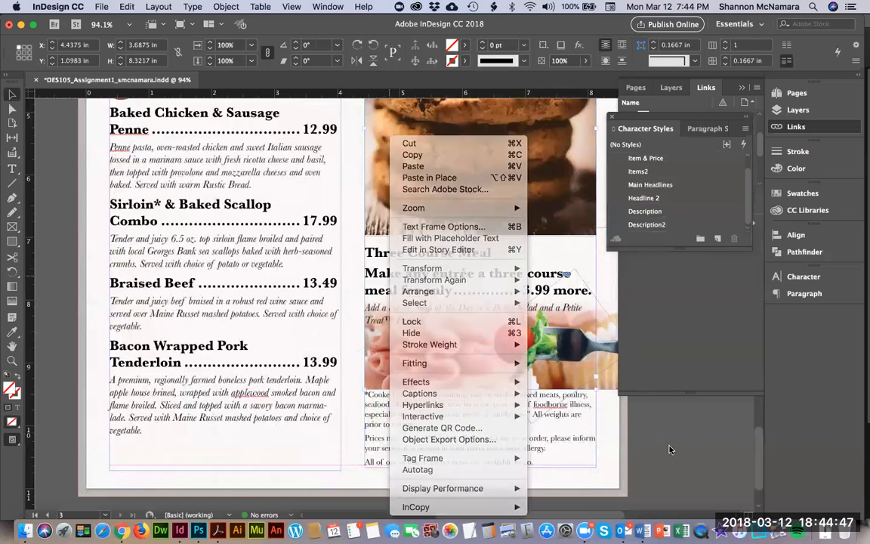
pyautogui.click(186, 7)
pyautogui.moveTo(226, 6)
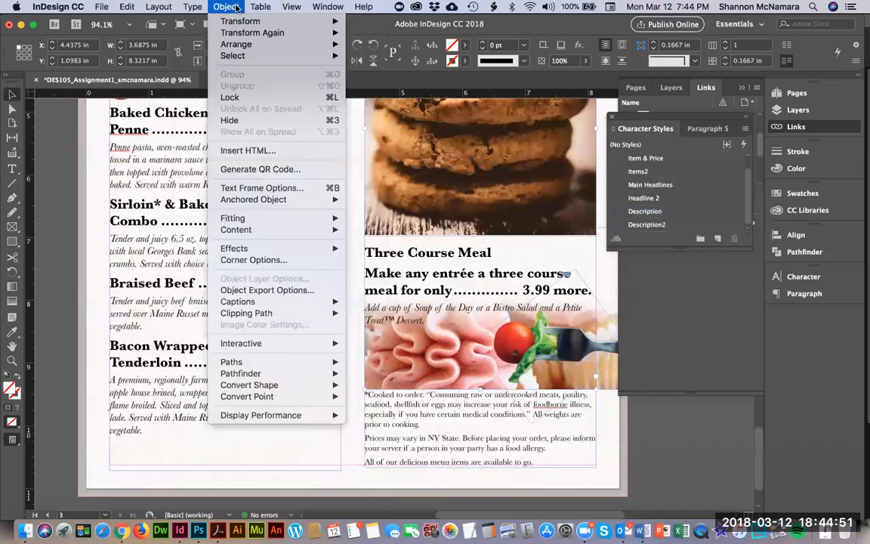
pyautogui.moveTo(244, 44)
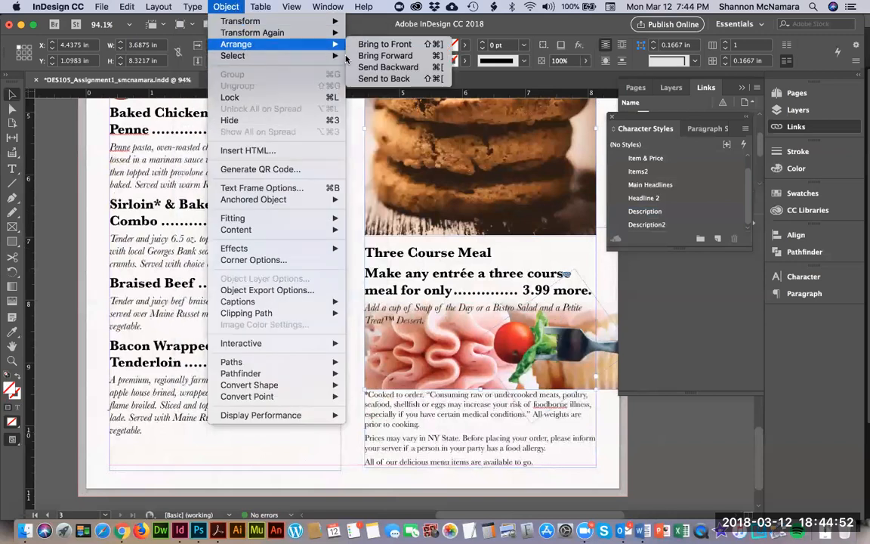
pyautogui.click(392, 47)
# - Insert a line break after "Bistro Salad" in the Three Course Meal description
pyautogui.doubleClick(469, 309)
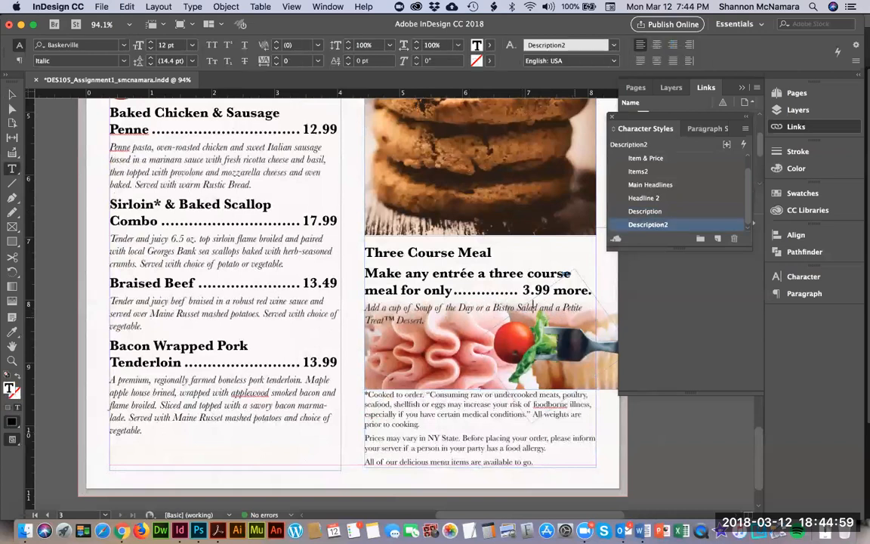
pyautogui.click(539, 308)
pyautogui.hotkey('shift', 'Return')
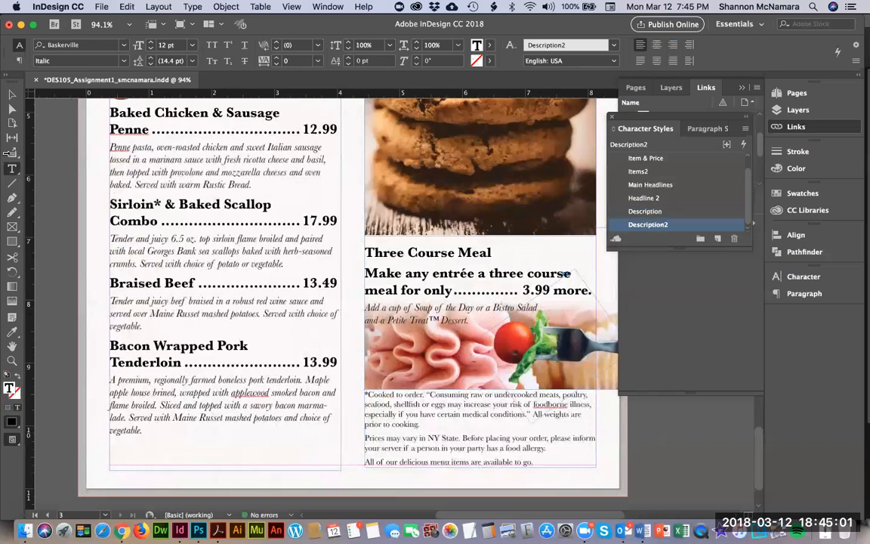
pyautogui.click(13, 93)
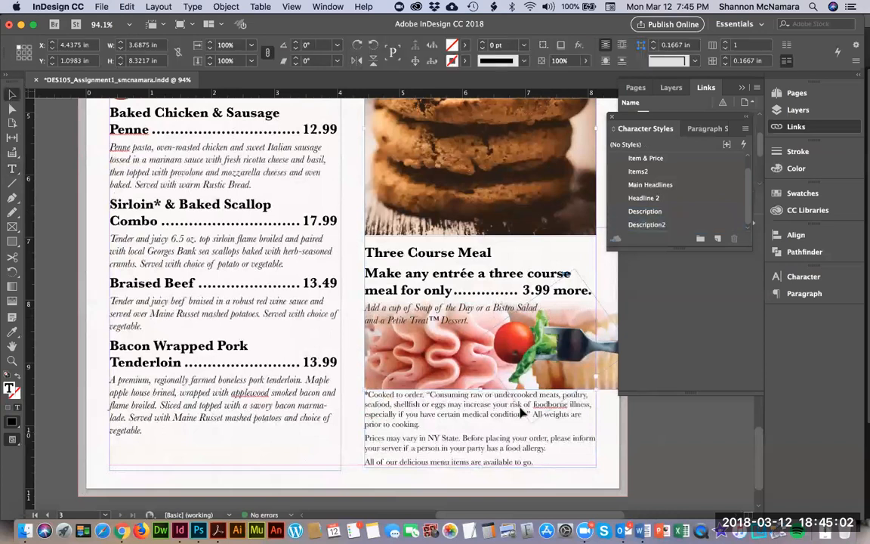
# - Review the Casual Dining and Fine Dining pages at full-page view and save the document
pyautogui.click(688, 455)
pyautogui.press('super+0')
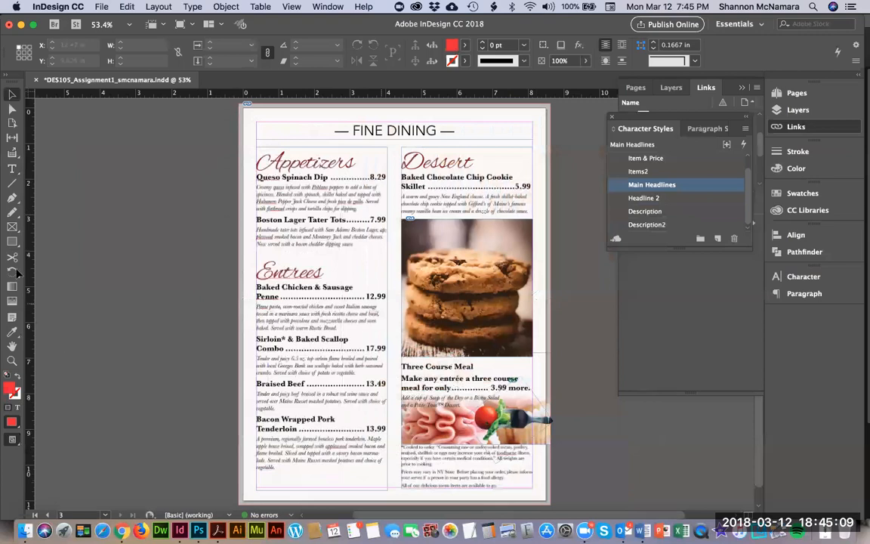
pyautogui.scroll(5, 150, 243)
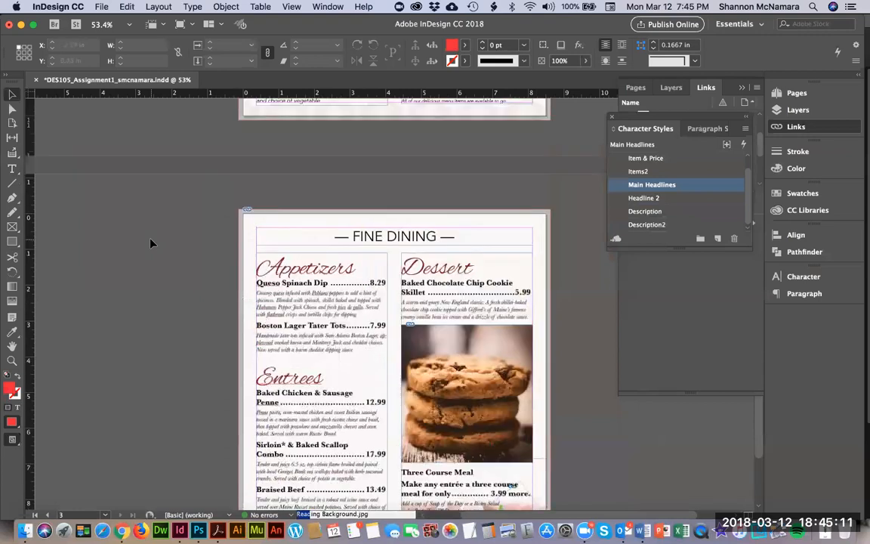
pyautogui.scroll(15, 150, 242)
pyautogui.scroll(-8, 151, 243)
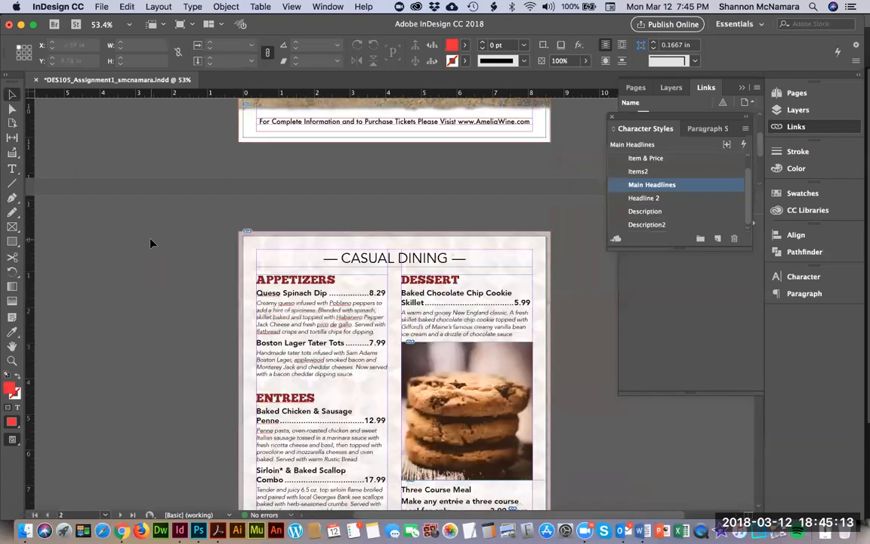
pyautogui.scroll(-15, 150, 243)
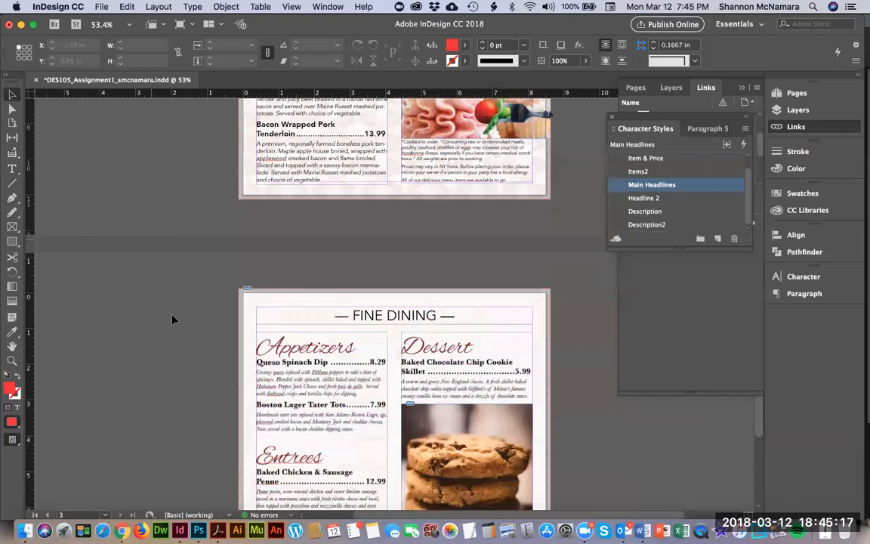
pyautogui.scroll(-5, 172, 320)
pyautogui.press('super+s')
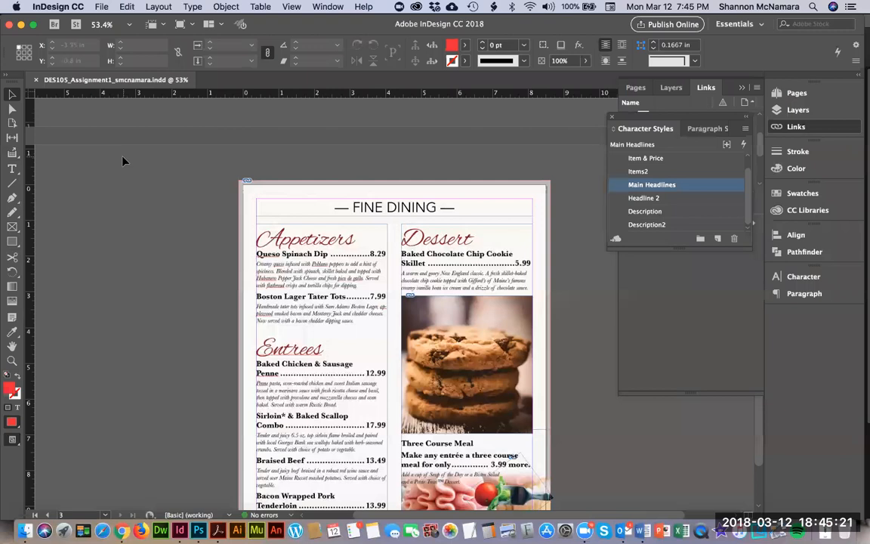
# - Start packaging the document and check its fonts, links and images, inks, print settings, external plug-ins and summary
pyautogui.click(103, 7)
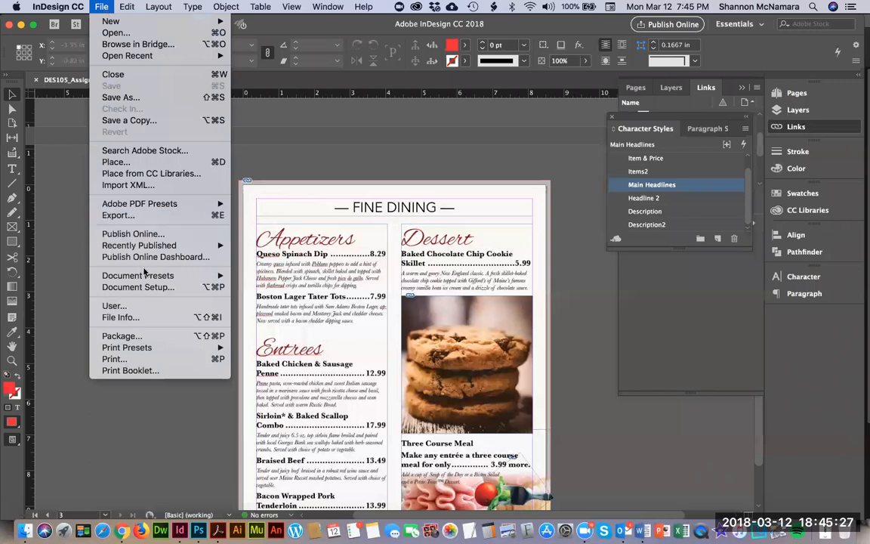
pyautogui.click(134, 336)
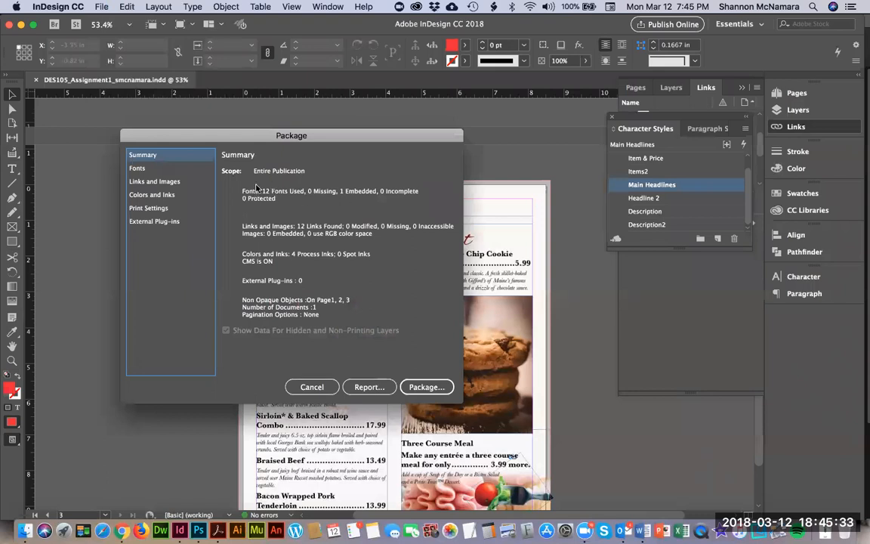
pyautogui.click(155, 171)
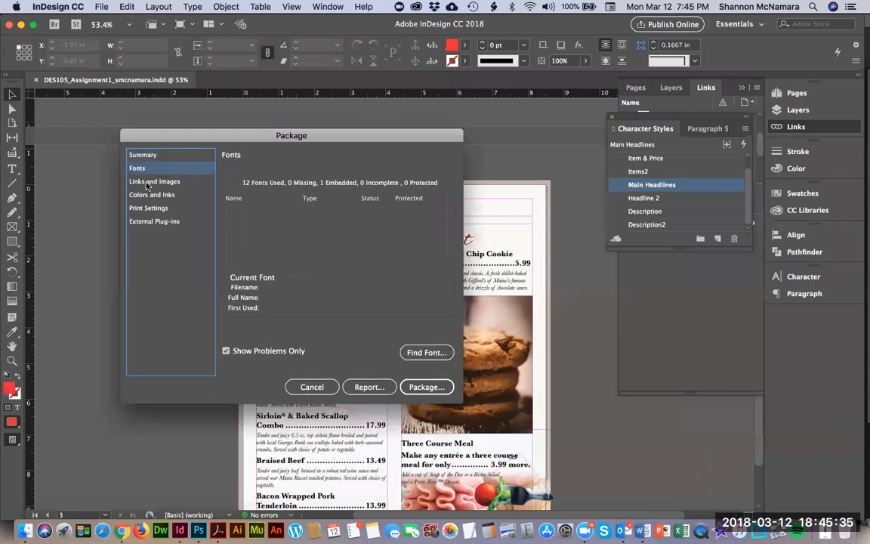
pyautogui.click(147, 183)
pyautogui.click(150, 198)
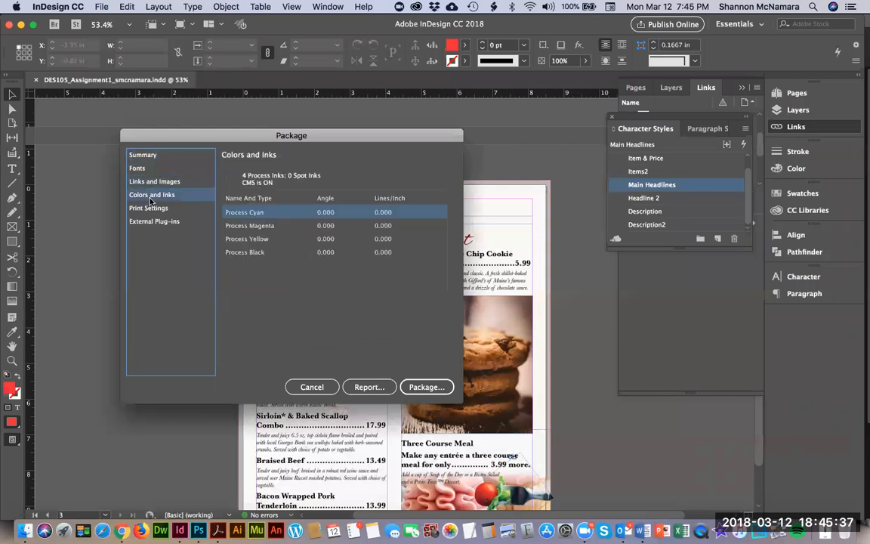
pyautogui.click(163, 209)
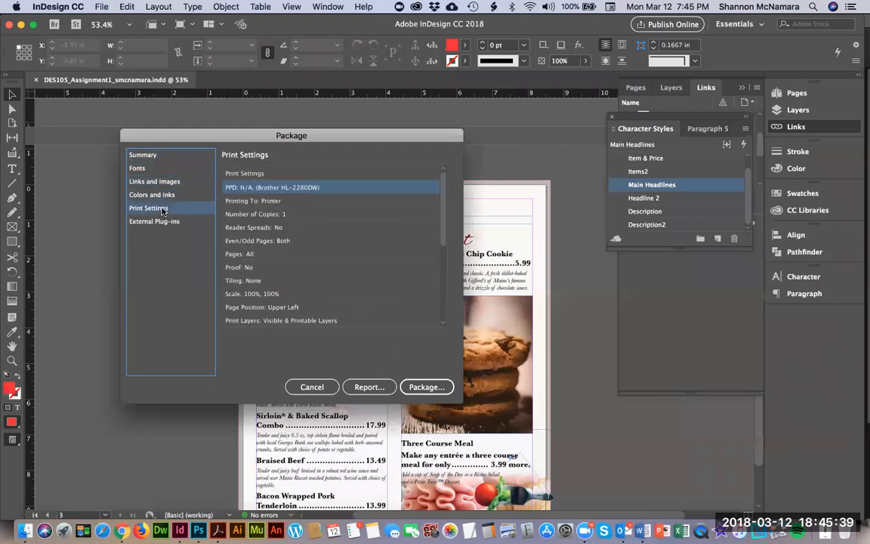
pyautogui.click(151, 221)
pyautogui.click(142, 154)
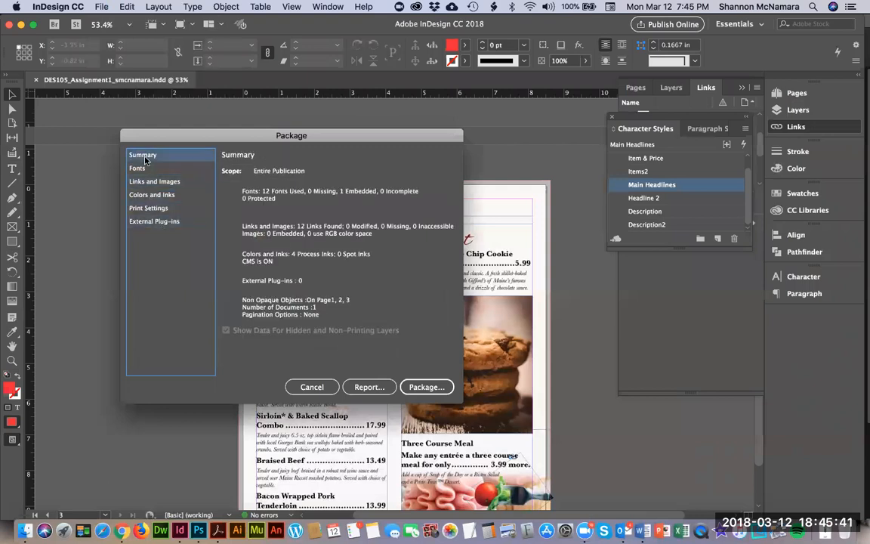
# - Continue the package with the default instructions.txt printing instructions and use the All Printer Marks PDF preset
pyautogui.click(428, 386)
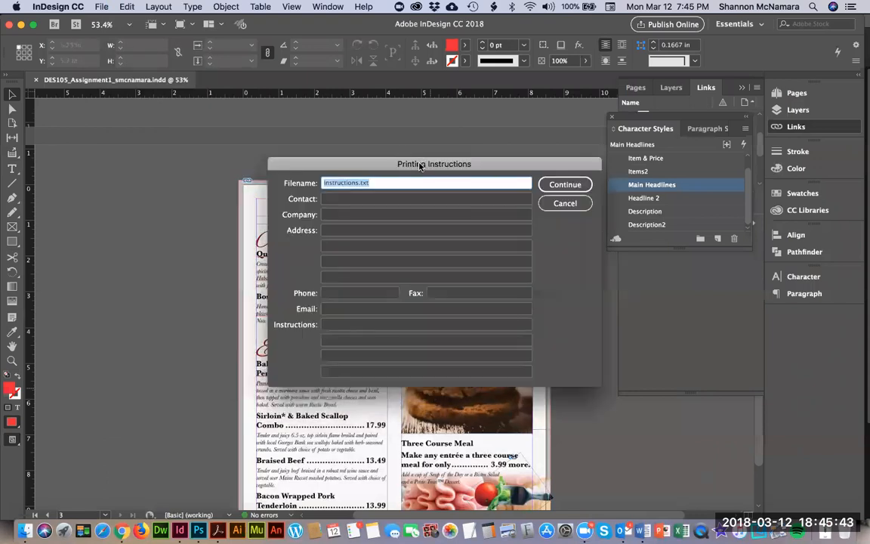
pyautogui.click(566, 185)
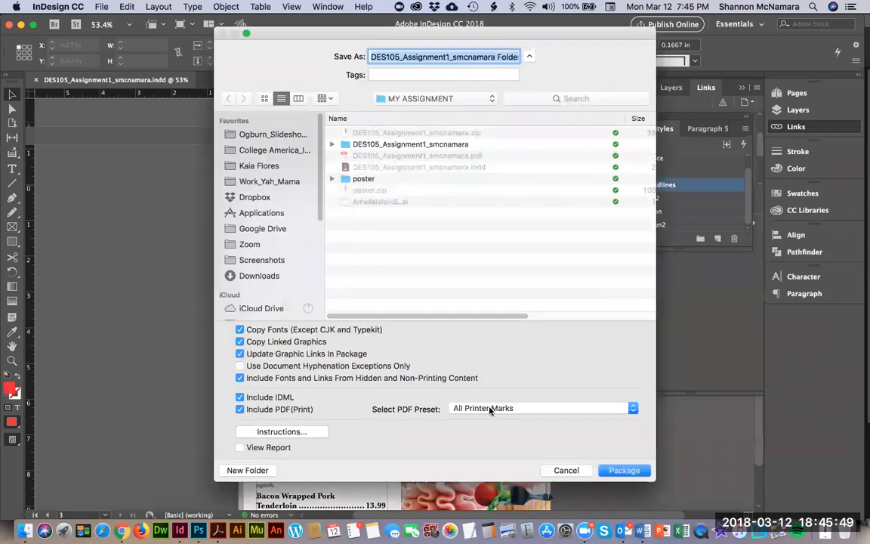
pyautogui.click(488, 409)
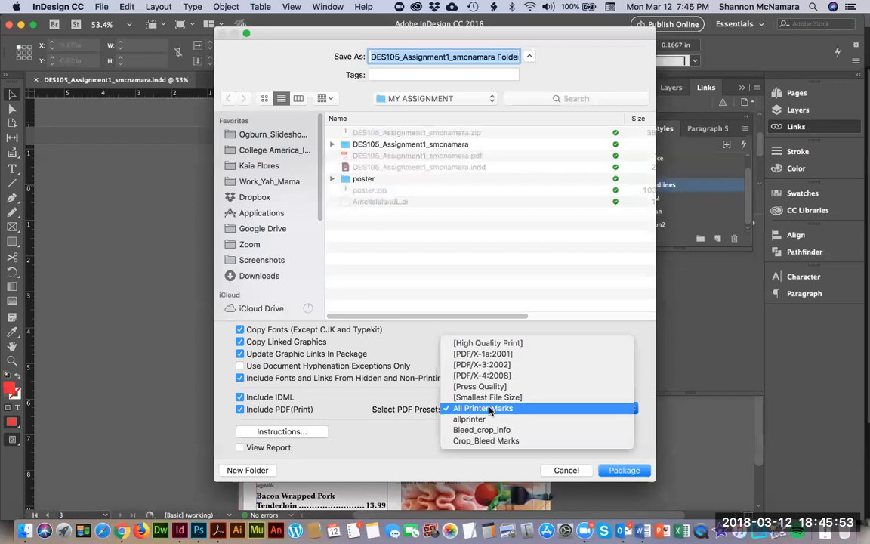
pyautogui.click(482, 409)
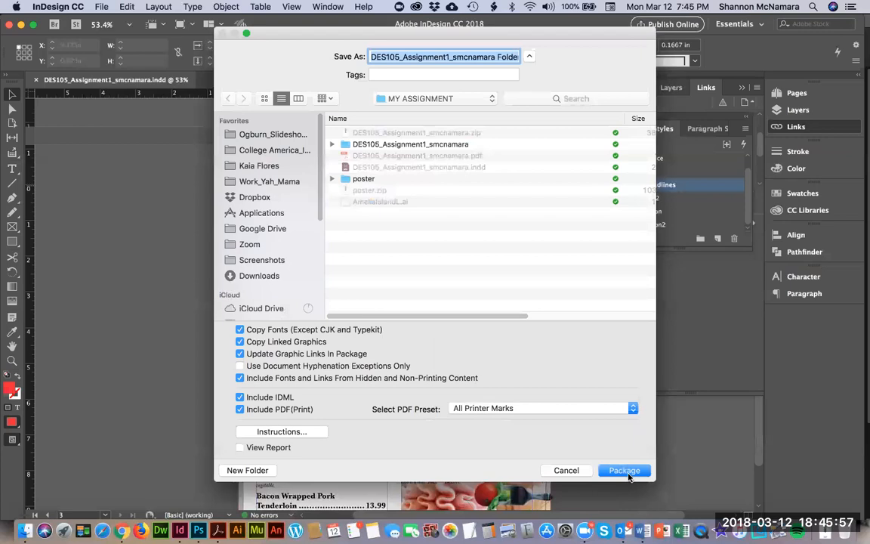
# - Choose the Assignment folder inside DES105's Week 2 folder as the package destination
pyautogui.click(418, 105)
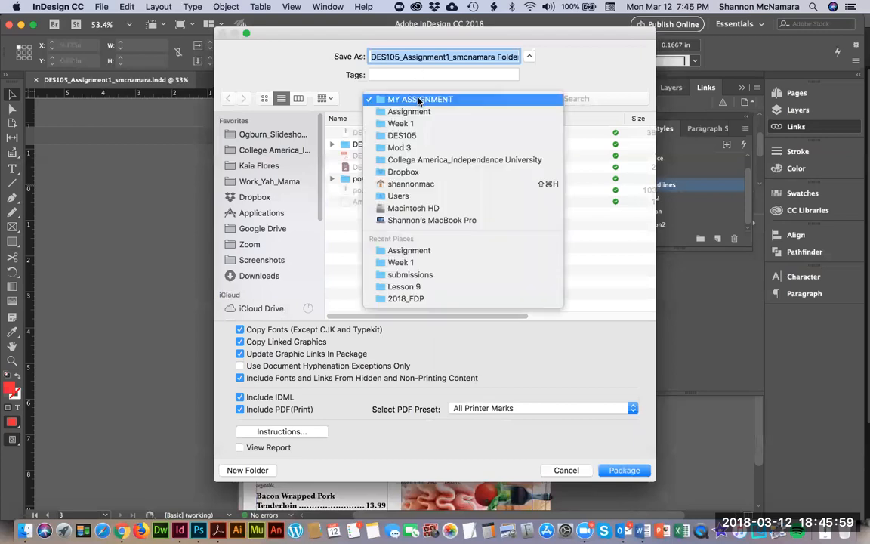
pyautogui.click(415, 136)
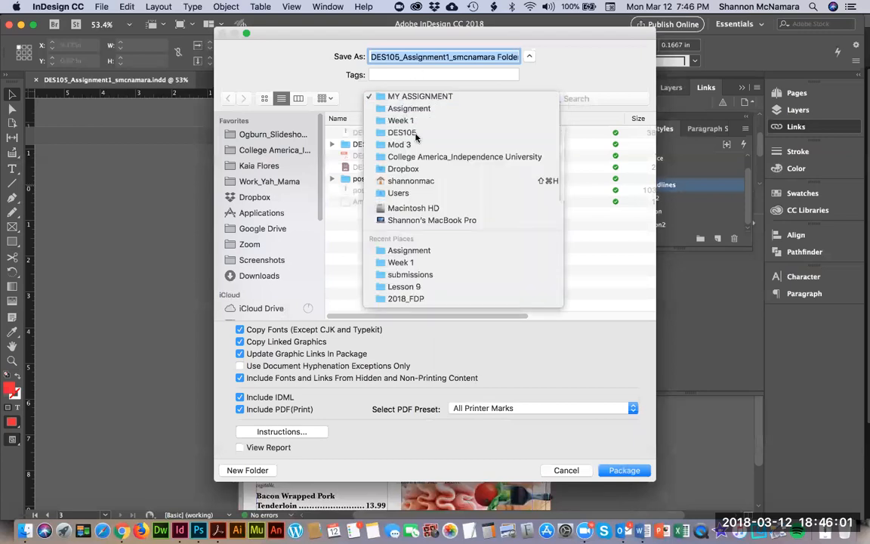
pyautogui.doubleClick(367, 213)
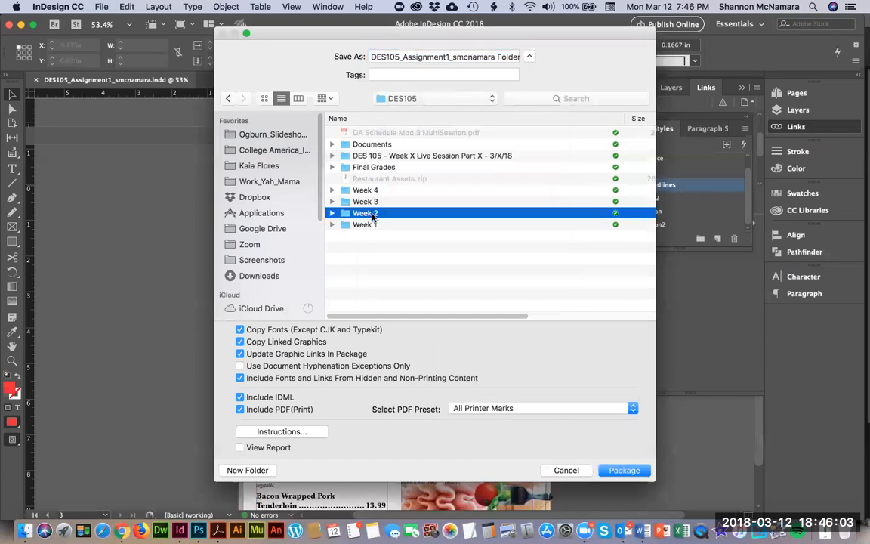
pyautogui.doubleClick(364, 144)
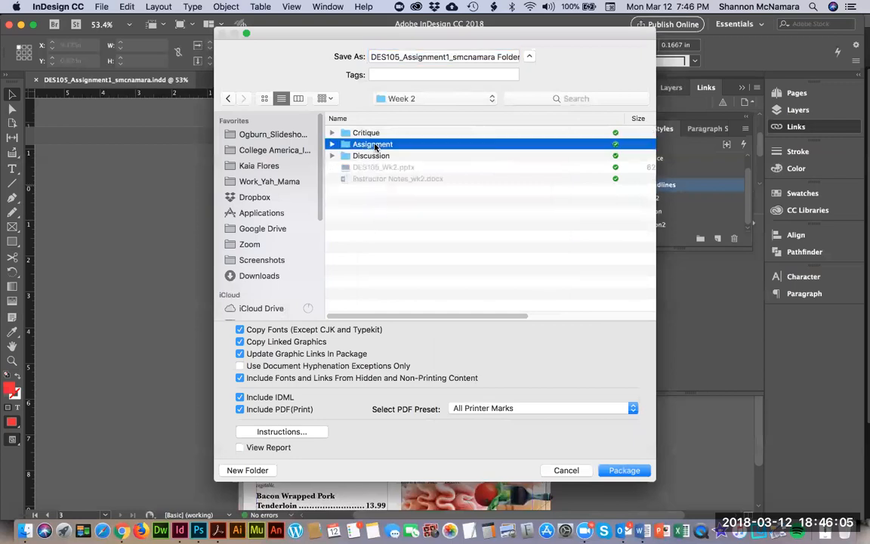
# - Change the assignment number in the package folder name to 2 and create the package, accepting the font copying notice
pyautogui.click(448, 57)
pyautogui.press('BackSpace')
pyautogui.write('2')
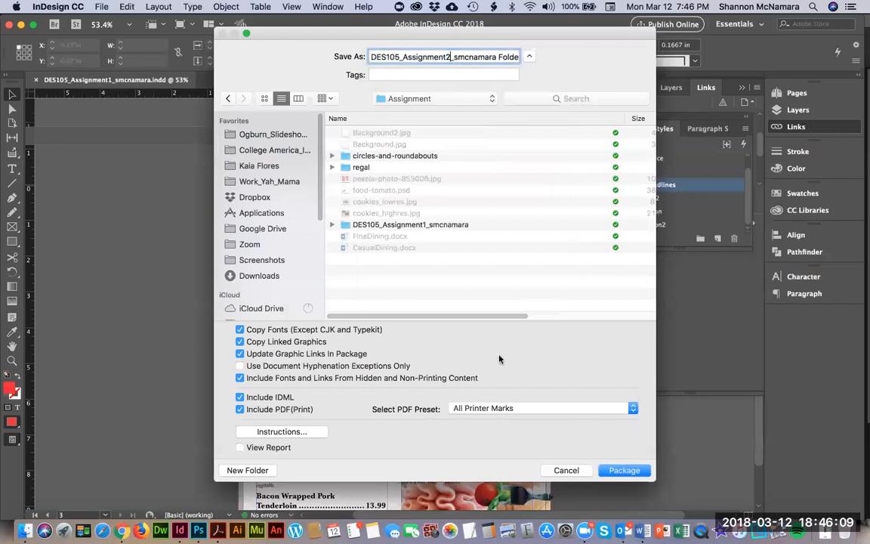
pyautogui.click(615, 472)
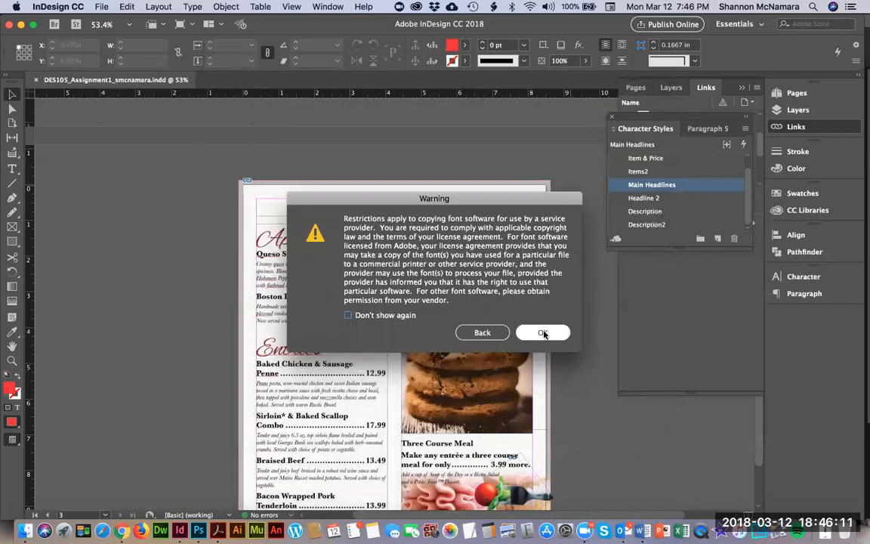
pyautogui.click(544, 332)
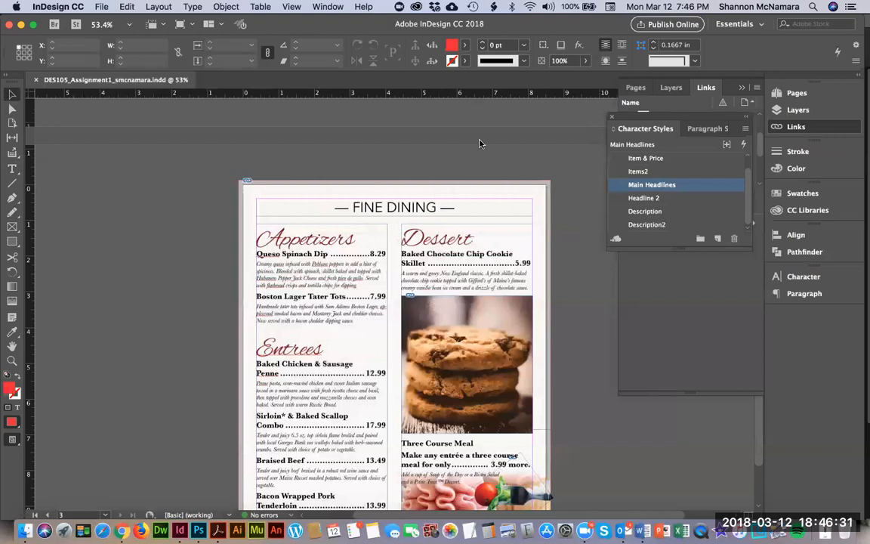
# - Close the document, switch to Finder and expand the new package folder in the Assignment folder
pyautogui.press('super+w')
pyautogui.press('super+Tab')
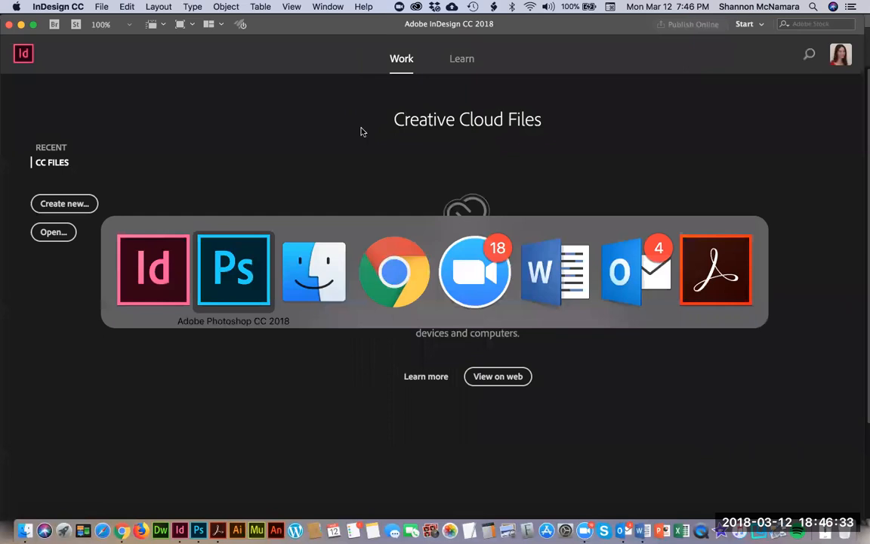
pyautogui.press('super+Tab')
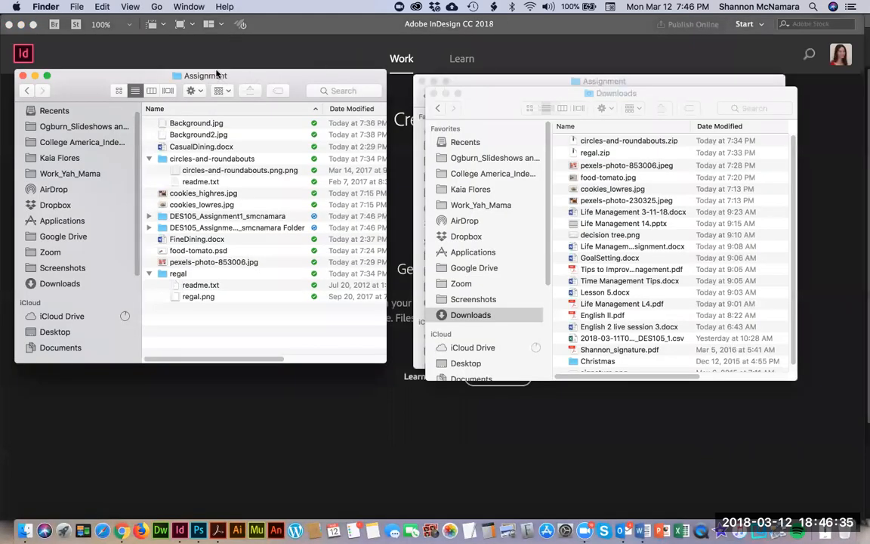
pyautogui.click(267, 227)
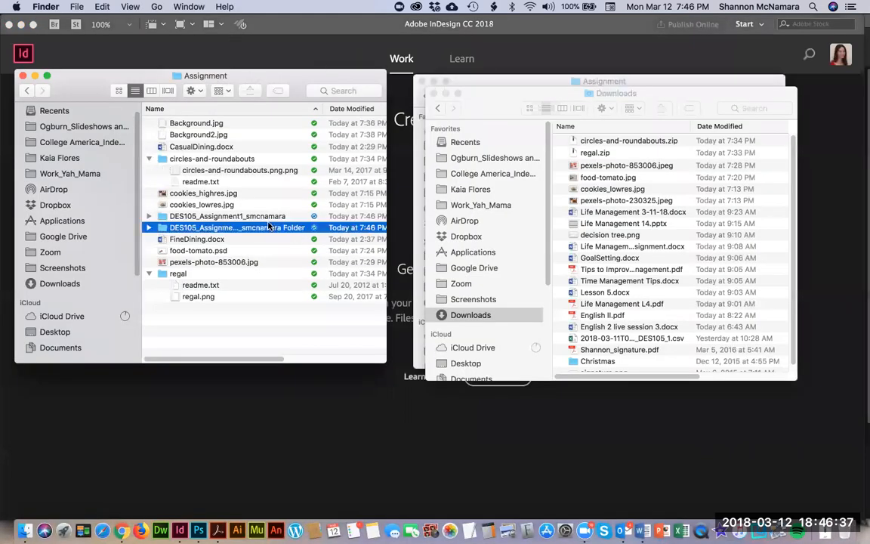
pyautogui.press('Right')
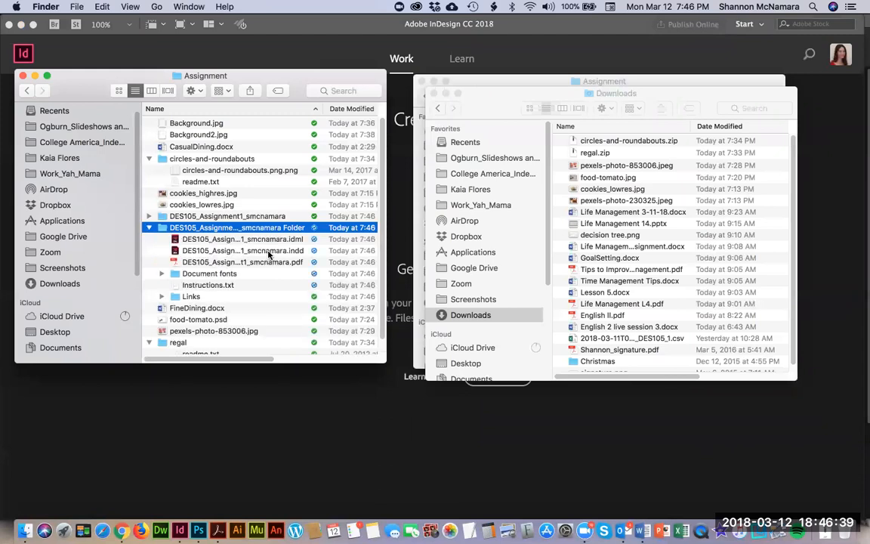
# - Open the packaged PDF in Acrobat, check the poster and both menu pages with their printer marks, and close it
pyautogui.press('Down')
pyautogui.press('Down')
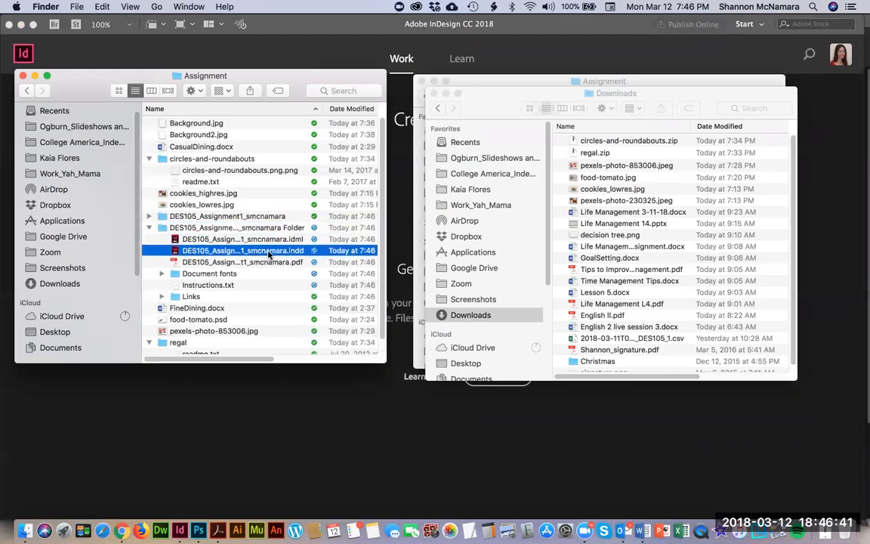
pyautogui.press('Down')
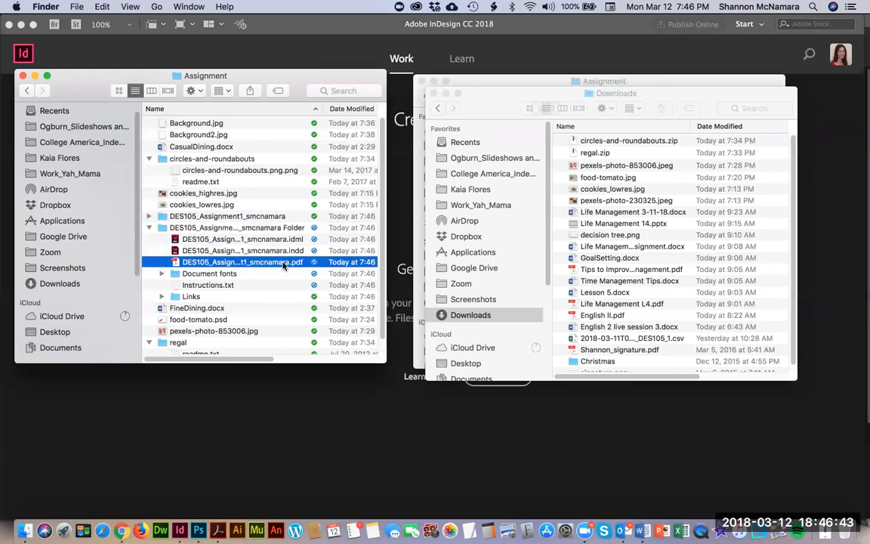
pyautogui.doubleClick(285, 263)
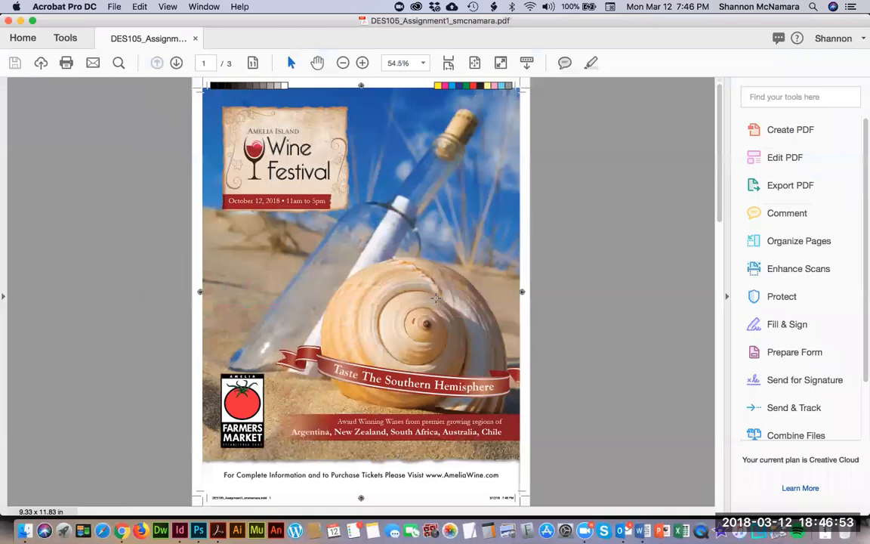
pyautogui.scroll(-10, 380, 192)
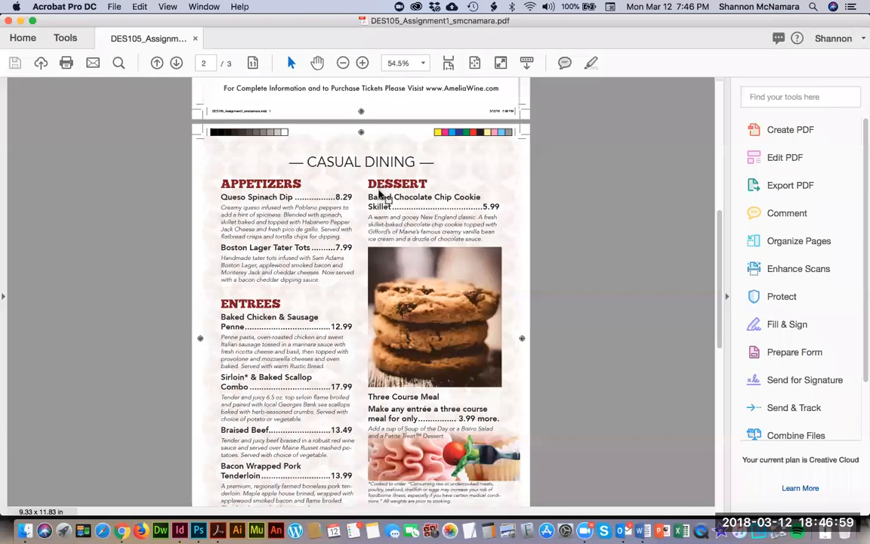
pyautogui.scroll(-10, 379, 190)
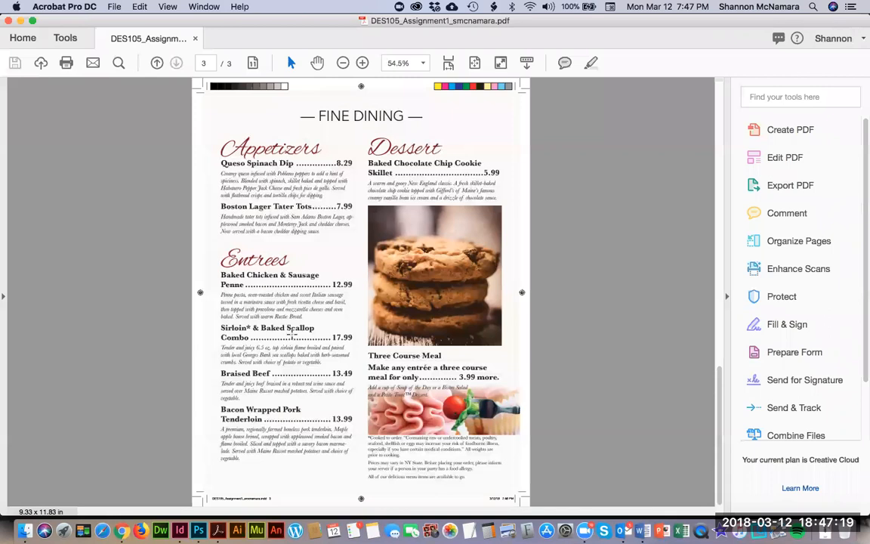
pyautogui.scroll(3, 291, 333)
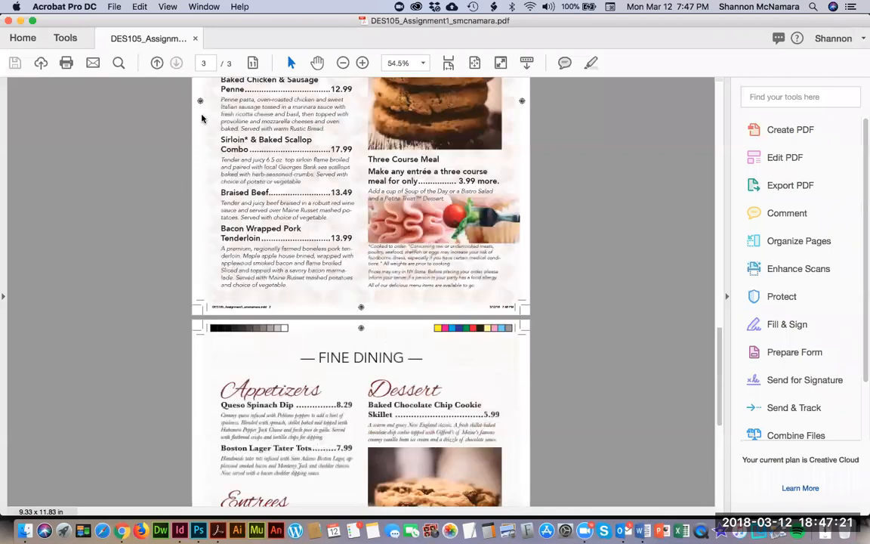
pyautogui.click(195, 39)
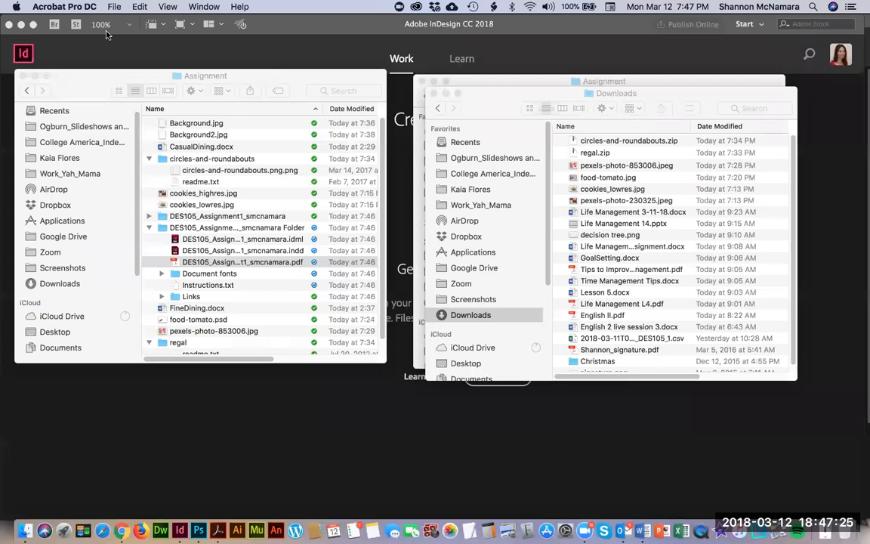
# - Switch to Chrome and open the home page of the DES105 course
pyautogui.press('super+Tab')
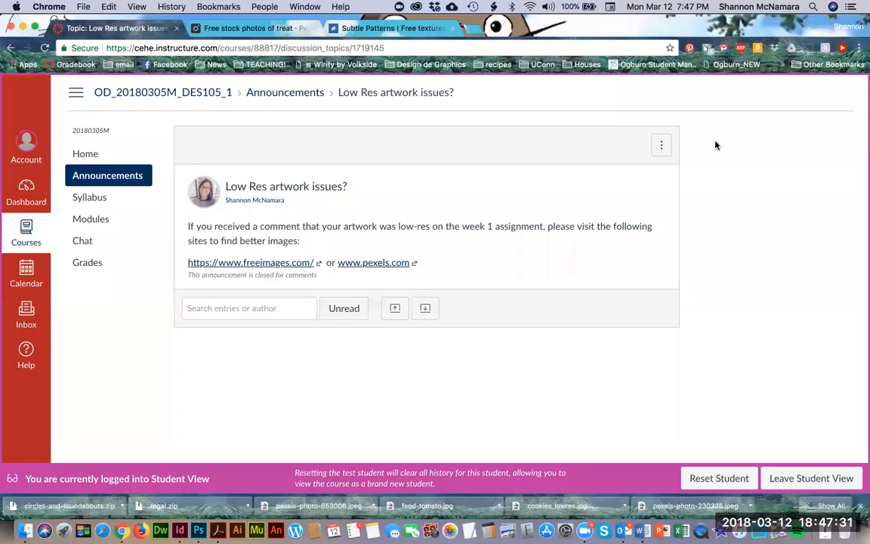
pyautogui.click(85, 153)
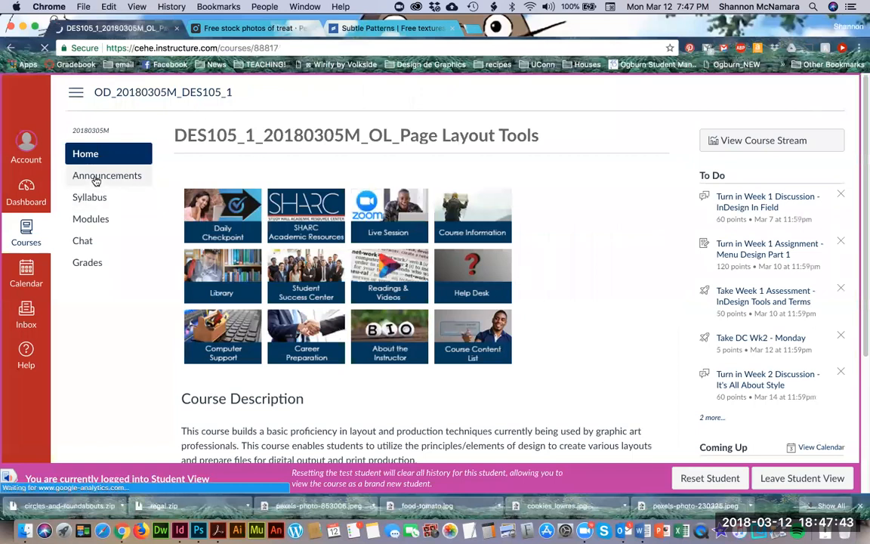
# - Open the Course Media page from the course home page and look through the required and optional Week 1 resources
pyautogui.scroll(-5, 401, 332)
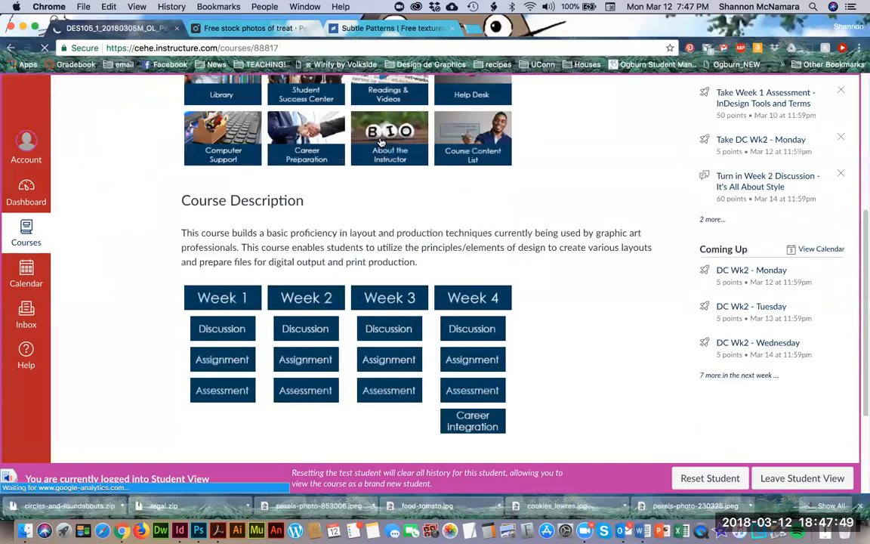
pyautogui.scroll(2, 381, 142)
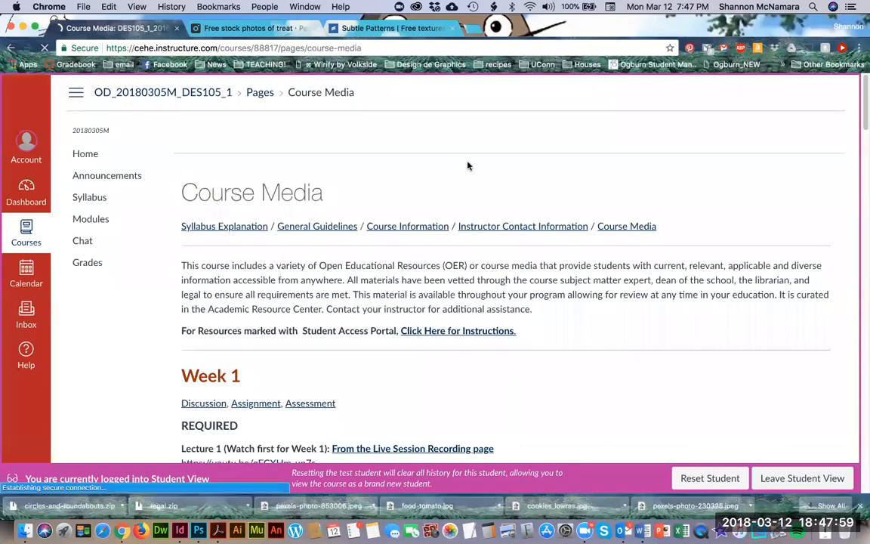
pyautogui.click(732, 25)
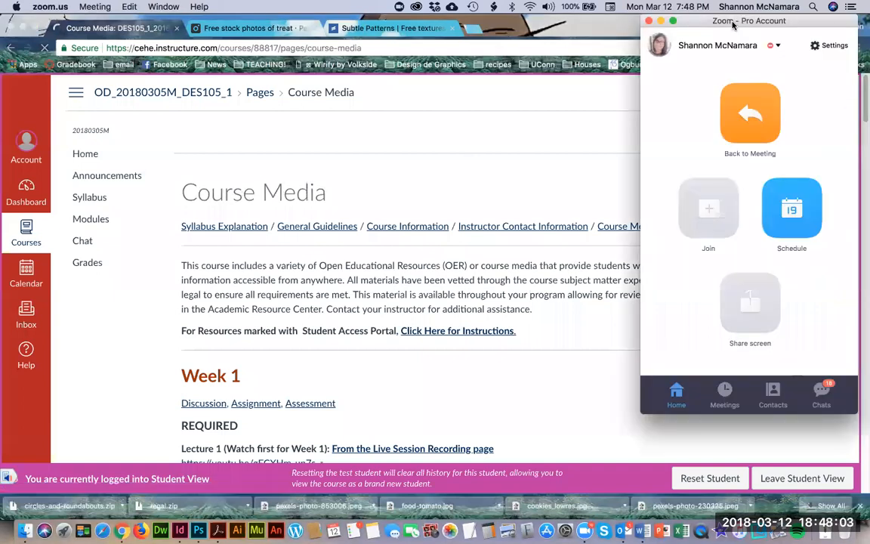
pyautogui.scroll(-5, 340, 230)
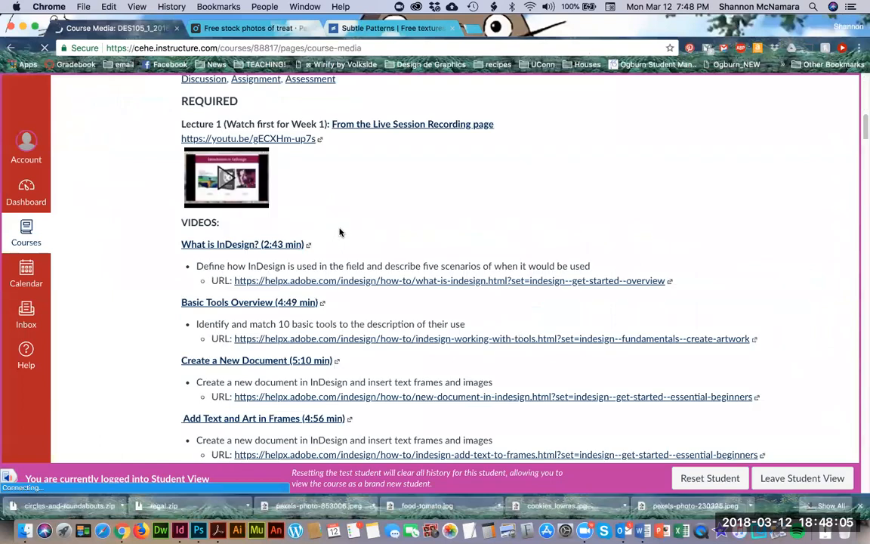
pyautogui.scroll(-6, 339, 229)
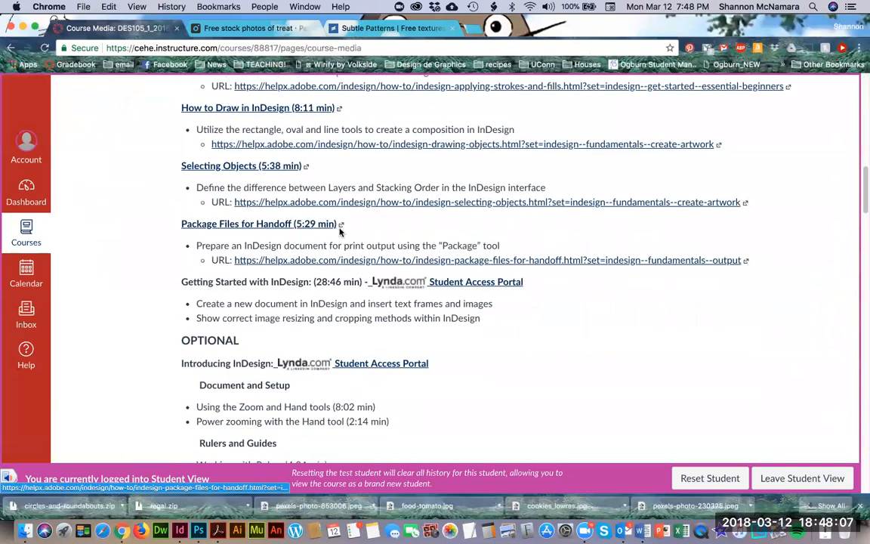
pyautogui.scroll(-6, 227, 189)
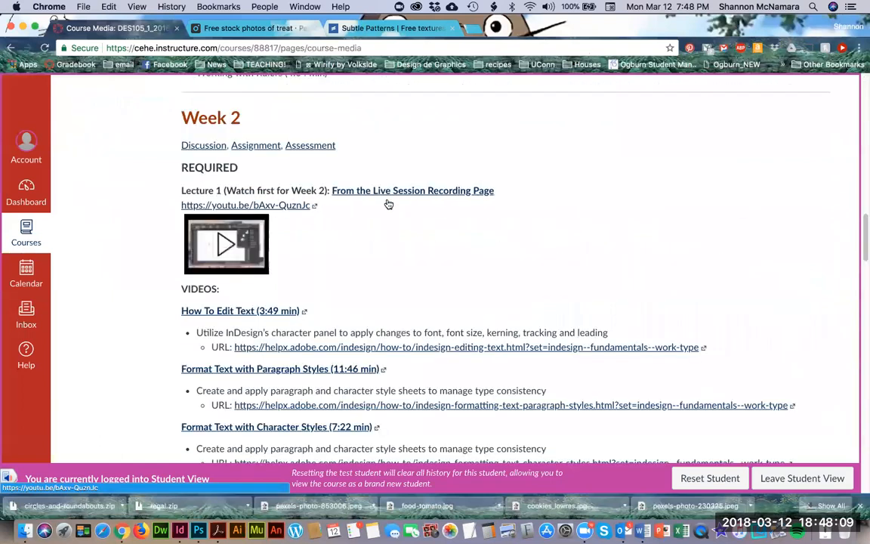
# - Review the Week 2 lecture, required videos and optional resources on the Course Media page
pyautogui.scroll(-3, 287, 333)
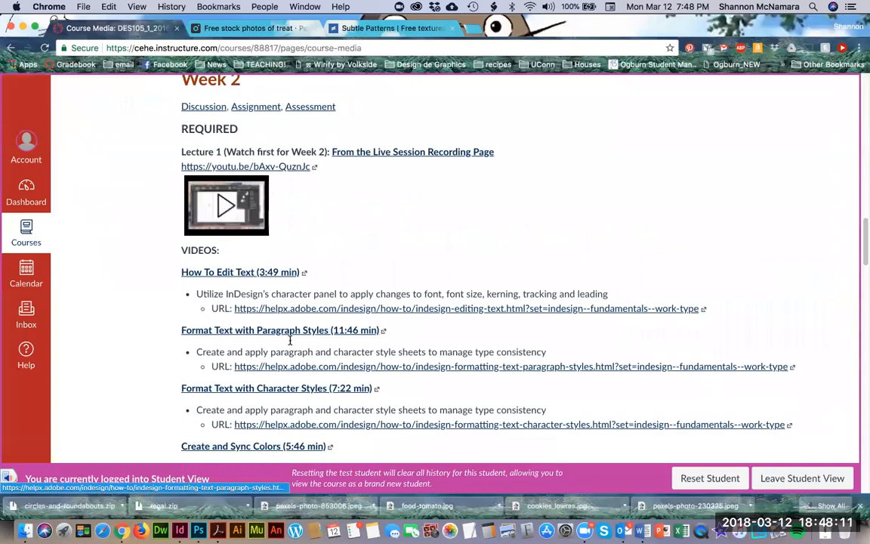
pyautogui.scroll(-2, 307, 380)
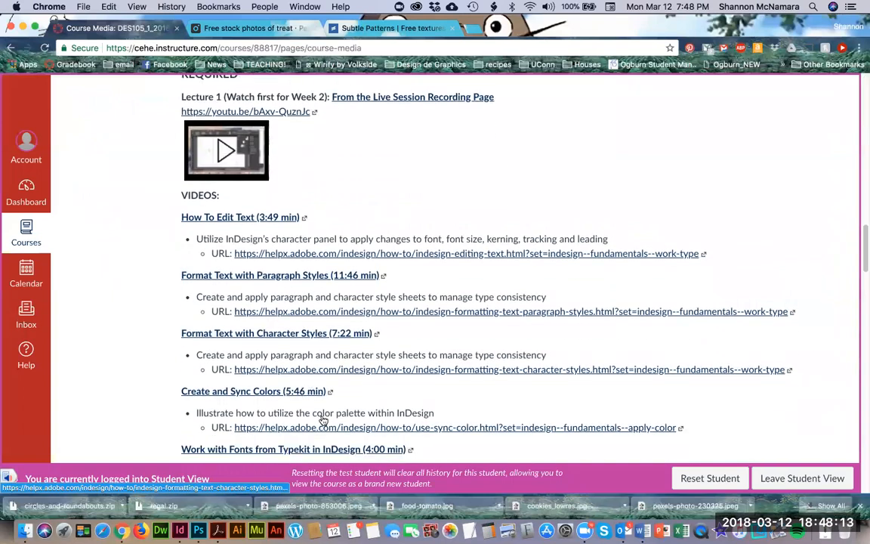
pyautogui.scroll(-6, 323, 420)
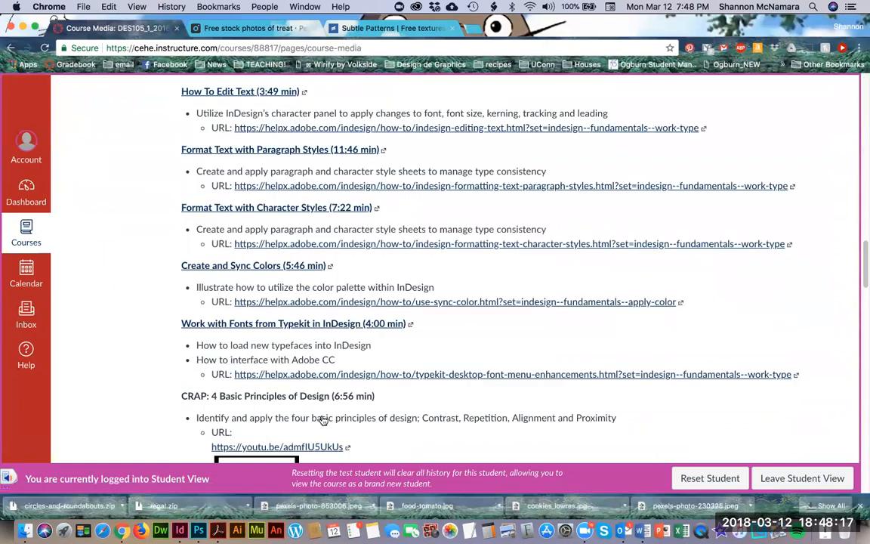
pyautogui.scroll(-10, 323, 420)
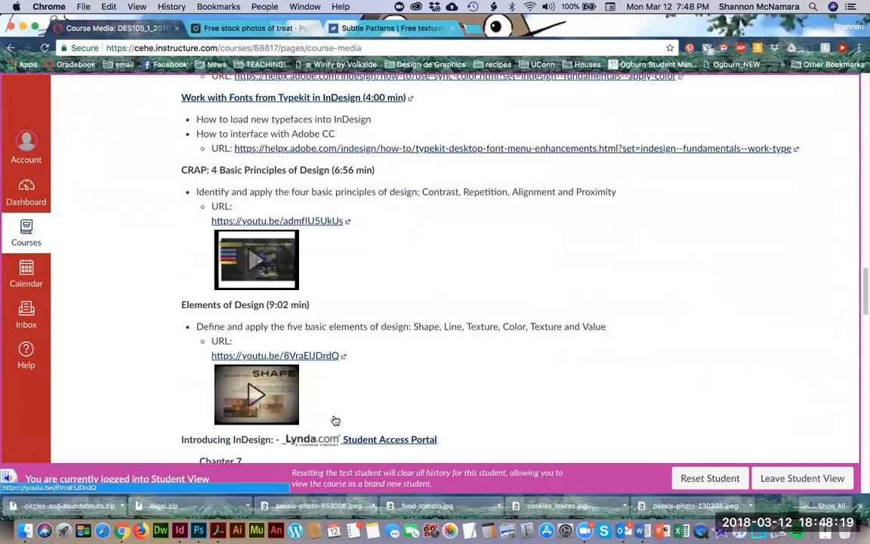
pyautogui.scroll(-1, 381, 425)
pyautogui.scroll(-5, 385, 426)
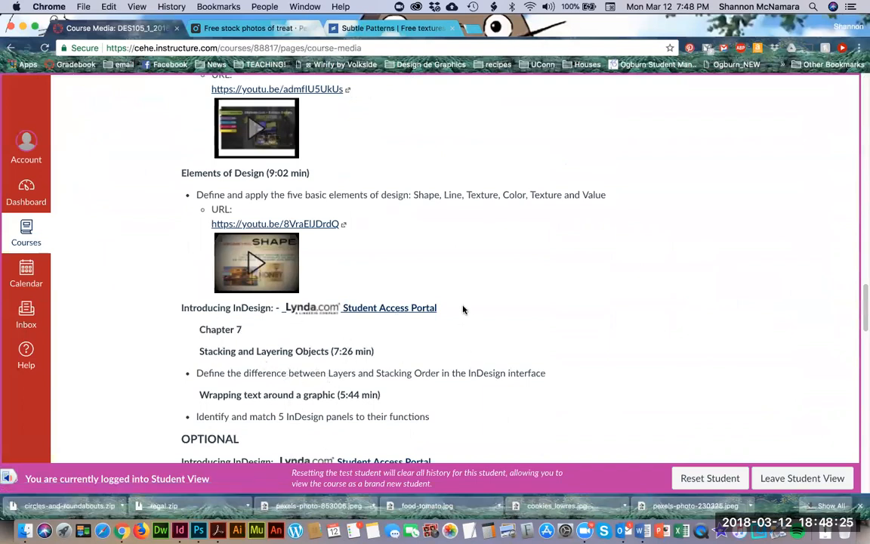
pyautogui.scroll(3, 462, 306)
pyautogui.scroll(-10, 462, 307)
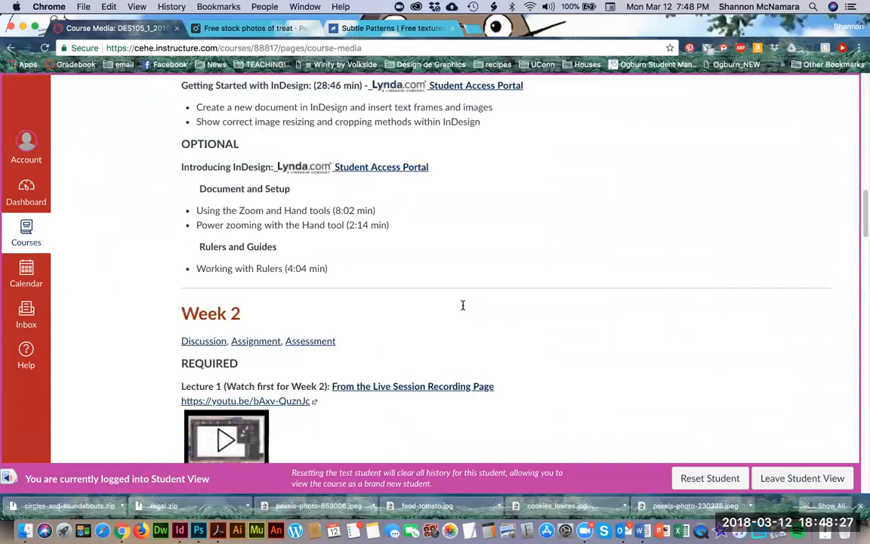
pyautogui.scroll(10, 463, 306)
# - Return to the course home page, open the Week 2 Discussion and read its background and prompt
pyautogui.click(85, 155)
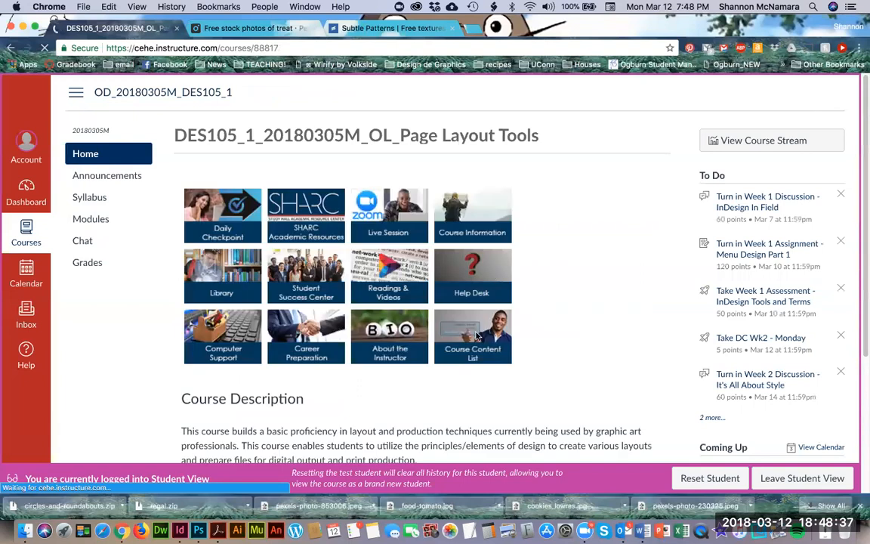
pyautogui.scroll(-4, 423, 226)
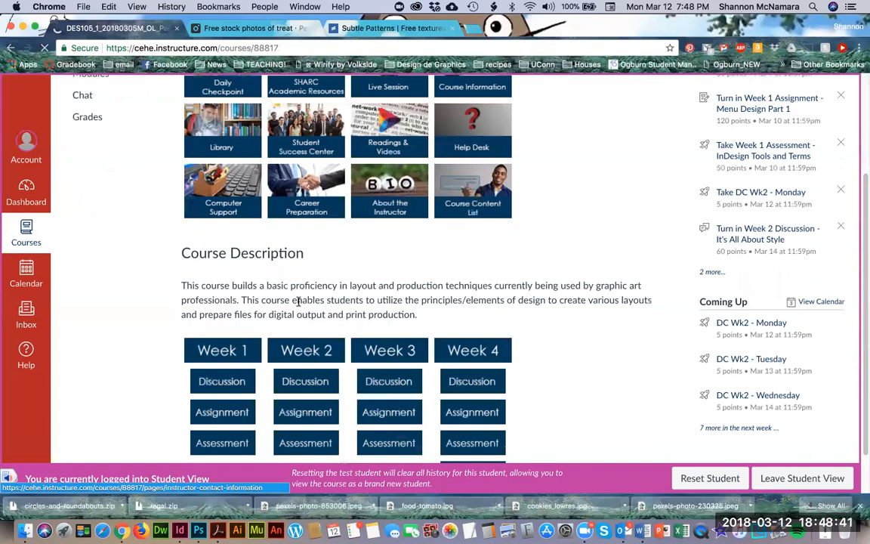
pyautogui.click(311, 384)
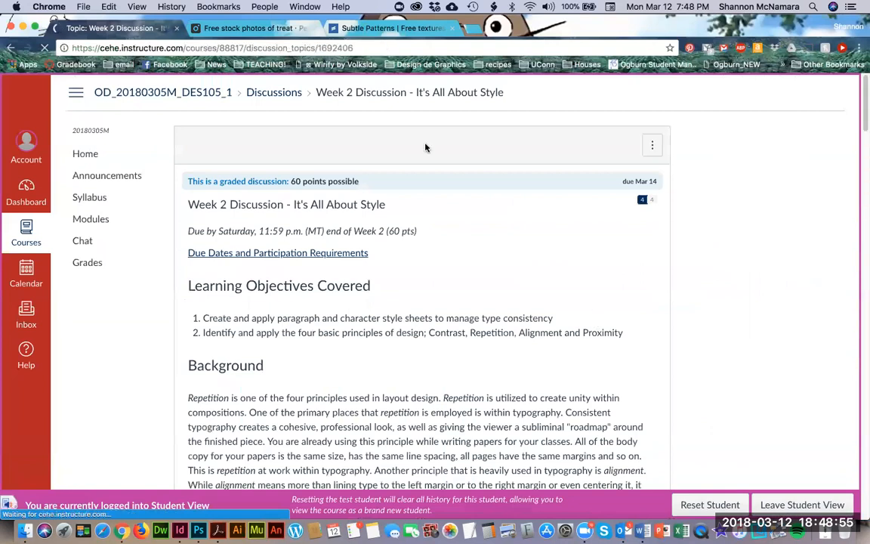
pyautogui.scroll(-5, 435, 167)
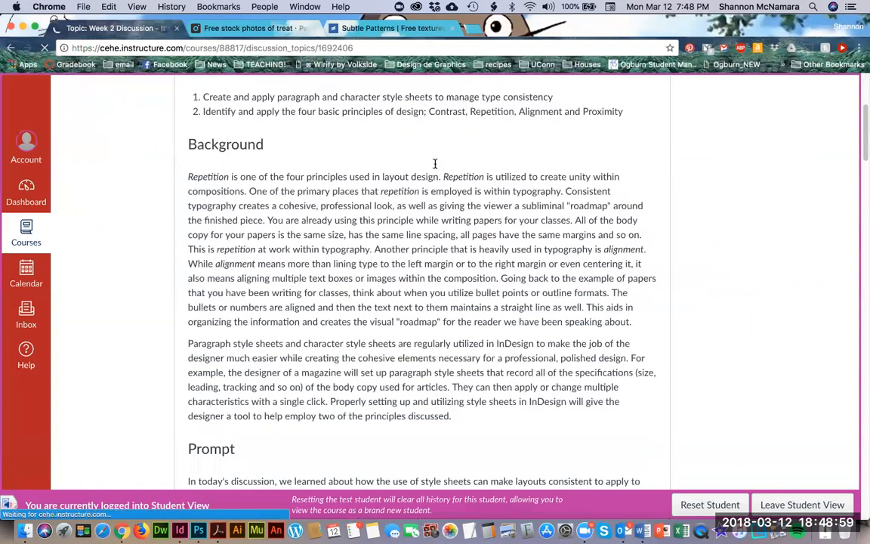
pyautogui.scroll(-2, 435, 163)
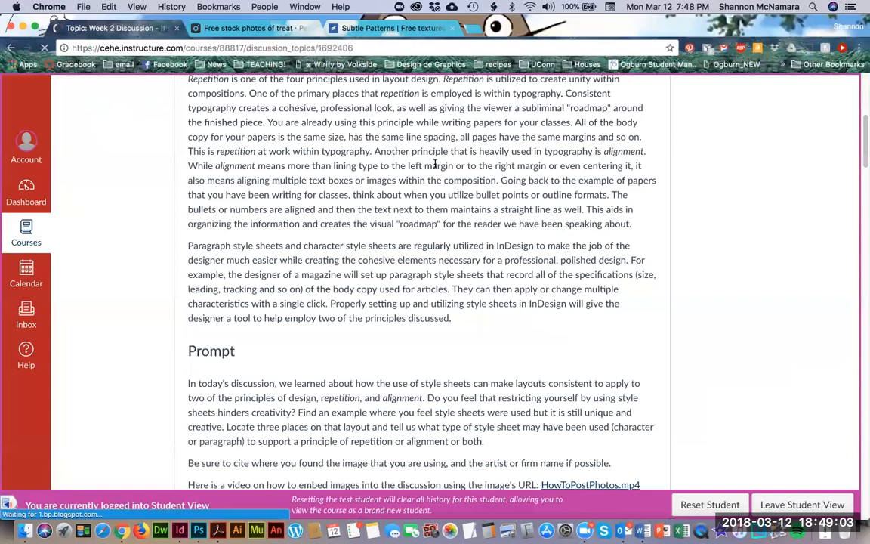
pyautogui.scroll(-3, 435, 164)
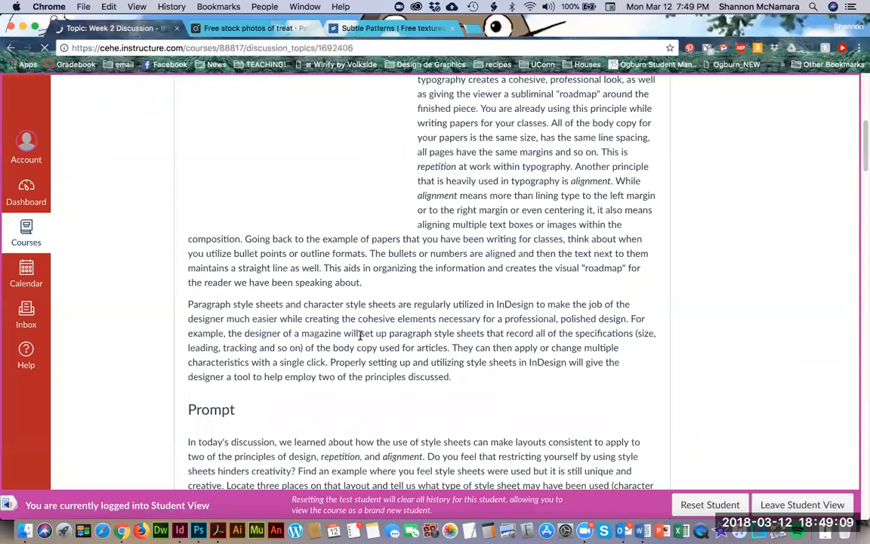
pyautogui.scroll(-5, 361, 338)
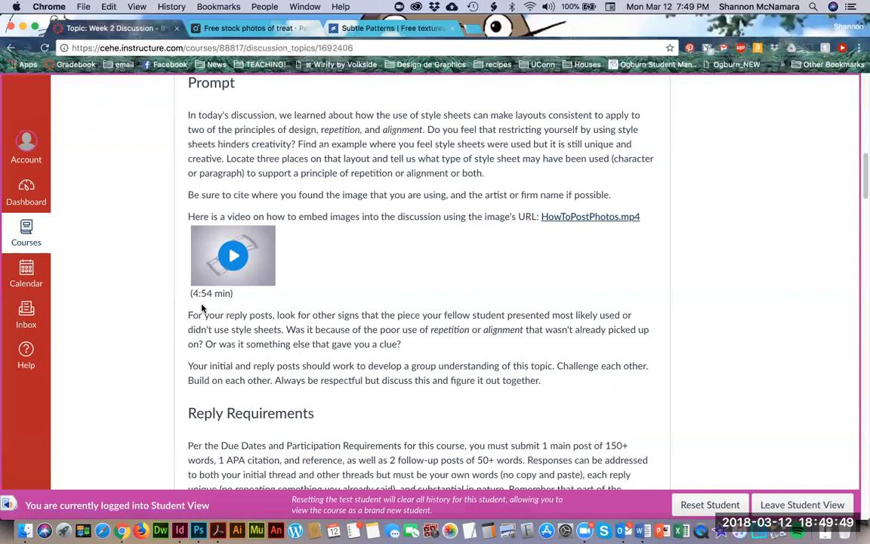
pyautogui.click(26, 151)
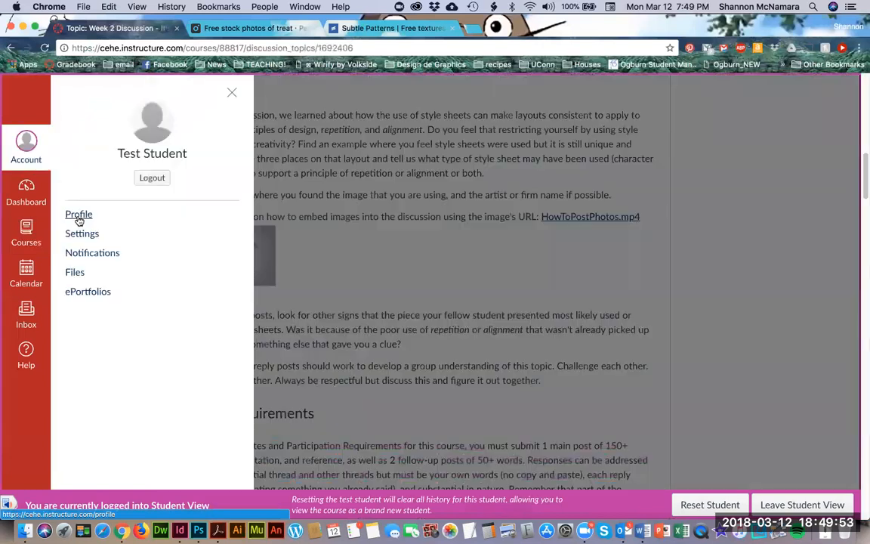
pyautogui.click(231, 92)
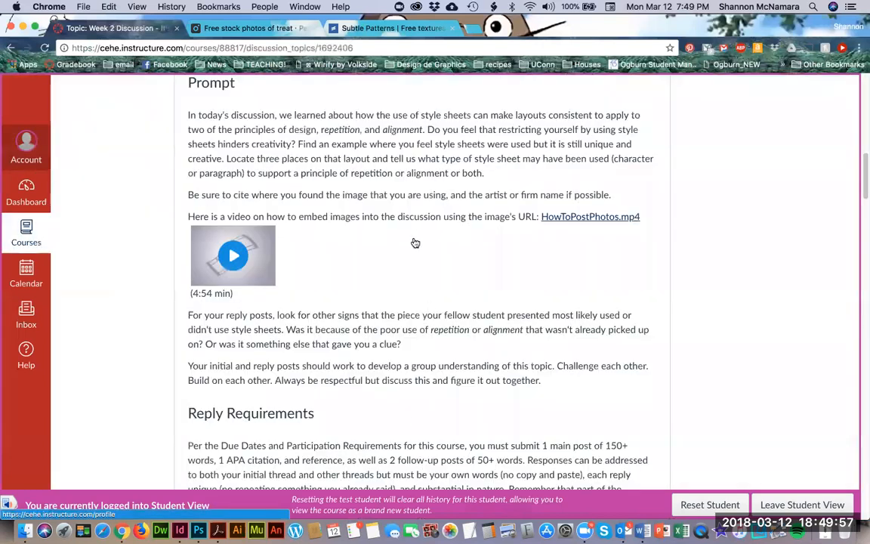
# - Look through the reply requirements and the posted replies to the end of the Week 2 Discussion
pyautogui.scroll(-3, 418, 234)
pyautogui.scroll(-5, 418, 232)
pyautogui.scroll(-10, 433, 236)
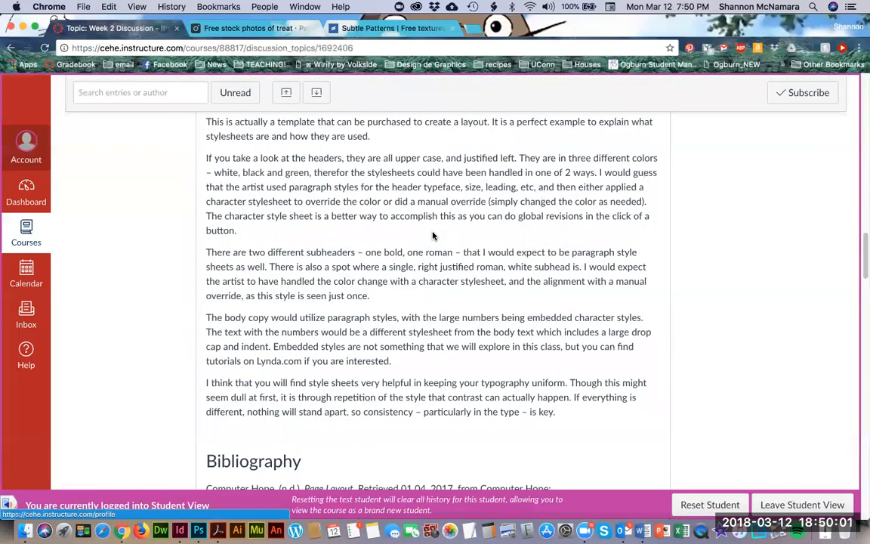
pyautogui.scroll(-10, 432, 235)
pyautogui.scroll(-10, 432, 236)
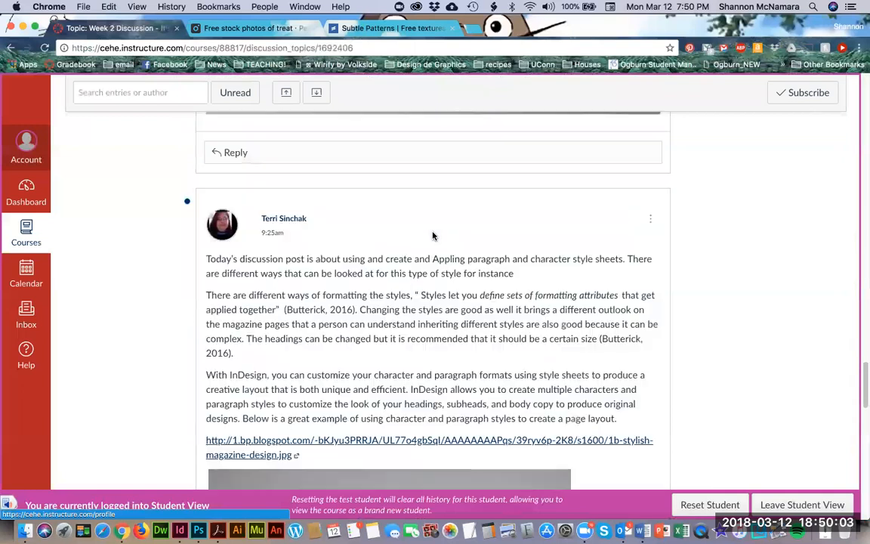
pyautogui.scroll(-15, 432, 235)
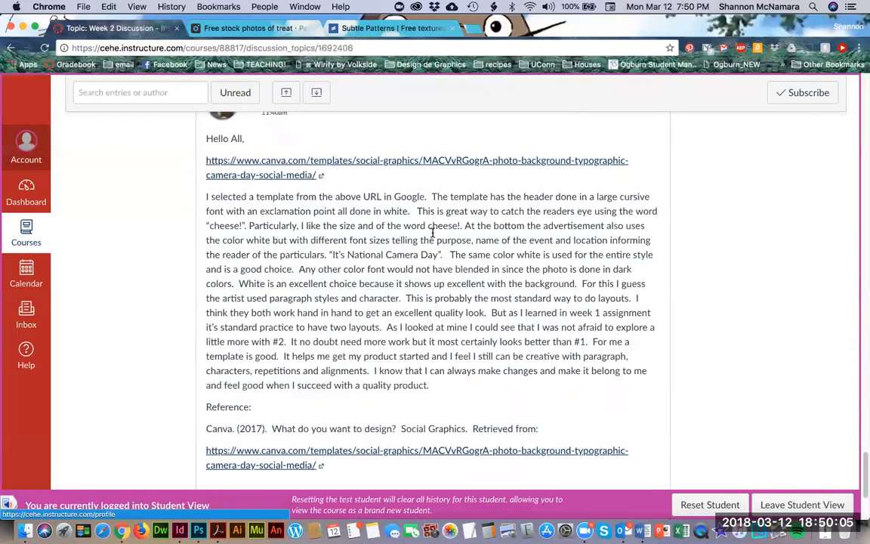
pyautogui.scroll(-5, 657, 462)
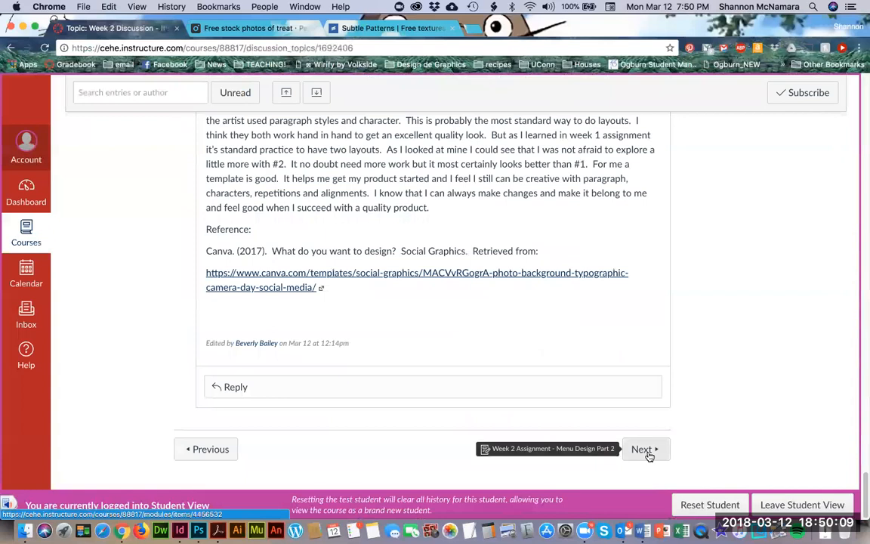
# - Open the Week 2 Assignment - Menu Design Part 2 and read its objectives, background and prompt requirements
pyautogui.click(647, 453)
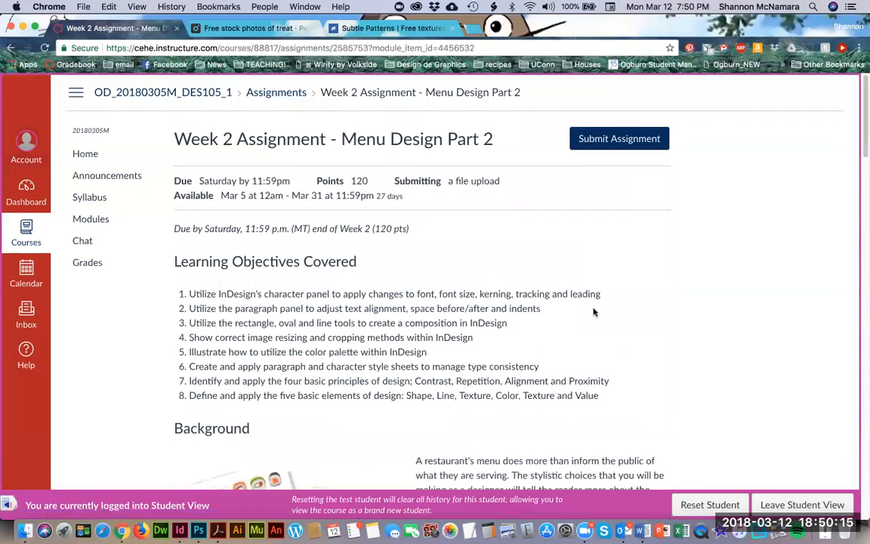
pyautogui.scroll(-1, 527, 319)
pyautogui.scroll(-3, 528, 320)
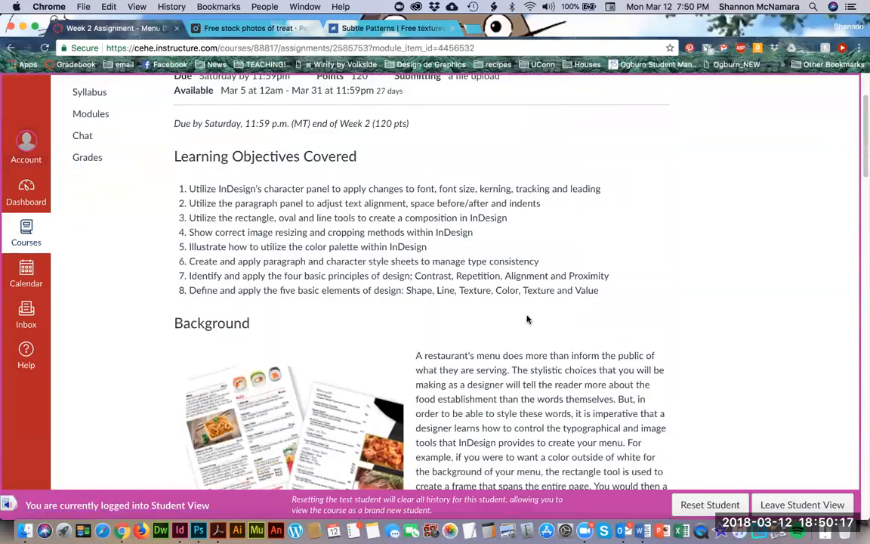
pyautogui.scroll(-6, 527, 319)
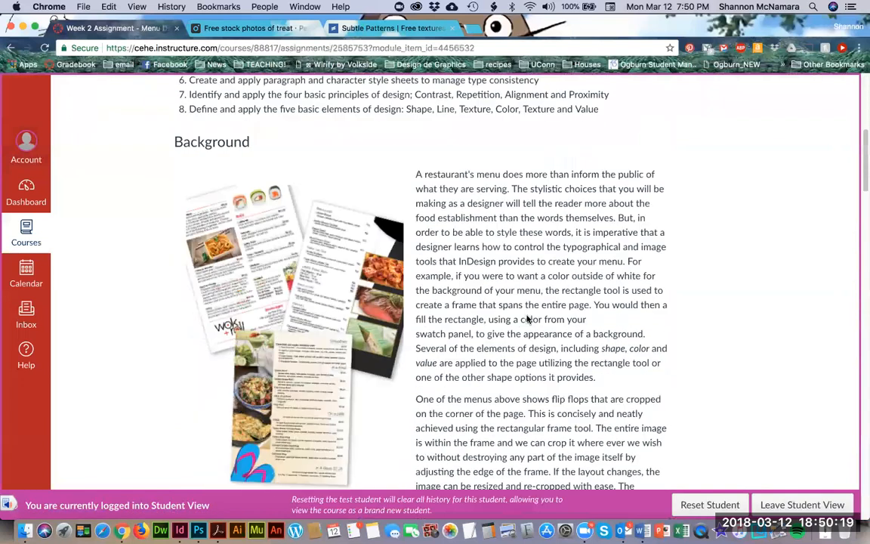
pyautogui.scroll(-8, 528, 319)
pyautogui.scroll(1, 514, 302)
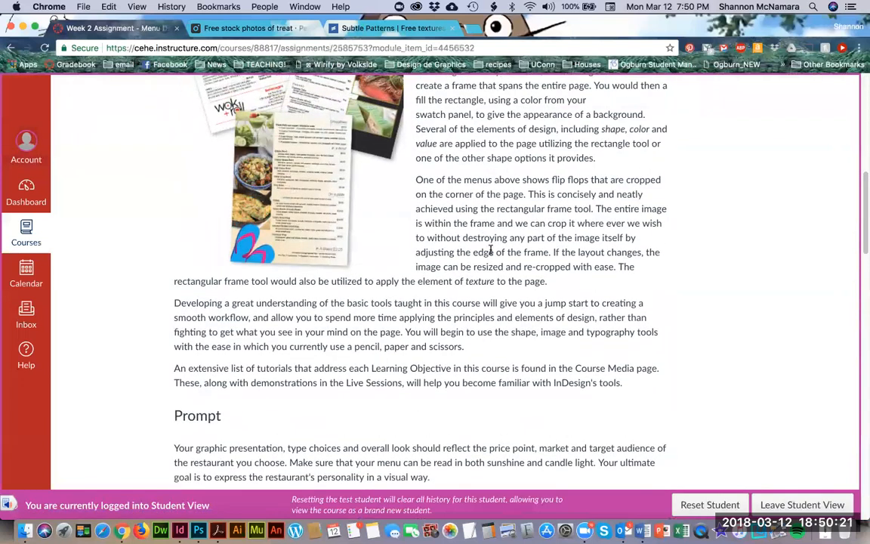
pyautogui.scroll(-5, 491, 290)
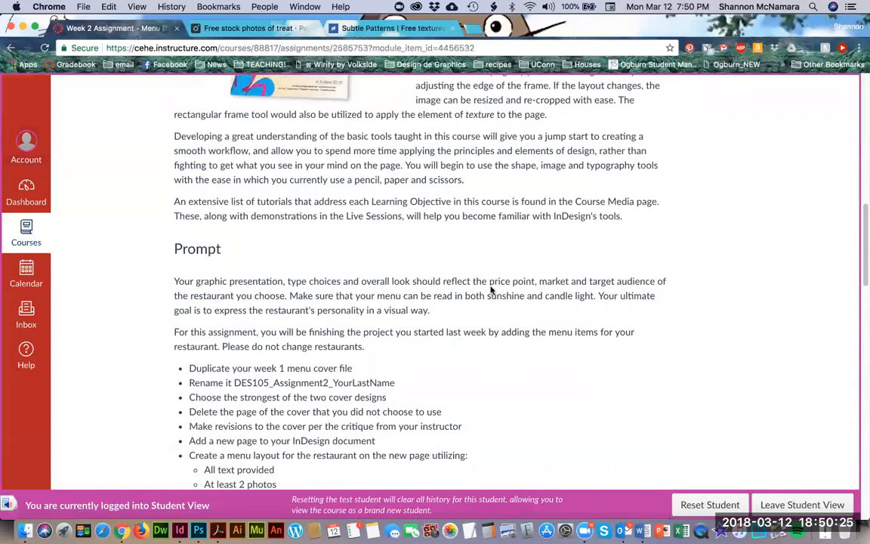
pyautogui.scroll(-1, 491, 290)
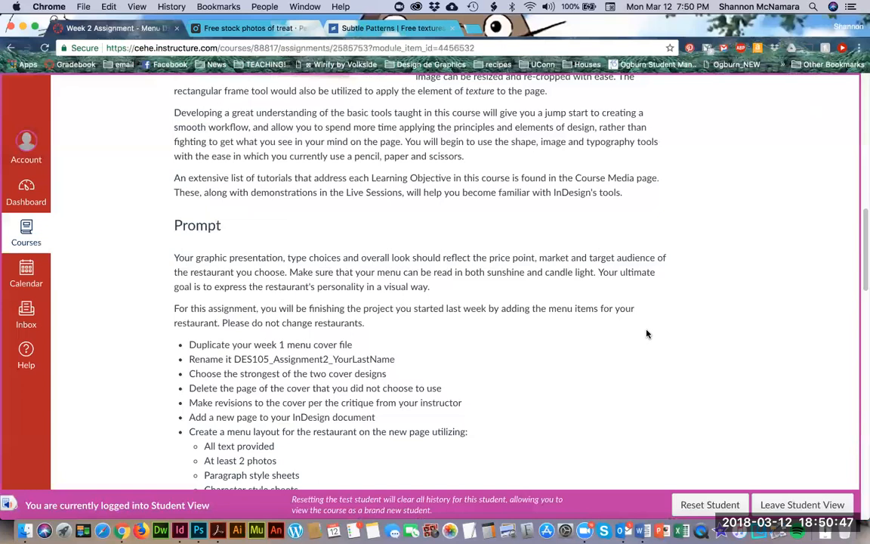
pyautogui.scroll(-3, 641, 315)
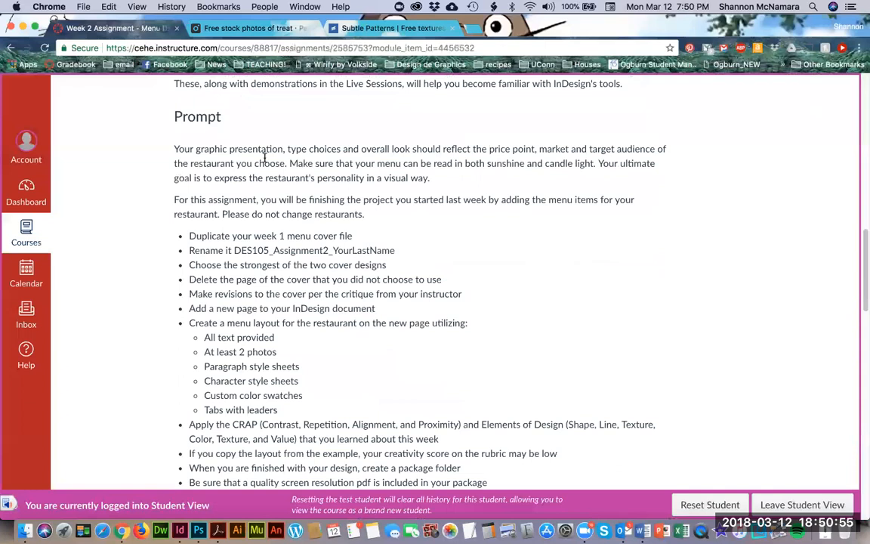
pyautogui.scroll(-2, 192, 200)
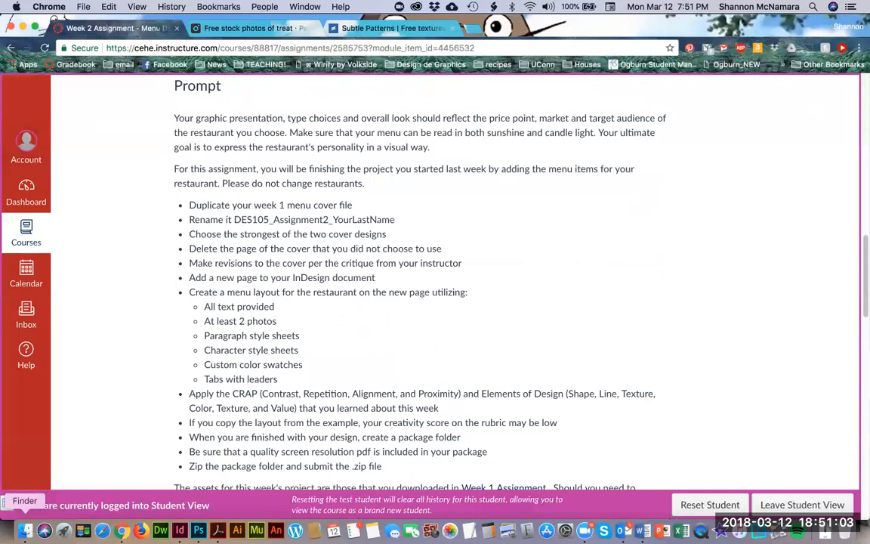
# - Switch to Finder, arrange the two Assignment windows side by side and collapse the new package folder
pyautogui.click(25, 531)
pyautogui.click(148, 158)
pyautogui.click(492, 96)
pyautogui.click(433, 94)
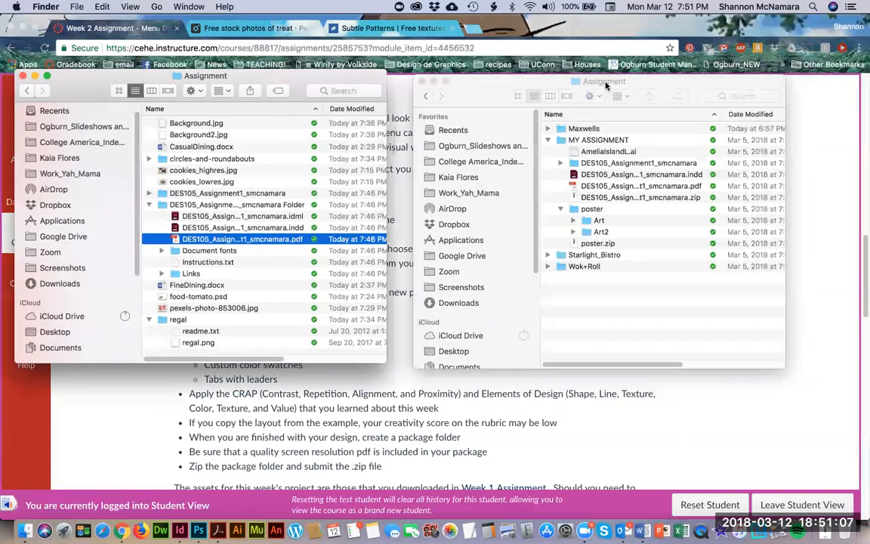
pyautogui.click(149, 204)
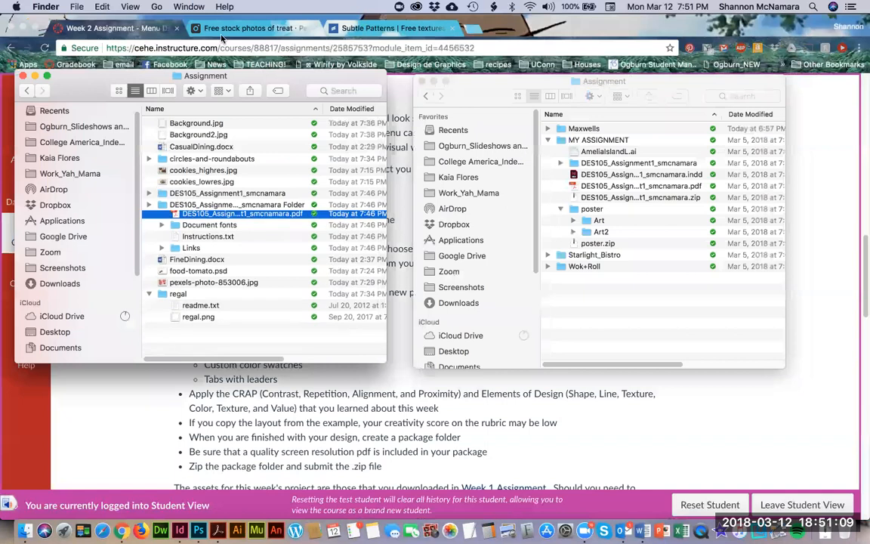
# - Show the Week 2 folder in one Finder window and open the MY ASSIGNMENT folder in the other
pyautogui.rightClick(214, 79)
pyautogui.click(211, 89)
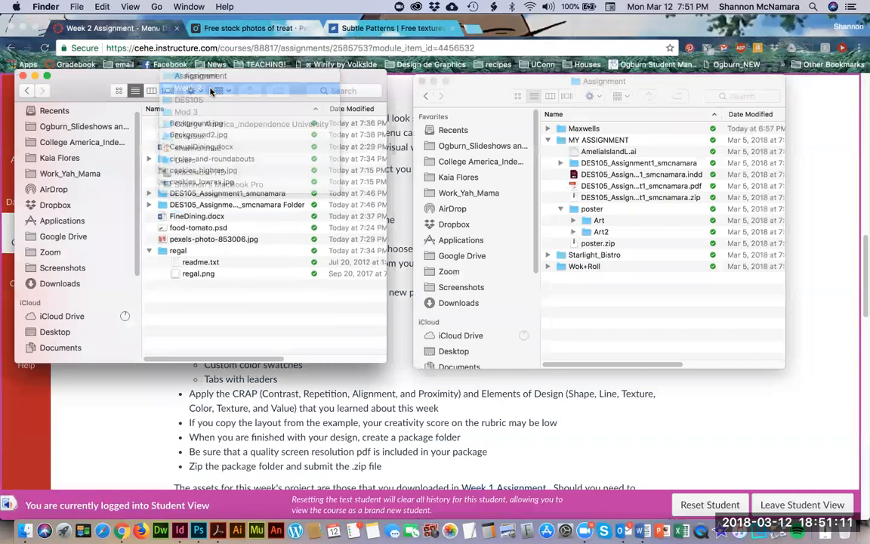
pyautogui.click(149, 123)
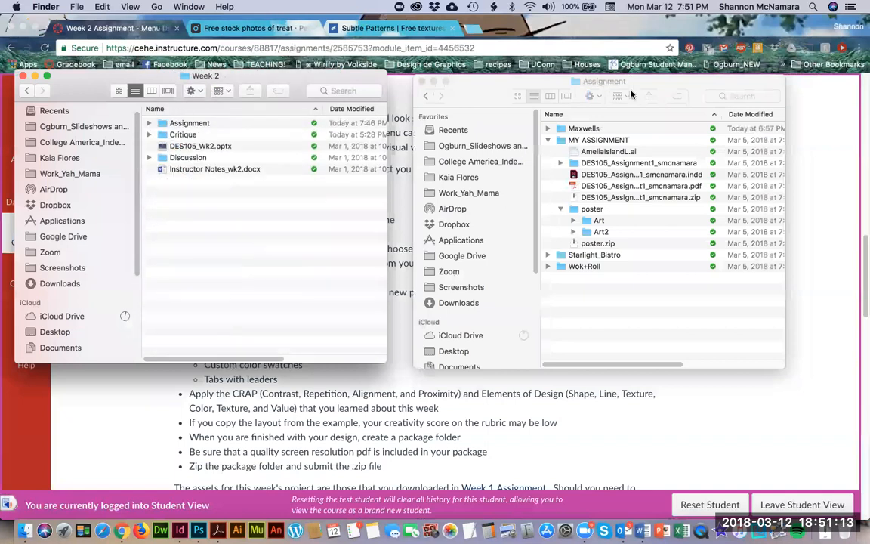
pyautogui.click(548, 140)
pyautogui.doubleClick(598, 141)
pyautogui.click(633, 141)
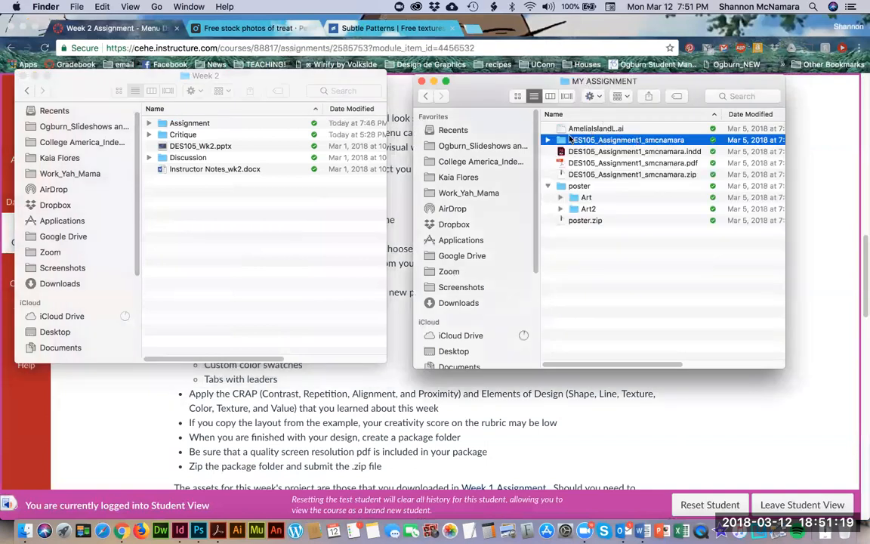
# - Copy the DES105_Assignment1 package folder from MY ASSIGNMENT into the Week 2 folder
pyautogui.keyDown('super'); pyautogui.click(588, 83); pyautogui.keyUp('super')
pyautogui.click(591, 82)
pyautogui.moveTo(220, 68); pyautogui.dragTo(233, 81)
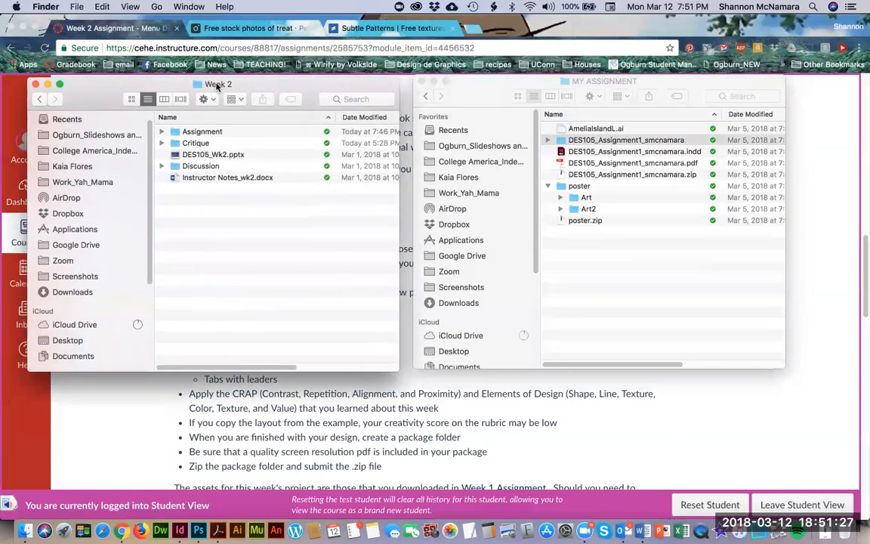
pyautogui.keyDown('super'); pyautogui.click(220, 85); pyautogui.keyUp('super')
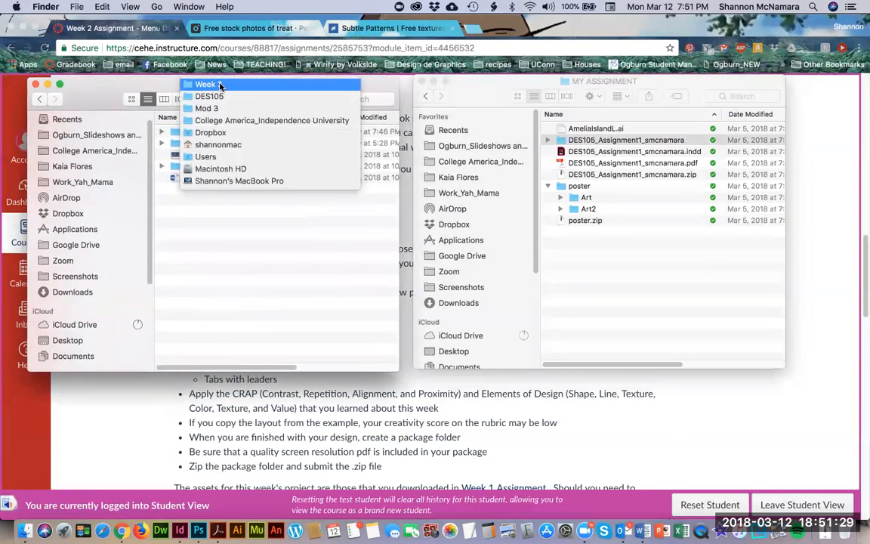
pyautogui.click(221, 86)
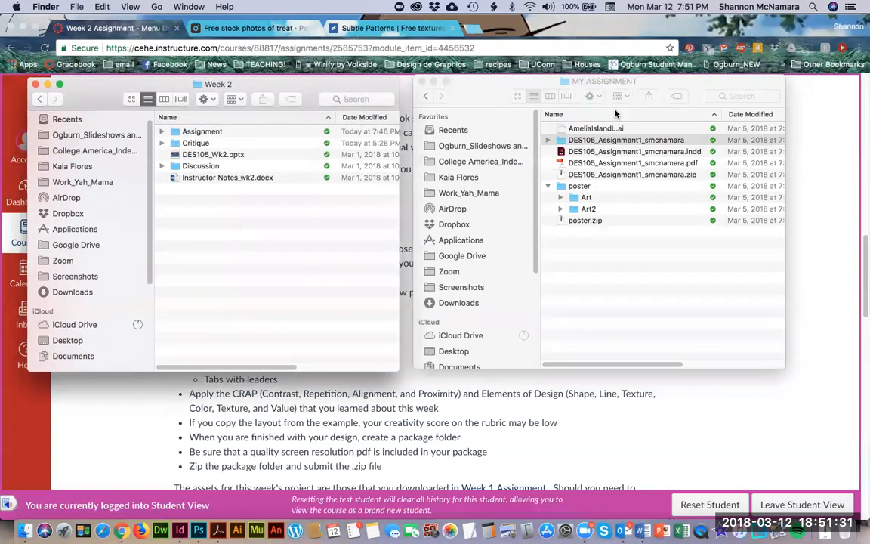
pyautogui.click(607, 141)
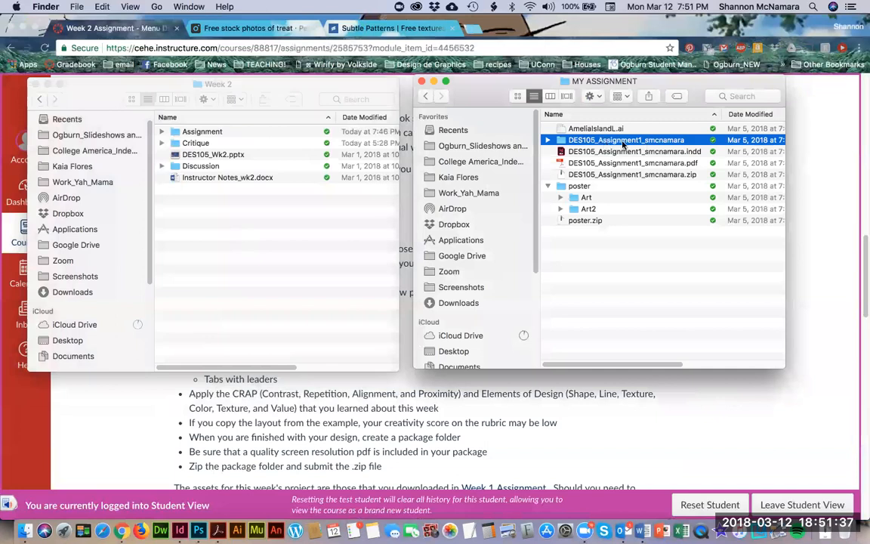
pyautogui.moveTo(606, 142); pyautogui.dragTo(276, 227)
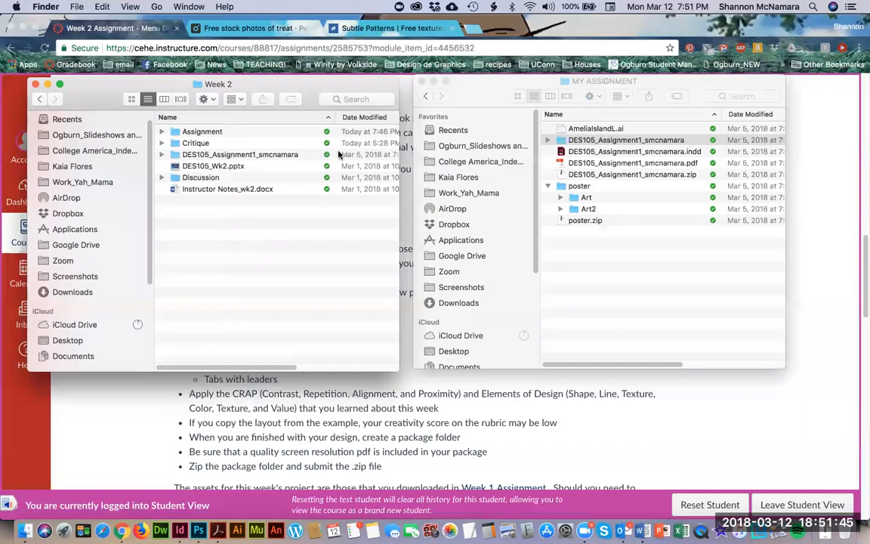
# - Rename the copied package folder so that its name reads DES105_Assignment2 followed by the last name
pyautogui.click(250, 155)
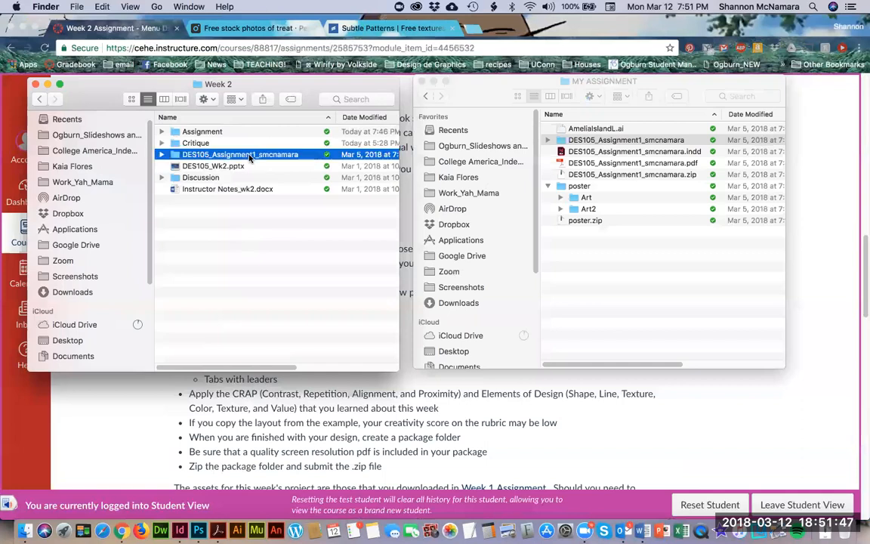
pyautogui.click(249, 155)
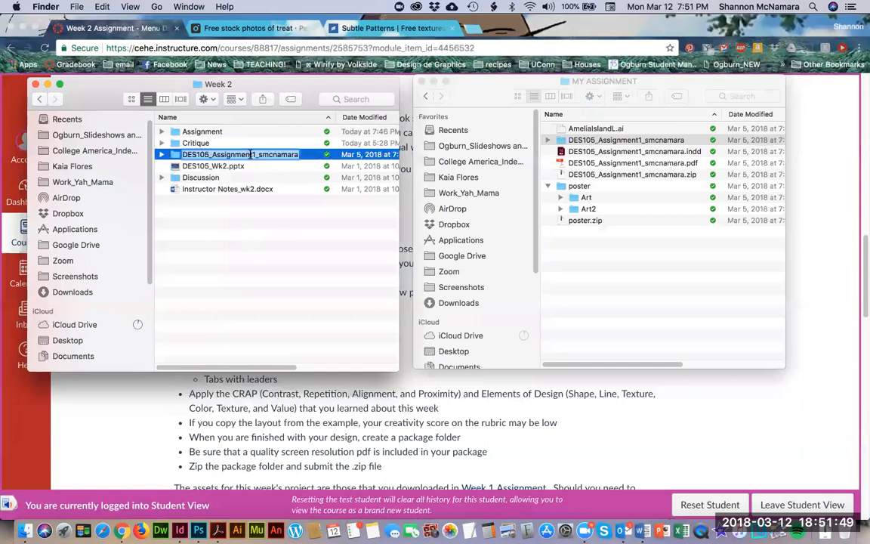
pyautogui.click(249, 154)
pyautogui.press('BackSpace')
pyautogui.write('2')
pyautogui.press('Return')
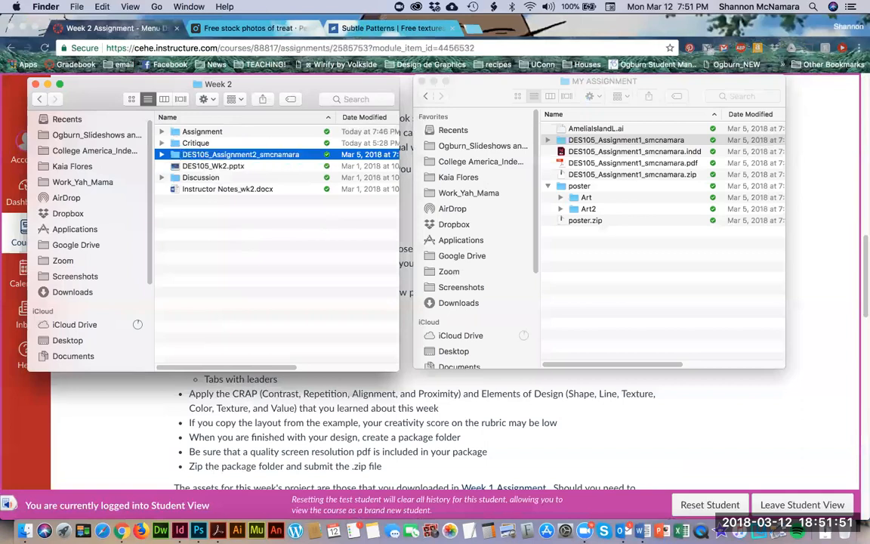
# - Inside the copied package folder, rename the .indd file so that Assignment1 in its name becomes Assignment2
pyautogui.doubleClick(249, 155)
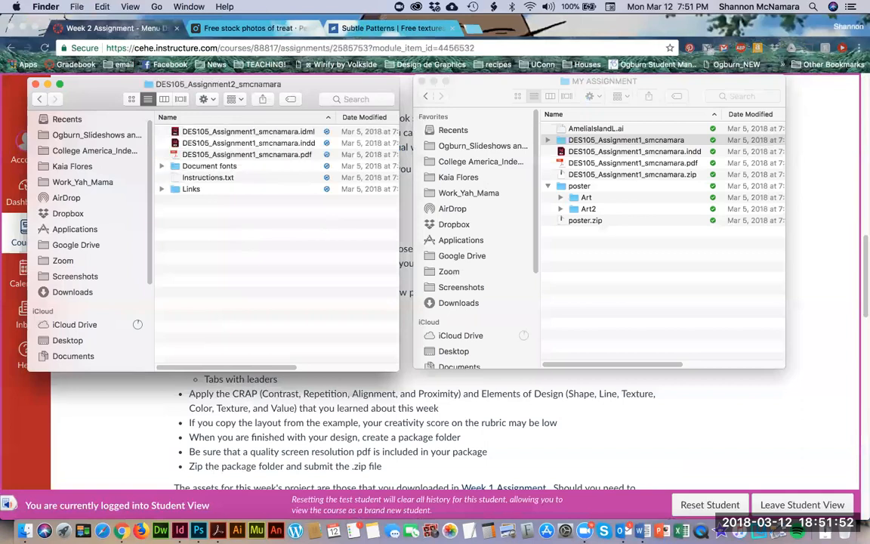
pyautogui.click(227, 133)
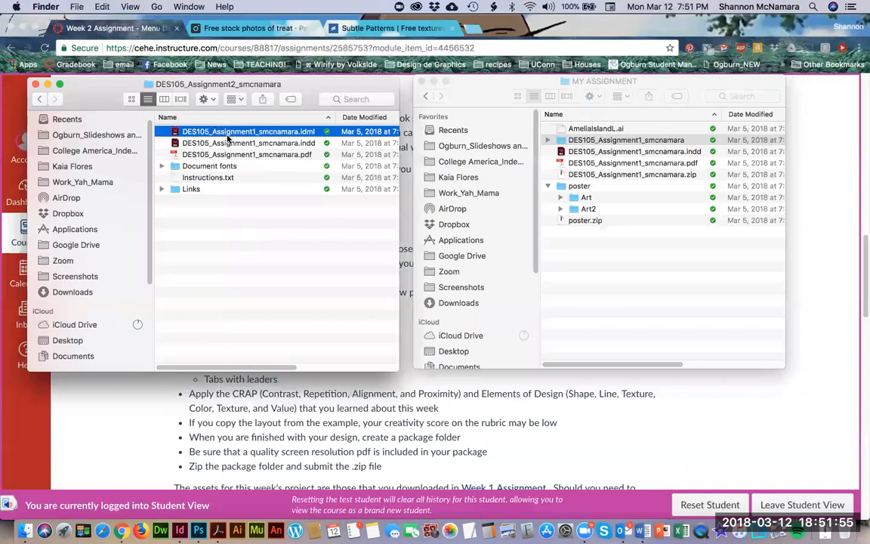
pyautogui.click(227, 142)
pyautogui.press('Return')
pyautogui.press('Left')
pyautogui.press('Left')
pyautogui.press('Left')
pyautogui.press('Left')
pyautogui.press('Left')
pyautogui.press('Left')
pyautogui.press('Left')
pyautogui.press('Left')
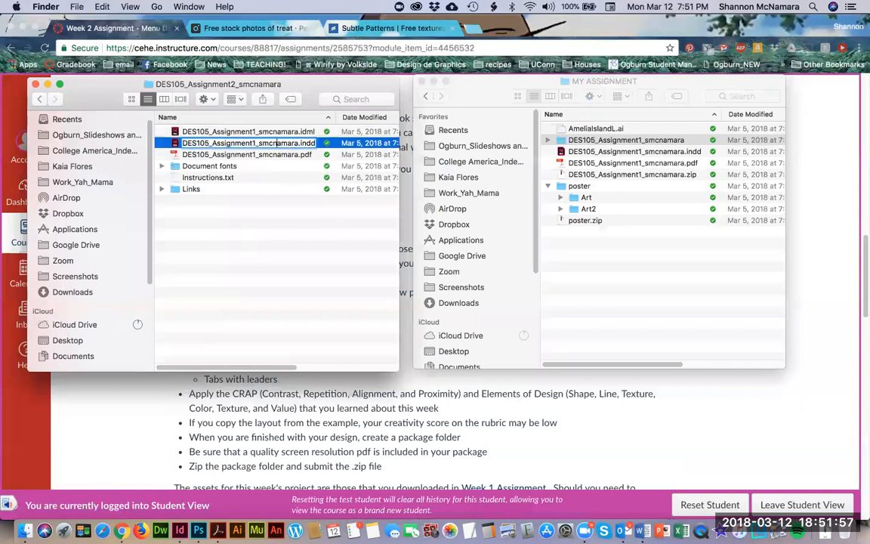
pyautogui.hotkey('shift', 'Left')
pyautogui.write('2')
pyautogui.press('Return')
# - Return to the Week 2 folder, expand the package folder and delete its old Assignment1 .idml and .pdf files
pyautogui.press('Up')
pyautogui.press('super+Up')
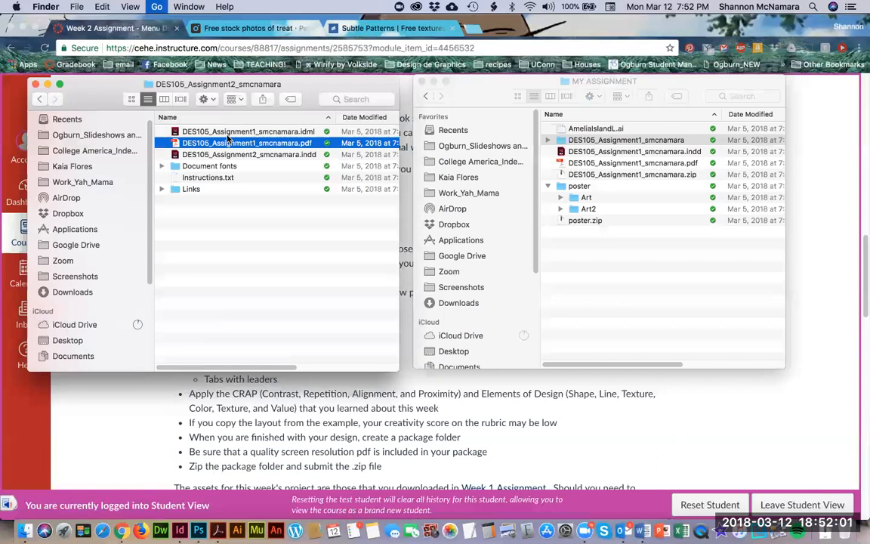
pyautogui.press('Right')
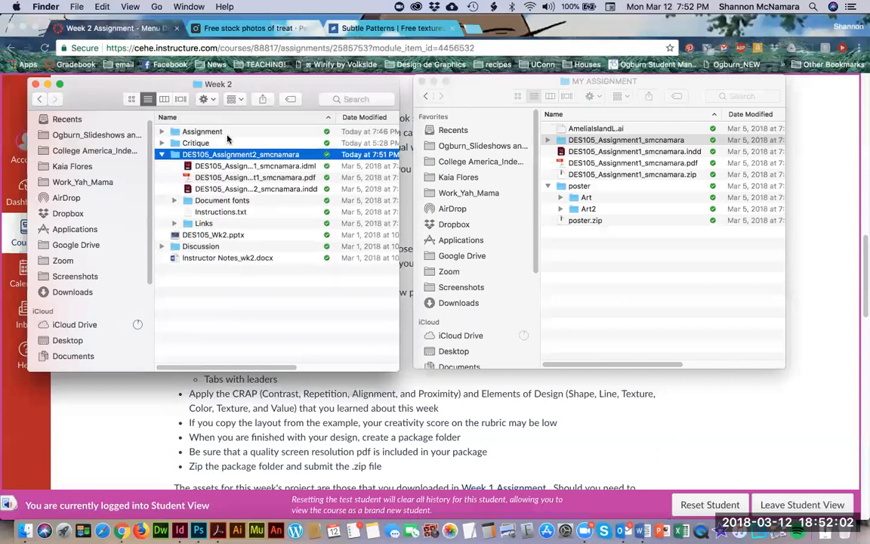
pyautogui.click(269, 166)
pyautogui.keyDown('shift'); pyautogui.click(303, 179); pyautogui.keyUp('shift')
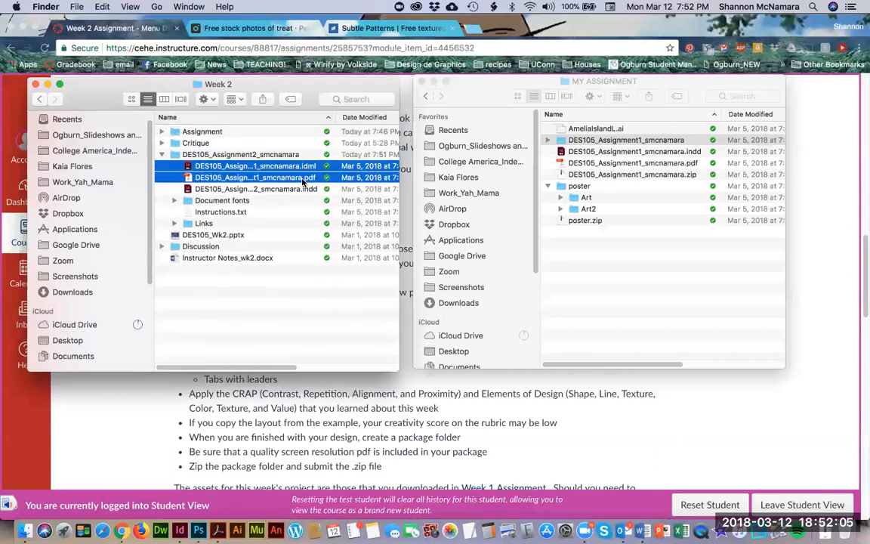
pyautogui.press('super+BackSpace')
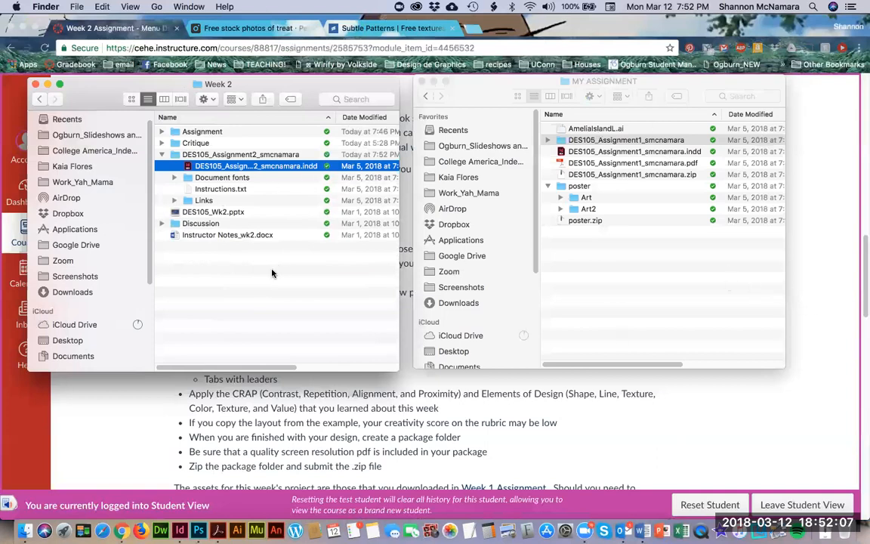
# - Open the renamed DES105_Assignment2 .indd file in InDesign and look over its cover page and second page
pyautogui.doubleClick(266, 165)
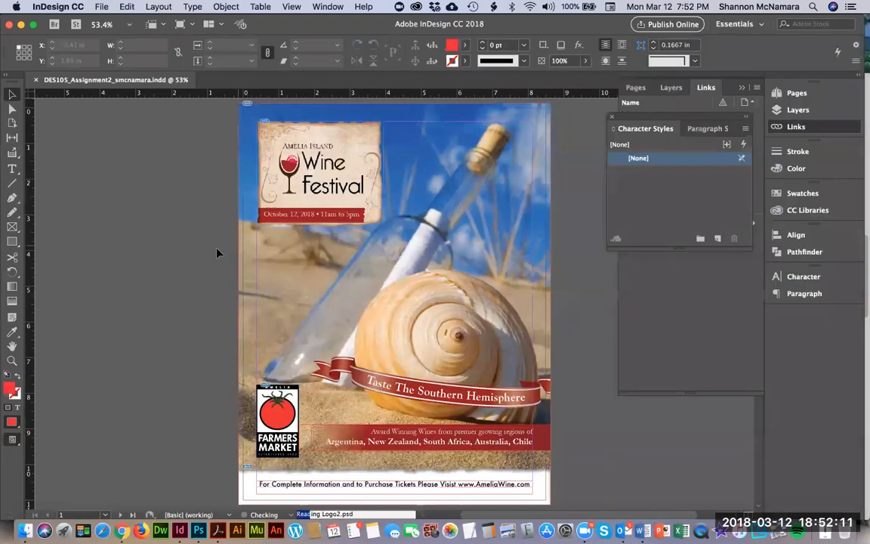
pyautogui.scroll(-10, 217, 251)
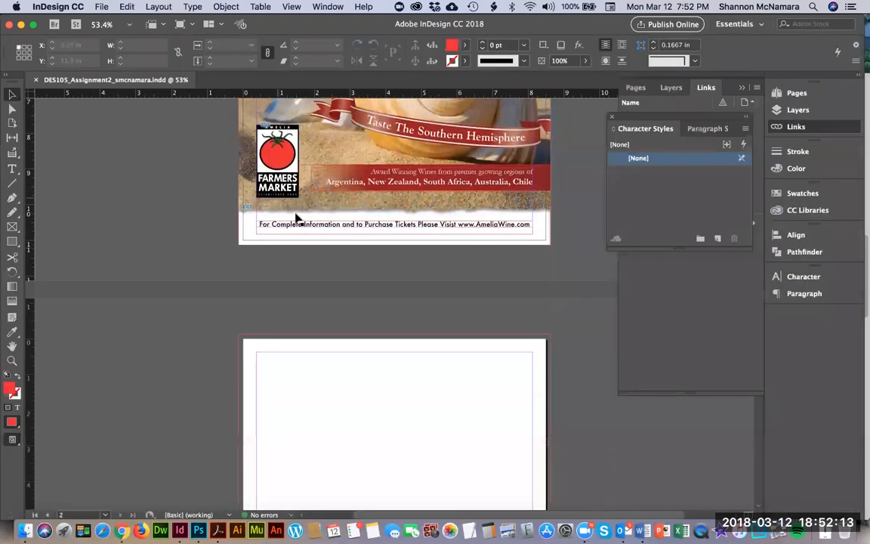
# - Switch to Chrome and read the Week 2 Assignment's requirements from duplicating the cover file through submitting the zip
pyautogui.press('super+Tab')
pyautogui.press('super+Tab')
pyautogui.press('super+Tab')
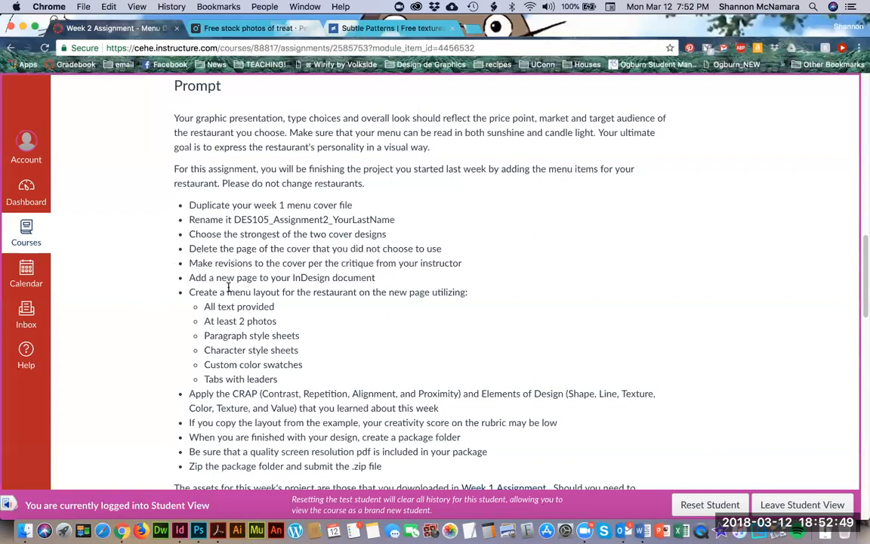
pyautogui.scroll(-2, 203, 289)
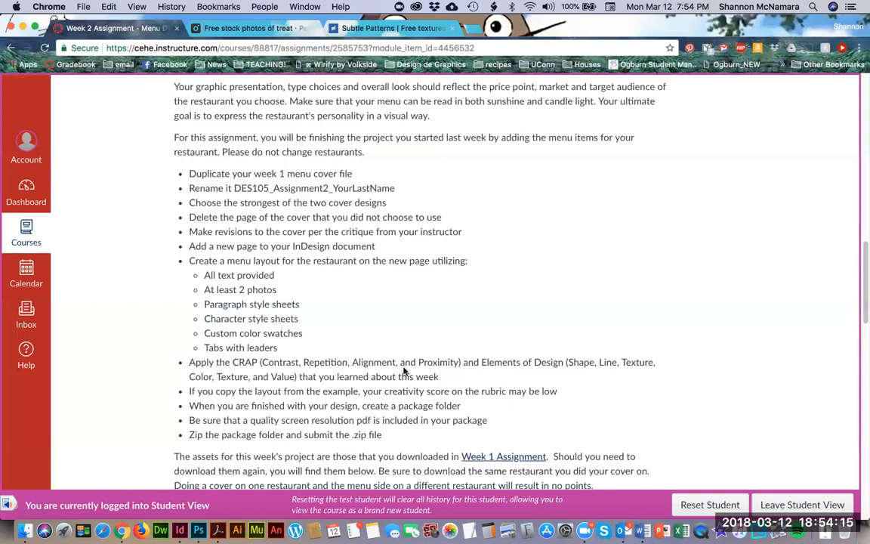
pyautogui.scroll(-2, 362, 368)
# - Close the DES105_Assignment2 document in InDesign and return to the Finder windows
pyautogui.press('super+Tab')
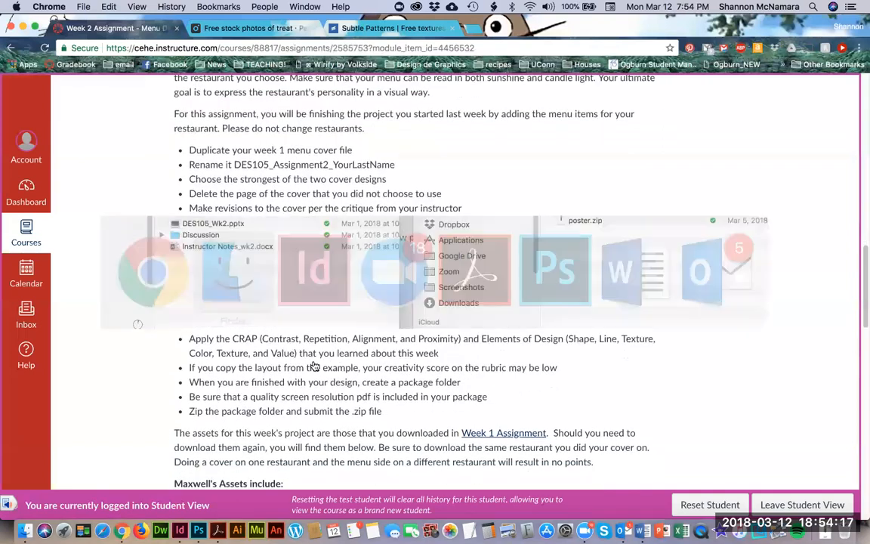
pyautogui.click(617, 241)
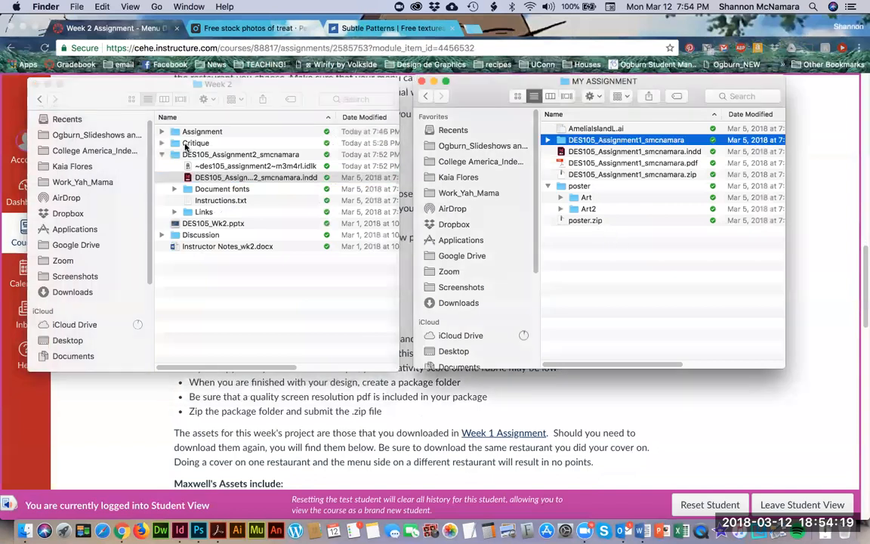
pyautogui.press('super+Tab')
pyautogui.press('super+Tab')
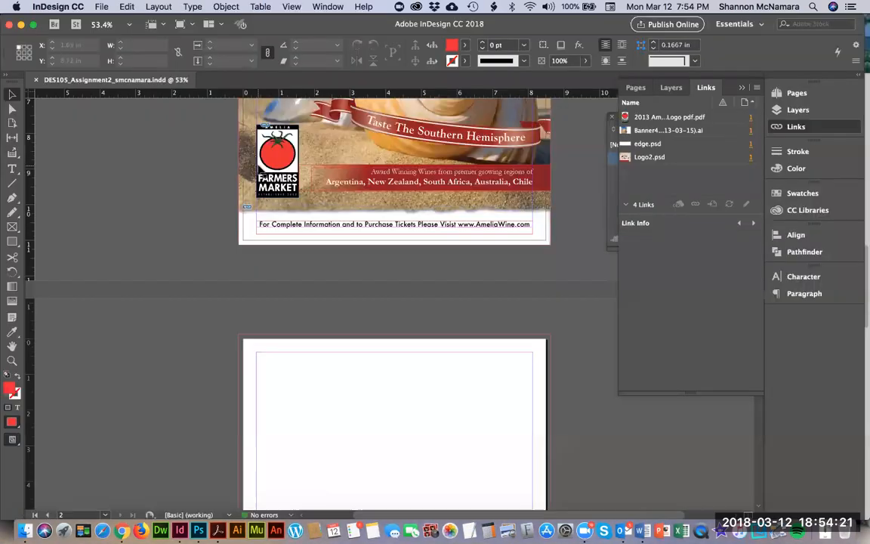
pyautogui.press('super+w')
pyautogui.press('super+Tab')
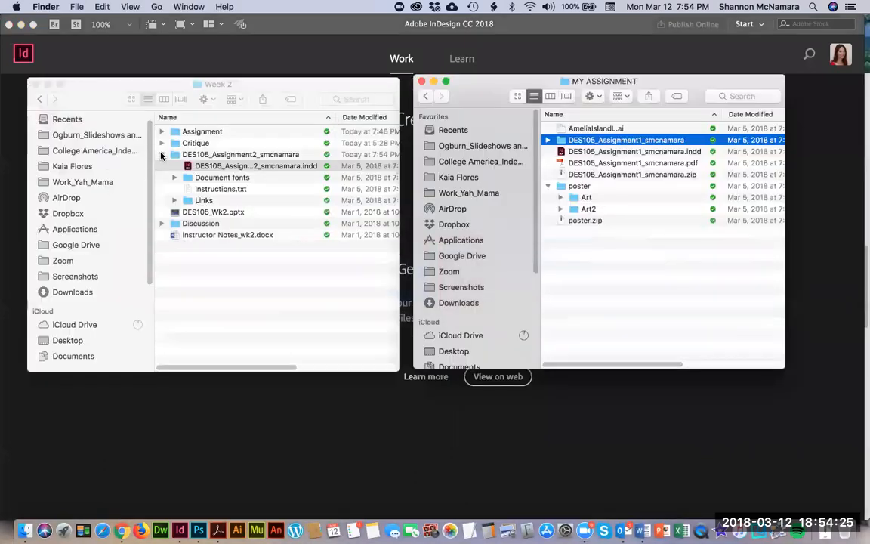
# - Collapse the DES105_Assignment2 package folder in Week 2 and compress it into a zip file
pyautogui.click(162, 154)
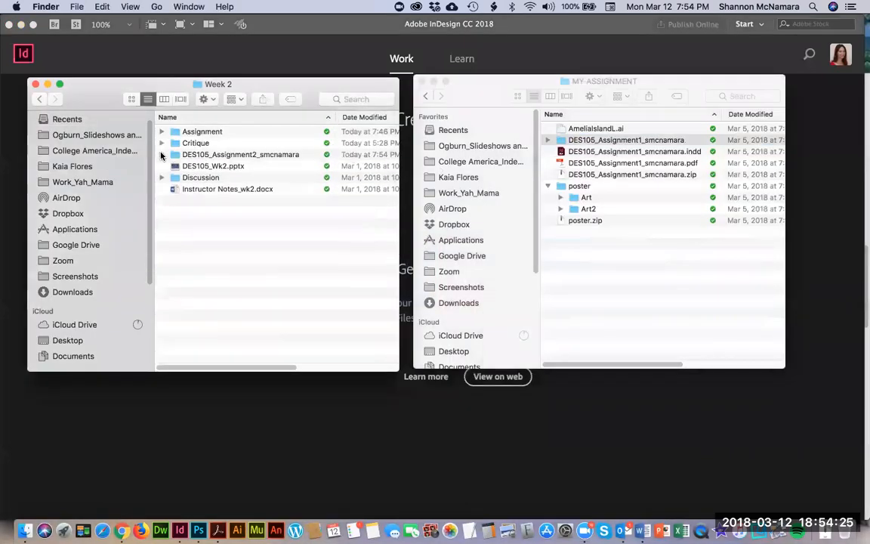
pyautogui.click(217, 155)
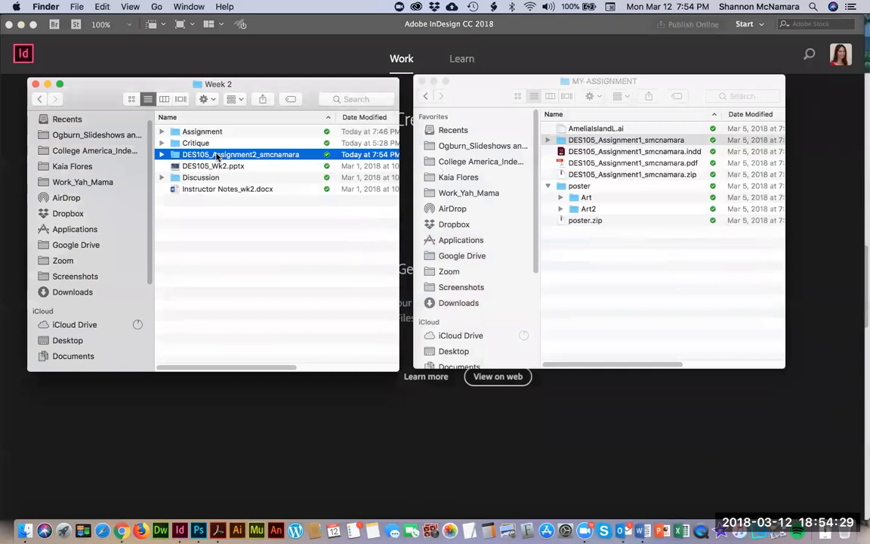
pyautogui.rightClick(217, 156)
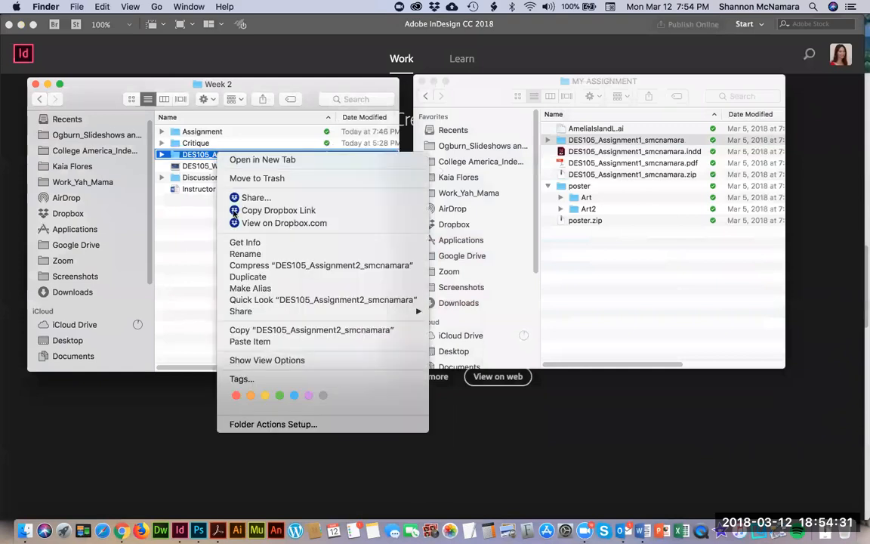
pyautogui.click(262, 266)
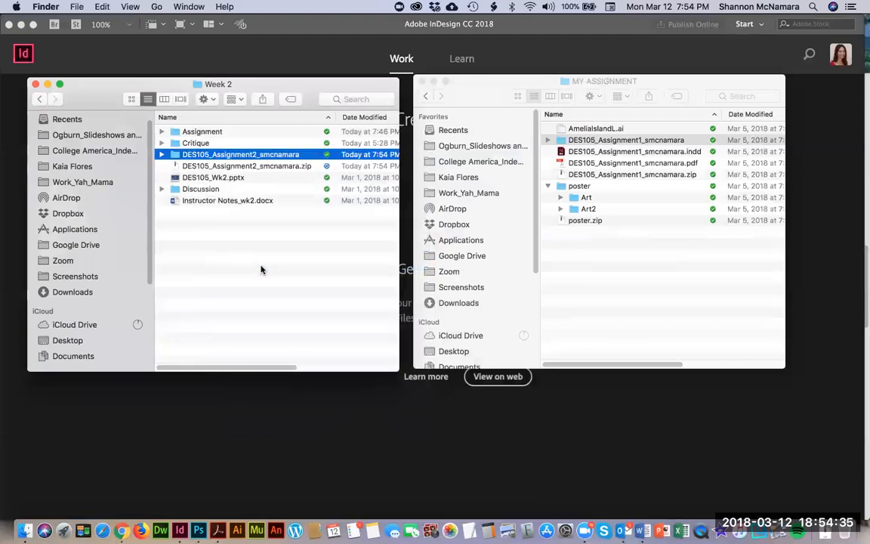
pyautogui.click(161, 155)
pyautogui.click(235, 167)
pyautogui.doubleClick(235, 167)
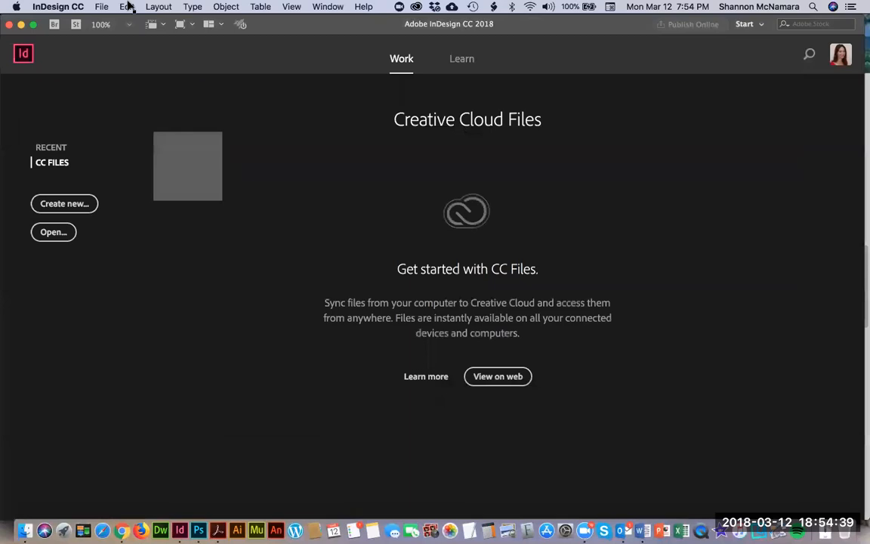
pyautogui.press('super+w')
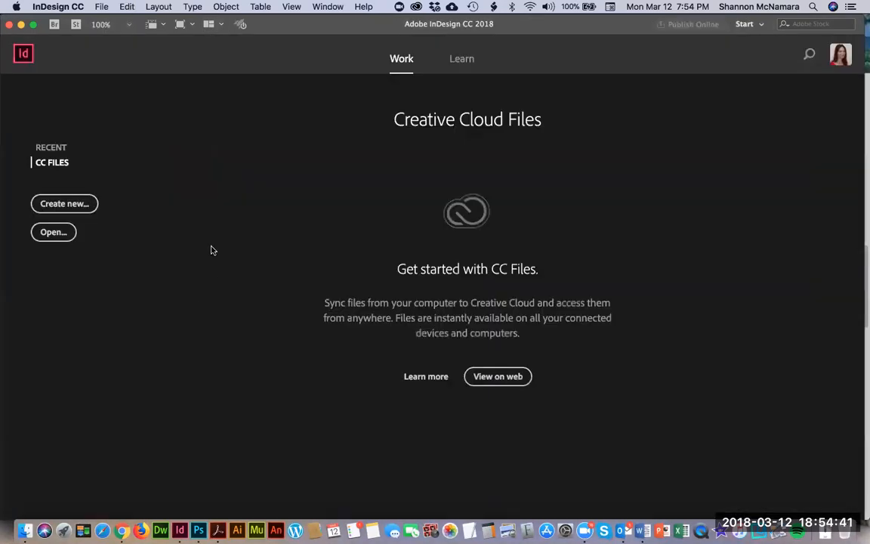
pyautogui.press('super+Tab')
pyautogui.click(163, 246)
pyautogui.click(161, 156)
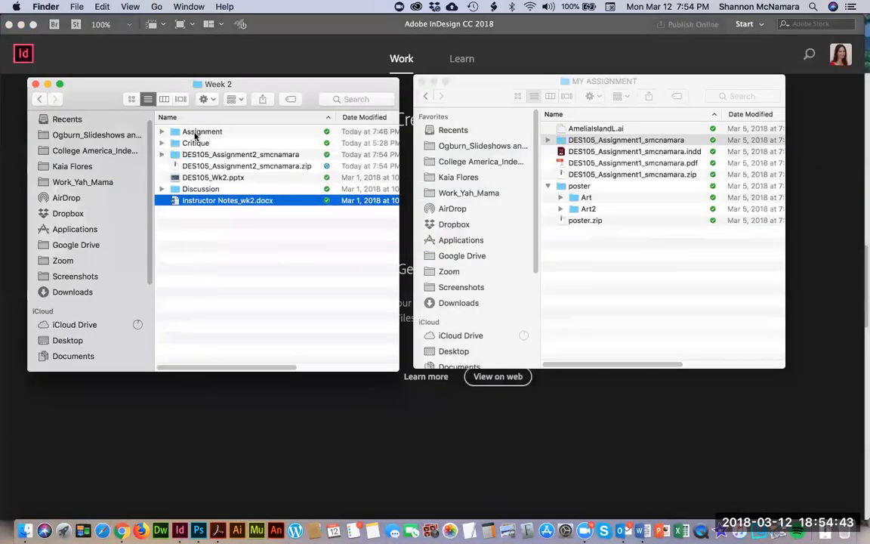
# - Open the Assignment folder in Week 2 and compress the DES105_Assignment2 package folder into a zip file
pyautogui.doubleClick(195, 134)
pyautogui.click(229, 201)
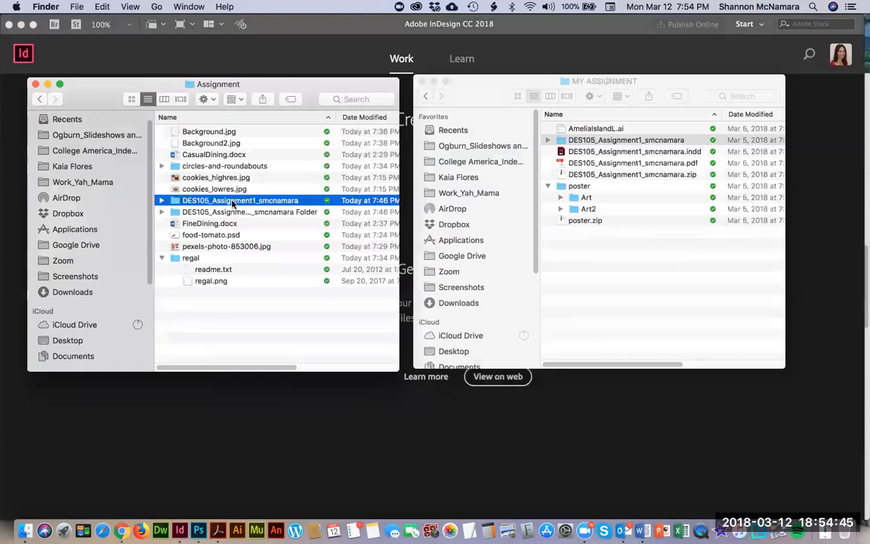
pyautogui.press('Down')
pyautogui.press('Return')
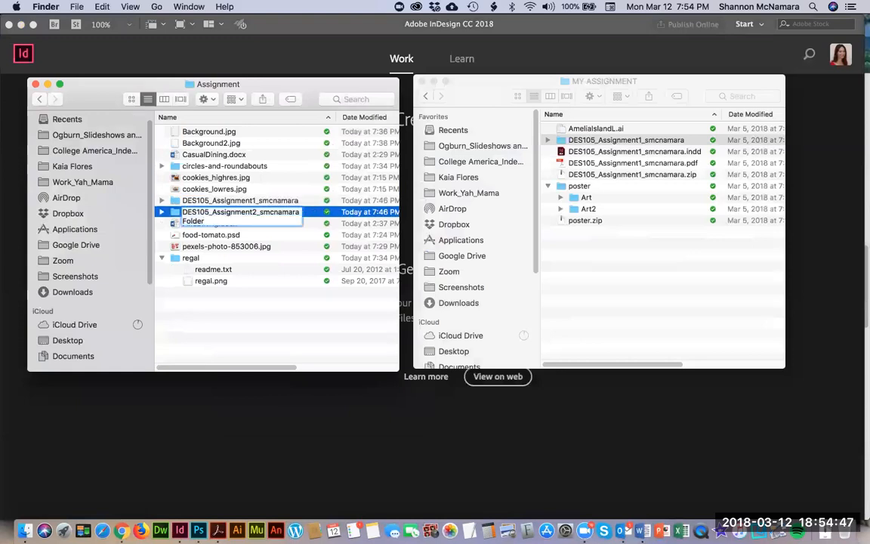
pyautogui.press('Return')
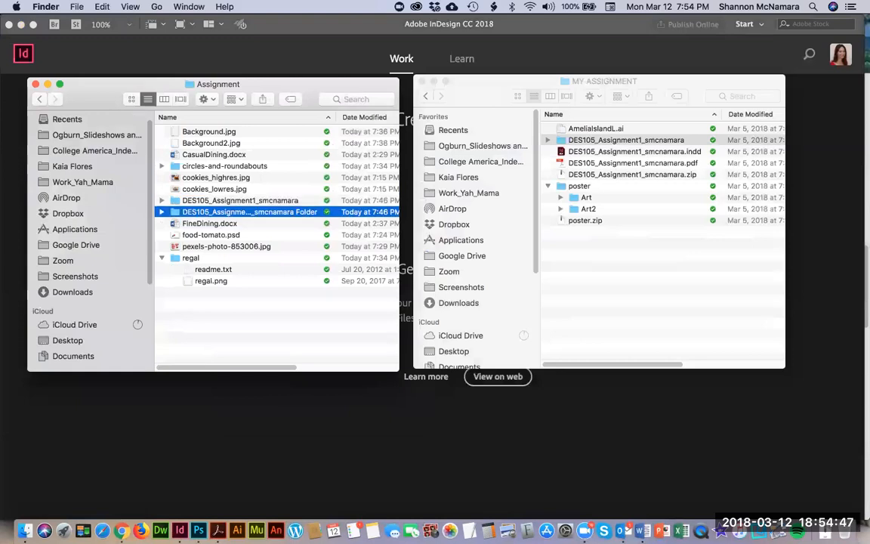
pyautogui.rightClick(258, 216)
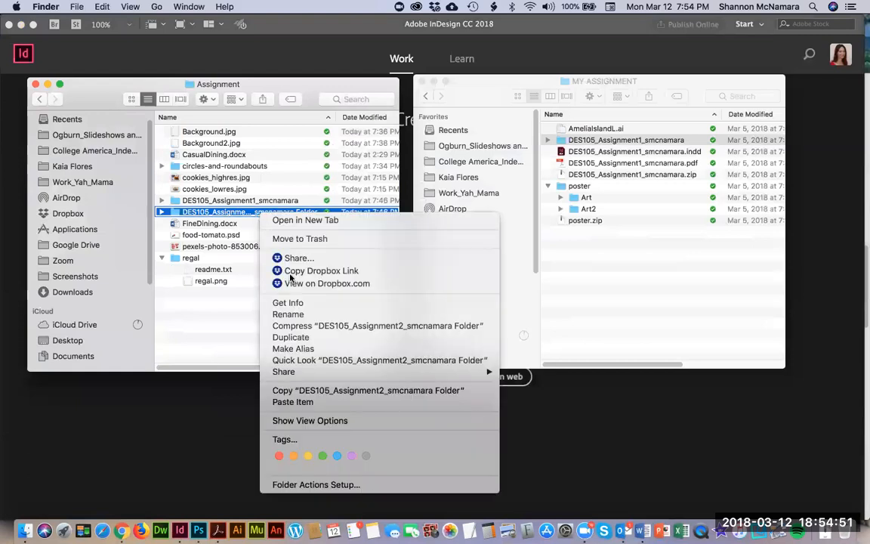
pyautogui.click(308, 327)
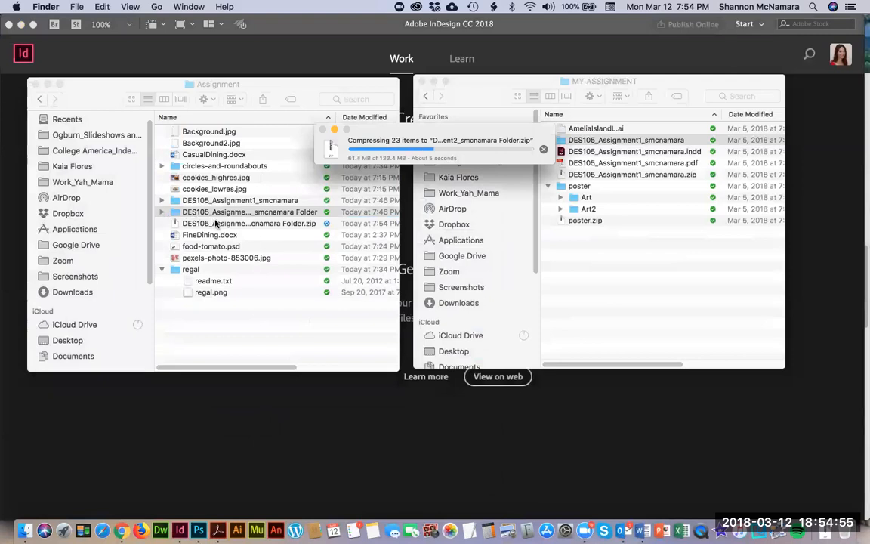
# - Expand the DES105_Assignment2 package folder and preview the PDF inside it with Quick Look
pyautogui.click(190, 211)
pyautogui.press('Down')
pyautogui.click(161, 212)
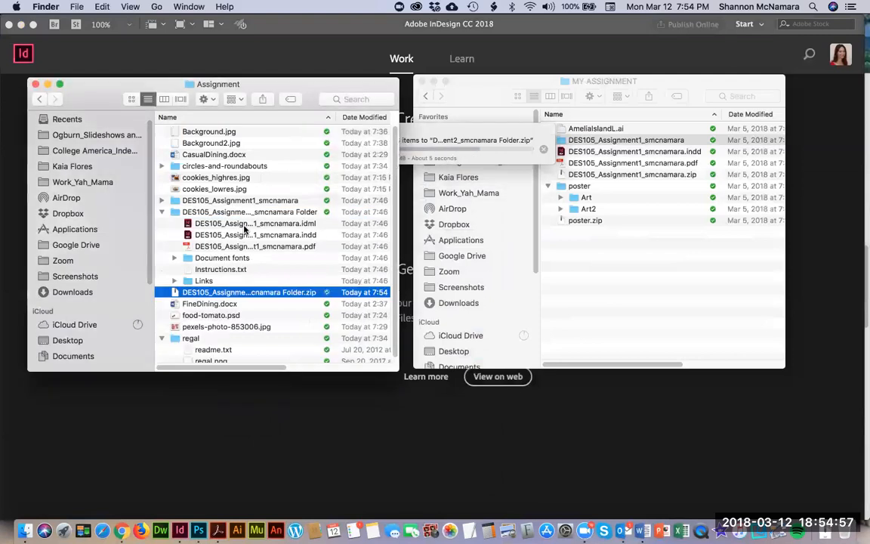
pyautogui.click(257, 247)
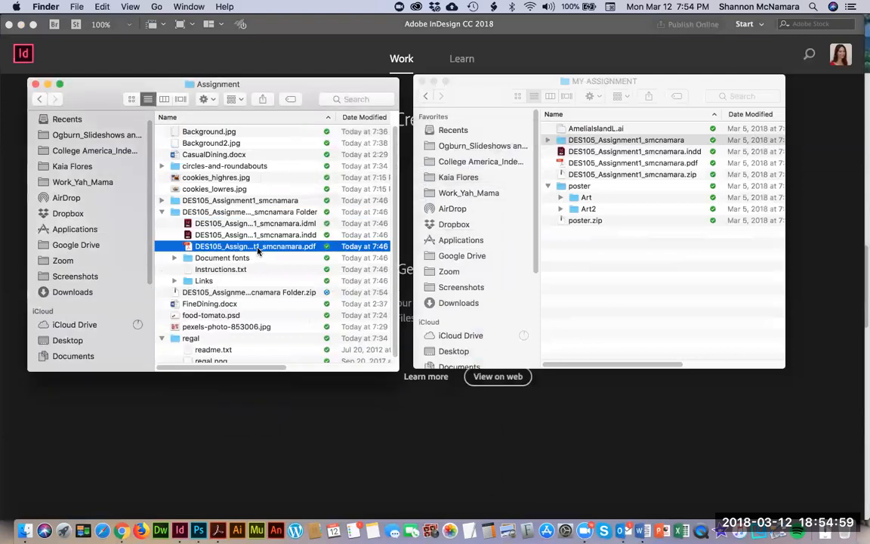
pyautogui.press('space')
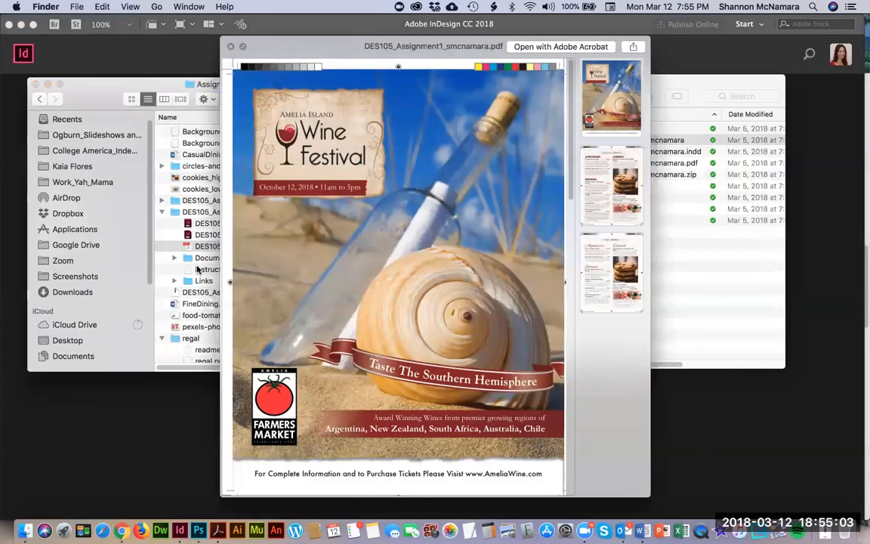
# - Switch to Chrome and reread the Week 2 Assignment's requirements on the package folder, screen resolution PDF and zip submission
pyautogui.press('super+Tab')
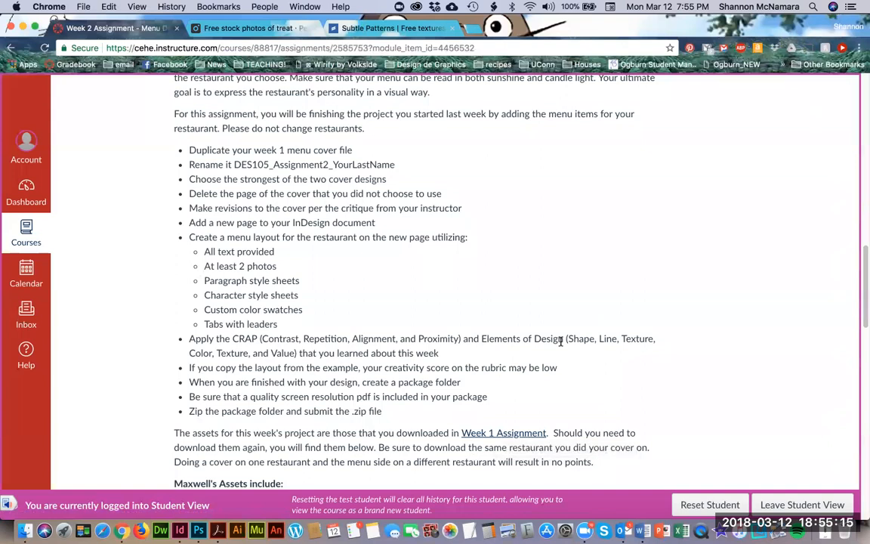
pyautogui.scroll(-1, 561, 345)
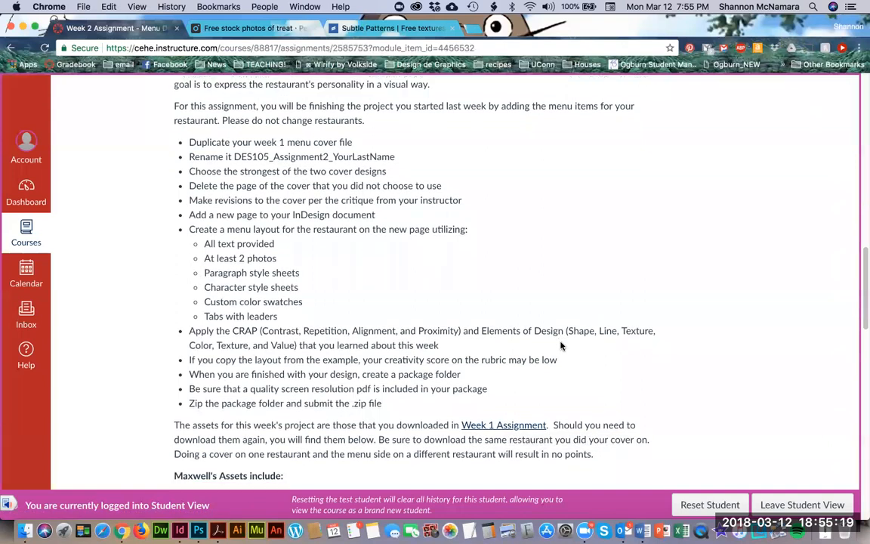
pyautogui.scroll(-1, 560, 345)
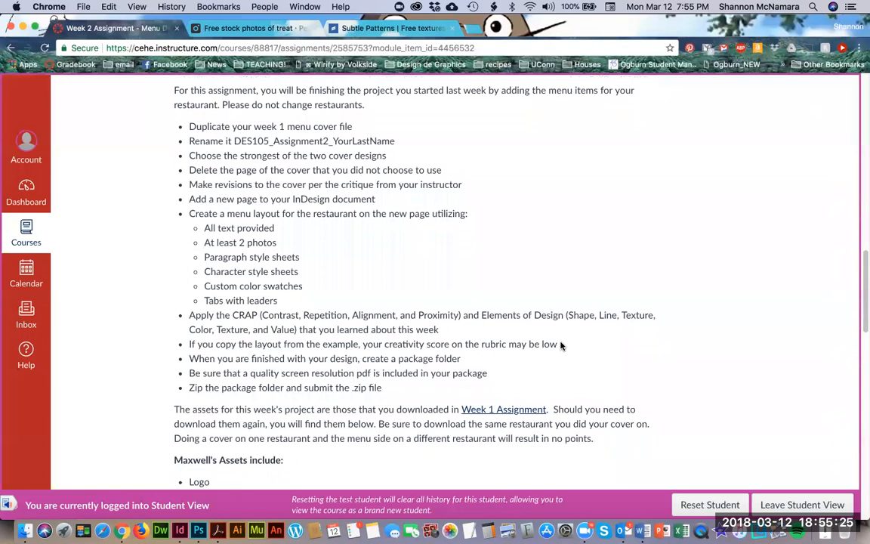
pyautogui.scroll(-1, 560, 345)
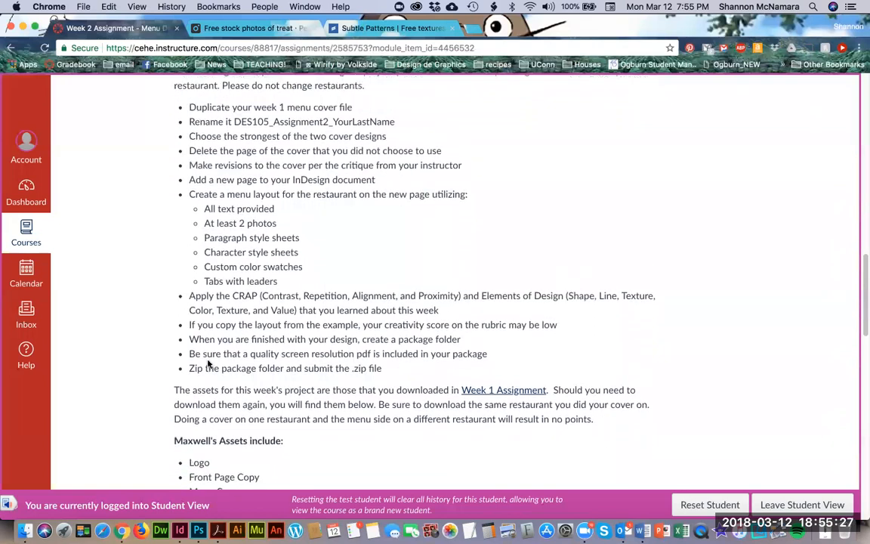
pyautogui.scroll(-1, 316, 305)
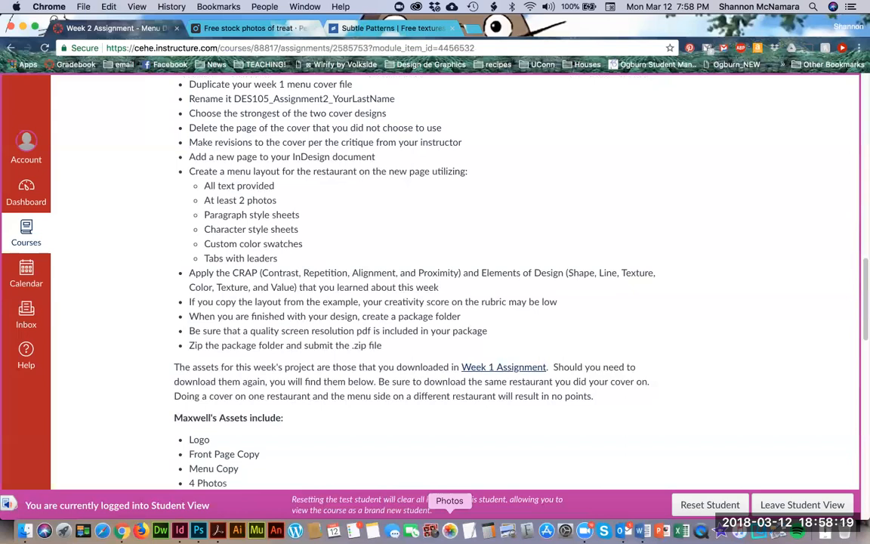
# - Switch to Zoom and bring up its home window
pyautogui.click(528, 530)
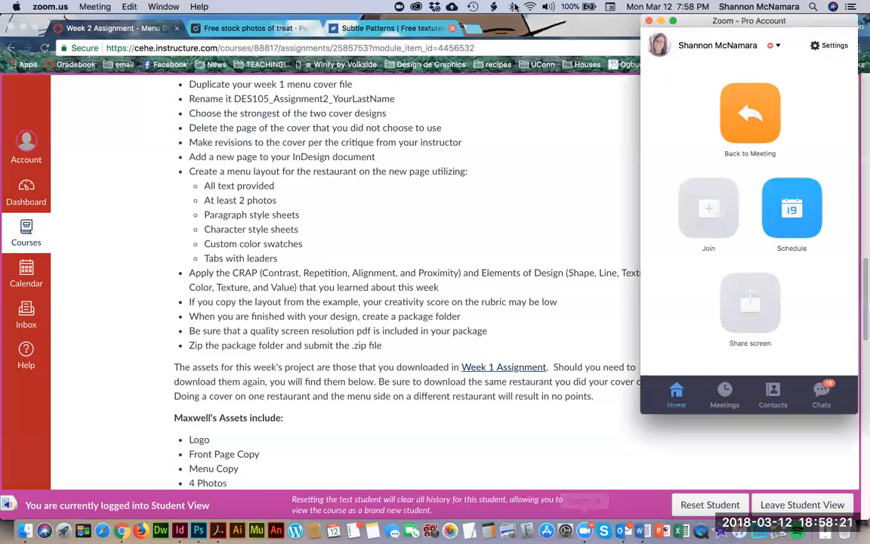